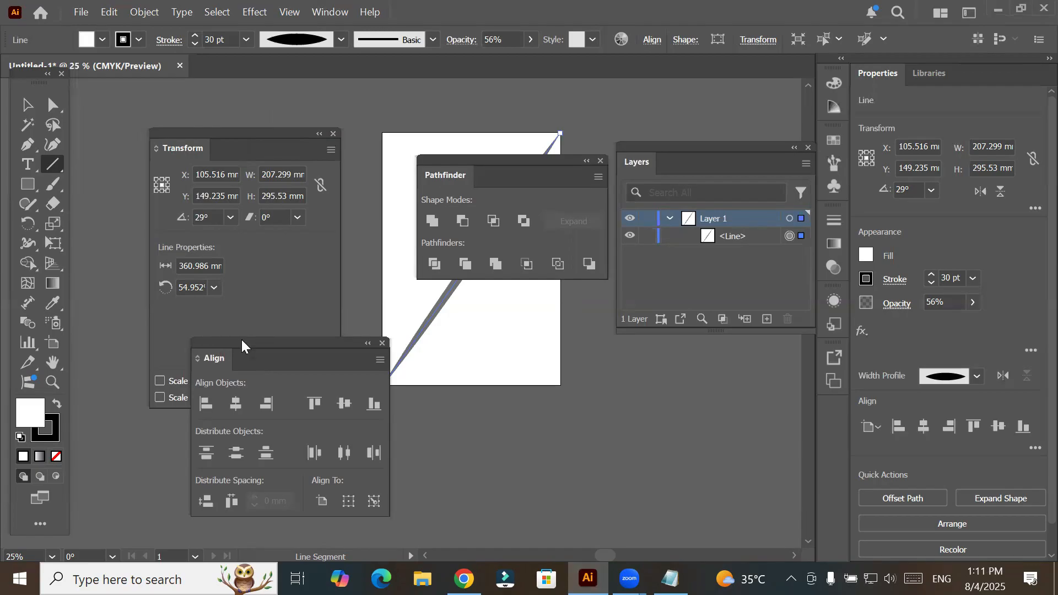
- Combine the Align, Transform and Pathfinder panels into one floating group with Align last, and move the group clear of the artboard
{"action": "left_click_drag", "start_coordinate": [251, 190], "coordinate": [246, 153]}
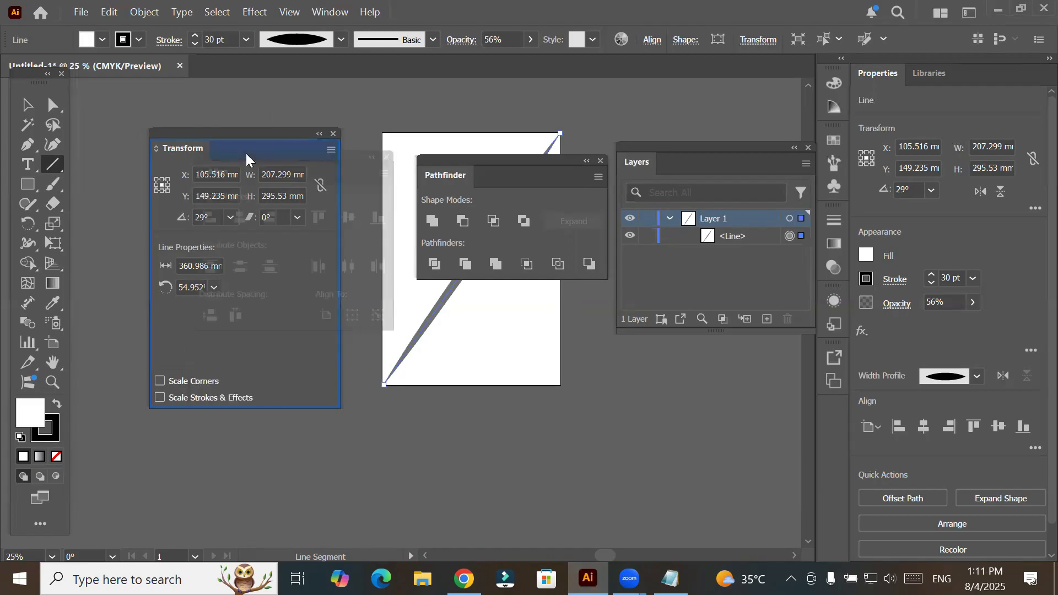
{"action": "left_click_drag", "start_coordinate": [341, 161], "coordinate": [300, 146]}
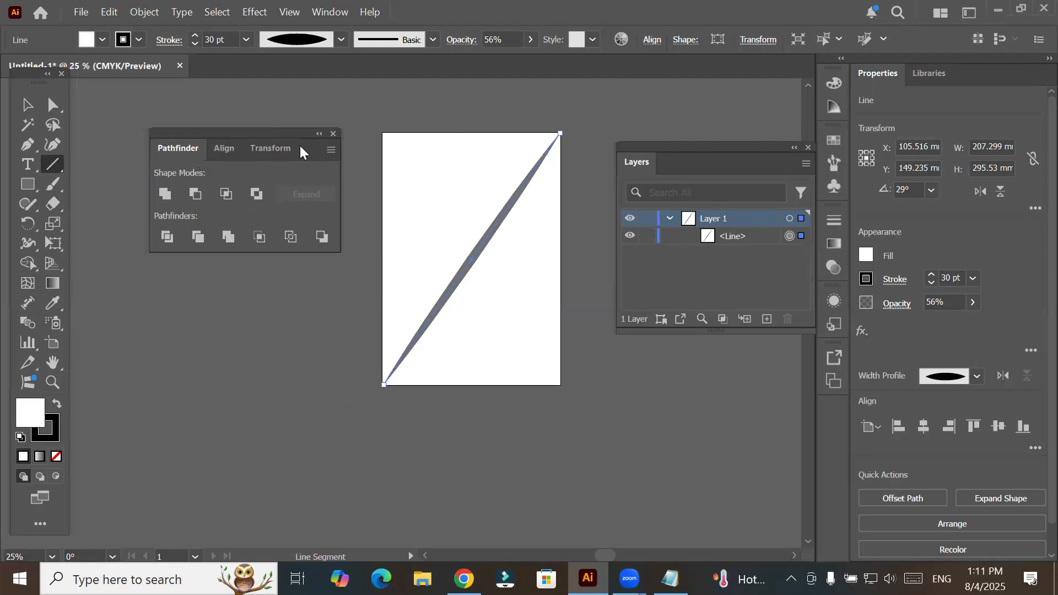
{"action": "left_click_drag", "start_coordinate": [232, 148], "coordinate": [309, 149]}
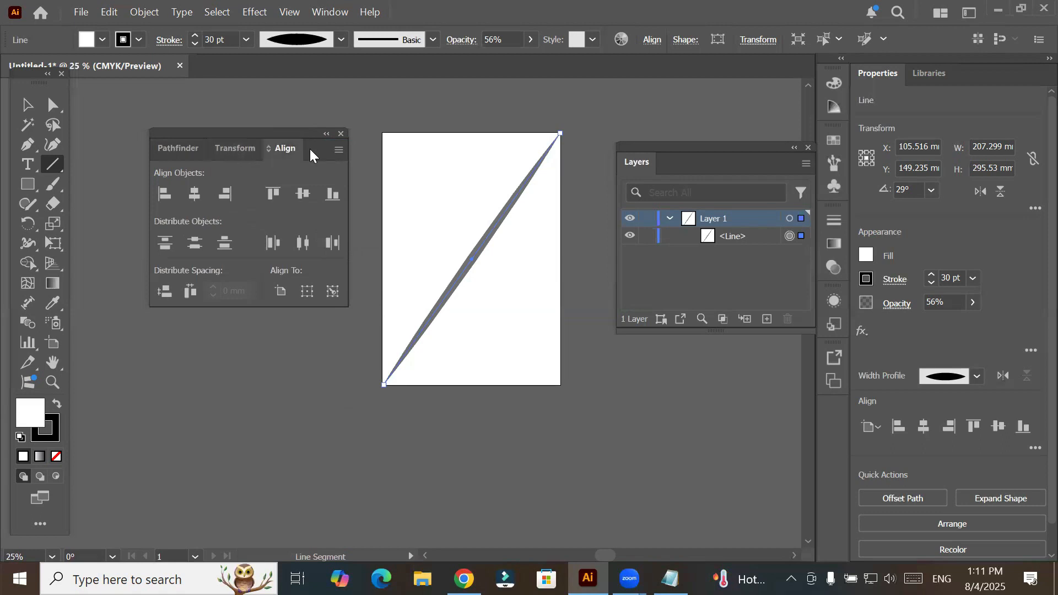
{"action": "left_click_drag", "start_coordinate": [258, 126], "coordinate": [234, 120]}
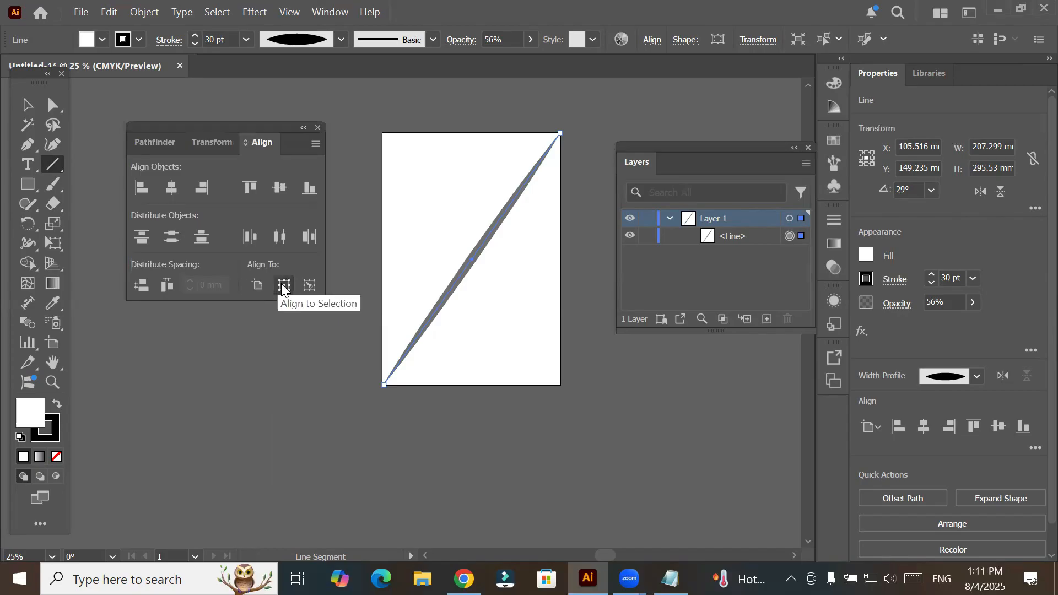
{"action": "left_click", "coordinate": [310, 285]}
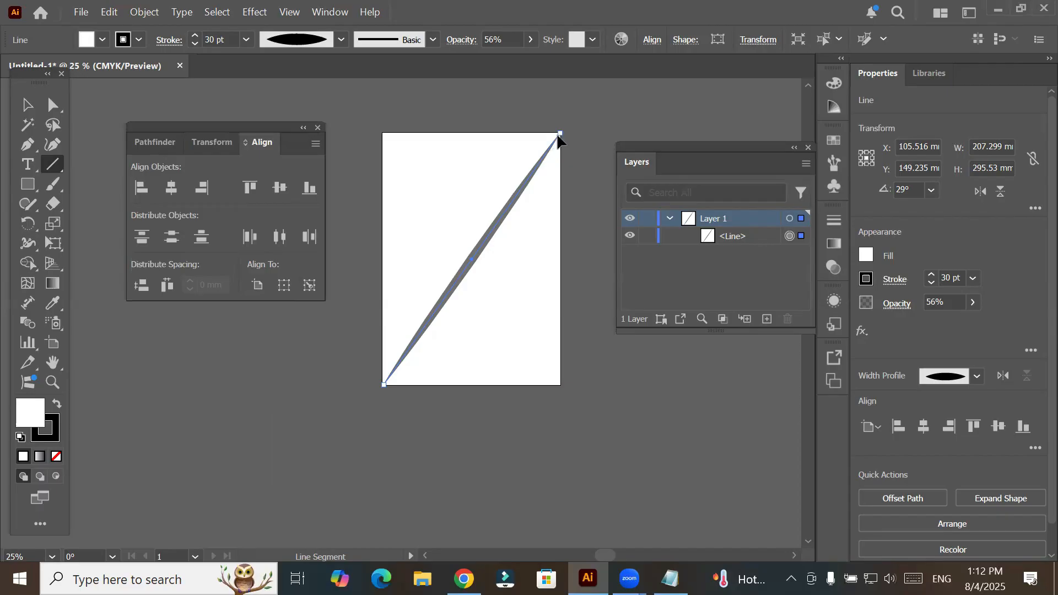
- Reposition both endpoints of the diagonal line to make it nearly horizontal, about 197 mm wide, and place it near the artboard's bottom edge
{"action": "left_click_drag", "start_coordinate": [560, 133], "coordinate": [556, 381]}
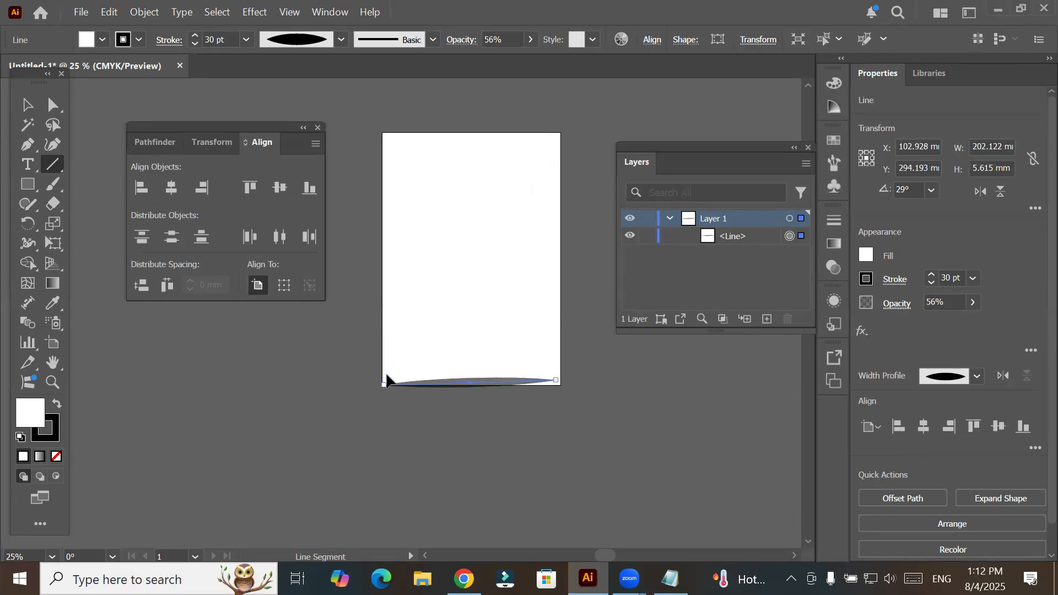
{"action": "left_click_drag", "start_coordinate": [387, 376], "coordinate": [388, 379]}
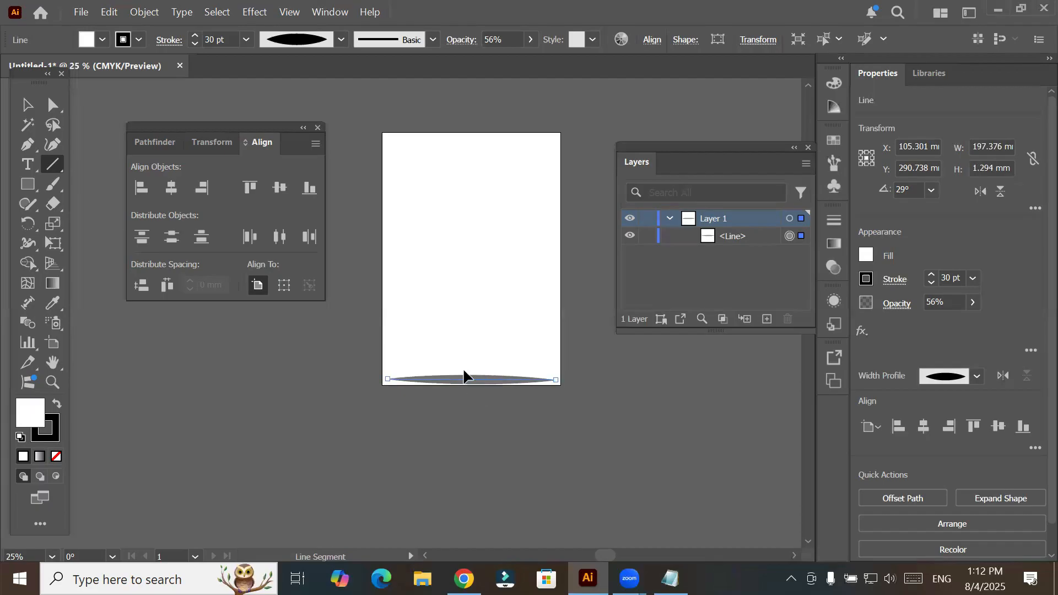
{"action": "left_click_drag", "start_coordinate": [470, 380], "coordinate": [463, 356]}
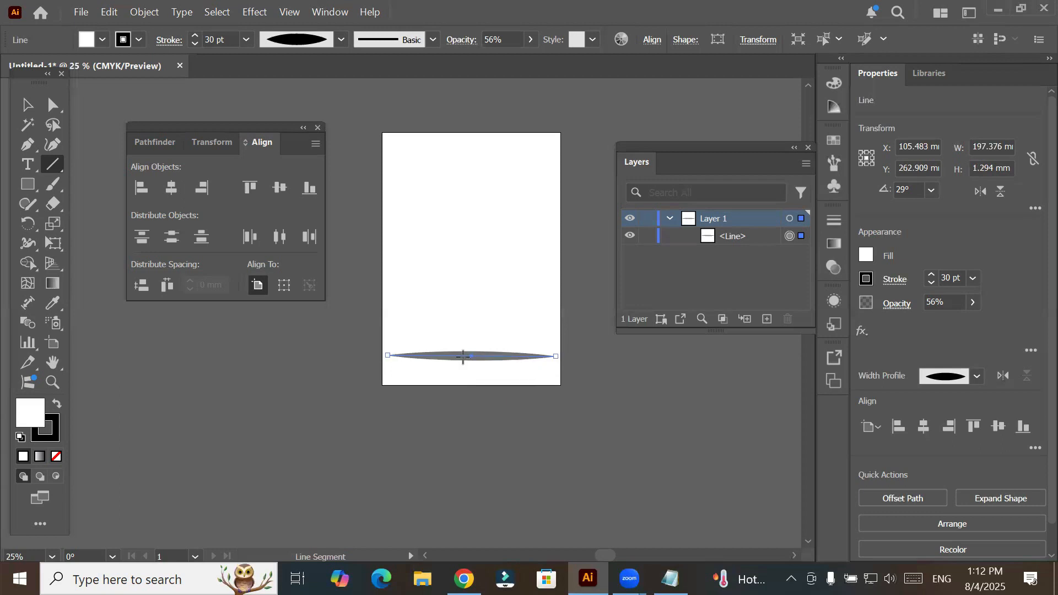
- Lower the line to the artboard's bottom edge, copy it upward into five unevenly spaced lines, and stagger the copies sideways
{"action": "left_click", "coordinate": [26, 105]}
{"action": "left_click_drag", "start_coordinate": [461, 359], "coordinate": [460, 381]}
{"action": "left_click_drag", "start_coordinate": [455, 318], "coordinate": [468, 226]}
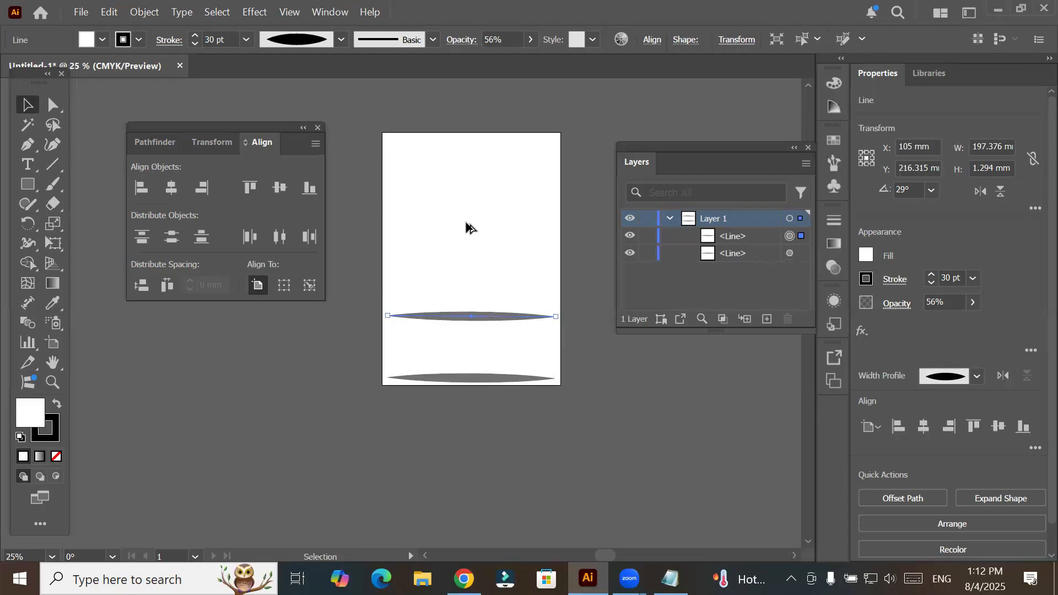
{"action": "left_click_drag", "start_coordinate": [459, 316], "coordinate": [489, 144]}
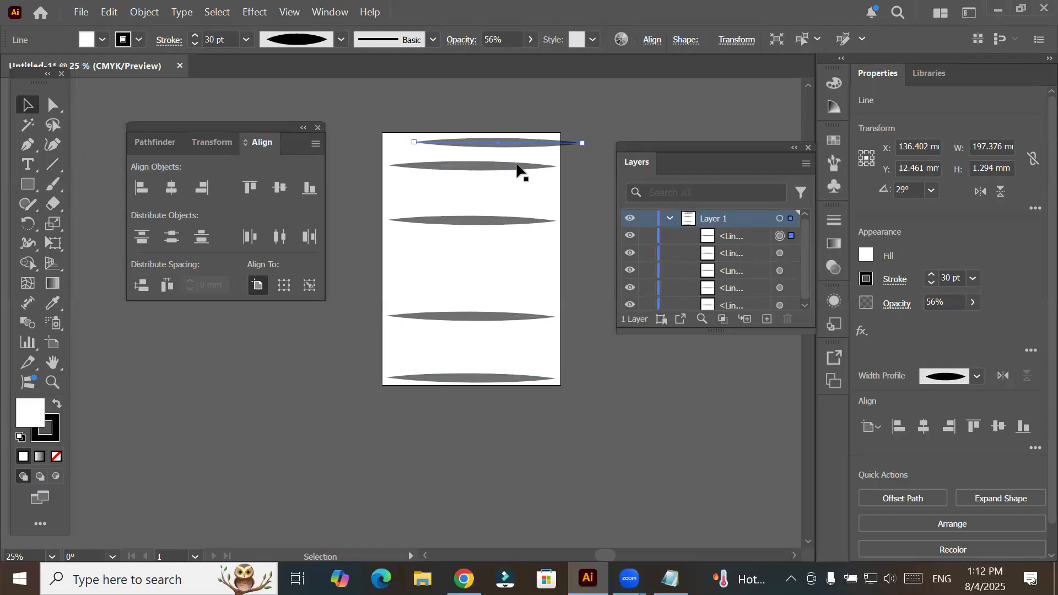
{"action": "left_click_drag", "start_coordinate": [537, 170], "coordinate": [470, 240]}
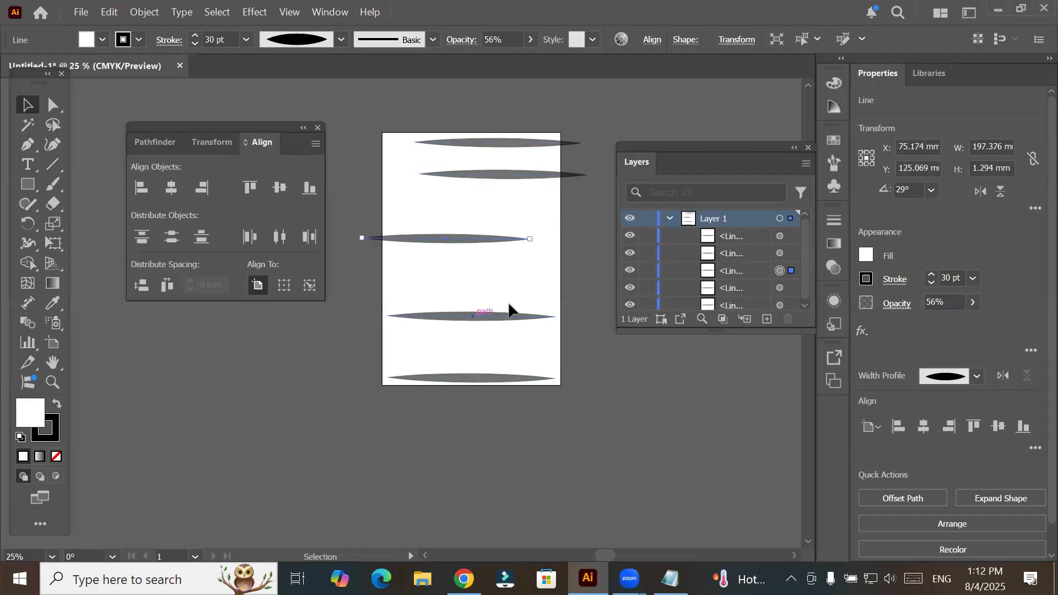
{"action": "left_click_drag", "start_coordinate": [473, 316], "coordinate": [510, 305]}
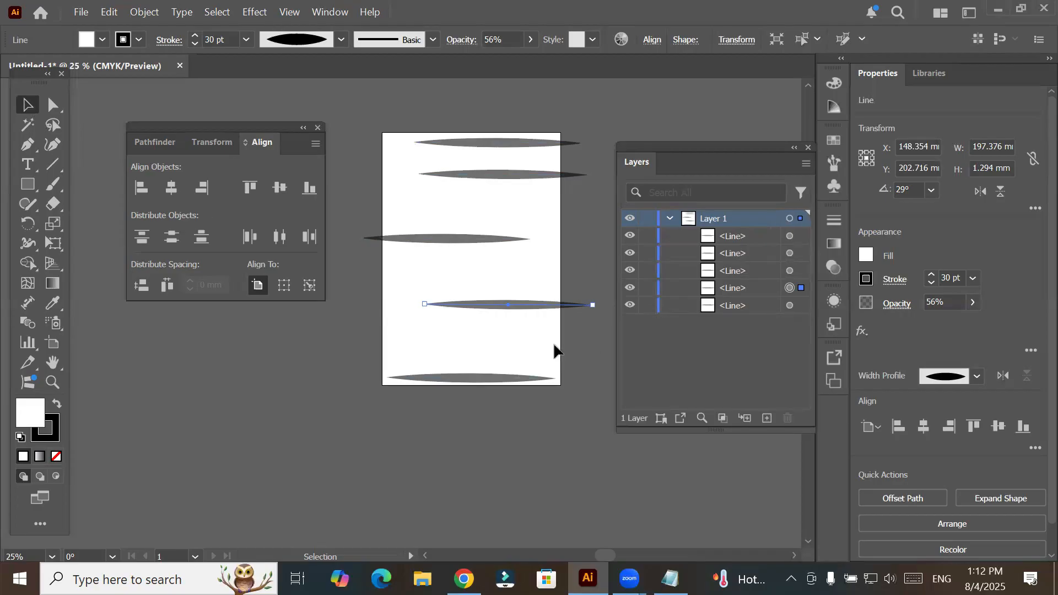
- Select all five lines and align them horizontally to the artboard by left edge, right edge and finally center
{"action": "left_click", "coordinate": [792, 307]}
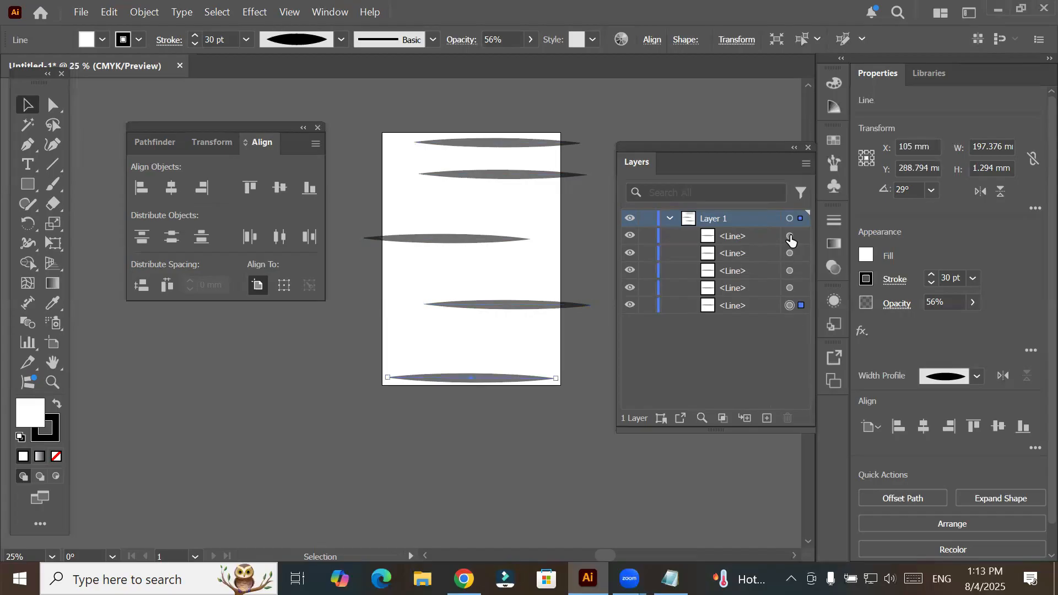
{"action": "key", "text": "ctrl+a"}
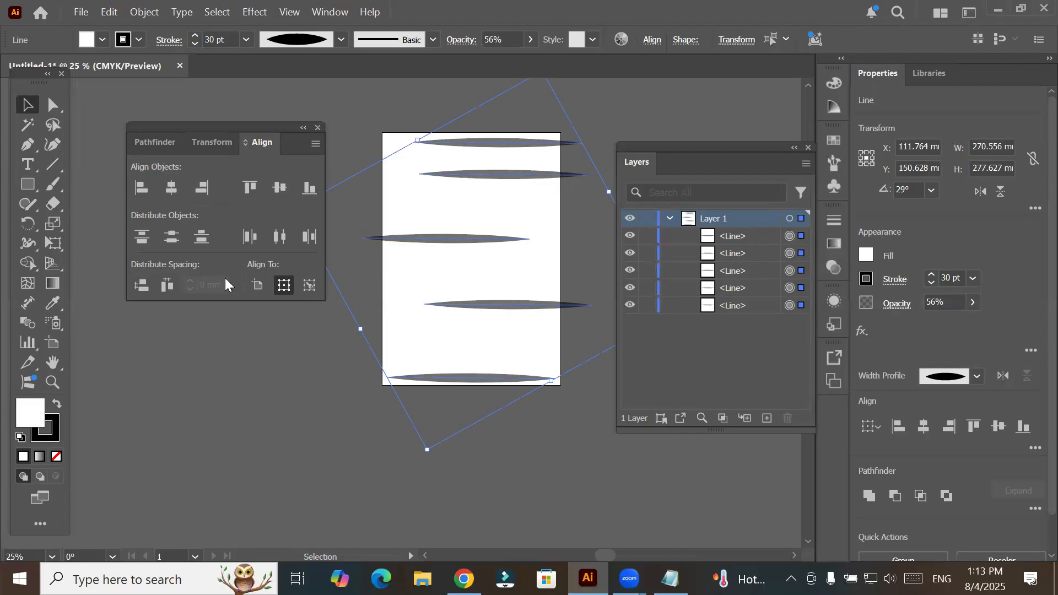
{"action": "left_click", "coordinate": [256, 286]}
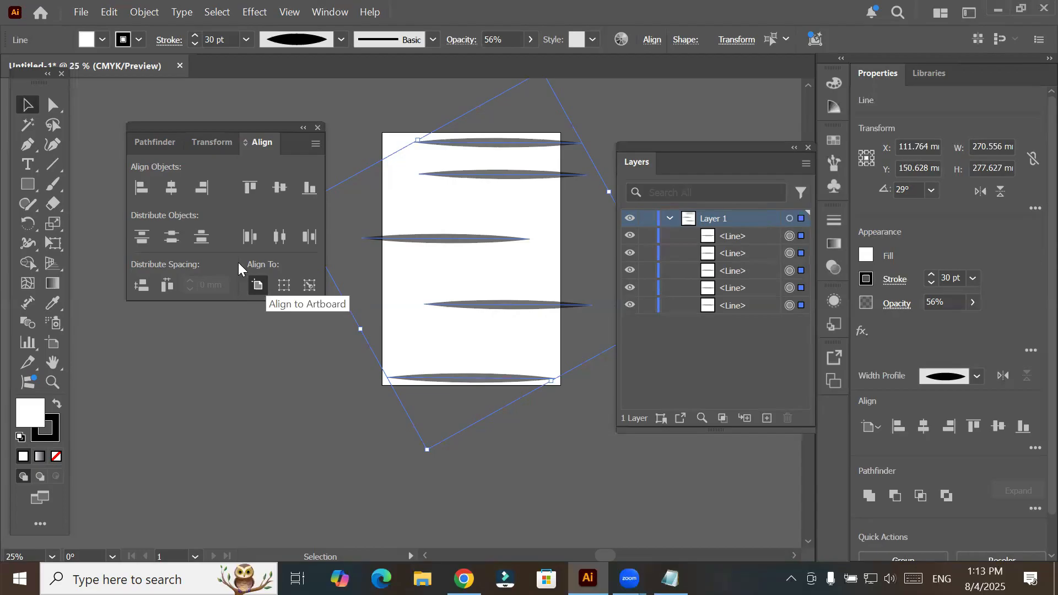
{"action": "left_click", "coordinate": [144, 190]}
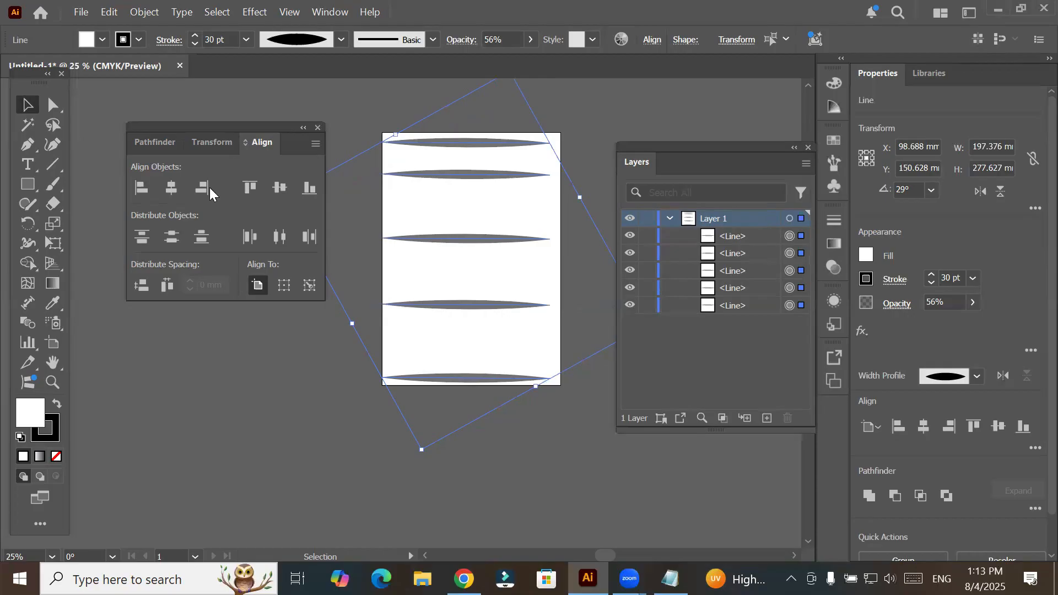
{"action": "left_click", "coordinate": [170, 190]}
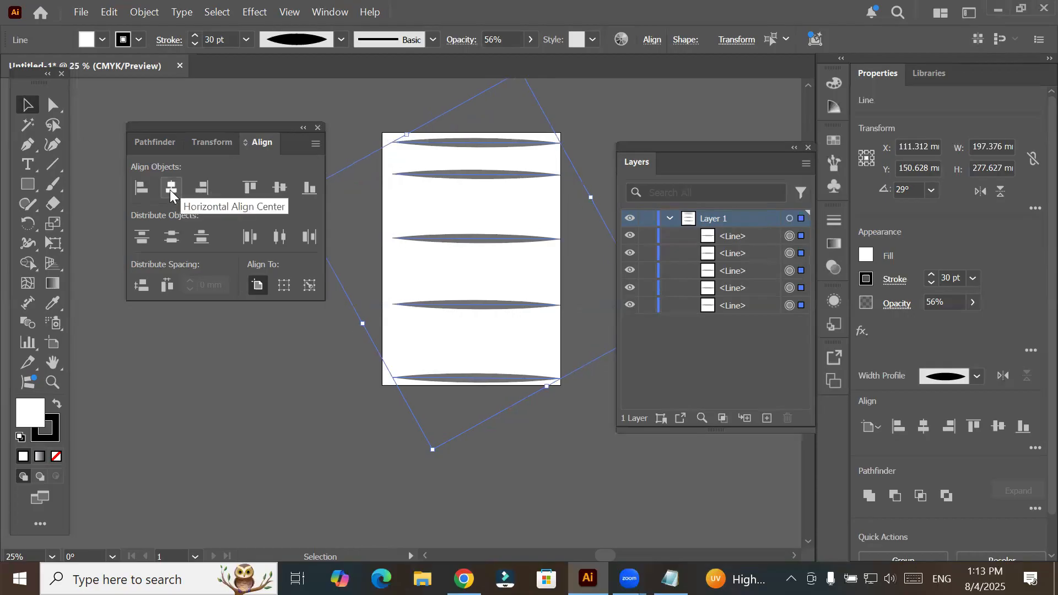
{"action": "left_click", "coordinate": [169, 189]}
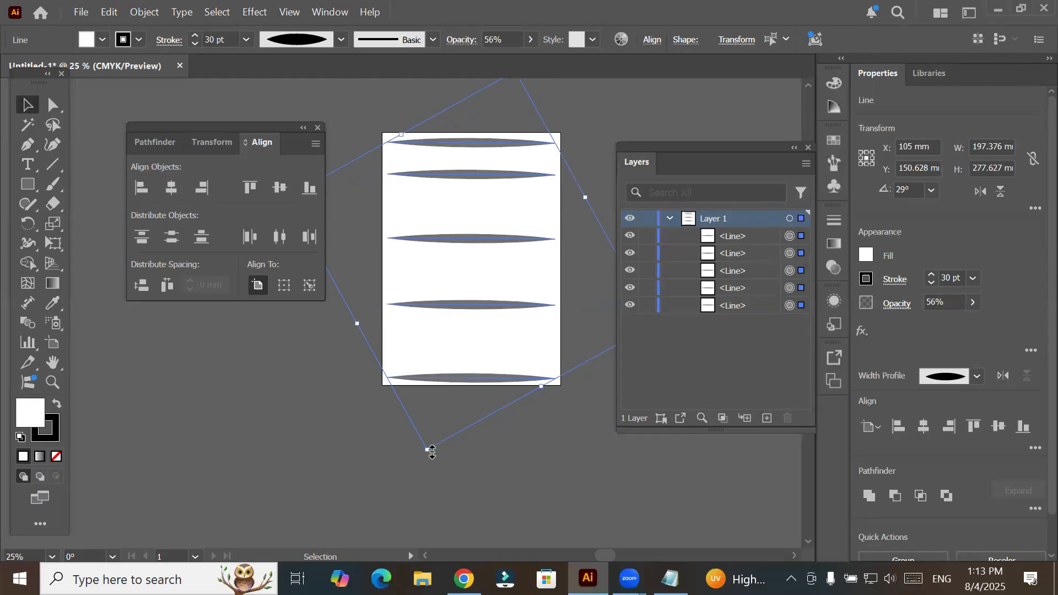
- Rotate the five lines to nearly vertical, move them to the middle of the artboard and deselect them
{"action": "left_click_drag", "start_coordinate": [457, 334], "coordinate": [420, 371]}
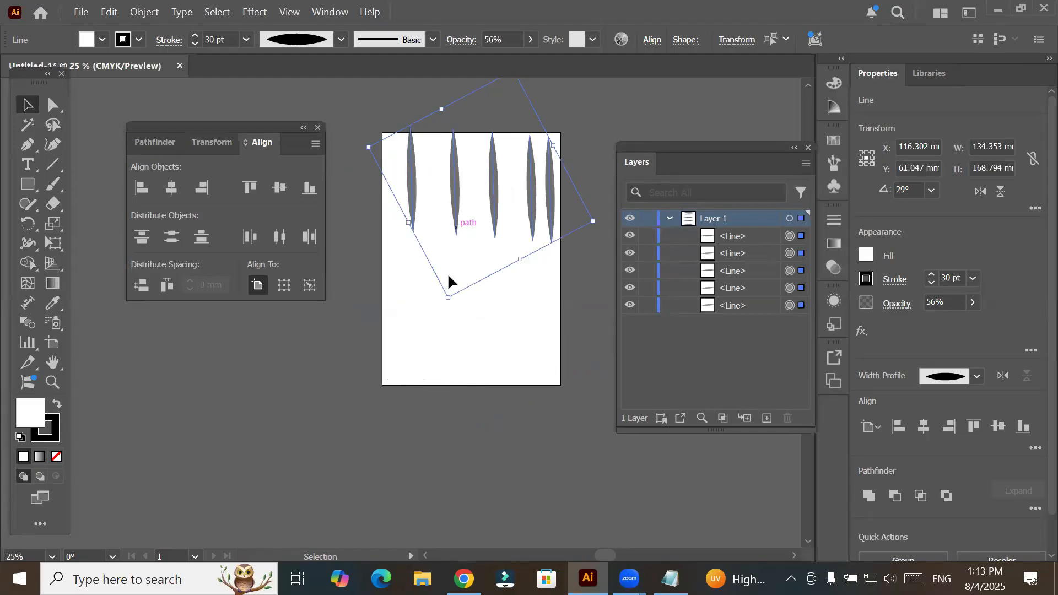
{"action": "left_click_drag", "start_coordinate": [449, 288], "coordinate": [489, 375]}
{"action": "left_click", "coordinate": [489, 375]}
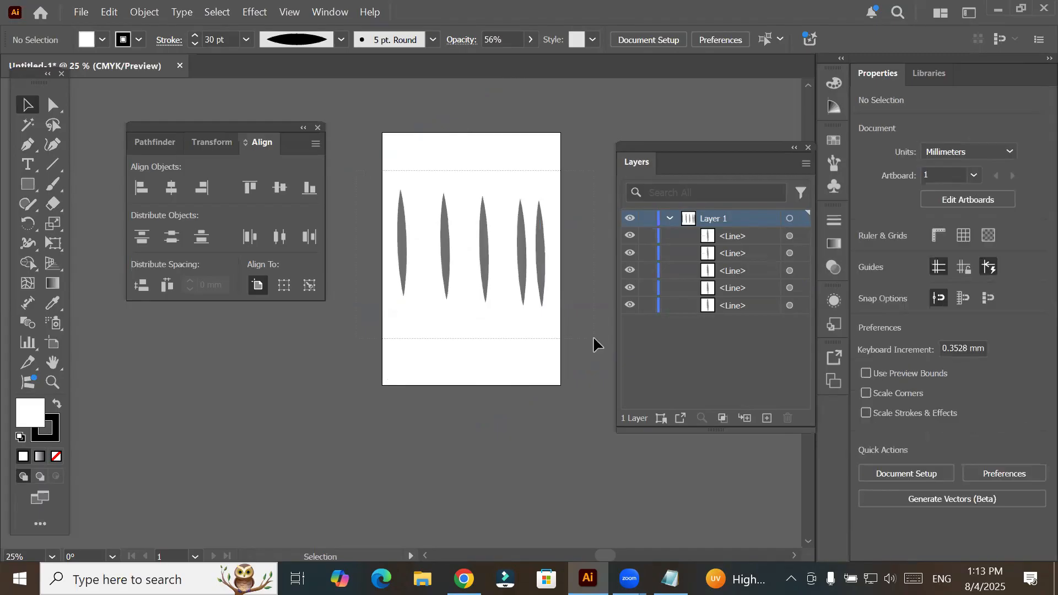
- Select all the near-vertical lines and align them to the artboard's top, vertical center and finally bottom
{"action": "key", "text": "ctrl+a"}
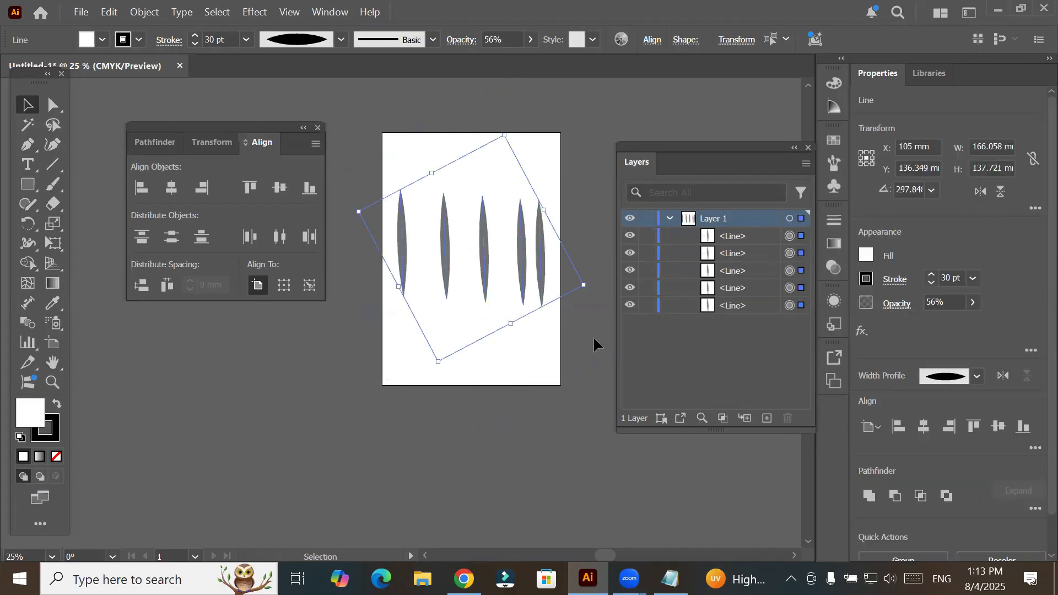
{"action": "left_click", "coordinate": [251, 188]}
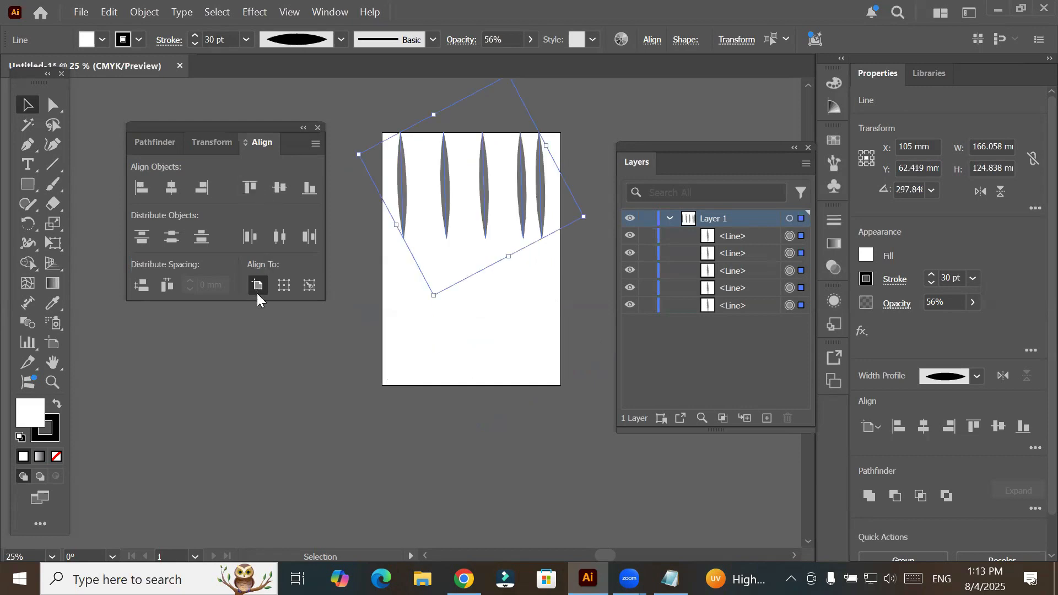
{"action": "left_click", "coordinate": [274, 189]}
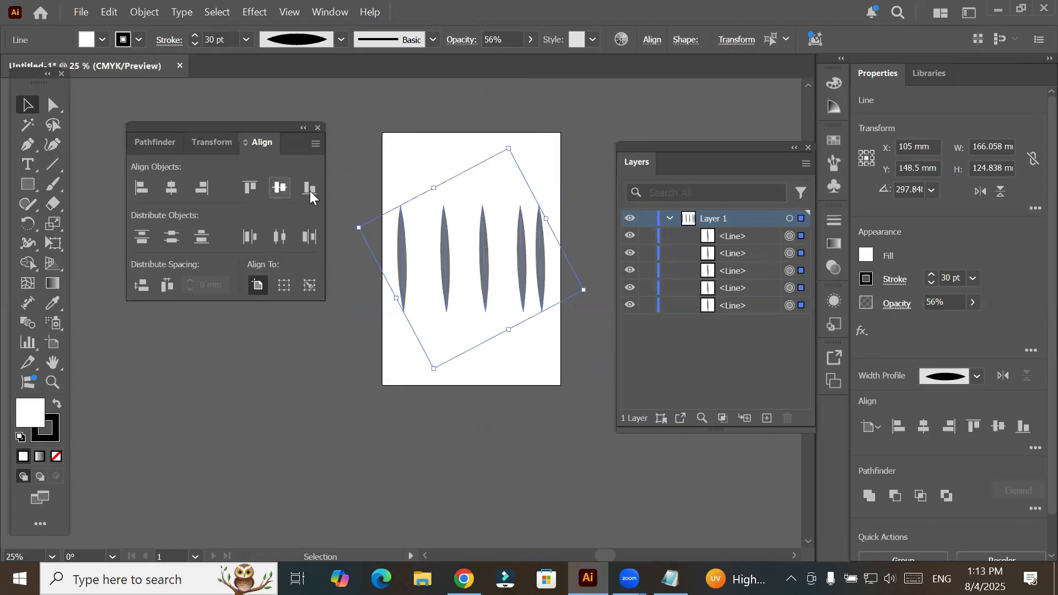
{"action": "left_click", "coordinate": [310, 190]}
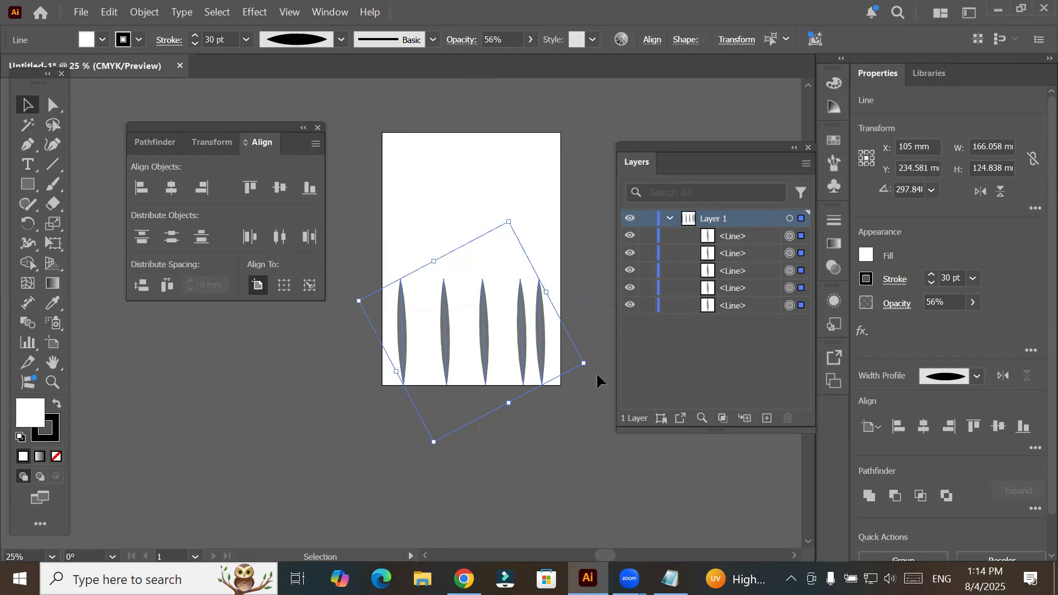
- Rotate the lines back to nearly horizontal, move them up the artboard and distribute them vertically by their top edges
{"action": "left_click_drag", "start_coordinate": [590, 368], "coordinate": [507, 182]}
{"action": "left_click_drag", "start_coordinate": [470, 279], "coordinate": [472, 202]}
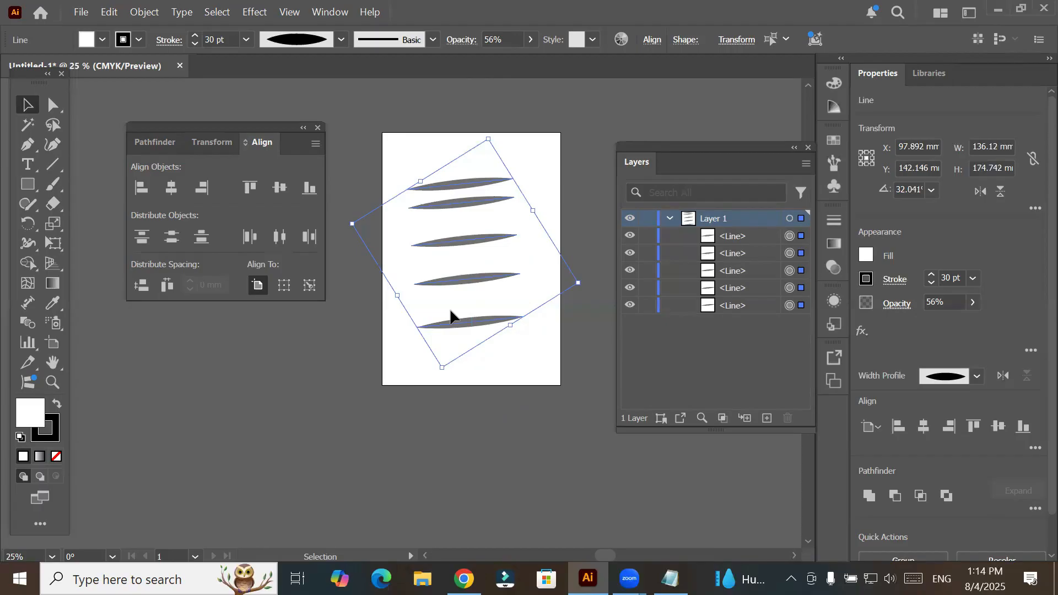
{"action": "left_click", "coordinate": [143, 237]}
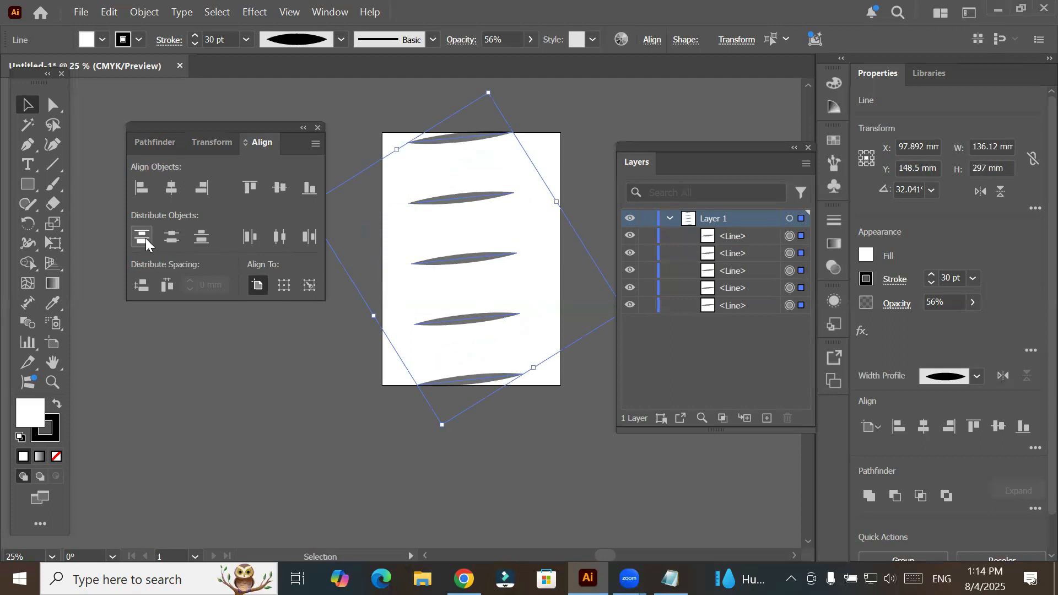
- Undo the vertical distribution and the preceding upward move of the five lines
{"action": "left_click", "coordinate": [276, 455]}
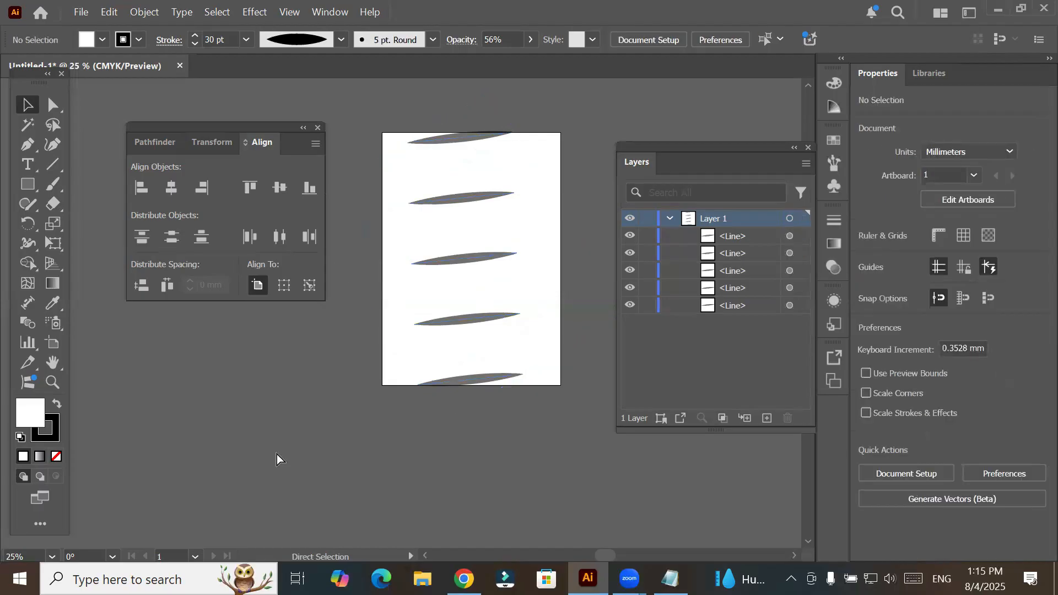
{"action": "key", "text": "ctrl+z"}
{"action": "key", "text": "ctrl+z"}
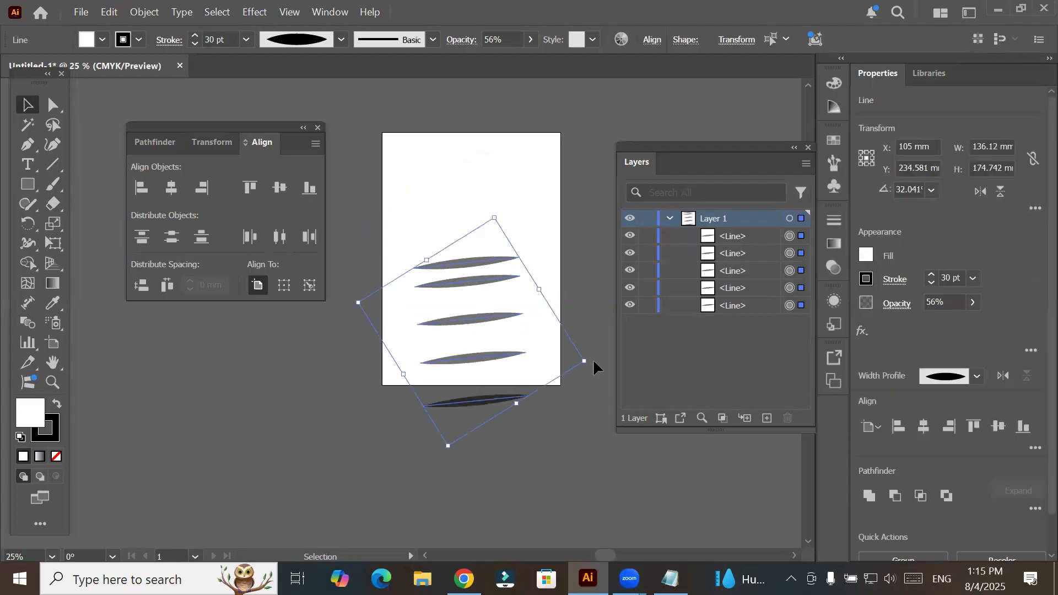
- Rotate the lines to nearly vertical, move them to mid-artboard, and distribute them horizontally across the artboard by their left edges
{"action": "left_click_drag", "start_coordinate": [592, 363], "coordinate": [501, 250]}
{"action": "left_click_drag", "start_coordinate": [422, 292], "coordinate": [512, 259]}
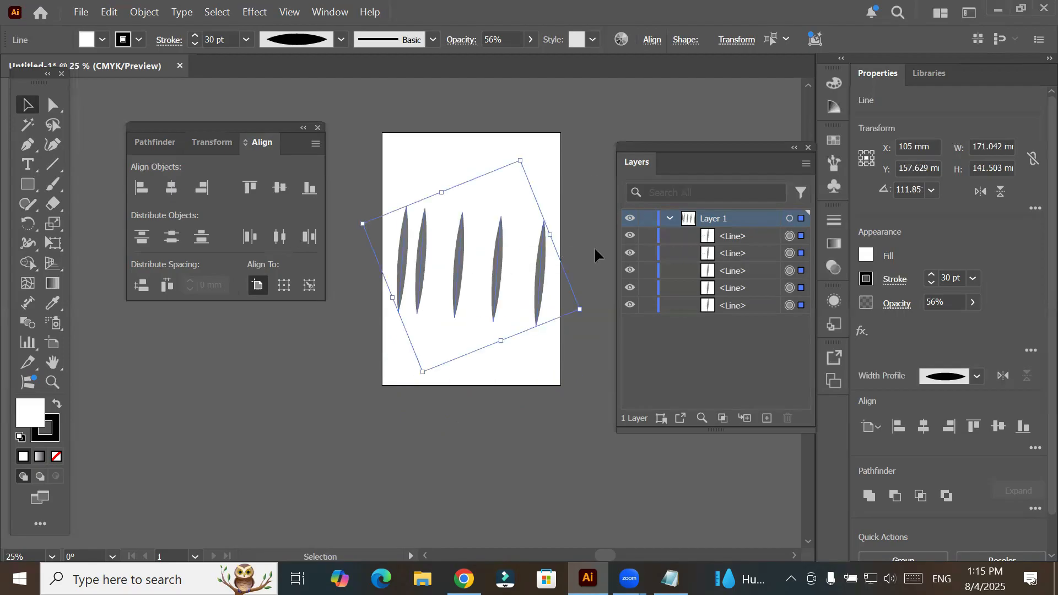
{"action": "left_click", "coordinate": [250, 238]}
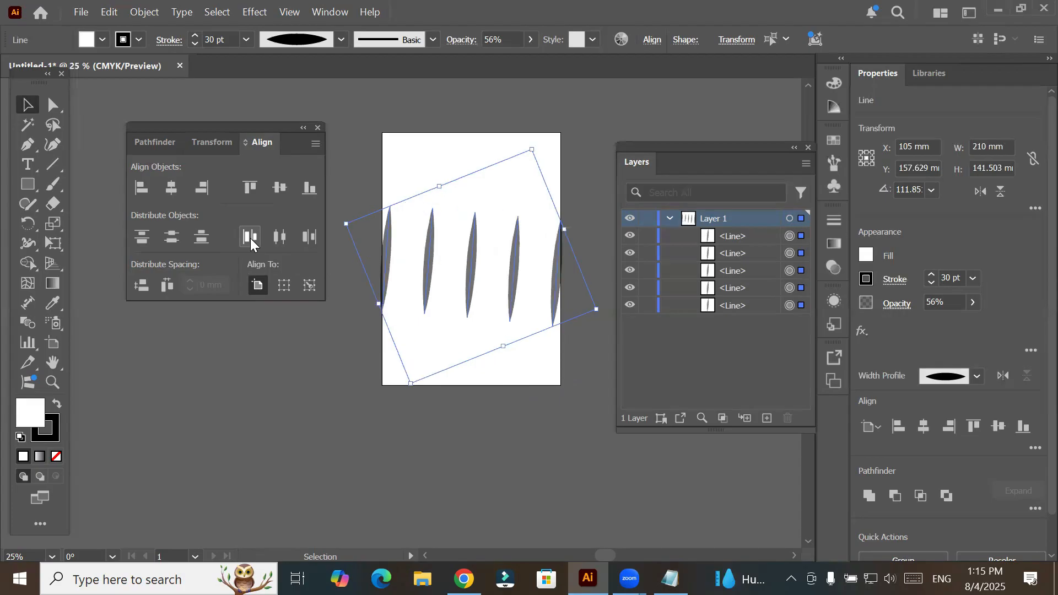
{"action": "left_click", "coordinate": [390, 411]}
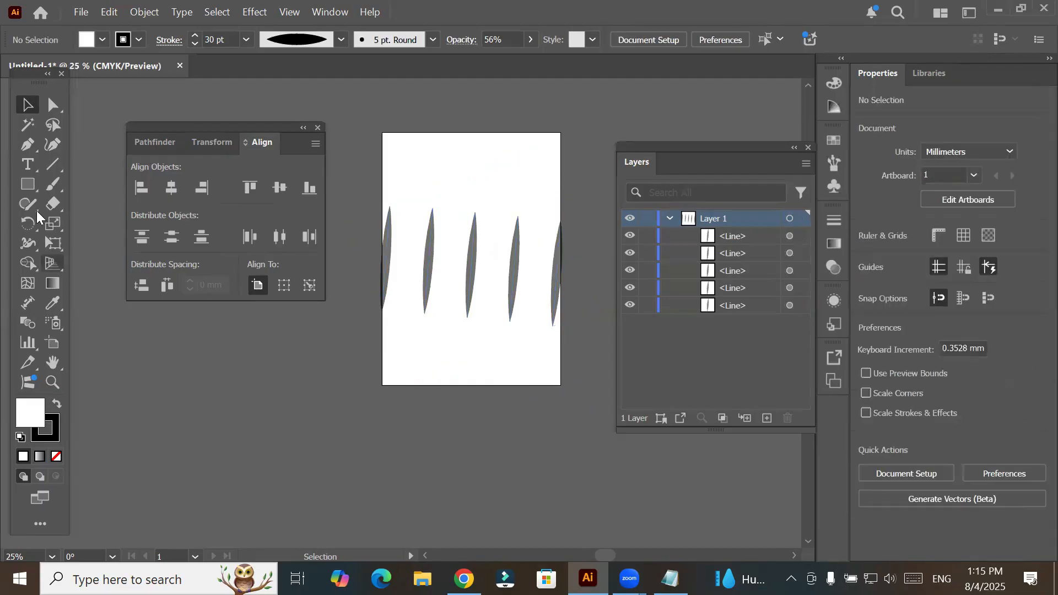
- Draw six small rectangles, about 13 to 21 mm wide, scattered above, between and below the vertical lines
{"action": "left_click", "coordinate": [29, 184]}
{"action": "mouse_move", "coordinate": [463, 153]}
{"action": "left_mouse_down"}
{"action": "mouse_move", "coordinate": [484, 172]}
{"action": "mouse_move", "coordinate": [451, 202]}
{"action": "left_mouse_up"}
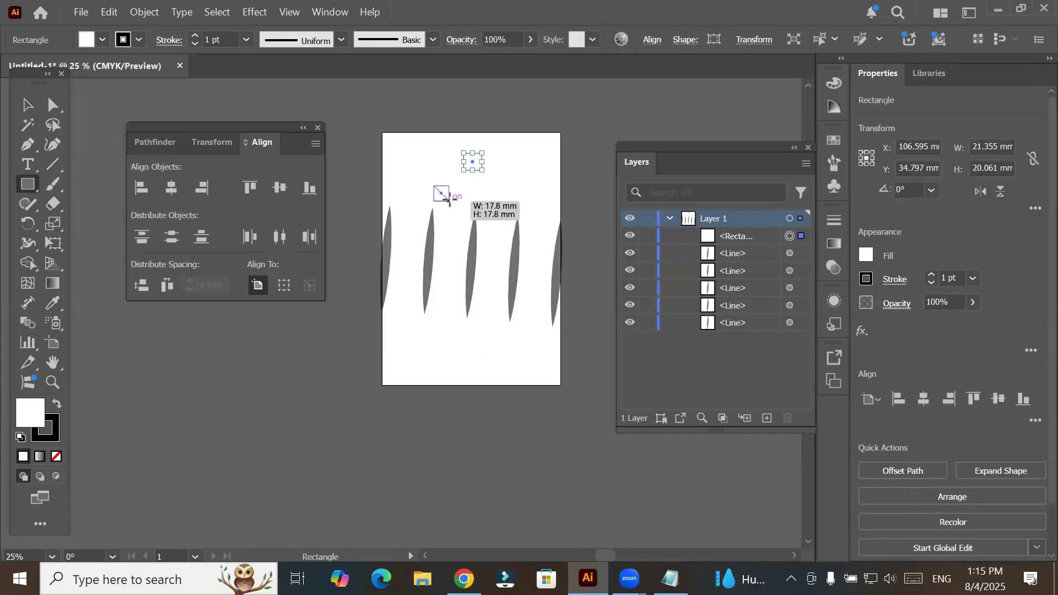
{"action": "left_click_drag", "start_coordinate": [482, 346], "coordinate": [498, 363]}
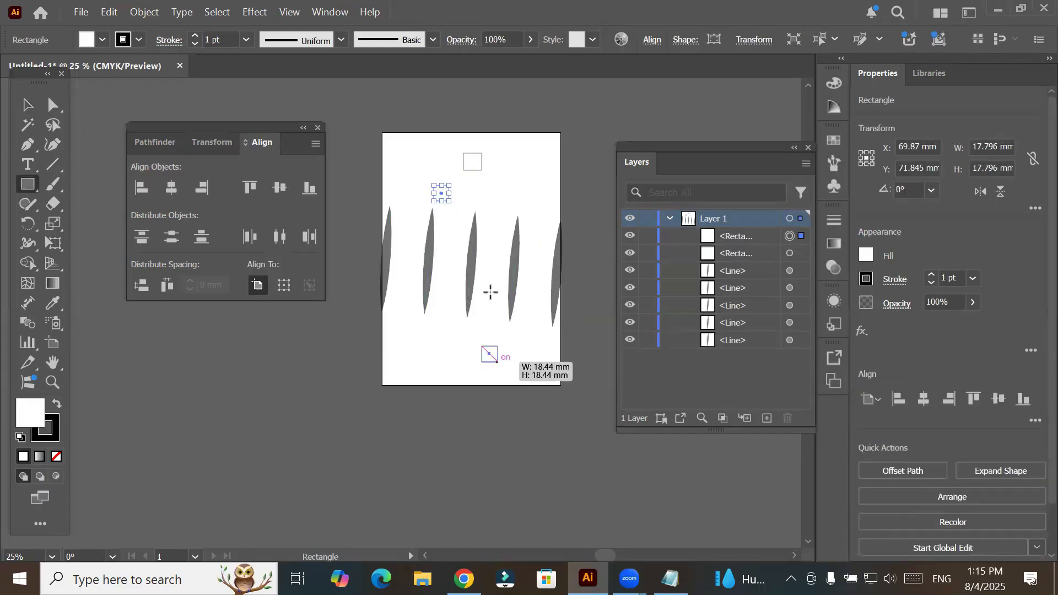
{"action": "left_click_drag", "start_coordinate": [488, 281], "coordinate": [499, 291]}
{"action": "mouse_move", "coordinate": [449, 227]}
{"action": "left_mouse_down"}
{"action": "mouse_move", "coordinate": [462, 244]}
{"action": "mouse_move", "coordinate": [418, 247]}
{"action": "left_mouse_up"}
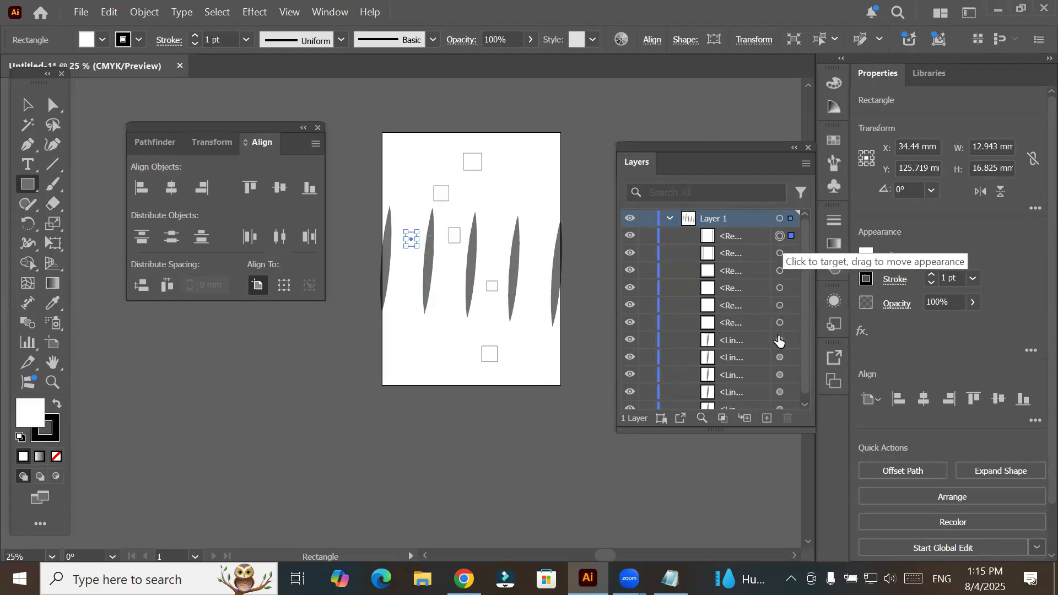
{"action": "left_click", "coordinate": [779, 323], "text": "shift"}
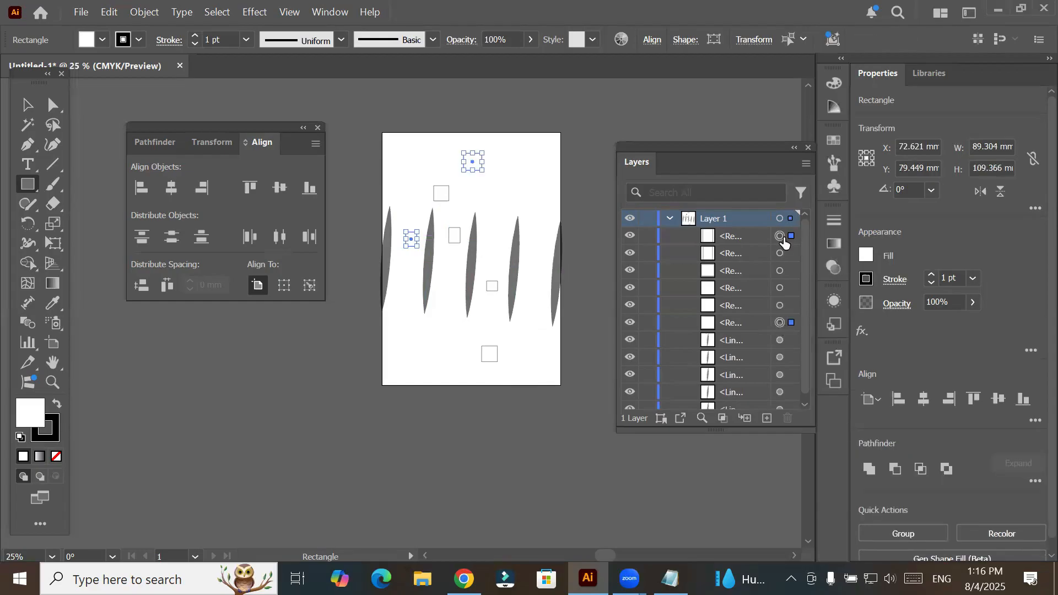
{"action": "left_click", "coordinate": [780, 323], "text": "shift"}
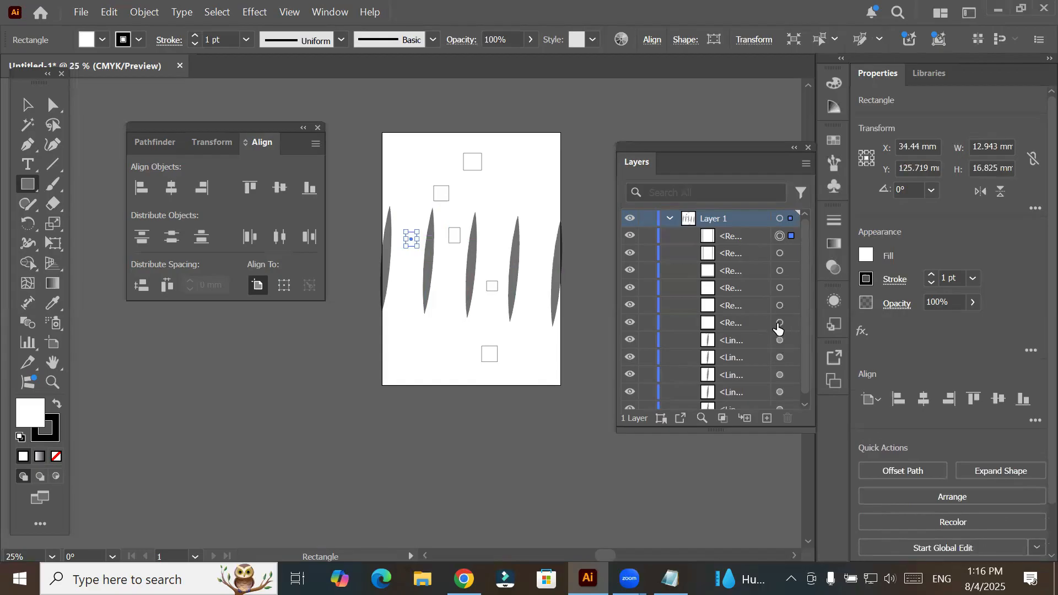
{"action": "left_click", "coordinate": [779, 324], "text": "shift"}
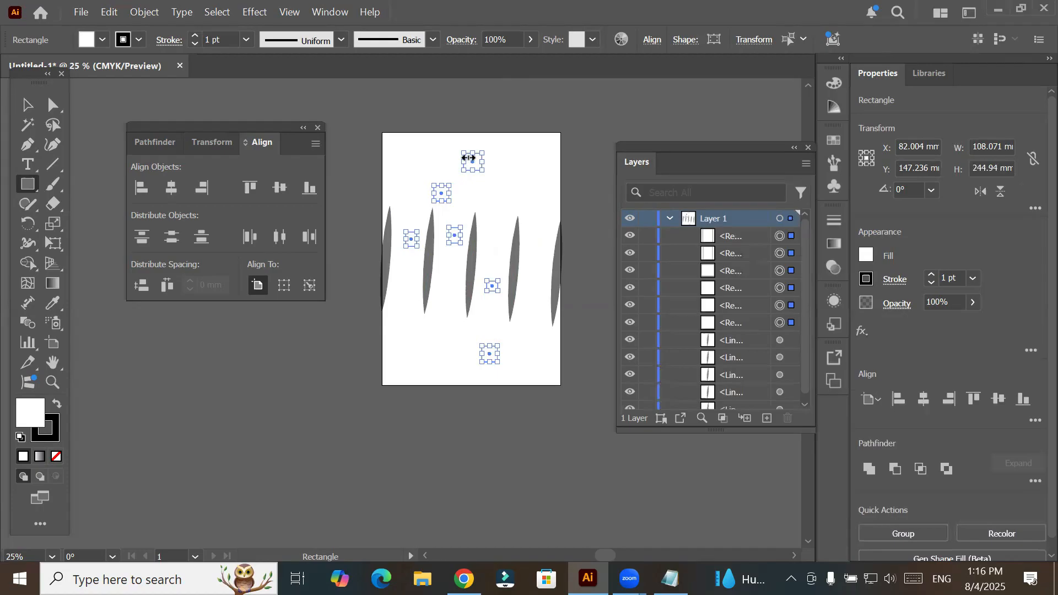
{"action": "left_click", "coordinate": [27, 103]}
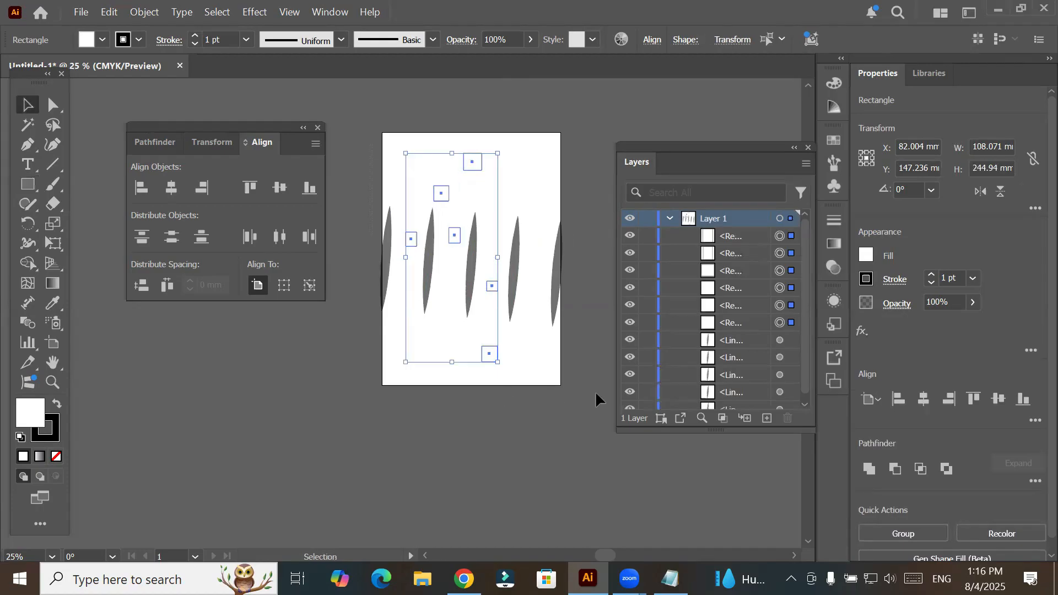
{"action": "key", "text": "ctrl+a"}
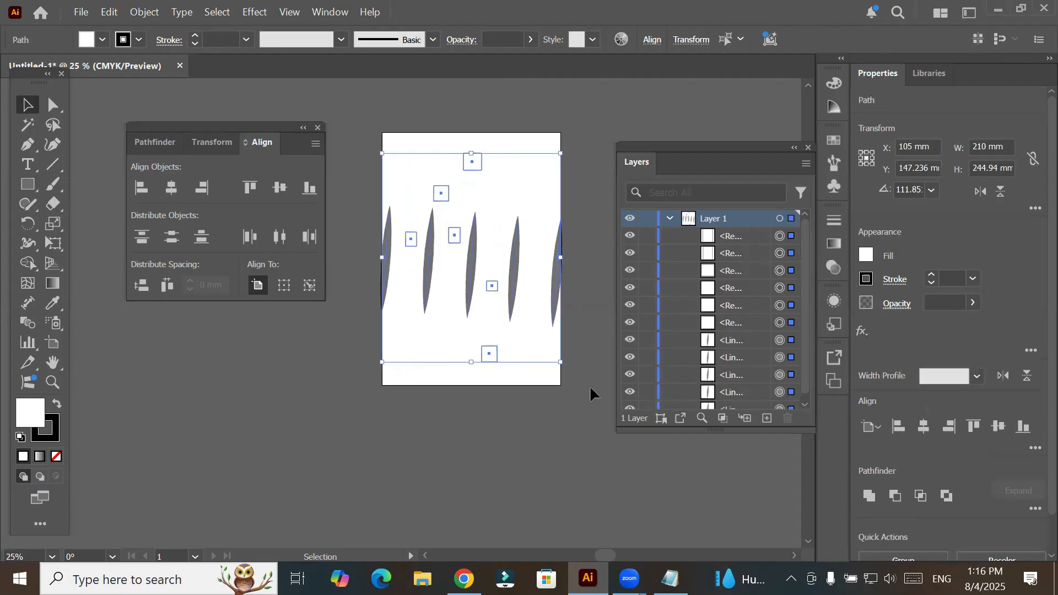
{"action": "left_click", "coordinate": [499, 139]}
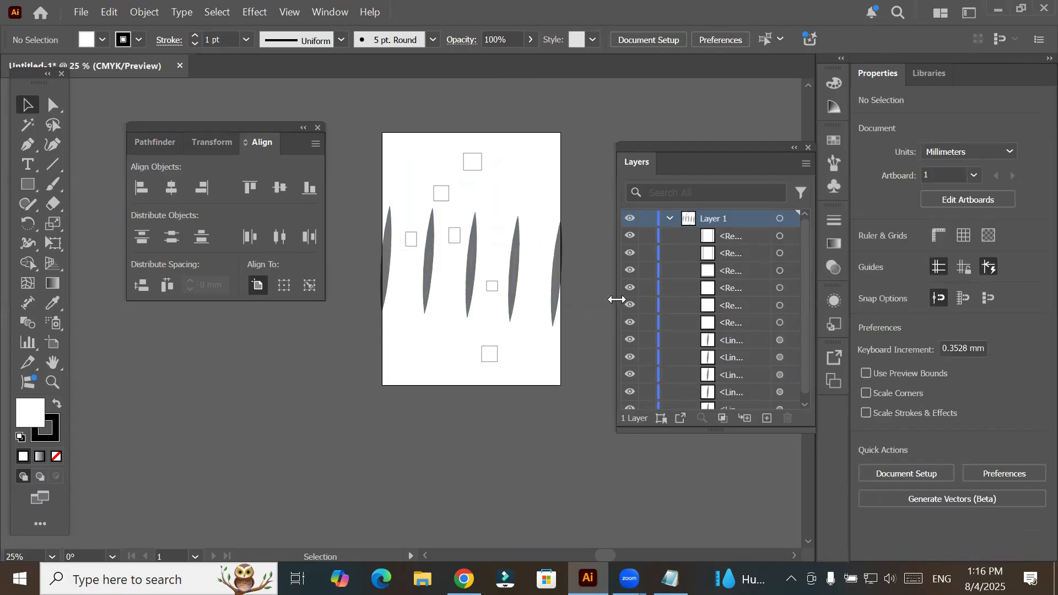
- Widen the layer list to show full object names and select all six small rectangles
{"action": "left_click_drag", "start_coordinate": [616, 301], "coordinate": [590, 303]}
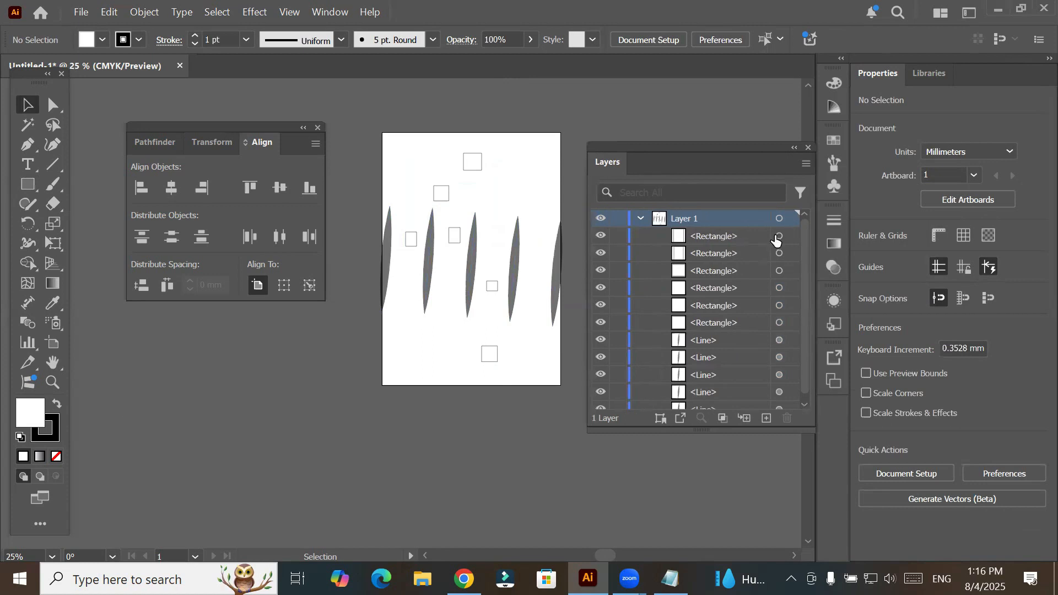
{"action": "left_click", "coordinate": [779, 324]}
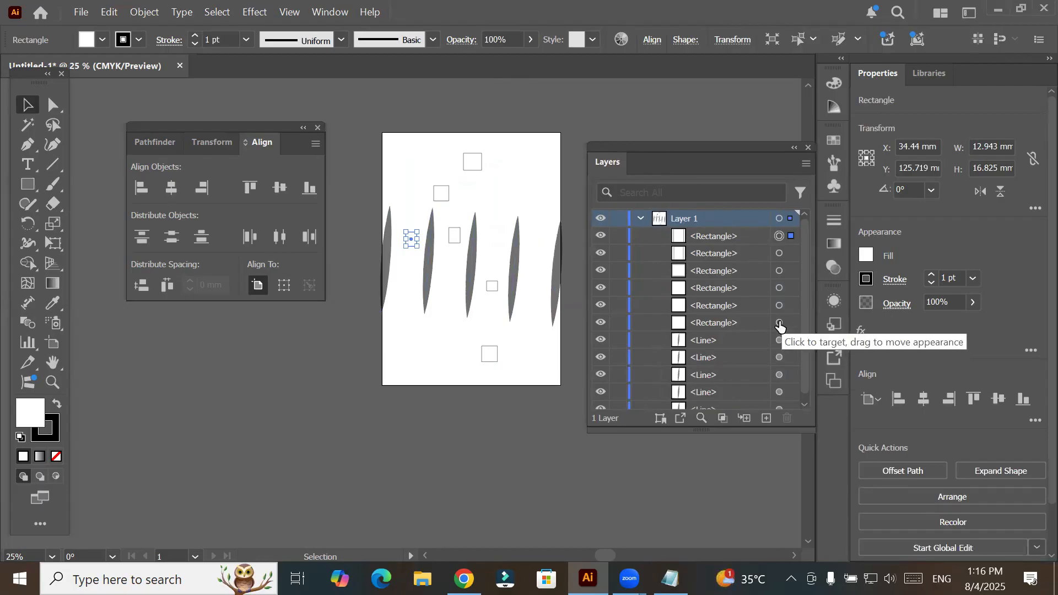
{"action": "left_click", "coordinate": [779, 325], "text": "shift"}
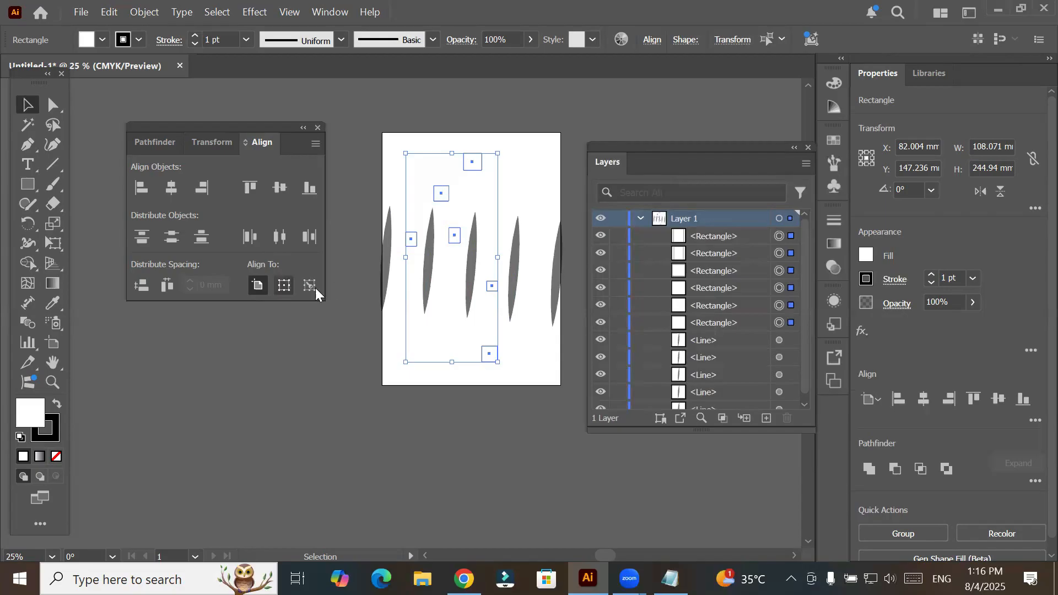
- With alignment set to the artboard, align the six rectangles to its left edge, its right edge, and finally its horizontal center
{"action": "left_click", "coordinate": [260, 286]}
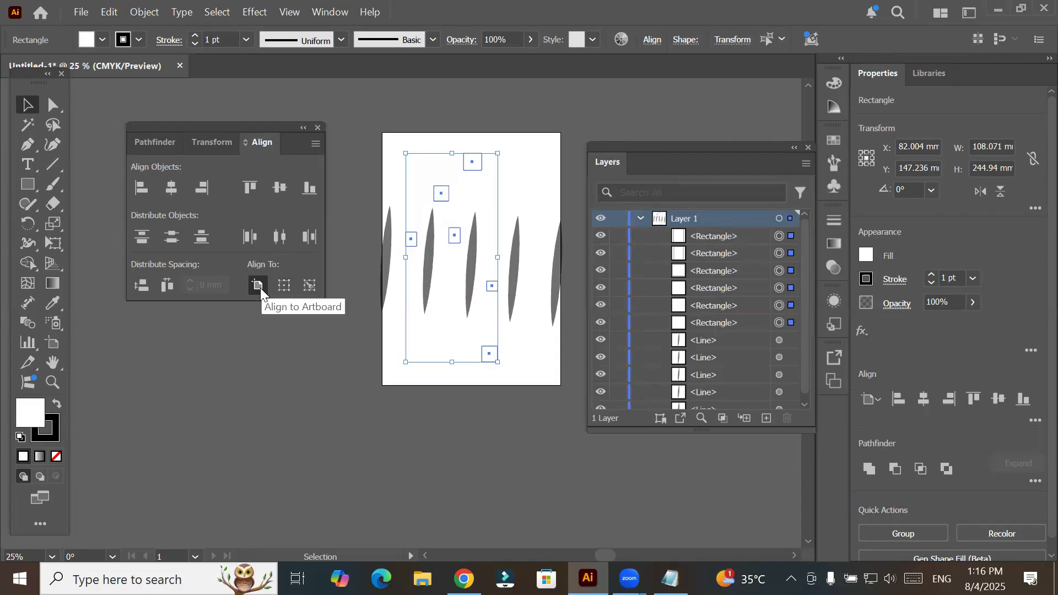
{"action": "left_click", "coordinate": [141, 189]}
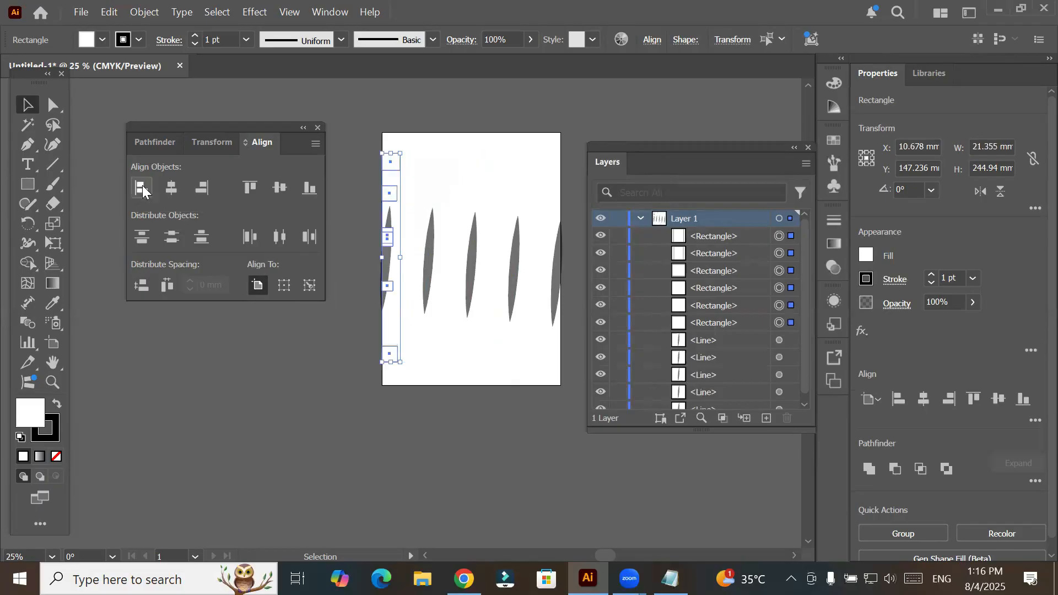
{"action": "left_click", "coordinate": [204, 189]}
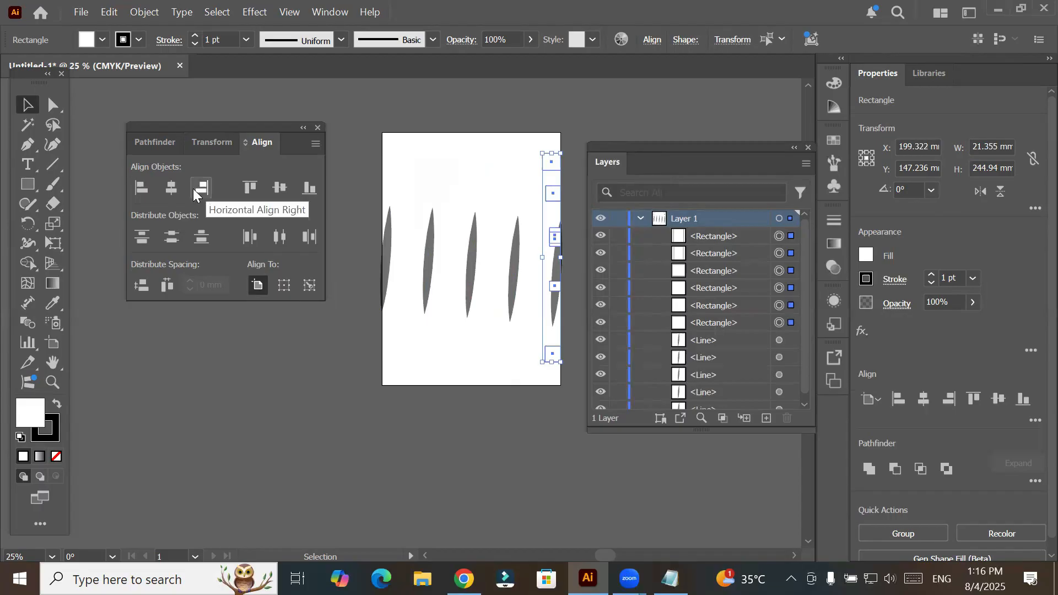
{"action": "left_click", "coordinate": [172, 191]}
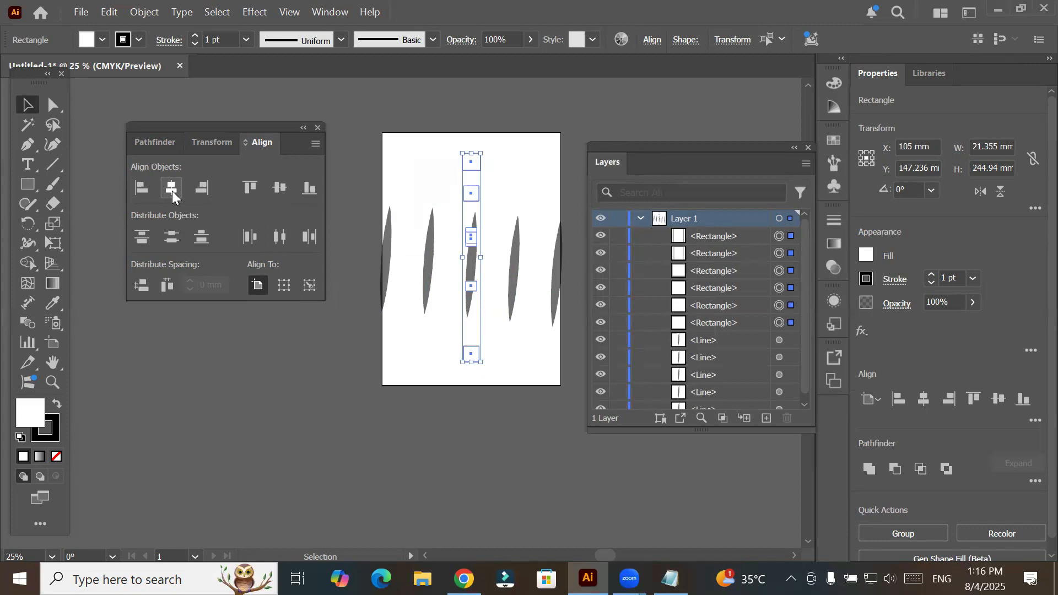
- Try aligning the six rectangles to the artboard's top edge and undo it
{"action": "left_click", "coordinate": [251, 187]}
{"action": "left_click", "coordinate": [250, 189]}
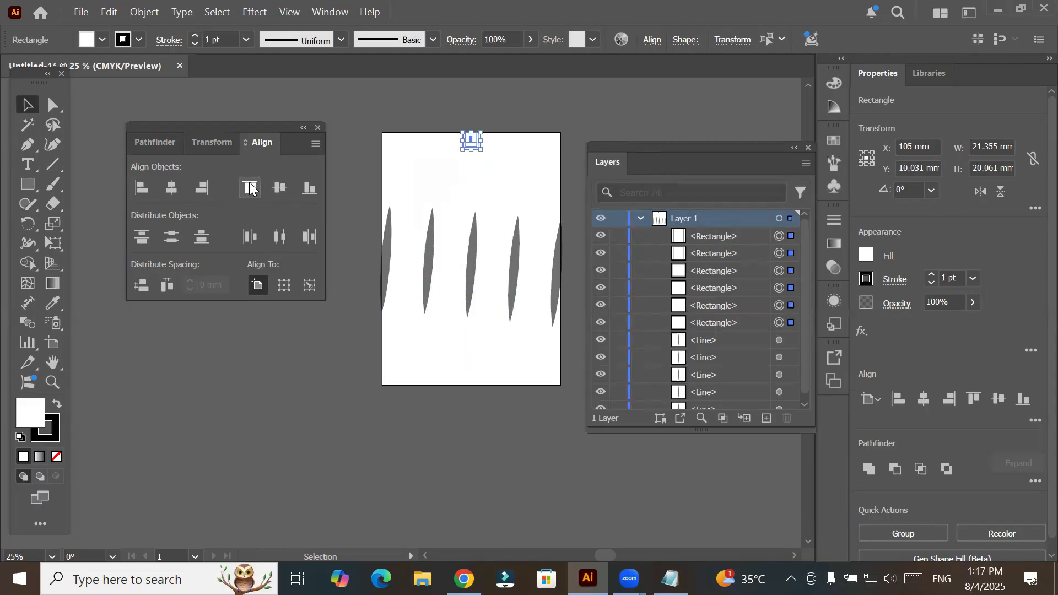
{"action": "key", "text": "ctrl+z"}
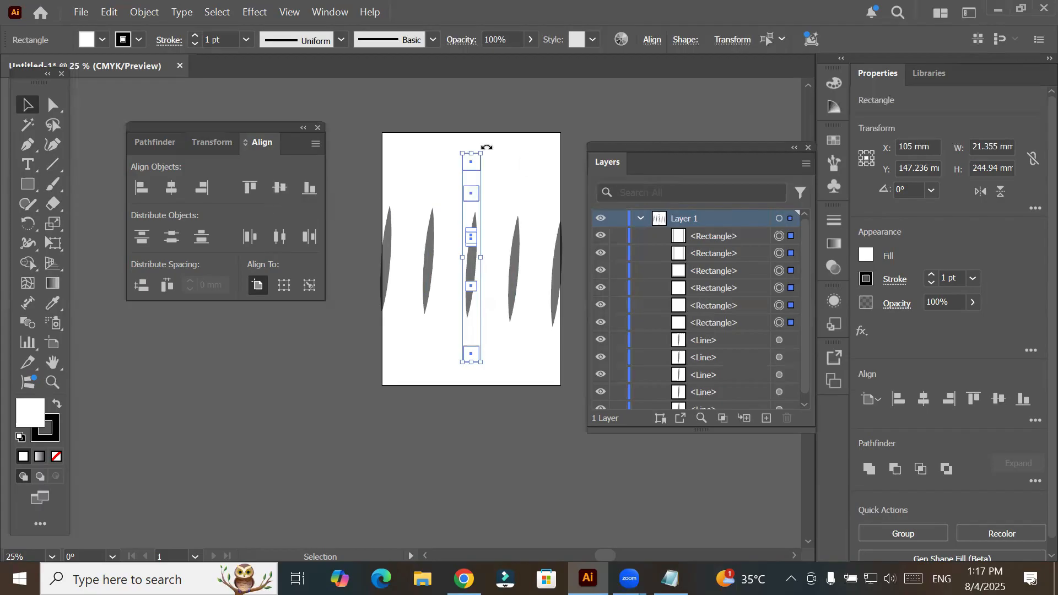
- Rotate the rectangle column to 270° and align the resulting row to the artboard's top, bottom and vertical center
{"action": "left_click_drag", "start_coordinate": [514, 194], "coordinate": [512, 316]}
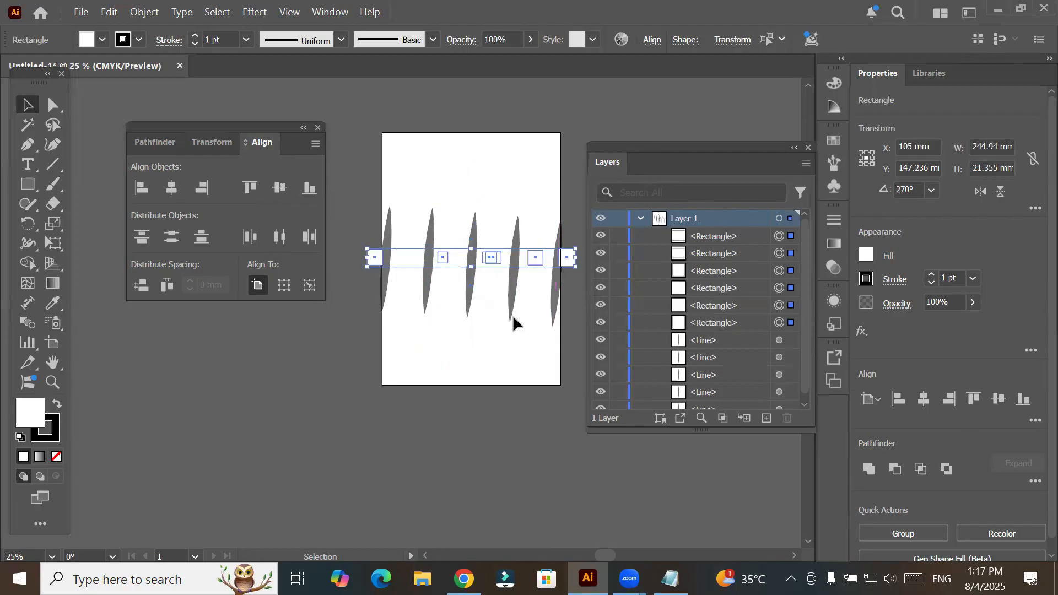
{"action": "left_click", "coordinate": [251, 188]}
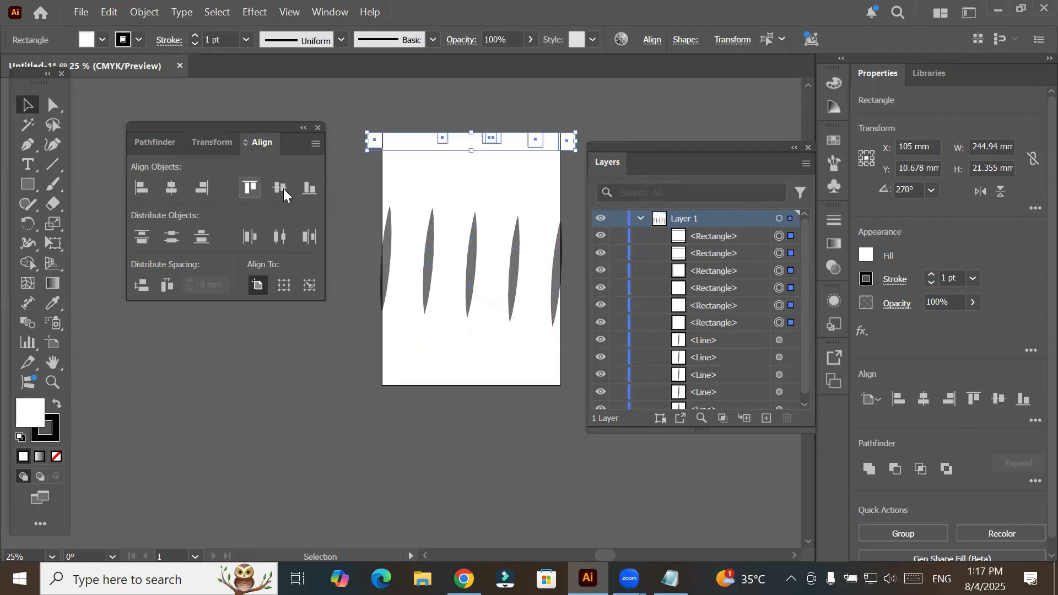
{"action": "left_click", "coordinate": [310, 187]}
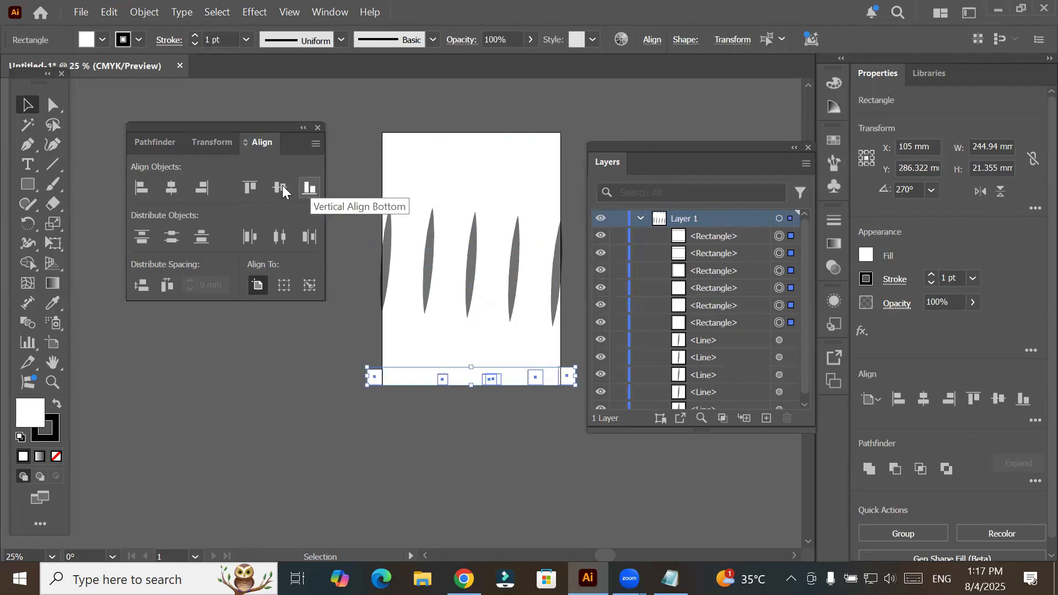
{"action": "left_click", "coordinate": [280, 188]}
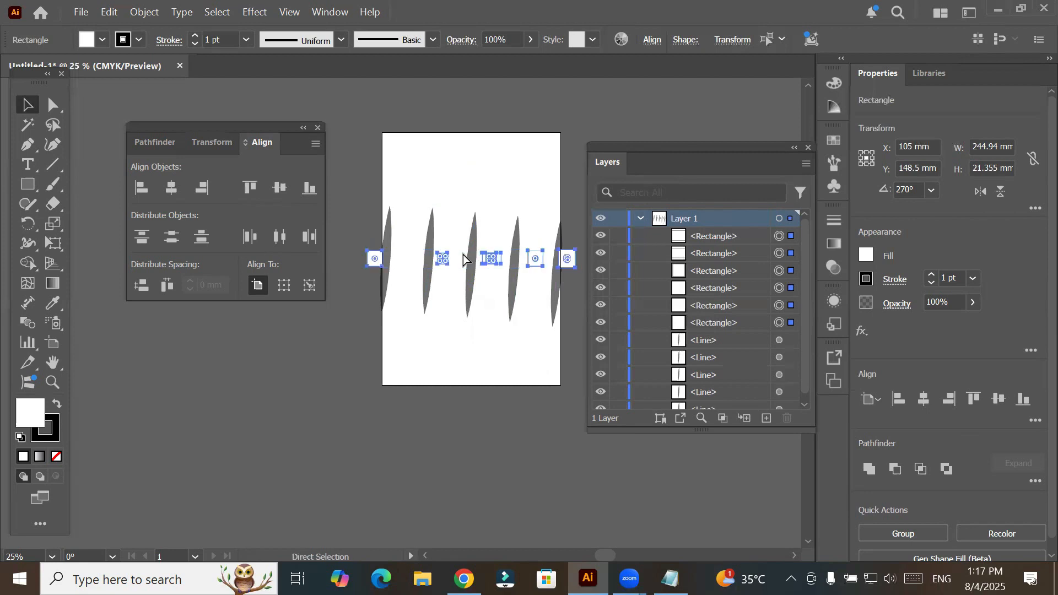
- Undo the vertical alignments and the rotation of the six rectangles
{"action": "key", "text": "ctrl+z"}
{"action": "key", "text": "ctrl+z"}
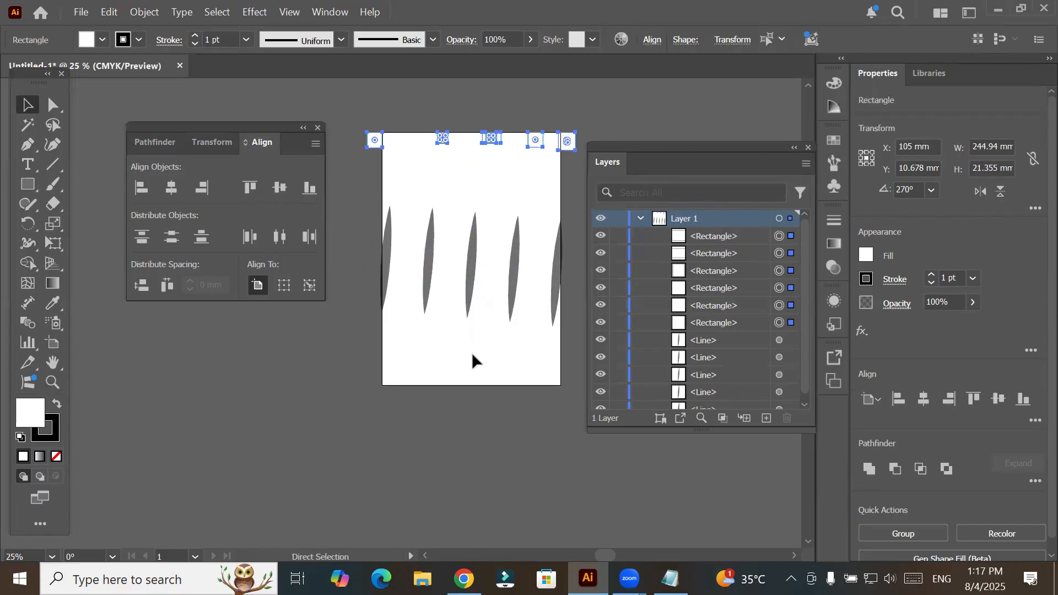
{"action": "key", "text": "ctrl+z"}
- Distribute the six rectangles vertically by their top edges across the artboard and fill them with red
{"action": "scroll", "coordinate": [523, 338], "scroll_direction": "up", "scroll_amount": 1}
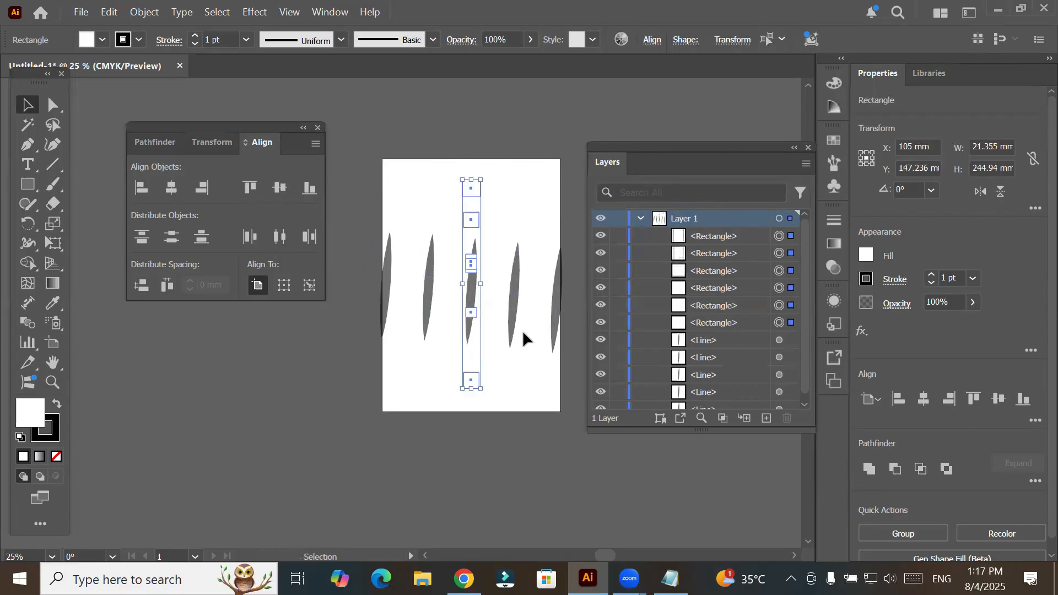
{"action": "scroll", "coordinate": [523, 330], "scroll_direction": "up", "scroll_amount": 1}
{"action": "key", "text": "ctrl+equal"}
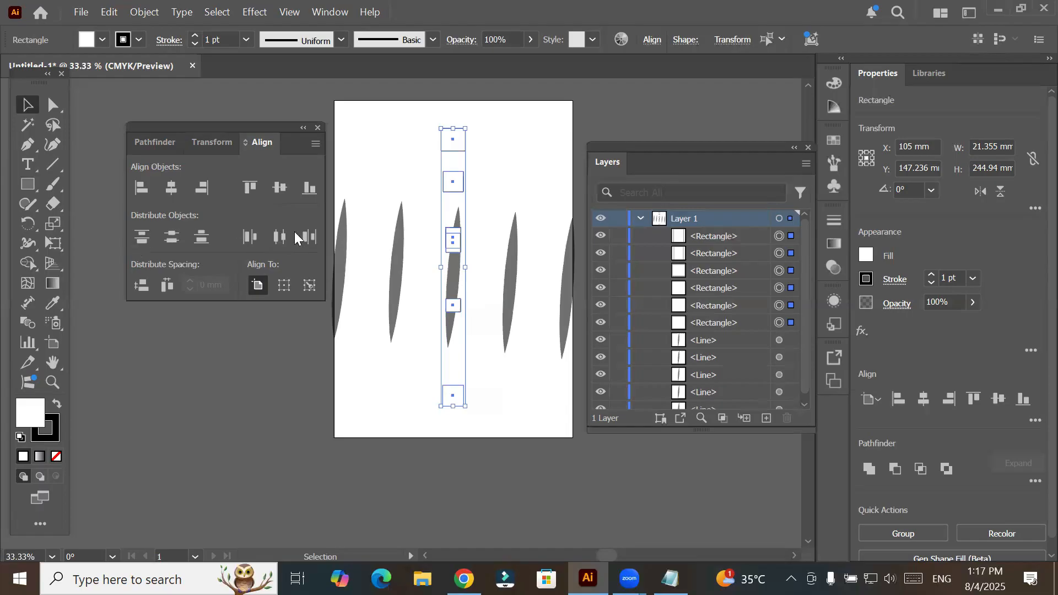
{"action": "left_click", "coordinate": [149, 238]}
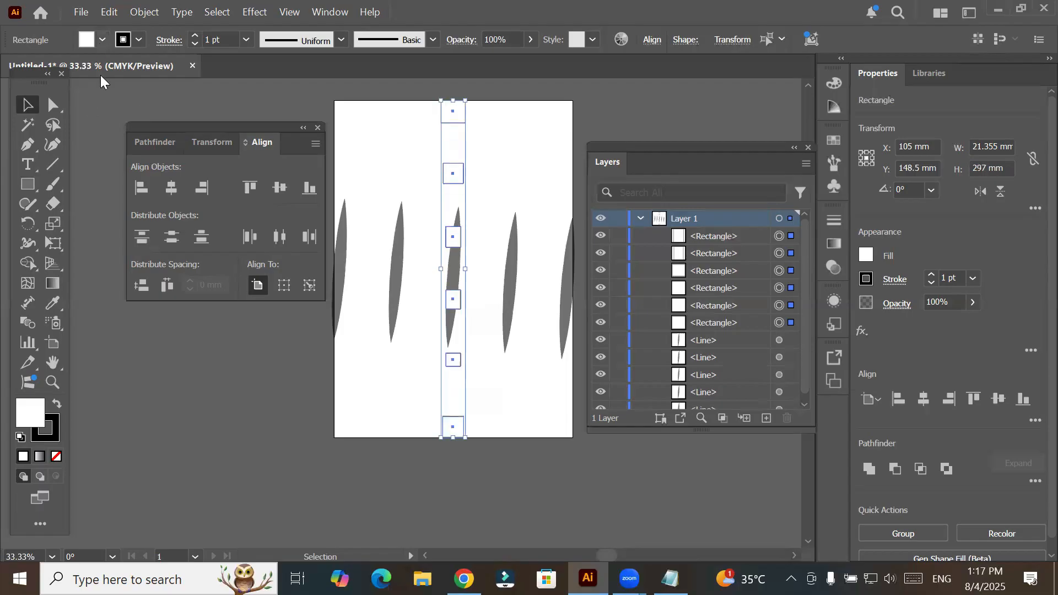
{"action": "left_click", "coordinate": [102, 40]}
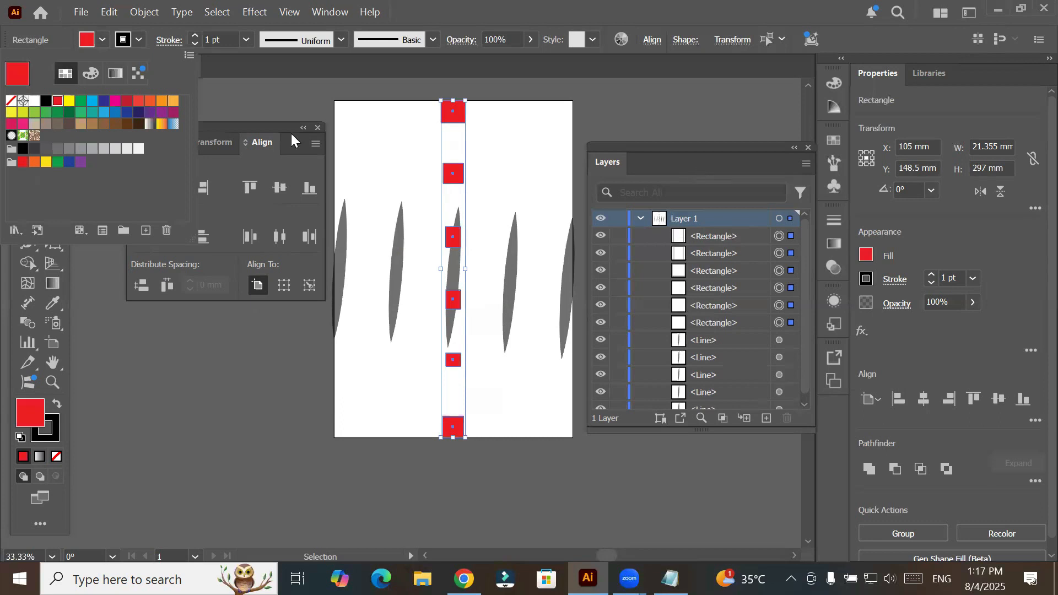
{"action": "left_click", "coordinate": [224, 236]}
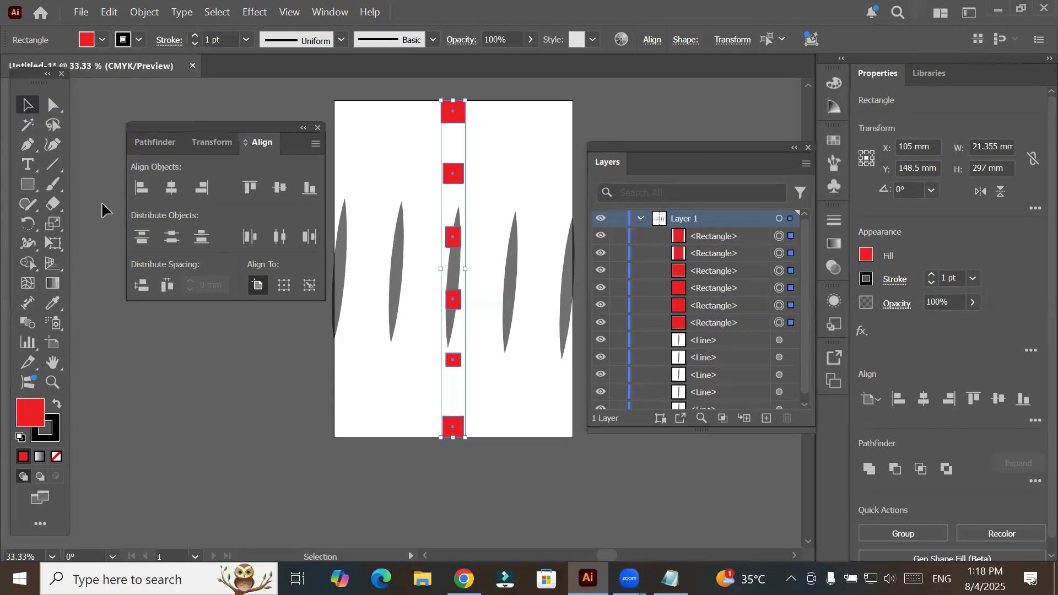
- Align the red rectangles to the artboard's left edge, and align a copy of the column to its right edge
{"action": "left_click", "coordinate": [141, 189]}
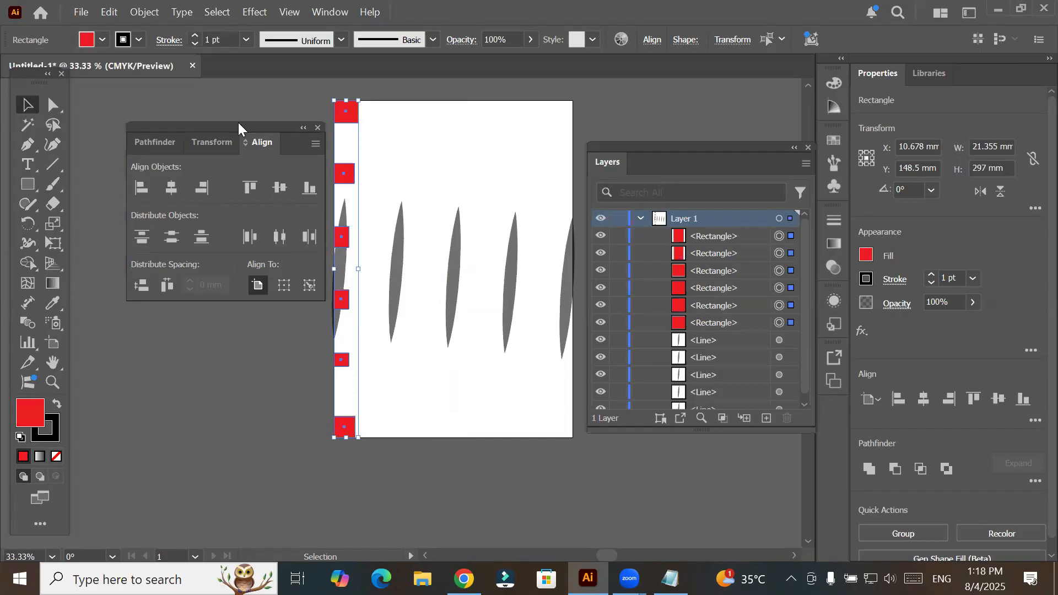
{"action": "left_click_drag", "start_coordinate": [341, 302], "coordinate": [540, 296]}
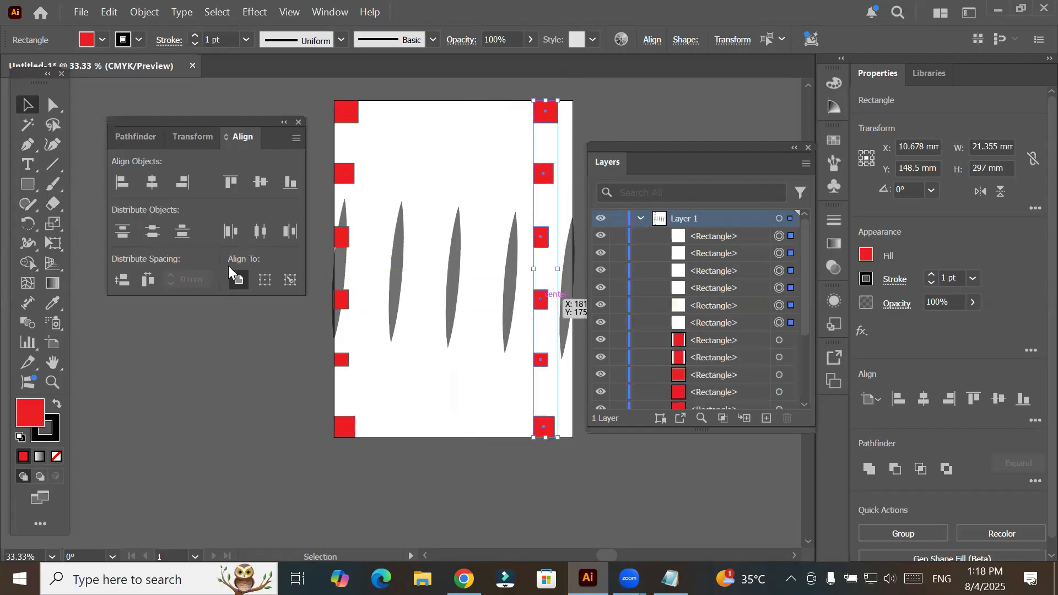
{"action": "left_click", "coordinate": [188, 179]}
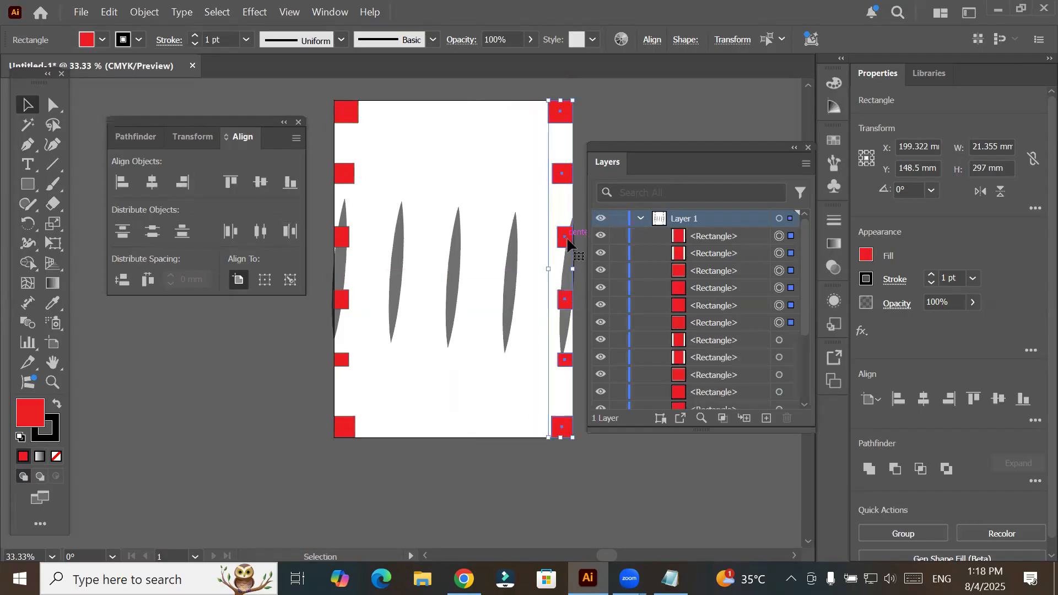
- Copy the right column inward, center the copy horizontally on the artboard, and distribute its rectangles vertically by their top edges
{"action": "left_click_drag", "start_coordinate": [565, 239], "coordinate": [505, 238]}
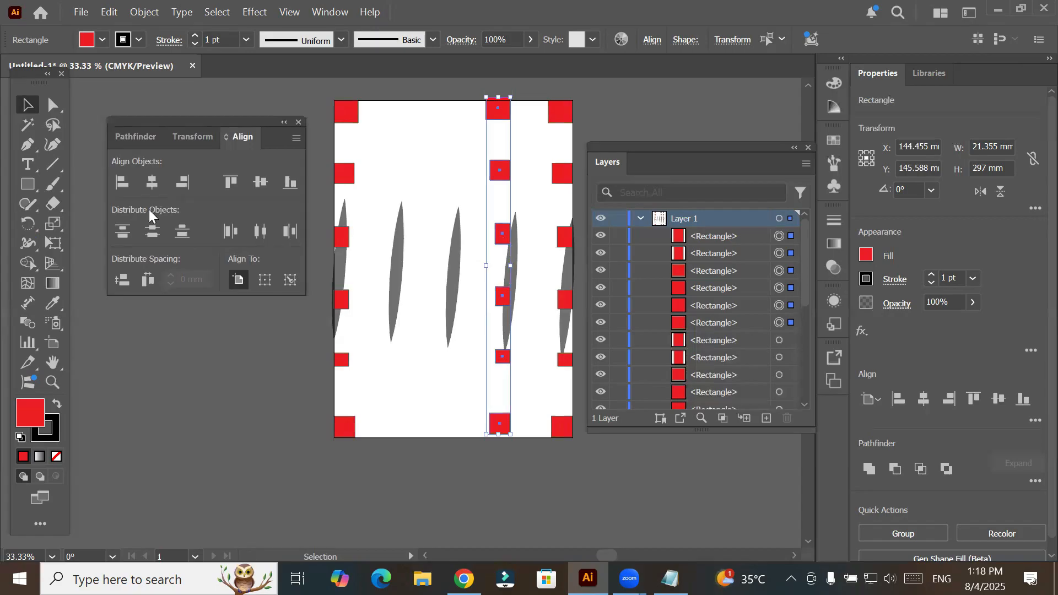
{"action": "left_click", "coordinate": [154, 183]}
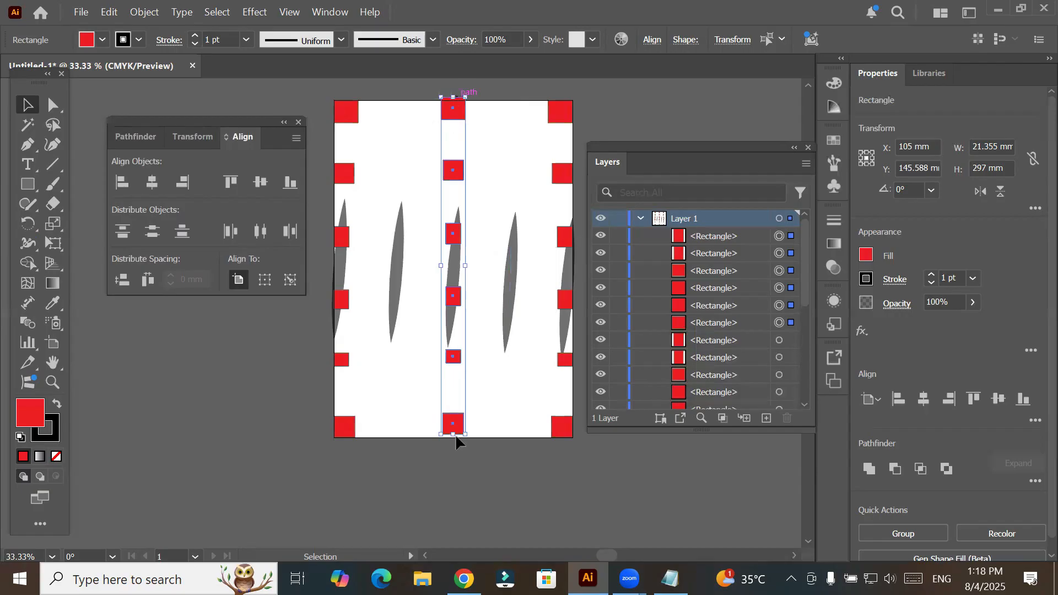
{"action": "left_click", "coordinate": [182, 232]}
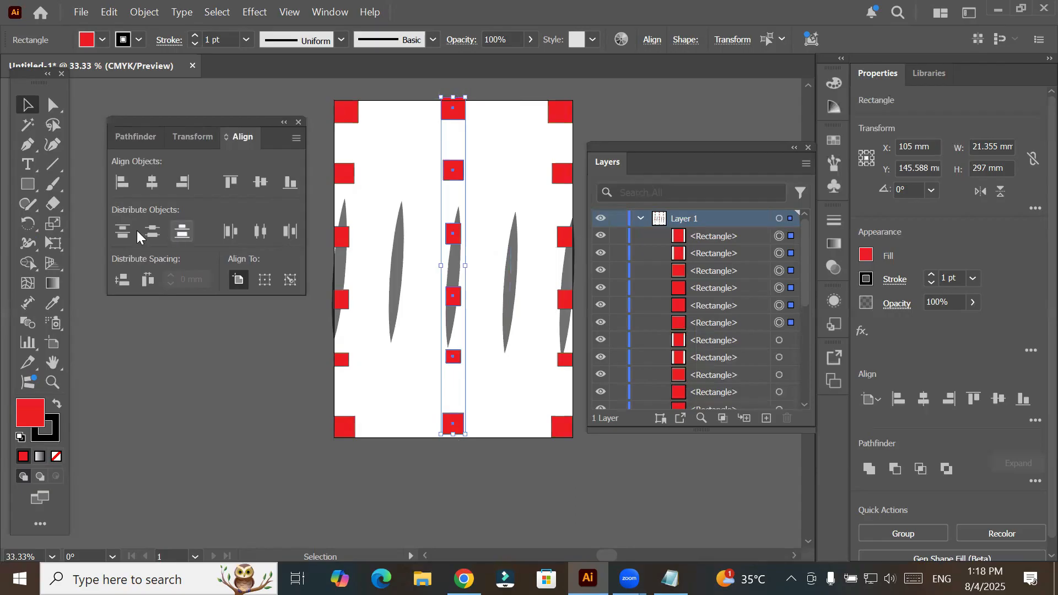
{"action": "left_click", "coordinate": [130, 235]}
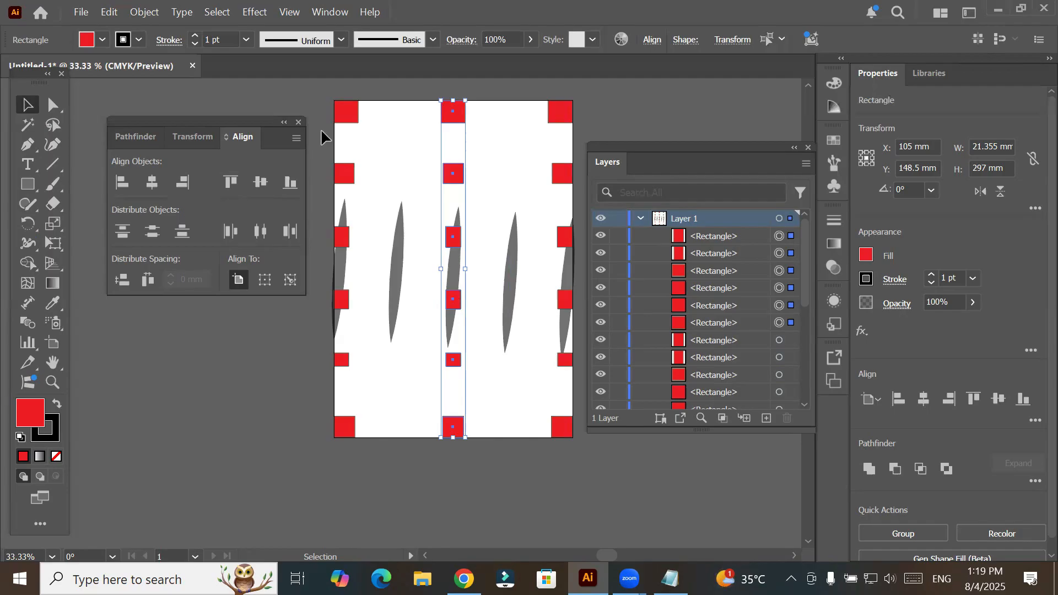
- Align the middle column's rectangles to the artboard's bottom edge, inspect the stacked shapes up close, and undo the alignment
{"action": "left_click", "coordinate": [290, 183]}
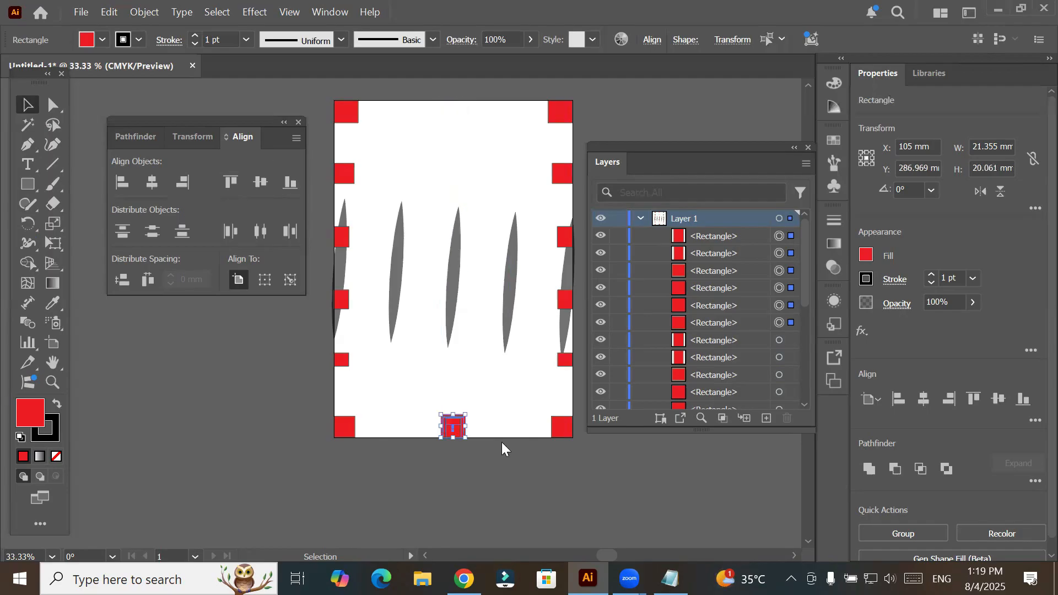
{"action": "key", "text": "super"}
{"action": "key", "text": "super"}
{"action": "scroll", "coordinate": [505, 441], "scroll_direction": "up", "scroll_amount": 4}
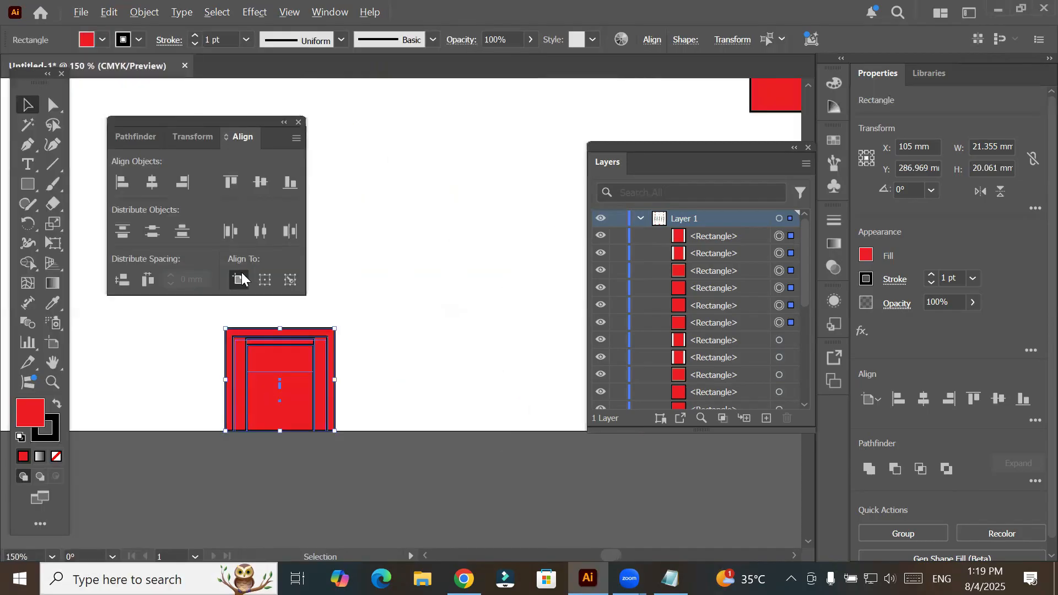
{"action": "key", "text": "ctrl+z"}
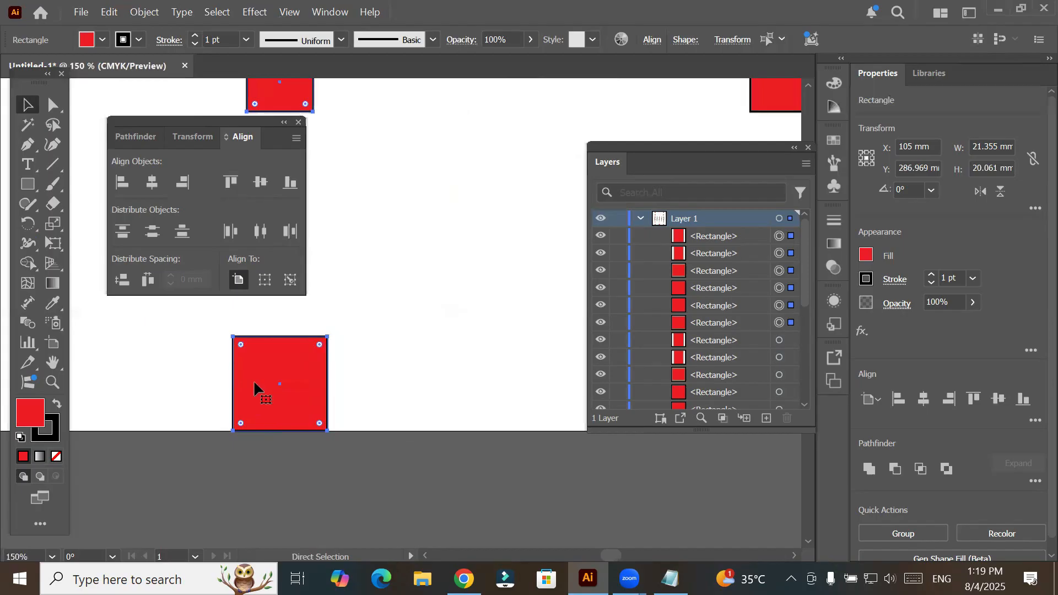
- Add a second A4 artboard and move it about 41 mm right and 12 mm up, away from the first artboard
{"action": "scroll", "coordinate": [307, 338], "scroll_direction": "down", "scroll_amount": 2}
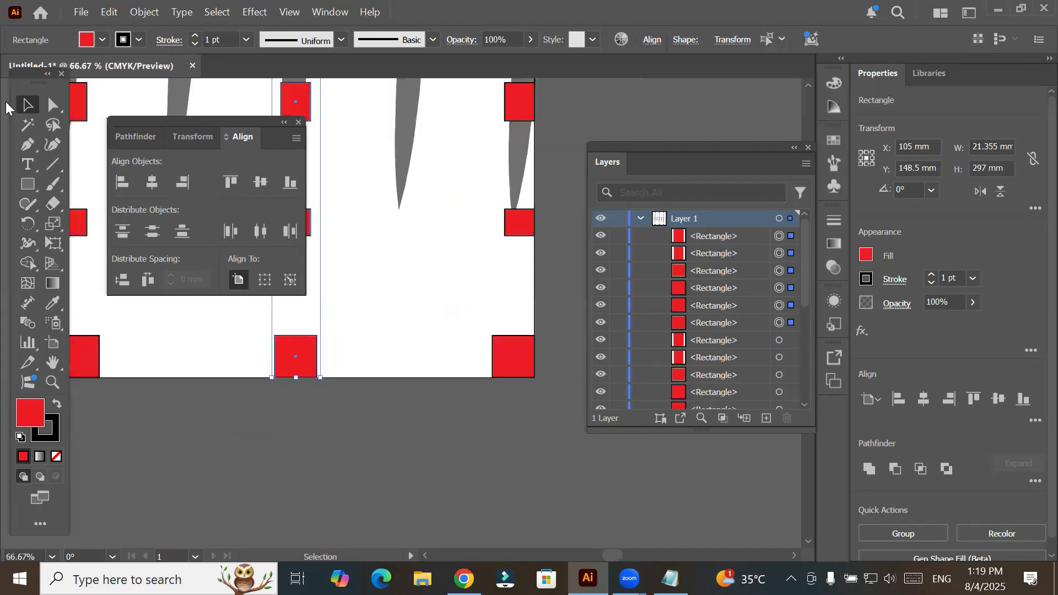
{"action": "left_click", "coordinate": [55, 343]}
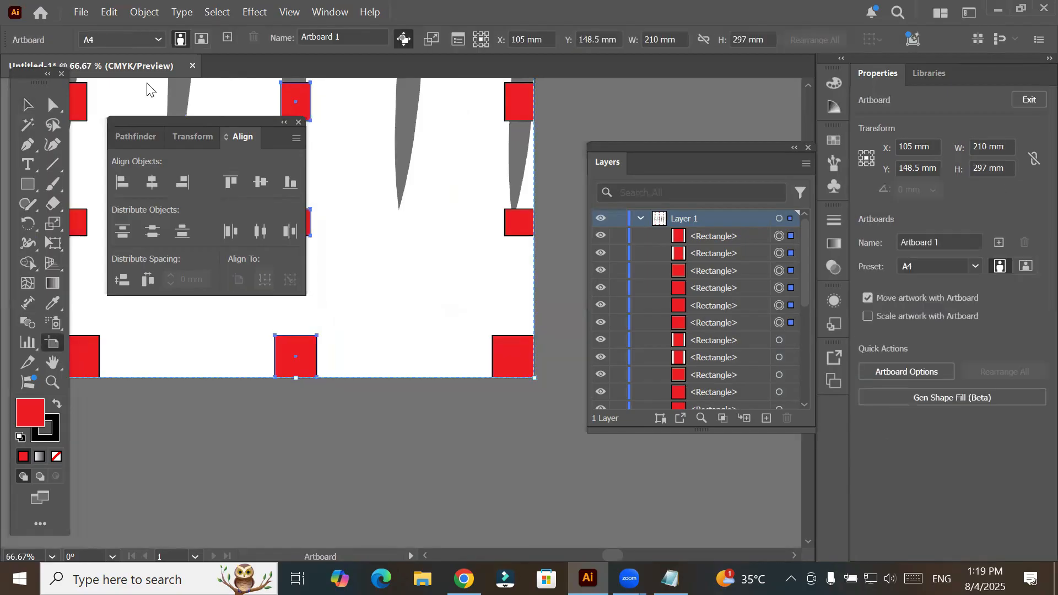
{"action": "left_click", "coordinate": [232, 33]}
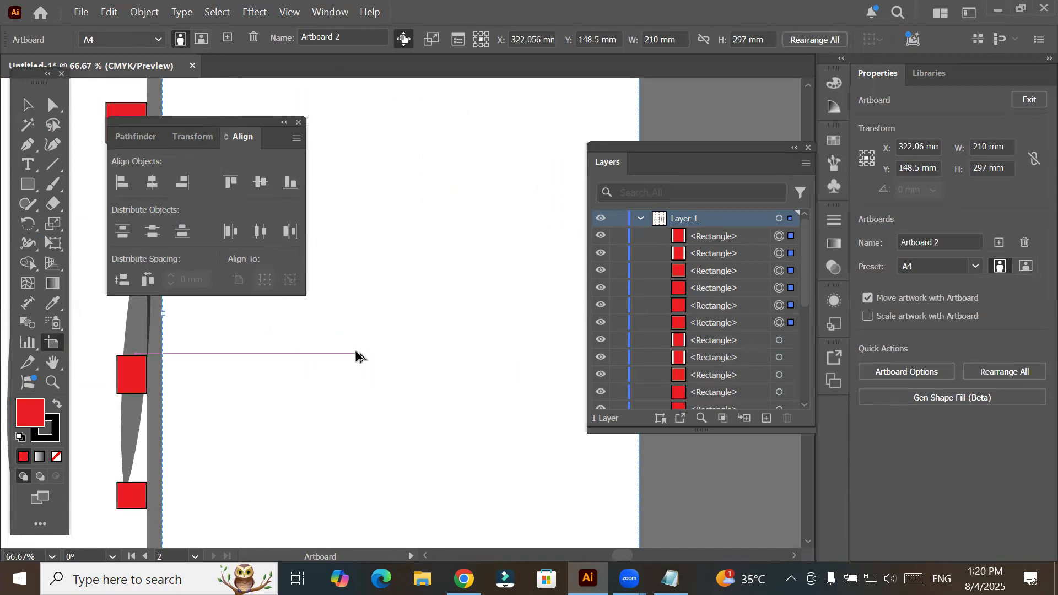
{"action": "scroll", "coordinate": [358, 356], "scroll_direction": "down", "scroll_amount": 1}
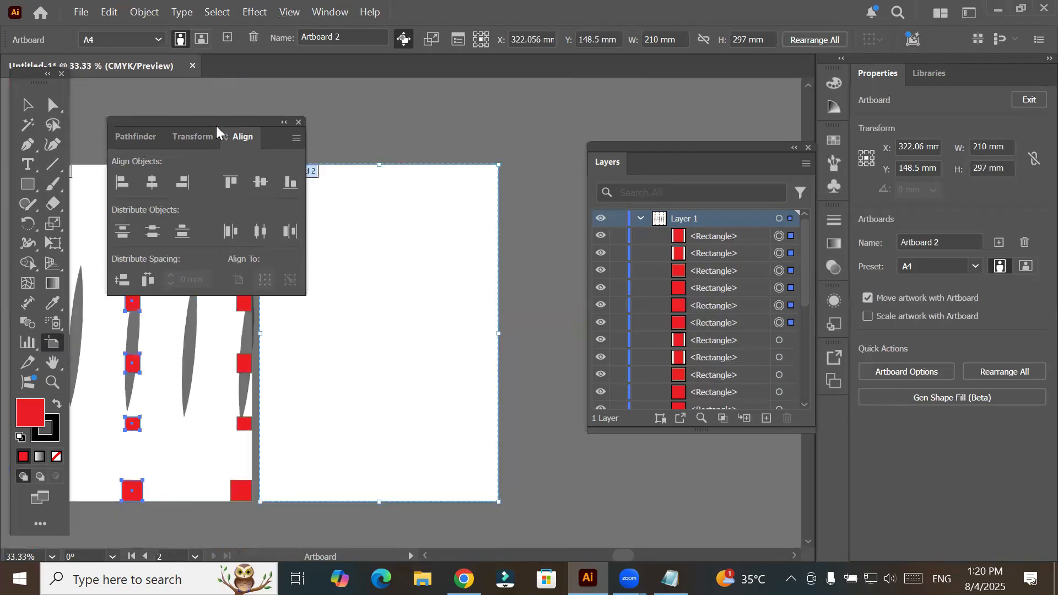
{"action": "left_click_drag", "start_coordinate": [138, 127], "coordinate": [100, 133]}
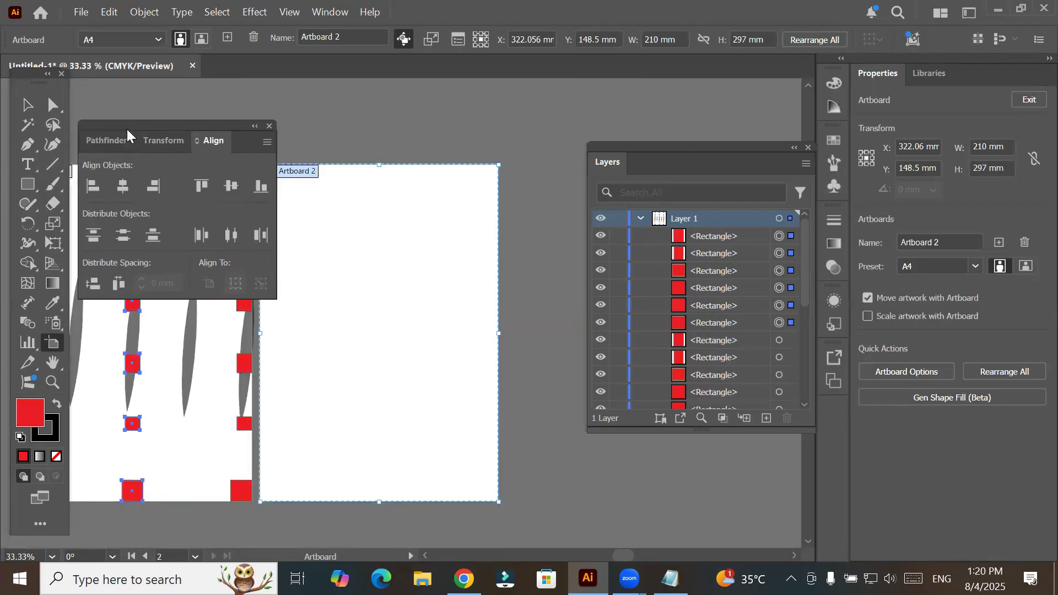
{"action": "left_click_drag", "start_coordinate": [412, 277], "coordinate": [459, 263]}
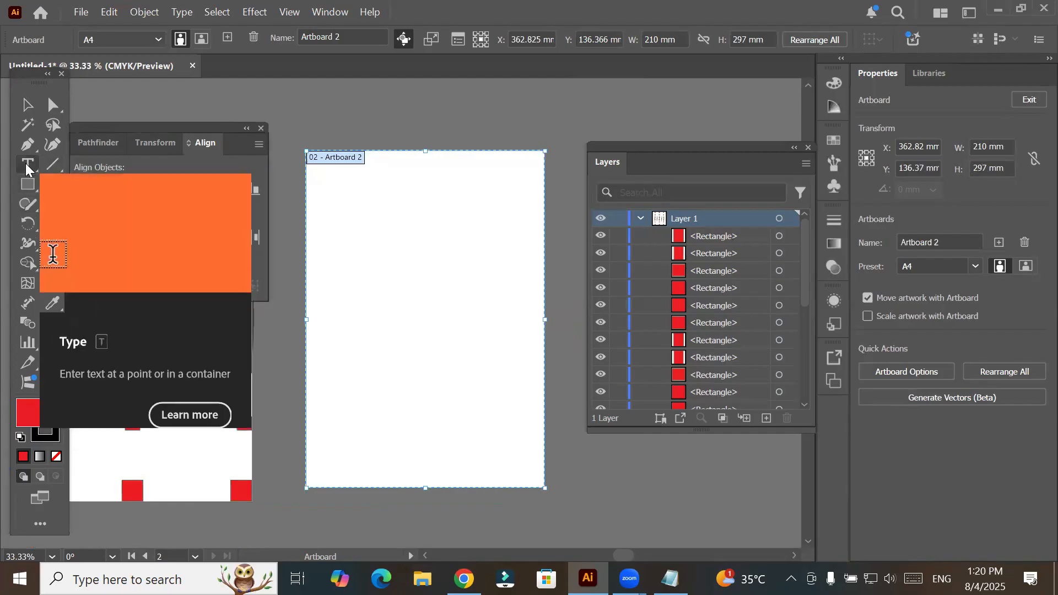
- Add the text "Thi is Illustrator" near the top of the second artboard and scale it to about 149 mm wide
{"action": "left_click", "coordinate": [26, 167]}
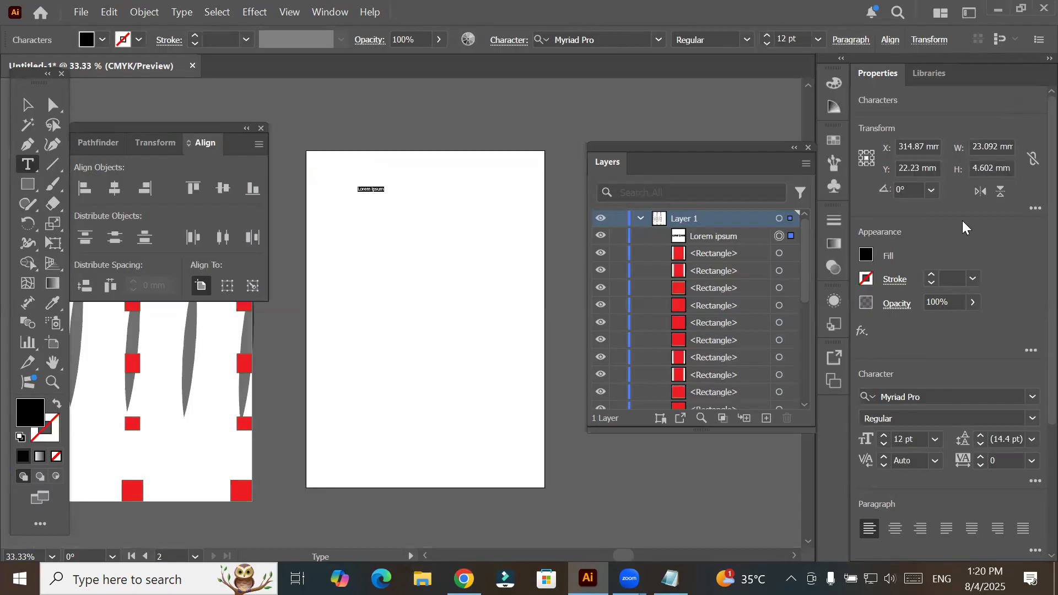
{"action": "type", "text": "Th"}
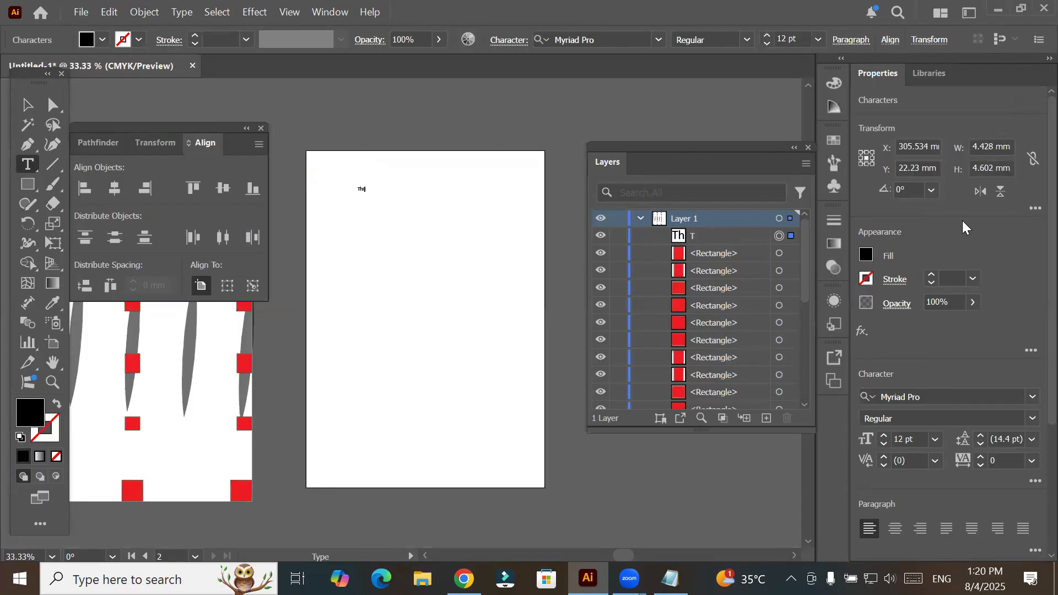
{"action": "type", "text": "is illustrator"}
{"action": "key", "text": "Escape"}
{"action": "left_click_drag", "start_coordinate": [532, 217], "coordinate": [529, 223]}
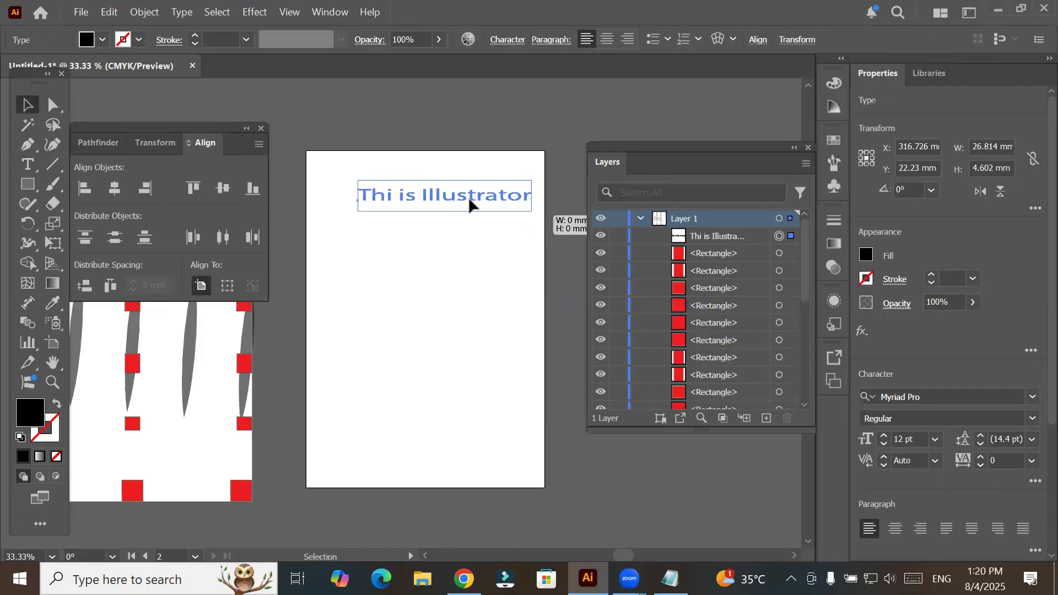
- Correct the text's first word so the line reads "This is Illustrator"
{"action": "double_click", "coordinate": [394, 198]}
{"action": "key", "text": "ctrl+a"}
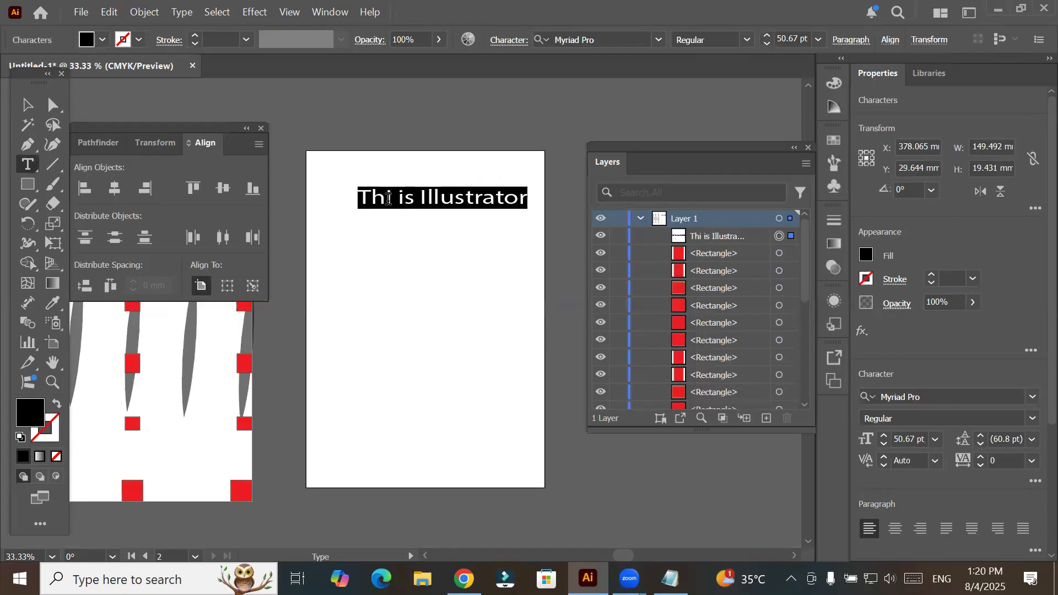
{"action": "key", "text": "Escape"}
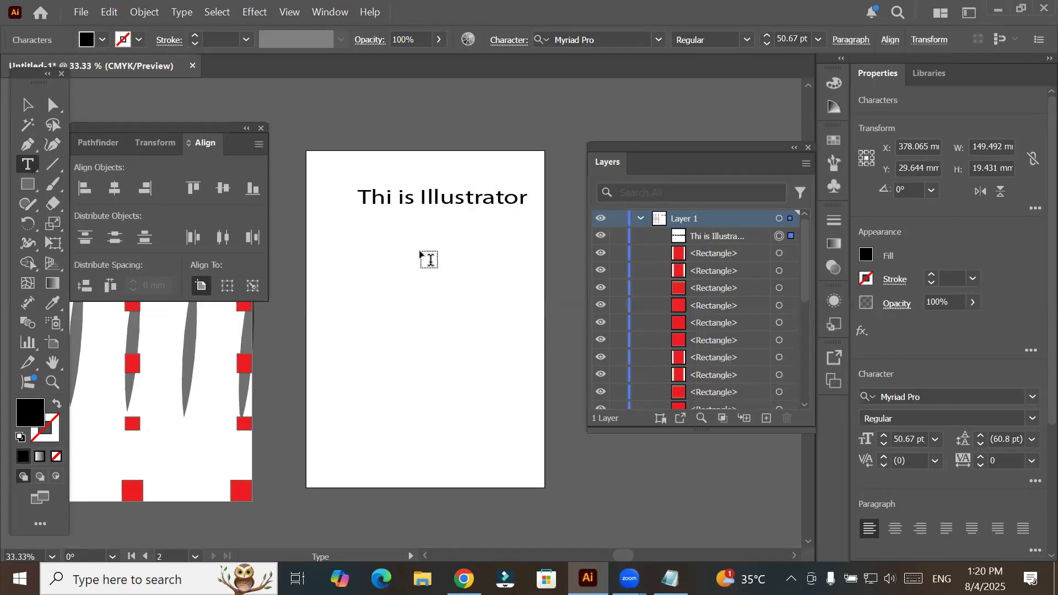
{"action": "type", "text": "s"}
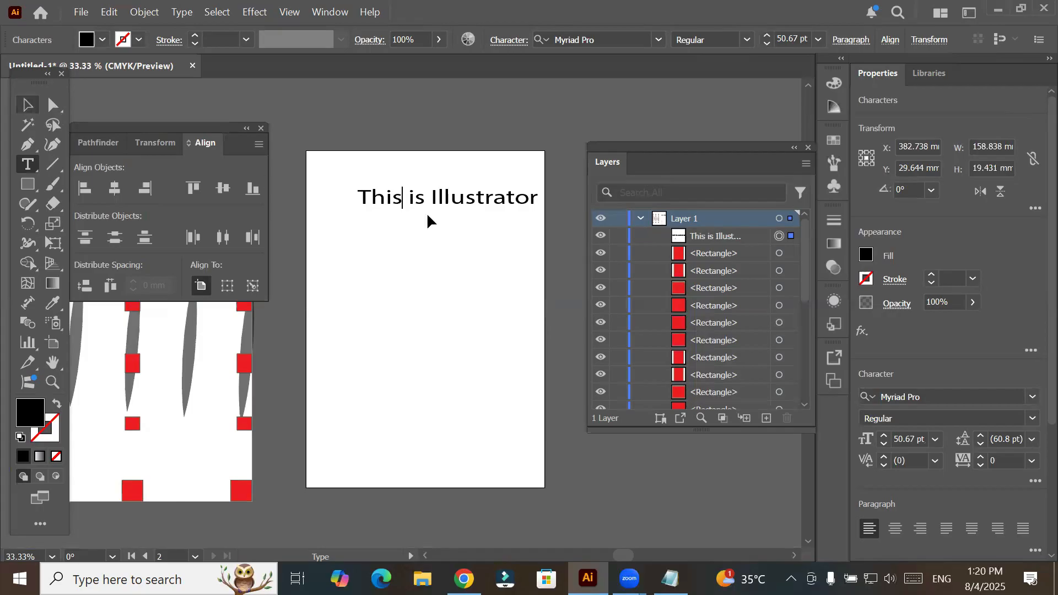
{"action": "key", "text": "Escape"}
- Move the text toward the artboard's upper-left corner and place five staggered copies down the page, the last overhanging the lower-right corner
{"action": "left_click_drag", "start_coordinate": [420, 196], "coordinate": [388, 192]}
{"action": "left_click_drag", "start_coordinate": [387, 191], "coordinate": [373, 457], "text": "alt"}
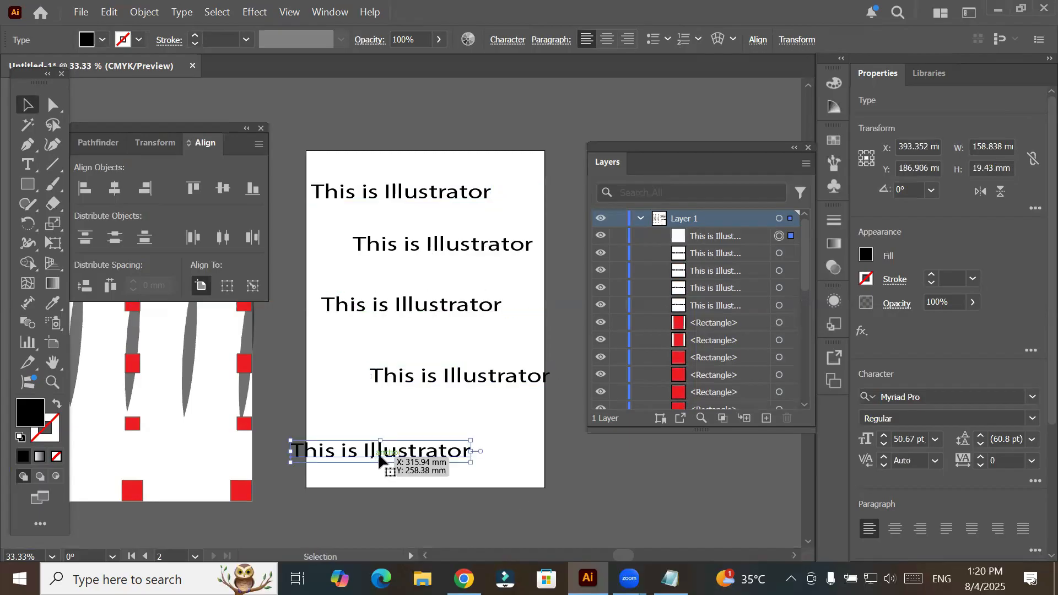
{"action": "left_click_drag", "start_coordinate": [524, 490], "coordinate": [526, 485], "text": "alt"}
{"action": "left_click_drag", "start_coordinate": [523, 482], "coordinate": [524, 483]}
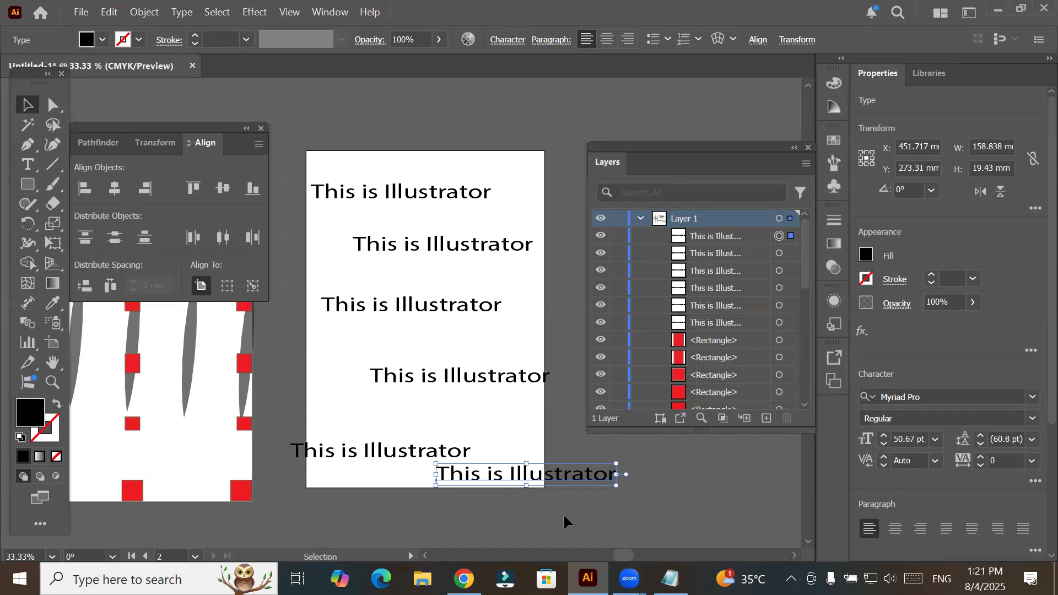
- Select the six text lines, align their left edges relative to the selection, and undo the alignment
{"action": "key", "text": "ctrl+alt+a"}
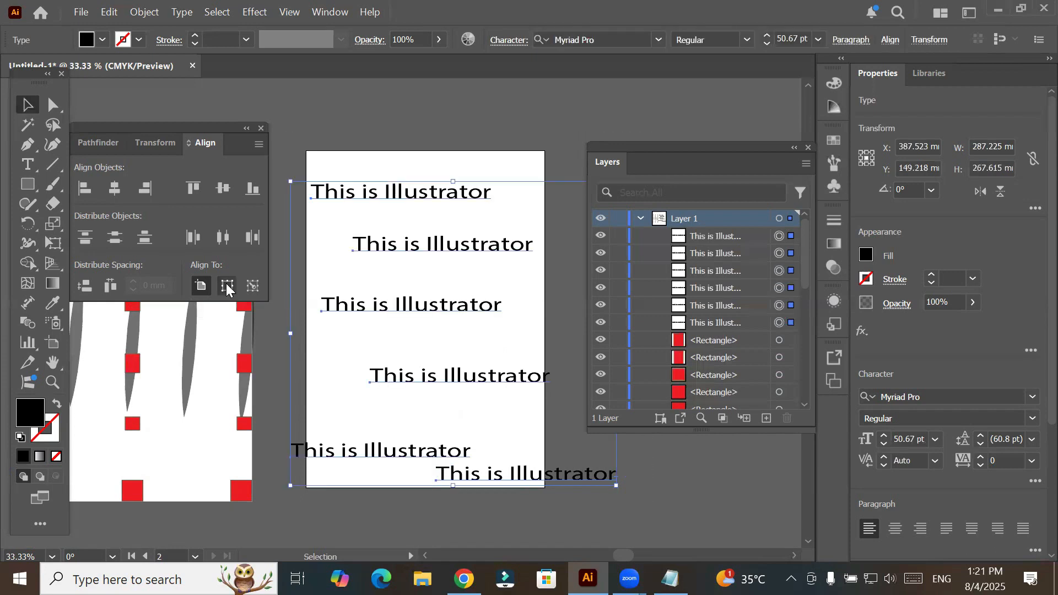
{"action": "left_click", "coordinate": [201, 286]}
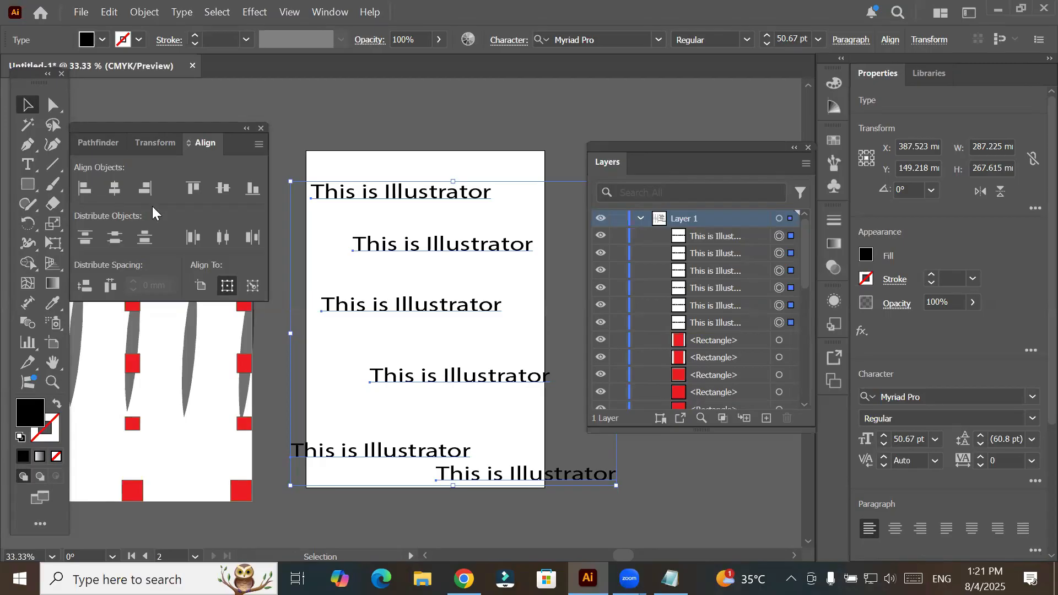
{"action": "left_click", "coordinate": [83, 190]}
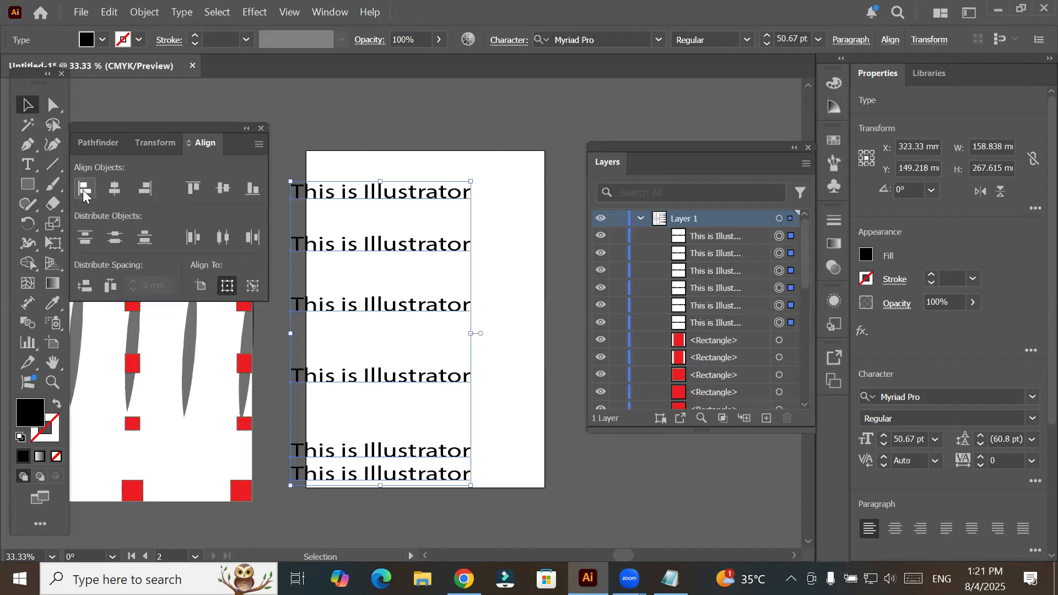
{"action": "key", "text": "ctrl+z"}
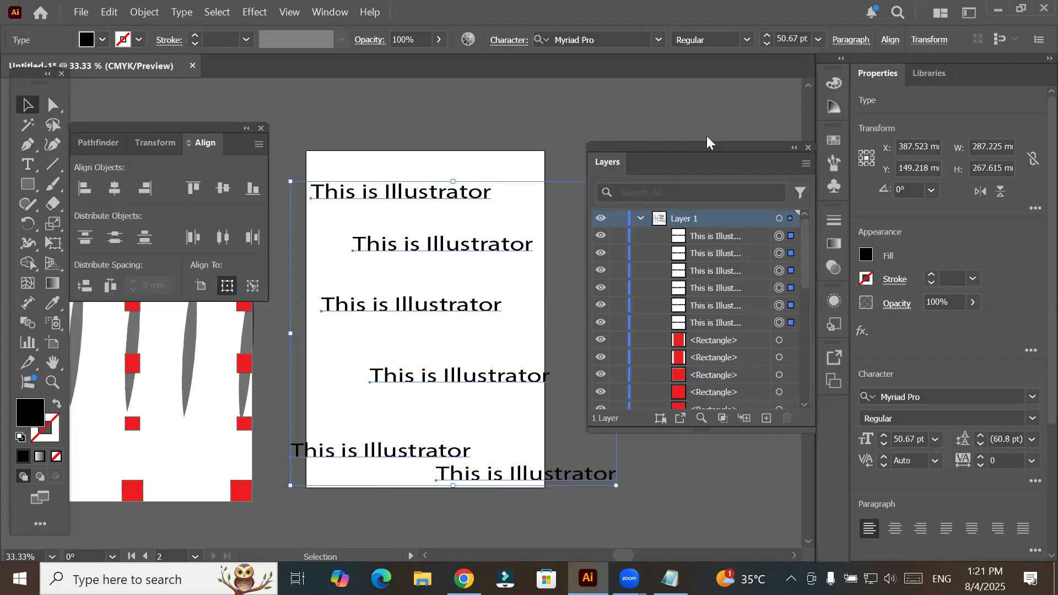
- Try right-aligning and horizontally centering the six text lines relative to the selection, undoing each alignment
{"action": "left_click_drag", "start_coordinate": [707, 145], "coordinate": [758, 131]}
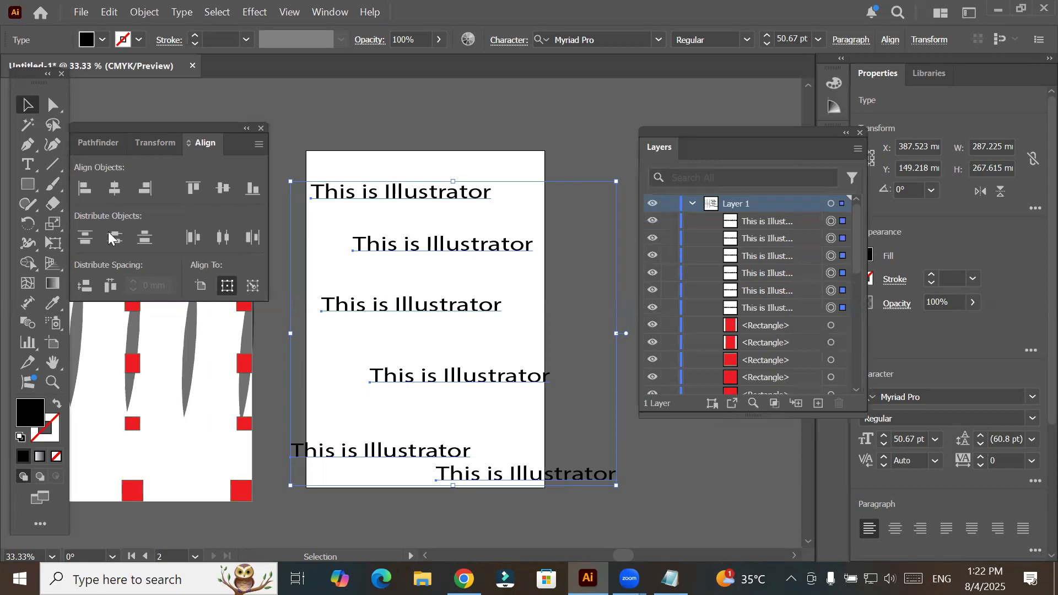
{"action": "left_click", "coordinate": [224, 285]}
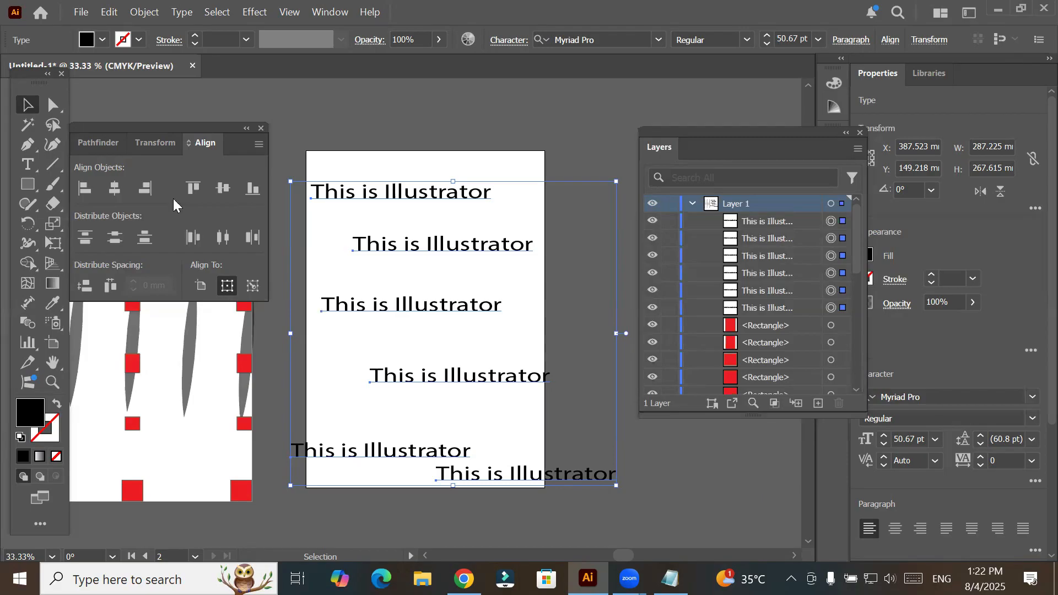
{"action": "left_click", "coordinate": [139, 187]}
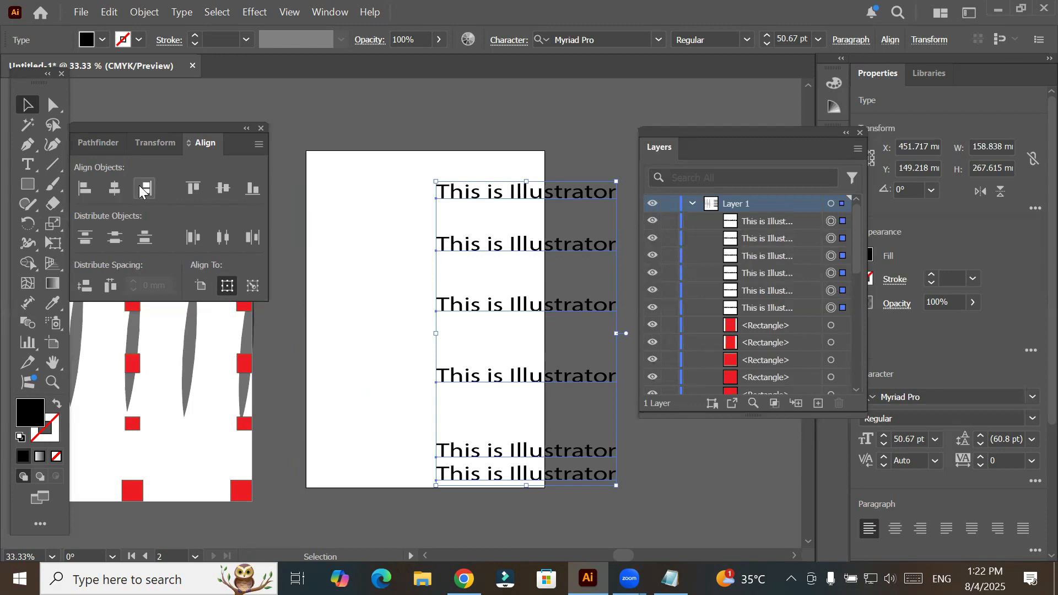
{"action": "key", "text": "ctrl+z"}
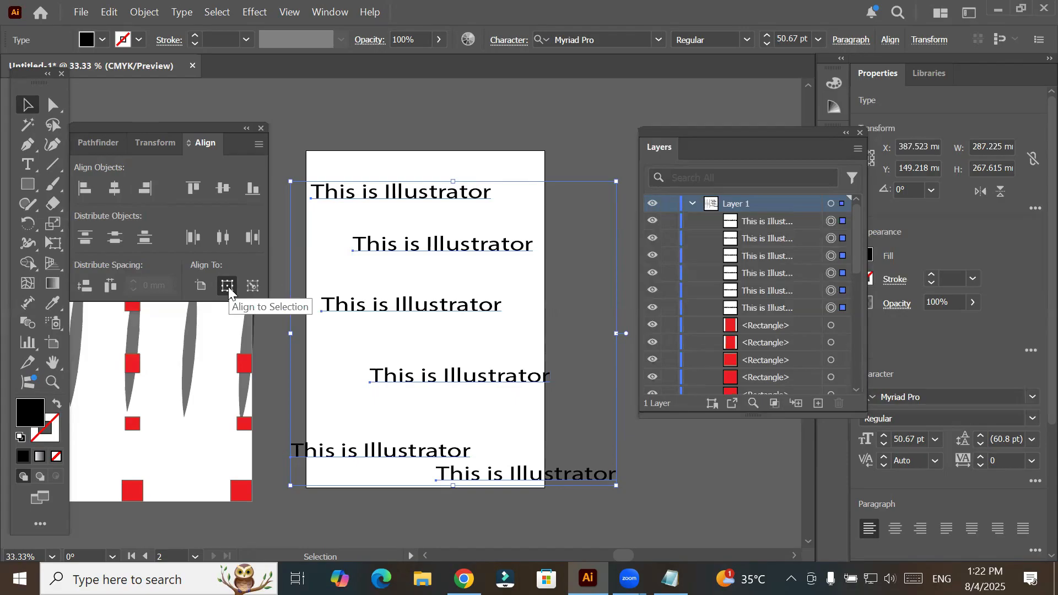
{"action": "left_click", "coordinate": [110, 187]}
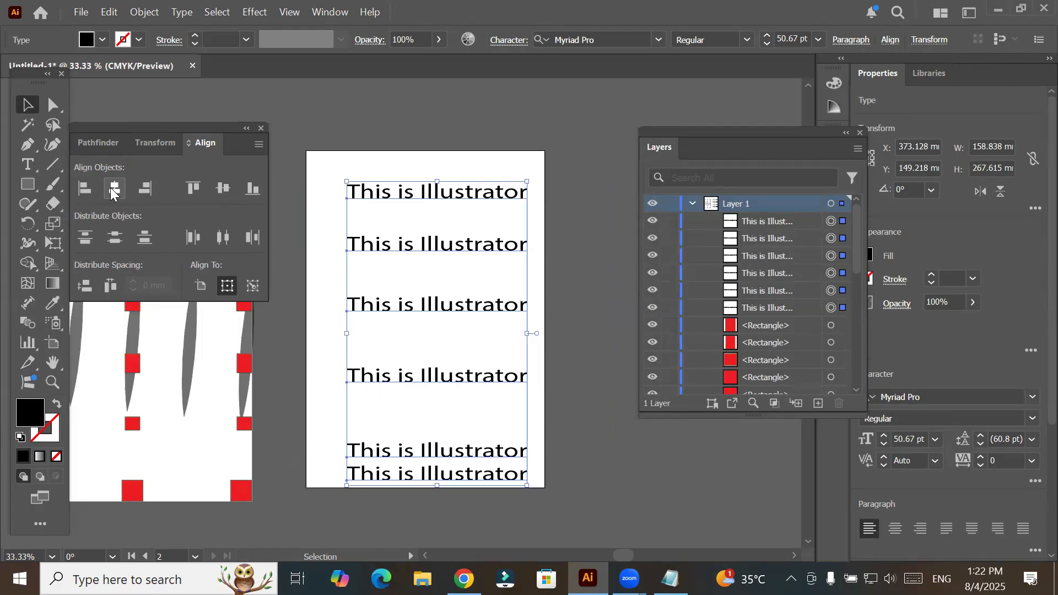
{"action": "key", "text": "ctrl+z"}
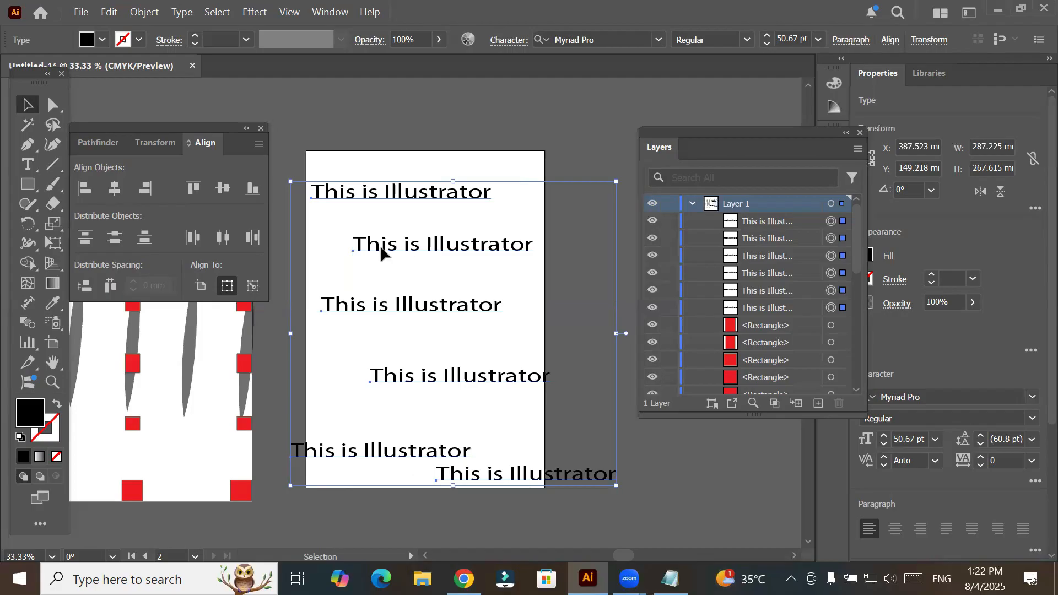
- Move the six text lines about 52 mm left and 6 mm down, and keep alignment relative to the selection
{"action": "left_click_drag", "start_coordinate": [374, 252], "coordinate": [313, 260]}
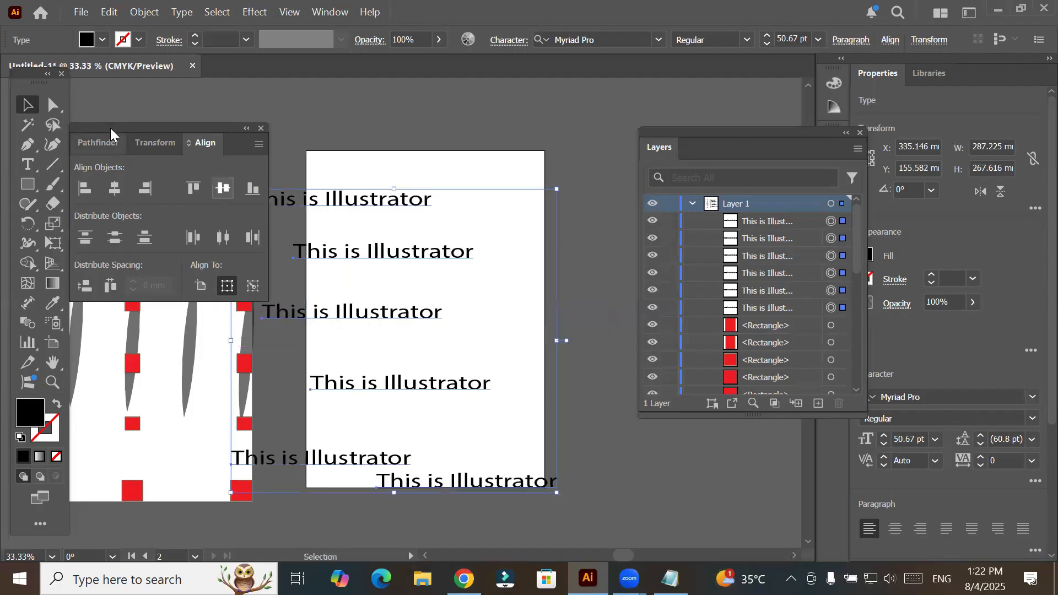
{"action": "left_click_drag", "start_coordinate": [95, 127], "coordinate": [82, 118]}
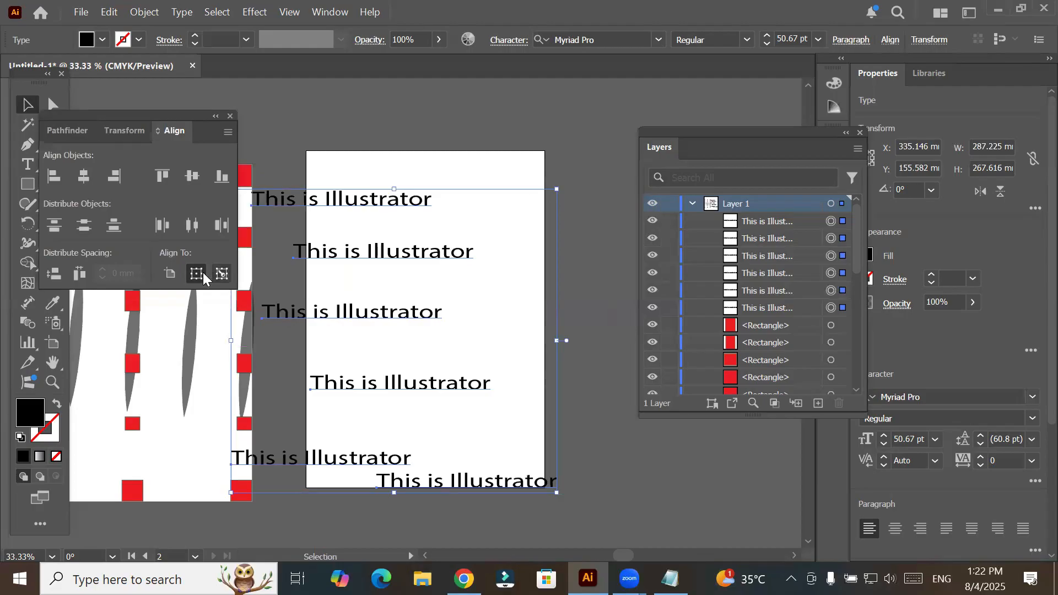
{"action": "left_click", "coordinate": [170, 275]}
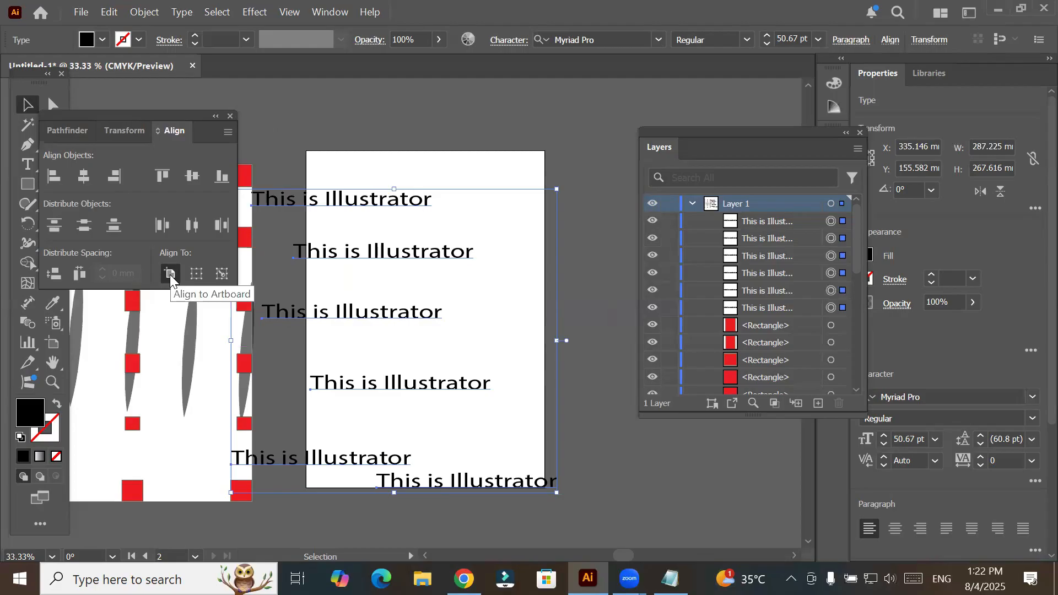
{"action": "left_click", "coordinate": [193, 279]}
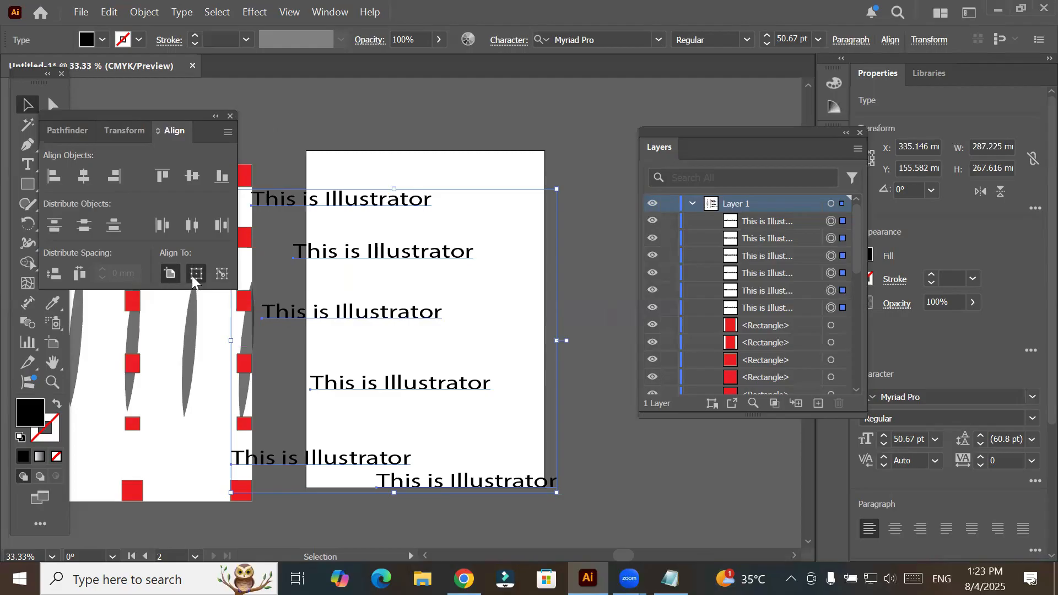
- Center the text lines horizontally relative to the selection, center them on the artboard for comparison, and undo both alignments
{"action": "left_click", "coordinate": [83, 176]}
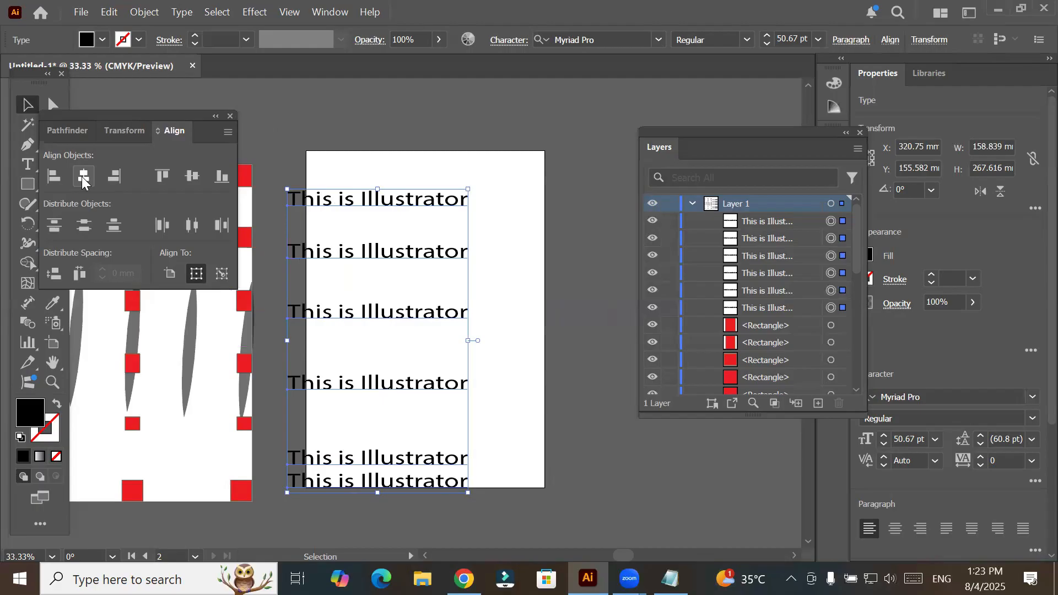
{"action": "left_click", "coordinate": [173, 274]}
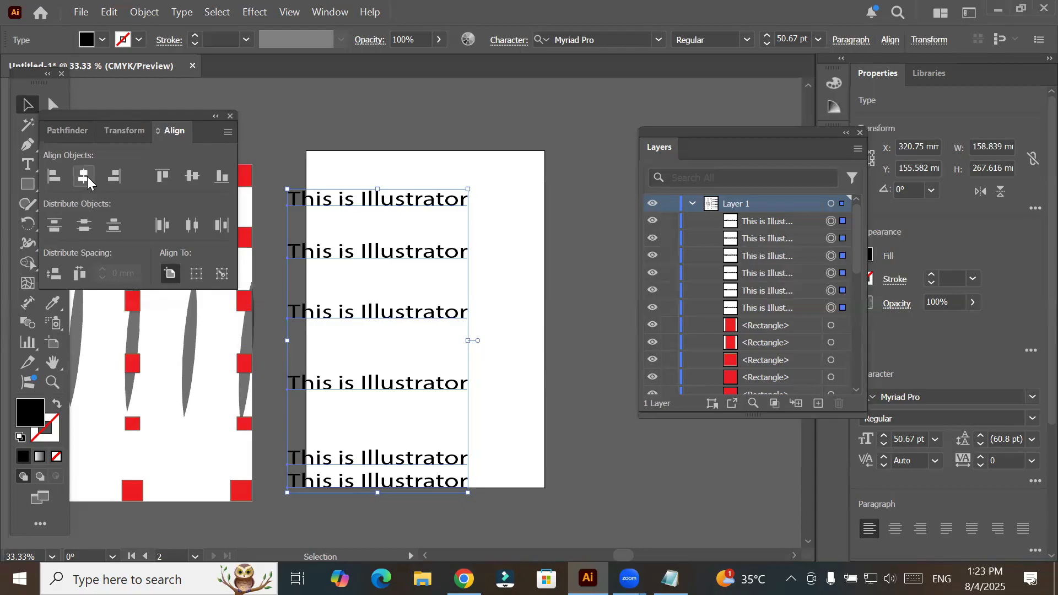
{"action": "left_click", "coordinate": [84, 176]}
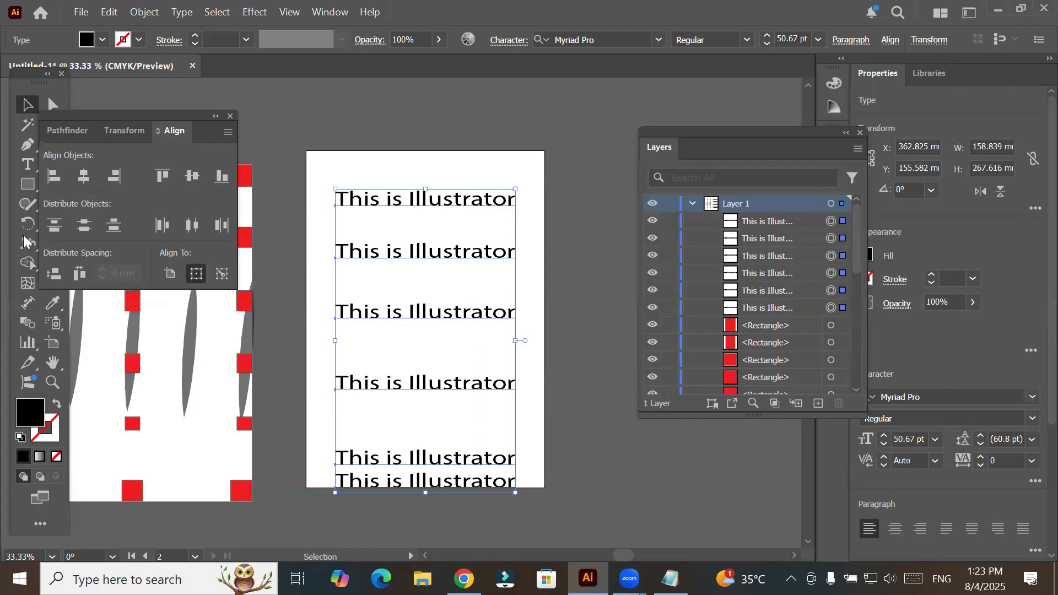
{"action": "left_click", "coordinate": [169, 274]}
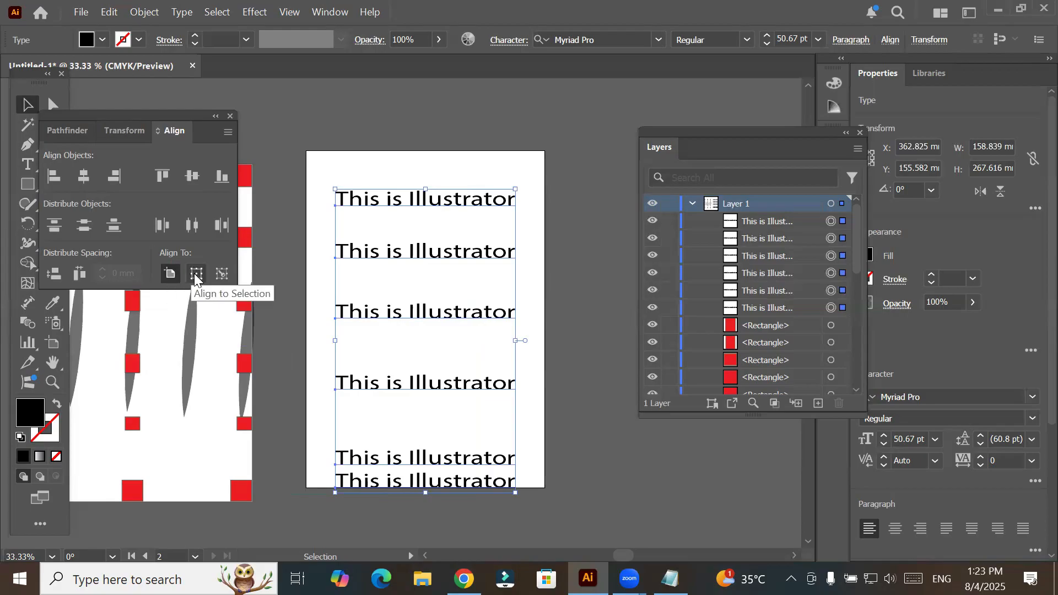
{"action": "left_click", "coordinate": [196, 274]}
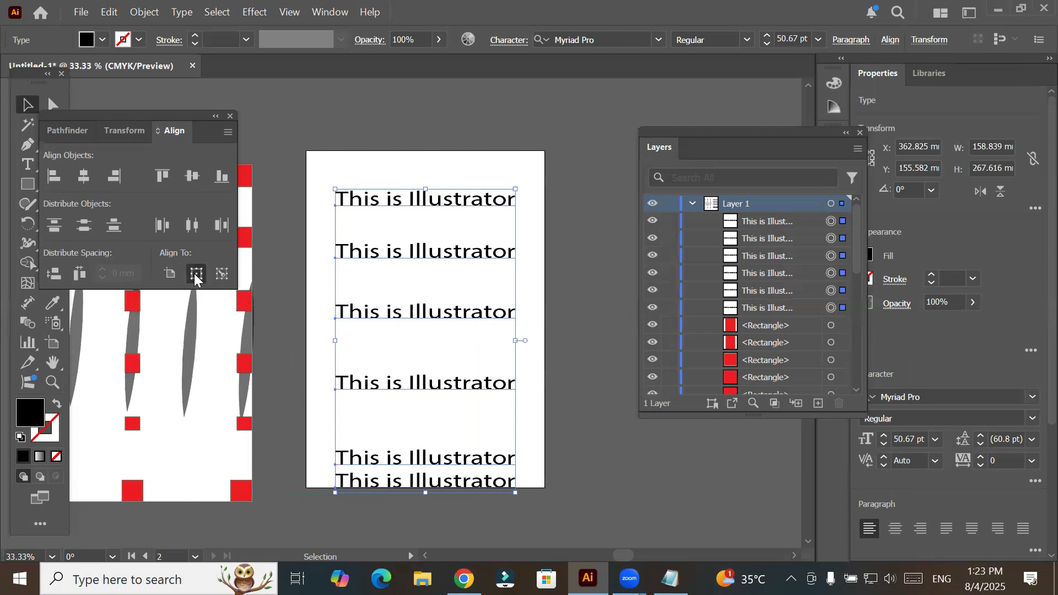
{"action": "key", "text": "ctrl+z"}
{"action": "key", "text": "ctrl+z"}
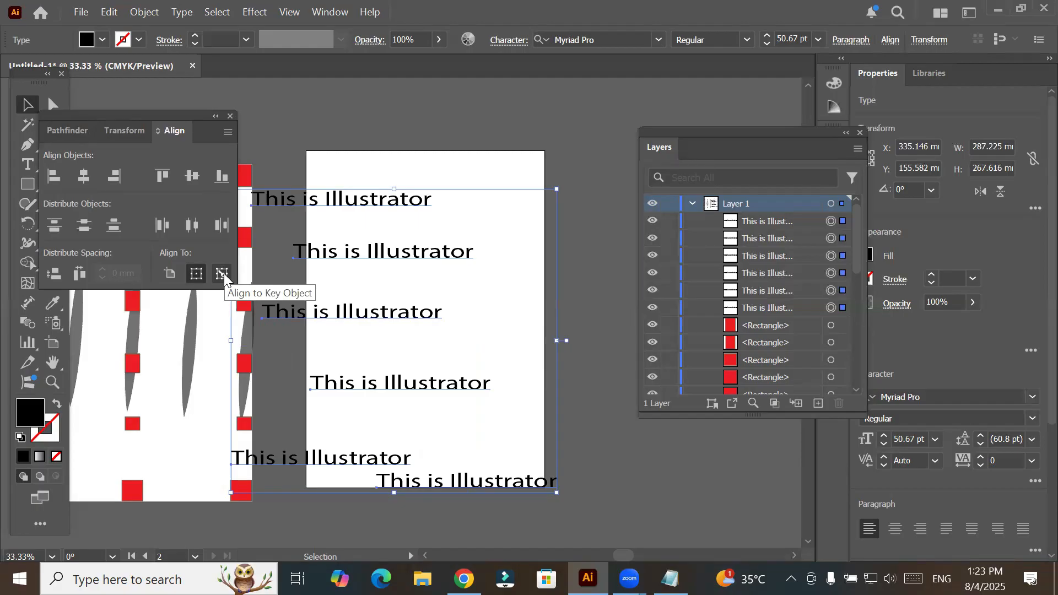
- Switch to Notepad and insert two blank lines above the "Learn about Pathfinder/Transform/Align" line
{"action": "left_click", "coordinate": [223, 273]}
{"action": "left_click", "coordinate": [670, 578]}
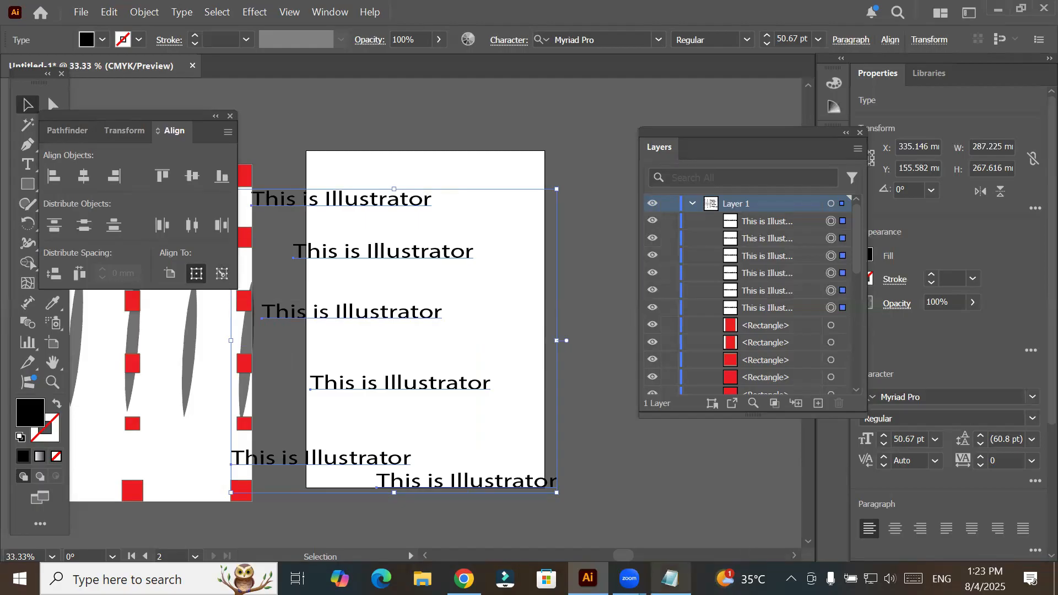
{"action": "left_click", "coordinate": [683, 152]}
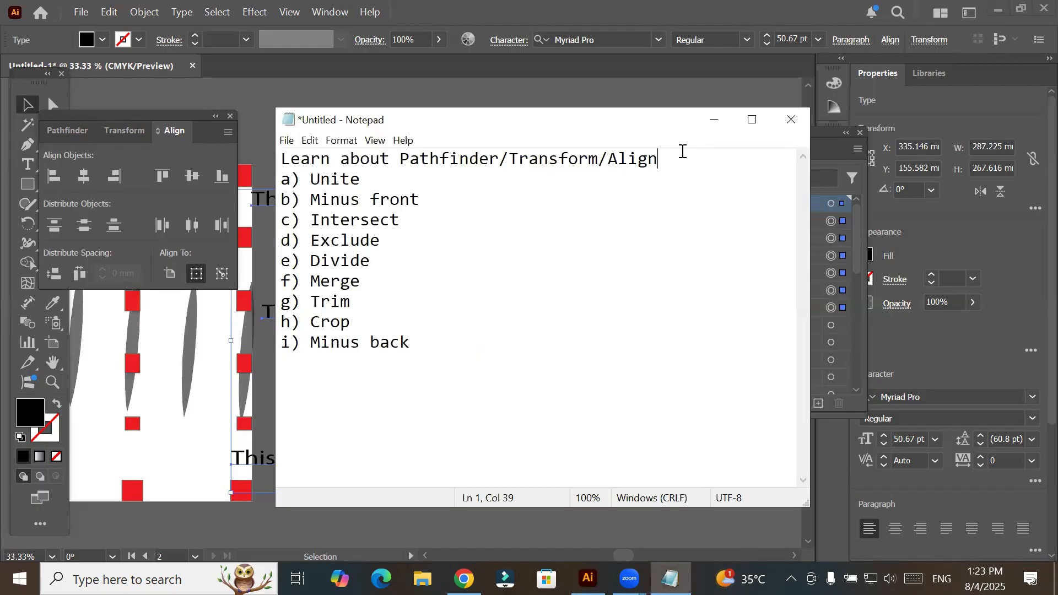
{"action": "key", "text": "Left"}
{"action": "key", "text": "Left"}
{"action": "key", "text": "Left"}
{"action": "key", "text": "Left"}
{"action": "key", "text": "Left"}
{"action": "key", "text": "Left"}
{"action": "key", "text": "Left"}
{"action": "key", "text": "Left"}
{"action": "key", "text": "Left"}
{"action": "key", "text": "Left"}
{"action": "key", "text": "Left"}
{"action": "key", "text": "Left"}
{"action": "key", "text": "Left"}
{"action": "key", "text": "Left"}
{"action": "key", "text": "Left"}
{"action": "key", "text": "Left"}
{"action": "key", "text": "Left"}
{"action": "key", "text": "Left"}
{"action": "key", "text": "Left"}
{"action": "key", "text": "Left"}
{"action": "key", "text": "Left"}
{"action": "key", "text": "Left"}
{"action": "key", "text": "Left"}
{"action": "key", "text": "Left"}
{"action": "key", "text": "Left"}
{"action": "key", "text": "Left"}
{"action": "key", "text": "Left"}
{"action": "key", "text": "Left"}
{"action": "key", "text": "Left"}
{"action": "key", "text": "Left"}
{"action": "key", "text": "Left"}
{"action": "key", "text": "Left"}
{"action": "key", "text": "Return"}
{"action": "key", "text": "Return"}
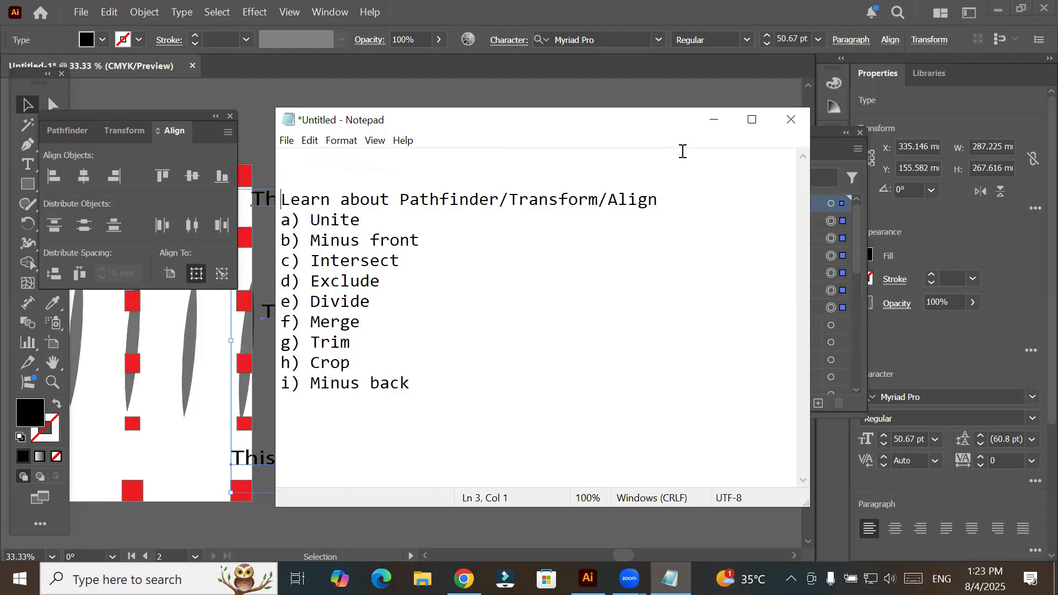
- Write the heading "Align:" on the first line of the notes and start a new line below it
{"action": "key", "text": "Up"}
{"action": "key", "text": "Up"}
{"action": "type", "text": "Align"}
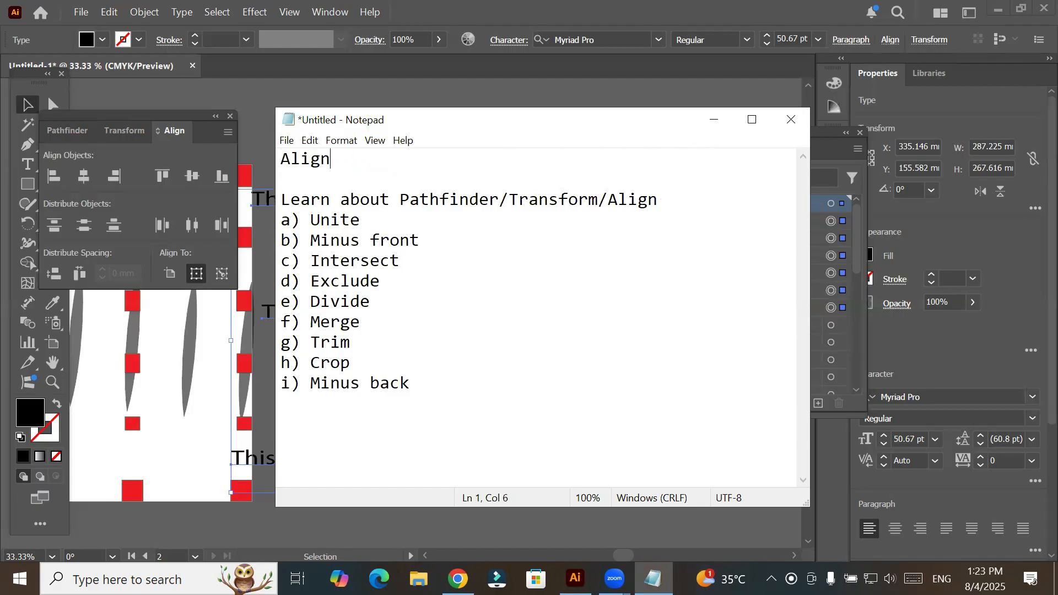
{"action": "type", "text": ":"}
{"action": "key", "text": "Return"}
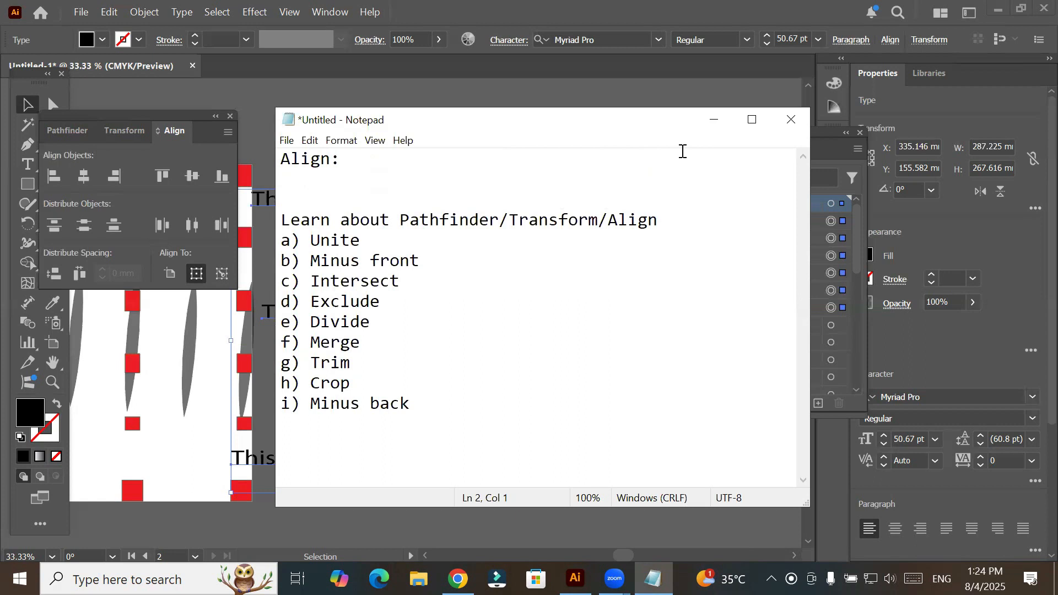
- Write "Horizontal/Vertical" under the Align heading and start a new line
{"action": "type", "text": "Horizonta"}
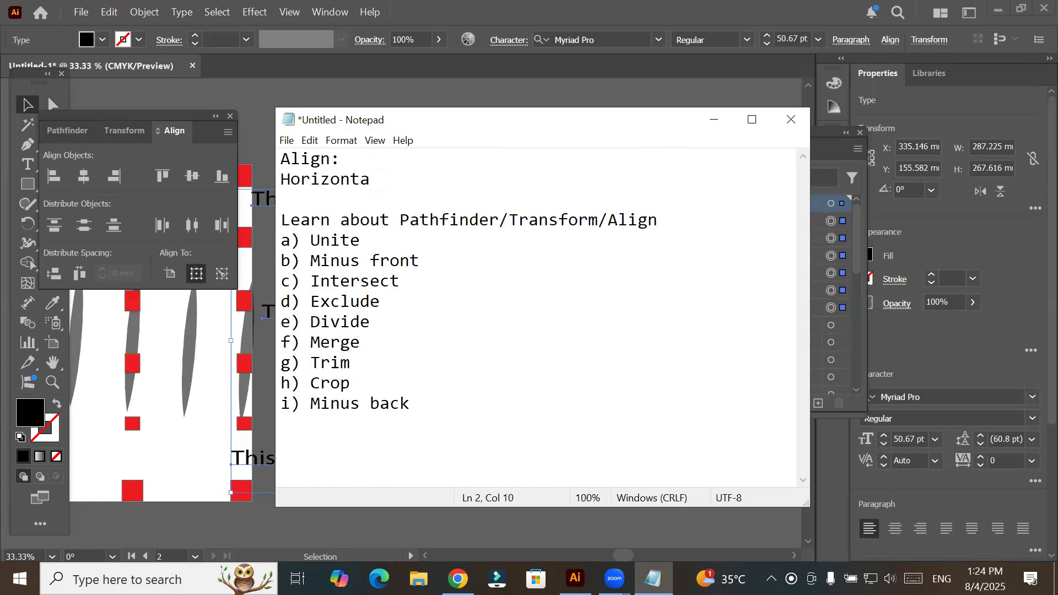
{"action": "type", "text": "l/Vertical"}
{"action": "key", "text": "Return"}
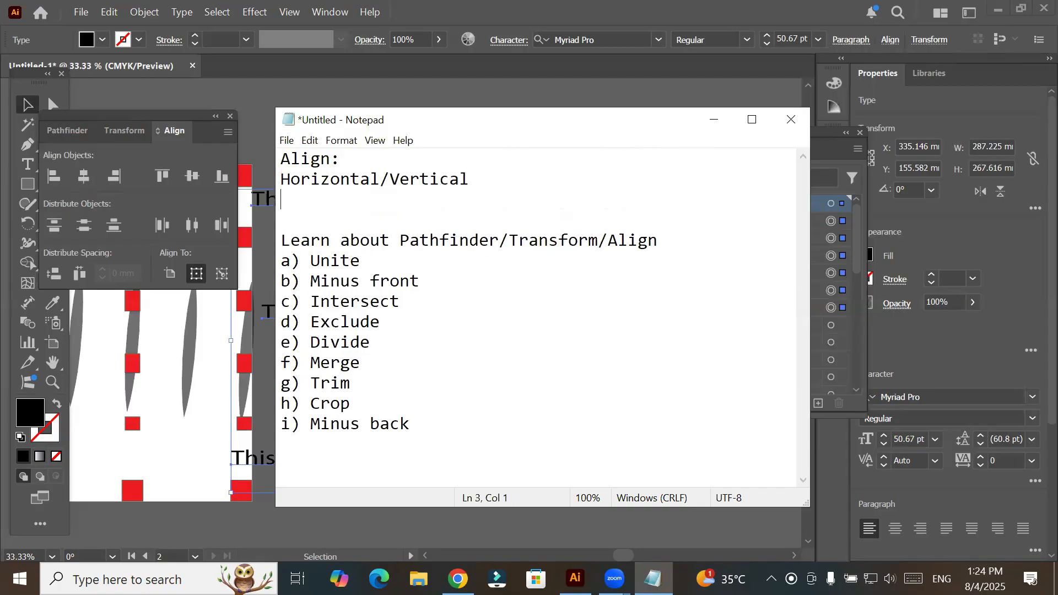
- Add the heading "Distibute:" below the Horizontal/Vertical line and start a new line
{"action": "type", "text": "Distibu"}
{"action": "type", "text": "te"}
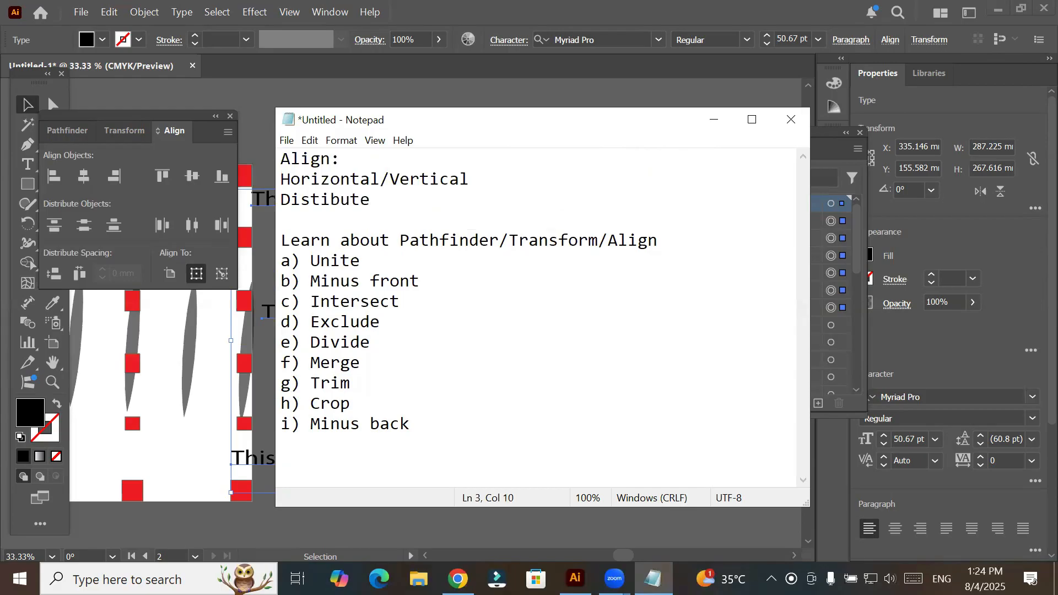
{"action": "type", "text": ":"}
{"action": "key", "text": "Return"}
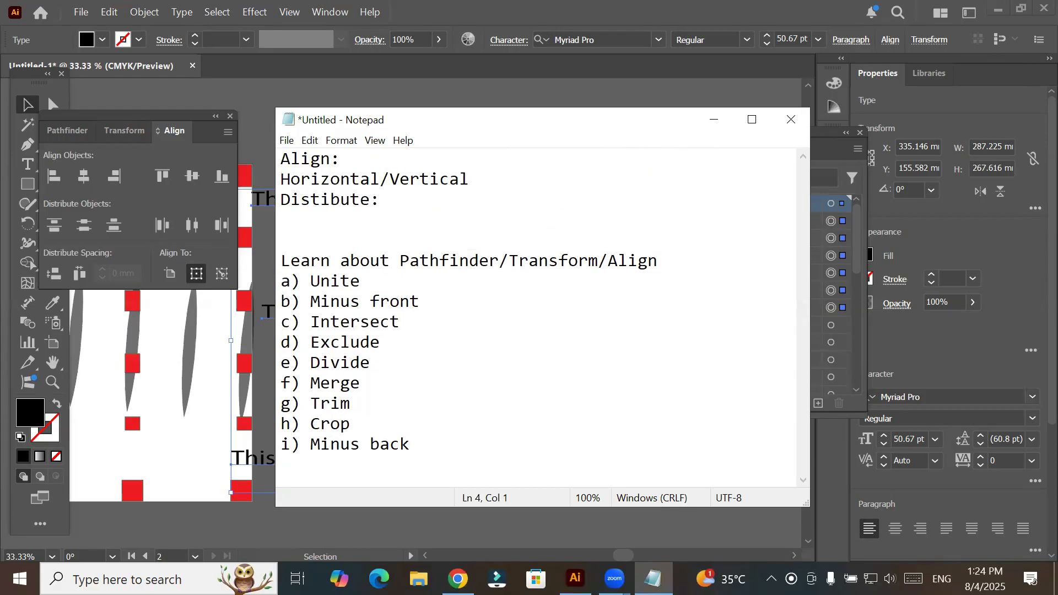
- Write "Horizontal distribute/vertical Distribut" under the distribution heading
{"action": "type", "text": "Horizontal dist"}
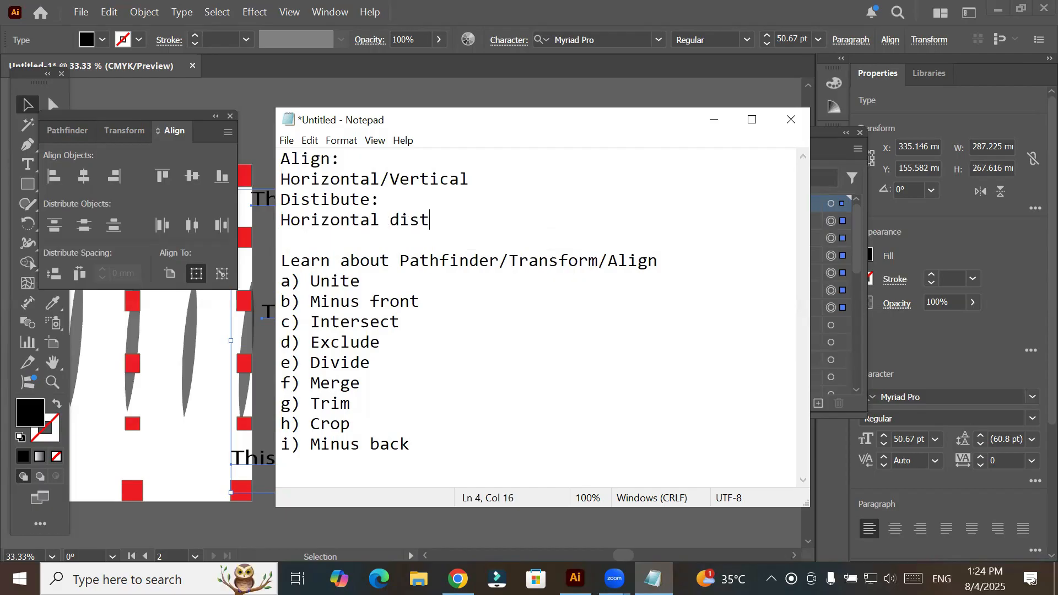
{"action": "type", "text": "ribute/vertical "}
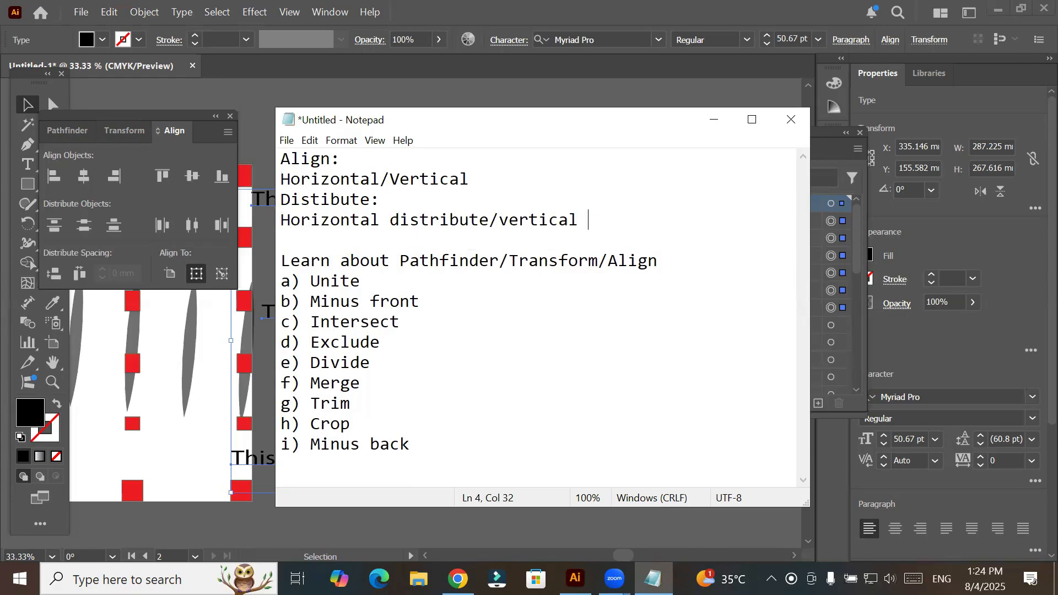
{"action": "type", "text": "Distribut"}
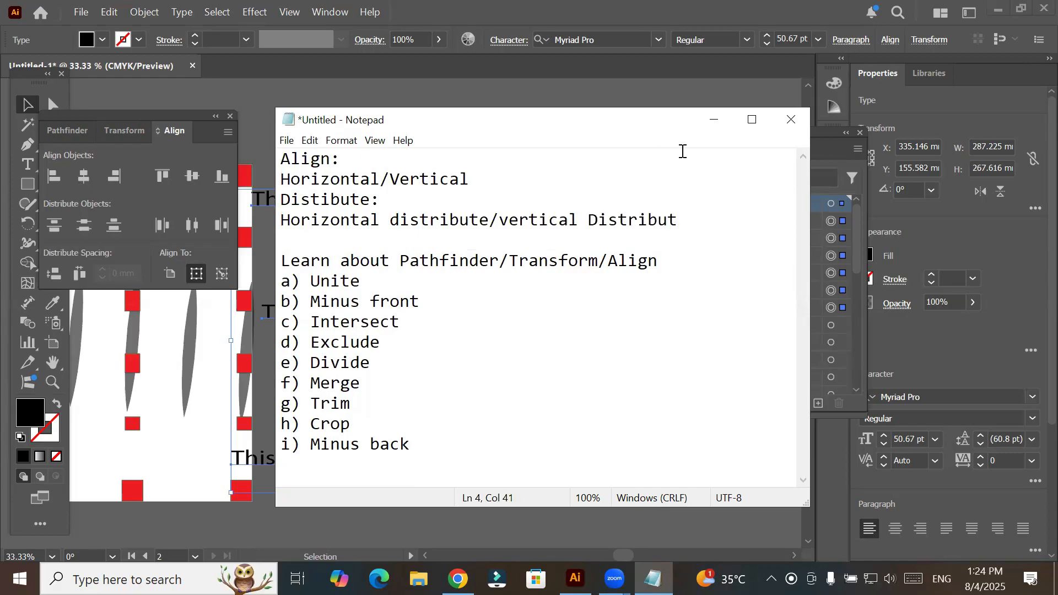
- Add the heading "Applies to:" below the distribution notes, with blank lines separating it from the older Pathfinder list
{"action": "key", "text": "Up"}
{"action": "key", "text": "Down"}
{"action": "key", "text": "Down"}
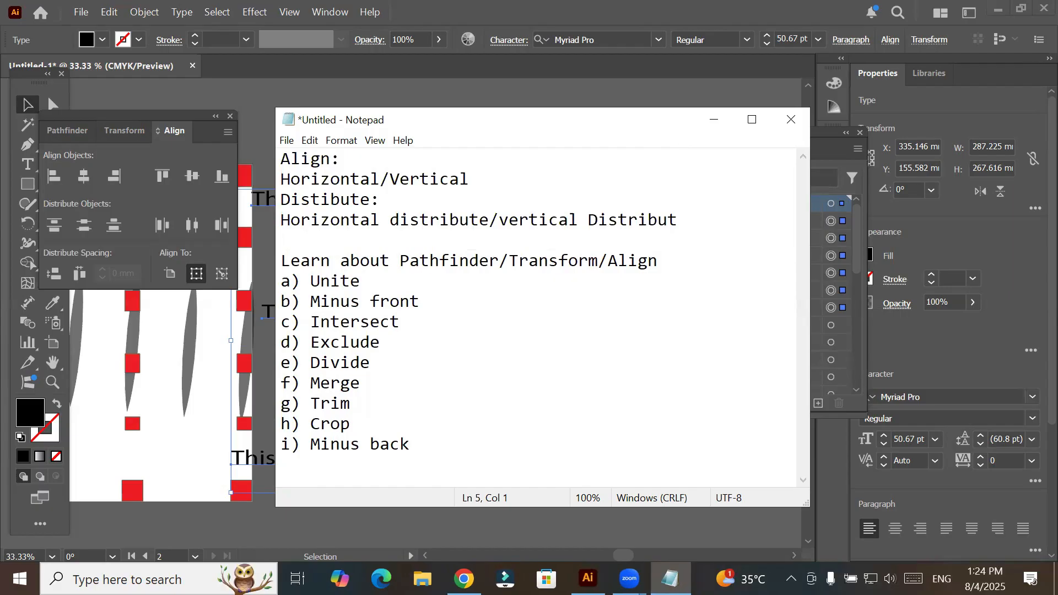
{"action": "type", "text": "Applies to:"}
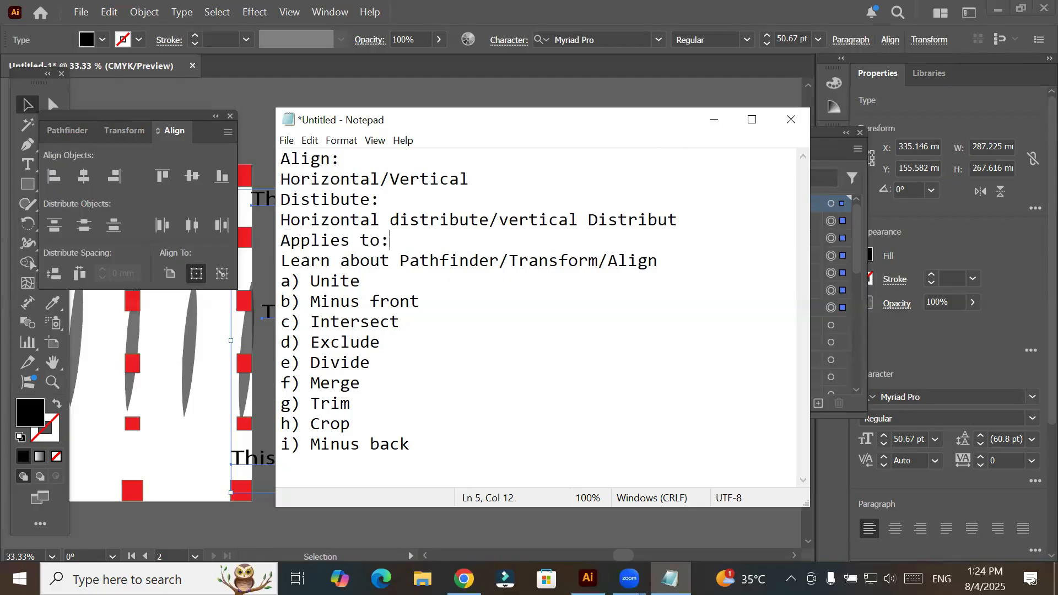
{"action": "key", "text": "Return"}
{"action": "key", "text": "Return"}
{"action": "key", "text": "Return"}
{"action": "key", "text": "Return"}
- Write "Artboard/Selection/key object" on the line directly under the "Applies to:" heading
{"action": "key", "text": "Up"}
{"action": "key", "text": "Up"}
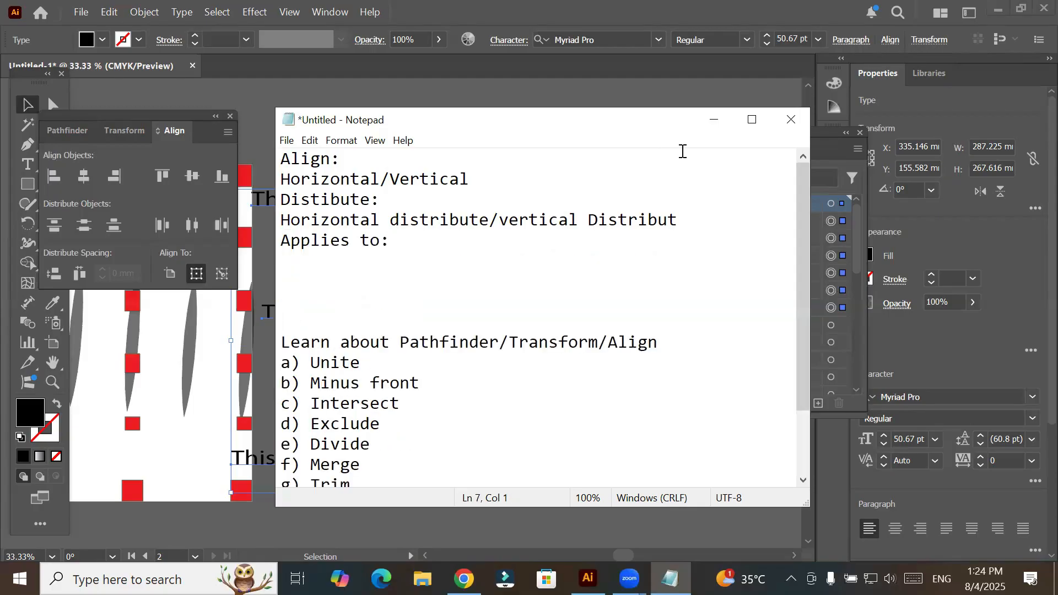
{"action": "key", "text": "Up"}
{"action": "type", "text": "Artboar"}
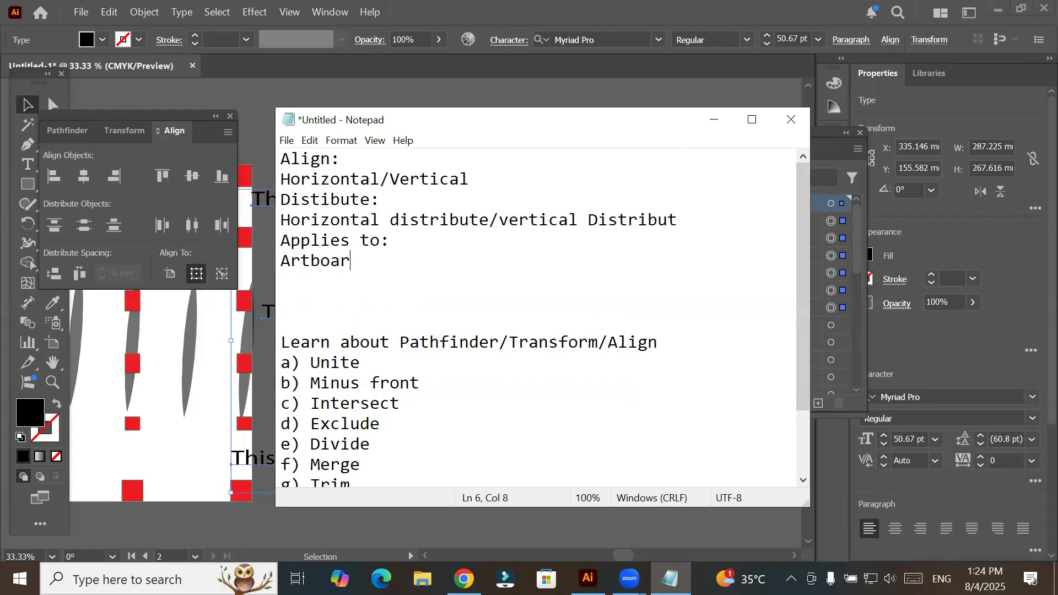
{"action": "type", "text": "d/Selection"}
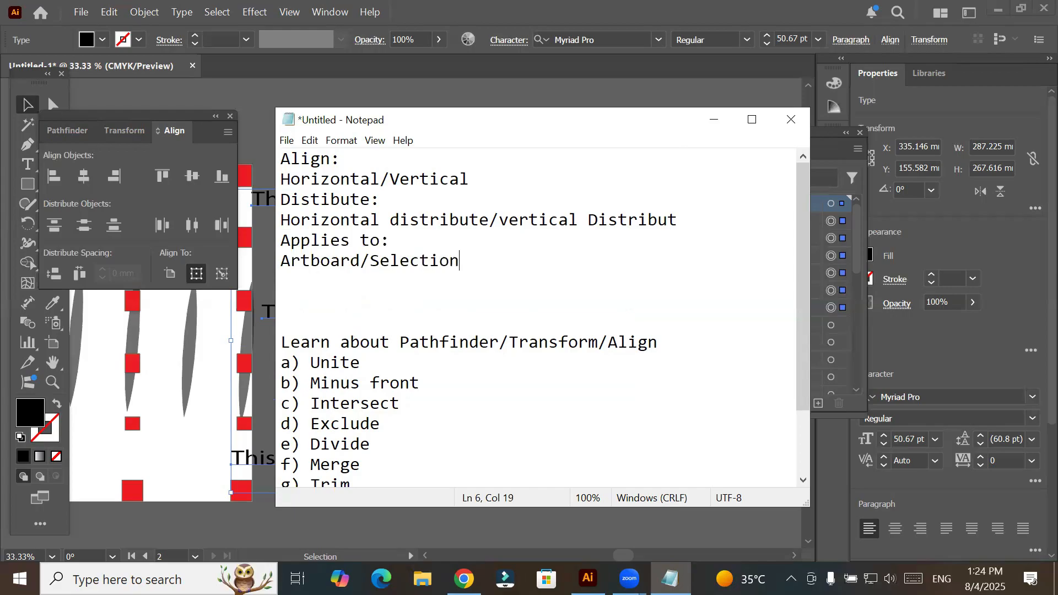
{"action": "type", "text": "/key obje"}
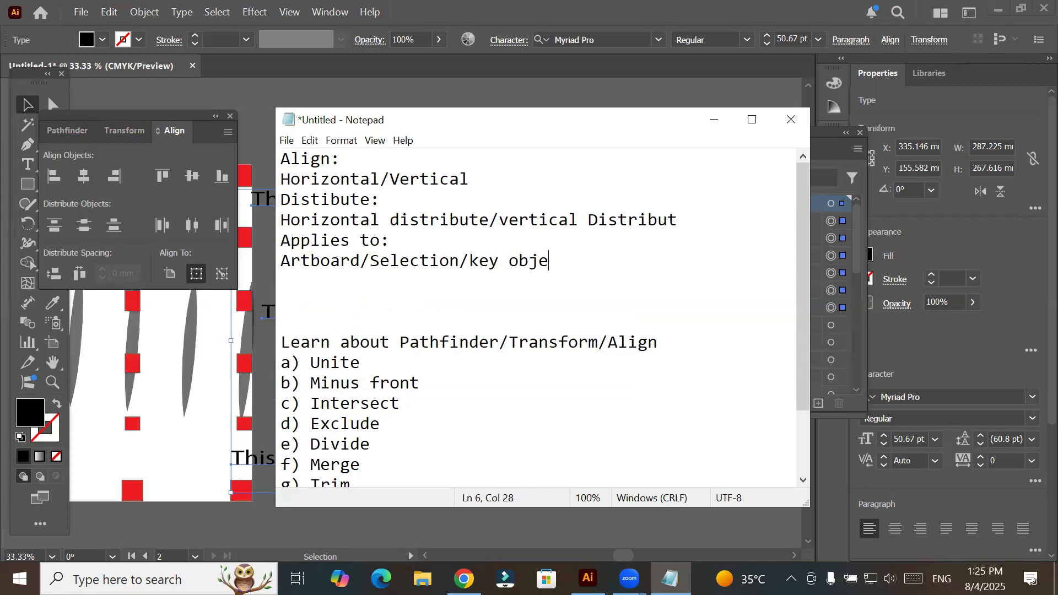
{"action": "type", "text": "ct"}
- Add a separator line of equals signs below the alignment notes and correct the second heading's spelling to "Distribute:"
{"action": "left_click", "coordinate": [335, 289]}
{"action": "type", "text": "========================================="}
{"action": "left_click", "coordinate": [322, 201]}
{"action": "type", "text": "r"}
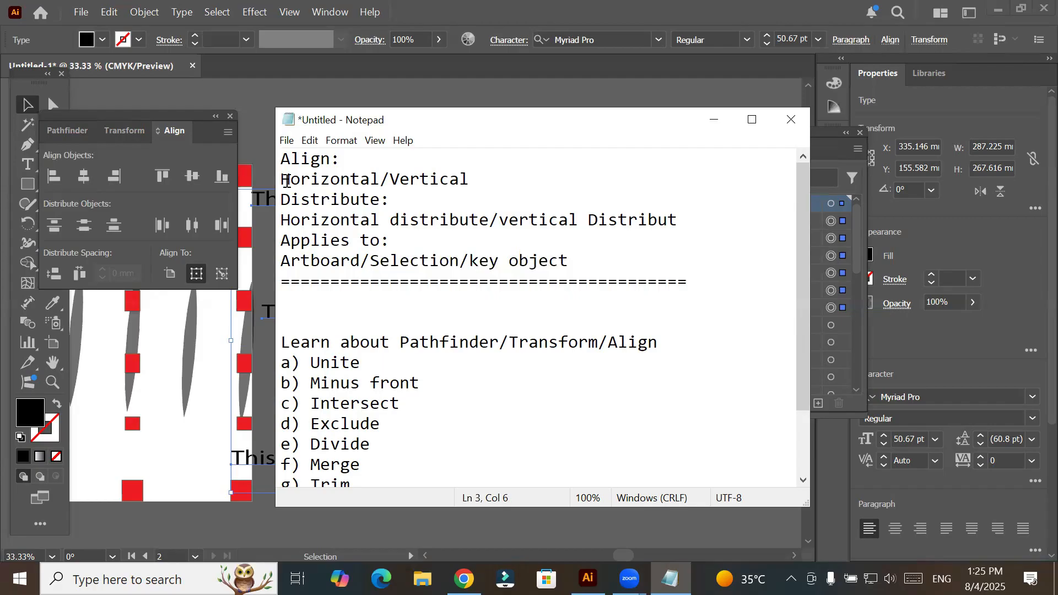
- Prefix the Align heading in the notes with "a)"
{"action": "key", "text": "ctrl+Home"}
{"action": "type", "text": "a"}
{"action": "key", "text": "Return"}
{"action": "type", "text": "0"}
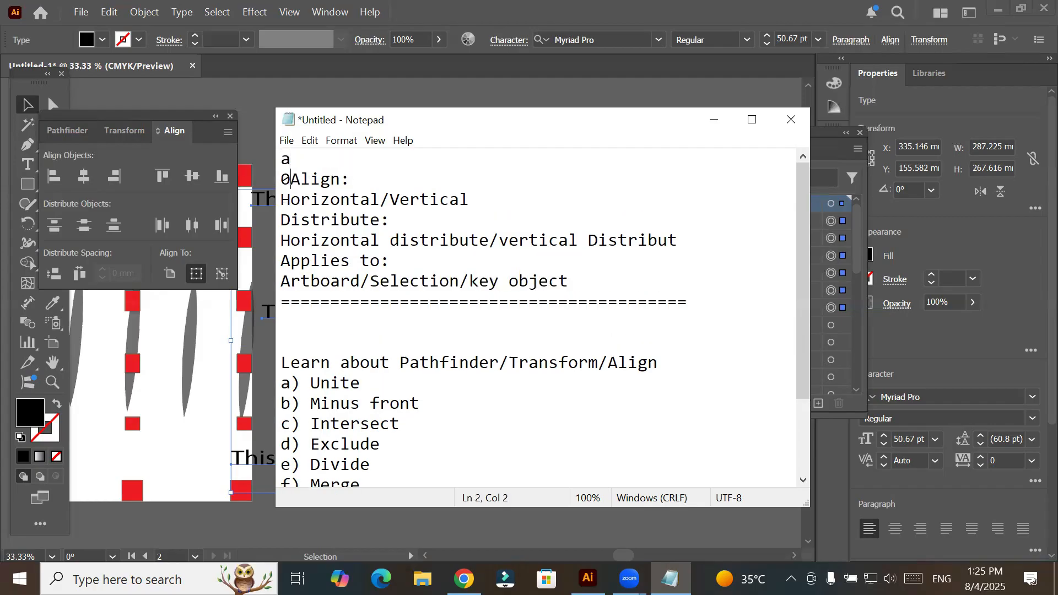
{"action": "key", "text": "BackSpace"}
{"action": "key", "text": "BackSpace"}
{"action": "key", "text": "BackSpace"}
{"action": "type", "text": ")Align:"}
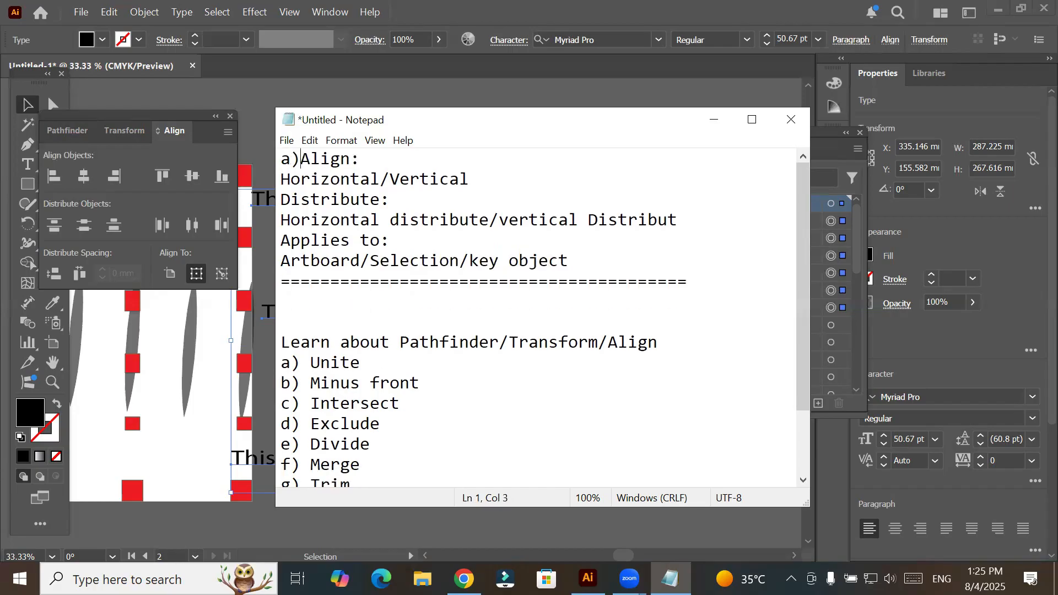
- Prefix the Distribute heading with "b)" and the Applies to heading with "c)"
{"action": "key", "text": "Down"}
{"action": "key", "text": "Down"}
{"action": "key", "text": "Home"}
{"action": "type", "text": "b)"}
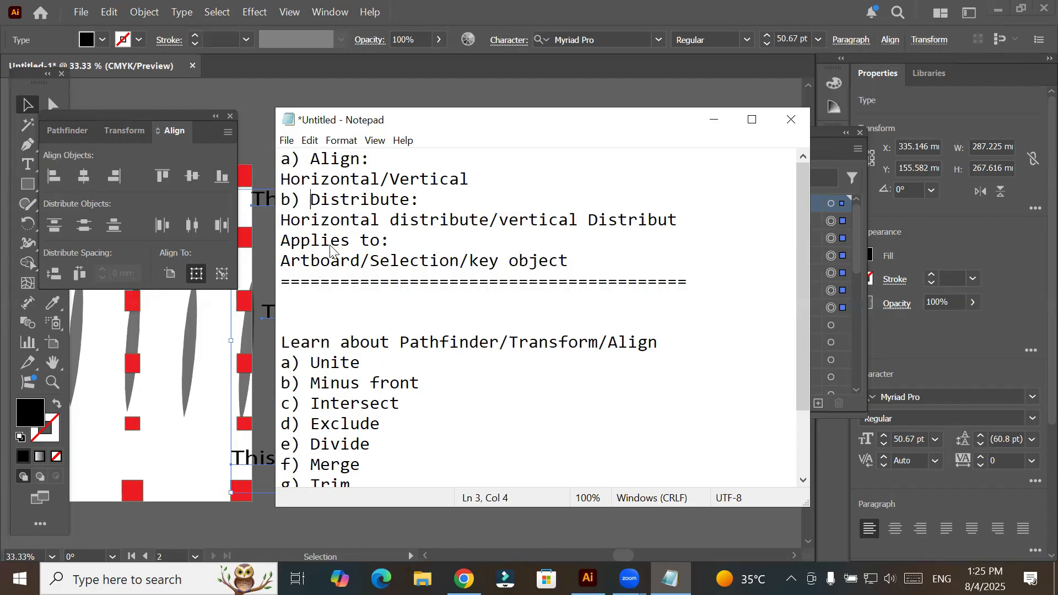
{"action": "left_click", "coordinate": [287, 241]}
{"action": "key", "text": "Left"}
{"action": "type", "text": "c"}
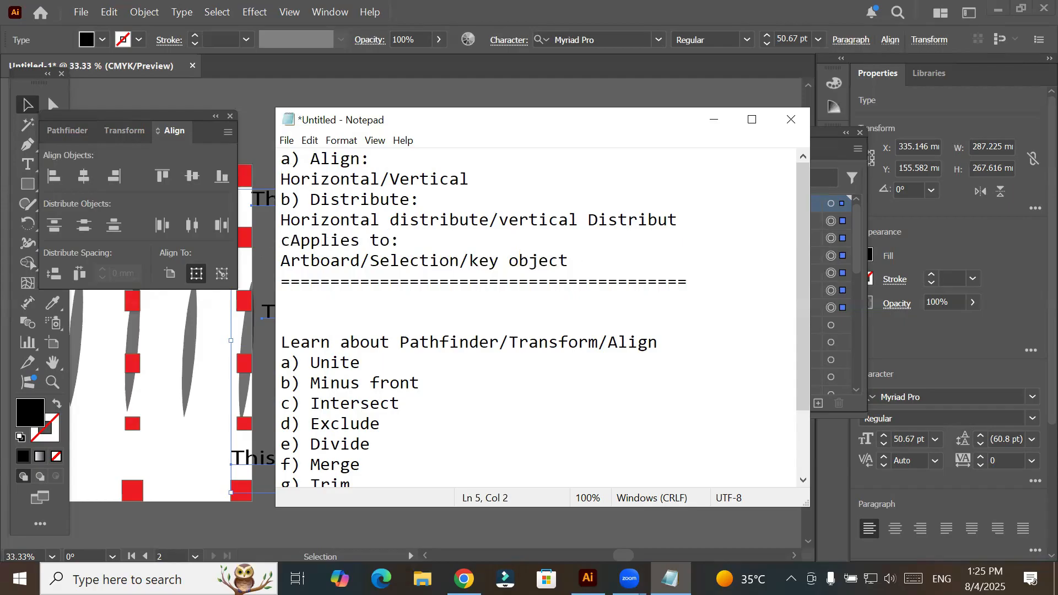
{"action": "type", "text": ")"}
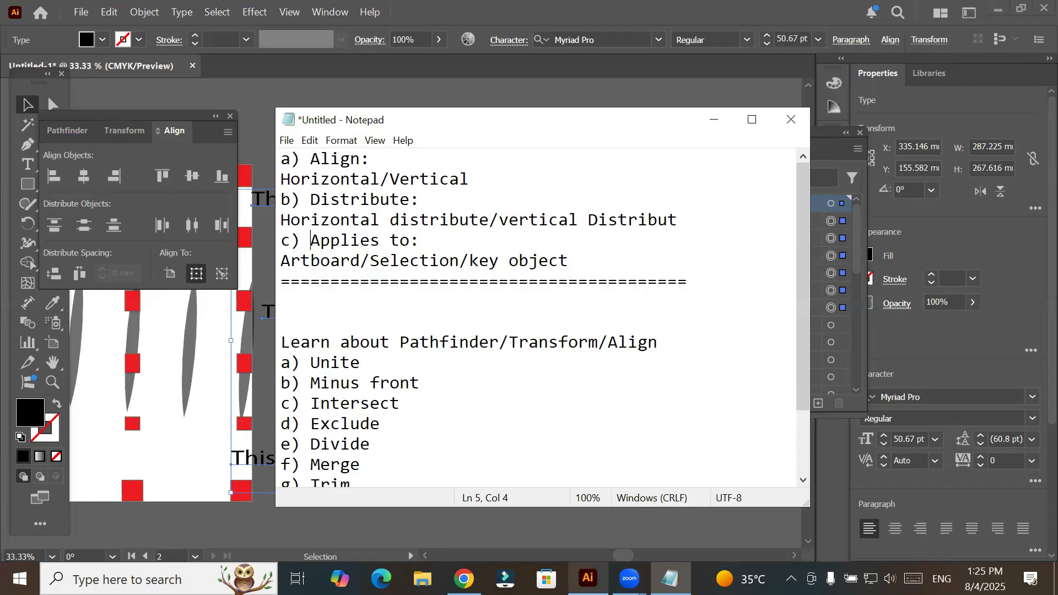
- Switch back to Illustrator and delete the six selected text lines, leaving the second artboard empty
{"action": "key", "text": "alt+Tab"}
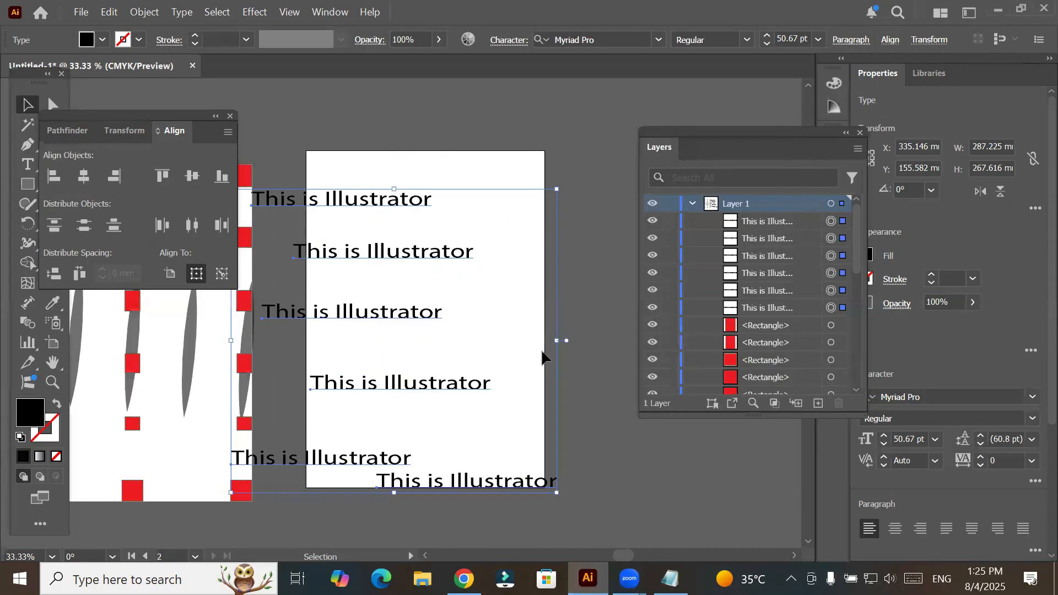
{"action": "left_click_drag", "start_coordinate": [411, 200], "coordinate": [431, 233]}
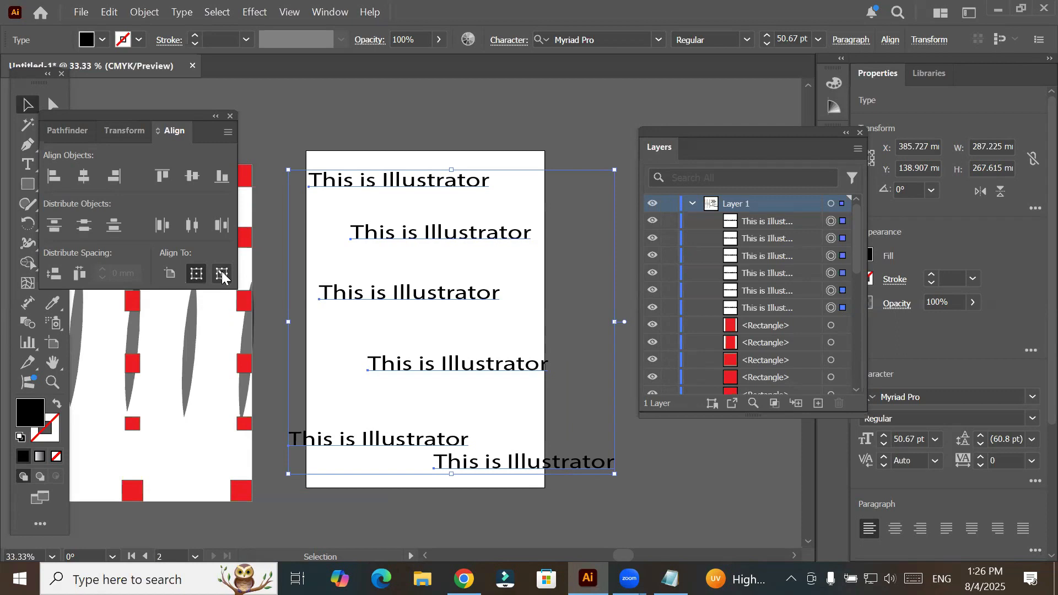
{"action": "key", "text": "Delete"}
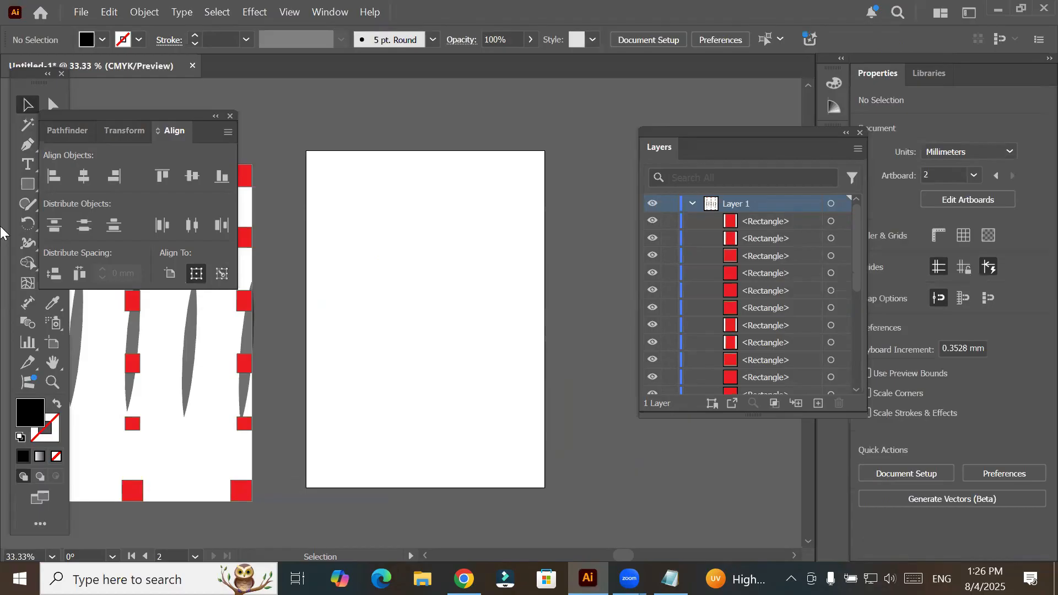
- Draw a near-circular ellipse about 44.2 by 43.7 mm in the upper part of the second artboard
{"action": "left_click", "coordinate": [26, 186]}
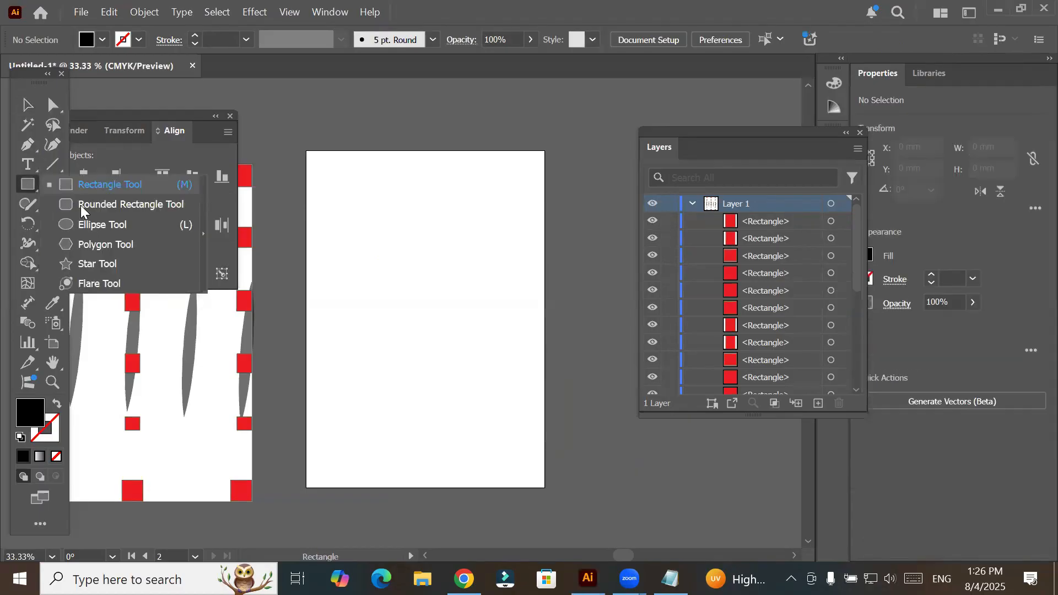
{"action": "key", "text": "l"}
{"action": "left_click_drag", "start_coordinate": [364, 204], "coordinate": [301, 153]}
- Remove the circle's fill and set its stroke weight to 10 pt
{"action": "left_click", "coordinate": [102, 40]}
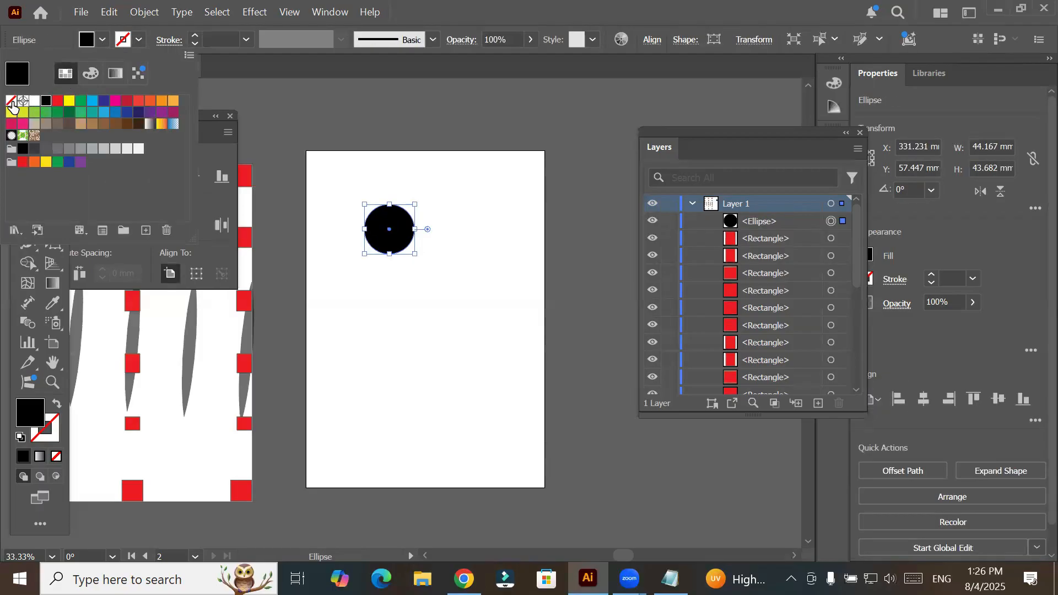
{"action": "left_click", "coordinate": [11, 102]}
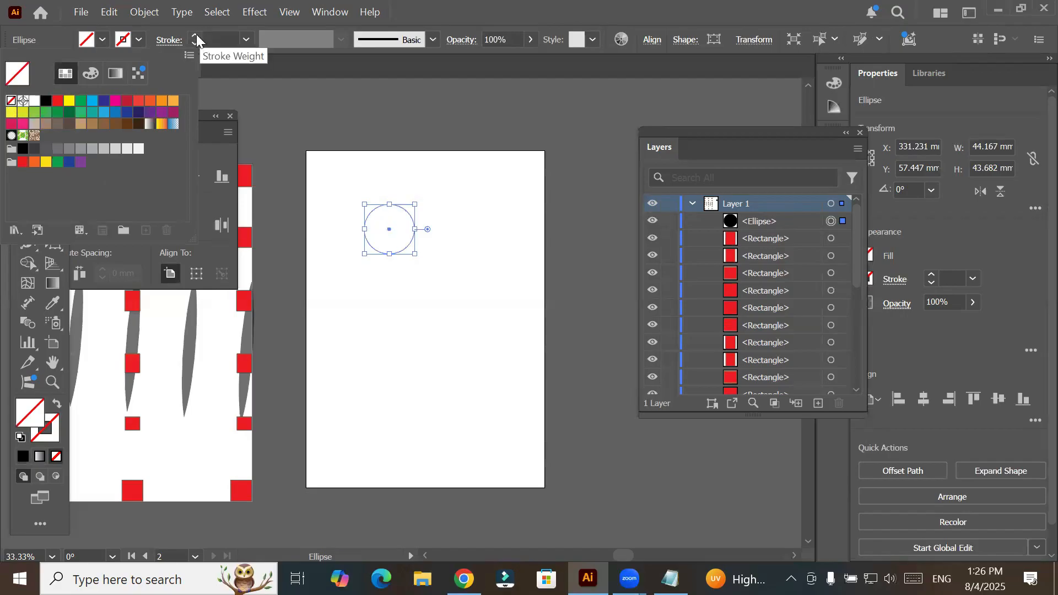
{"action": "left_click", "coordinate": [196, 35]}
{"action": "left_click", "coordinate": [196, 33]}
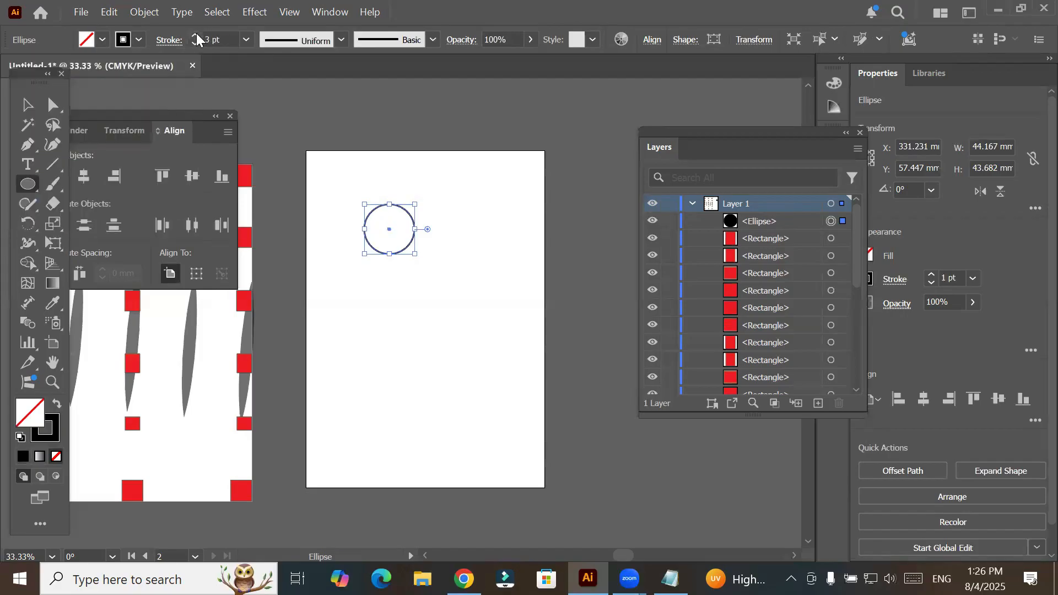
{"action": "left_click", "coordinate": [196, 34]}
{"action": "left_click", "coordinate": [196, 34]}
{"action": "left_click", "coordinate": [197, 35]}
{"action": "left_click", "coordinate": [196, 34]}
{"action": "left_click", "coordinate": [196, 34]}
{"action": "left_click", "coordinate": [196, 34]}
{"action": "left_click", "coordinate": [196, 34]}
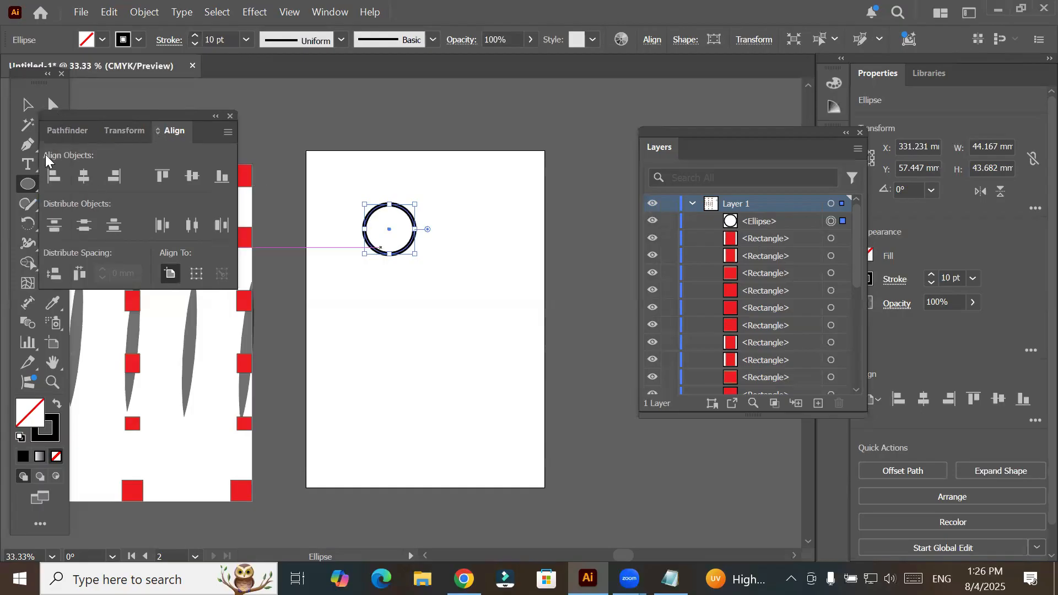
- Duplicate the circle into five staggered circles down the second artboard and select all five
{"action": "left_click", "coordinate": [29, 107]}
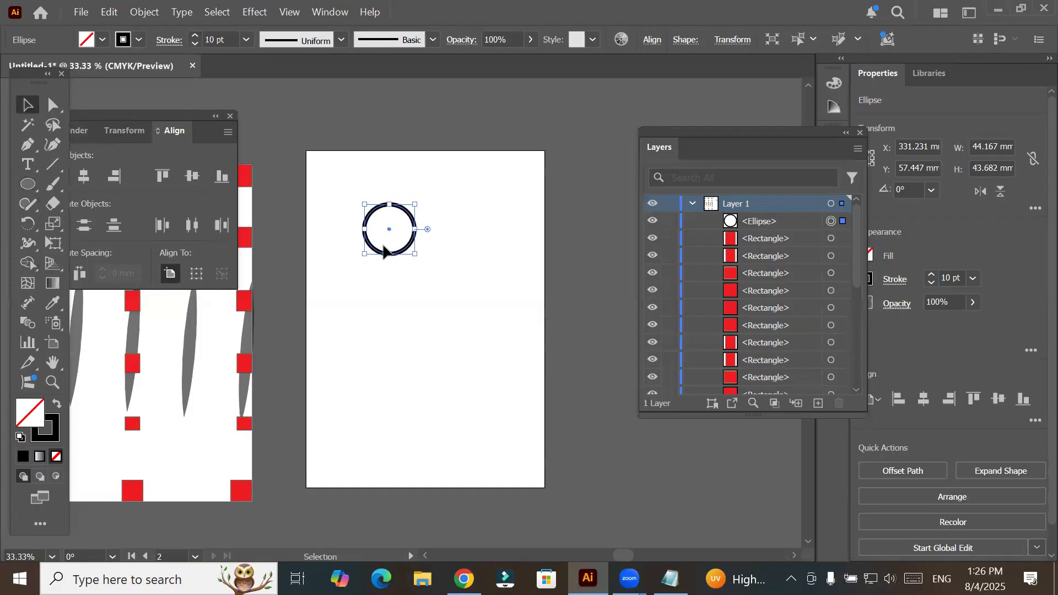
{"action": "mouse_move", "coordinate": [381, 251]}
{"action": "left_mouse_down"}
{"action": "mouse_move", "coordinate": [402, 271]}
{"action": "mouse_move", "coordinate": [407, 246]}
{"action": "mouse_move", "coordinate": [445, 295]}
{"action": "mouse_move", "coordinate": [463, 297]}
{"action": "left_mouse_up"}
{"action": "left_click_drag", "start_coordinate": [412, 255], "coordinate": [362, 466]}
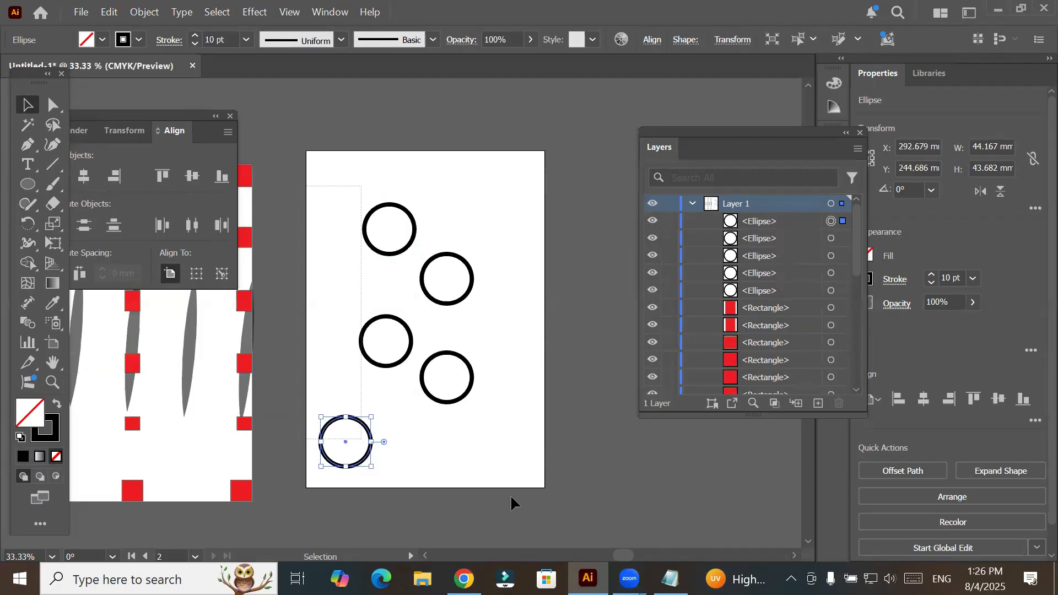
{"action": "key", "text": "ctrl+alt+a"}
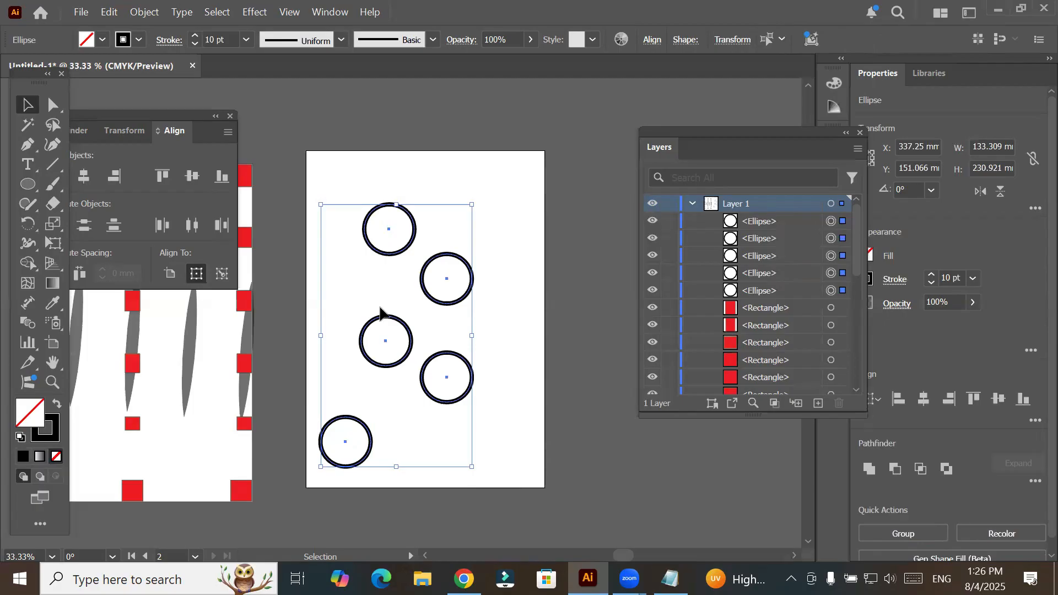
- Move the Align panel next to the second artboard and set the middle circle as the key object for alignment
{"action": "left_click_drag", "start_coordinate": [525, 85], "coordinate": [556, 112]}
{"action": "left_click", "coordinate": [573, 245]}
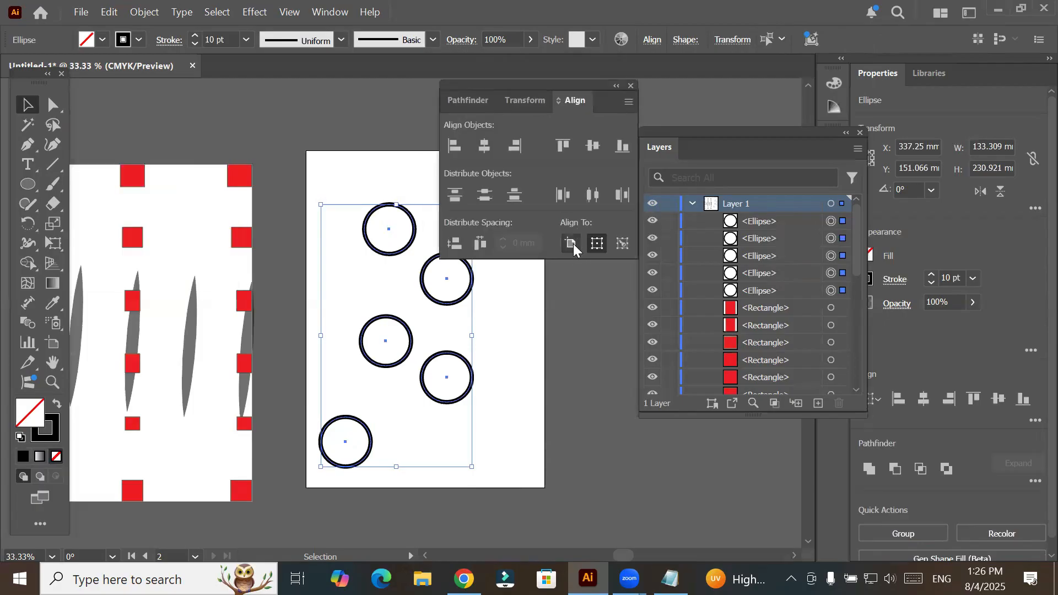
{"action": "left_click", "coordinate": [597, 245]}
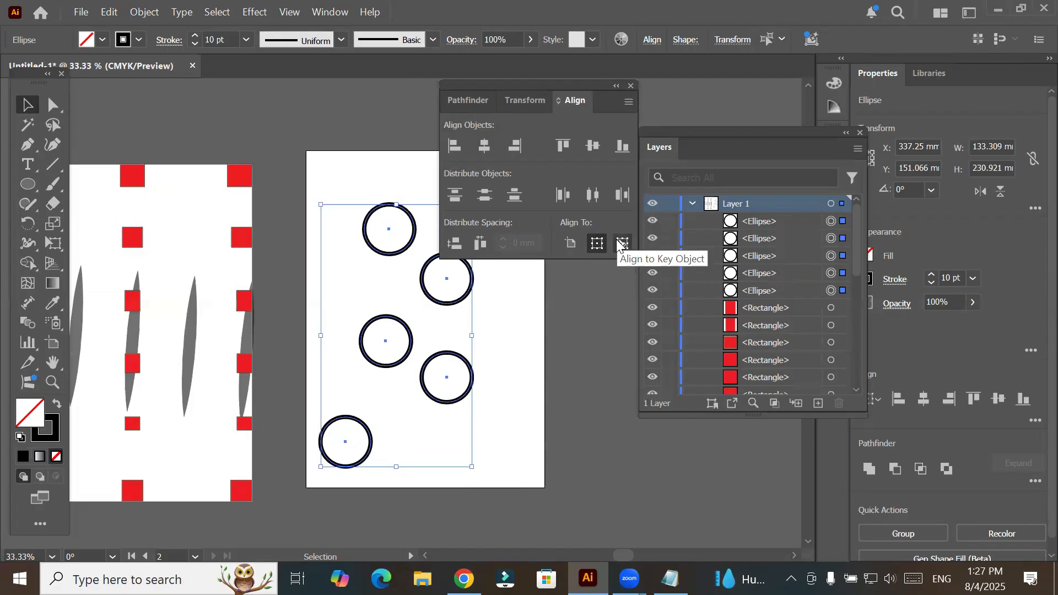
{"action": "left_click", "coordinate": [618, 241]}
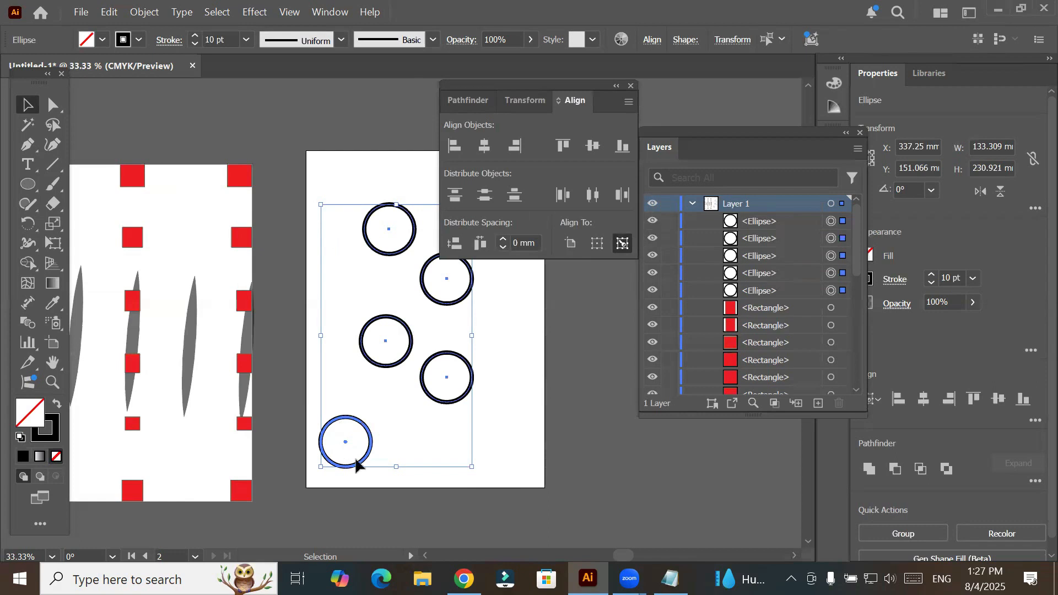
{"action": "left_click", "coordinate": [376, 324]}
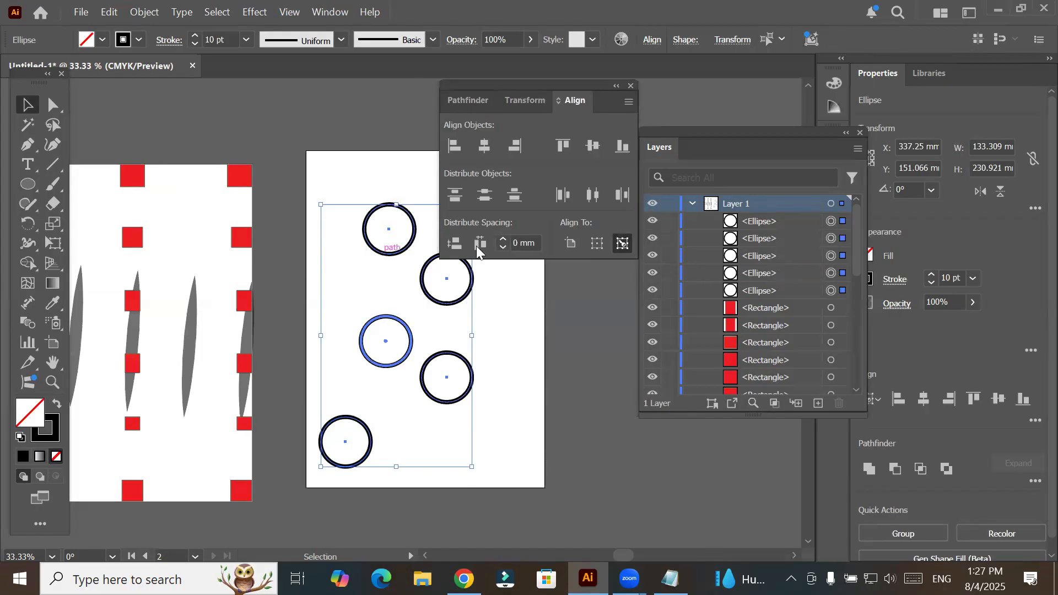
{"action": "left_click", "coordinate": [627, 246]}
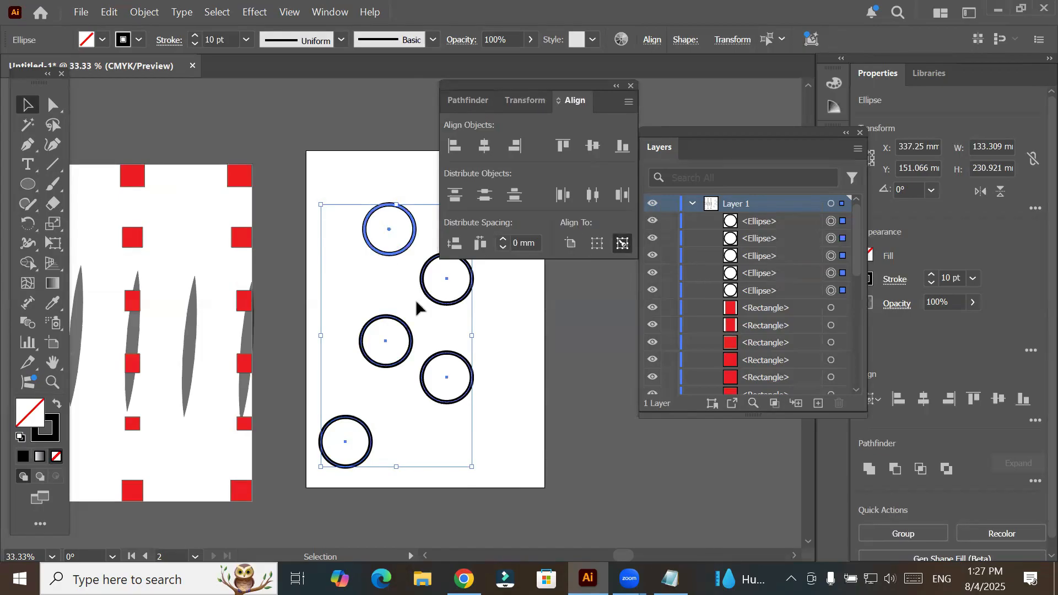
{"action": "left_click", "coordinate": [388, 323]}
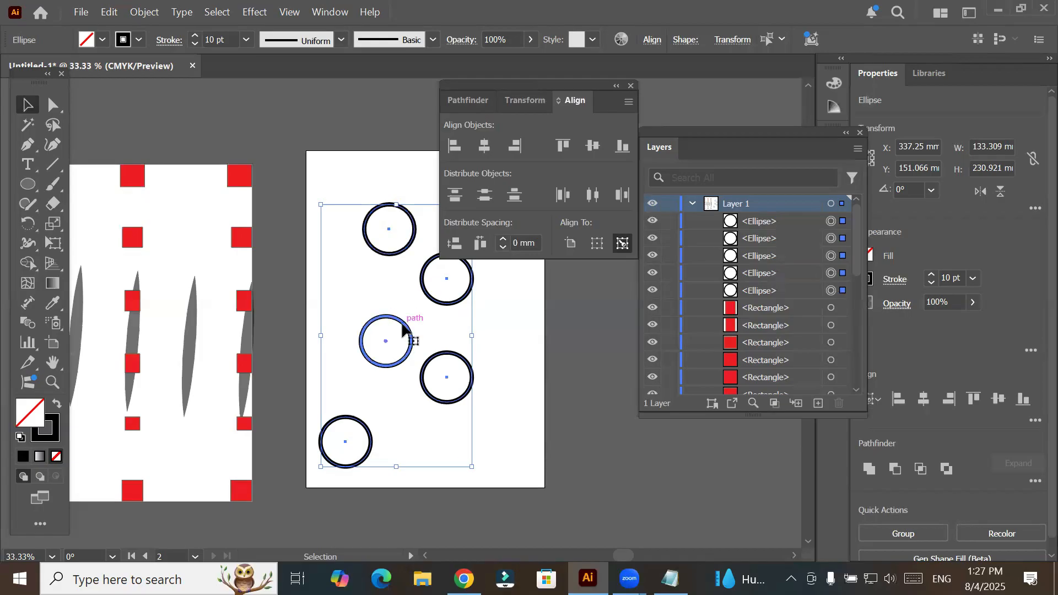
- Try left-aligning the five circles to the middle key circle, and undo the alignment
{"action": "left_click", "coordinate": [454, 146]}
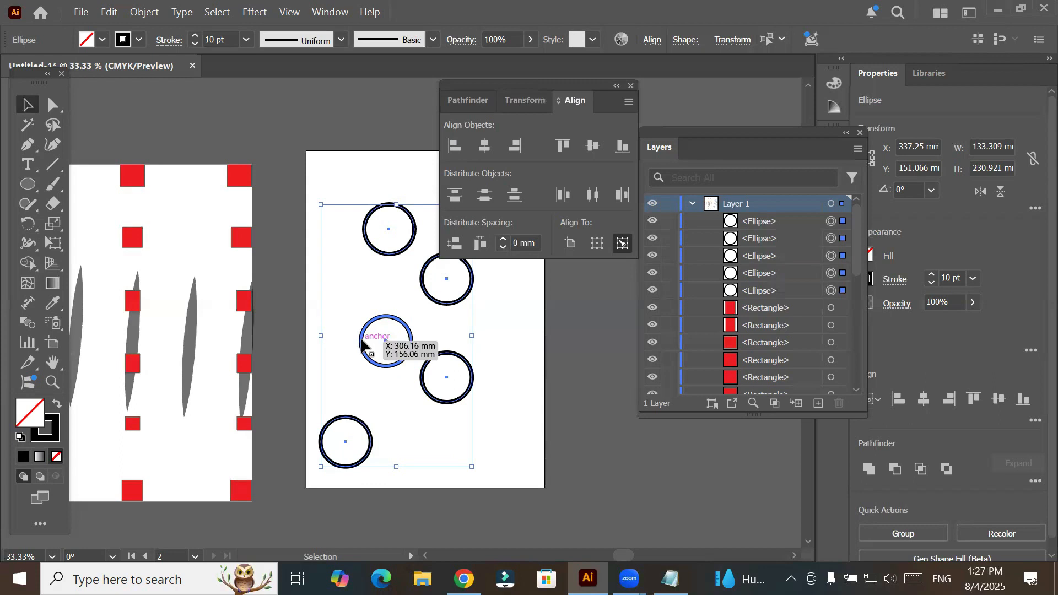
{"action": "left_click", "coordinate": [460, 151]}
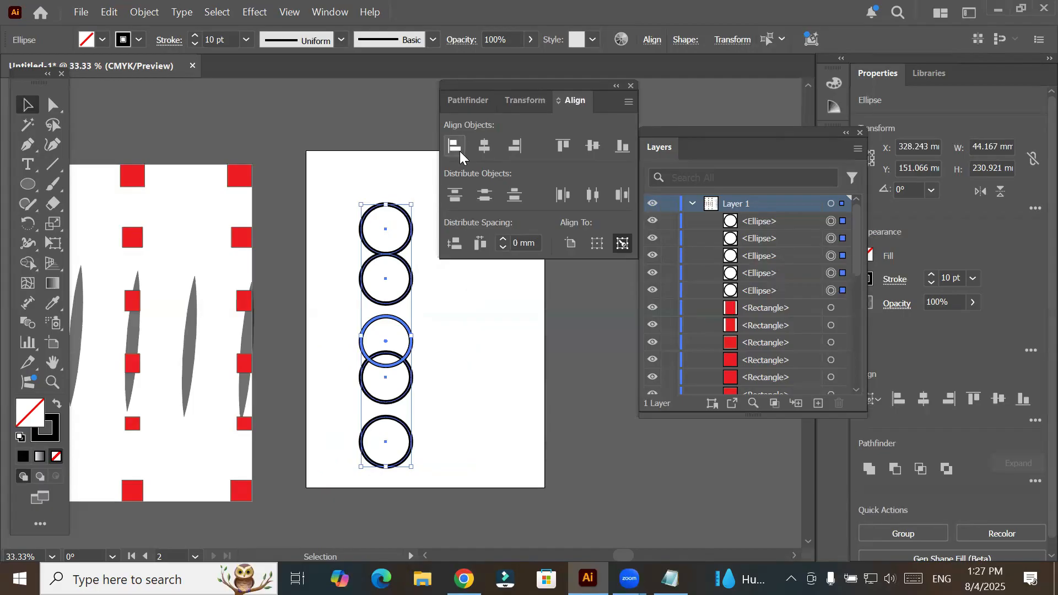
{"action": "key", "text": "ctrl+z"}
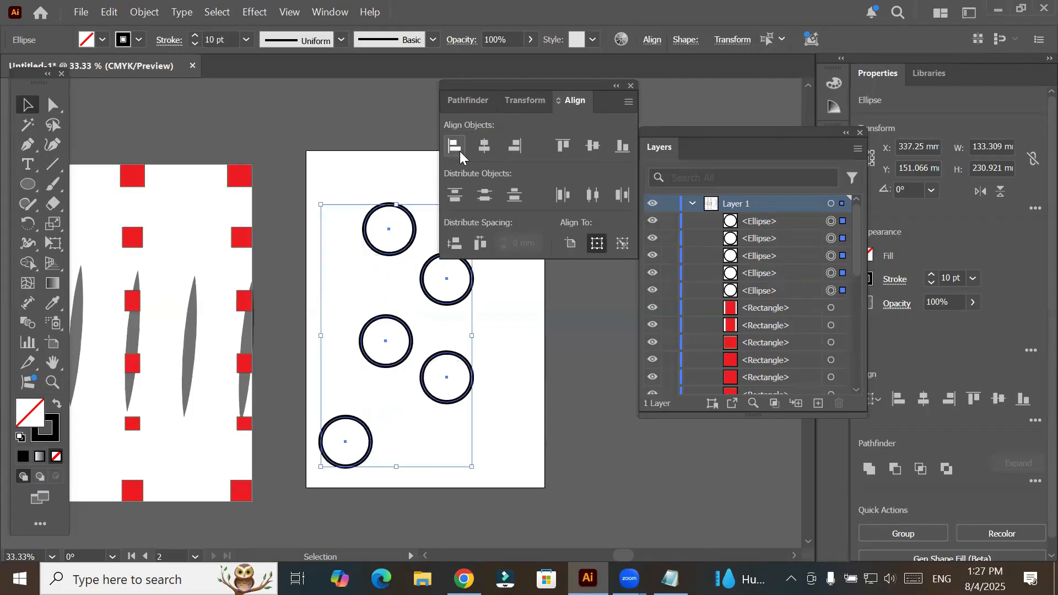
- Stretch the fourth circle to about 58.4 mm wide and the bottom one into a slightly tilted ellipse about 68.9 by 44.3 mm
{"action": "left_click", "coordinate": [456, 360]}
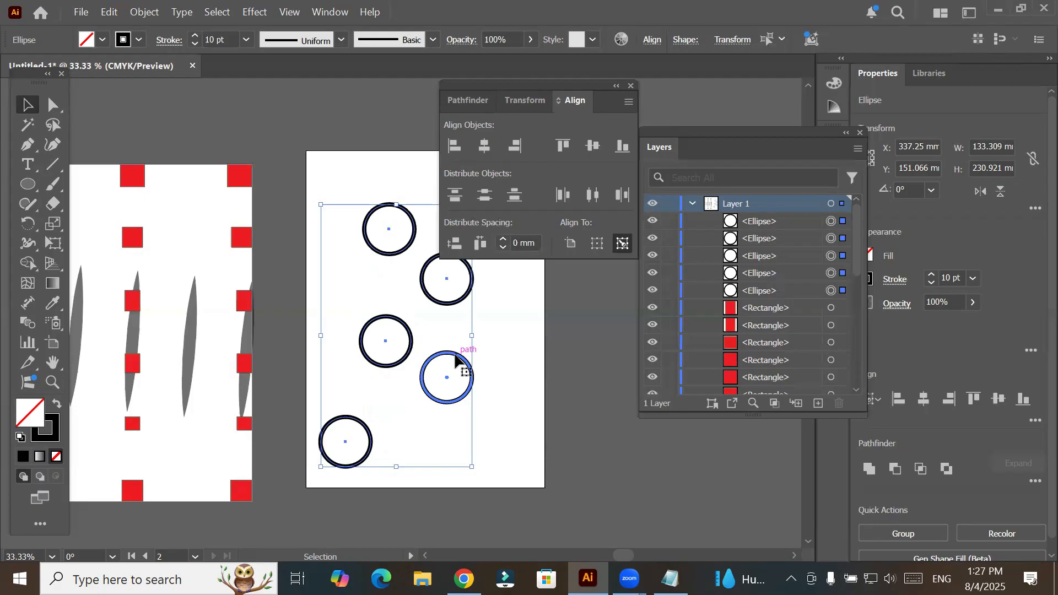
{"action": "left_click", "coordinate": [425, 391]}
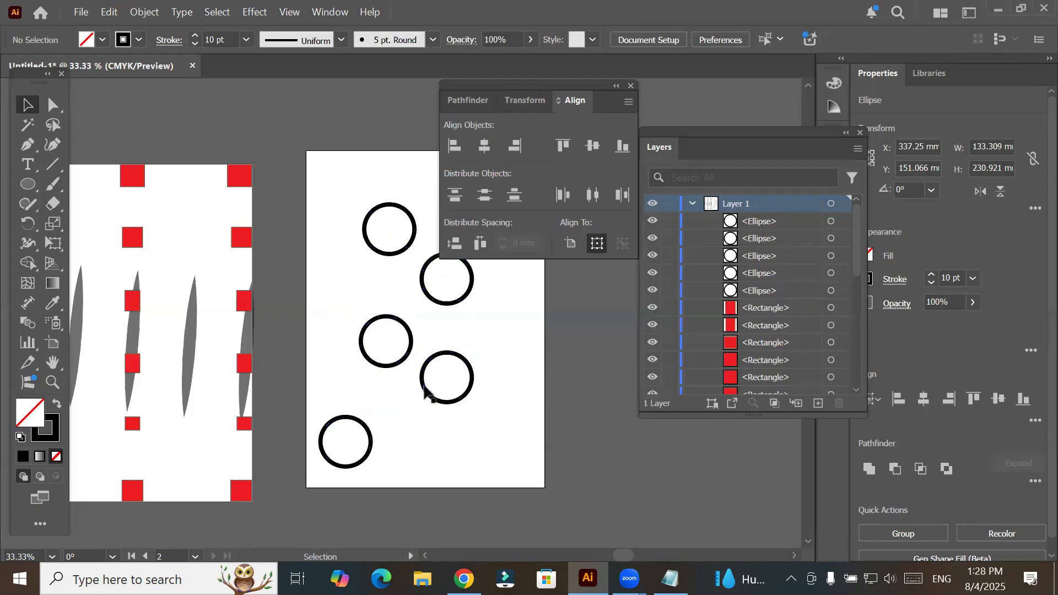
{"action": "left_click", "coordinate": [427, 393]}
{"action": "left_click_drag", "start_coordinate": [421, 378], "coordinate": [388, 388]}
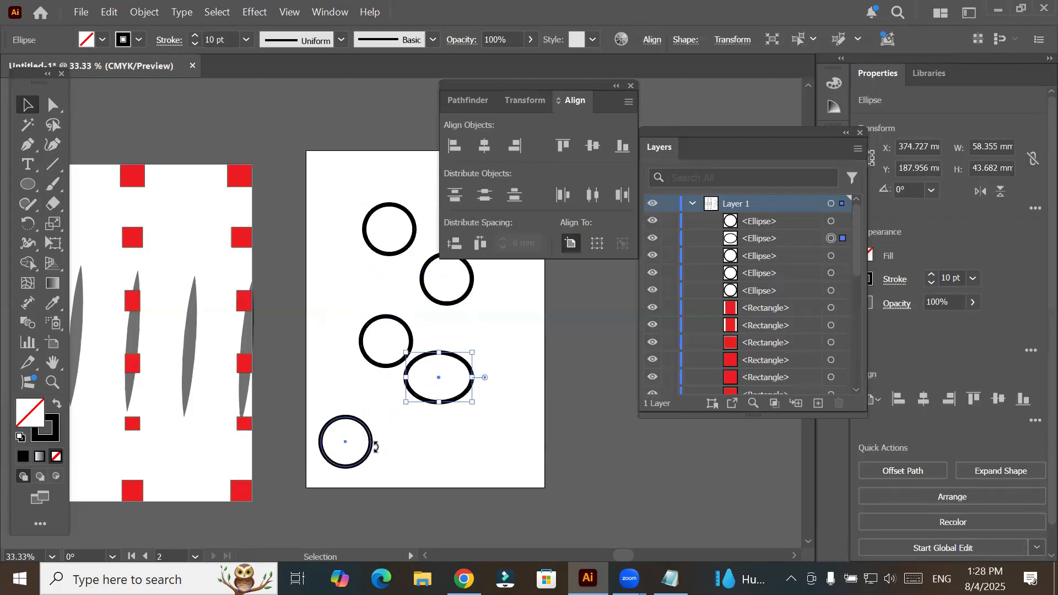
{"action": "left_click", "coordinate": [373, 447]}
{"action": "mouse_move", "coordinate": [396, 448]}
{"action": "left_mouse_down"}
{"action": "mouse_move", "coordinate": [367, 457]}
{"action": "mouse_move", "coordinate": [400, 449]}
{"action": "left_mouse_up"}
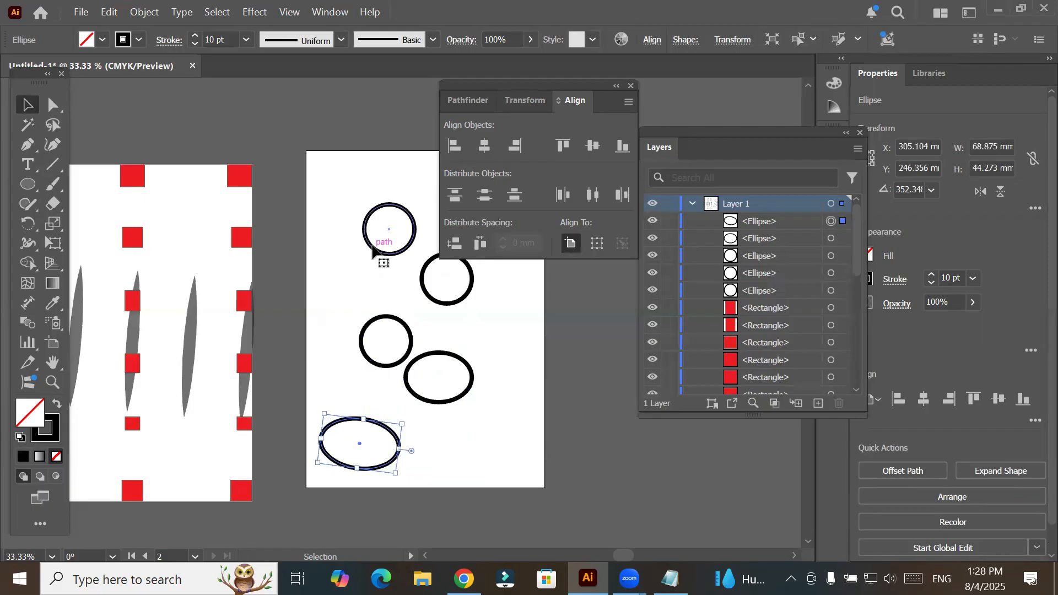
- Widen the top circle toward the left and stretch the second circle to about 99.1 mm wide
{"action": "left_click", "coordinate": [373, 251]}
{"action": "left_click_drag", "start_coordinate": [343, 229], "coordinate": [359, 281]}
{"action": "left_click", "coordinate": [425, 284]}
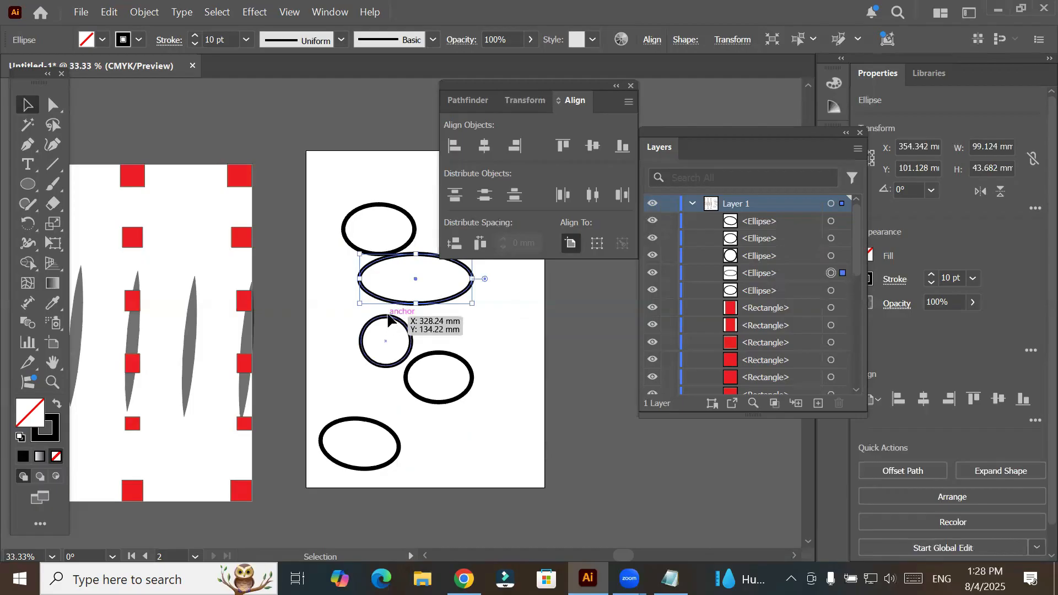
- Flatten the middle circle from below into an ellipse about 22.2 mm high
{"action": "left_click", "coordinate": [374, 344]}
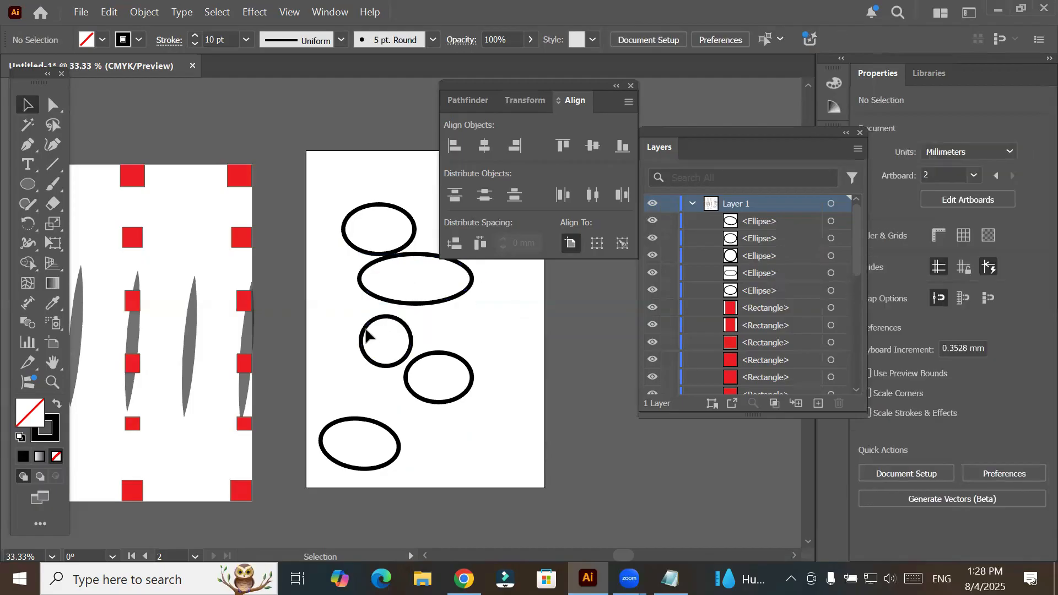
{"action": "left_click", "coordinate": [386, 367]}
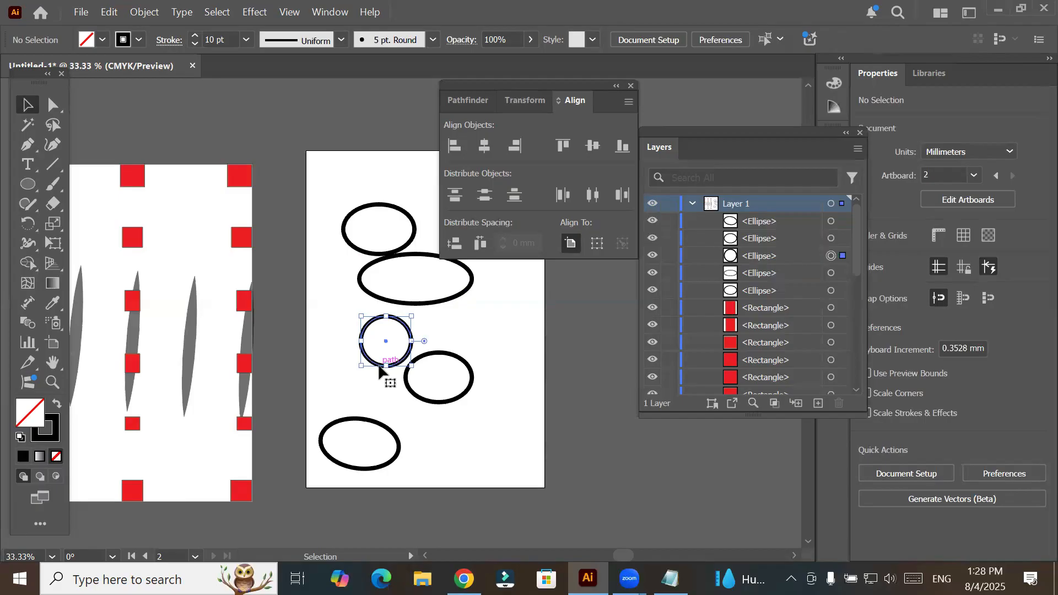
{"action": "left_click_drag", "start_coordinate": [391, 342], "coordinate": [387, 342]}
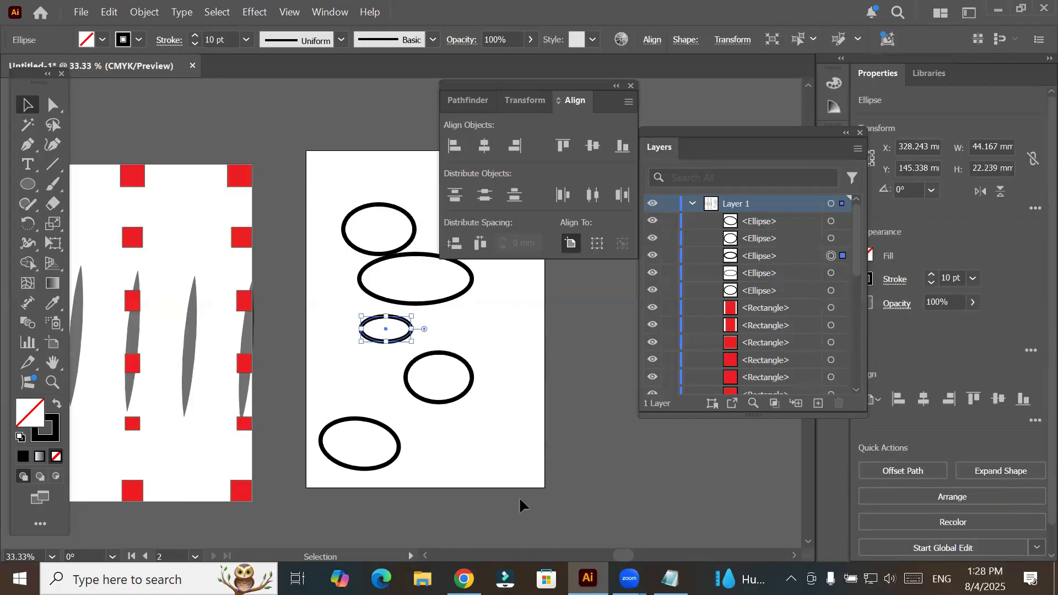
- Select all five ellipses on the second artboard and make the small middle ellipse the key object
{"action": "key", "text": "ctrl+alt+a"}
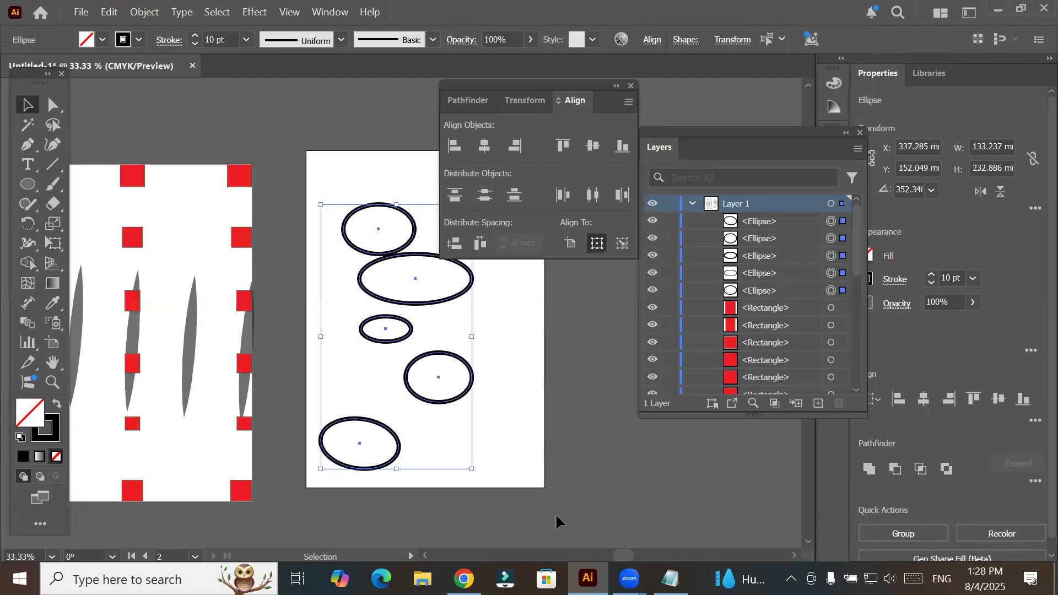
{"action": "left_click", "coordinate": [629, 242]}
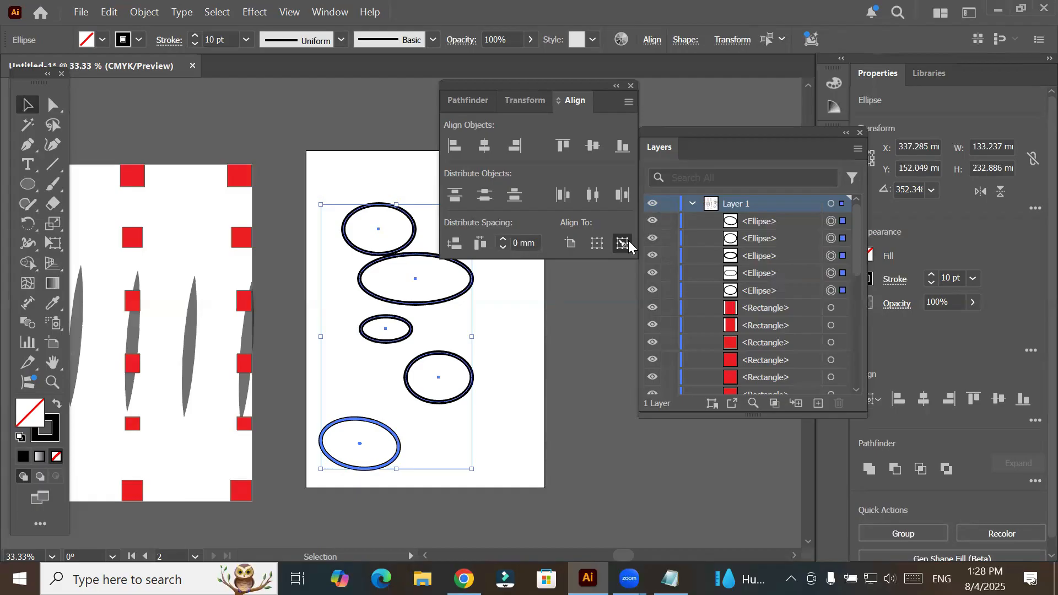
{"action": "left_click", "coordinate": [363, 336]}
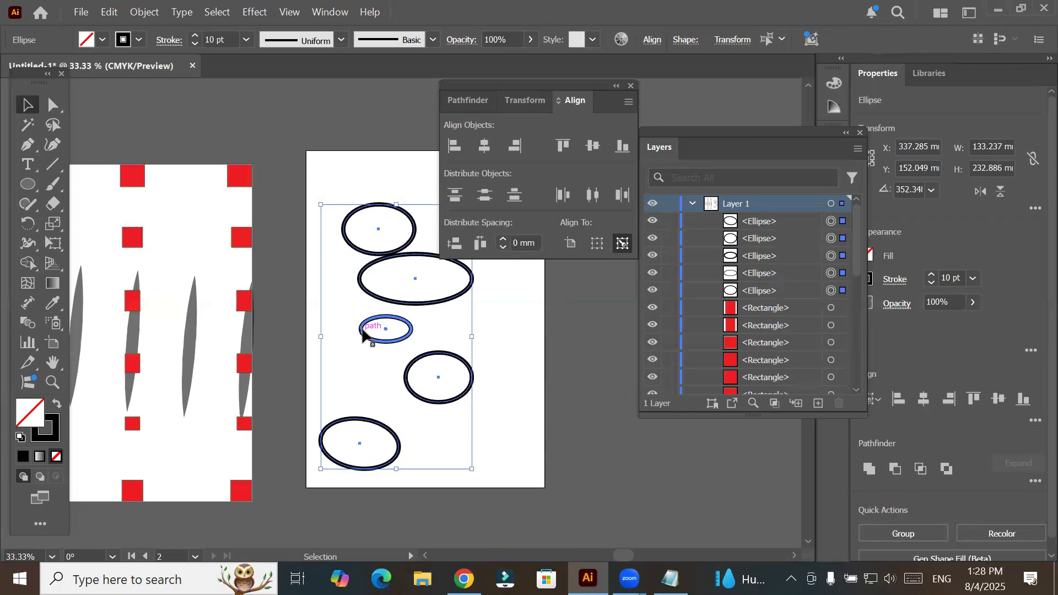
- Try left-aligning the ellipses to the key object and right-aligning them to the selection, undoing each alignment
{"action": "left_click", "coordinate": [453, 149]}
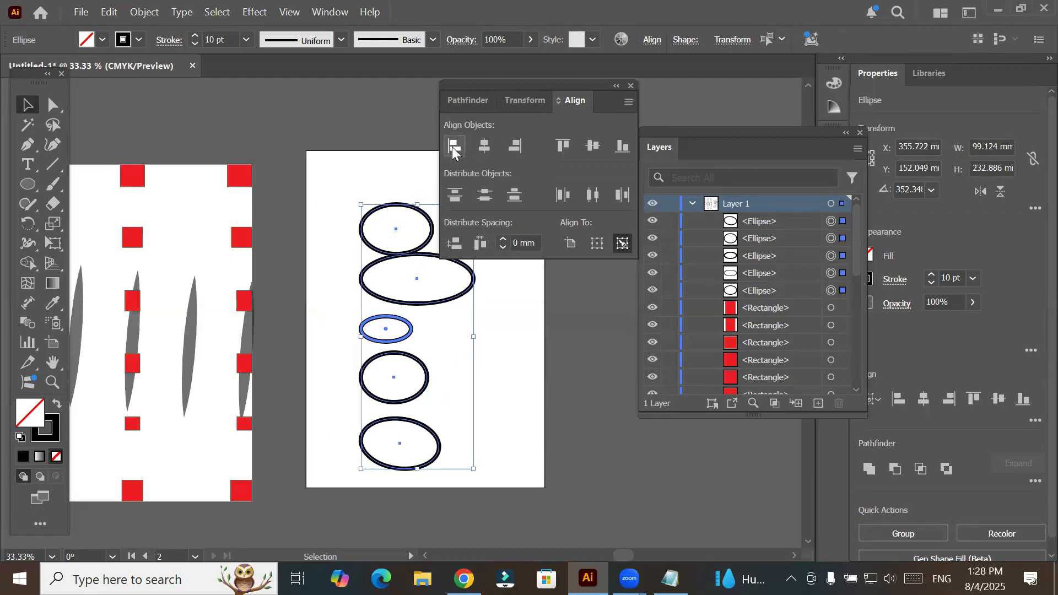
{"action": "key", "text": "ctrl+z"}
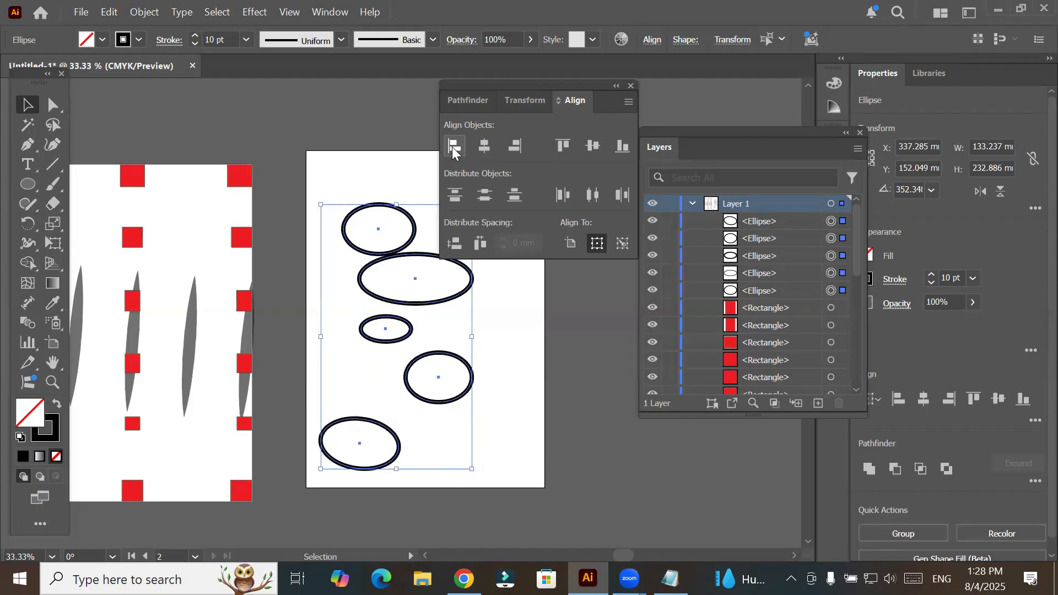
{"action": "left_click", "coordinate": [514, 146]}
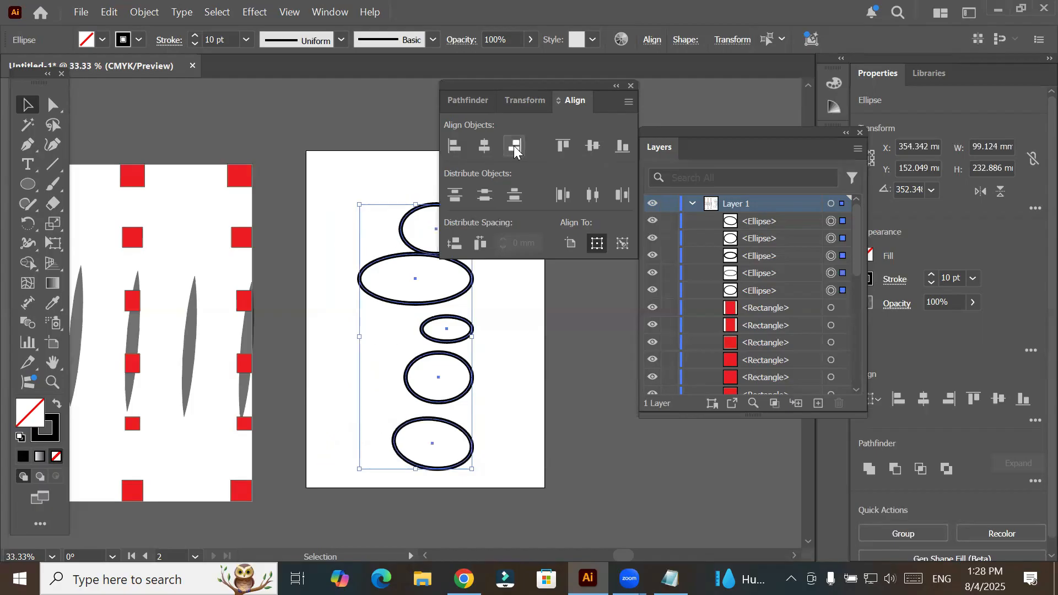
{"action": "key", "text": "ctrl+z"}
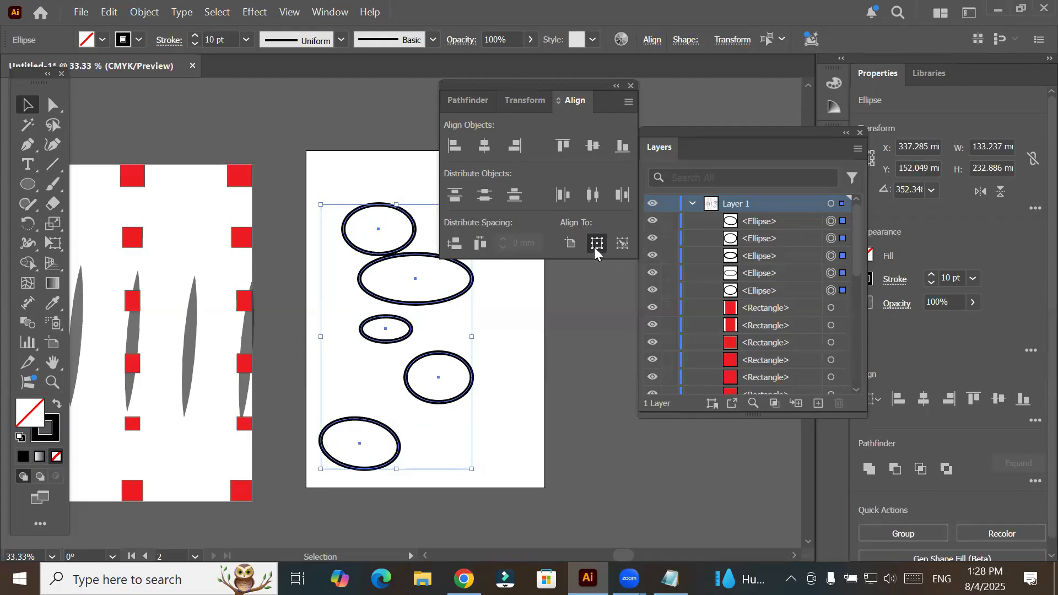
- Switch alignment to a key object, trying the top ellipse and the wide second ellipse as the key
{"action": "left_click", "coordinate": [624, 249]}
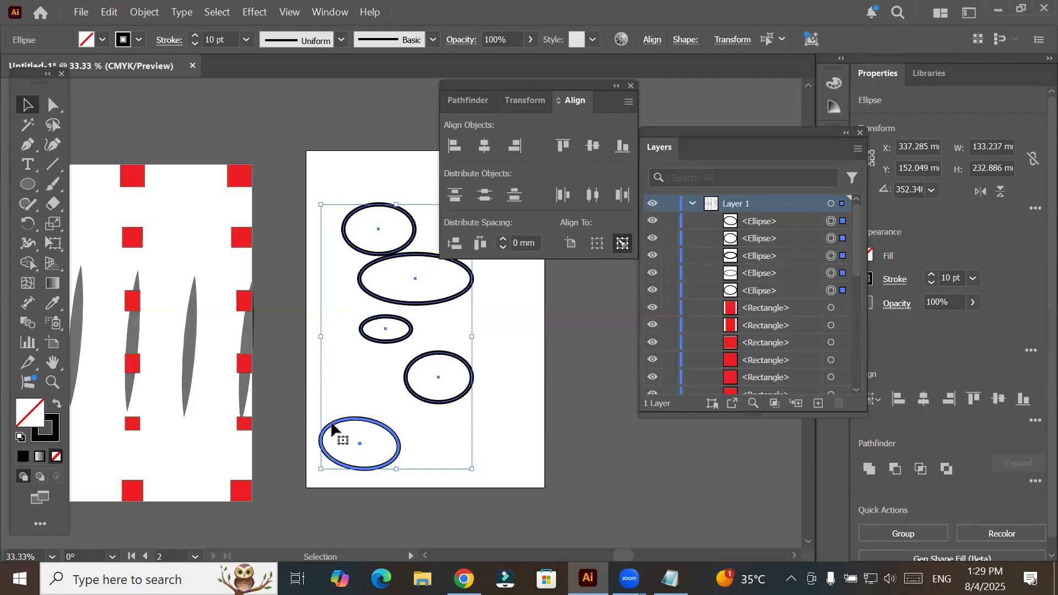
{"action": "left_click", "coordinate": [370, 209]}
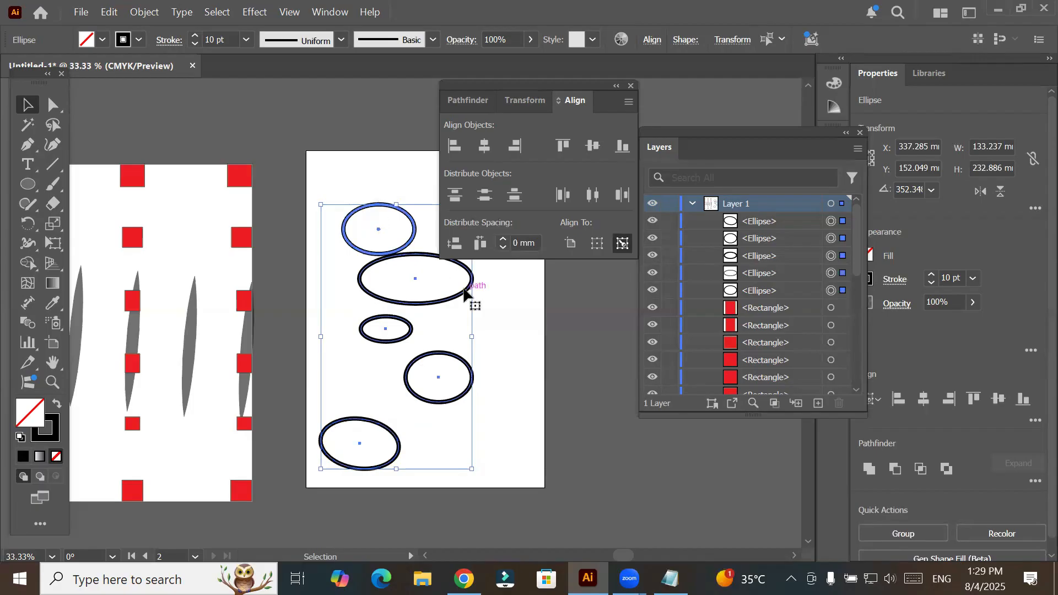
{"action": "left_click", "coordinate": [470, 281]}
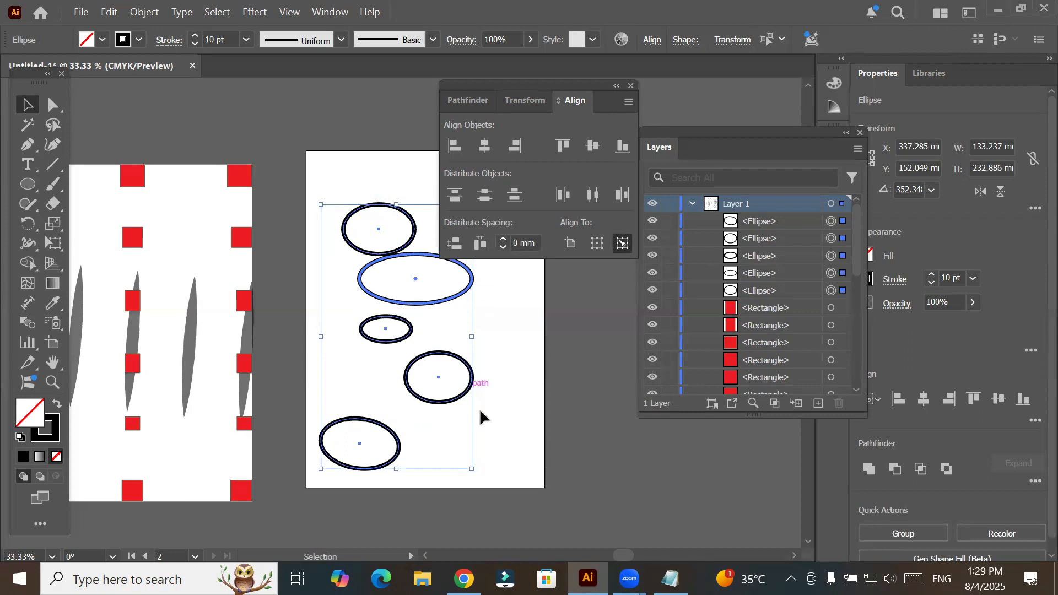
- Move the fourth ellipse about 29 mm to the right, and make it the key object for all five selected ellipses
{"action": "left_click", "coordinate": [480, 408]}
{"action": "left_click_drag", "start_coordinate": [462, 396], "coordinate": [493, 392]}
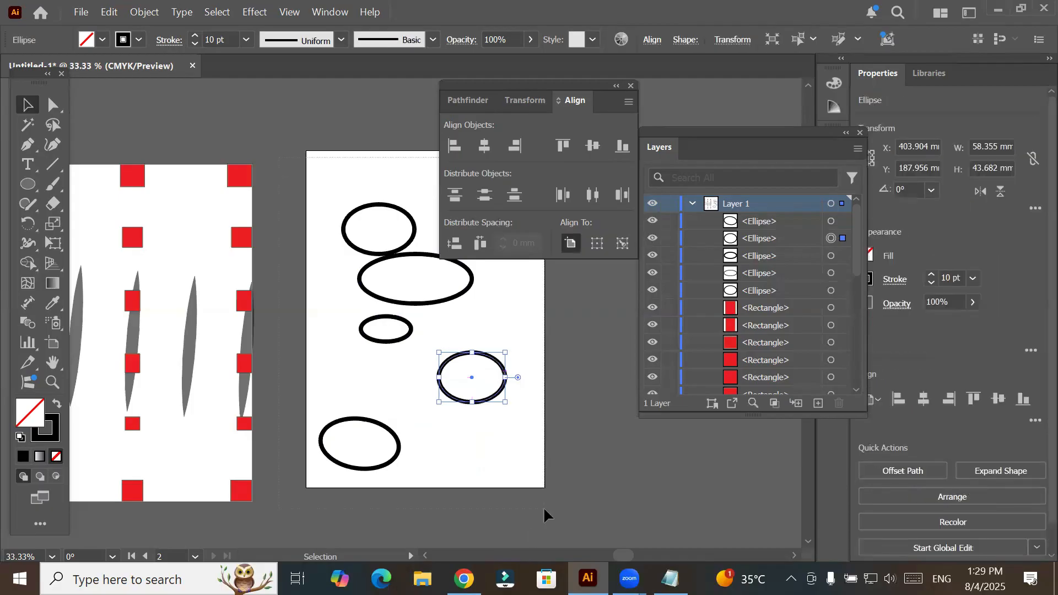
{"action": "key", "text": "ctrl+alt+a"}
{"action": "left_click", "coordinate": [623, 244]}
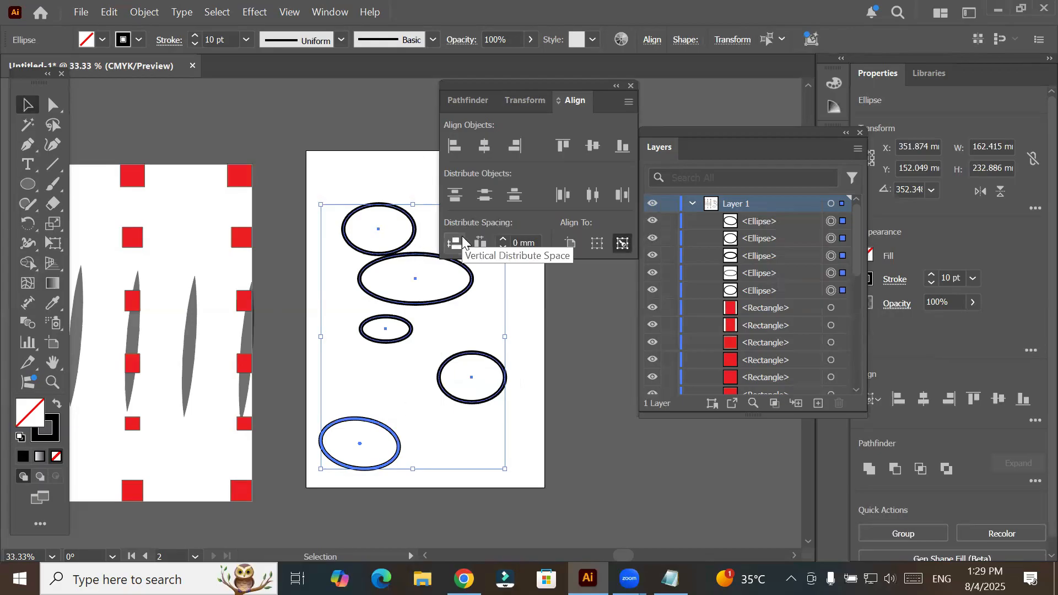
{"action": "left_click", "coordinate": [486, 358]}
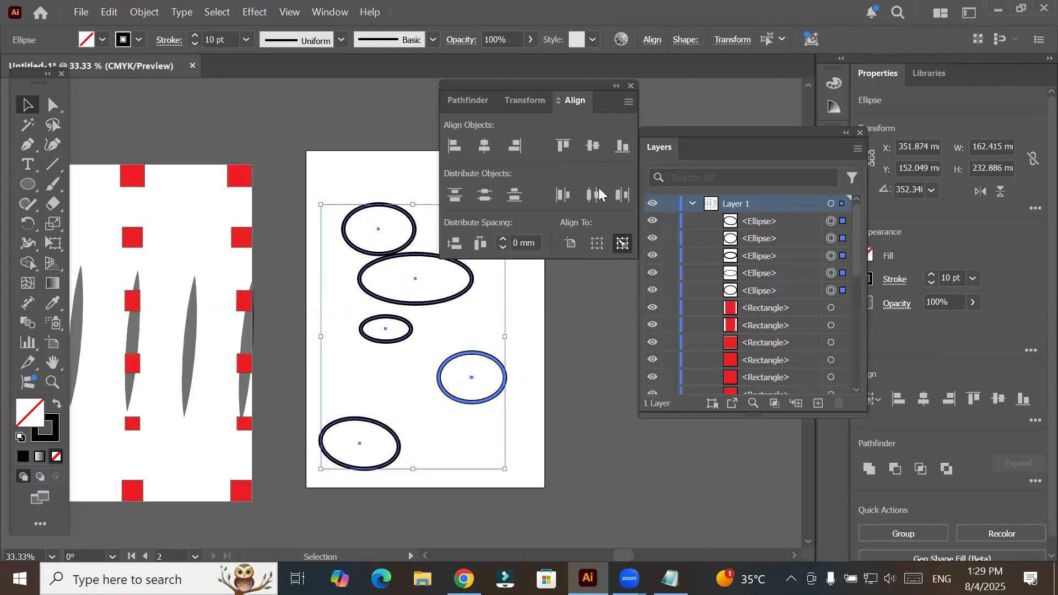
- Try right-aligning the five ellipses to the fourth key ellipse, undo it, and set the alignment reference to the selection
{"action": "left_click", "coordinate": [518, 142]}
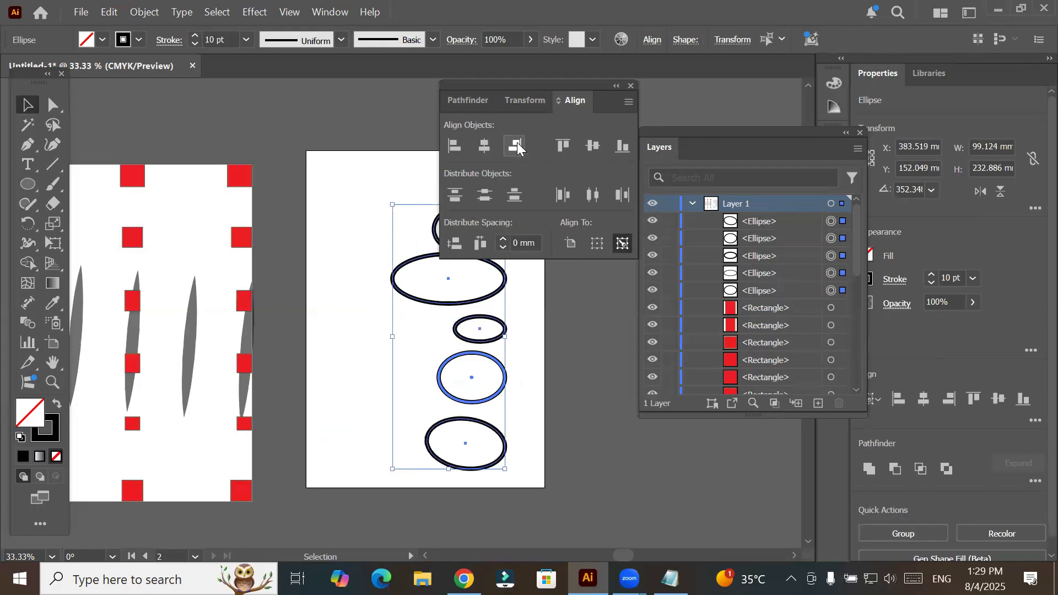
{"action": "key", "text": "ctrl+z"}
{"action": "left_click", "coordinate": [597, 243]}
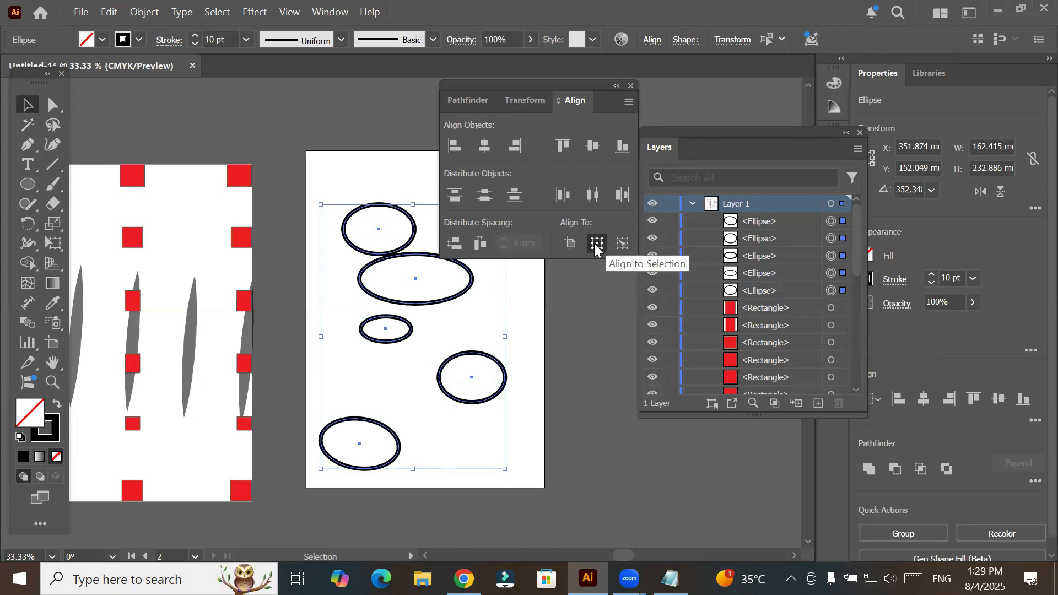
- Switch alignment to a key object, clear the selection, and reselect all five ellipses on the second artboard
{"action": "left_click", "coordinate": [623, 244]}
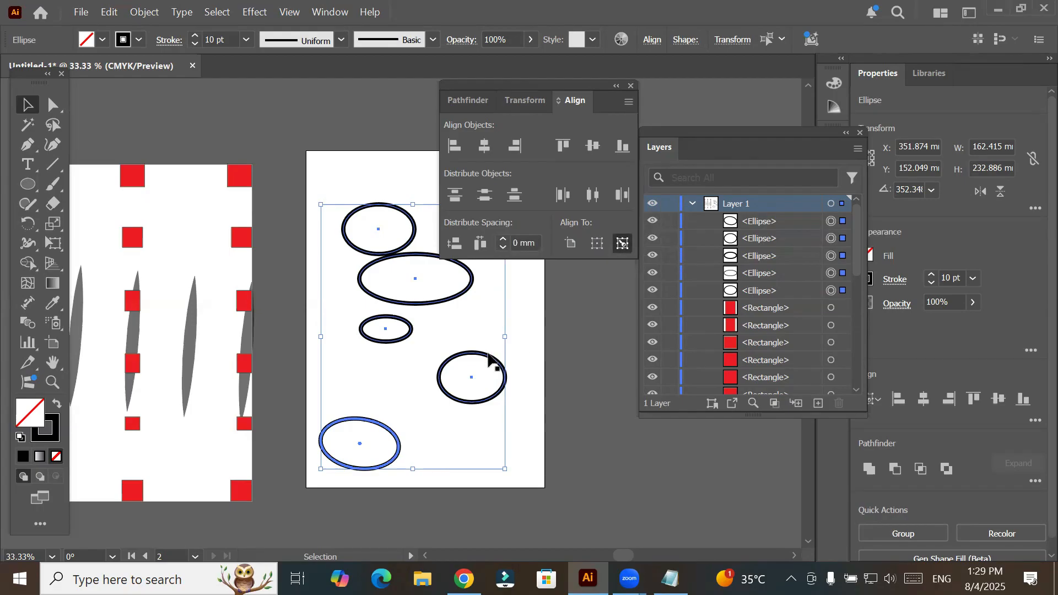
{"action": "key", "text": "ctrl+shift+a"}
{"action": "left_click", "coordinate": [451, 396]}
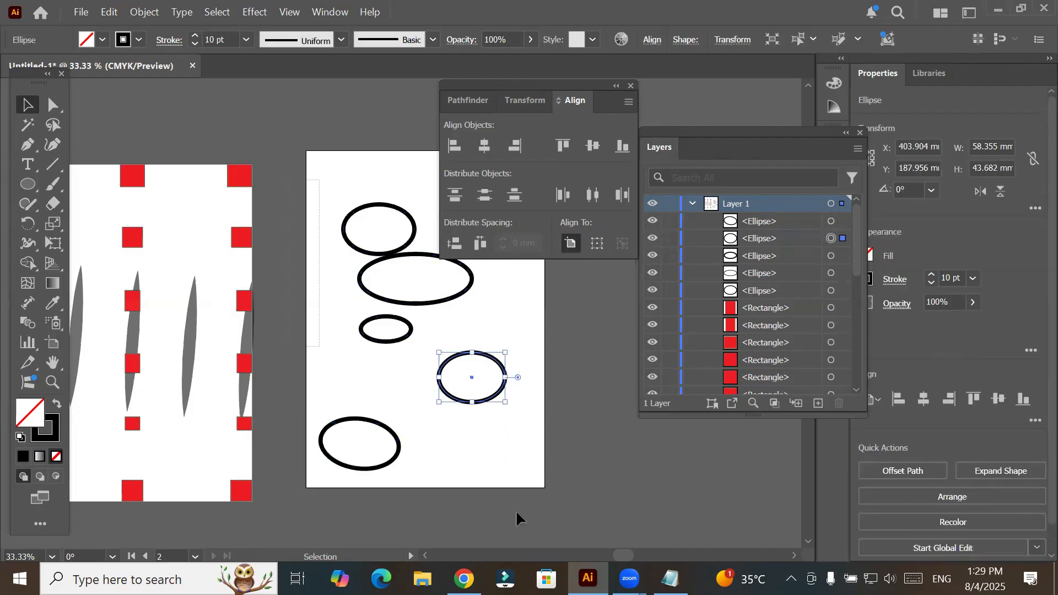
{"action": "key", "text": "ctrl+alt+a"}
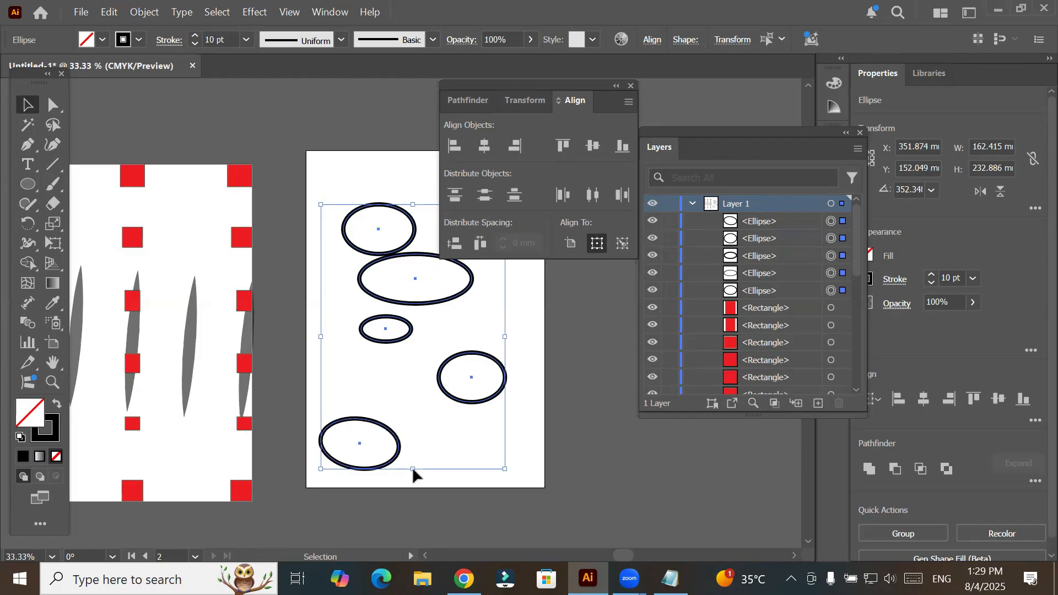
- Draw a slanted line about 59 mm long above the bottom ellipse and a star about 28 mm wide at the artboard's upper-left corner
{"action": "left_click", "coordinate": [55, 168]}
{"action": "left_click_drag", "start_coordinate": [321, 392], "coordinate": [386, 407]}
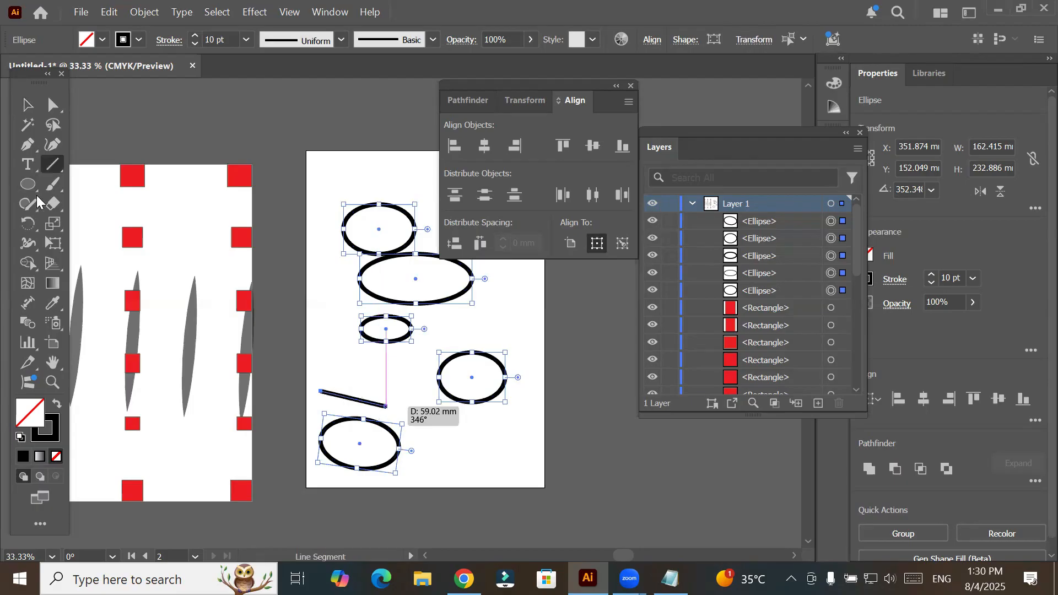
{"action": "right_click", "coordinate": [33, 186]}
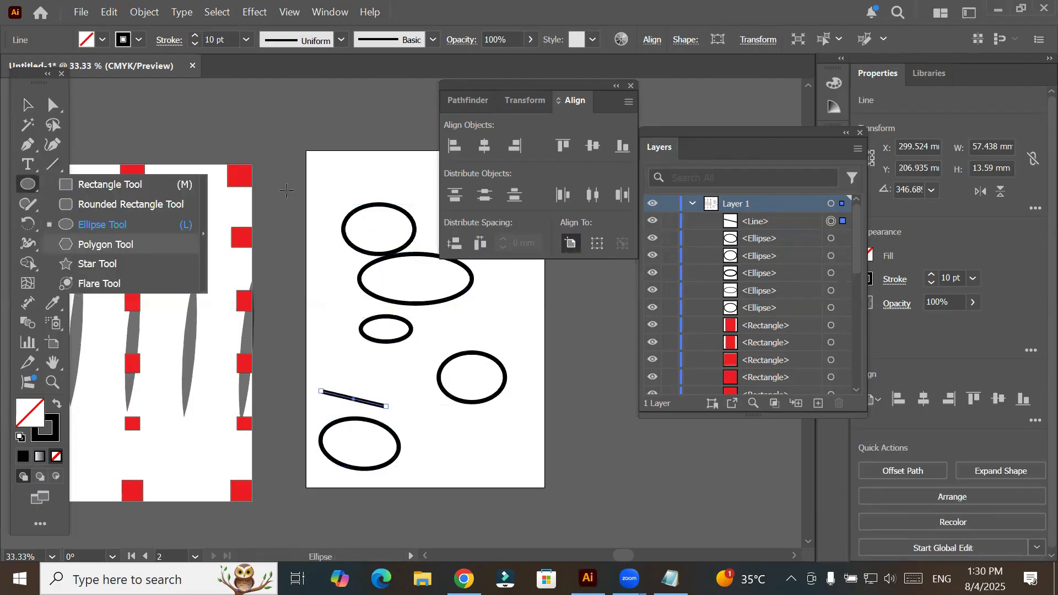
{"action": "mouse_move", "coordinate": [328, 166]}
{"action": "left_mouse_down"}
{"action": "mouse_move", "coordinate": [345, 187]}
{"action": "mouse_move", "coordinate": [344, 175]}
{"action": "left_mouse_up"}
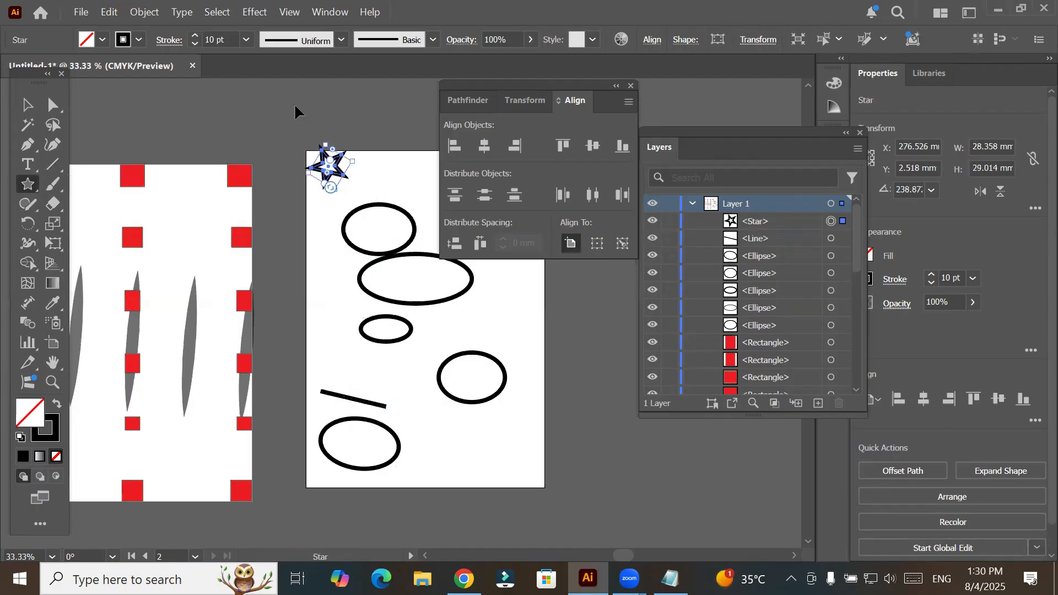
{"action": "key", "text": "v"}
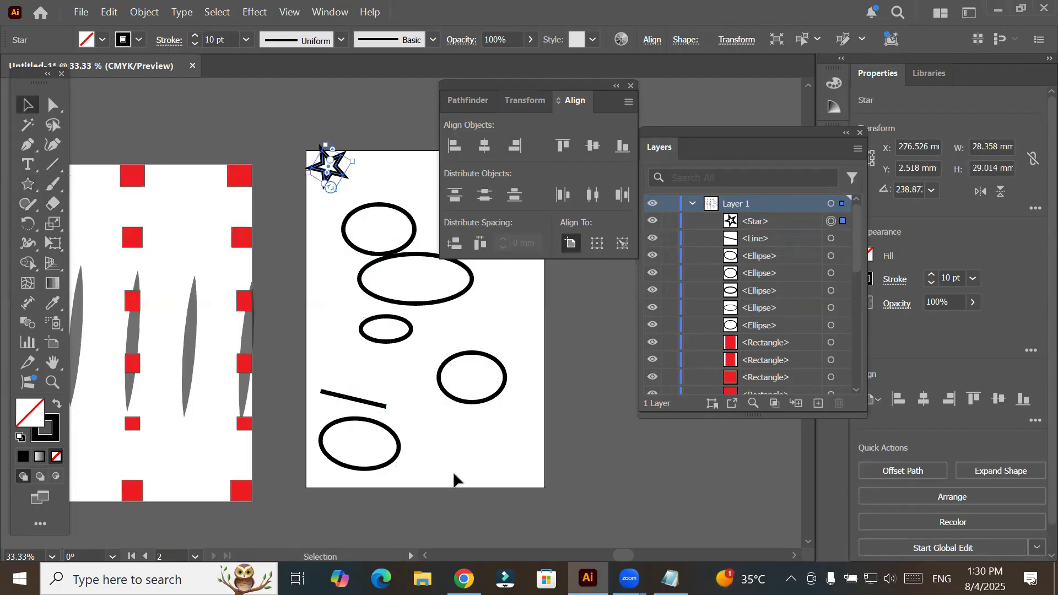
- Select all shapes on the second artboard, try right-aligning them to the wide second ellipse as key object, and undo the alignment
{"action": "key", "text": "ctrl+alt+a"}
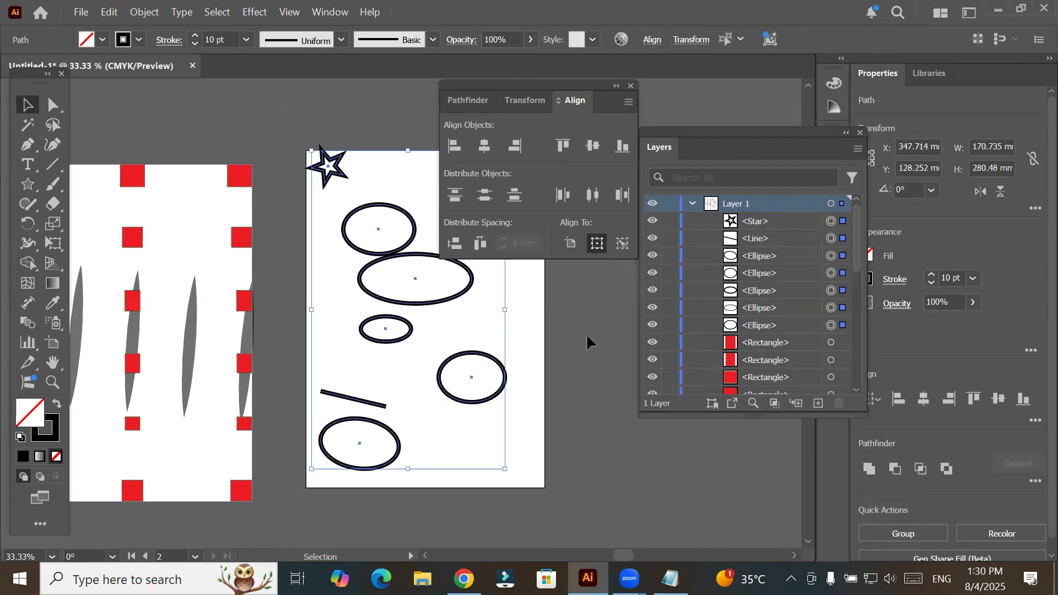
{"action": "left_click", "coordinate": [621, 245]}
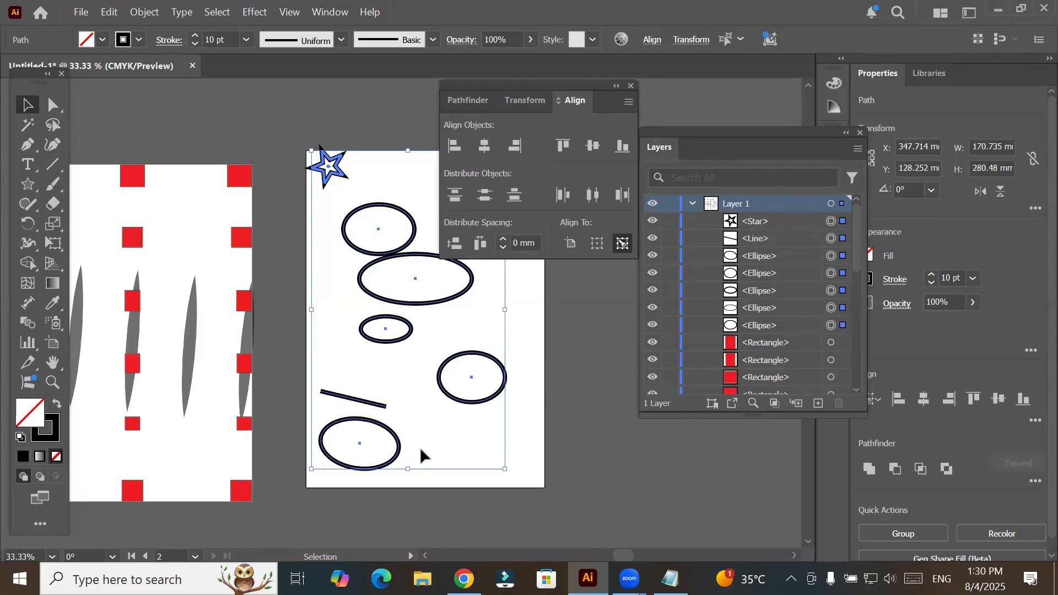
{"action": "left_click", "coordinate": [449, 300]}
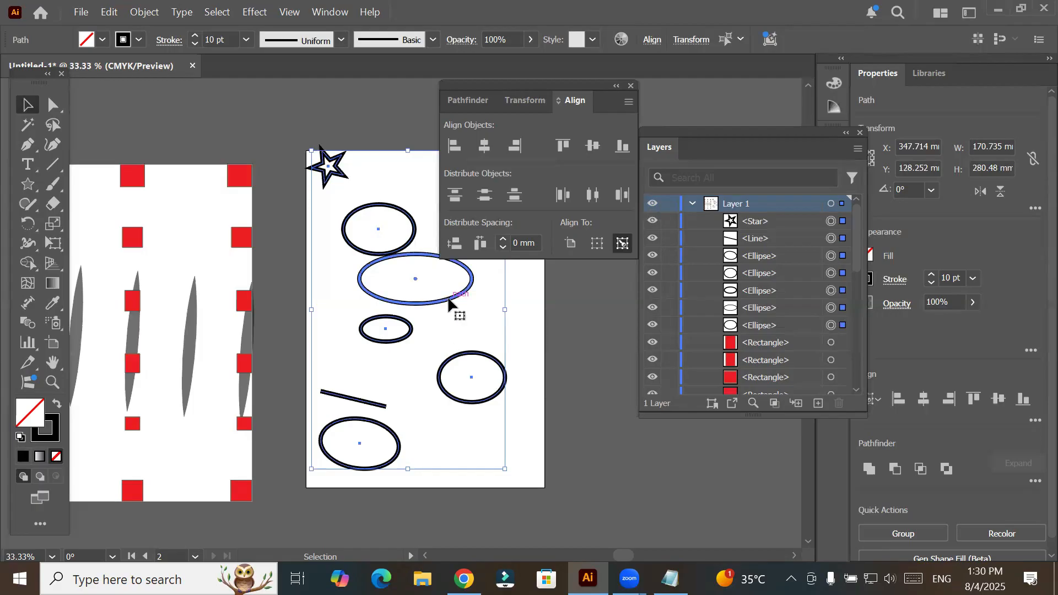
{"action": "left_click", "coordinate": [521, 152]}
{"action": "left_click_drag", "start_coordinate": [560, 86], "coordinate": [598, 64]}
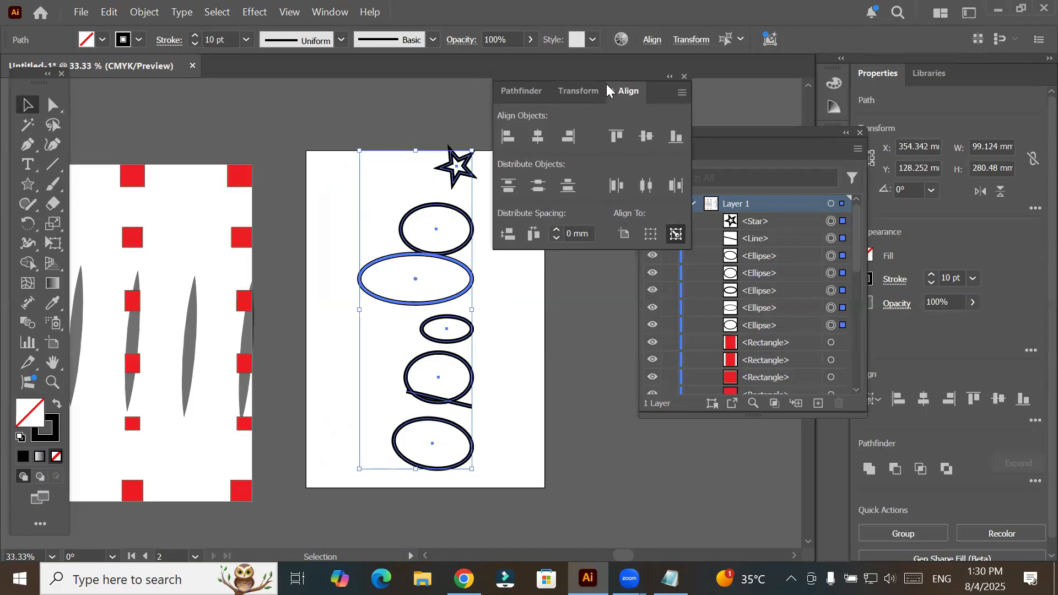
{"action": "key", "text": "ctrl+z"}
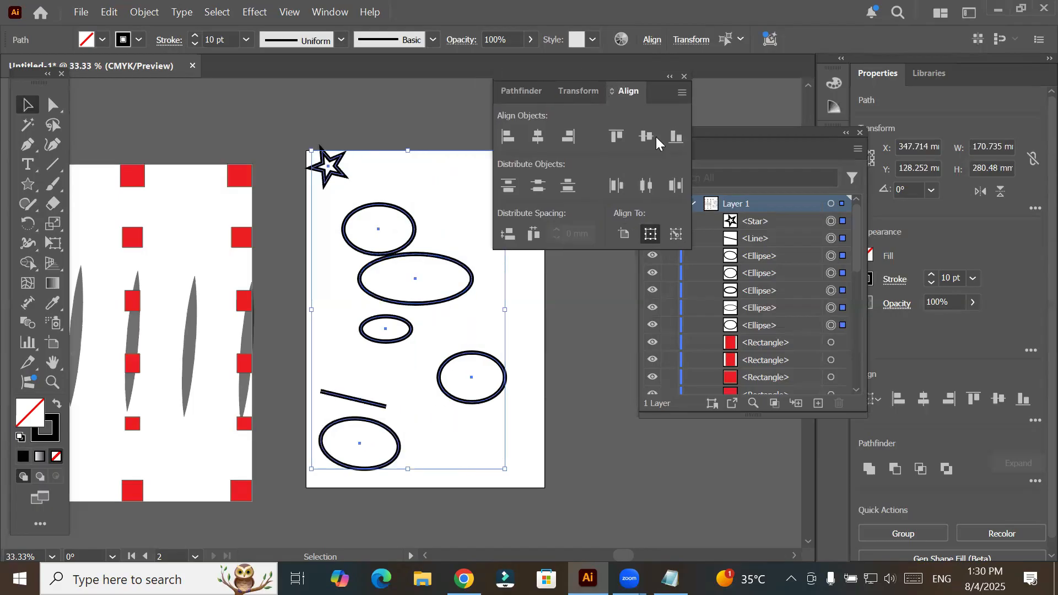
- Make the wide second ellipse the key object again, try aligning all shapes to its top edge, and undo it
{"action": "left_click", "coordinate": [678, 235]}
{"action": "left_click", "coordinate": [439, 262]}
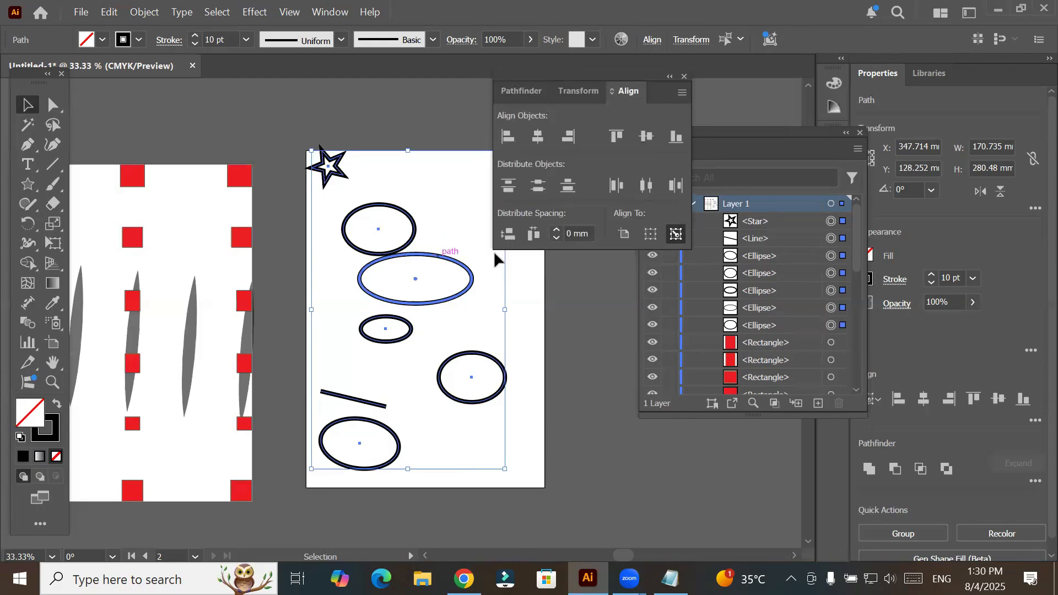
{"action": "left_click", "coordinate": [616, 135]}
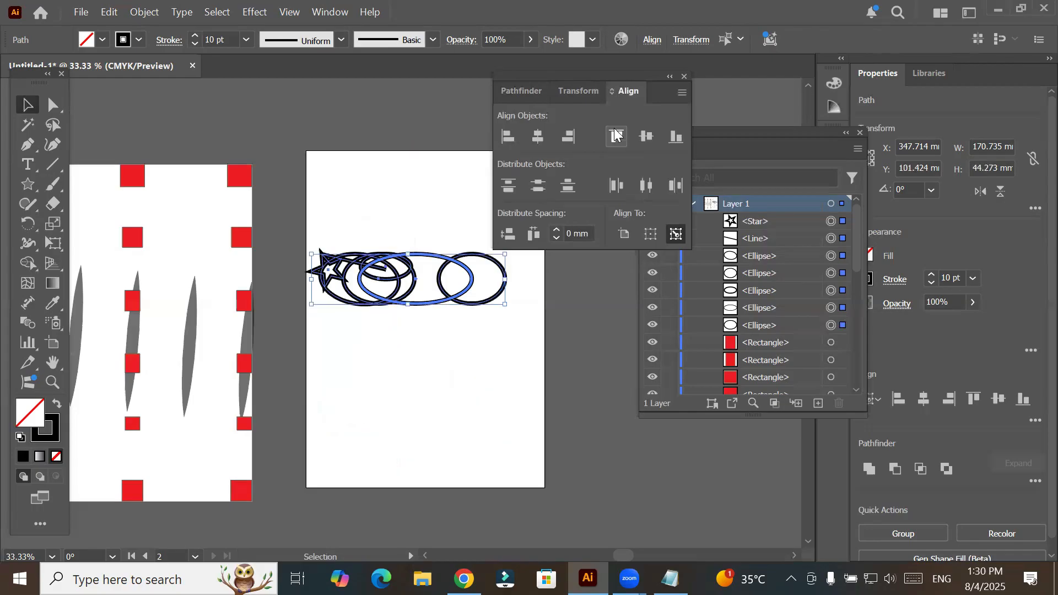
{"action": "key", "text": "ctrl+z"}
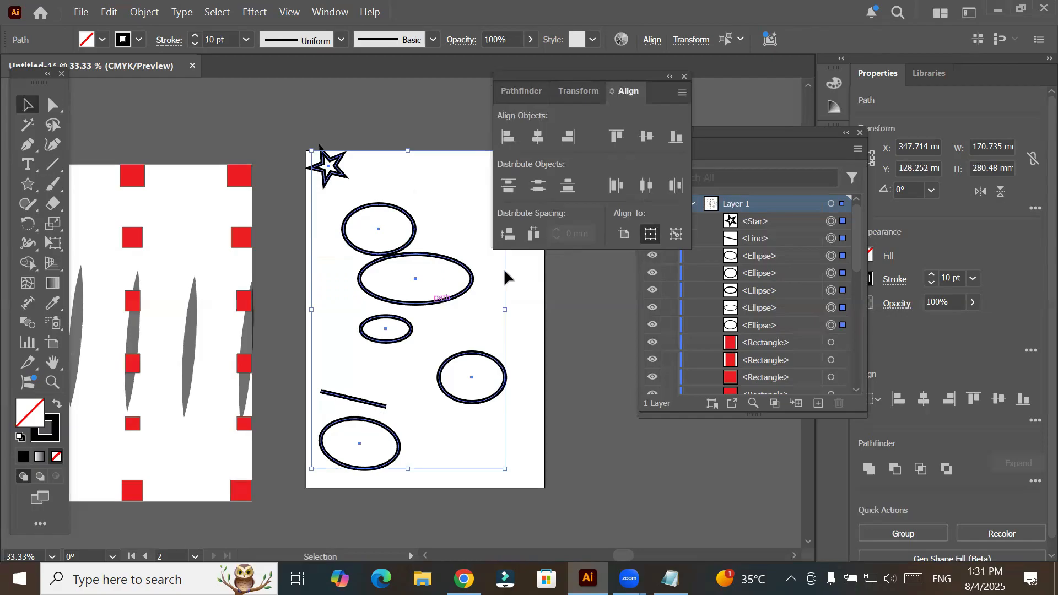
- Clear the selection, reselect all shapes on the second artboard, and make the fourth ellipse the key object
{"action": "left_click", "coordinate": [677, 233]}
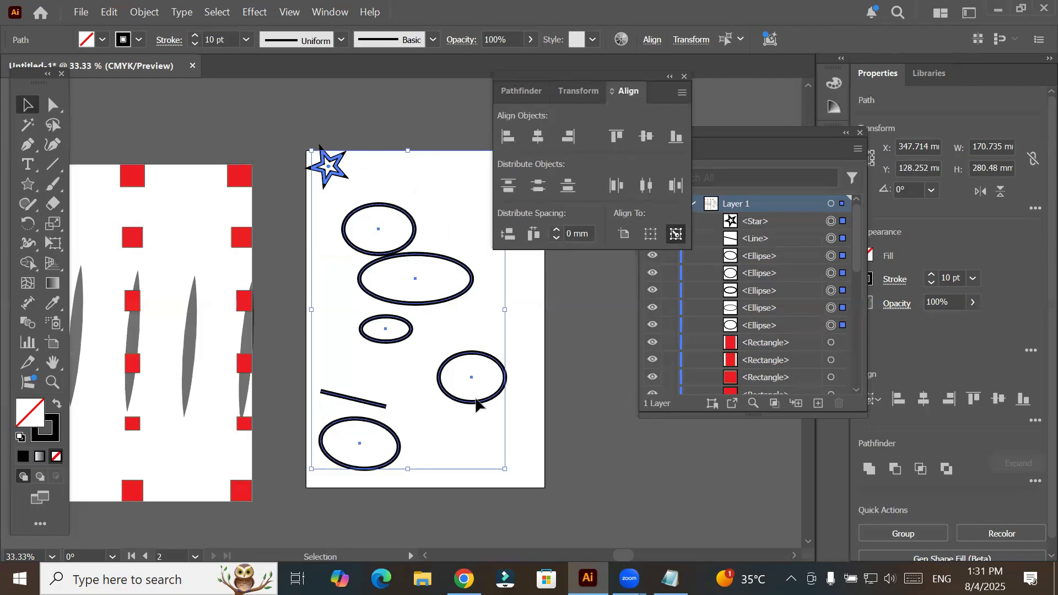
{"action": "left_click", "coordinate": [215, 156]}
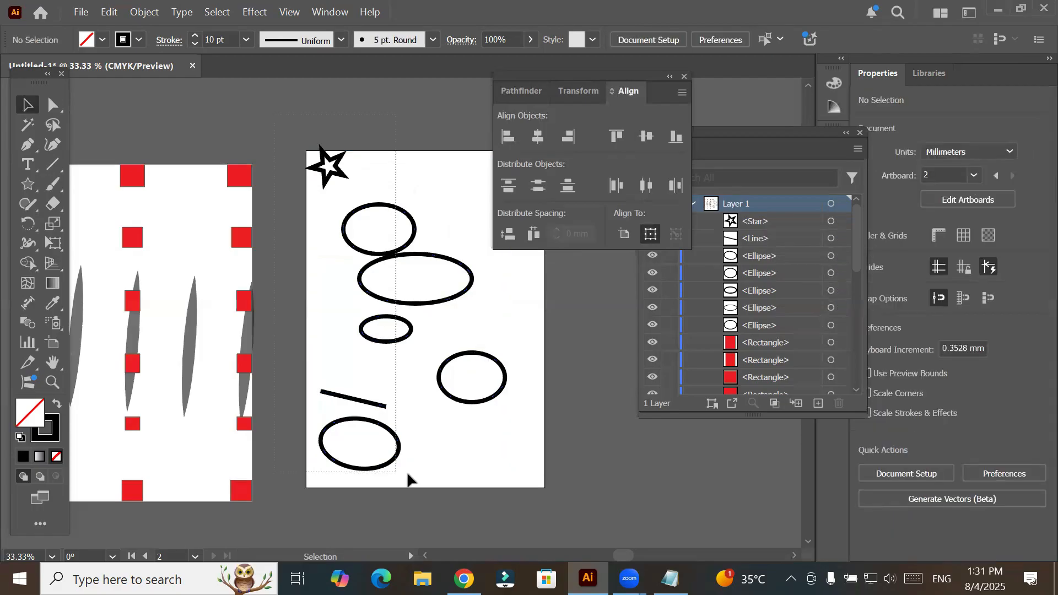
{"action": "scroll", "coordinate": [606, 454], "scroll_direction": "down", "scroll_amount": 1}
{"action": "scroll", "coordinate": [564, 461], "scroll_direction": "down", "scroll_amount": 1}
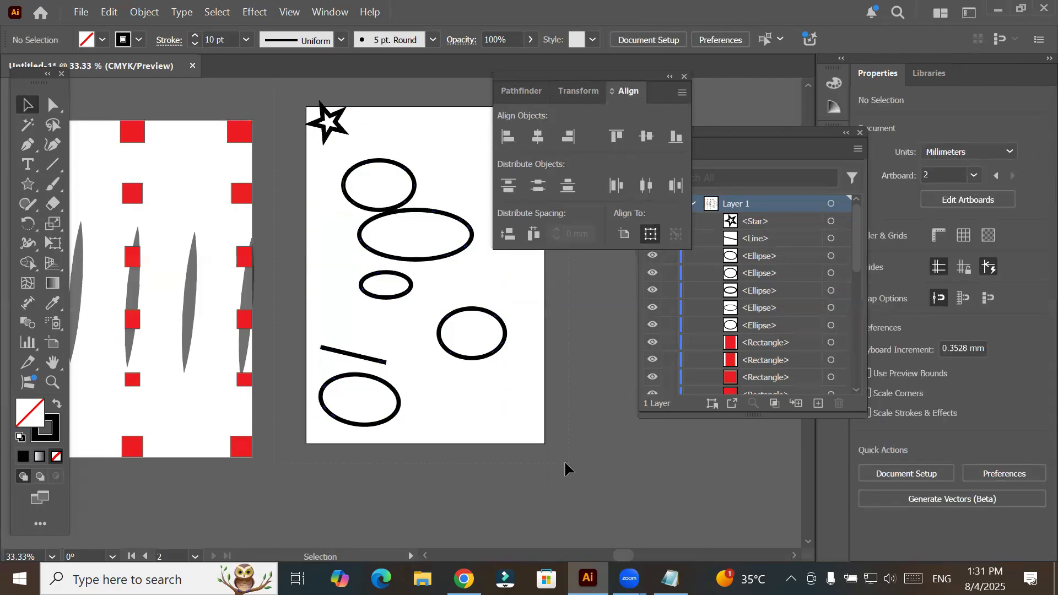
{"action": "key", "text": "ctrl+alt+a"}
{"action": "left_click", "coordinate": [677, 229]}
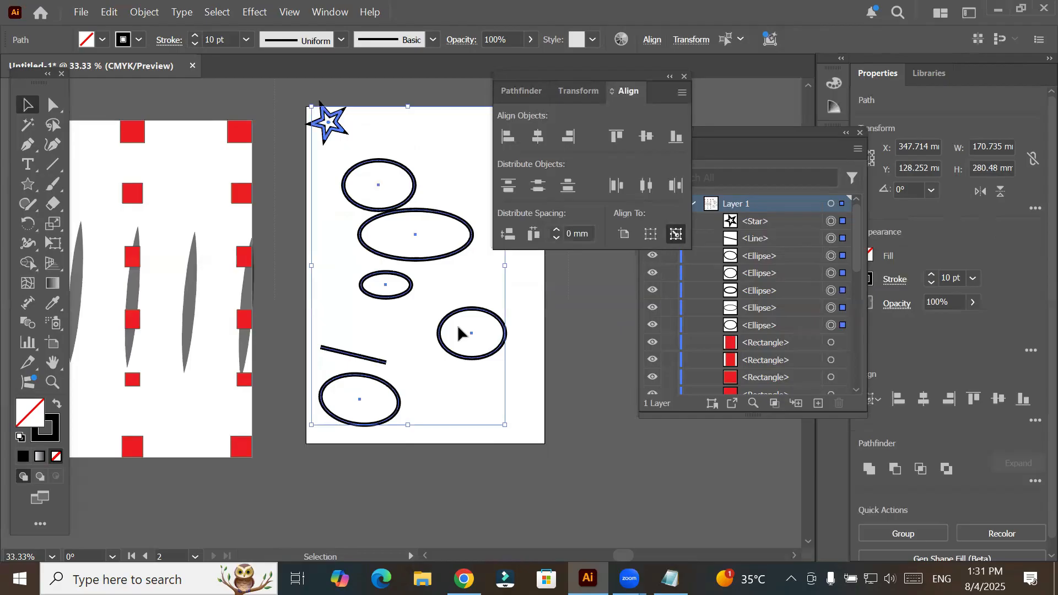
{"action": "left_click", "coordinate": [449, 353]}
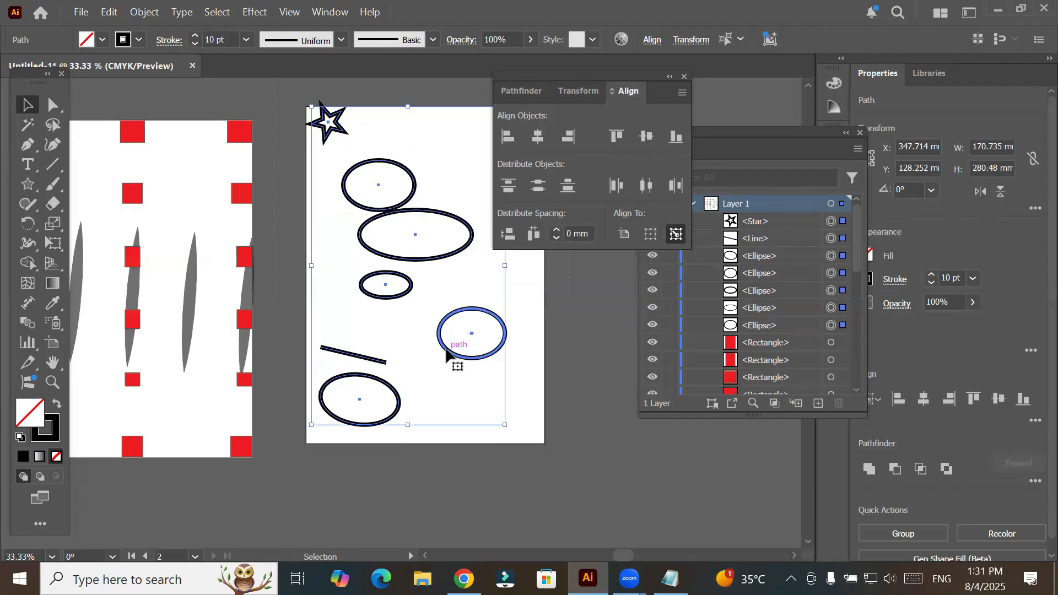
- Try bottom-aligning and horizontally centering the shapes on the fourth key ellipse, and undo both alignments
{"action": "left_click", "coordinate": [671, 142]}
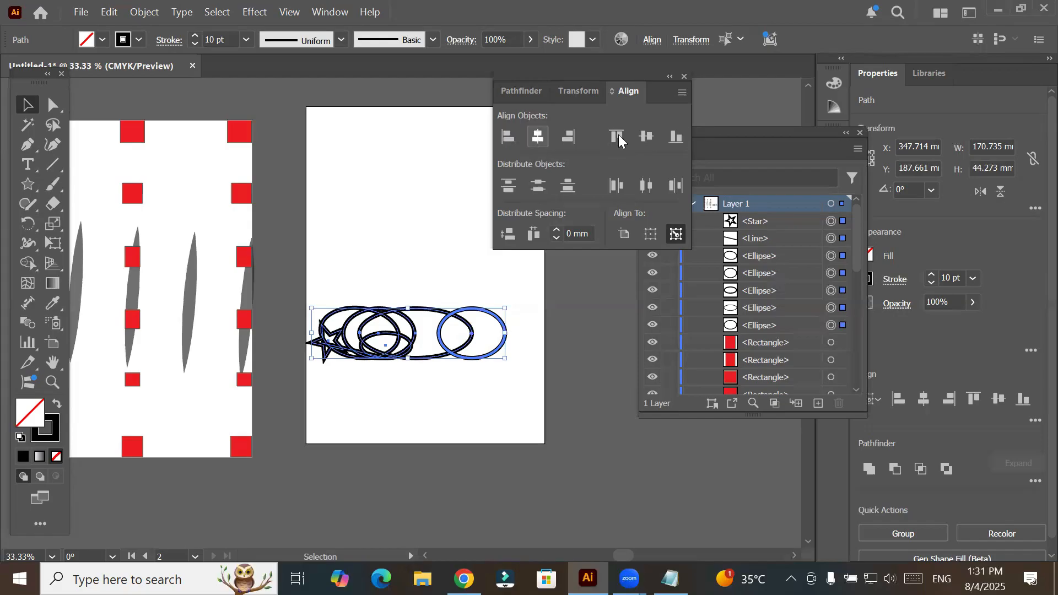
{"action": "left_click", "coordinate": [538, 137]}
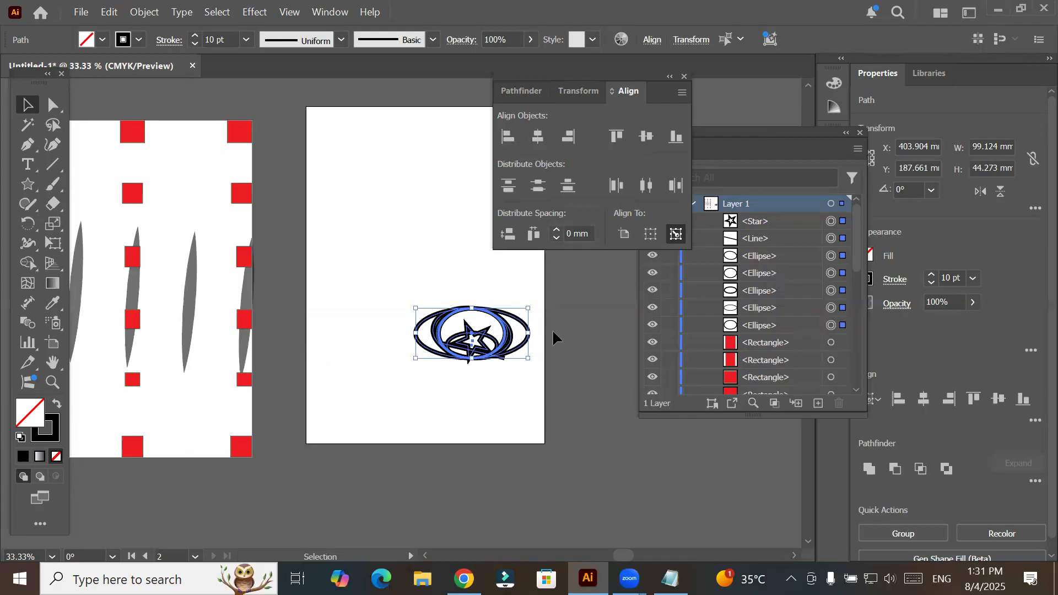
{"action": "scroll", "coordinate": [554, 327], "scroll_direction": "up", "scroll_amount": 3}
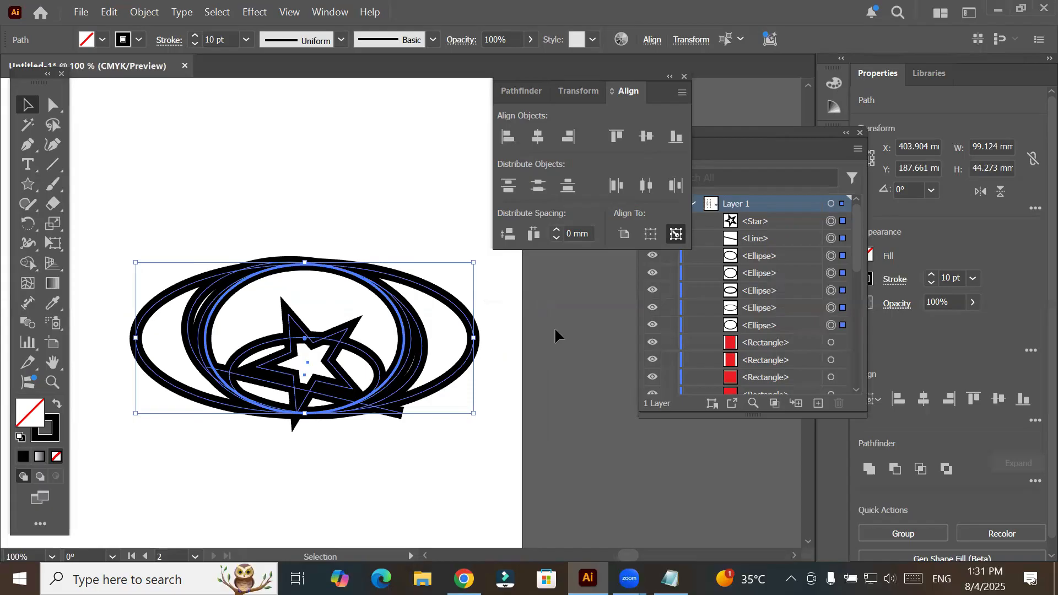
{"action": "key", "text": "ctrl+z"}
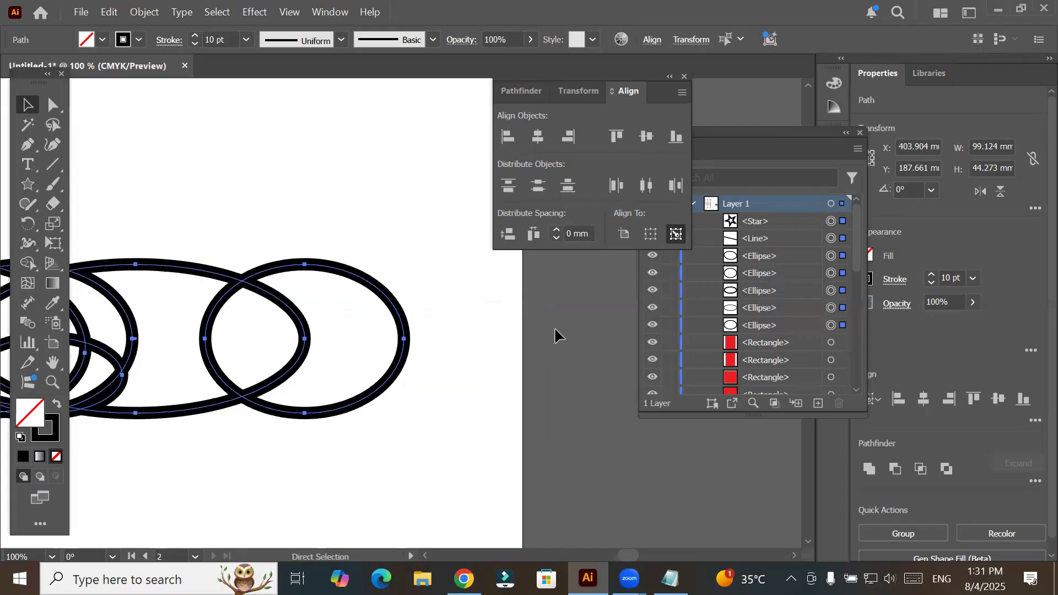
{"action": "key", "text": "ctrl+z"}
{"action": "key", "text": "ctrl+z"}
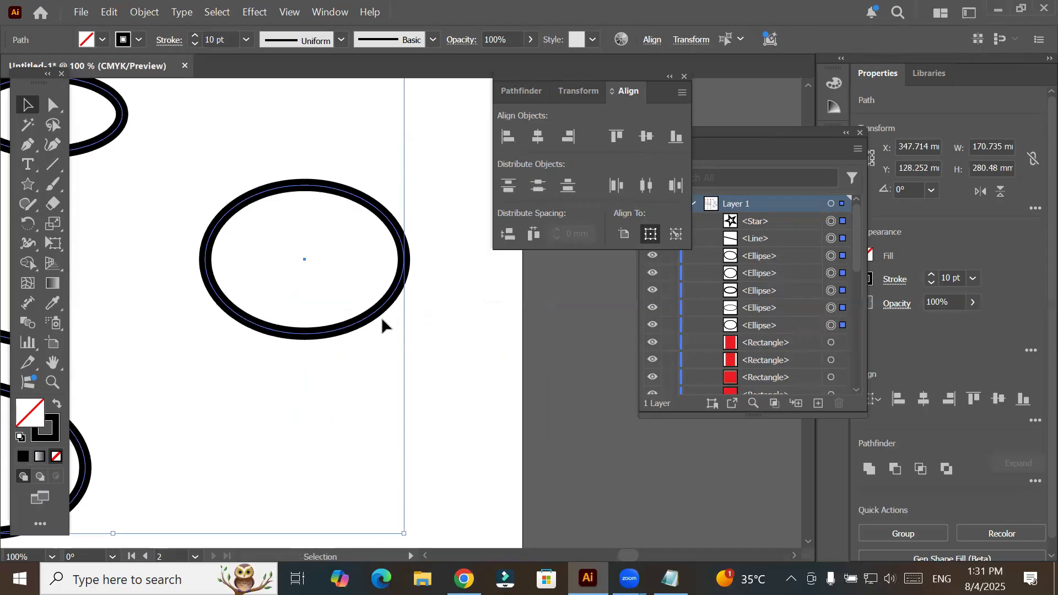
- Set the fourth ellipse as the key object, try Vertical Distribute Top on the selected shapes, and undo it
{"action": "scroll", "coordinate": [383, 326], "scroll_direction": "down", "scroll_amount": 3}
{"action": "scroll", "coordinate": [382, 325], "scroll_direction": "down", "scroll_amount": 1}
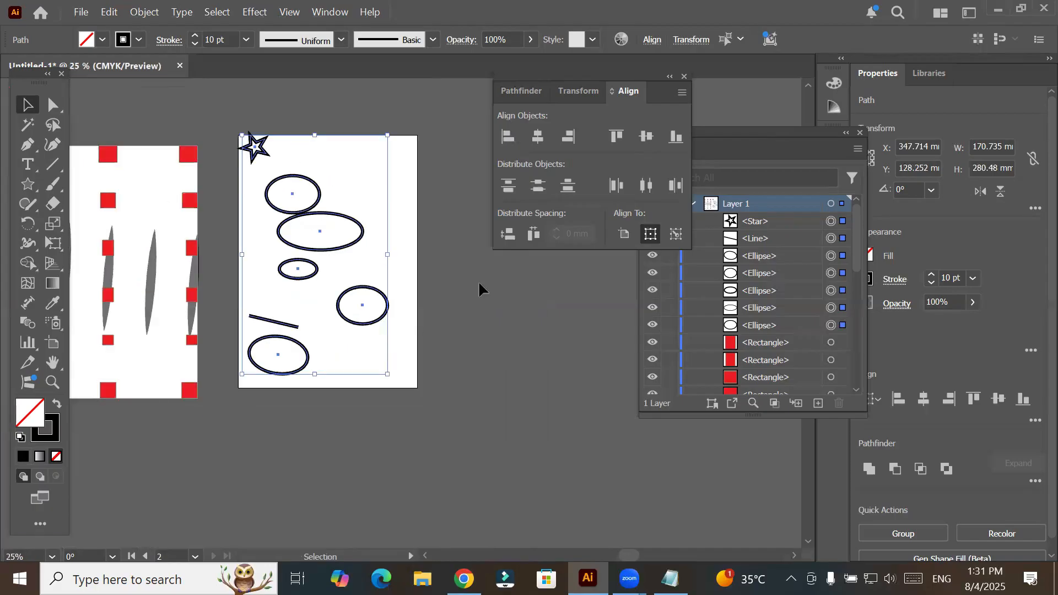
{"action": "left_click", "coordinate": [538, 136]}
{"action": "left_click", "coordinate": [677, 235]}
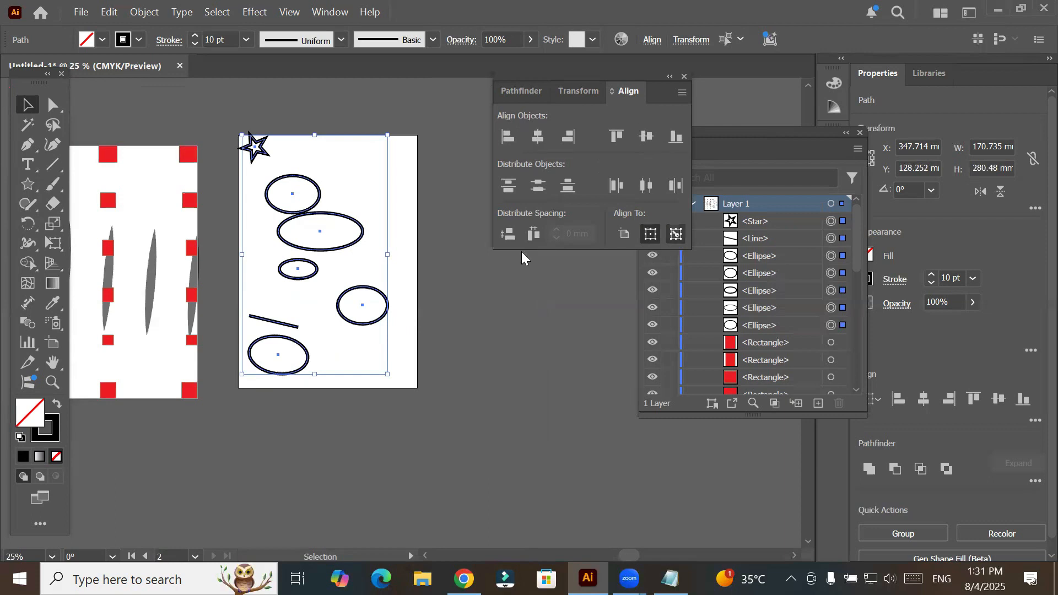
{"action": "left_click", "coordinate": [366, 324]}
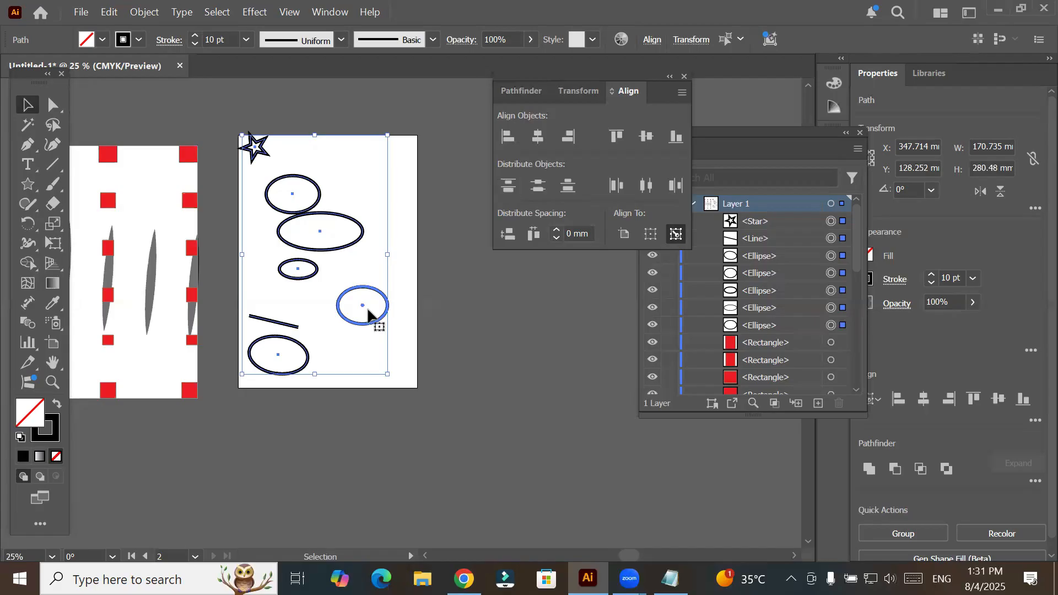
{"action": "left_click", "coordinate": [509, 185]}
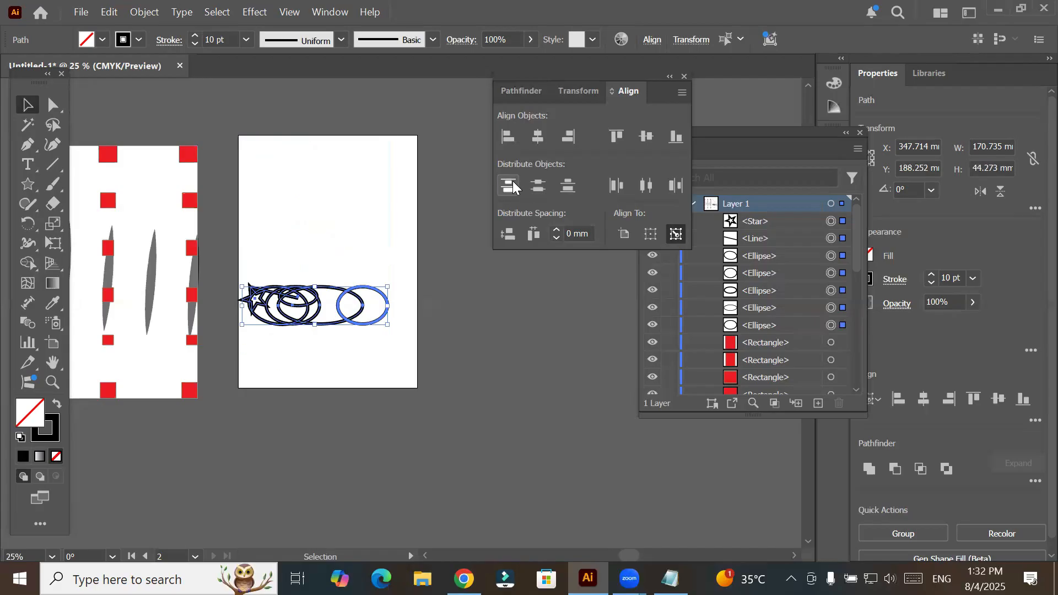
{"action": "key", "text": "ctrl+z"}
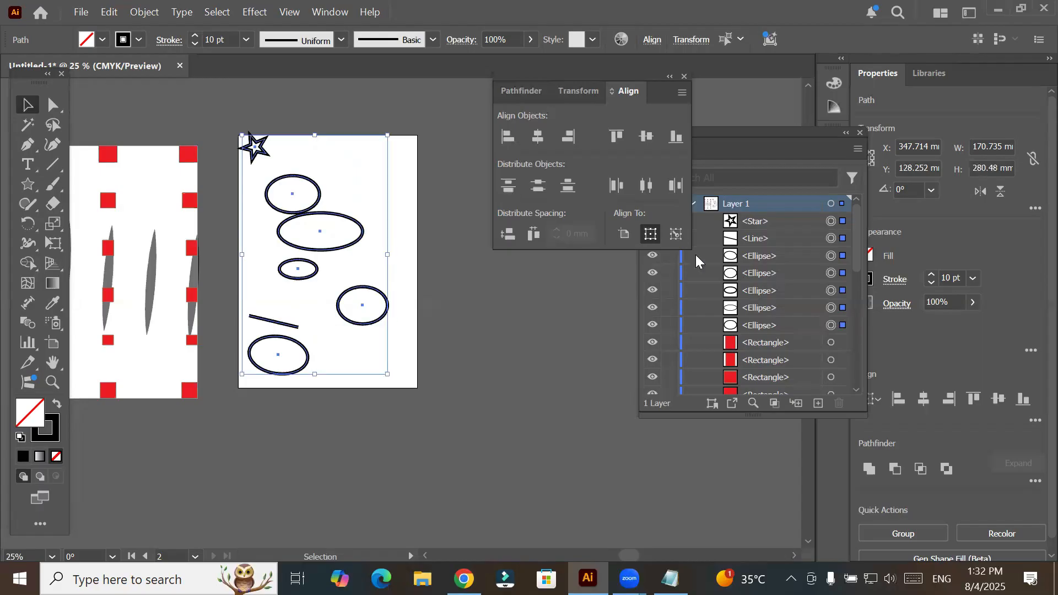
- Set the fourth ellipse as the key object again, try Horizontal Distribute Left on the shapes, and undo it
{"action": "left_click", "coordinate": [678, 234]}
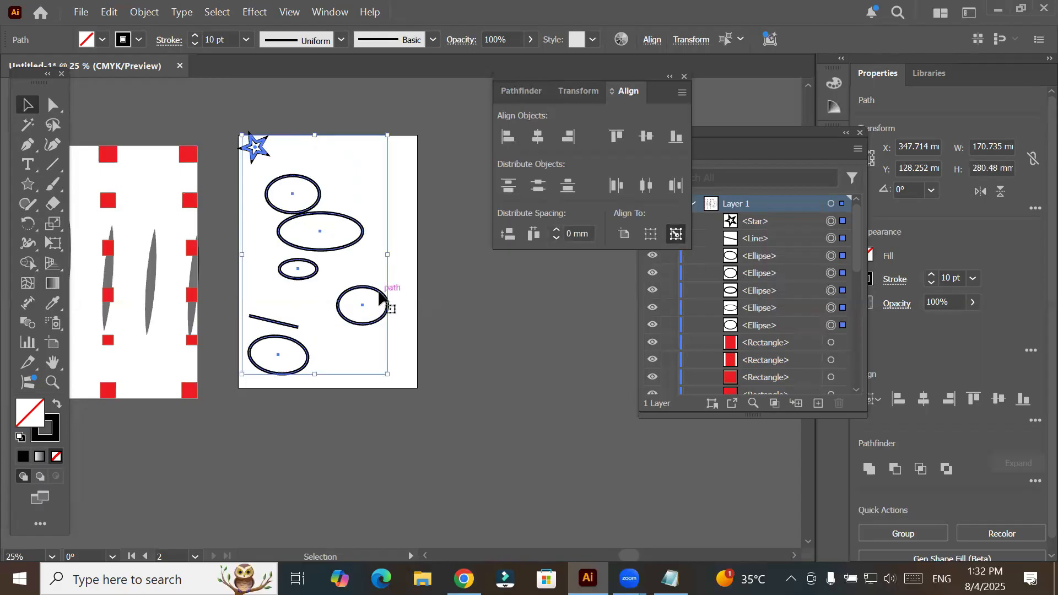
{"action": "left_click", "coordinate": [380, 298]}
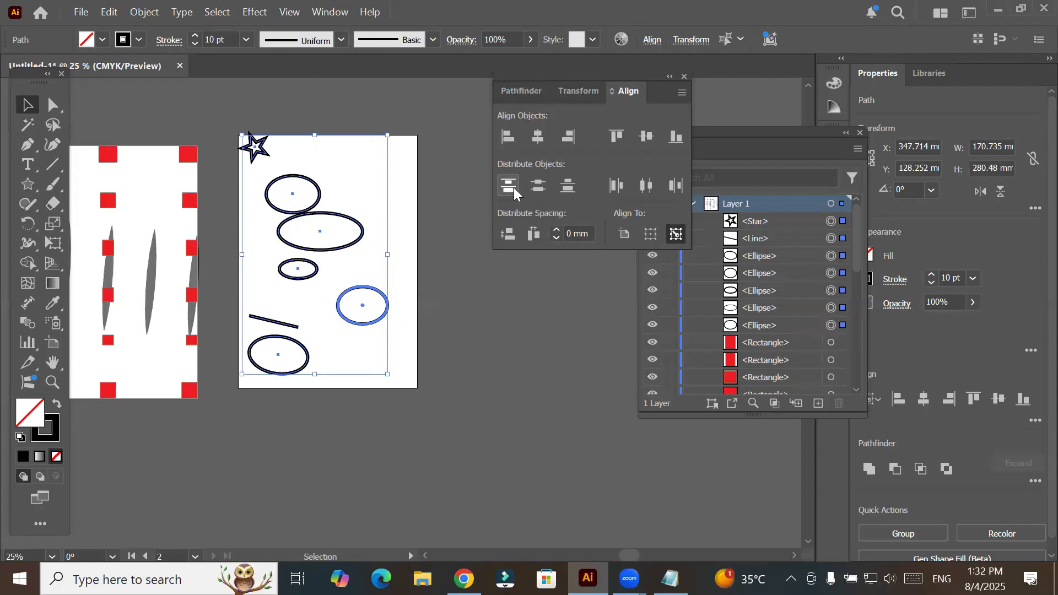
{"action": "left_click", "coordinate": [617, 188]}
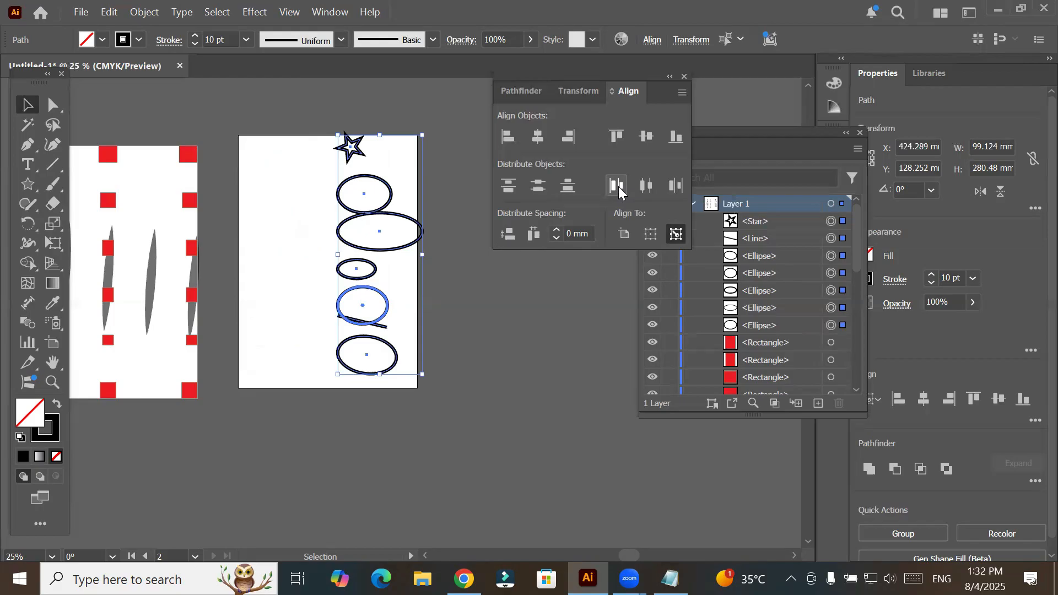
{"action": "key", "text": "ctrl+z"}
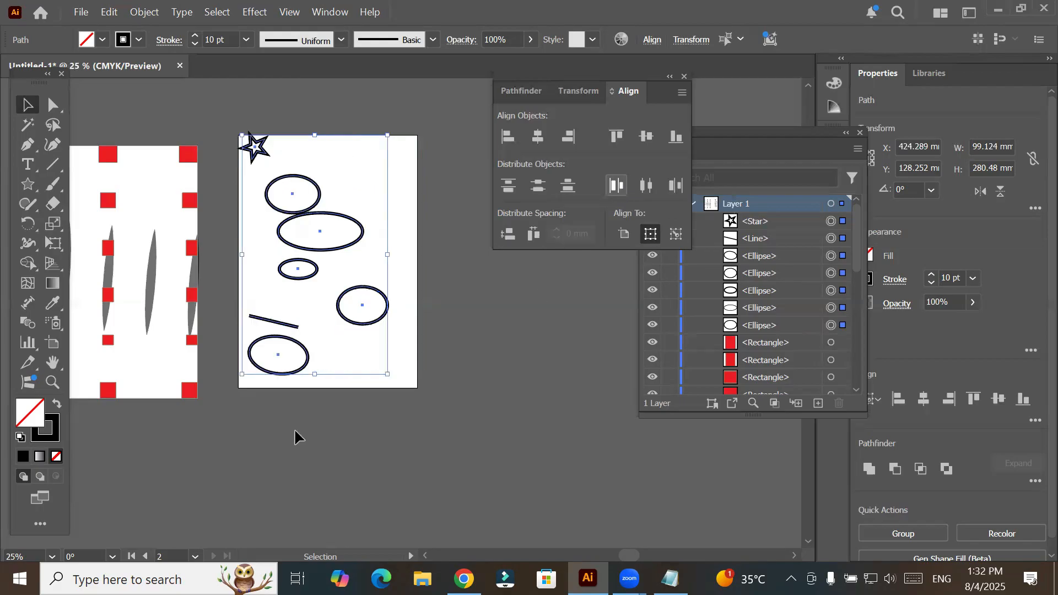
- Delete the star, the line and all five ellipses from the second artboard
{"action": "left_click", "coordinate": [468, 373]}
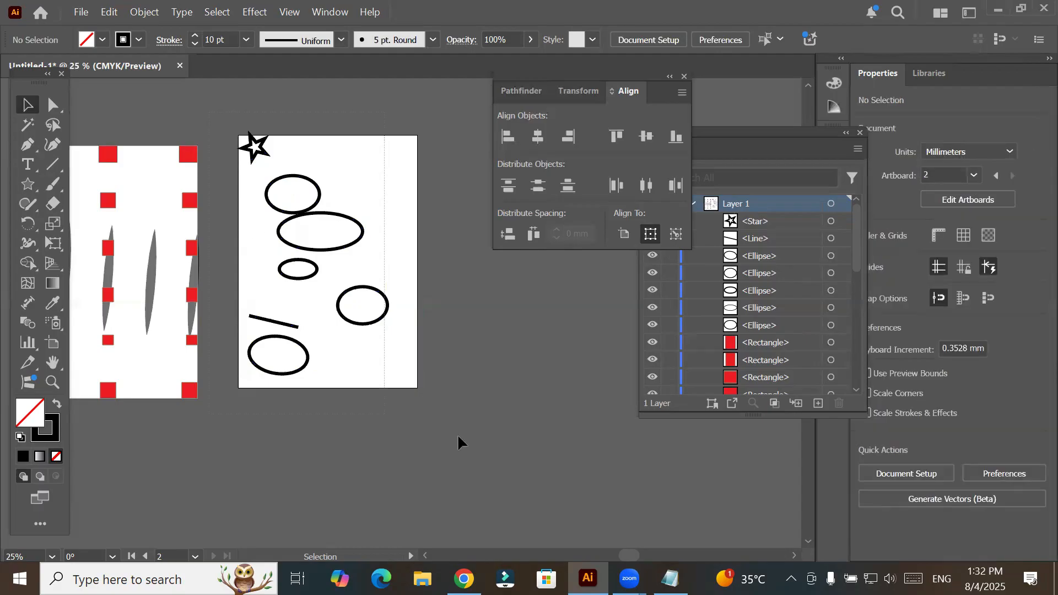
{"action": "key", "text": "ctrl+alt+a"}
{"action": "key", "text": "Delete"}
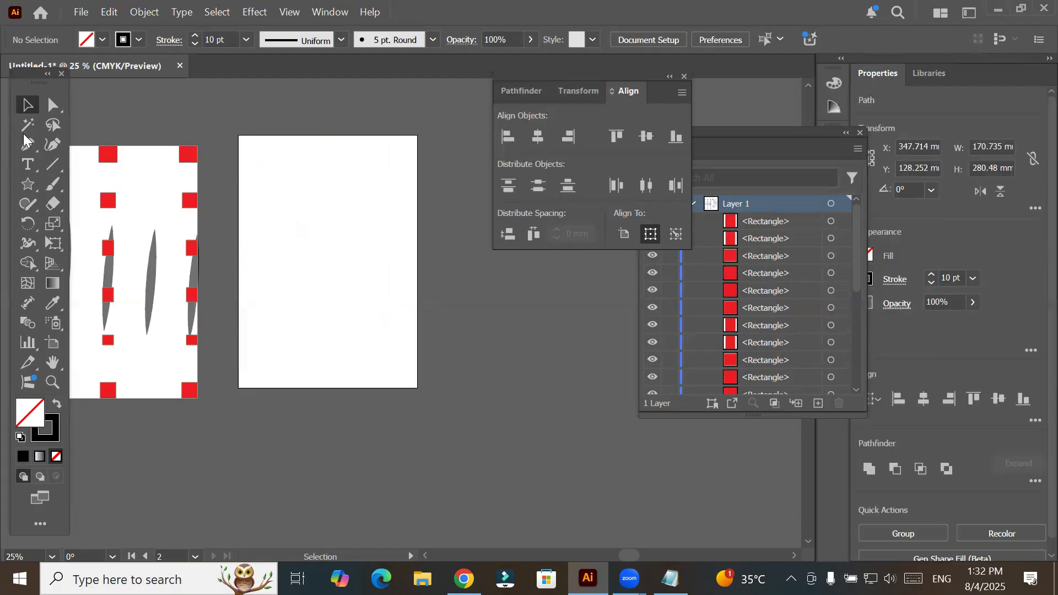
- Add the text "Admission form" near the top of the empty second artboard
{"action": "left_click", "coordinate": [26, 164]}
{"action": "left_click", "coordinate": [267, 153]}
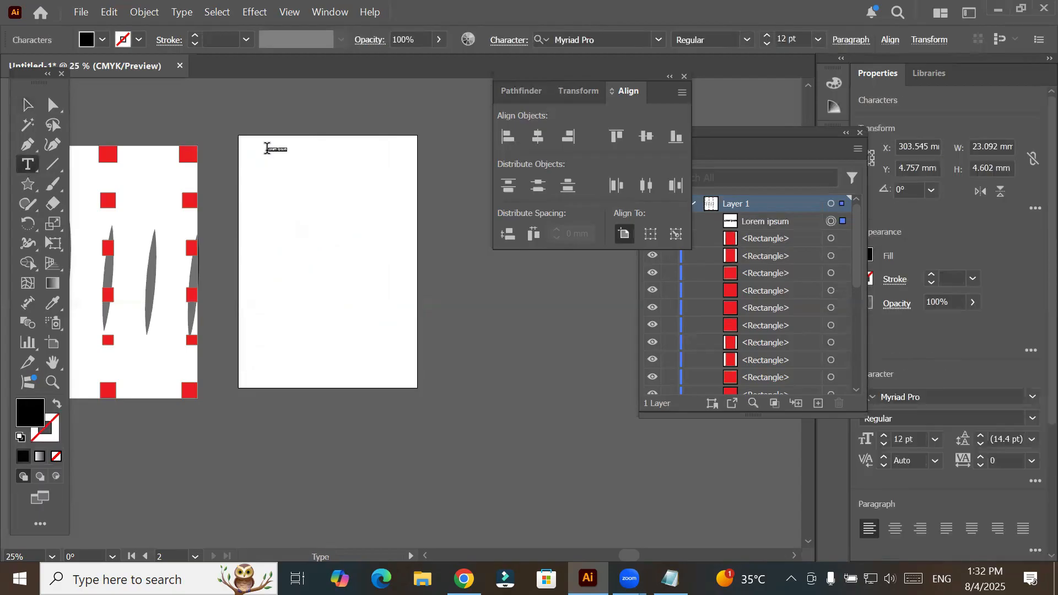
{"action": "type", "text": "Admission form"}
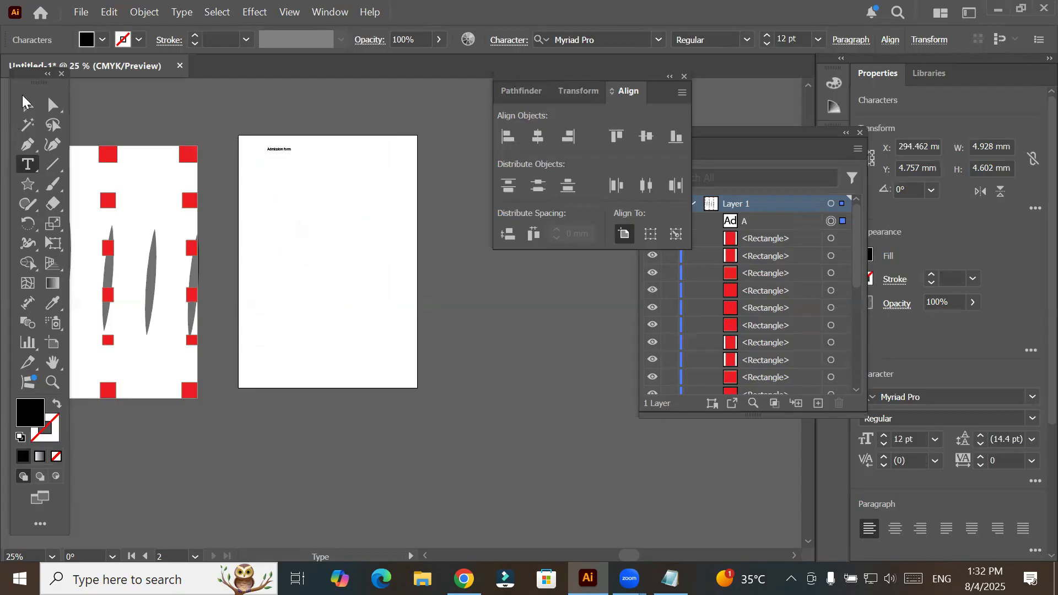
- Enlarge the "Admission form" text to about 149 mm wide and move it to the upper middle of the second artboard
{"action": "key", "text": "Escape"}
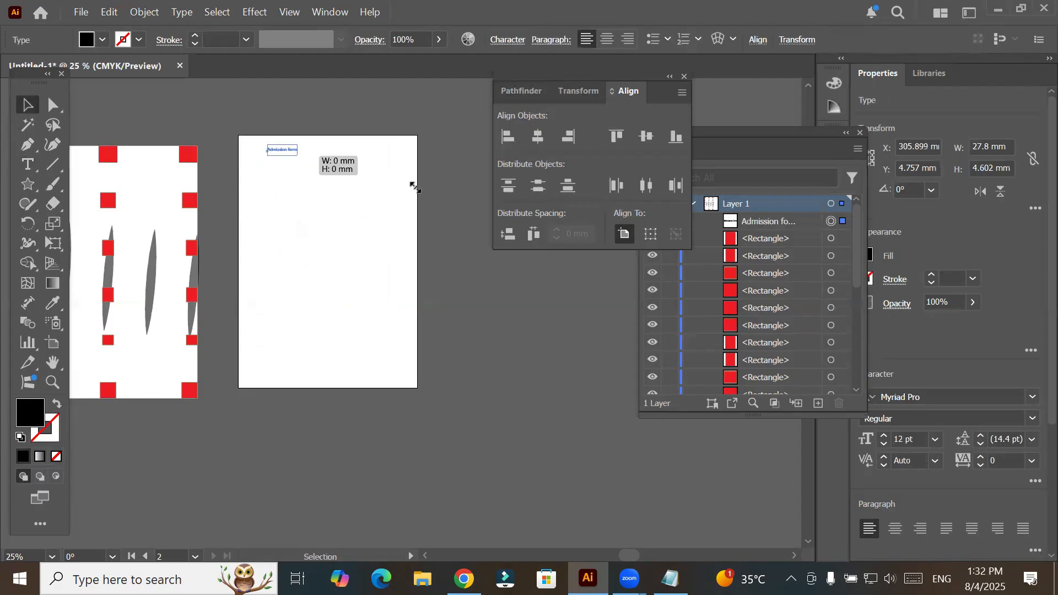
{"action": "left_click_drag", "start_coordinate": [404, 182], "coordinate": [364, 163]}
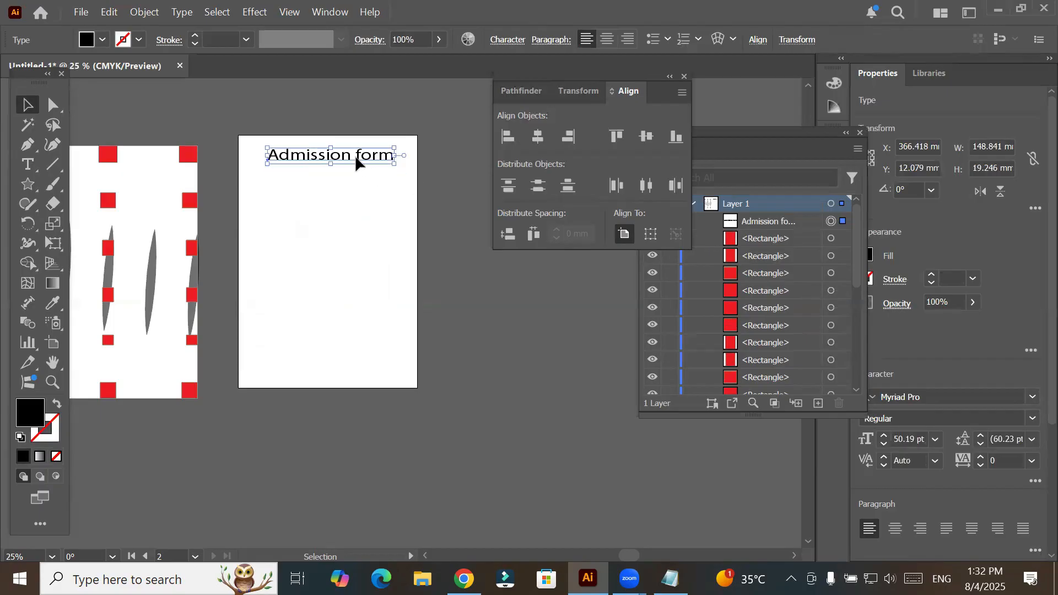
{"action": "left_click_drag", "start_coordinate": [356, 157], "coordinate": [304, 158]}
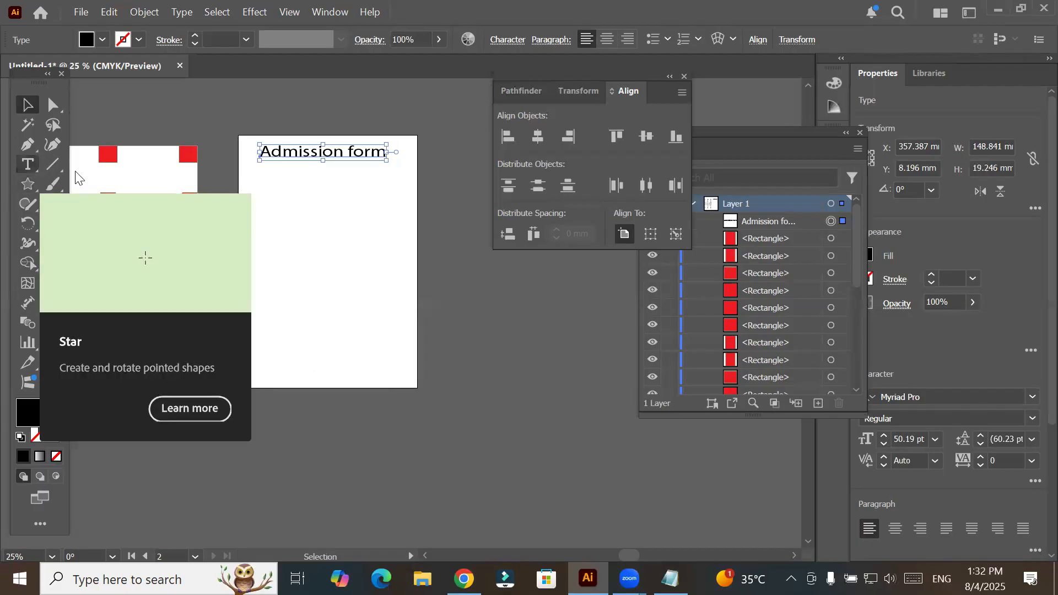
- Add a 12 pt text label reading "Name" below the start of the "Admission form" heading
{"action": "left_click_drag", "start_coordinate": [257, 185], "coordinate": [341, 210]}
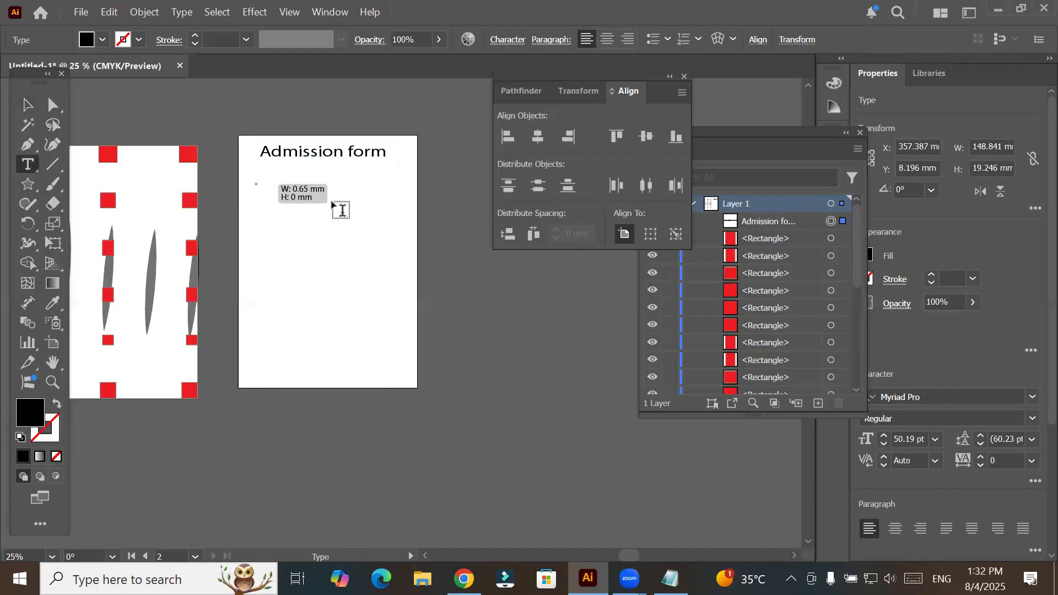
{"action": "type", "text": "NAme"}
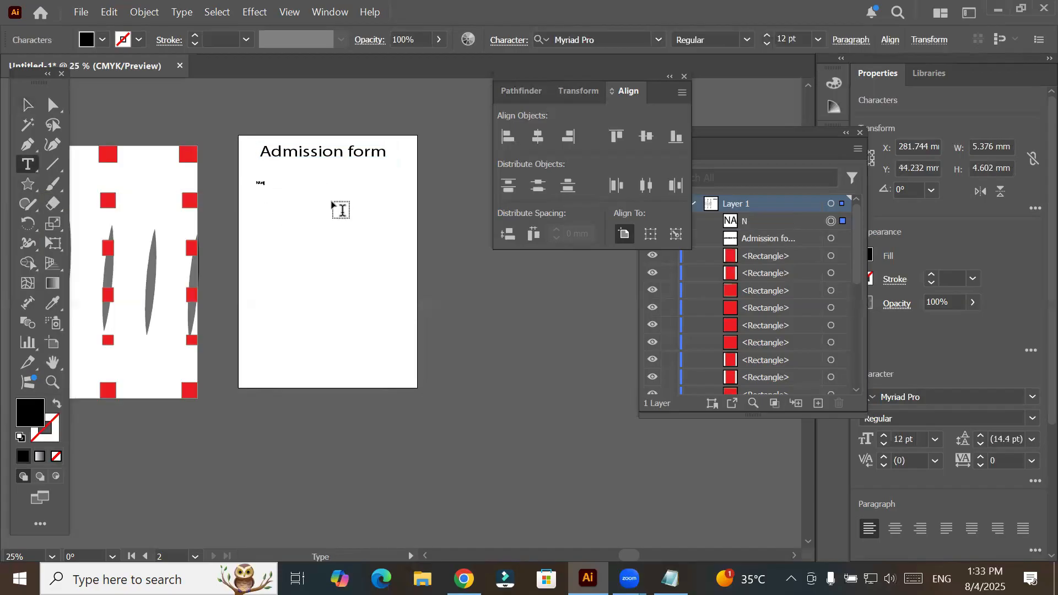
{"action": "scroll", "coordinate": [260, 166], "scroll_direction": "up", "scroll_amount": 1}
{"action": "scroll", "coordinate": [287, 248], "scroll_direction": "up", "scroll_amount": 1}
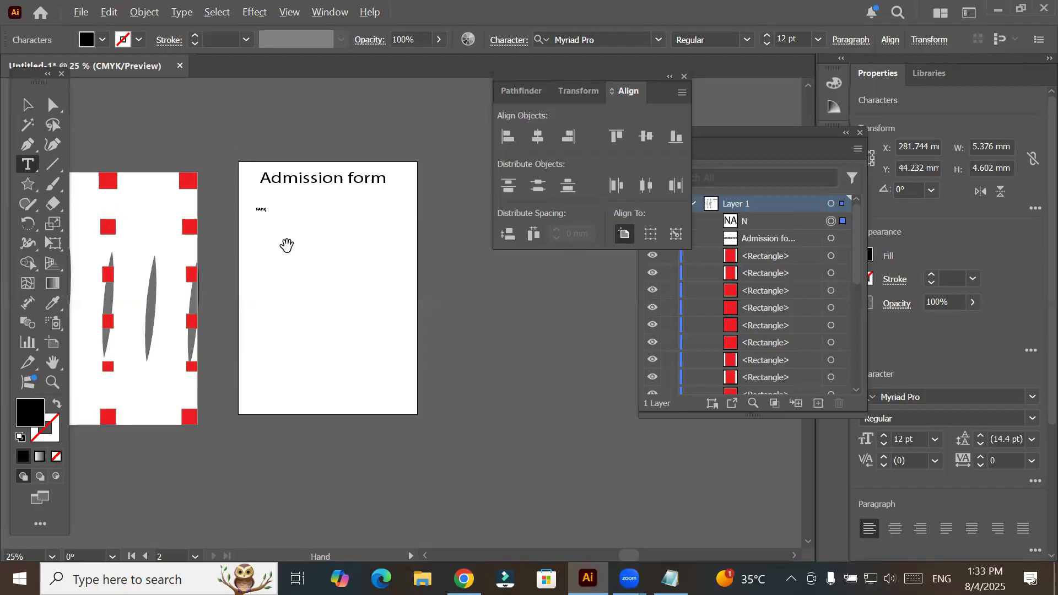
{"action": "scroll", "coordinate": [287, 246], "scroll_direction": "up", "scroll_amount": 2}
{"action": "scroll", "coordinate": [285, 245], "scroll_direction": "up", "scroll_amount": 1}
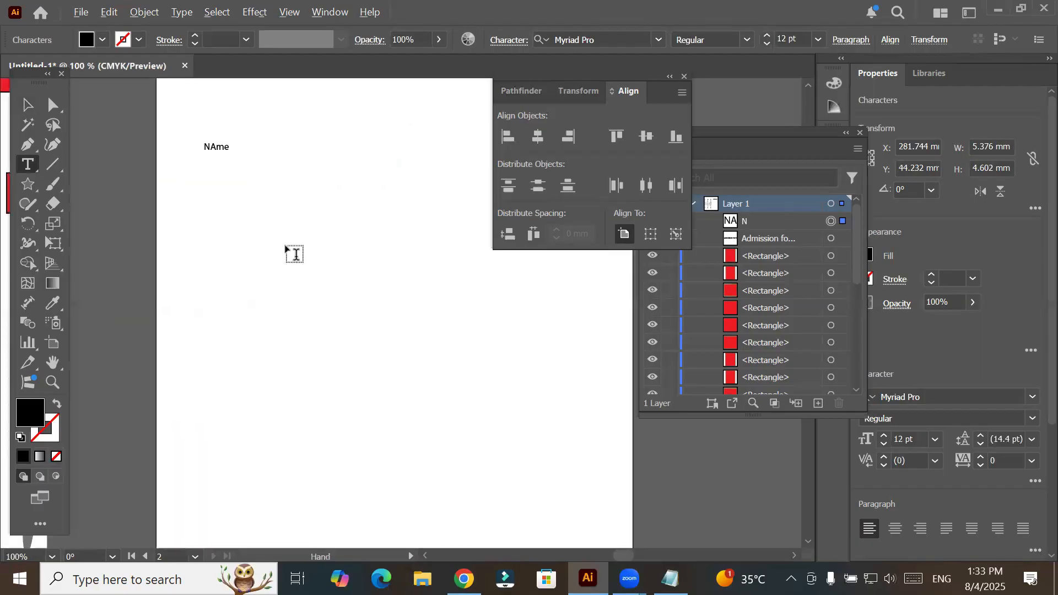
{"action": "scroll", "coordinate": [287, 246], "scroll_direction": "down", "scroll_amount": 1}
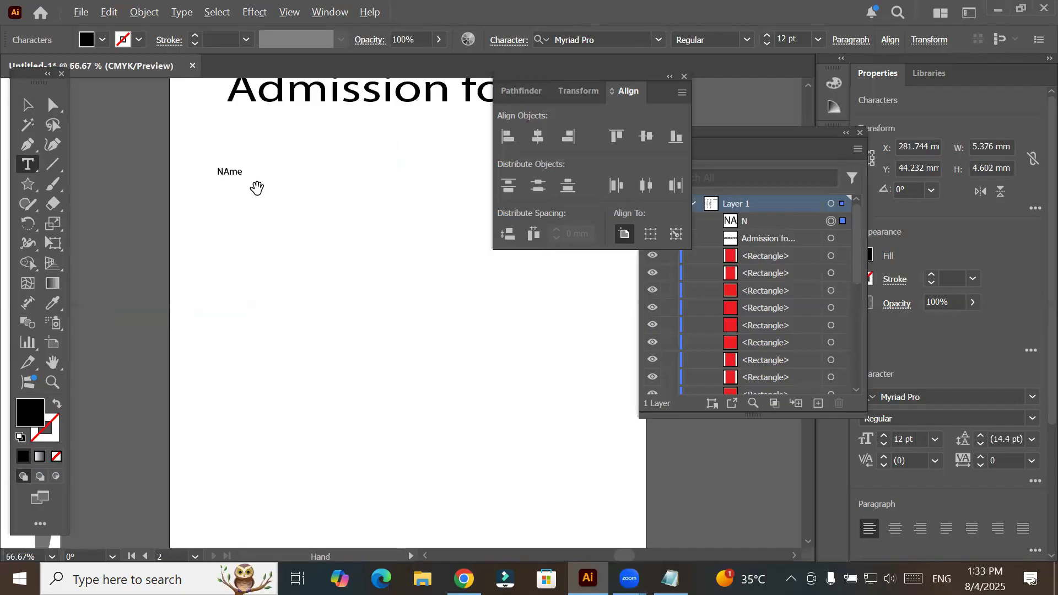
{"action": "scroll", "coordinate": [231, 166], "scroll_direction": "up", "scroll_amount": 2}
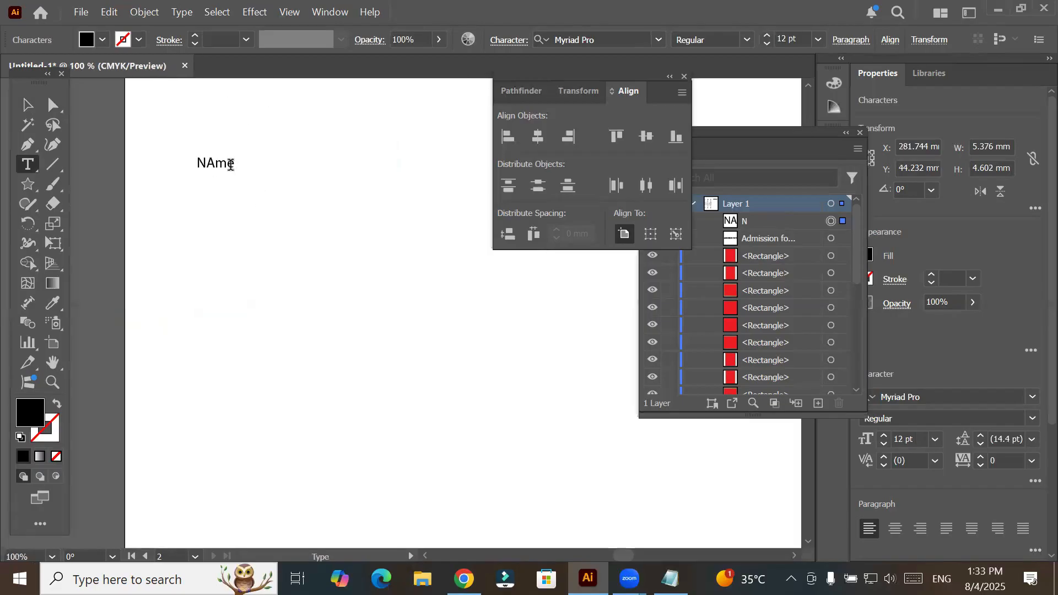
{"action": "double_click", "coordinate": [220, 165]}
{"action": "key", "text": "Right"}
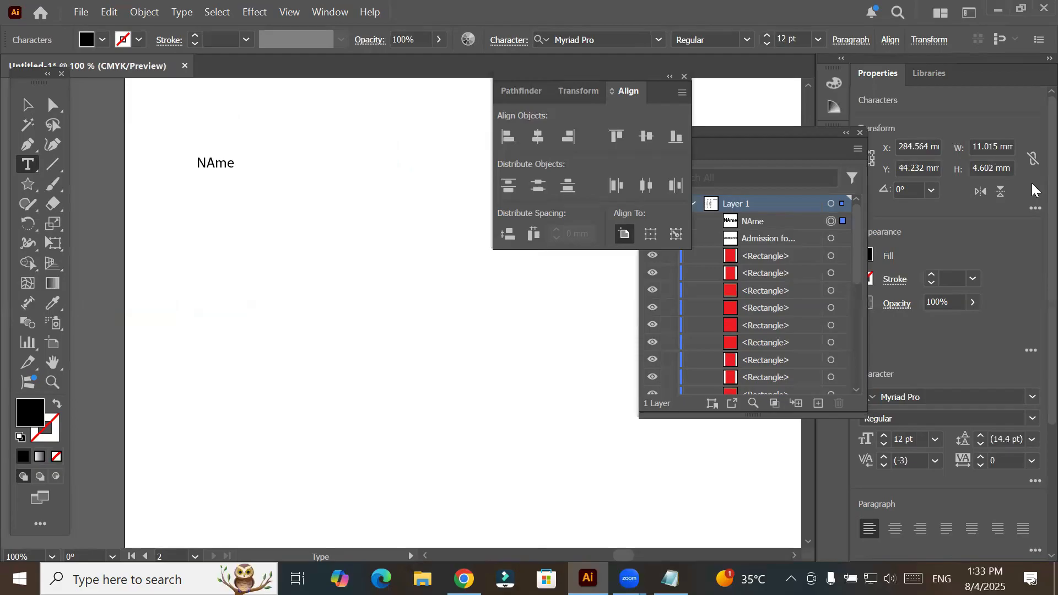
{"action": "key", "text": "Left"}
{"action": "key", "text": "Left"}
{"action": "key", "text": "BackSpace"}
{"action": "type", "text": "a"}
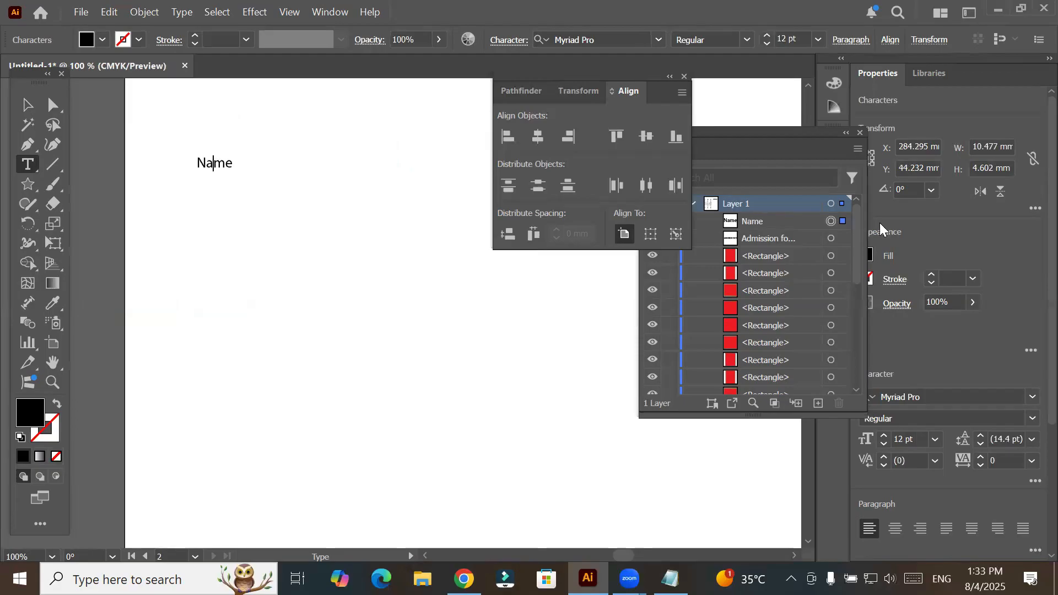
{"action": "key", "text": "Escape"}
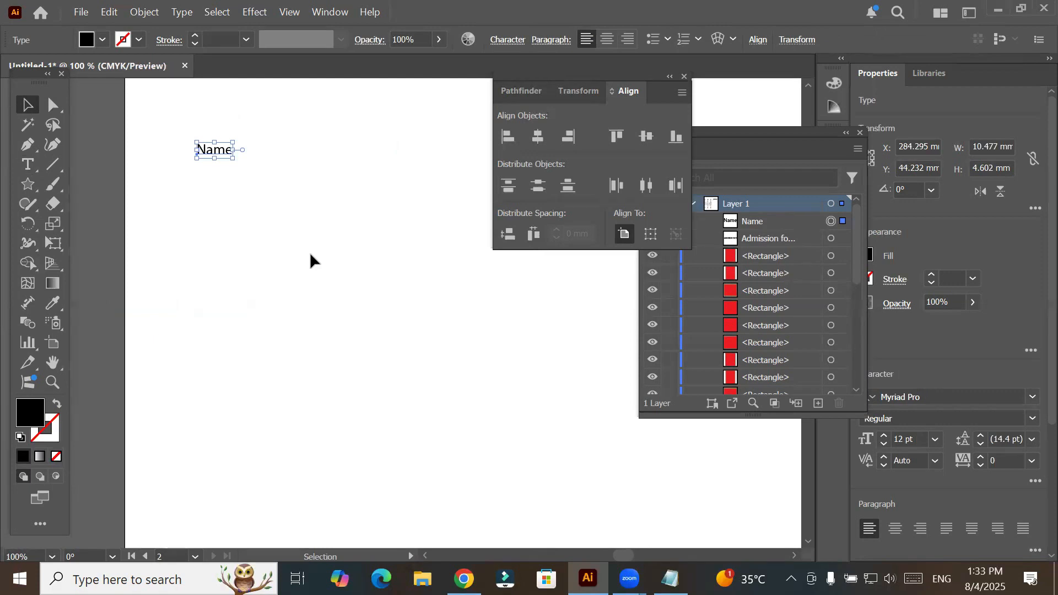
- Draw a square of about 5.7 mm just to the right of the "Name" label
{"action": "scroll", "coordinate": [311, 253], "scroll_direction": "down", "scroll_amount": 1}
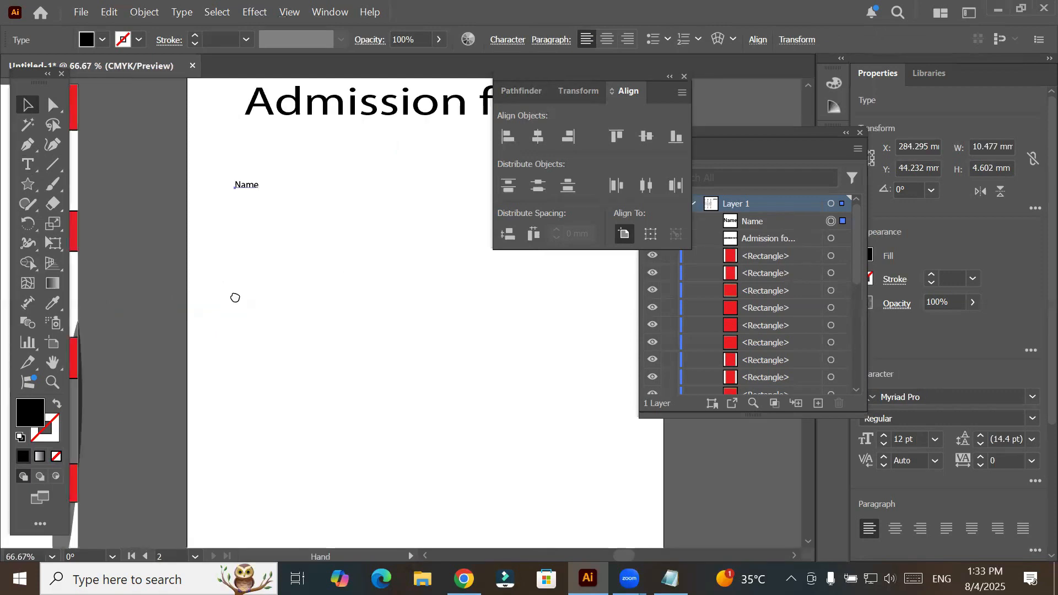
{"action": "left_click_drag", "start_coordinate": [372, 277], "coordinate": [256, 296]}
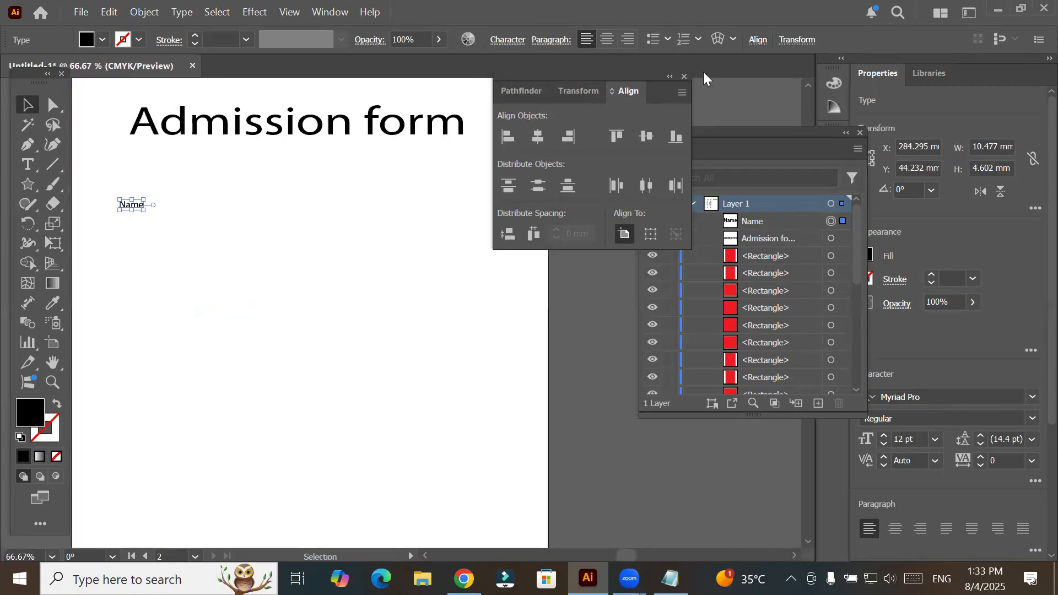
{"action": "left_click_drag", "start_coordinate": [592, 78], "coordinate": [686, 77]}
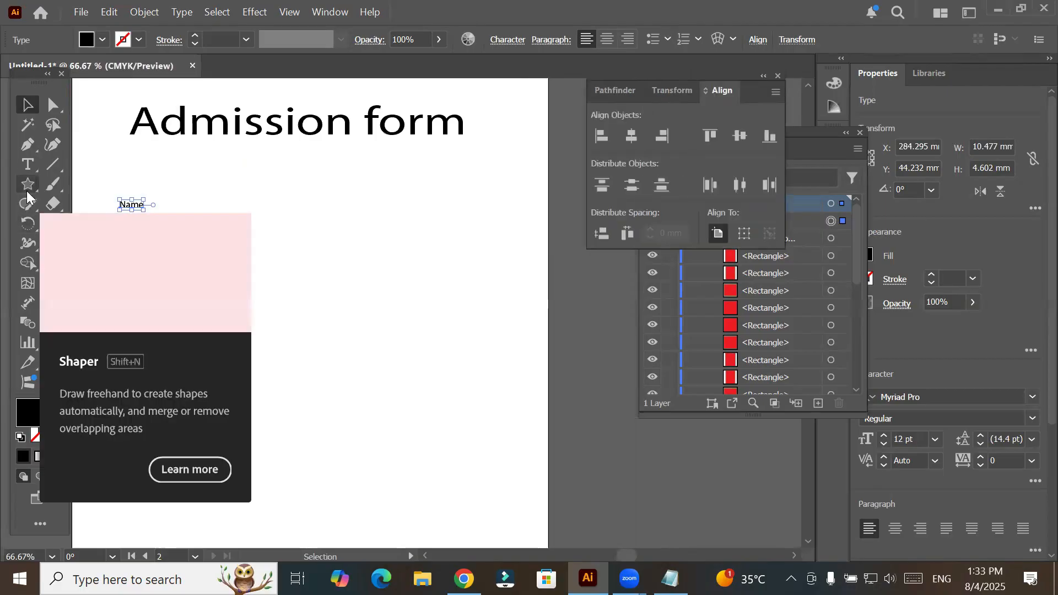
{"action": "left_click", "coordinate": [26, 191]}
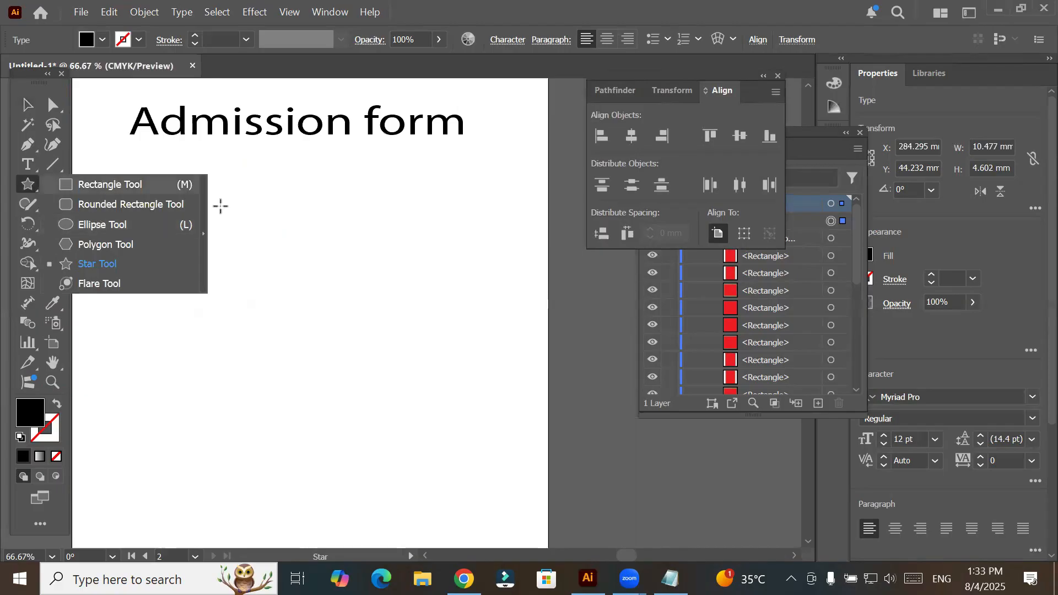
{"action": "key", "text": "m"}
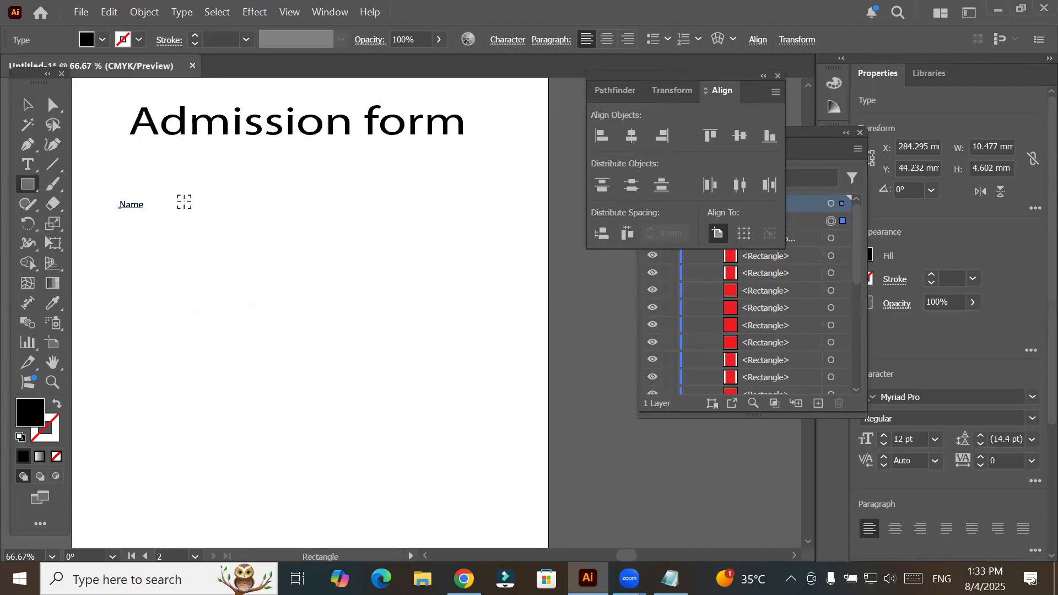
{"action": "scroll", "coordinate": [185, 202], "scroll_direction": "up", "scroll_amount": 1}
{"action": "left_click_drag", "start_coordinate": [154, 198], "coordinate": [173, 219]}
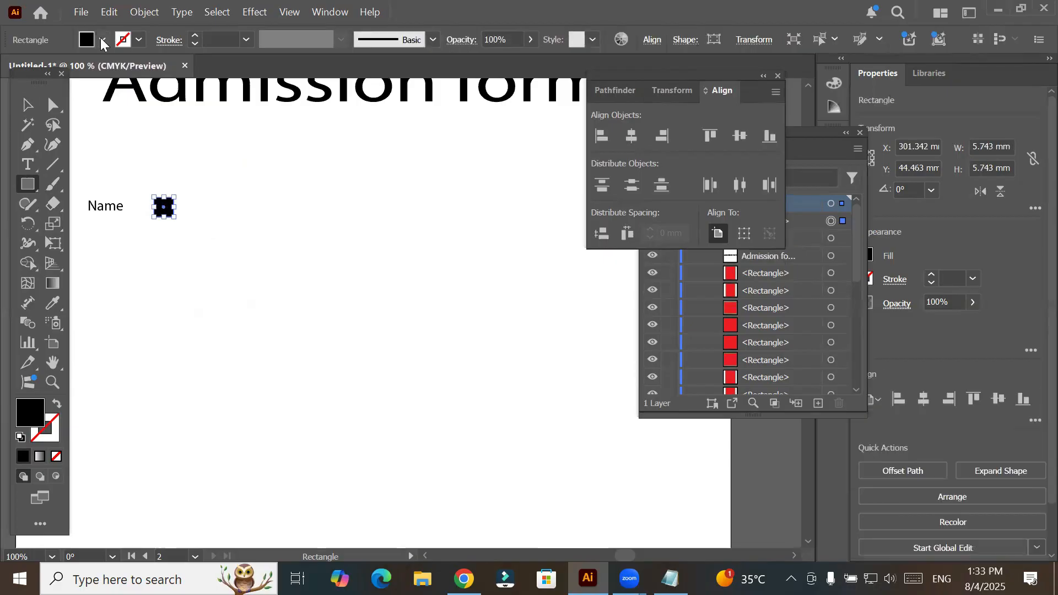
- Remove the small square's fill and give it a 1 pt black stroke
{"action": "left_click", "coordinate": [86, 39]}
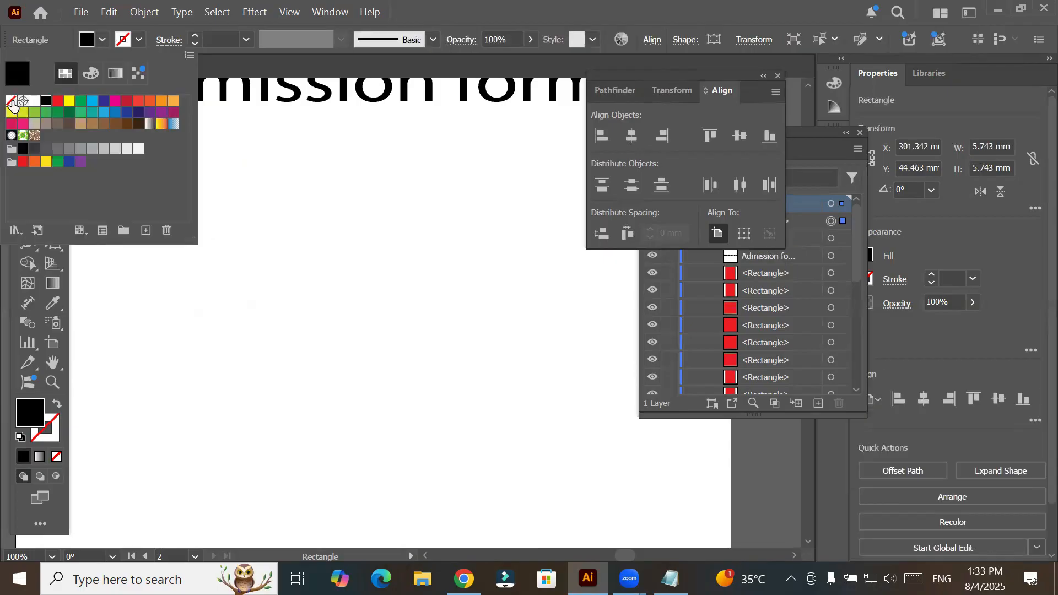
{"action": "left_click", "coordinate": [12, 101]}
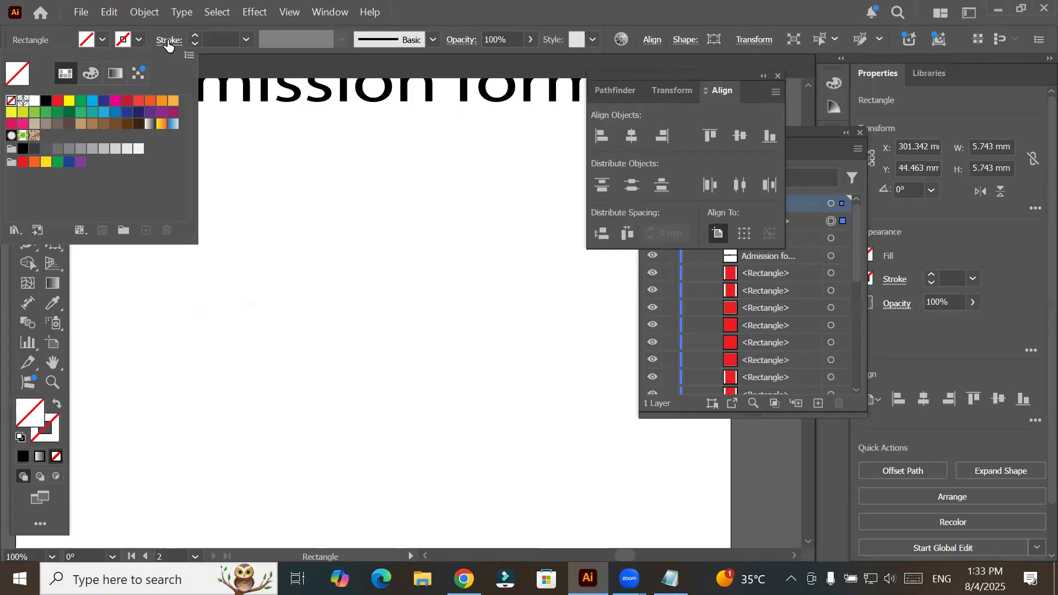
{"action": "left_click", "coordinate": [195, 36]}
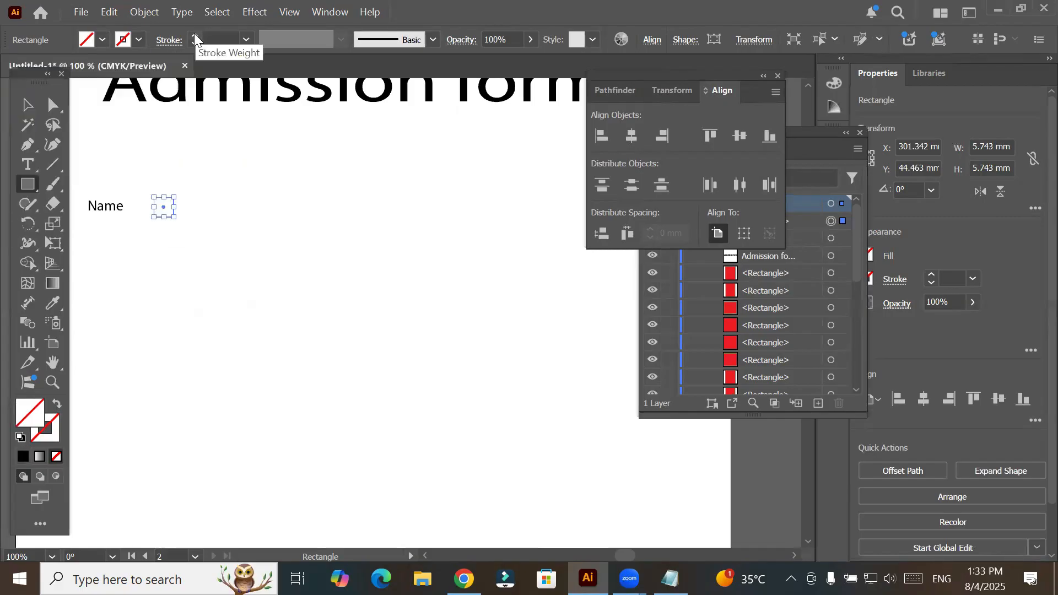
{"action": "left_click", "coordinate": [194, 36]}
{"action": "left_click", "coordinate": [194, 35]}
{"action": "left_click", "coordinate": [194, 35]}
{"action": "left_click", "coordinate": [194, 35]}
{"action": "left_click", "coordinate": [29, 107]}
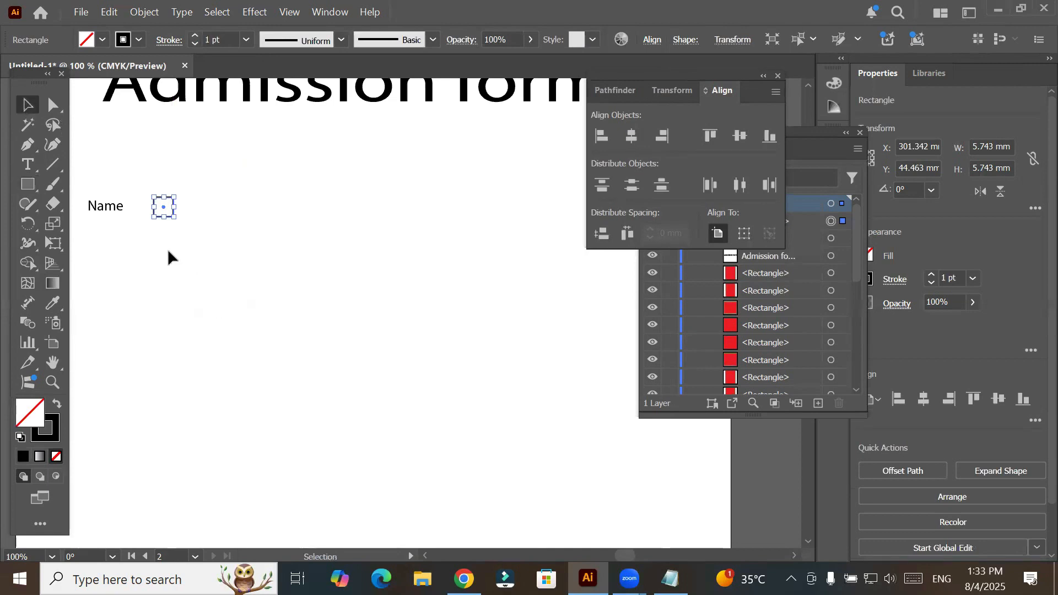
- Duplicate the outlined square four times to its right, forming a loosely spaced row after the "Name" label
{"action": "left_click", "coordinate": [170, 221]}
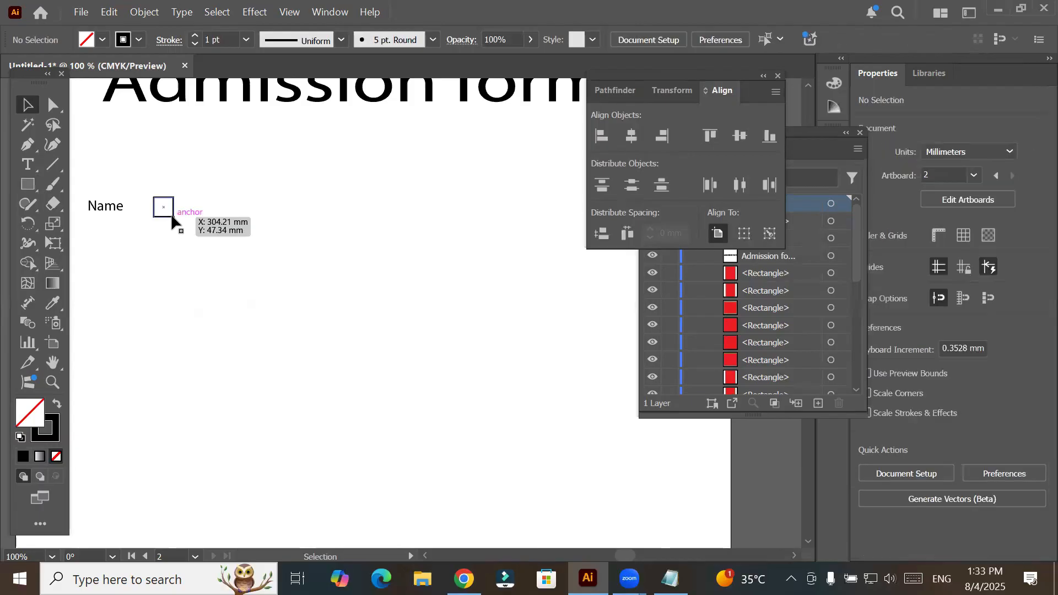
{"action": "left_click_drag", "start_coordinate": [172, 217], "coordinate": [206, 219]}
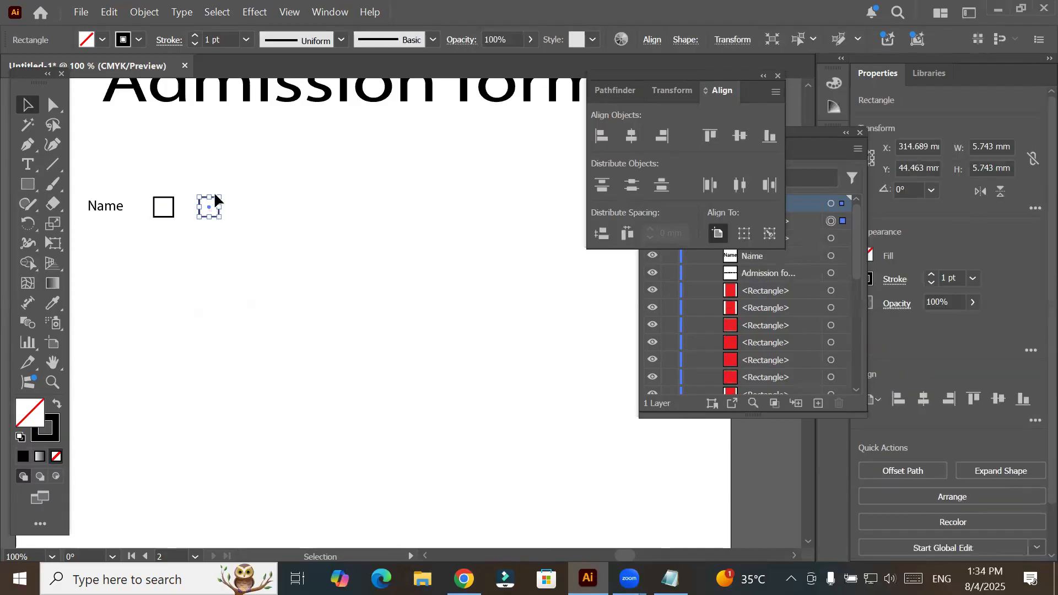
{"action": "scroll", "coordinate": [216, 220], "scroll_direction": "up", "scroll_amount": 1}
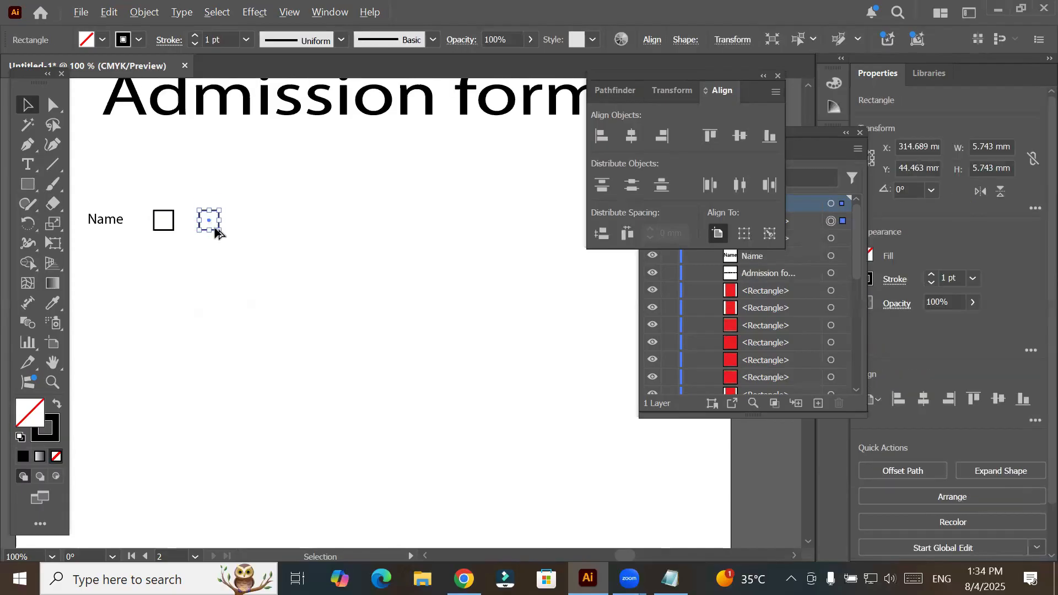
{"action": "scroll", "coordinate": [218, 225], "scroll_direction": "up", "scroll_amount": 1}
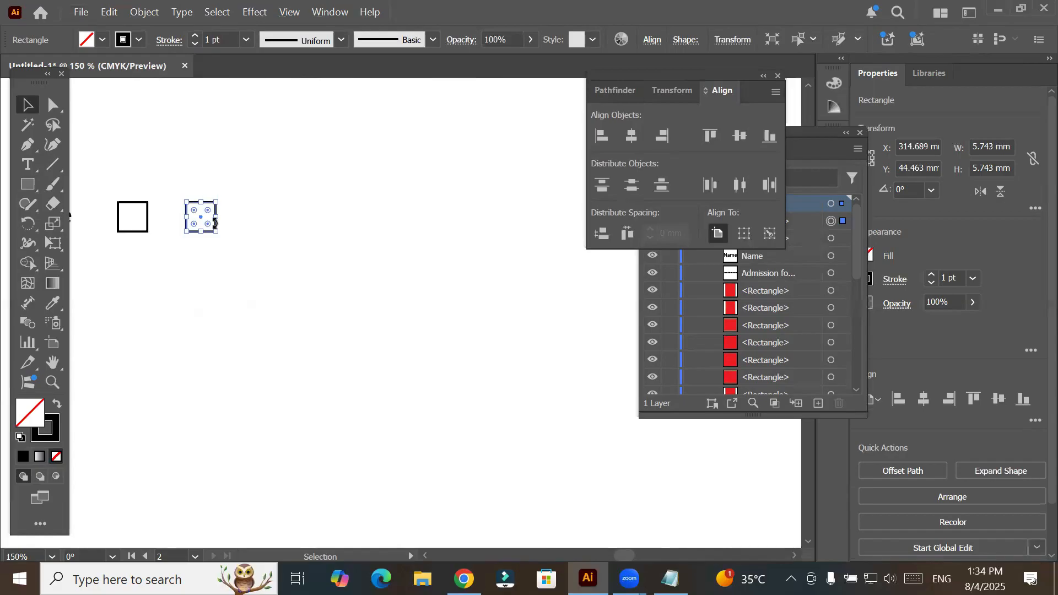
{"action": "left_click_drag", "start_coordinate": [216, 226], "coordinate": [399, 230]}
{"action": "scroll", "coordinate": [399, 229], "scroll_direction": "up", "scroll_amount": 1}
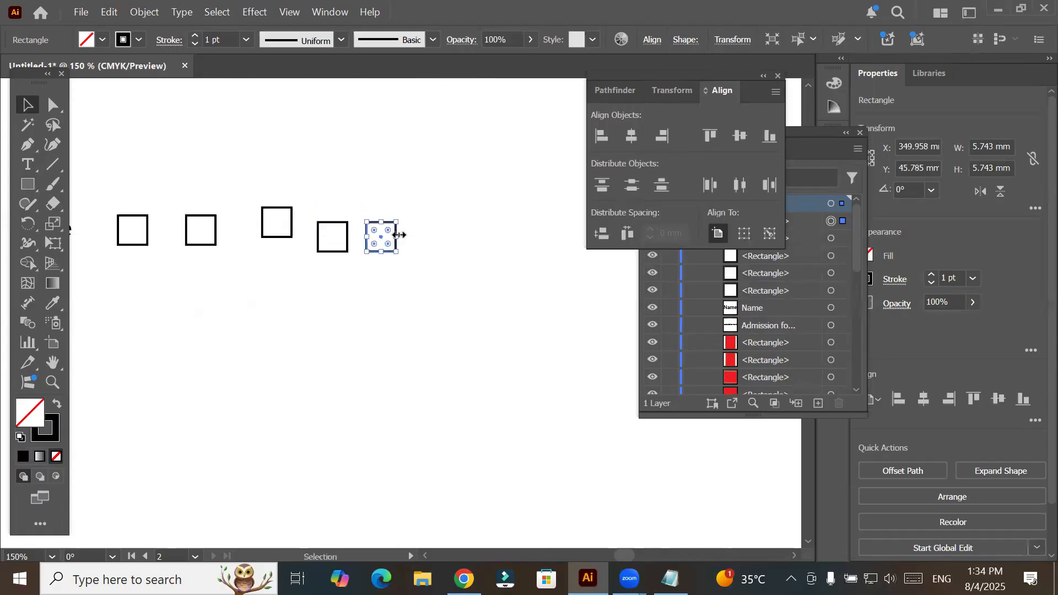
- Add another copy of the last square about 10 mm further right at the end of the row
{"action": "scroll", "coordinate": [399, 235], "scroll_direction": "up", "scroll_amount": 1}
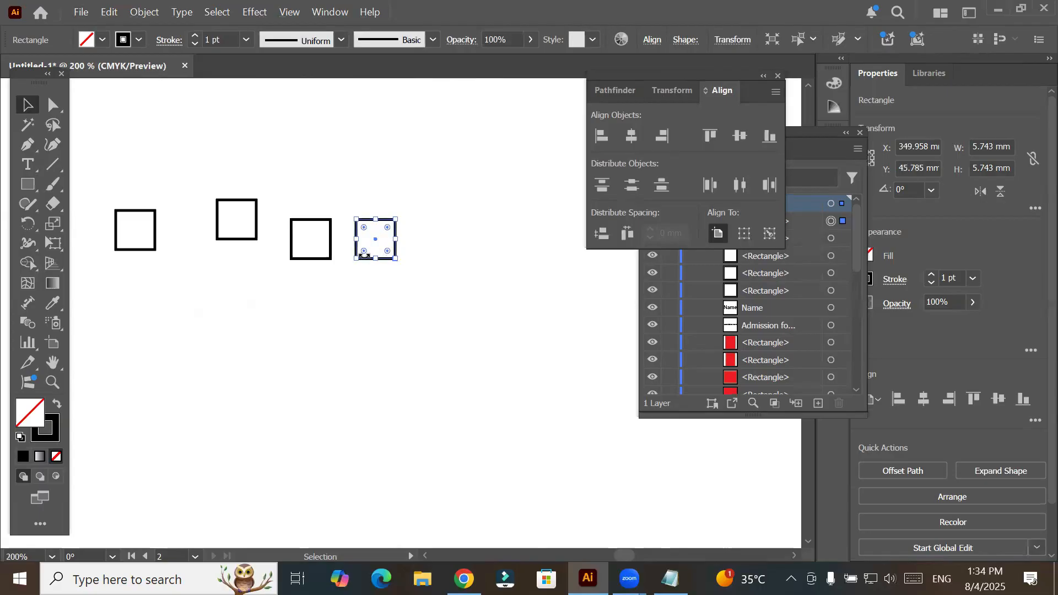
{"action": "left_click", "coordinate": [396, 225]}
{"action": "left_click", "coordinate": [396, 226]}
{"action": "key", "text": "ctrl+="}
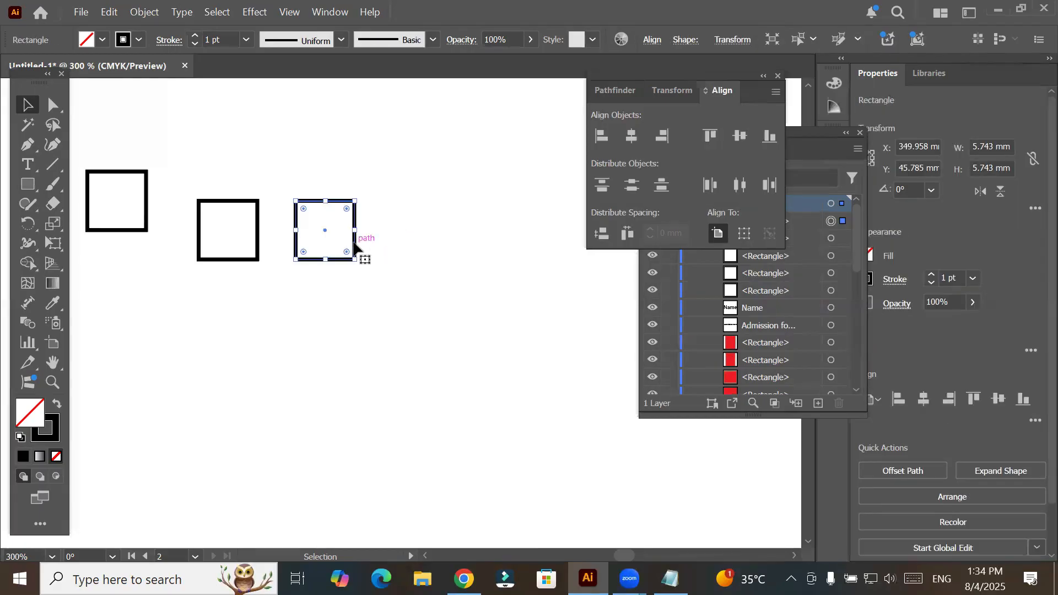
{"action": "left_click_drag", "start_coordinate": [461, 238], "coordinate": [494, 267]}
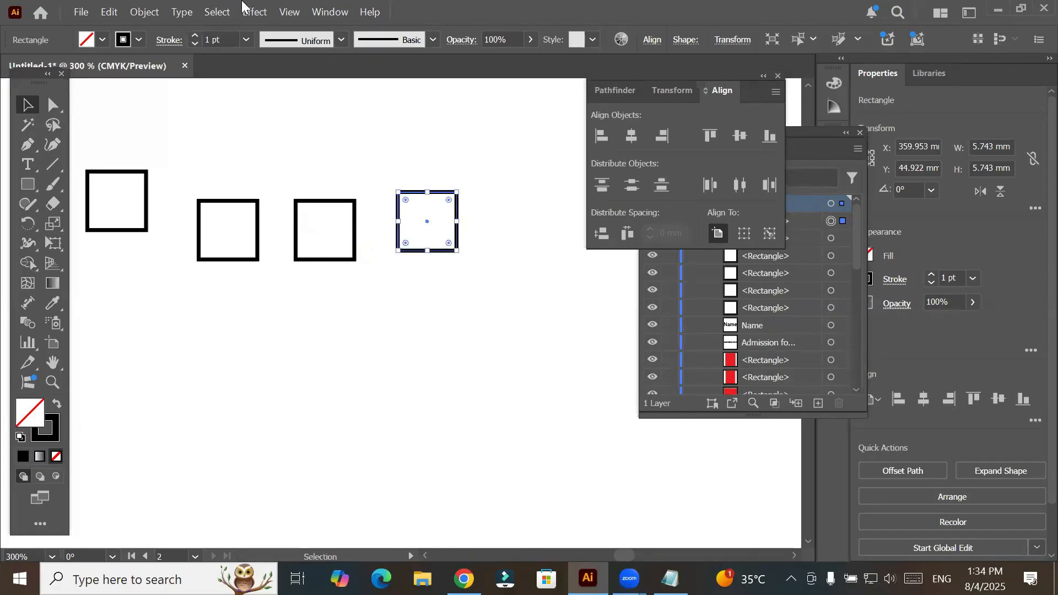
- Look through the Transform commands available for the selected square, including Transform Again
{"action": "left_click", "coordinate": [145, 13]}
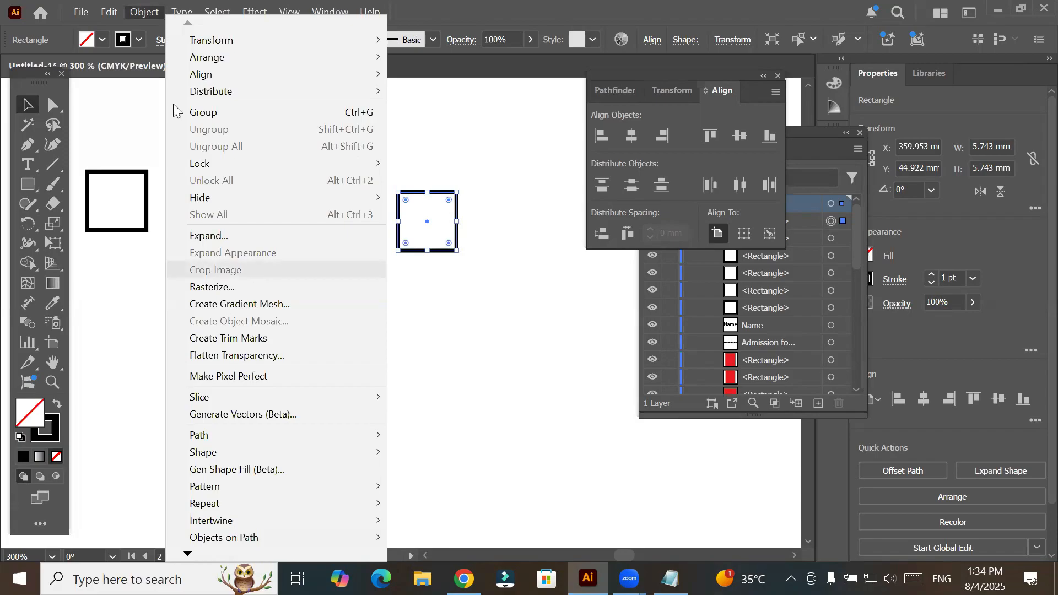
{"action": "left_click", "coordinate": [114, 15]}
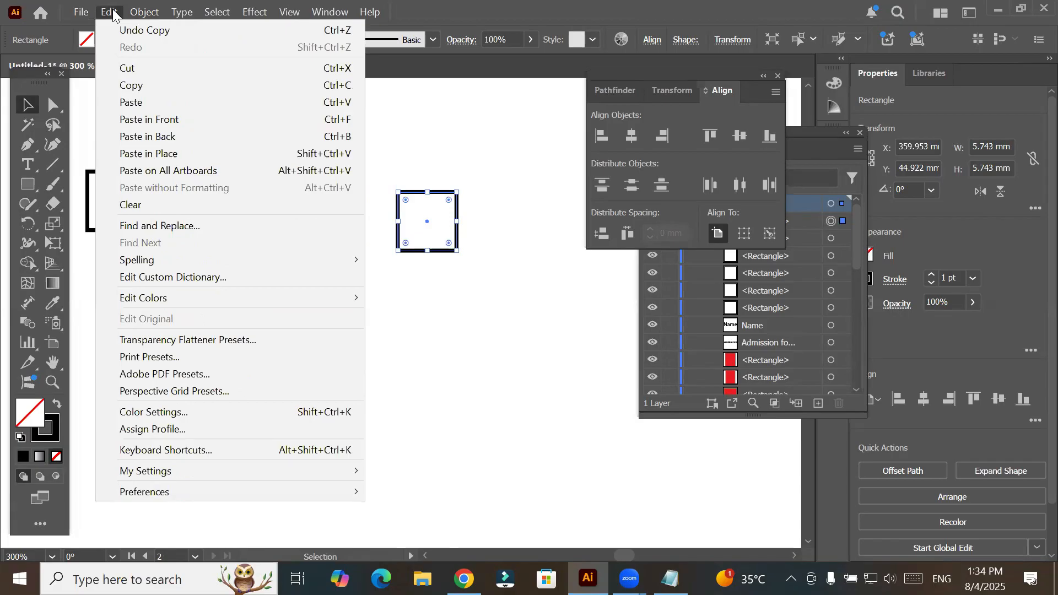
{"action": "mouse_move", "coordinate": [146, 14]}
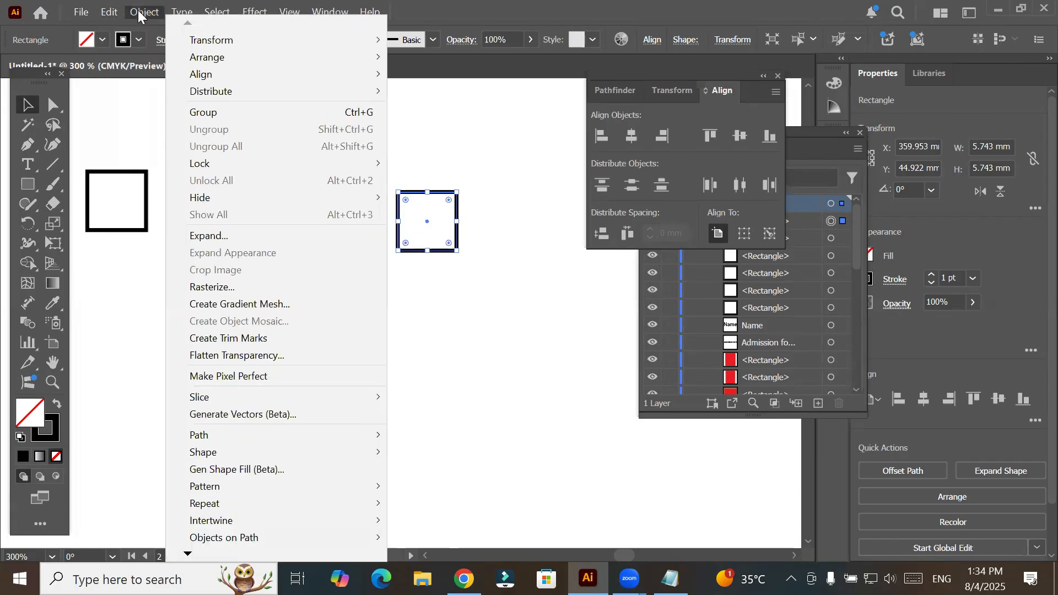
{"action": "mouse_move", "coordinate": [255, 43]}
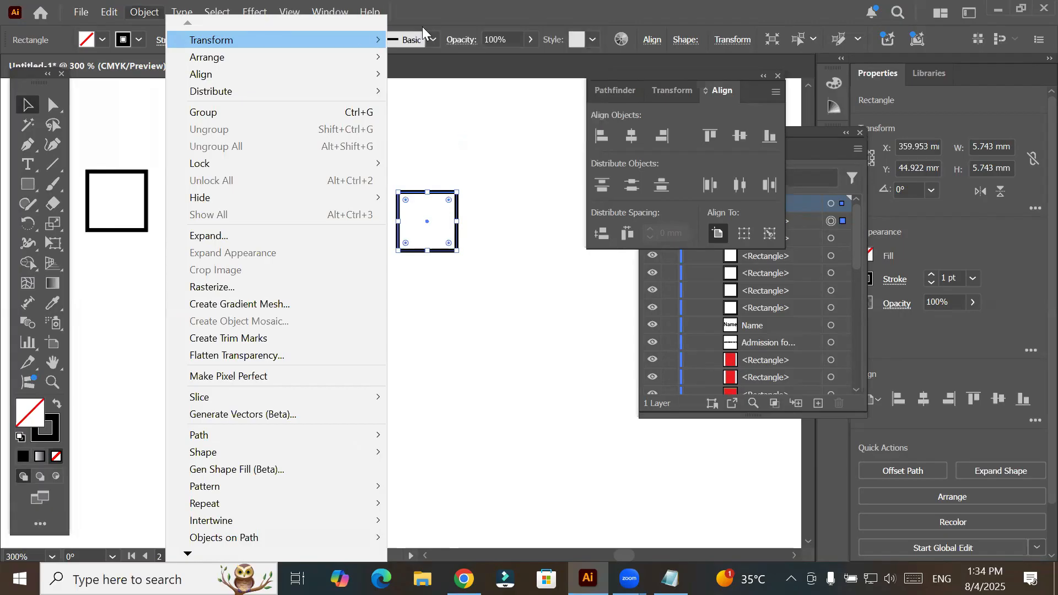
{"action": "mouse_move", "coordinate": [342, 40]}
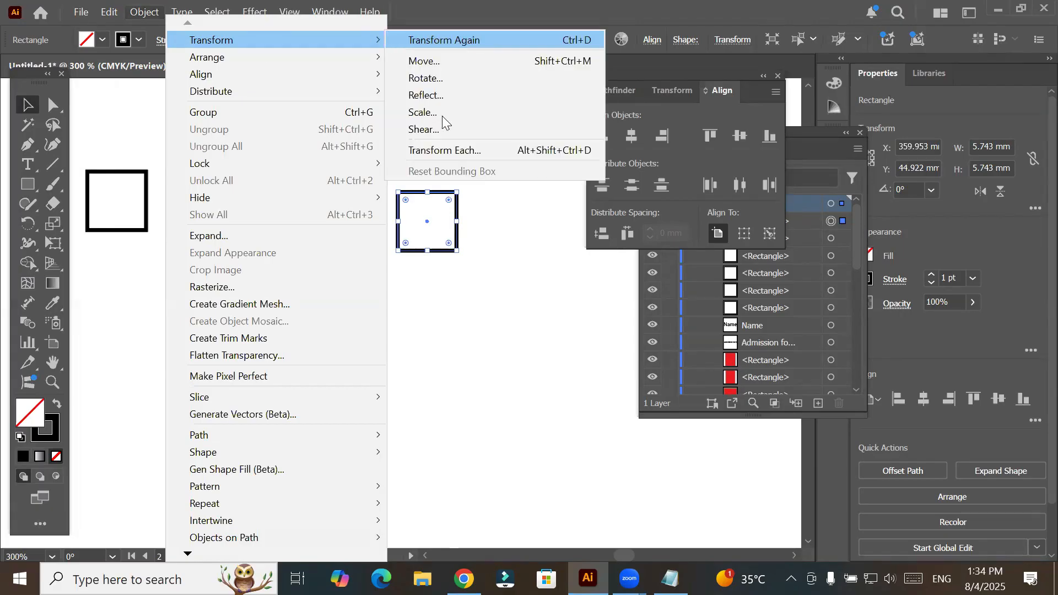
{"action": "key", "text": "Escape"}
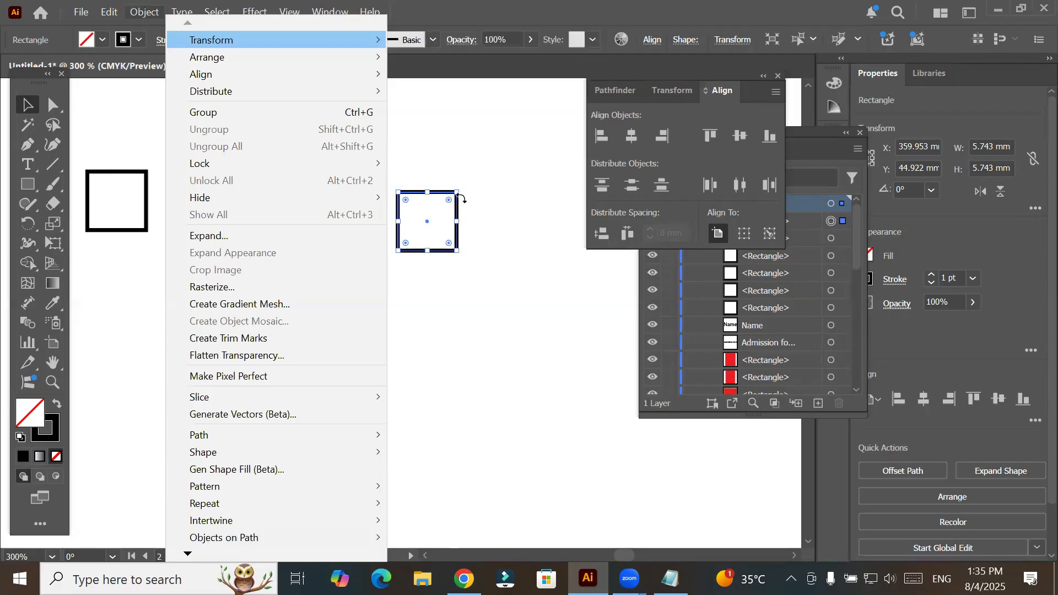
{"action": "key", "text": "Escape"}
- Add three more copies of the last square to its right, keeping them at the same height
{"action": "scroll", "coordinate": [508, 274], "scroll_direction": "down", "scroll_amount": 2}
{"action": "left_click_drag", "start_coordinate": [496, 295], "coordinate": [269, 300]}
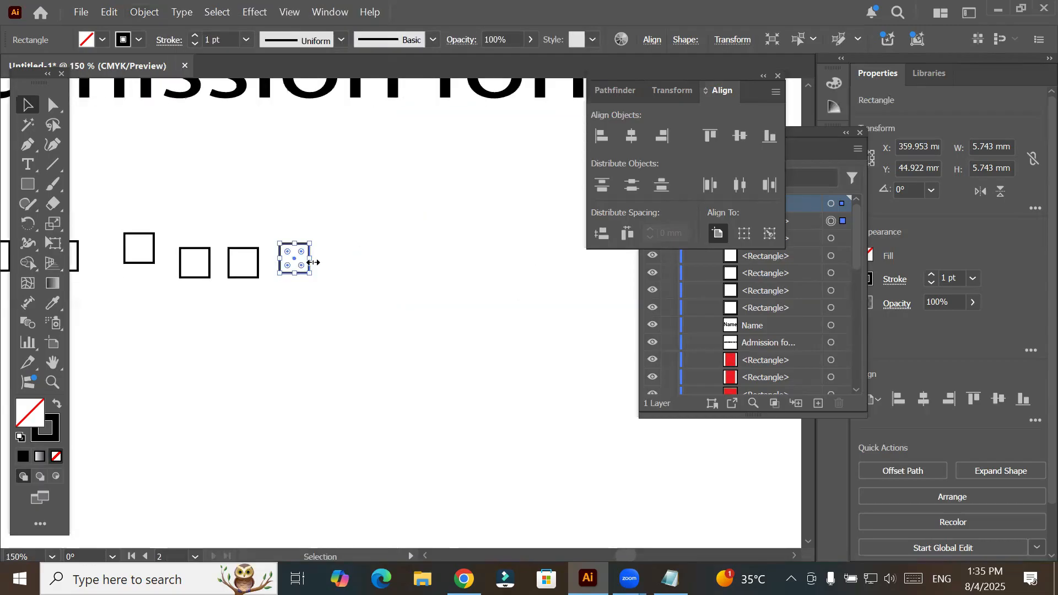
{"action": "scroll", "coordinate": [342, 272], "scroll_direction": "up", "scroll_amount": 1}
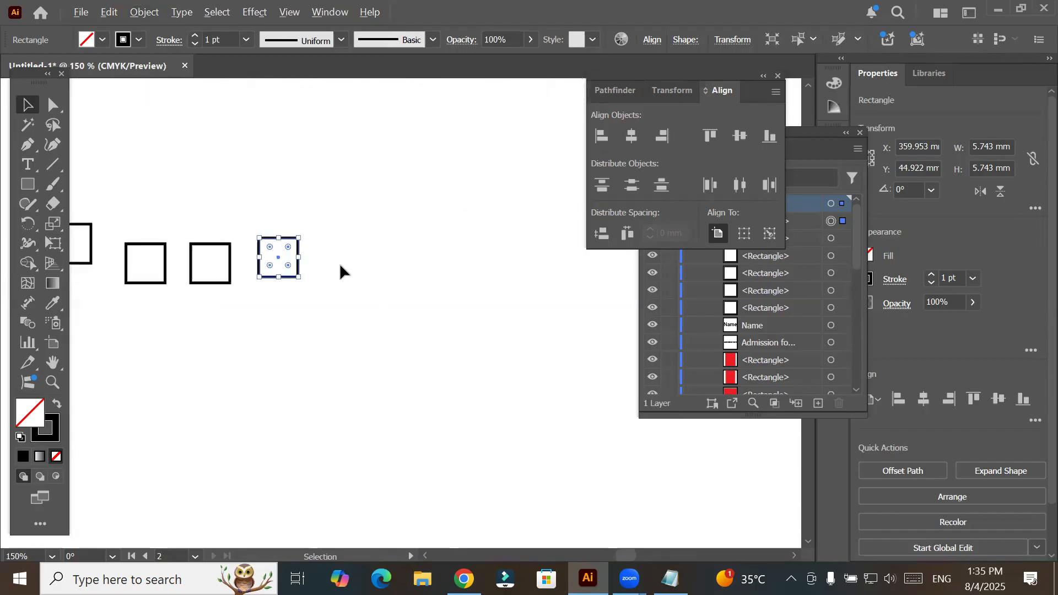
{"action": "scroll", "coordinate": [275, 263], "scroll_direction": "up", "scroll_amount": 1}
{"action": "left_click_drag", "start_coordinate": [276, 267], "coordinate": [431, 270]}
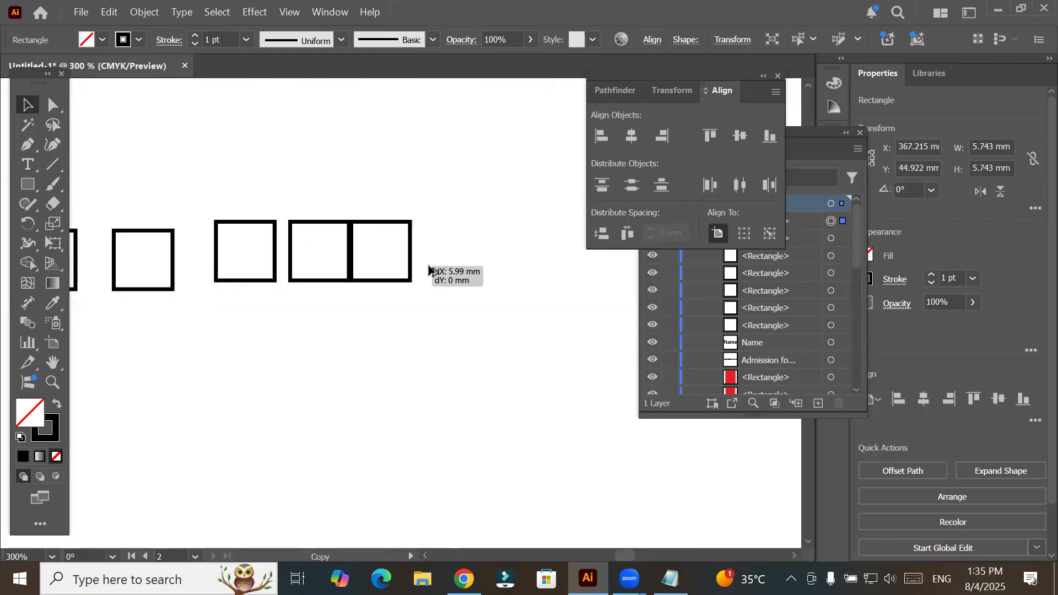
{"action": "key", "text": "ctrl+d"}
{"action": "left_click_drag", "start_coordinate": [520, 264], "coordinate": [587, 249]}
{"action": "key", "text": "ctrl+z"}
{"action": "key", "text": "space"}
{"action": "left_click_drag", "start_coordinate": [484, 363], "coordinate": [204, 371]}
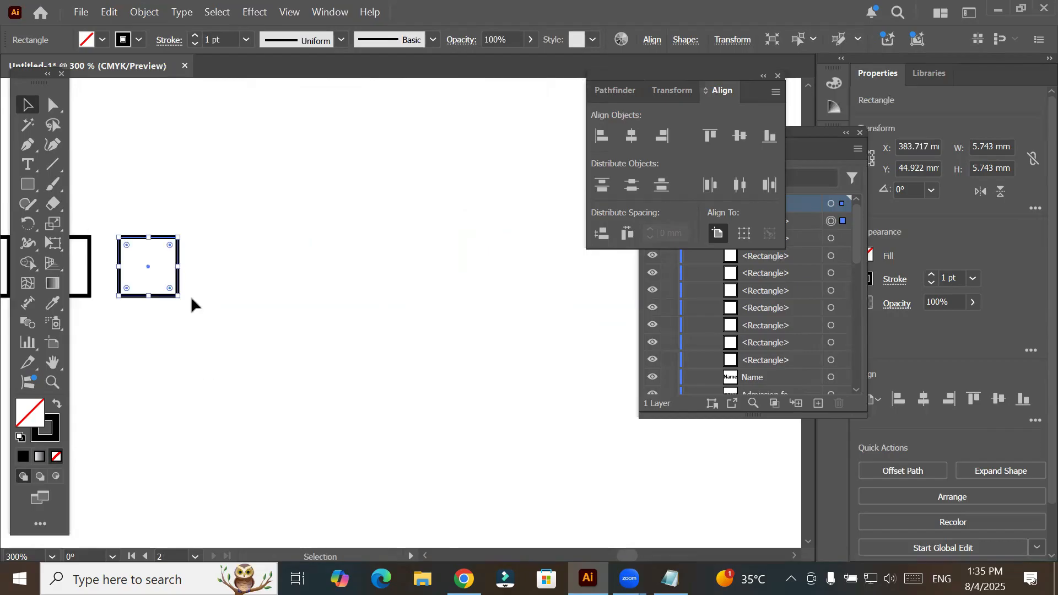
- Extend the row to the right with seven more copies of the square at slightly uneven heights and gaps
{"action": "left_click_drag", "start_coordinate": [178, 285], "coordinate": [263, 298]}
{"action": "left_click_drag", "start_coordinate": [261, 296], "coordinate": [331, 284]}
{"action": "left_click_drag", "start_coordinate": [331, 284], "coordinate": [579, 269]}
{"action": "key", "text": "space"}
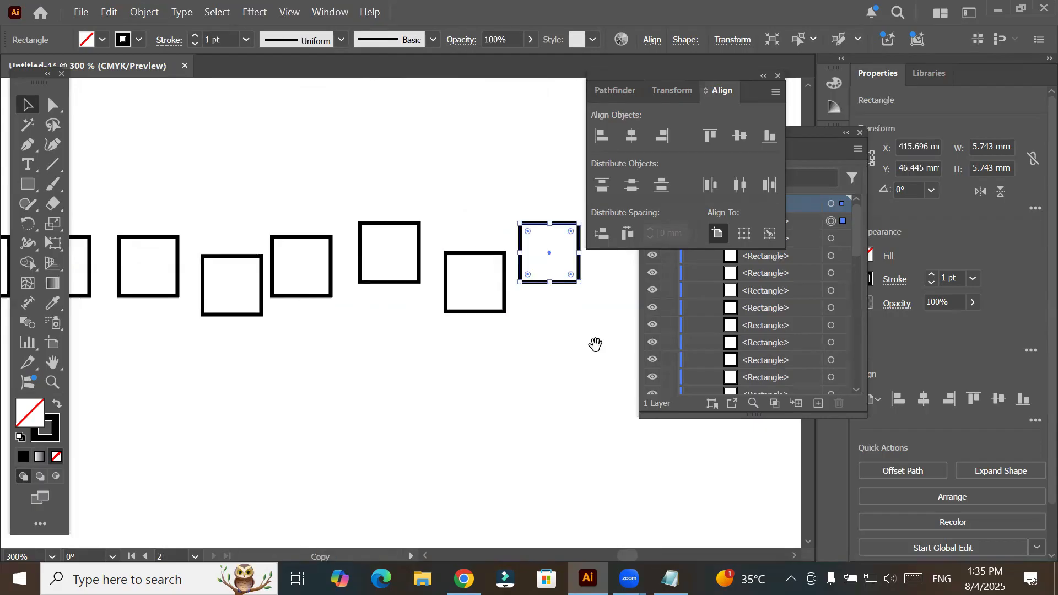
{"action": "left_click_drag", "start_coordinate": [595, 327], "coordinate": [285, 351]}
{"action": "left_click_drag", "start_coordinate": [268, 294], "coordinate": [357, 310]}
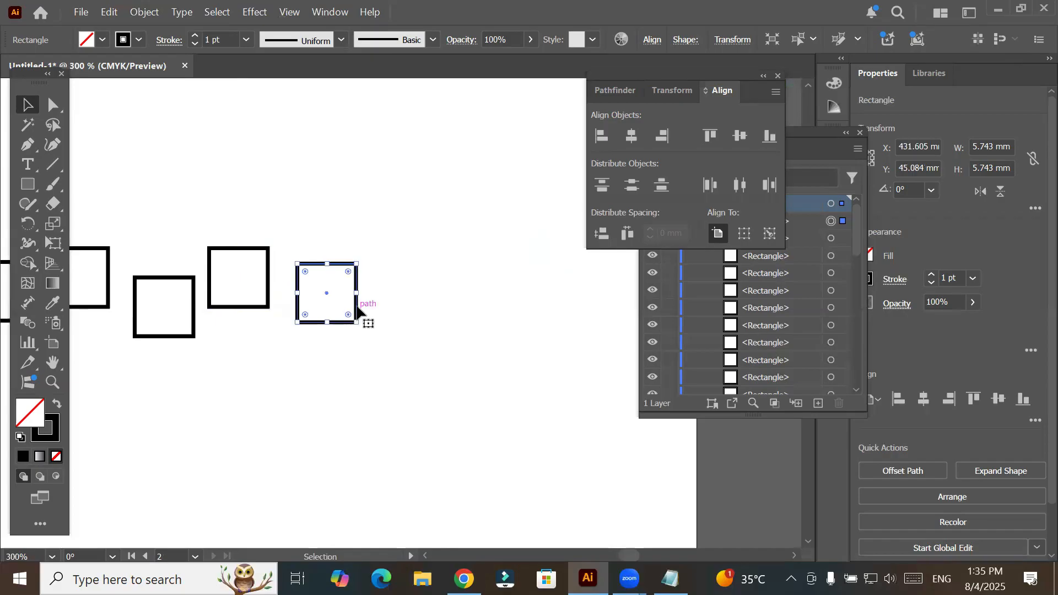
{"action": "left_click_drag", "start_coordinate": [467, 311], "coordinate": [468, 312]}
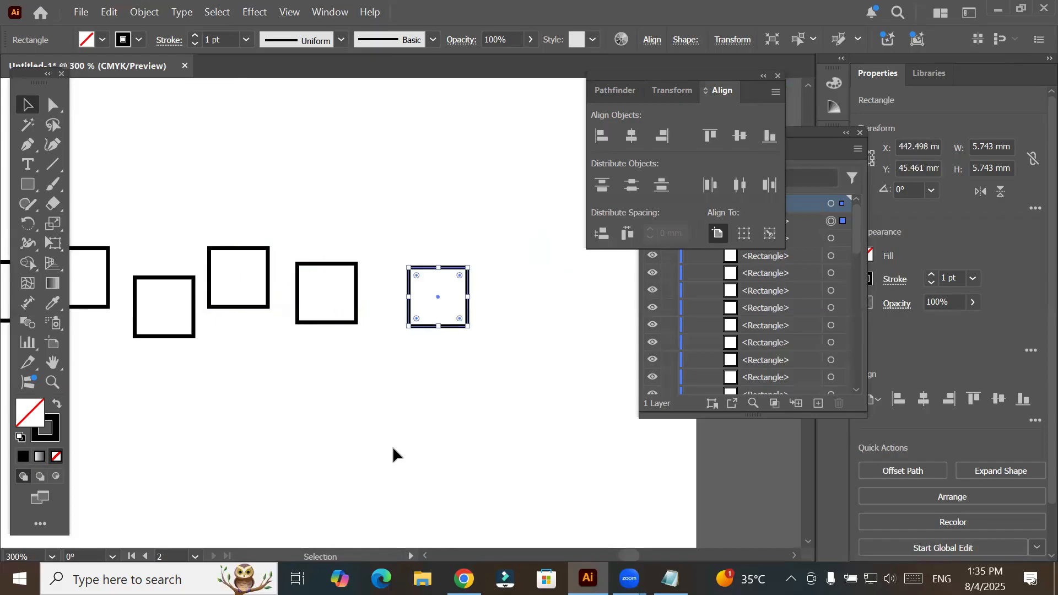
- Top-align the whole row of squares to the sixth square as key object, moving the floating toolbar off the "Name" label
{"action": "scroll", "coordinate": [393, 448], "scroll_direction": "down", "scroll_amount": 3}
{"action": "left_click_drag", "start_coordinate": [318, 464], "coordinate": [502, 401]}
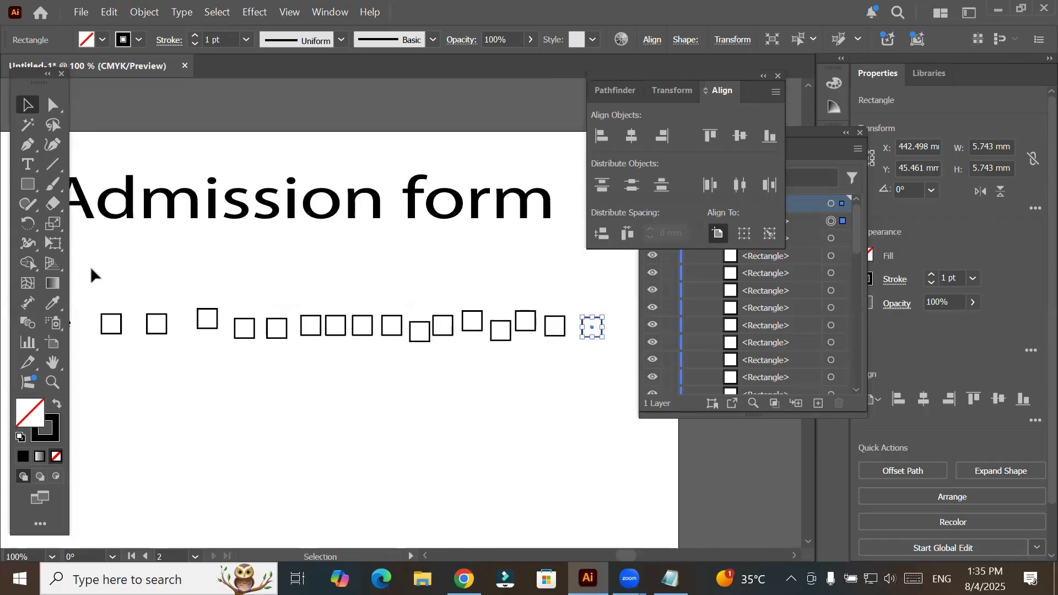
{"action": "left_click_drag", "start_coordinate": [91, 270], "coordinate": [629, 391]}
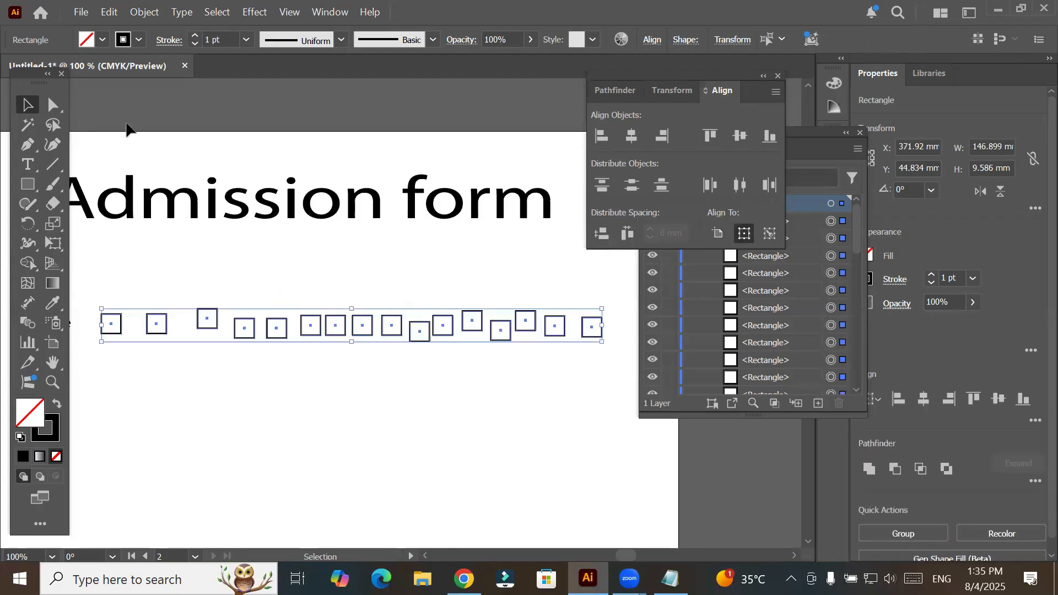
{"action": "left_click_drag", "start_coordinate": [32, 78], "coordinate": [474, 402]}
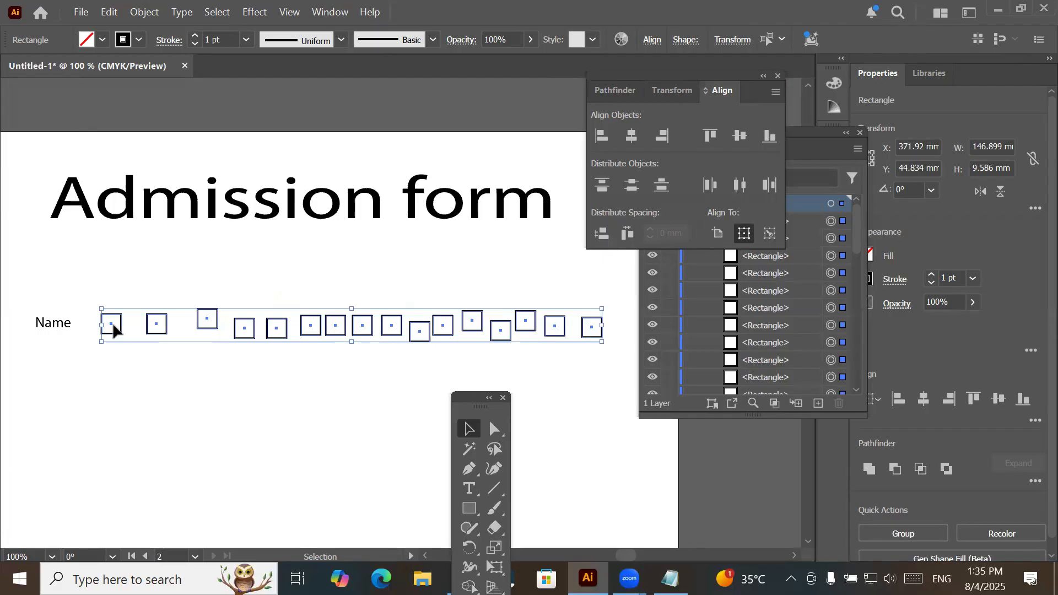
{"action": "left_click", "coordinate": [766, 234]}
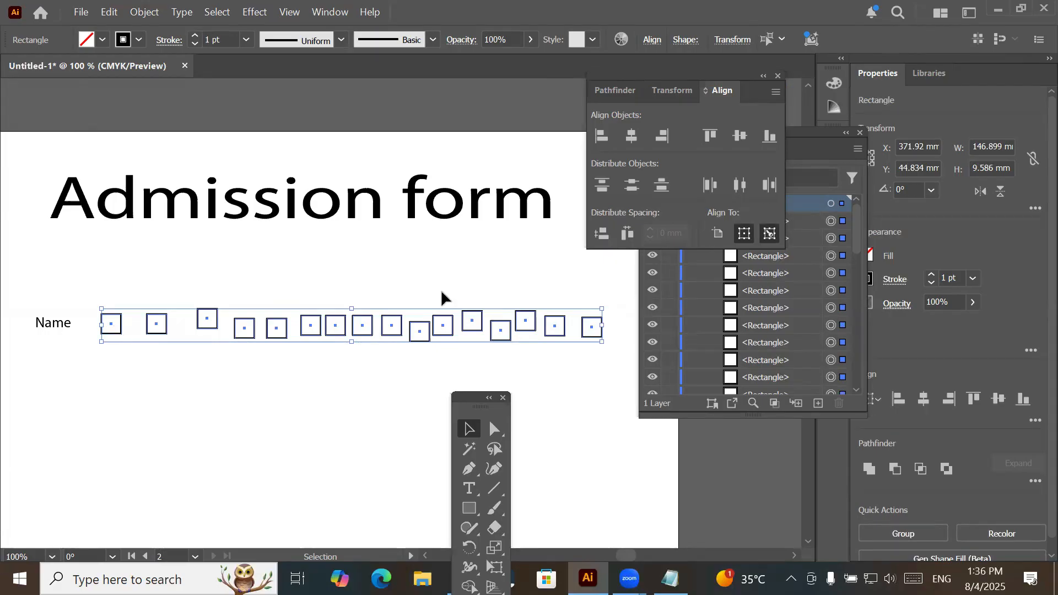
{"action": "left_click", "coordinate": [320, 335]}
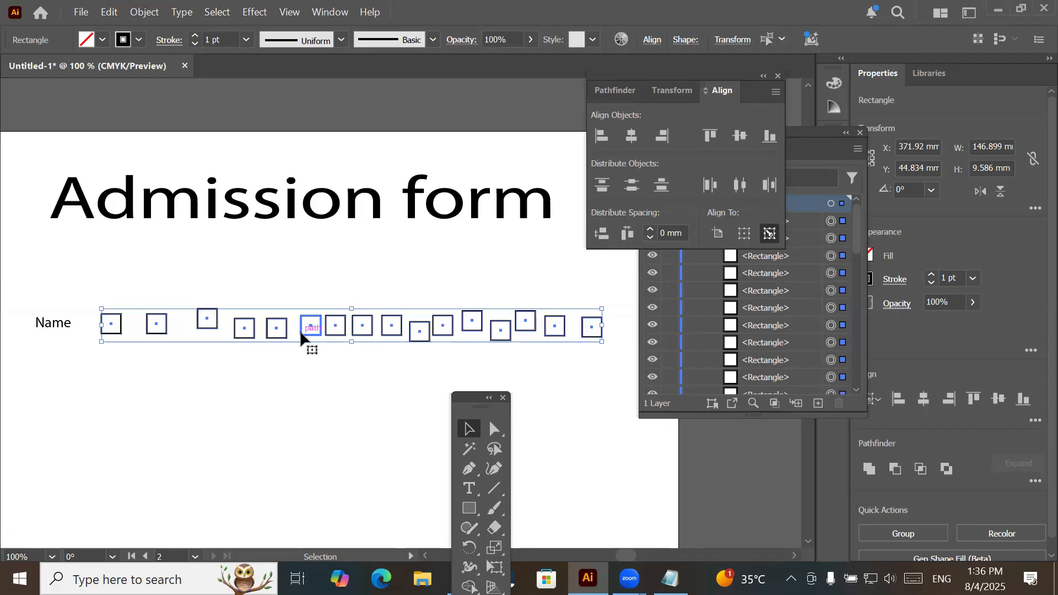
{"action": "left_click", "coordinate": [710, 136]}
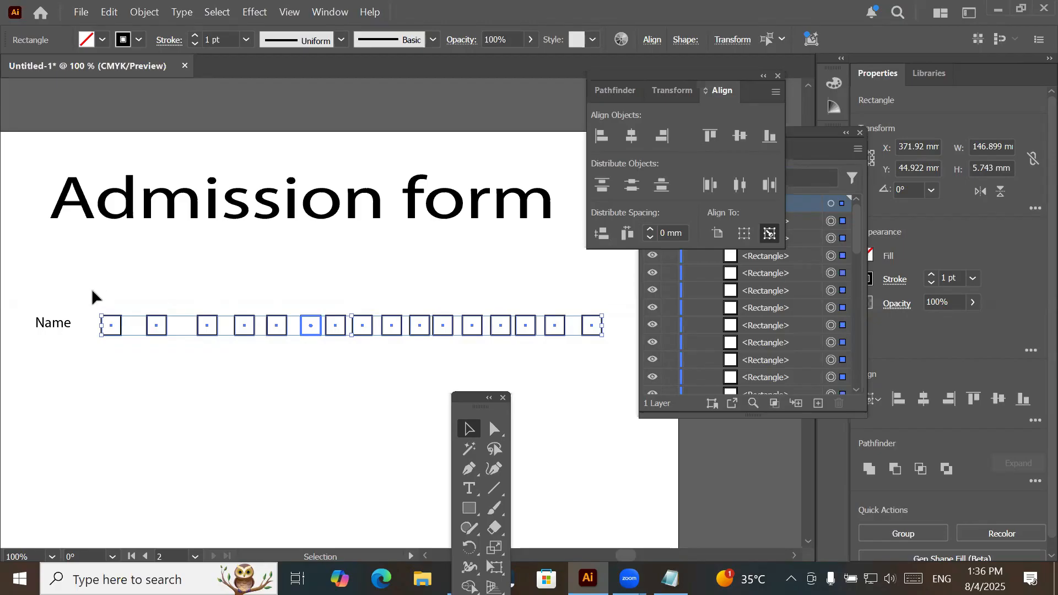
- Try Horizontal Distribute Left on the row of squares with the first square as key object and 0 mm spacing, and undo it
{"action": "left_click_drag", "start_coordinate": [188, 375], "coordinate": [613, 354]}
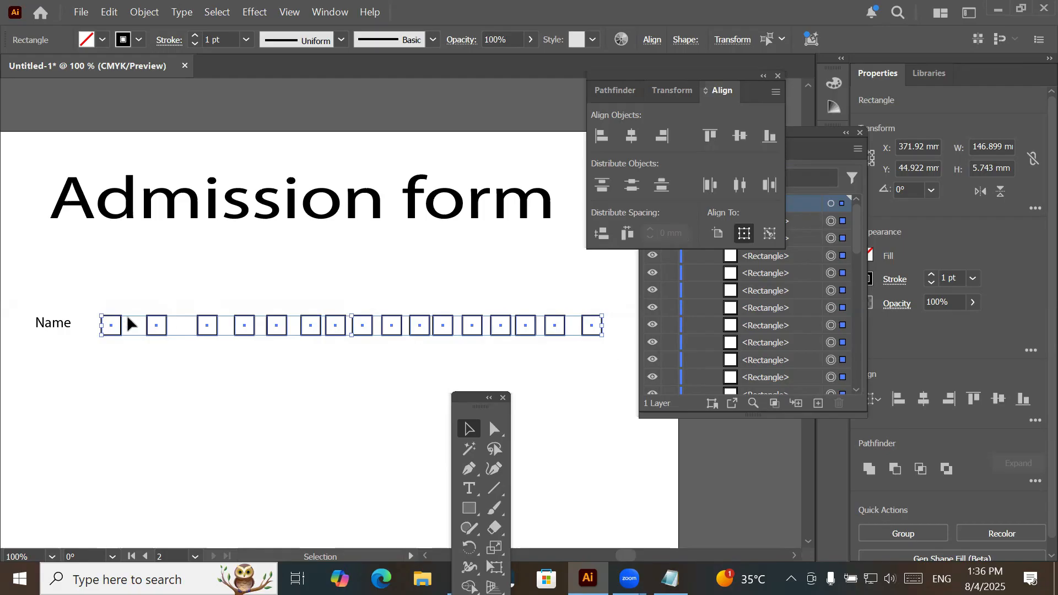
{"action": "left_click", "coordinate": [766, 233]}
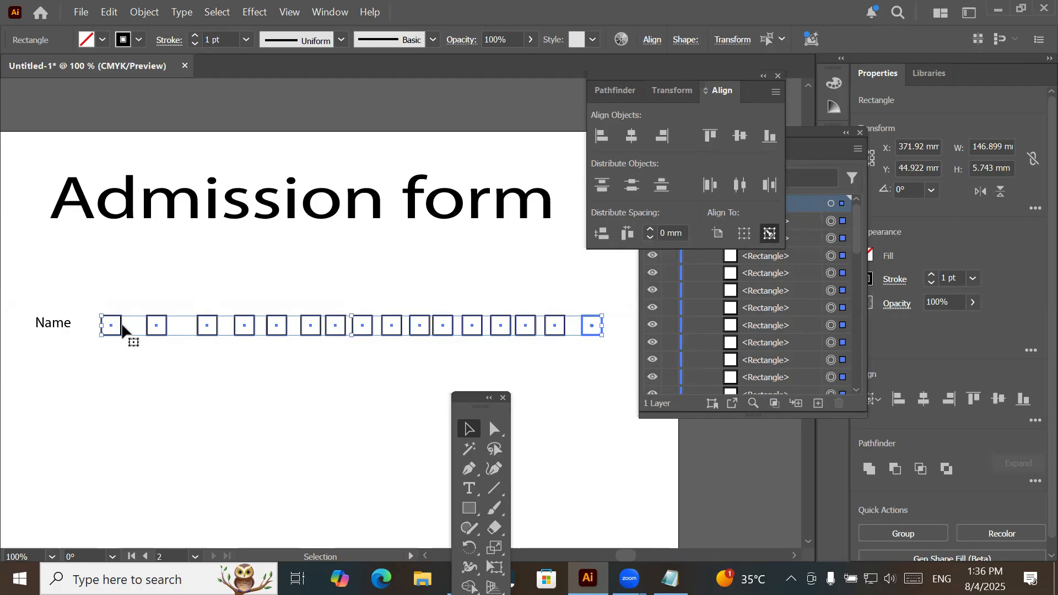
{"action": "left_click", "coordinate": [122, 329]}
{"action": "left_click", "coordinate": [650, 232]}
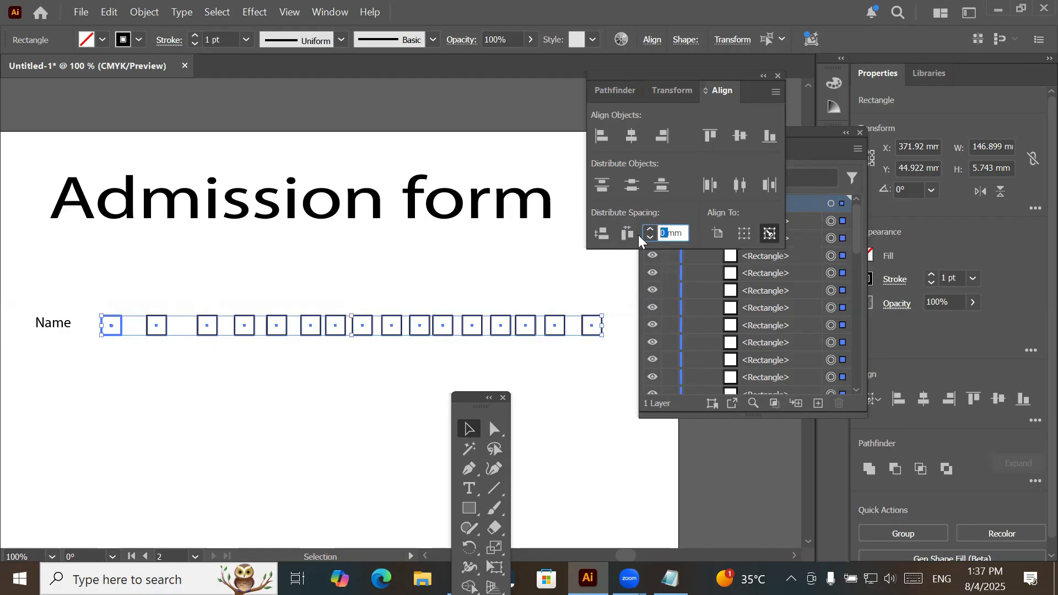
{"action": "left_click", "coordinate": [709, 187]}
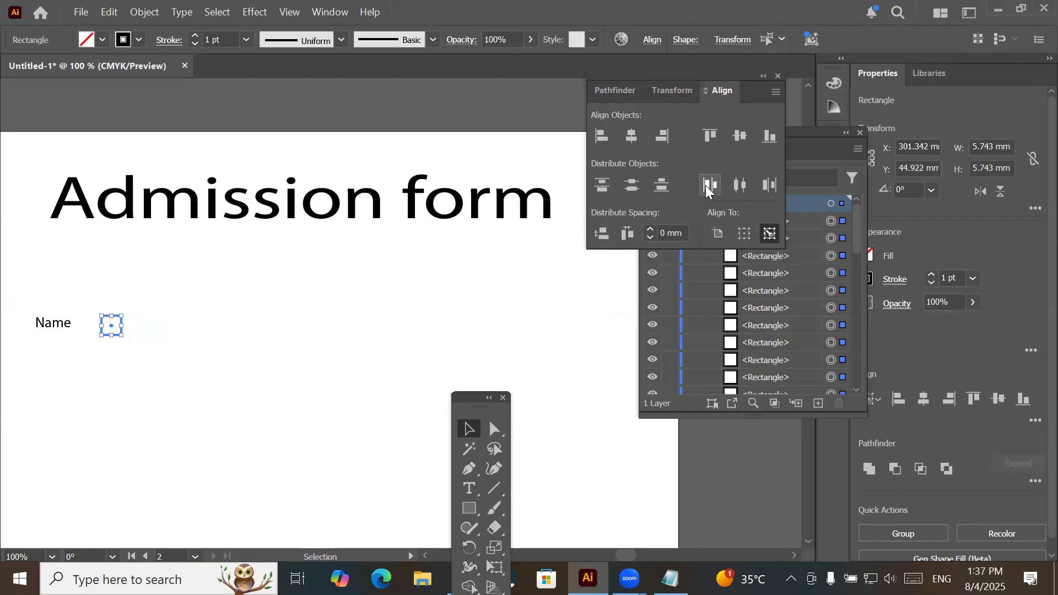
{"action": "key", "text": "ctrl+z"}
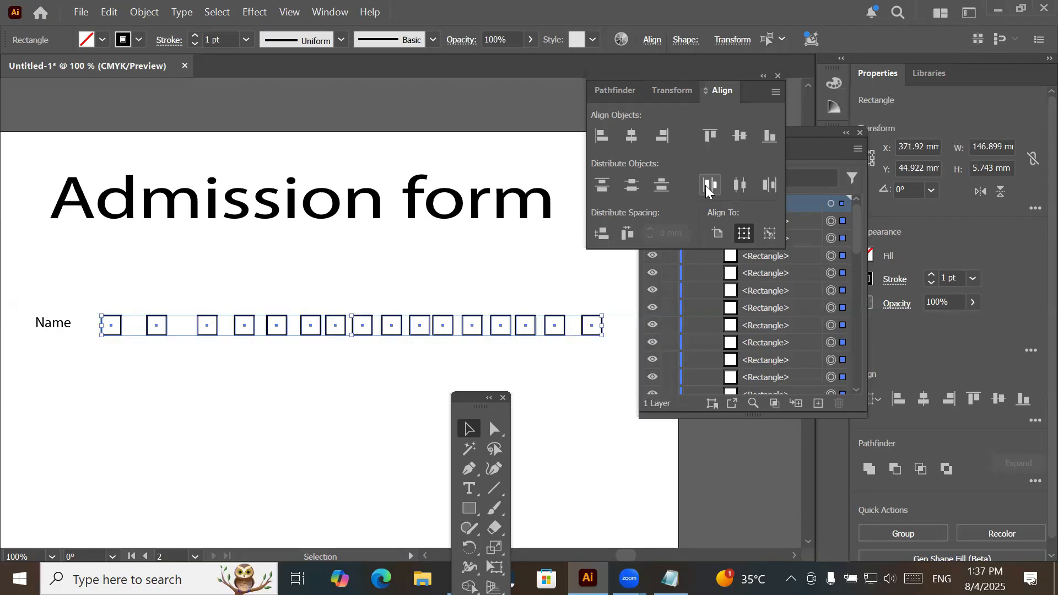
- Try Horizontal Distribute Right on the row with the first square as key object and 0 mm spacing, and undo it
{"action": "left_click", "coordinate": [770, 234]}
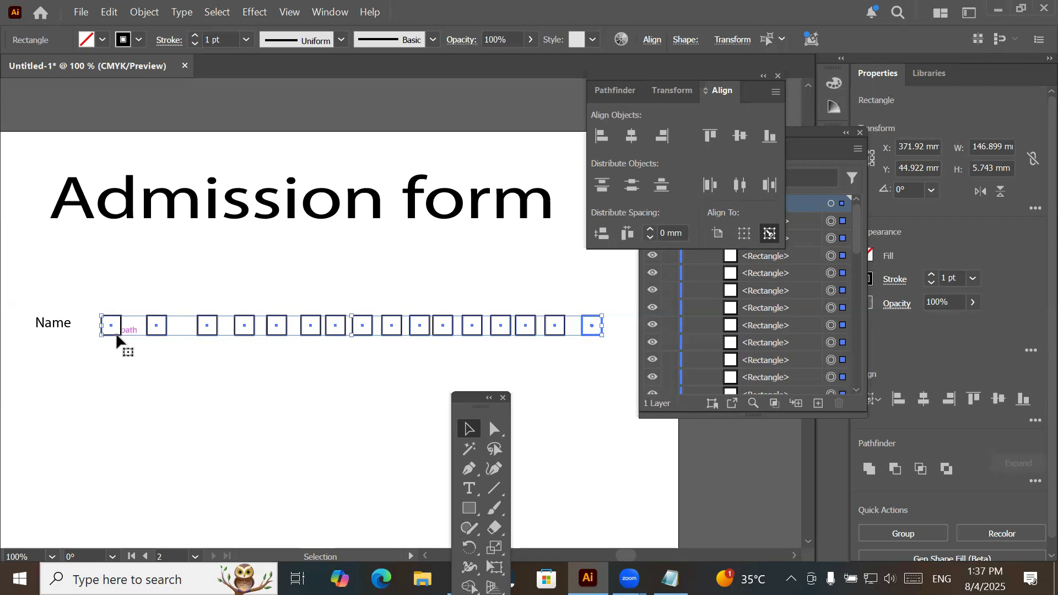
{"action": "left_click", "coordinate": [116, 334]}
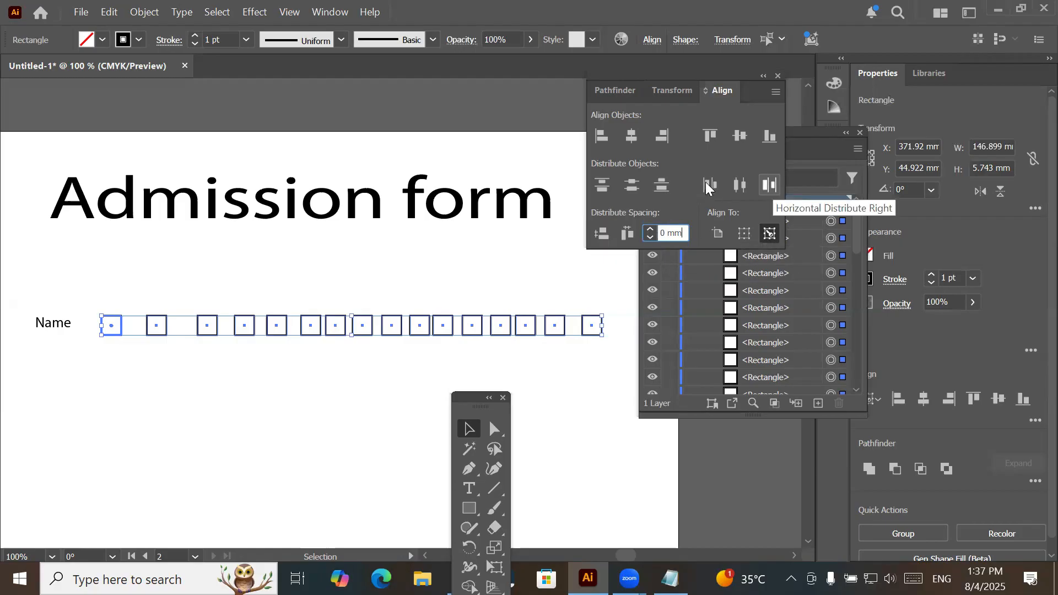
{"action": "left_click", "coordinate": [766, 184]}
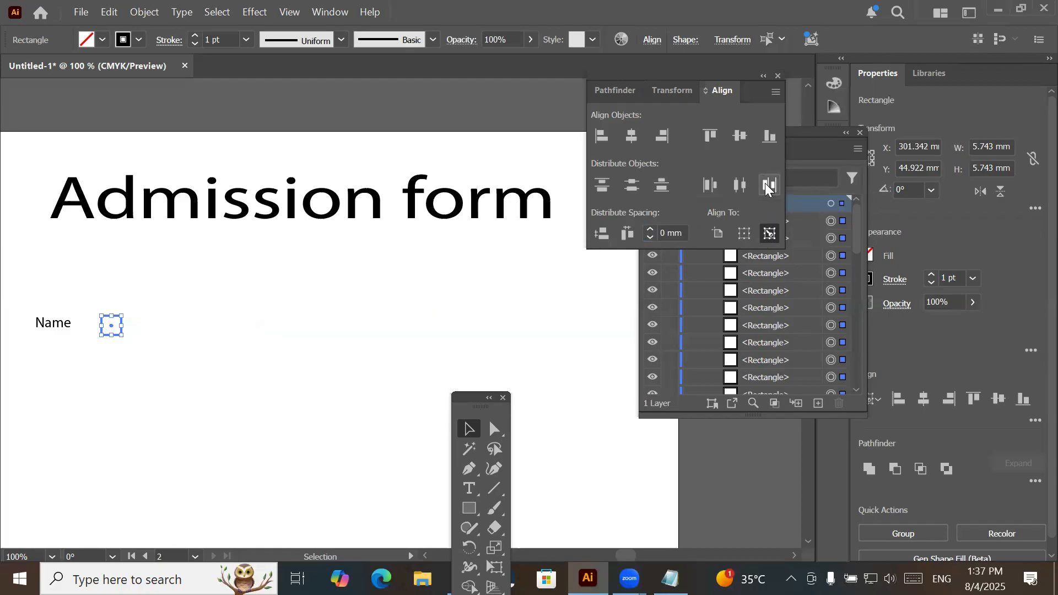
{"action": "key", "text": "ctrl+z"}
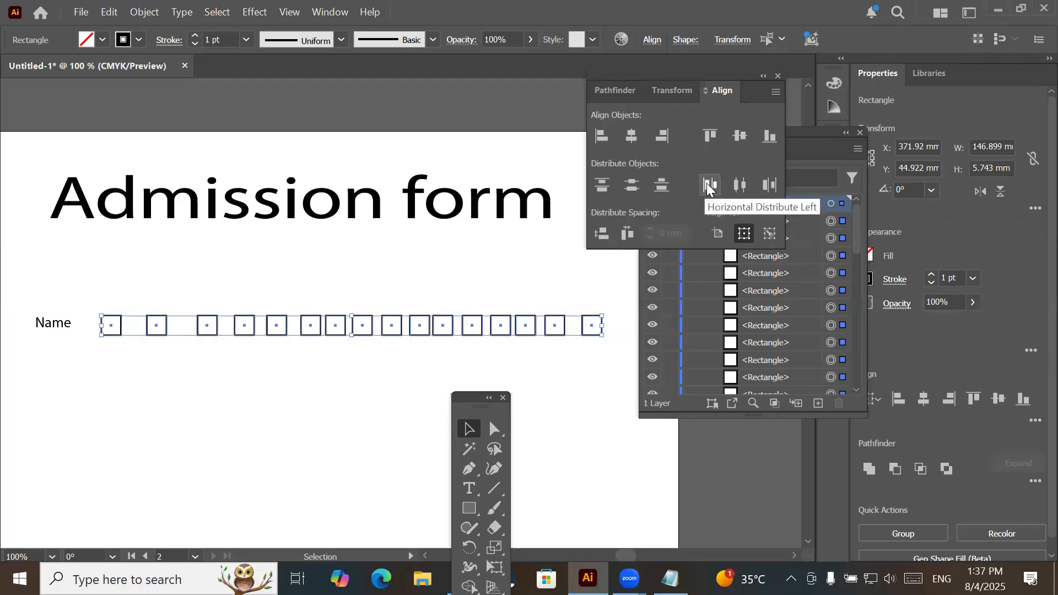
{"action": "left_click", "coordinate": [770, 235]}
{"action": "left_click", "coordinate": [748, 233]}
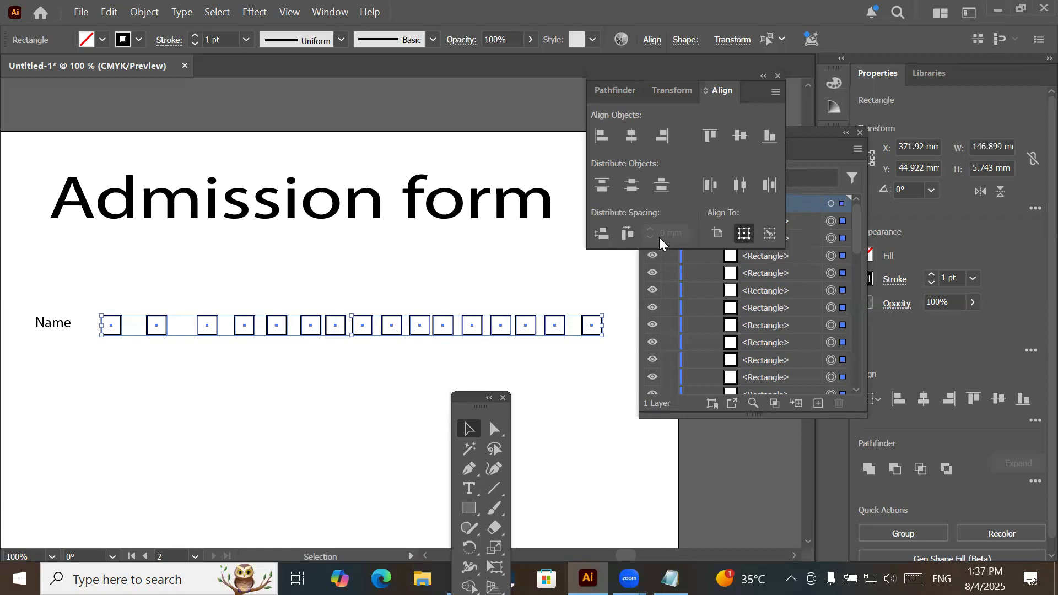
{"action": "left_click", "coordinate": [713, 233]}
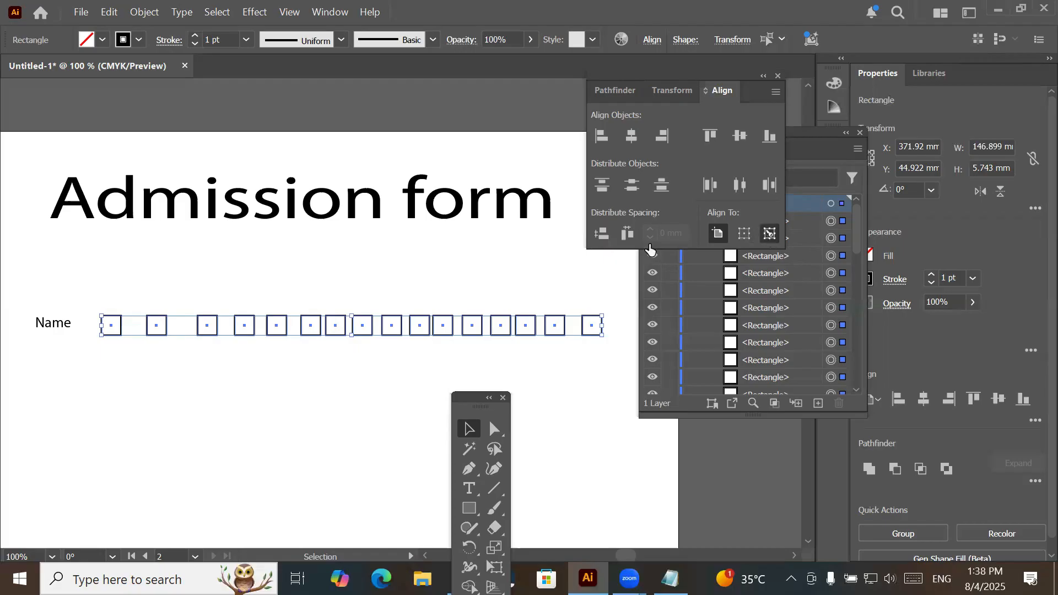
{"action": "left_click", "coordinate": [770, 234]}
{"action": "left_click_drag", "start_coordinate": [668, 233], "coordinate": [610, 281]}
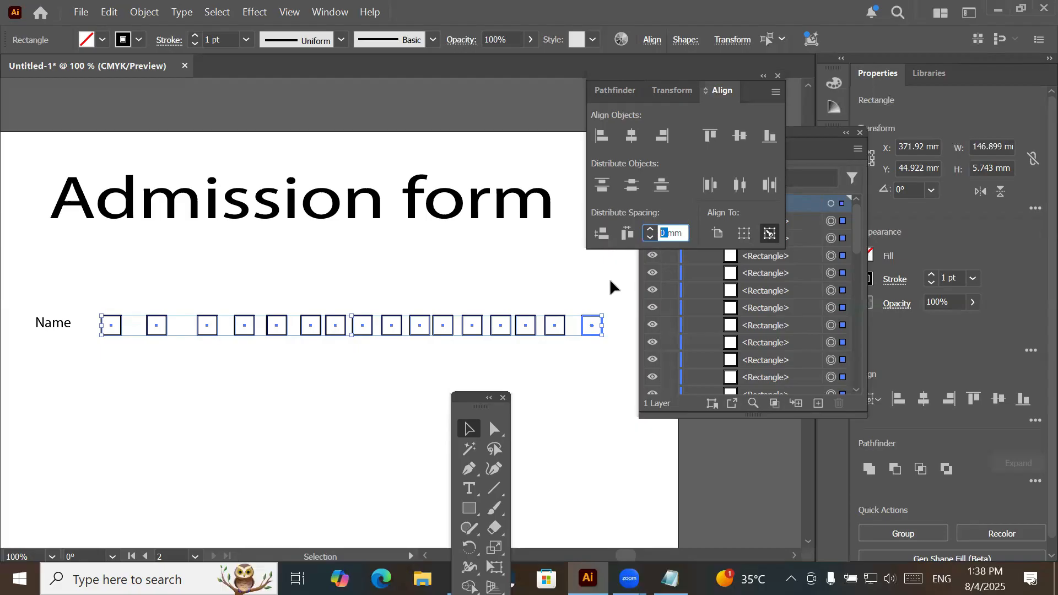
{"action": "left_click", "coordinate": [121, 330]}
{"action": "left_click", "coordinate": [105, 341]}
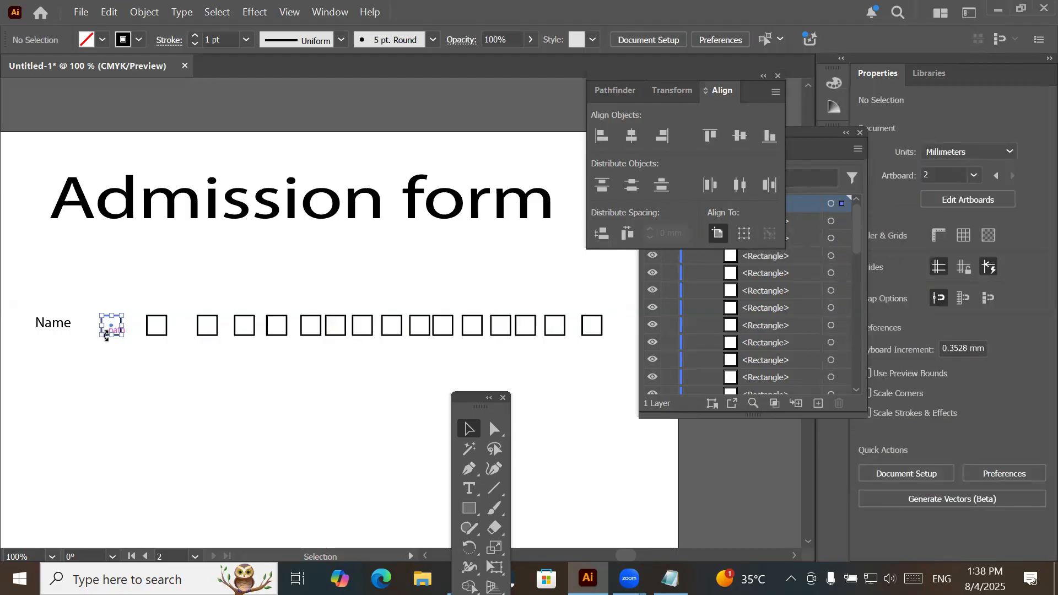
{"action": "left_click", "coordinate": [110, 337]}
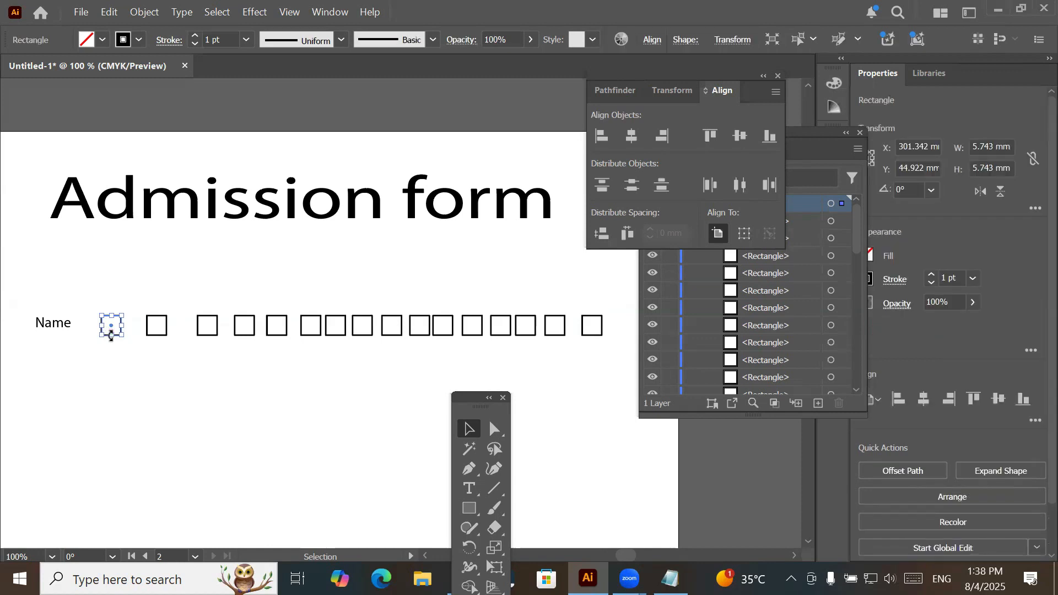
- Try Horizontal Distribute Left on the whole row from the first square as key object with 15 mm spacing, and undo it
{"action": "left_click_drag", "start_coordinate": [85, 283], "coordinate": [611, 355]}
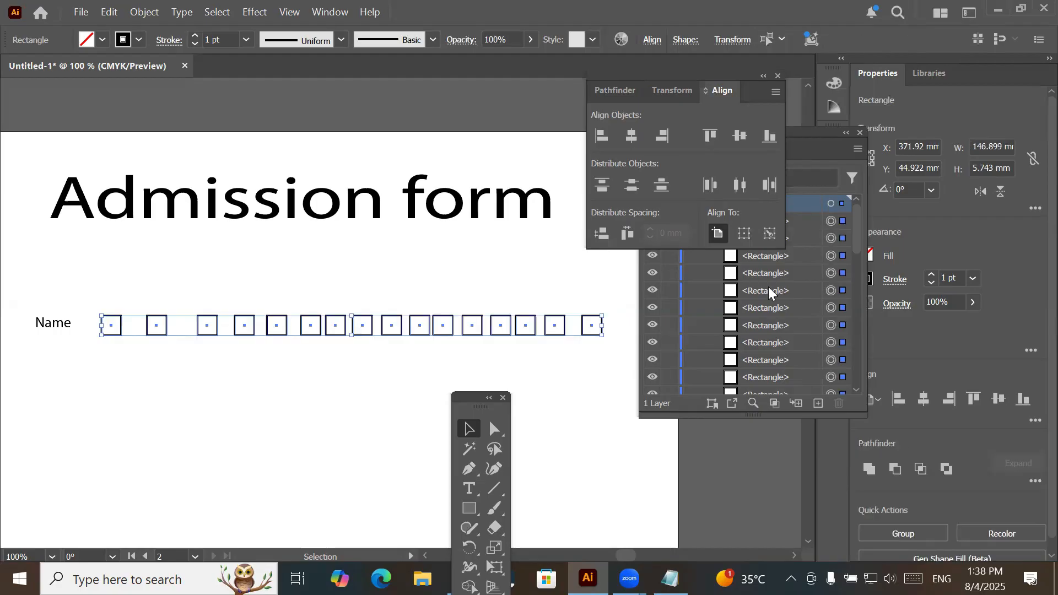
{"action": "left_click", "coordinate": [769, 234]}
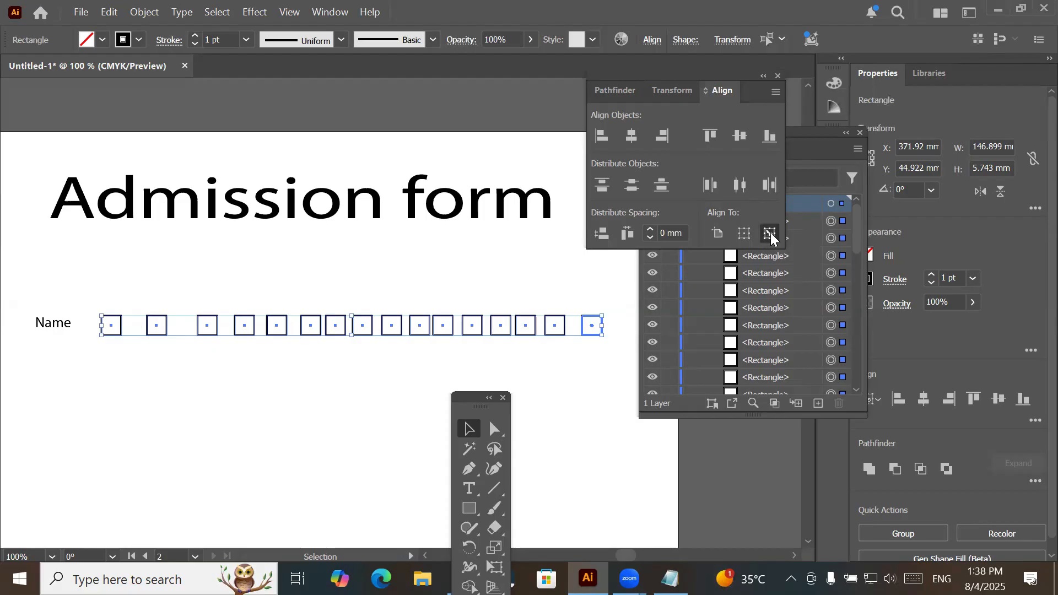
{"action": "left_click", "coordinate": [119, 326]}
{"action": "left_click", "coordinate": [682, 231]}
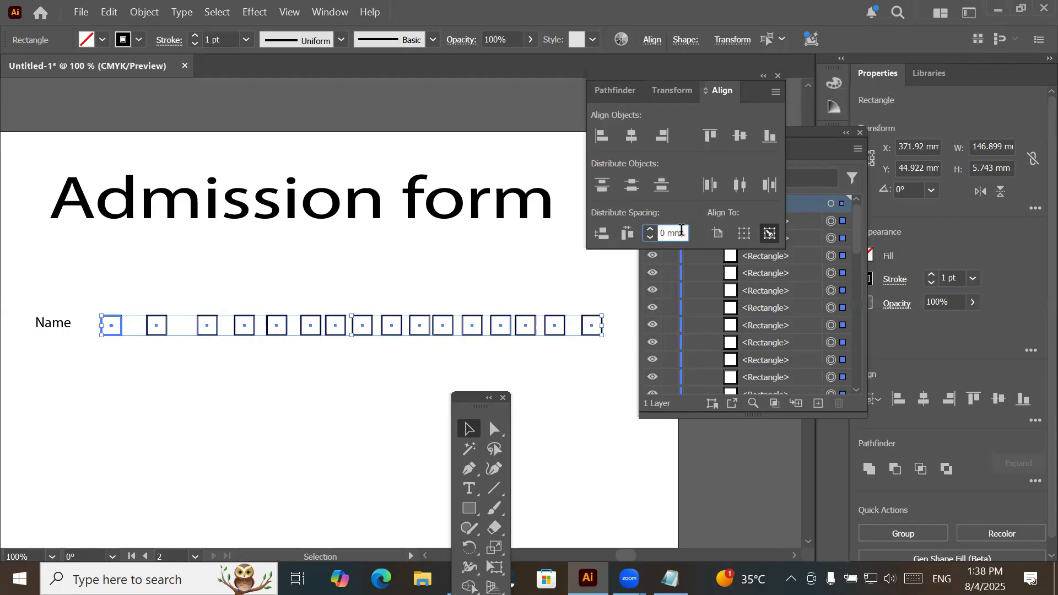
{"action": "scroll", "coordinate": [682, 231], "scroll_direction": "up", "scroll_amount": 2}
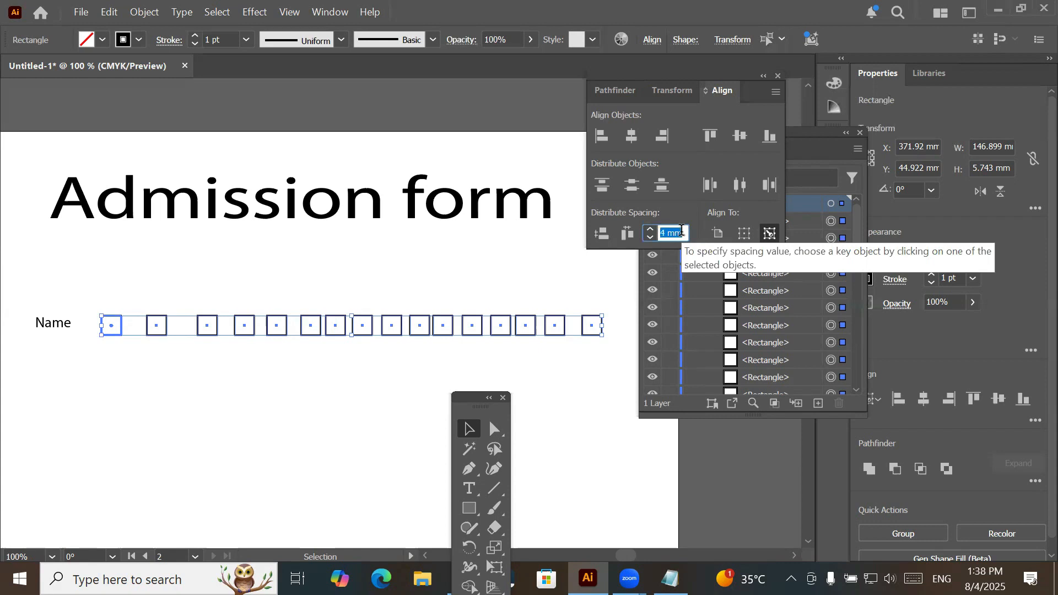
{"action": "scroll", "coordinate": [682, 230], "scroll_direction": "up", "scroll_amount": 7}
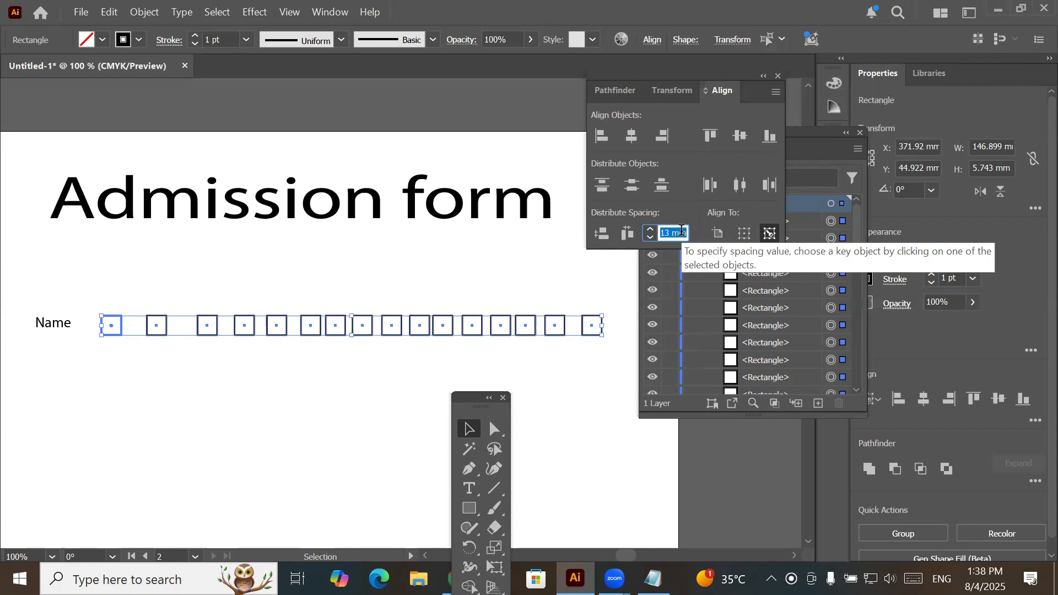
{"action": "left_click", "coordinate": [682, 230]}
{"action": "scroll", "coordinate": [682, 230], "scroll_direction": "up", "scroll_amount": 2}
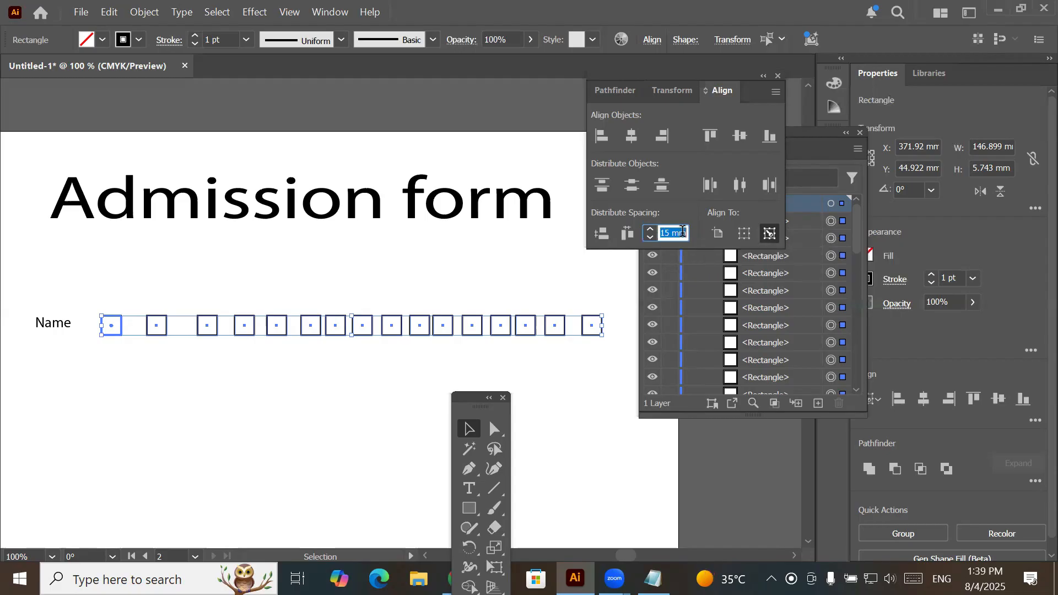
{"action": "left_click", "coordinate": [710, 186]}
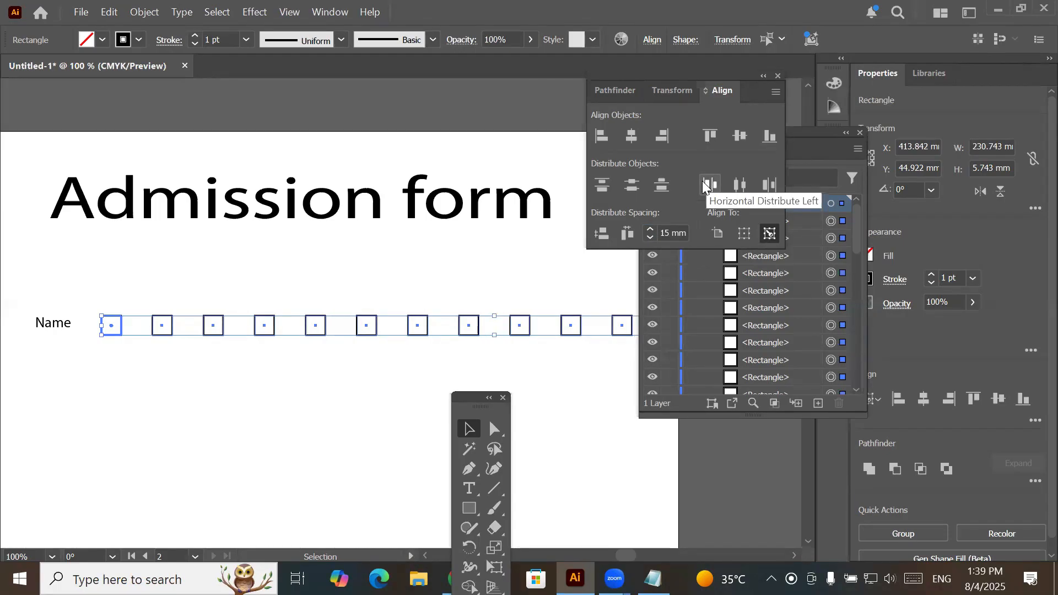
{"action": "key", "text": "ctrl+z"}
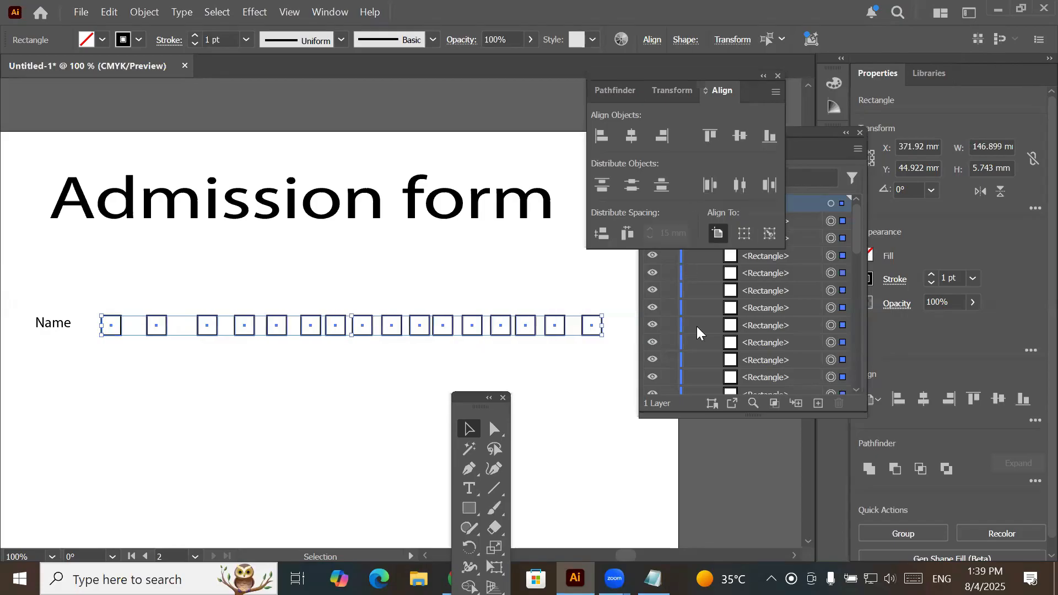
- Try distributing the row by left edges from the first square as key object with the spacing reduced to 8 mm, and undo it
{"action": "left_click", "coordinate": [770, 233]}
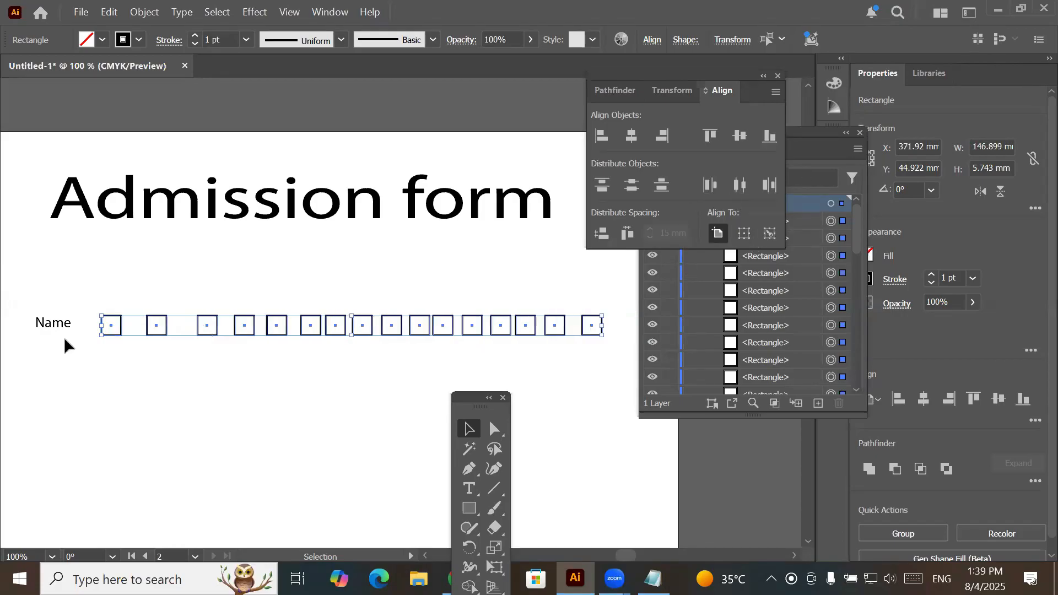
{"action": "left_click", "coordinate": [121, 329]}
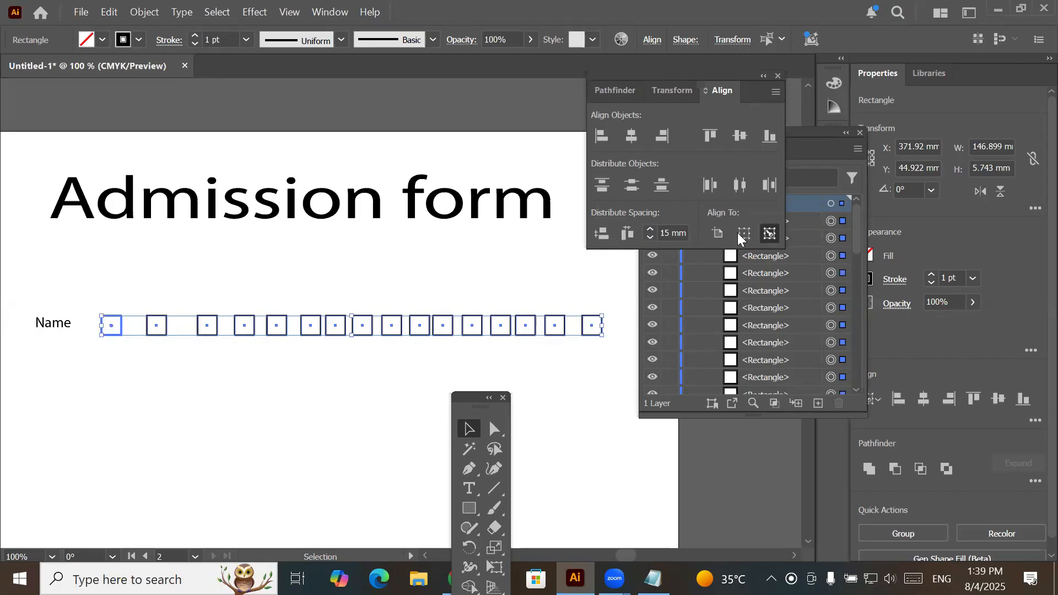
{"action": "left_click", "coordinate": [676, 235]}
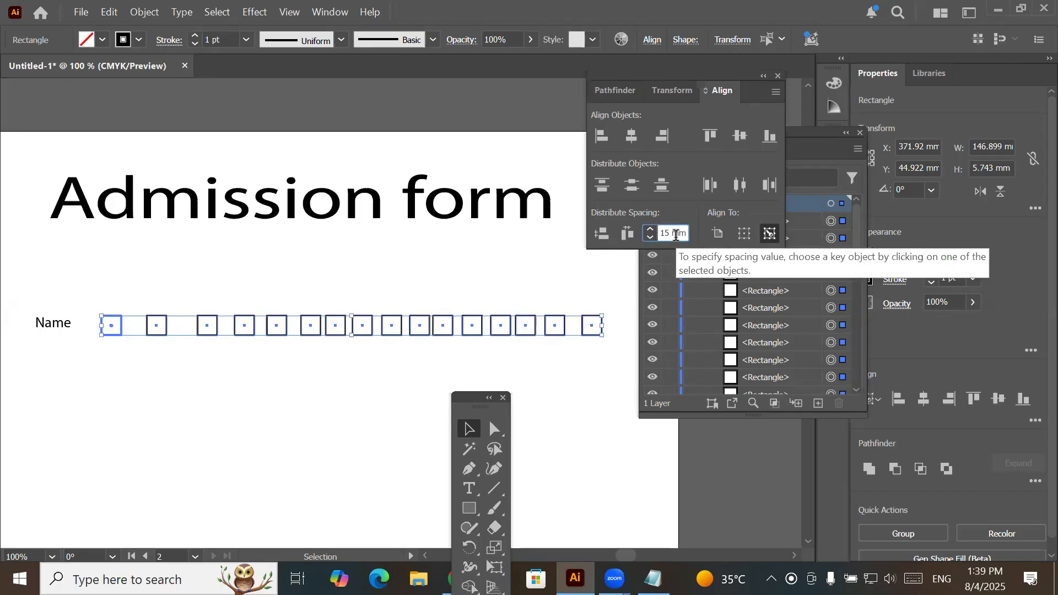
{"action": "key", "text": "Down"}
{"action": "key", "text": "Down"}
{"action": "key", "text": "Down"}
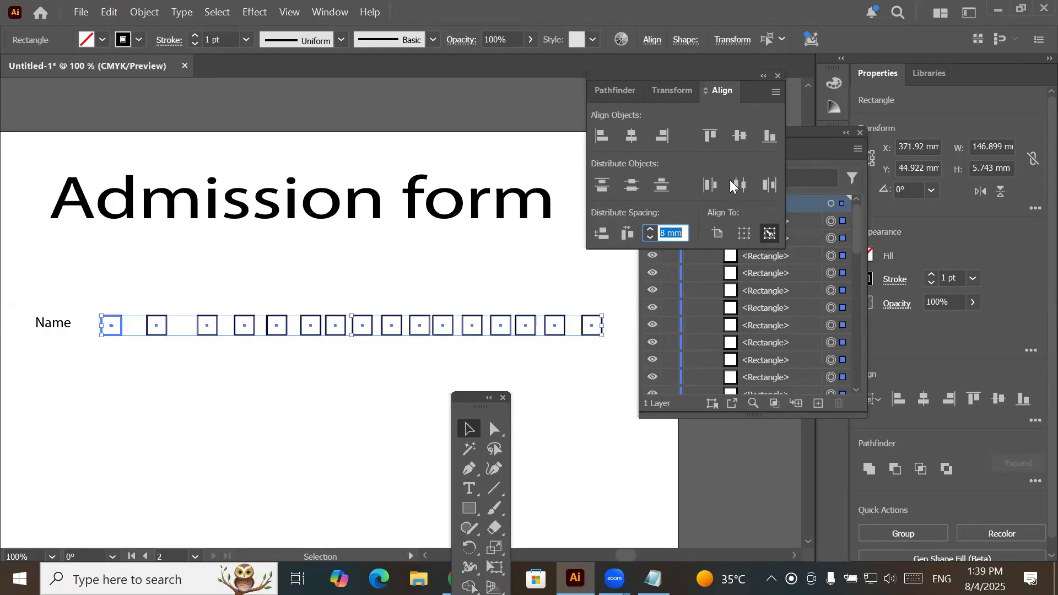
{"action": "left_click", "coordinate": [710, 186]}
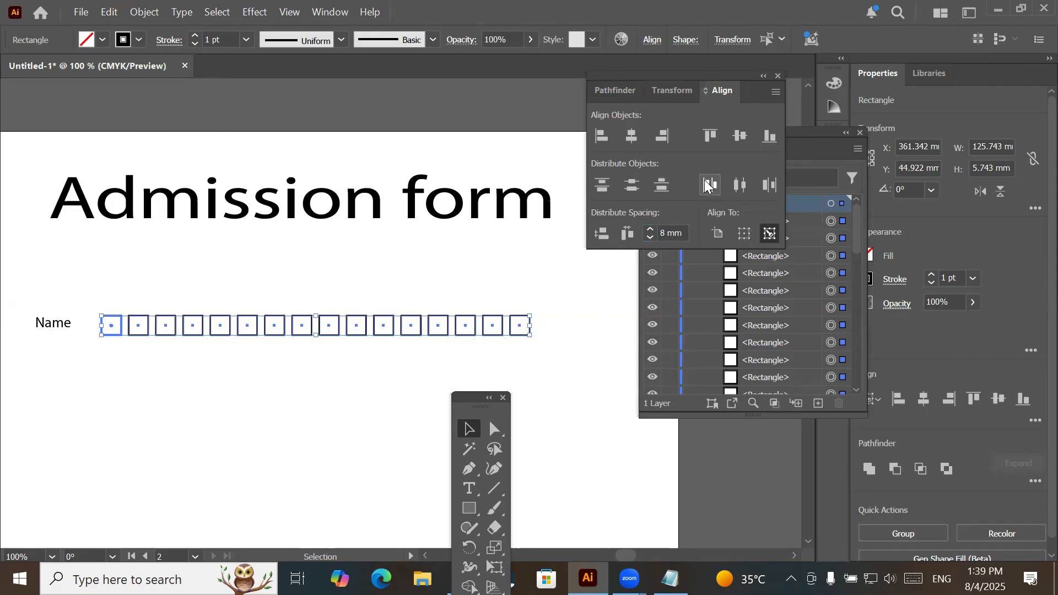
{"action": "left_click", "coordinate": [710, 185]}
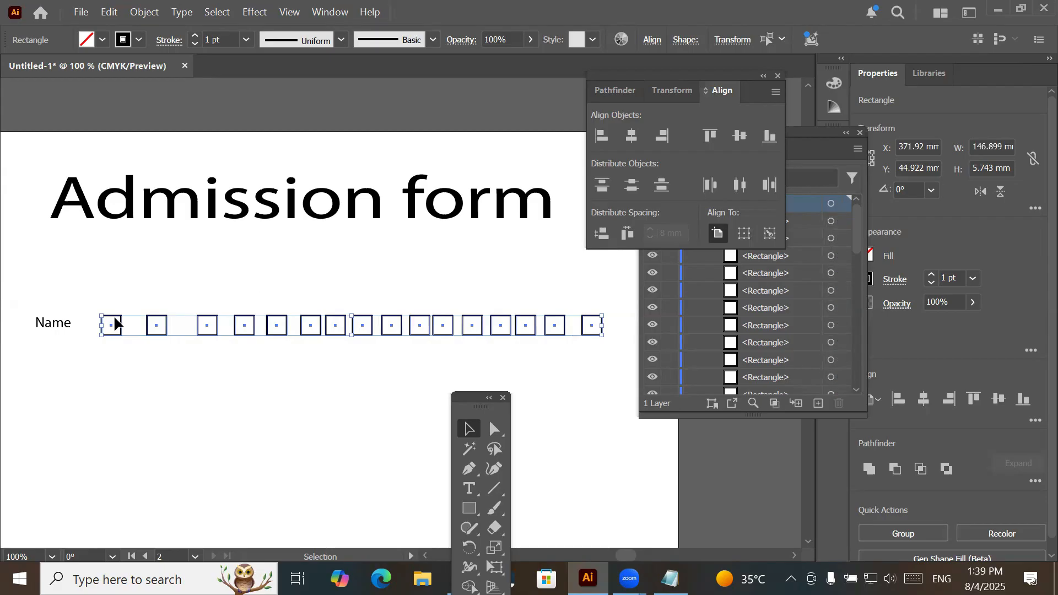
- Try Horizontal Distribute Left on the whole row with Align to Selection as the reference, and undo the distribution
{"action": "left_click", "coordinate": [85, 296]}
{"action": "left_click_drag", "start_coordinate": [294, 356], "coordinate": [617, 346]}
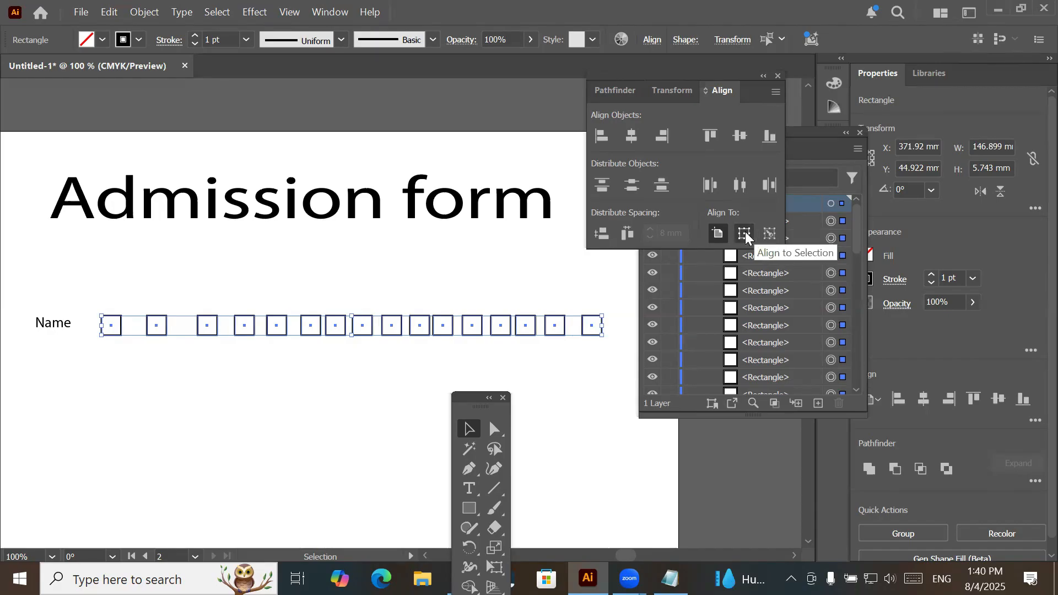
{"action": "left_click", "coordinate": [716, 235]}
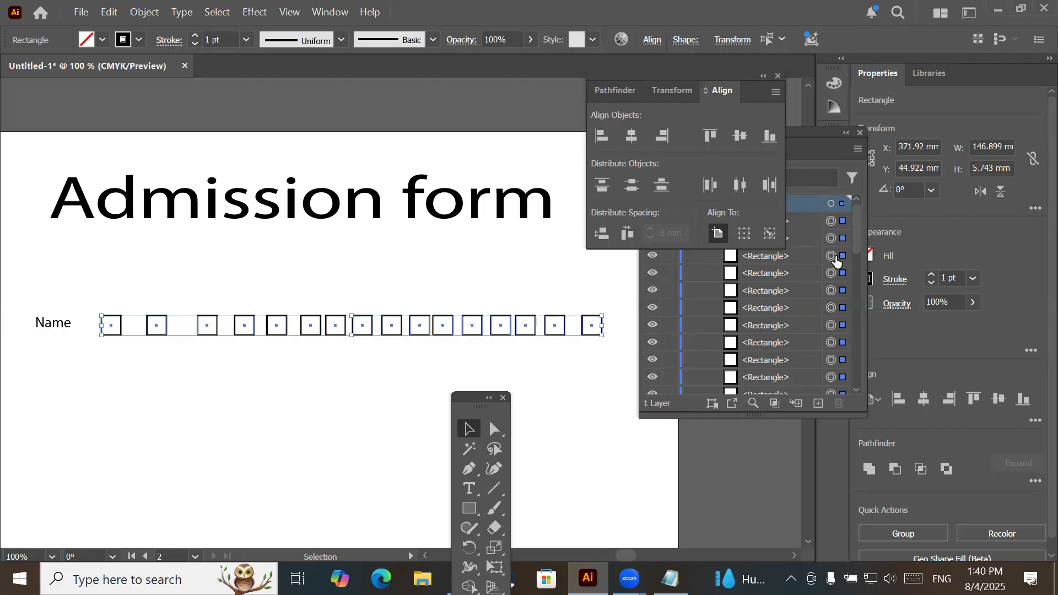
{"action": "left_click", "coordinate": [744, 234]}
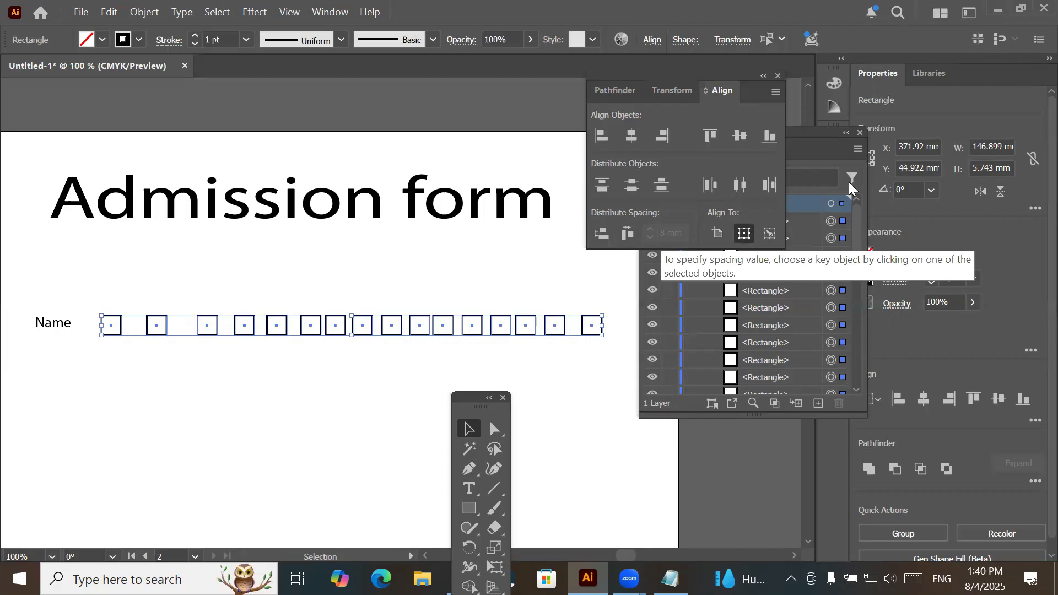
{"action": "left_click", "coordinate": [661, 184]}
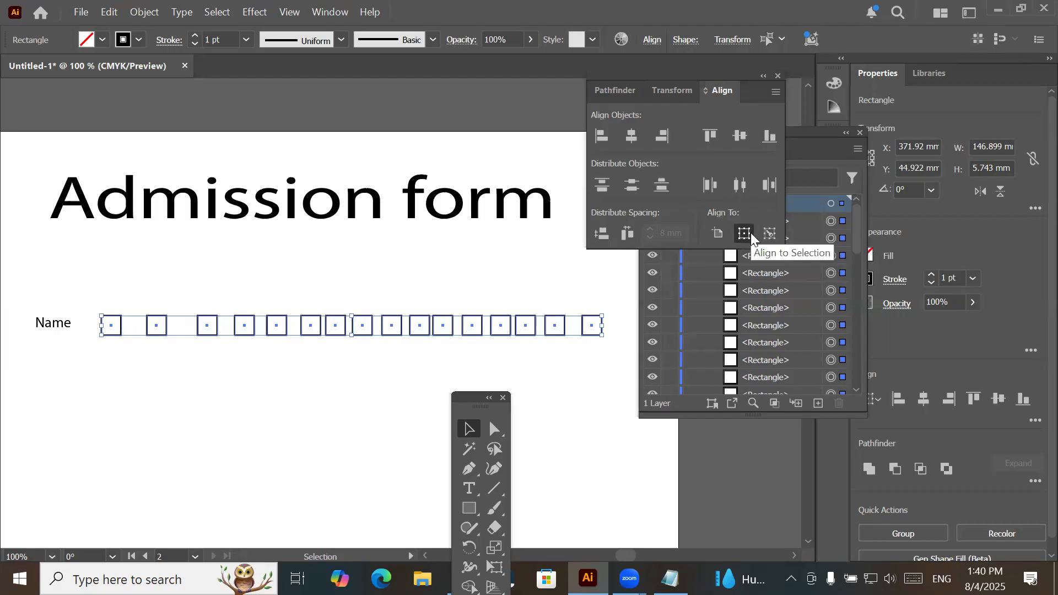
{"action": "left_click", "coordinate": [711, 188]}
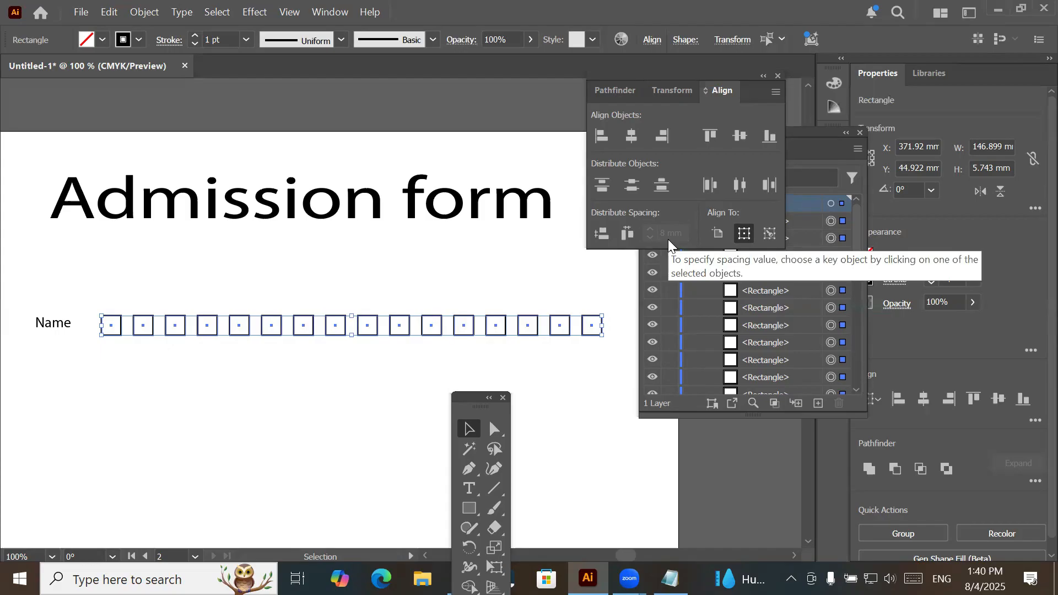
{"action": "key", "text": "ctrl+z"}
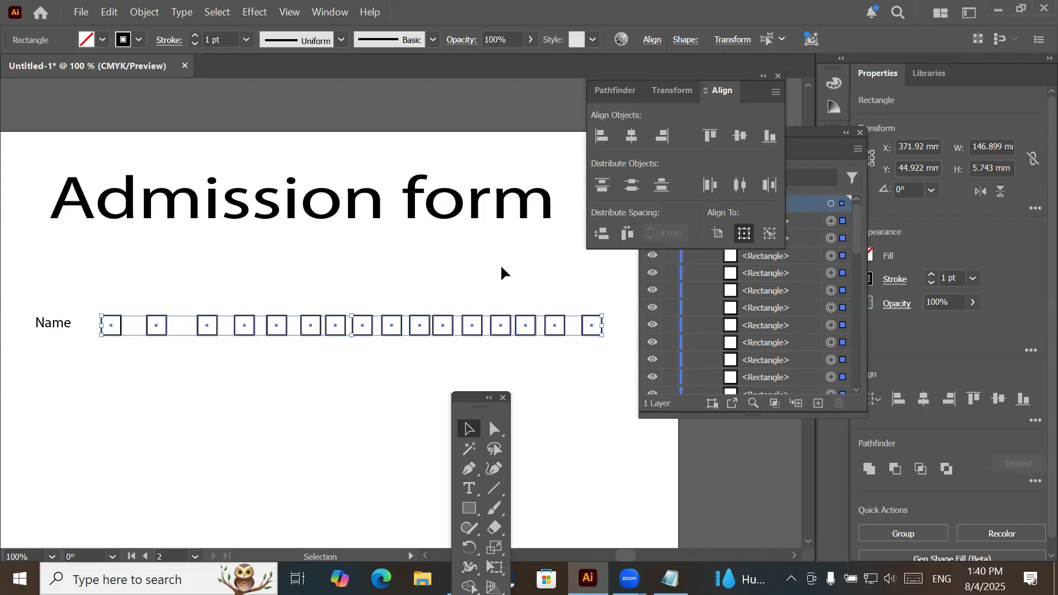
- Try to place the second square by hand directly against the first one, and undo the manual moves
{"action": "left_click", "coordinate": [165, 334]}
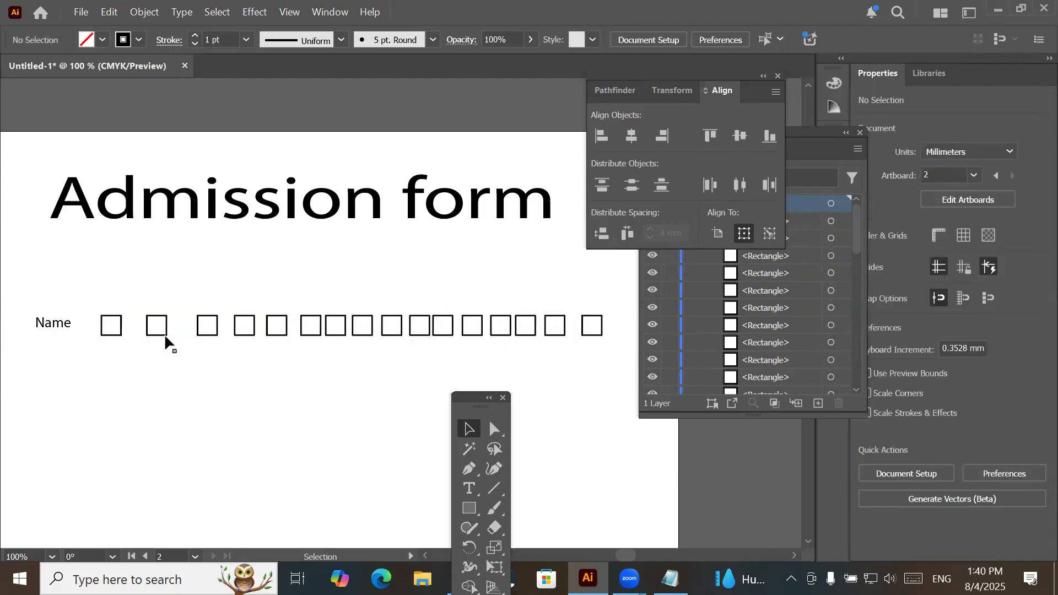
{"action": "mouse_move", "coordinate": [148, 336]}
{"action": "left_mouse_down"}
{"action": "mouse_move", "coordinate": [199, 345]}
{"action": "mouse_move", "coordinate": [191, 334]}
{"action": "mouse_move", "coordinate": [142, 343]}
{"action": "left_mouse_up"}
{"action": "key", "text": "ctrl+z"}
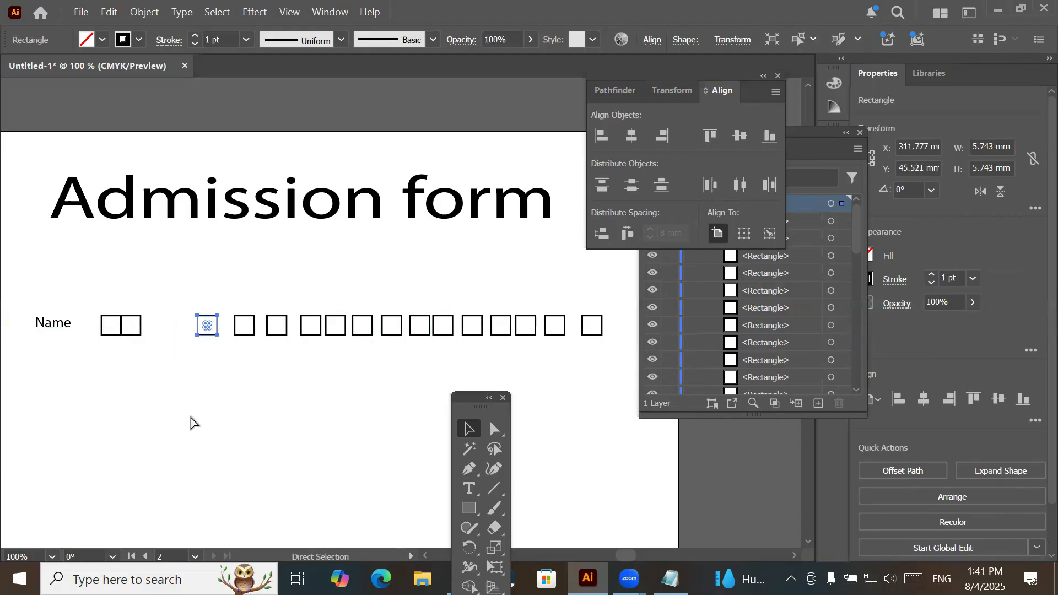
{"action": "key", "text": "ctrl+z"}
- Try Horizontal Distribute Left on the whole row from the first square as key object with 5 mm spacing, and undo it
{"action": "left_click_drag", "start_coordinate": [81, 289], "coordinate": [569, 333]}
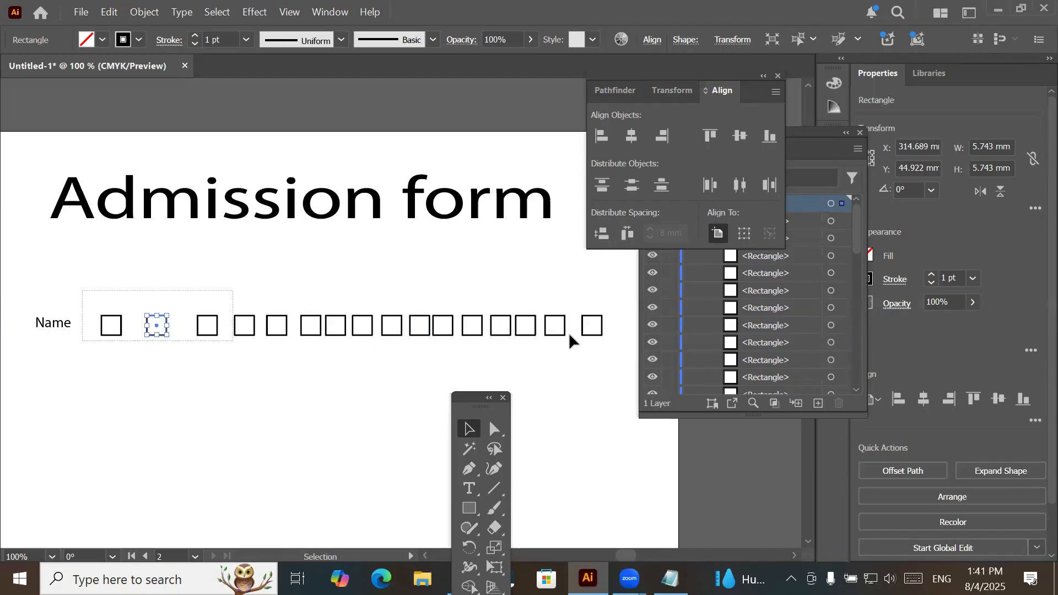
{"action": "left_click_drag", "start_coordinate": [621, 354], "coordinate": [621, 354]}
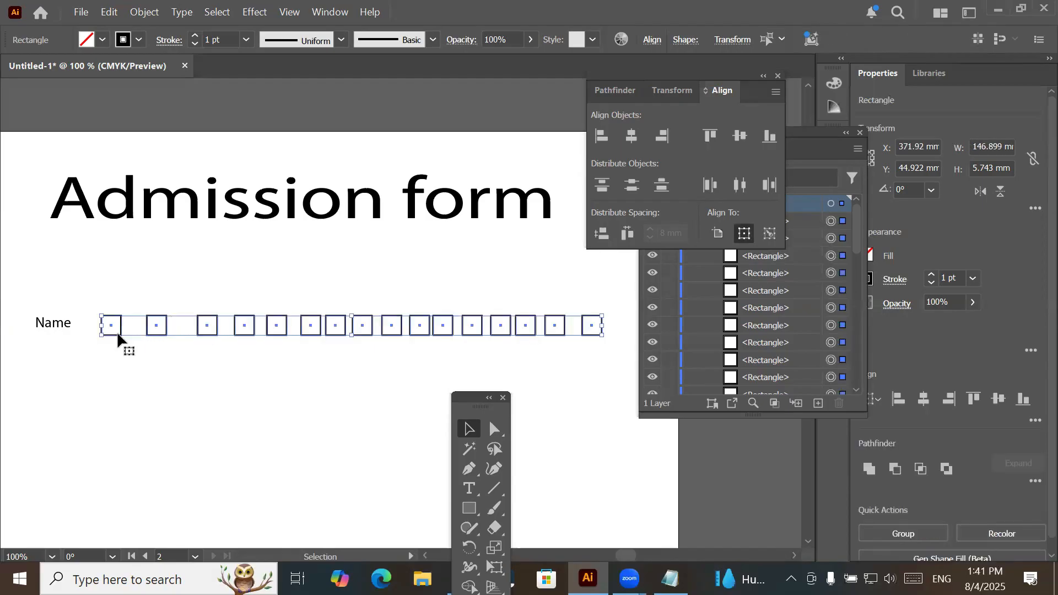
{"action": "left_click", "coordinate": [154, 329]}
{"action": "left_click", "coordinate": [113, 332]}
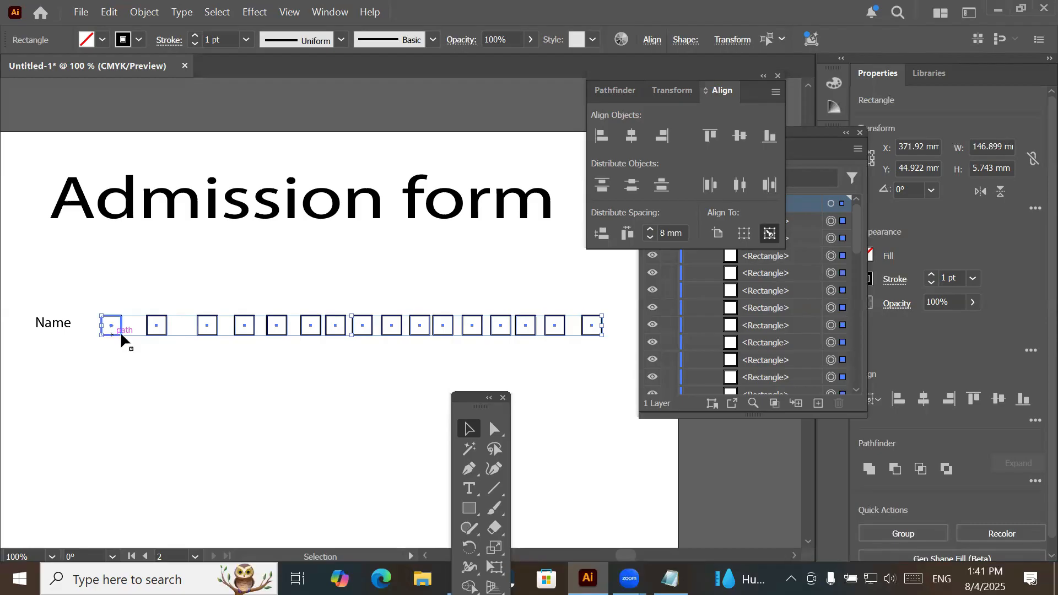
{"action": "left_click", "coordinate": [673, 233]}
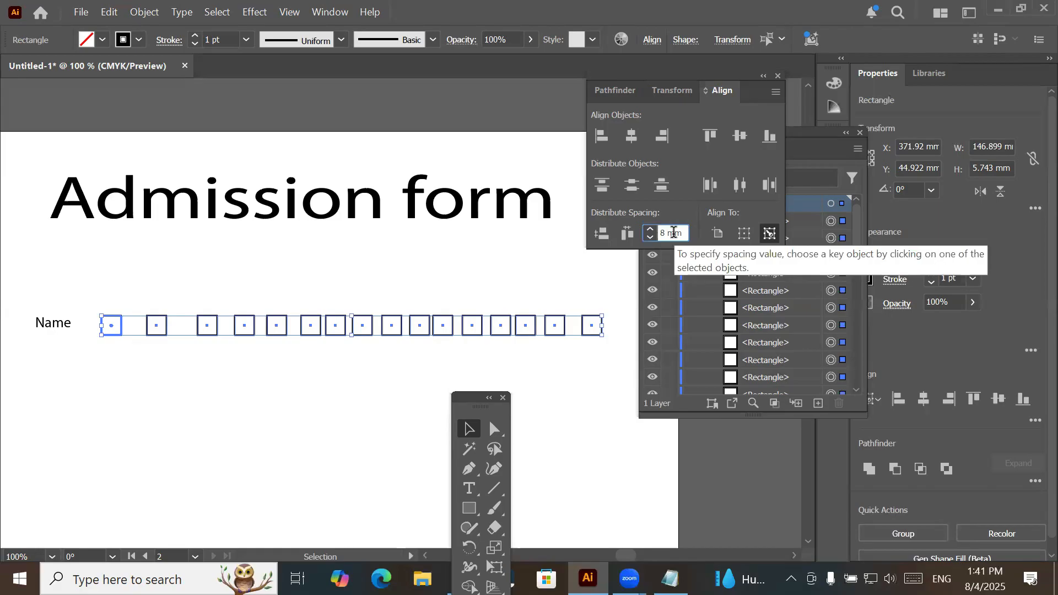
{"action": "key", "text": "Down"}
{"action": "key", "text": "Down"}
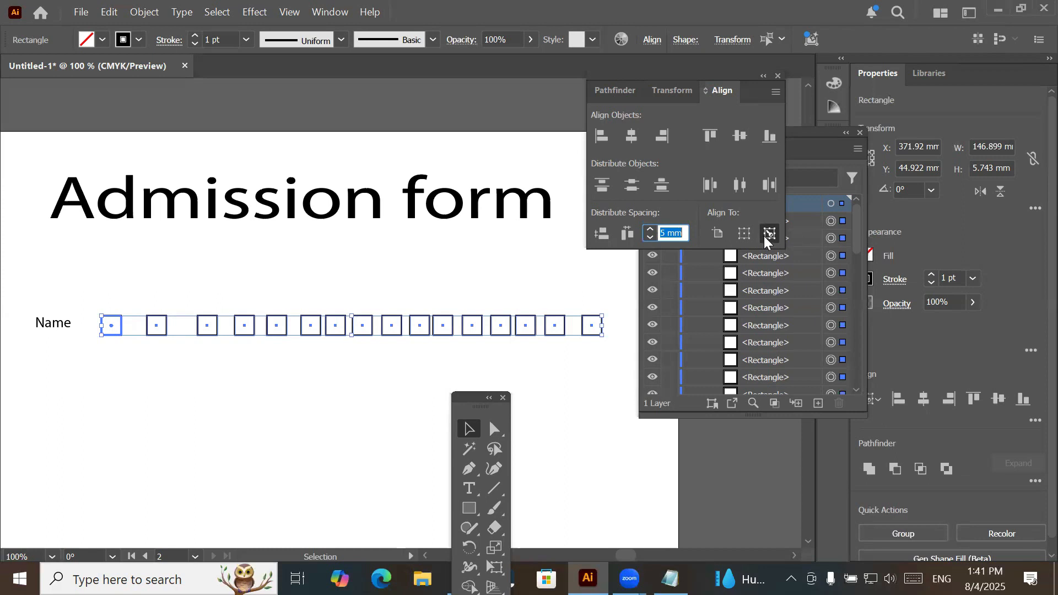
{"action": "left_click", "coordinate": [709, 186]}
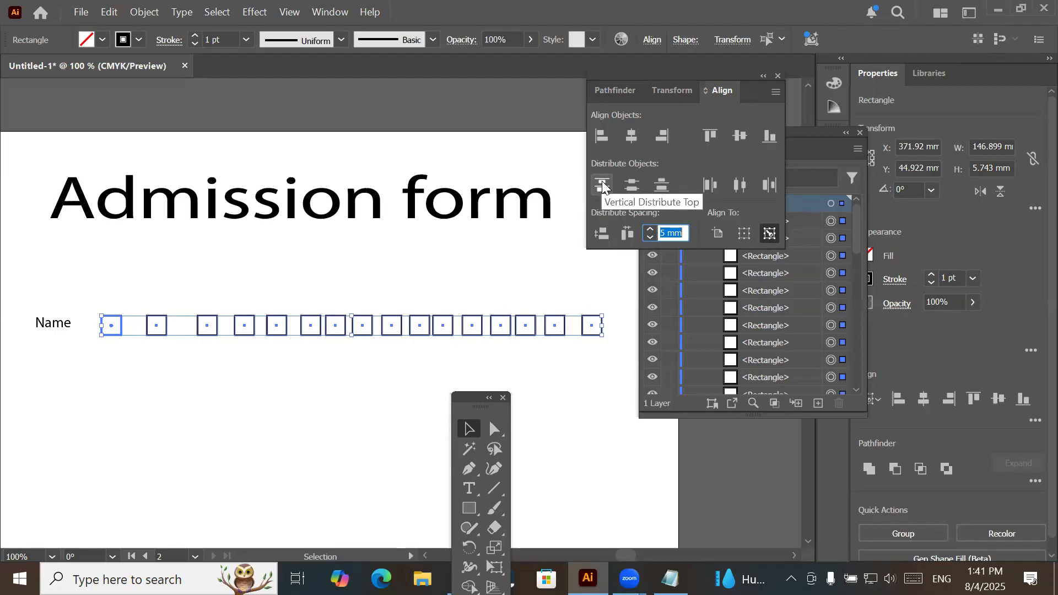
{"action": "left_click", "coordinate": [706, 187]}
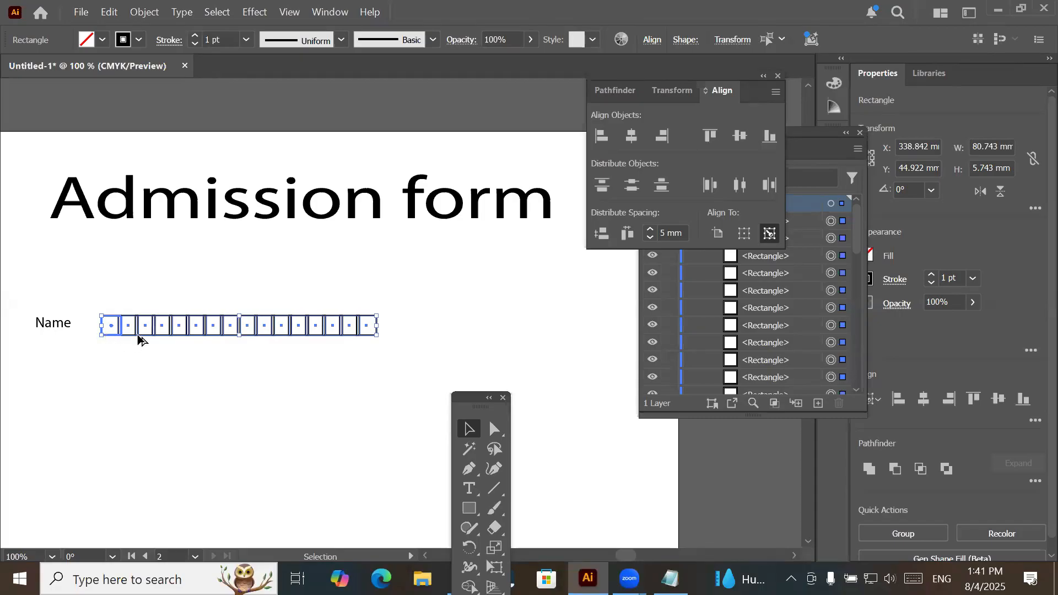
{"action": "key", "text": "ctrl+plus"}
{"action": "key", "text": "ctrl+plus"}
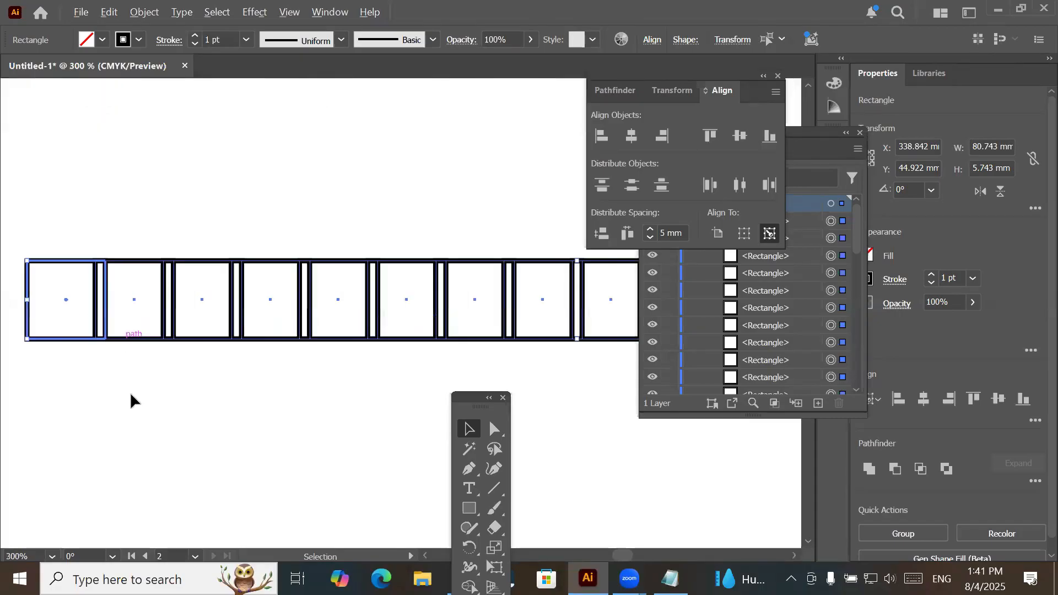
{"action": "key", "text": "ctrl+plus"}
{"action": "key", "text": "ctrl"}
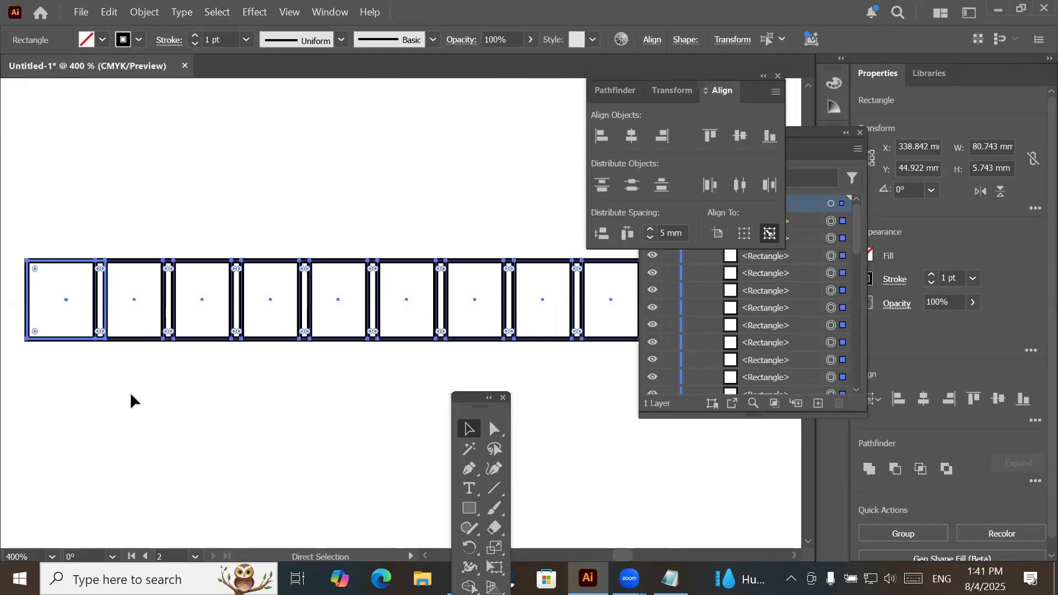
{"action": "key", "text": "ctrl+z"}
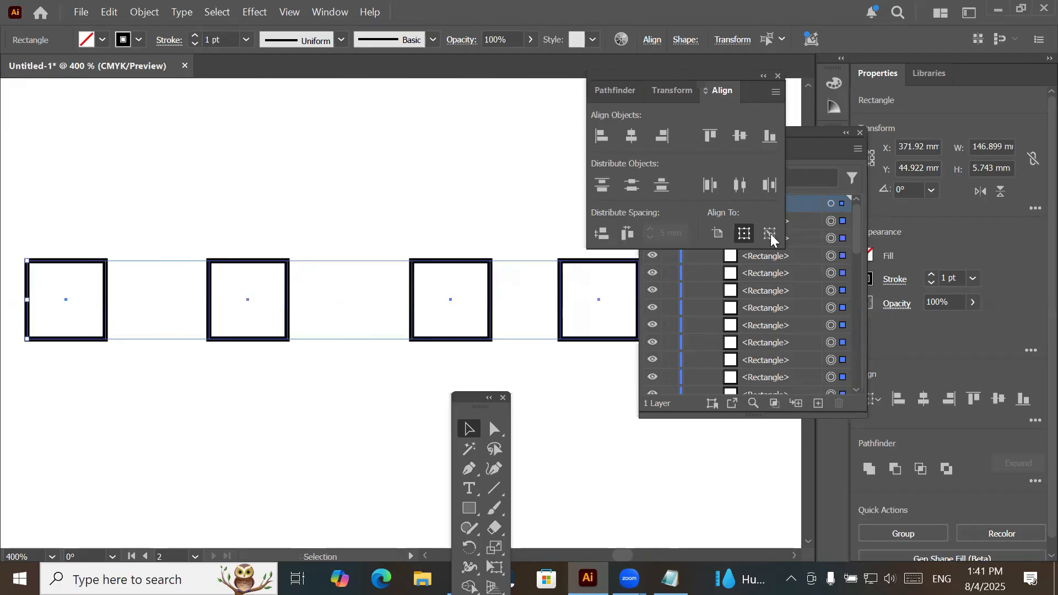
- Try distributing the row by left edges from the first square as key object with 6 mm spacing, and undo it
{"action": "left_click", "coordinate": [84, 338]}
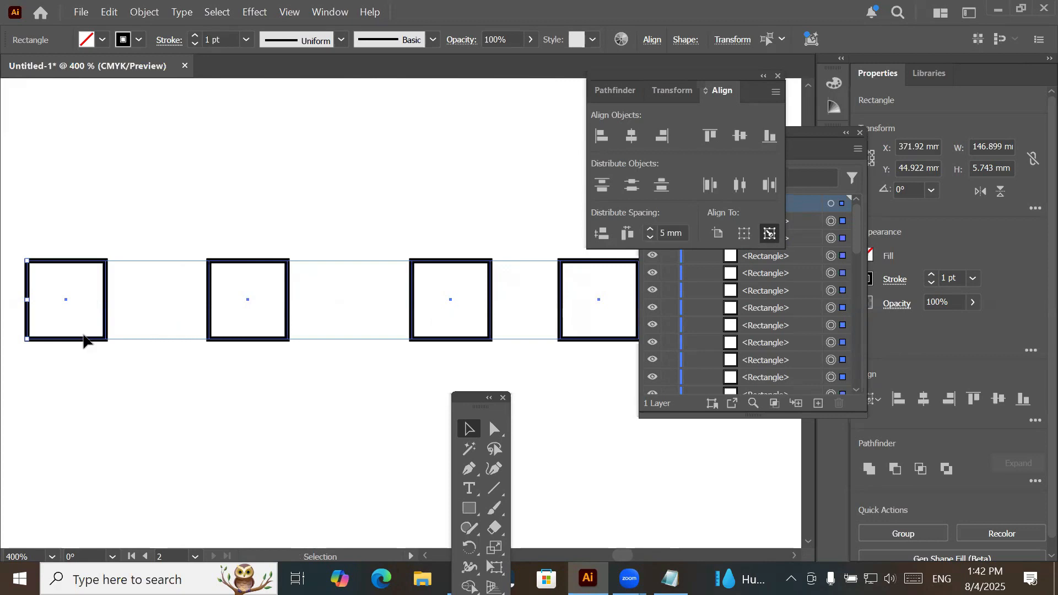
{"action": "left_click", "coordinate": [67, 337]}
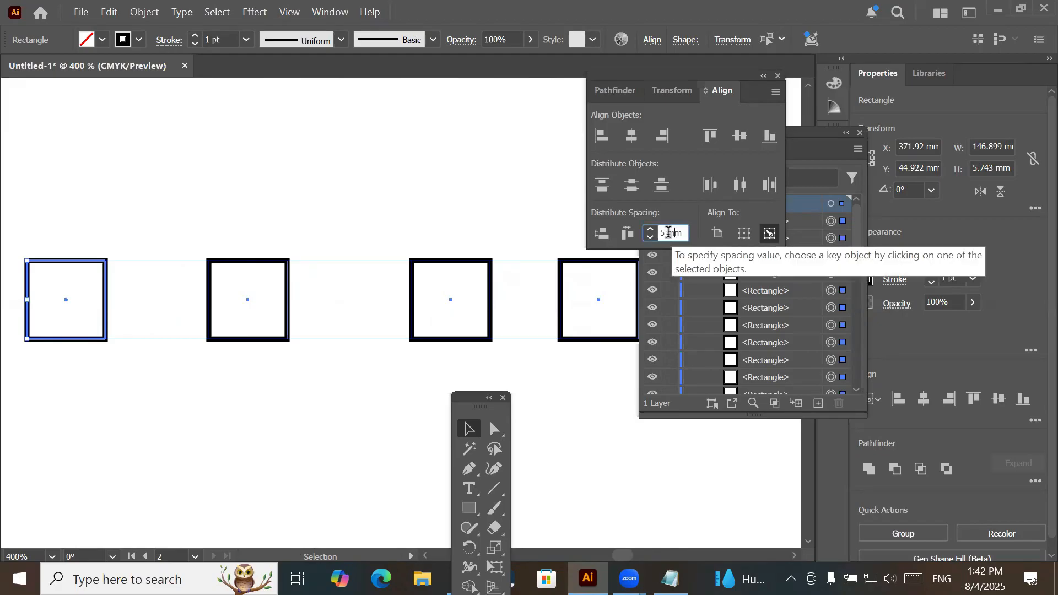
{"action": "scroll", "coordinate": [668, 232], "scroll_direction": "up", "scroll_amount": 1}
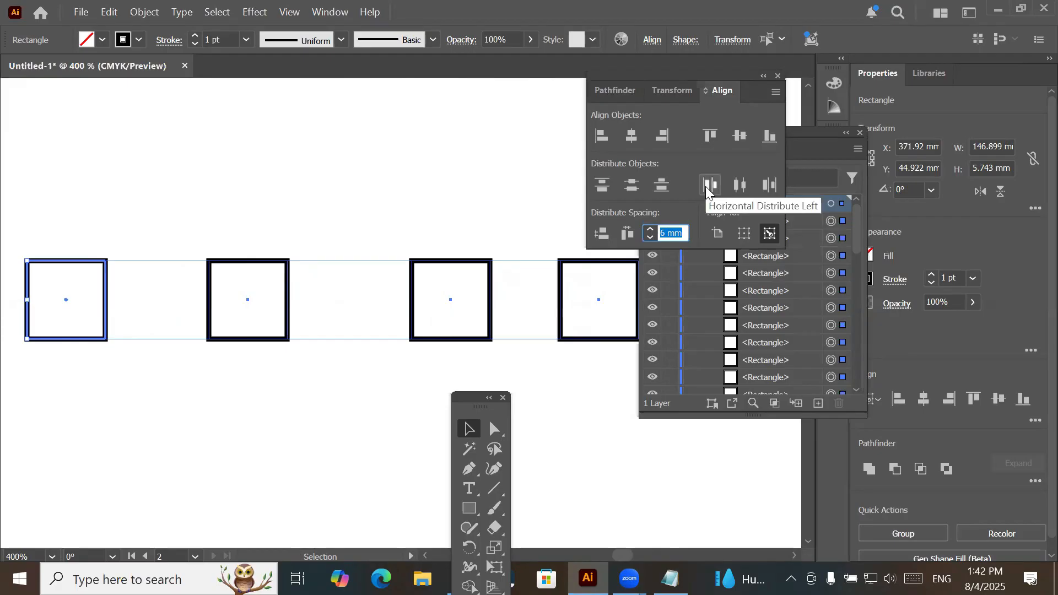
{"action": "left_click", "coordinate": [677, 232]}
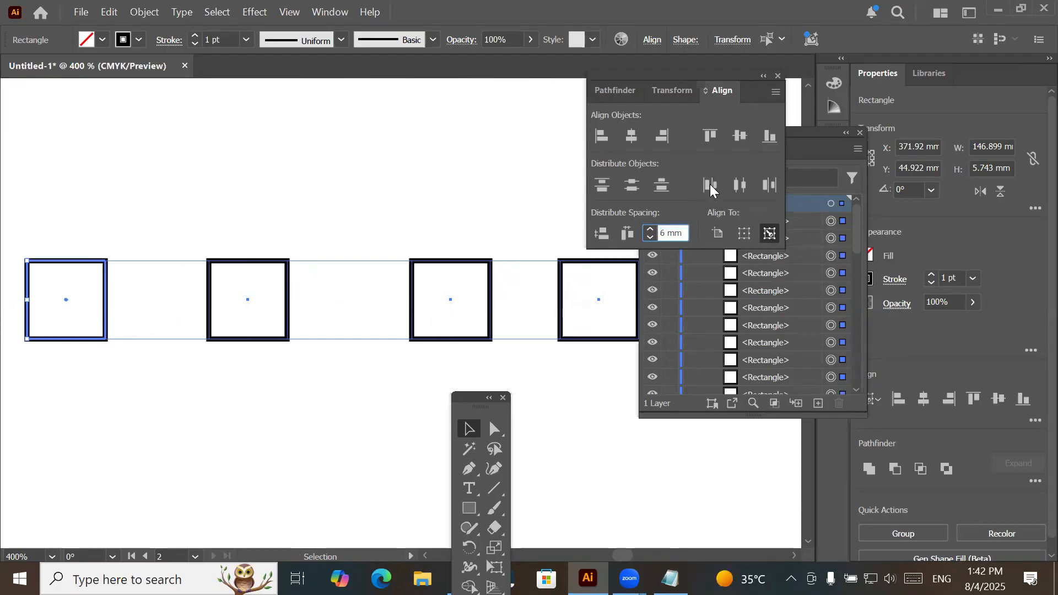
{"action": "left_click", "coordinate": [711, 185]}
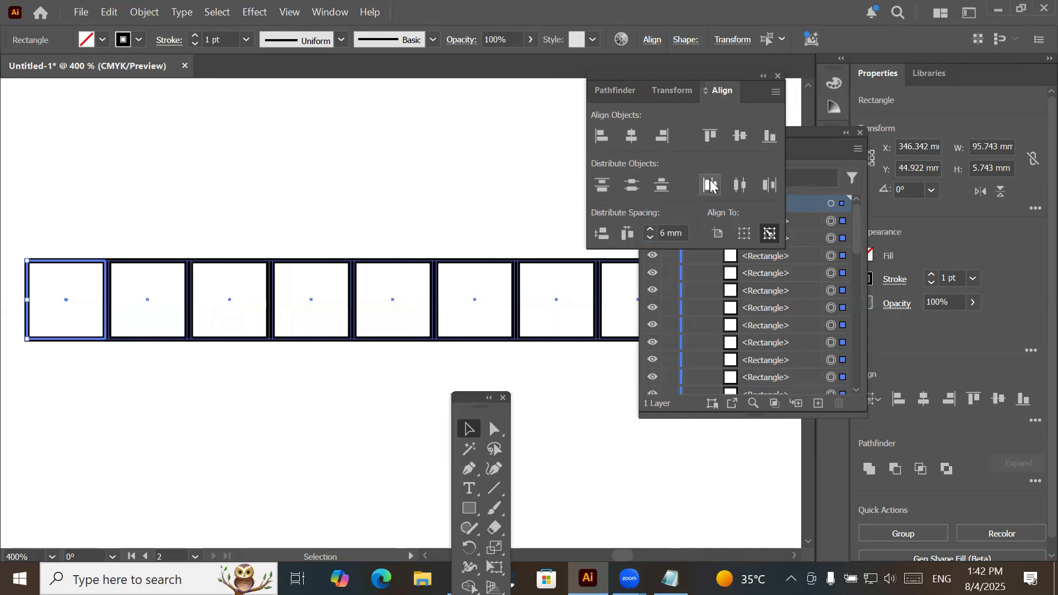
{"action": "left_click", "coordinate": [743, 233]}
{"action": "left_click", "coordinate": [770, 238]}
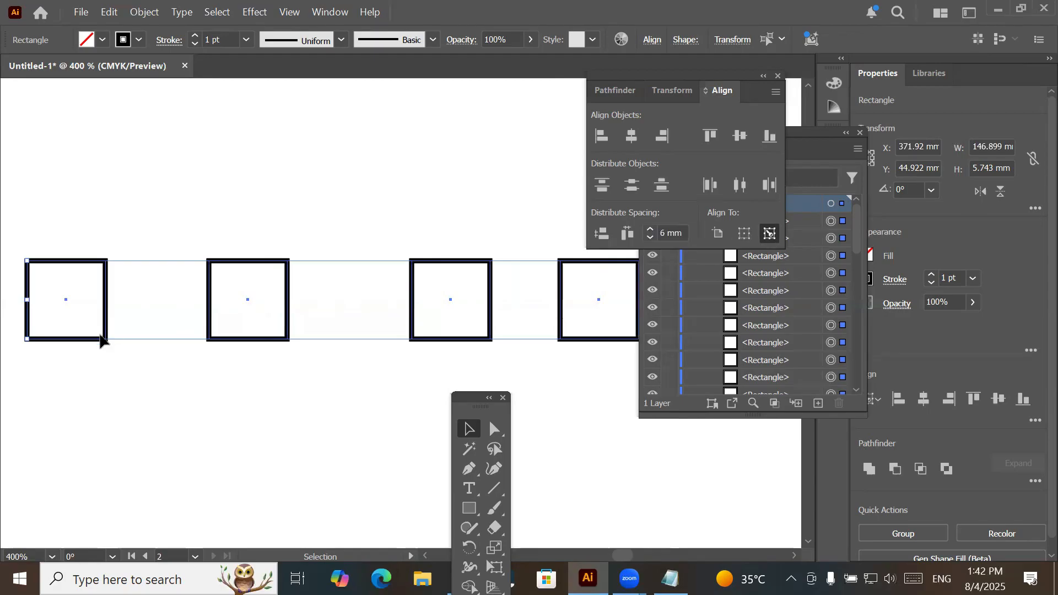
- Undo the earlier vertical alignment of the row of squares
{"action": "left_click", "coordinate": [130, 290]}
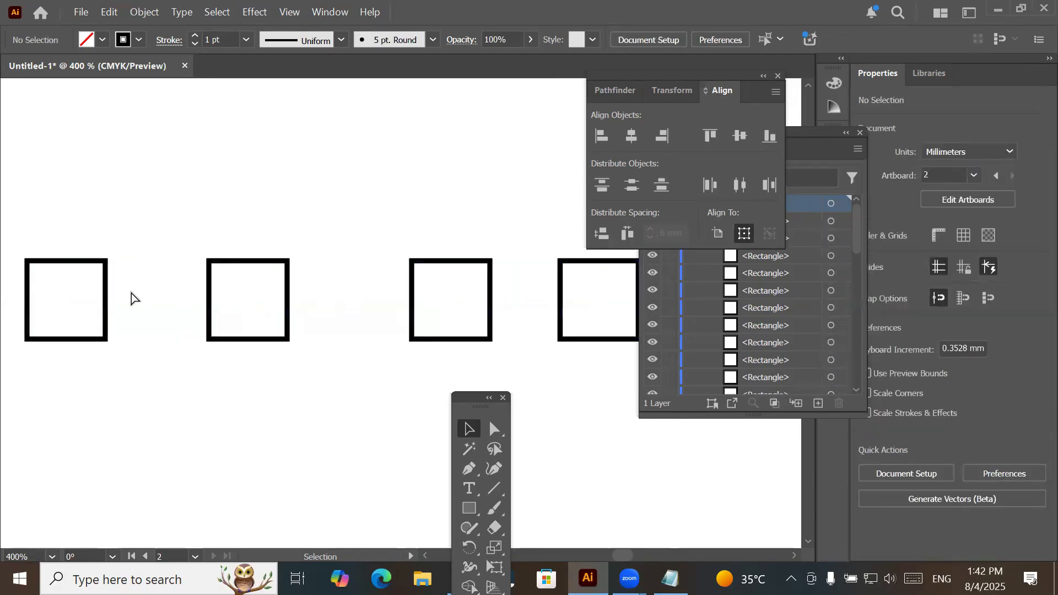
{"action": "key", "text": "ctrl+z"}
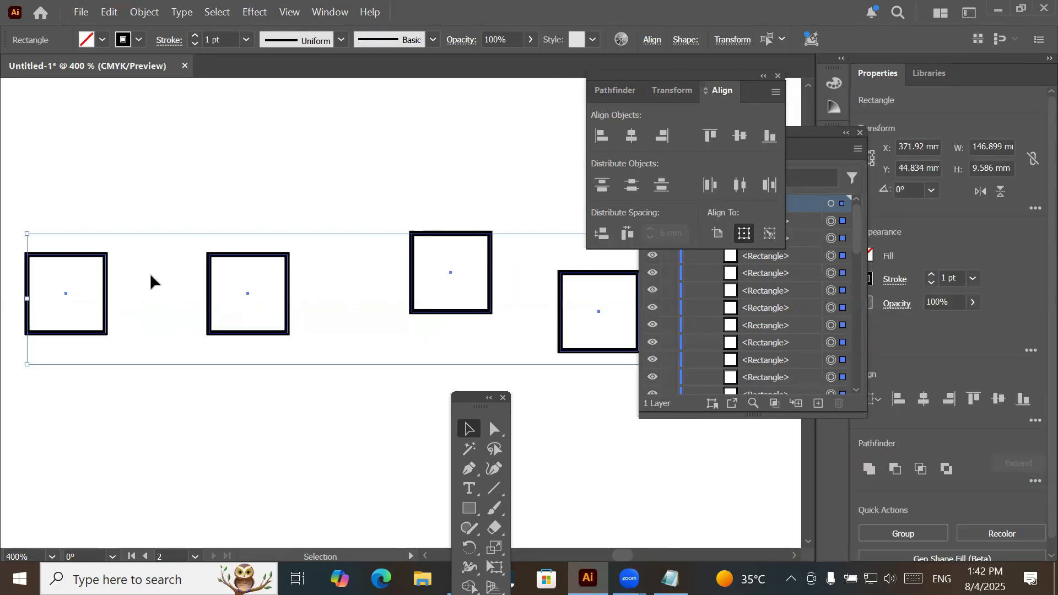
{"action": "key", "text": "ctrl+z"}
{"action": "key", "text": "ctrl+1"}
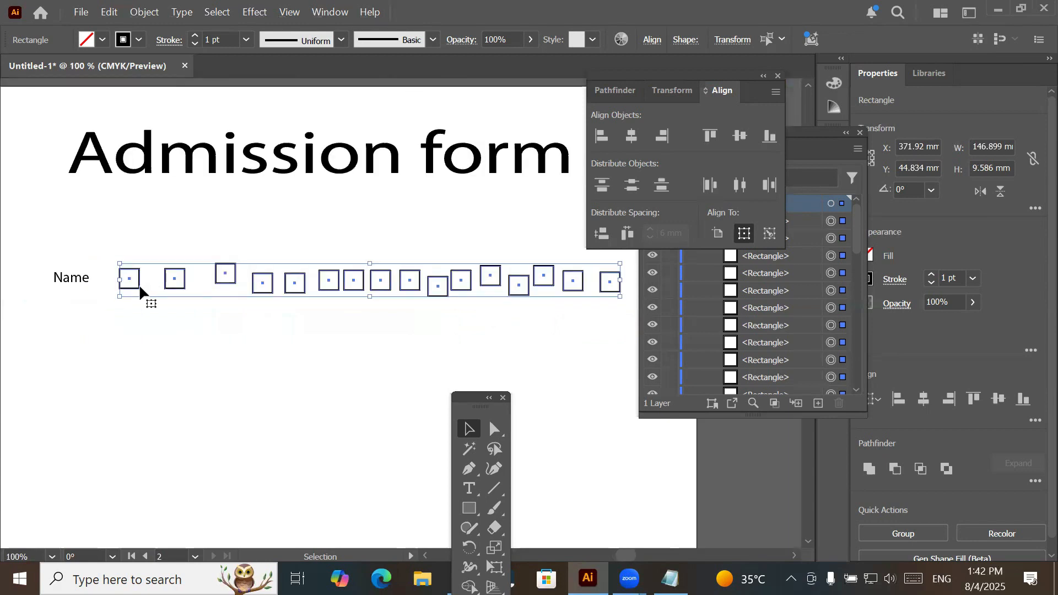
- Align the top edges of all the squares to the first square as key object
{"action": "left_click", "coordinate": [140, 287]}
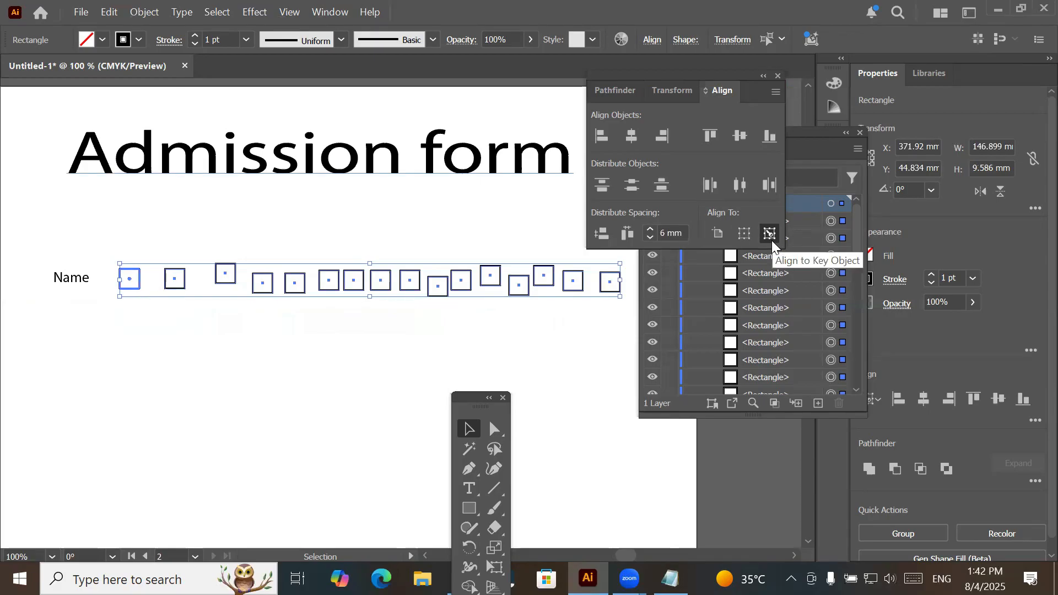
{"action": "left_click", "coordinate": [709, 136]}
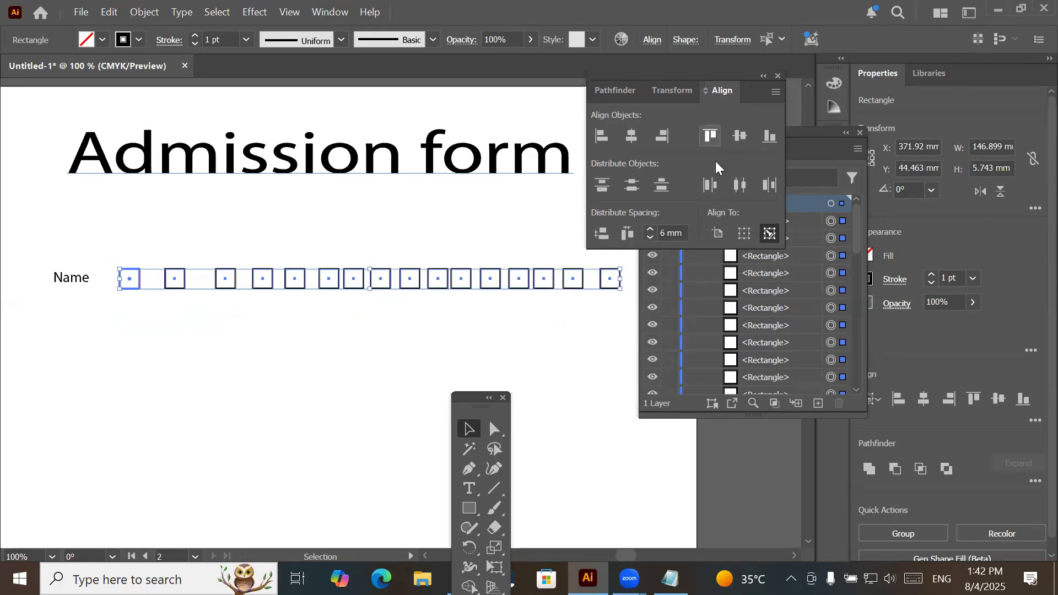
{"action": "left_click", "coordinate": [769, 236]}
- Set the distribution spacing to 7 mm and apply Horizontal Distribute Left to the row from the first square, then deselect the row
{"action": "left_click", "coordinate": [668, 232]}
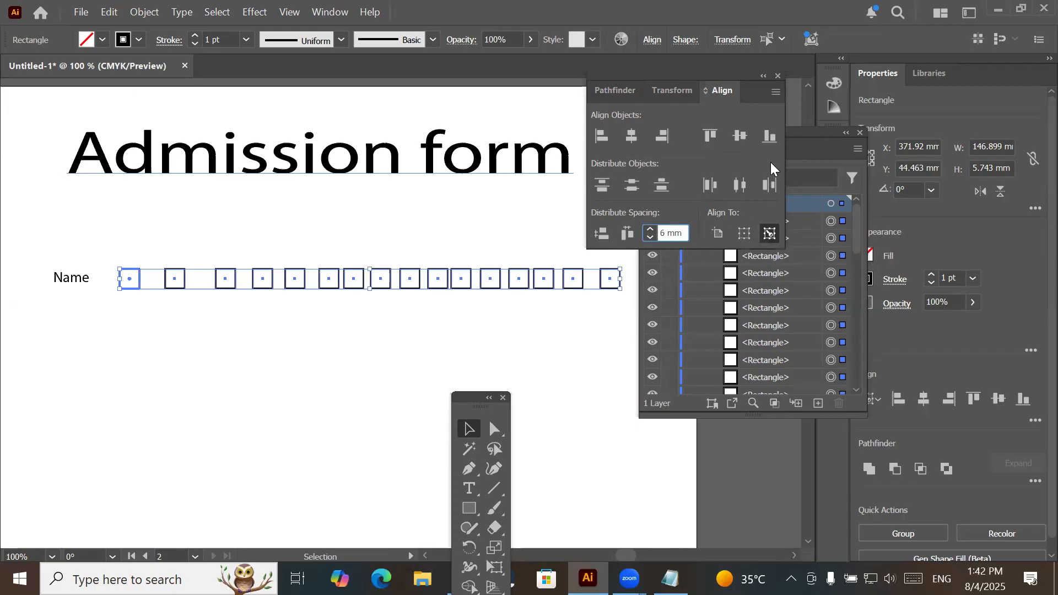
{"action": "key", "text": "Up"}
{"action": "left_click", "coordinate": [712, 190]}
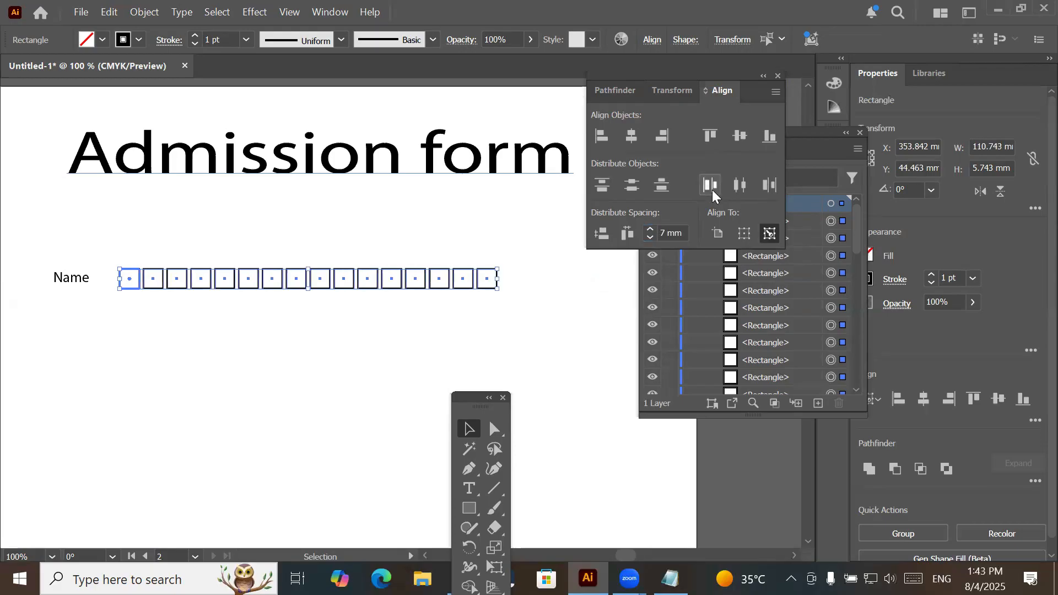
{"action": "left_click", "coordinate": [300, 356]}
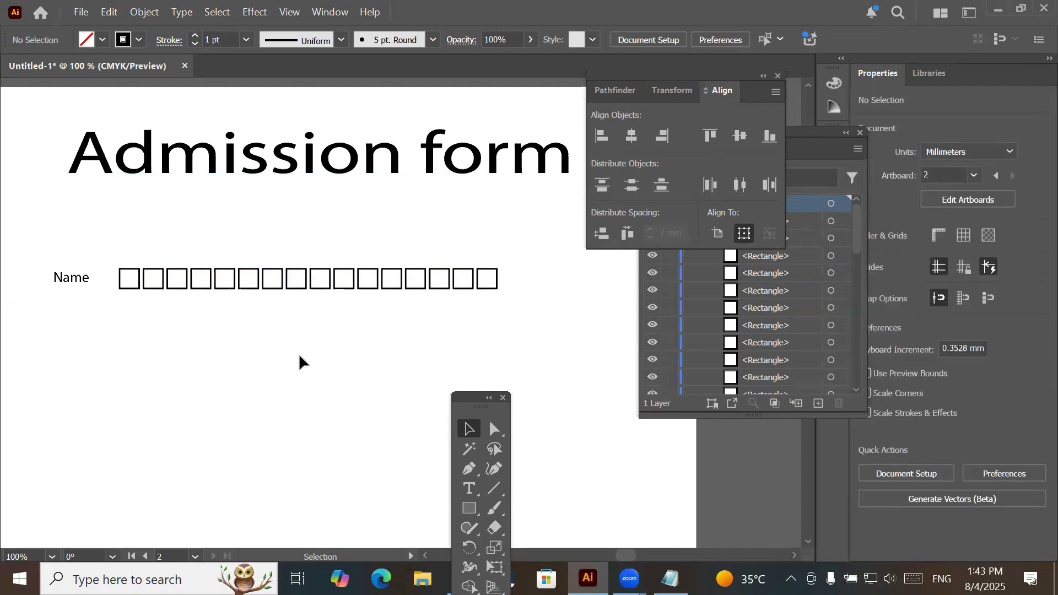
- Select the whole row of squares, and bring the Layers panel to the front and lengthen it
{"action": "scroll", "coordinate": [300, 357], "scroll_direction": "down", "scroll_amount": 1}
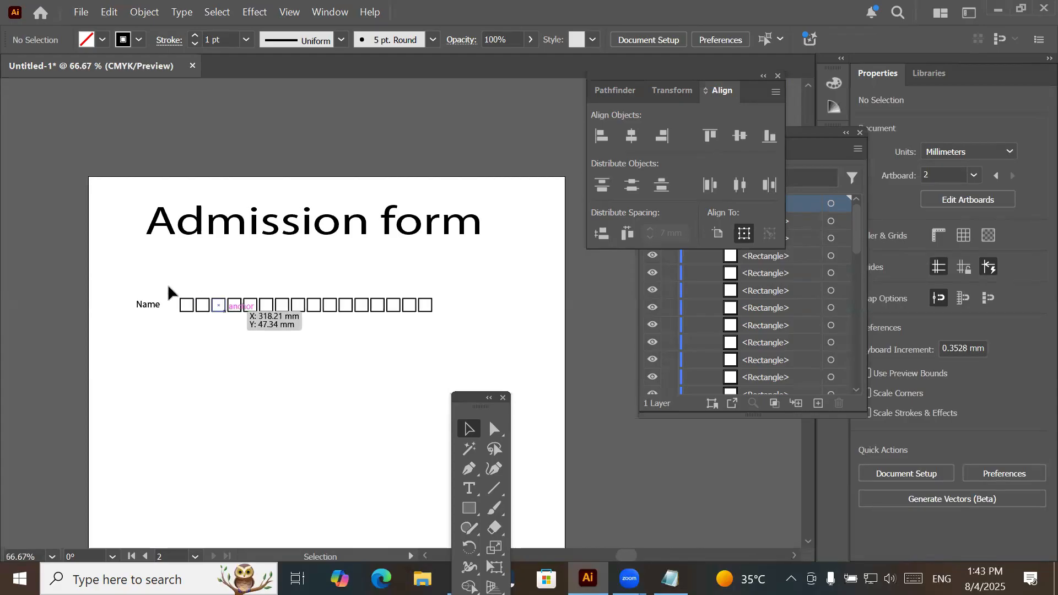
{"action": "left_click_drag", "start_coordinate": [167, 287], "coordinate": [474, 334]}
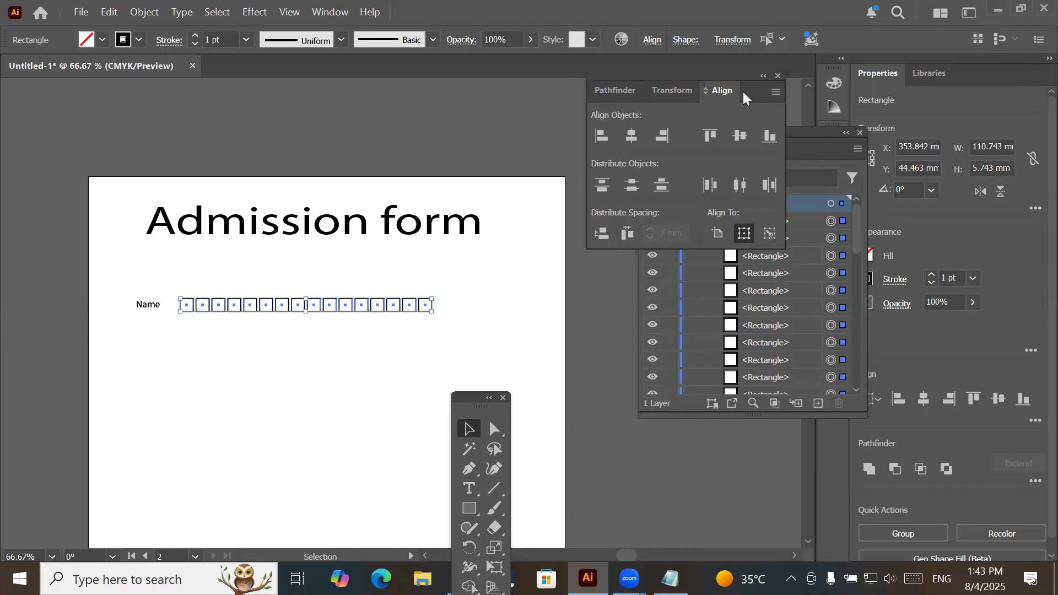
{"action": "left_click", "coordinate": [818, 132]}
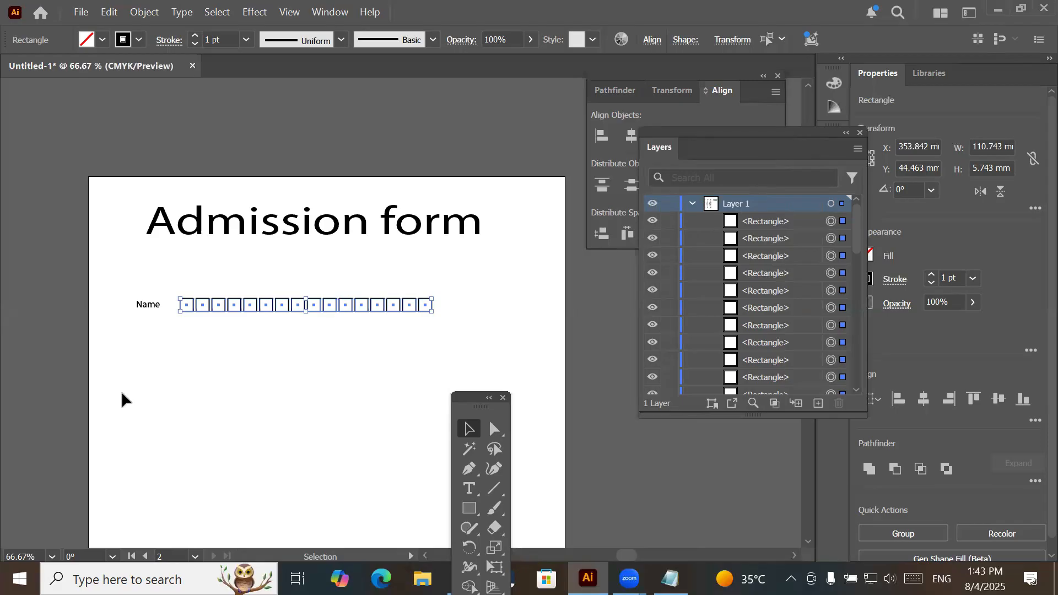
{"action": "left_click_drag", "start_coordinate": [798, 414], "coordinate": [794, 542]}
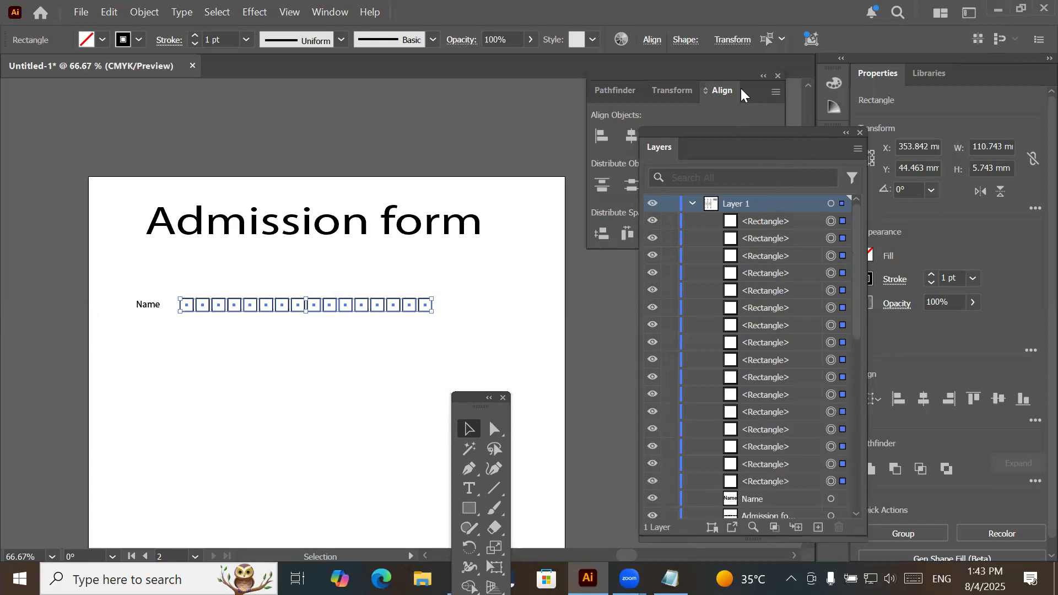
- Try docking the Layers panel with the Pathfinder, Transform and Align panels, and pull it out again as a floating panel
{"action": "left_click_drag", "start_coordinate": [745, 148], "coordinate": [741, 88]}
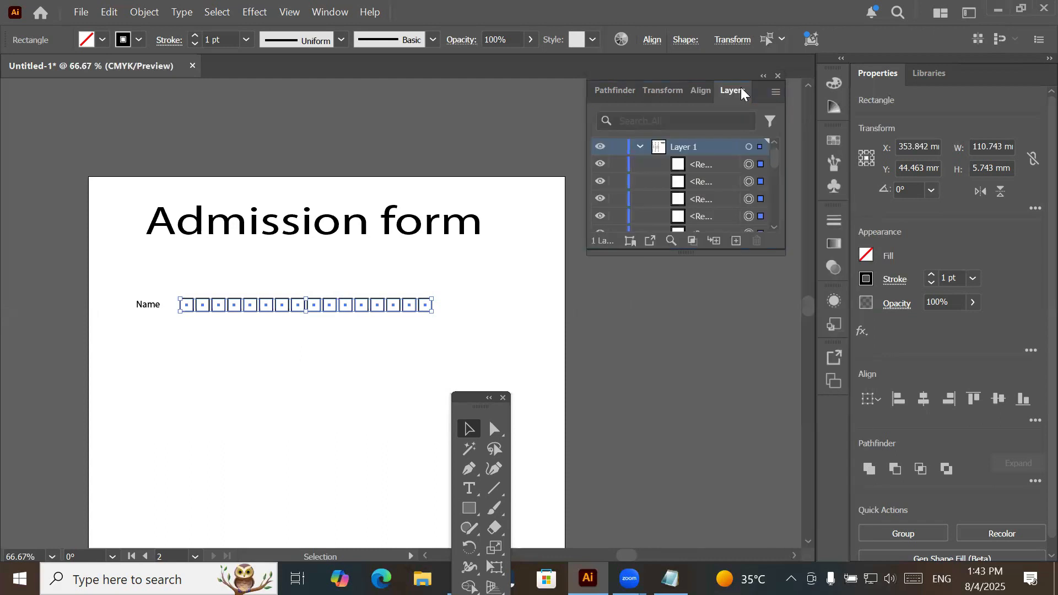
{"action": "left_click_drag", "start_coordinate": [650, 266], "coordinate": [650, 266]}
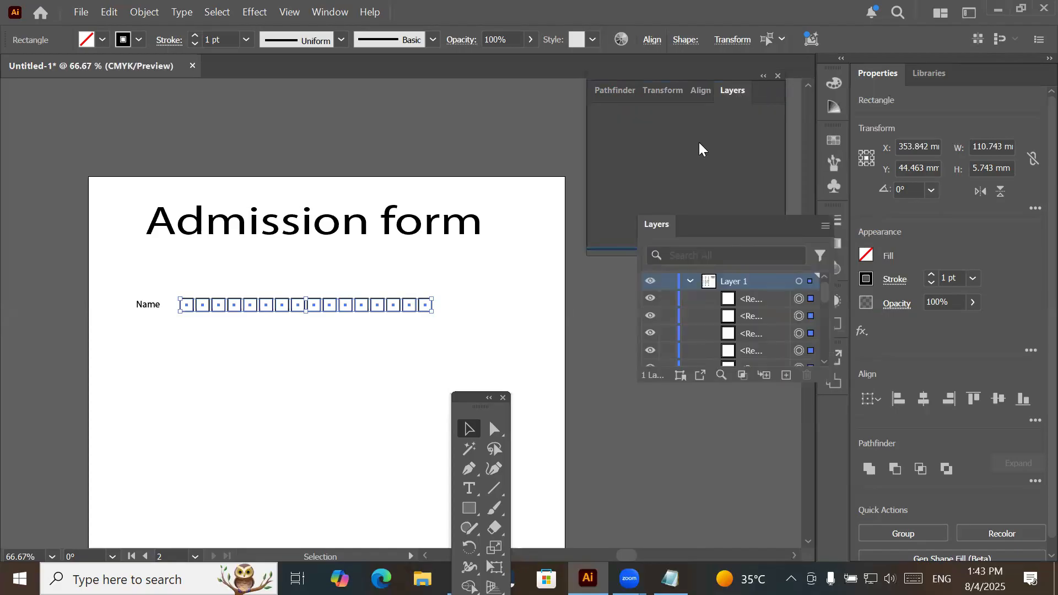
{"action": "left_click_drag", "start_coordinate": [741, 249], "coordinate": [701, 185]}
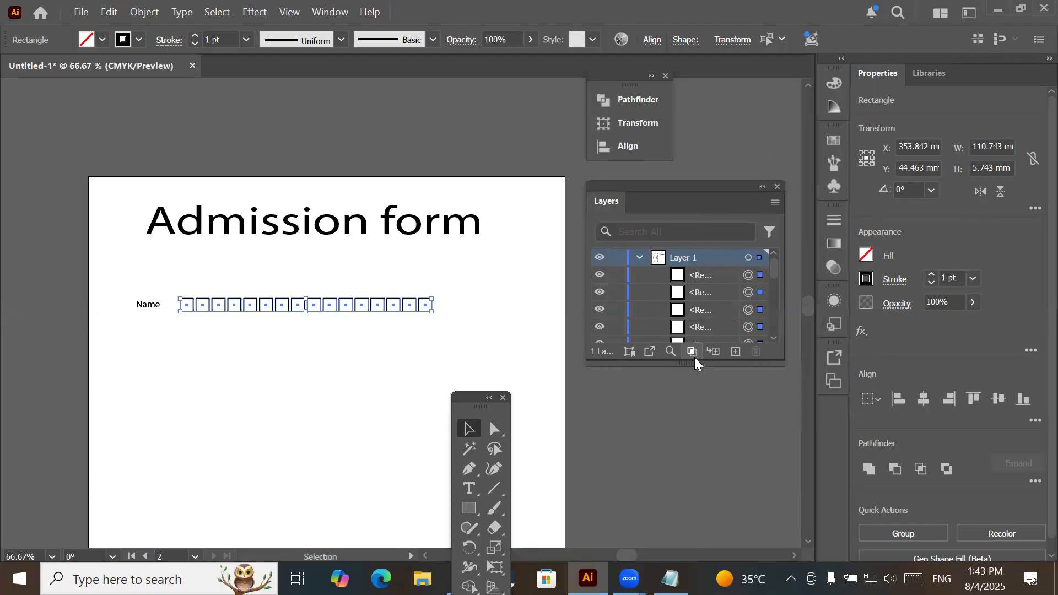
- Lengthen and reposition the floating Layers panel until it lists every square of the row and the Name label
{"action": "left_click_drag", "start_coordinate": [692, 363], "coordinate": [706, 536]}
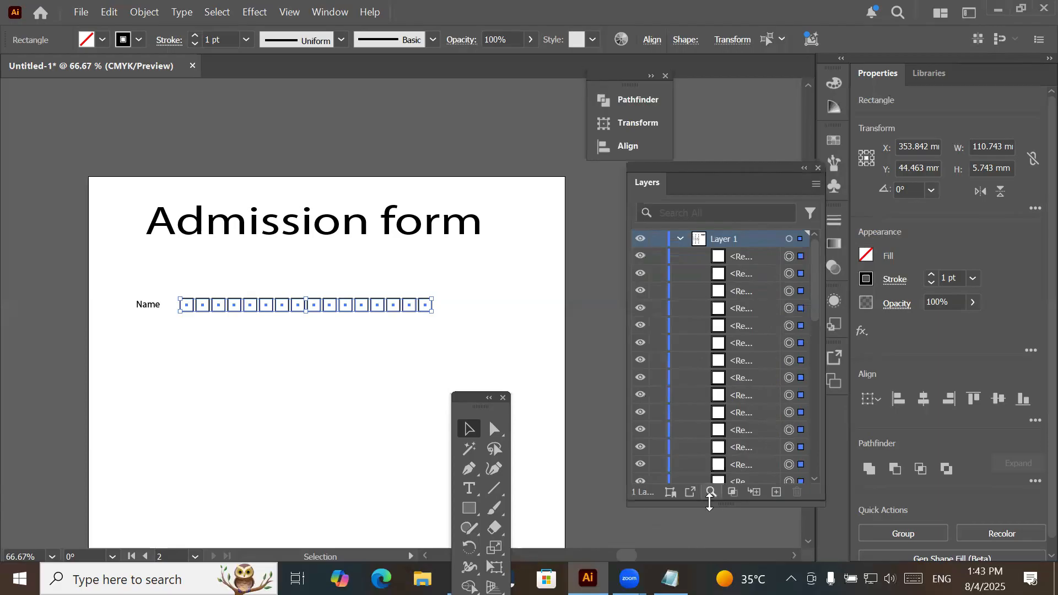
{"action": "left_click_drag", "start_coordinate": [710, 503], "coordinate": [710, 555]}
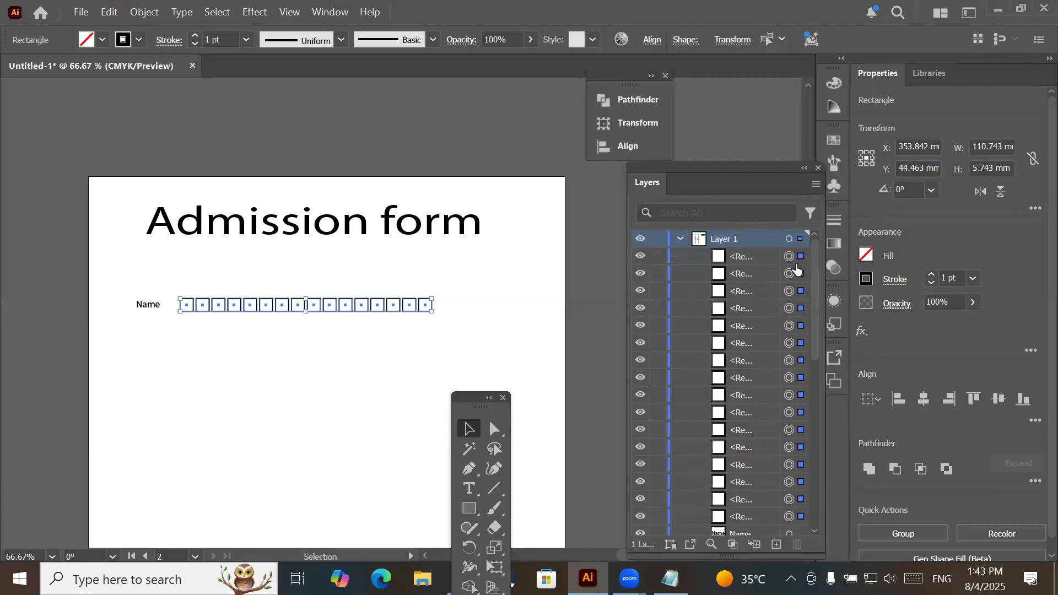
{"action": "left_click_drag", "start_coordinate": [744, 175], "coordinate": [765, 119]}
{"action": "left_click_drag", "start_coordinate": [773, 499], "coordinate": [773, 532]}
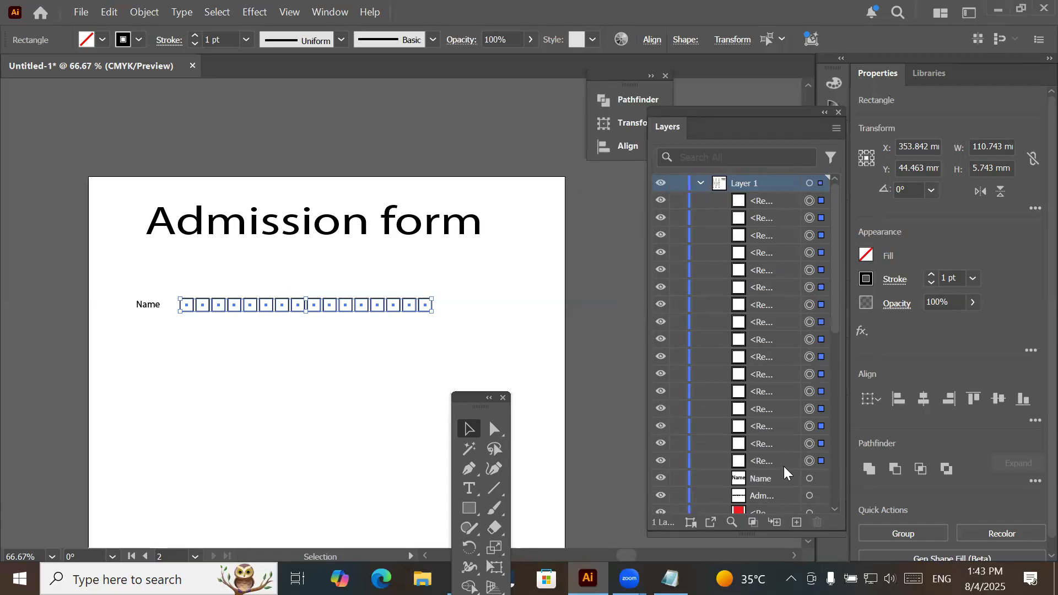
- Group the selected row of squares after the Name label and highlight the new group in the layer list
{"action": "left_click", "coordinate": [142, 13]}
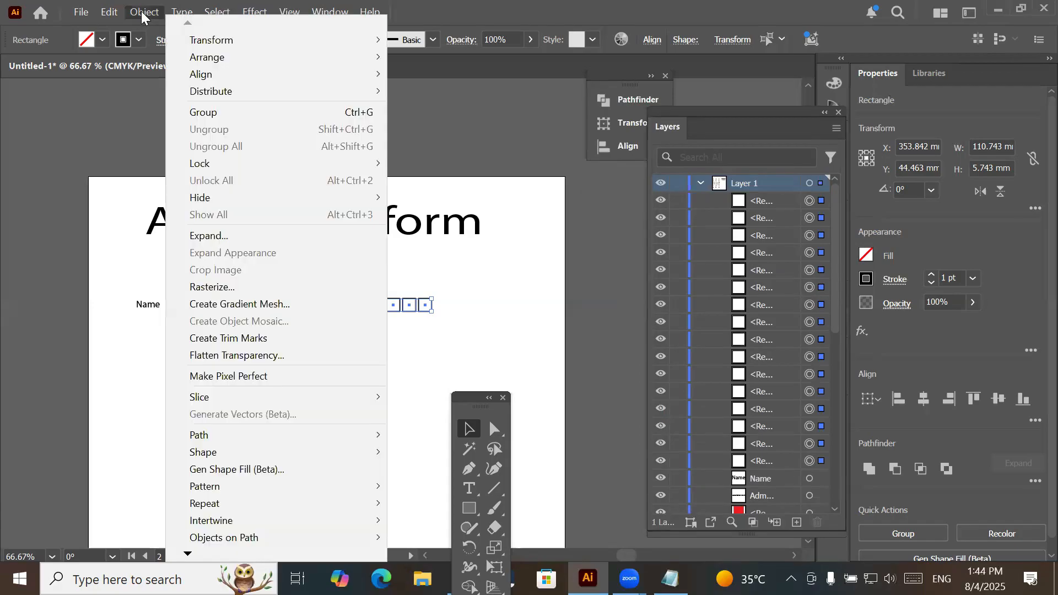
{"action": "left_click", "coordinate": [185, 112]}
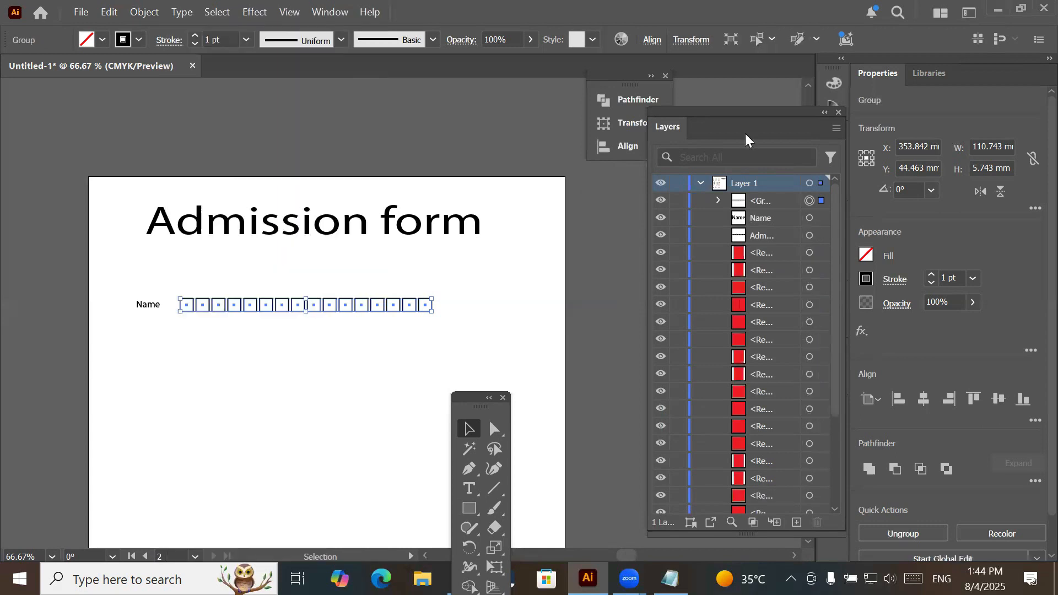
{"action": "left_click", "coordinate": [693, 199]}
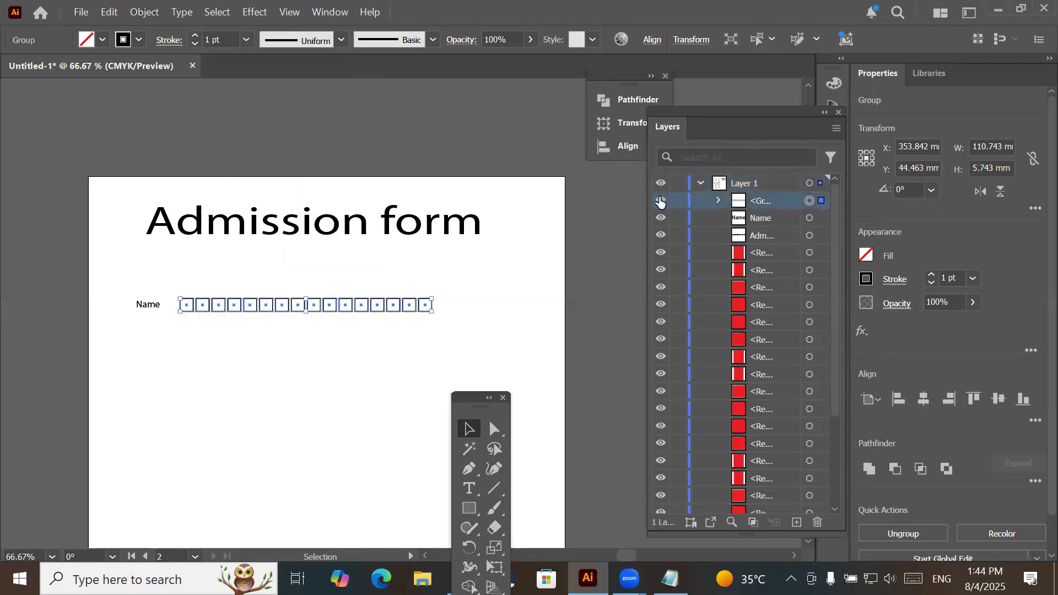
- Hide and show the group of squares, look into its contents in the layer list, and reselect the group
{"action": "left_click", "coordinate": [661, 200]}
{"action": "left_click", "coordinate": [661, 201]}
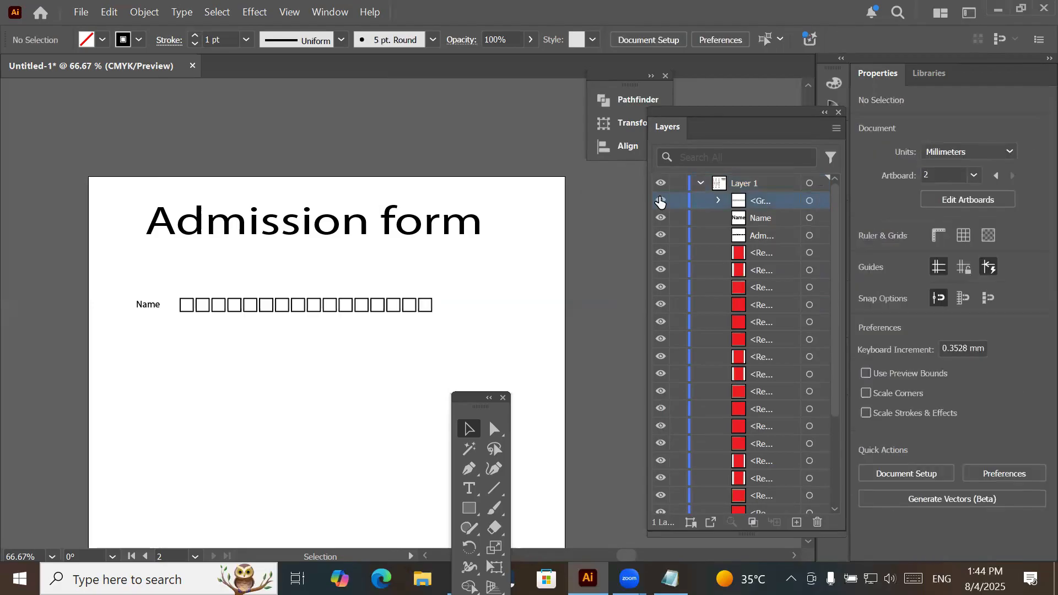
{"action": "left_click", "coordinate": [667, 199]}
{"action": "left_click", "coordinate": [716, 200]}
{"action": "left_click", "coordinate": [717, 200]}
{"action": "left_click", "coordinate": [810, 202]}
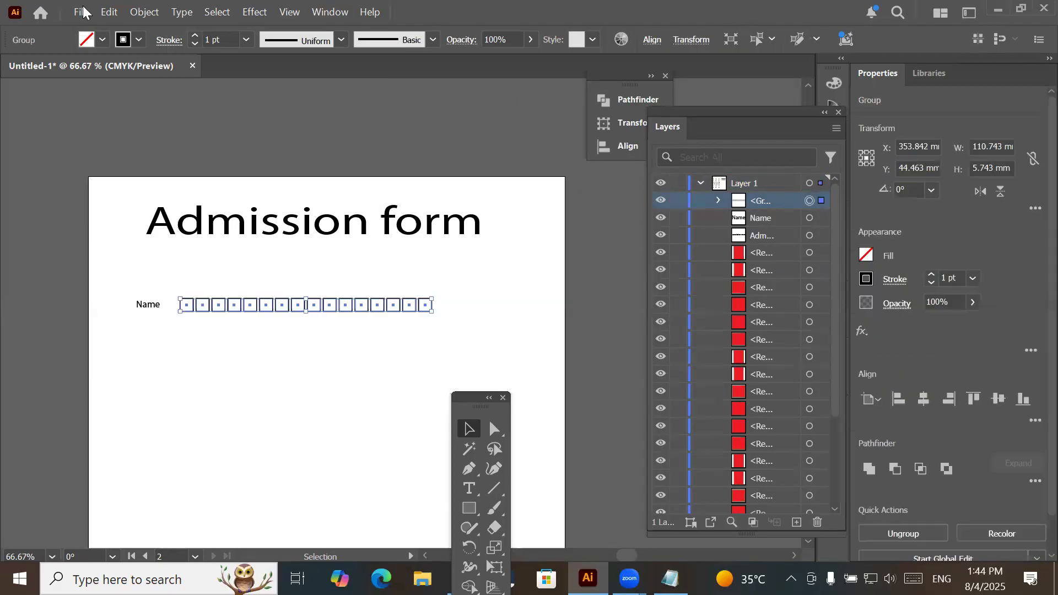
- Fill the grouped row of squares with CMYK Yellow
{"action": "left_click", "coordinate": [102, 42]}
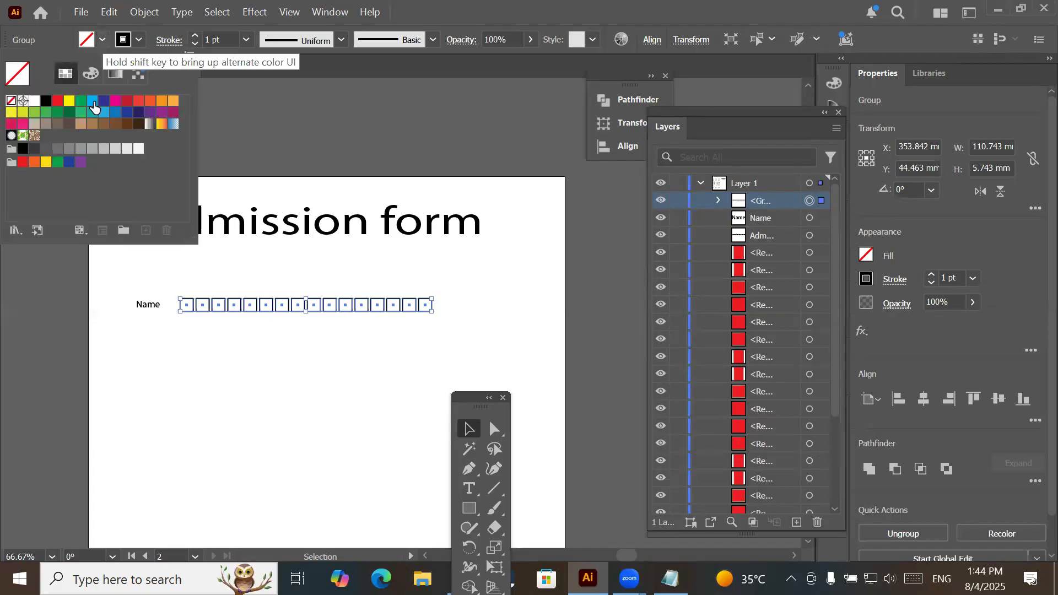
{"action": "left_click", "coordinate": [116, 150]}
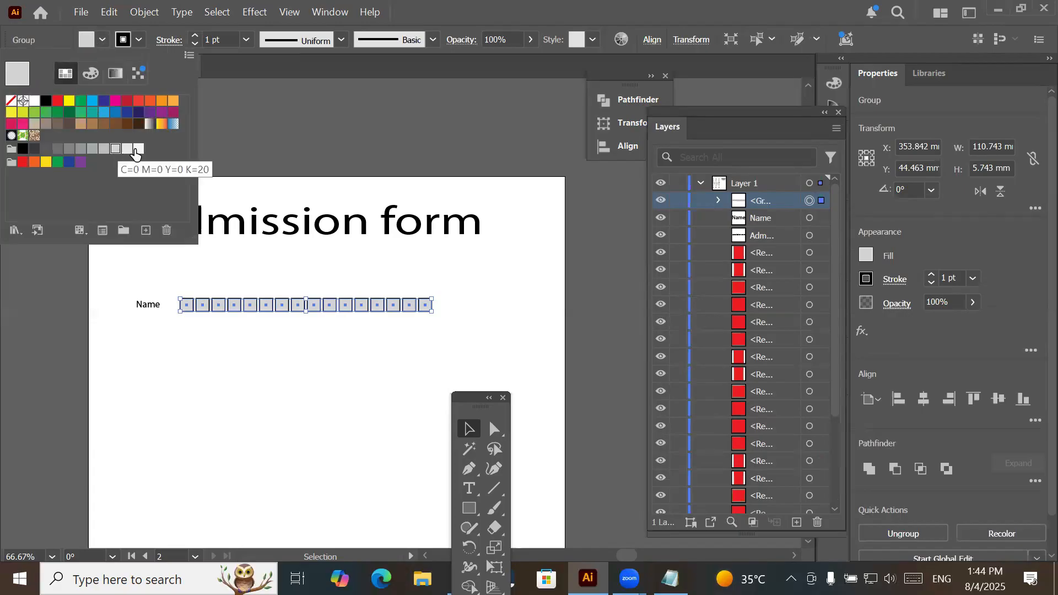
{"action": "left_click", "coordinate": [69, 105]}
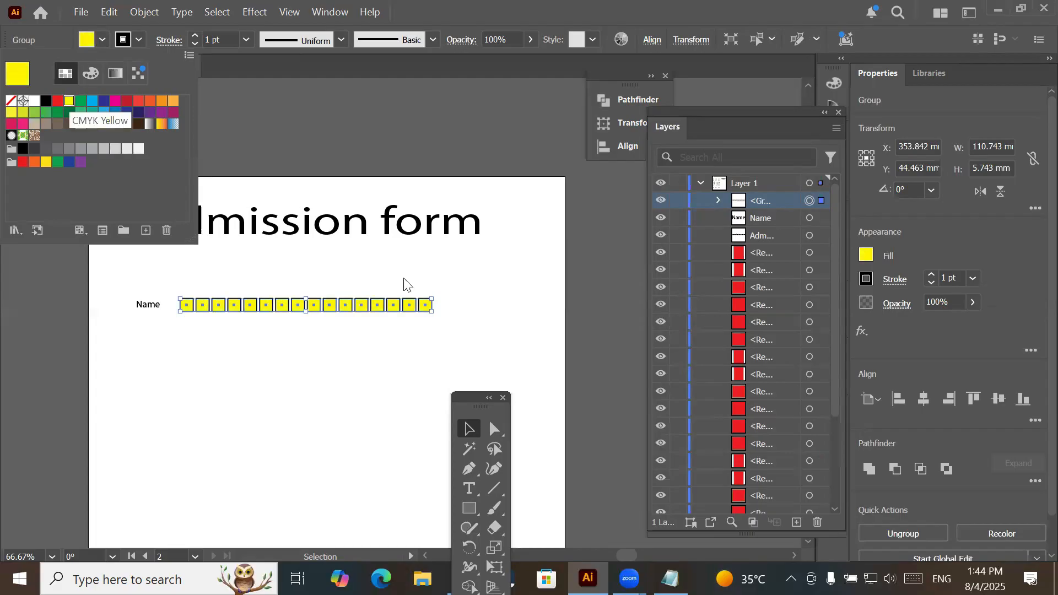
{"action": "left_click", "coordinate": [363, 281]}
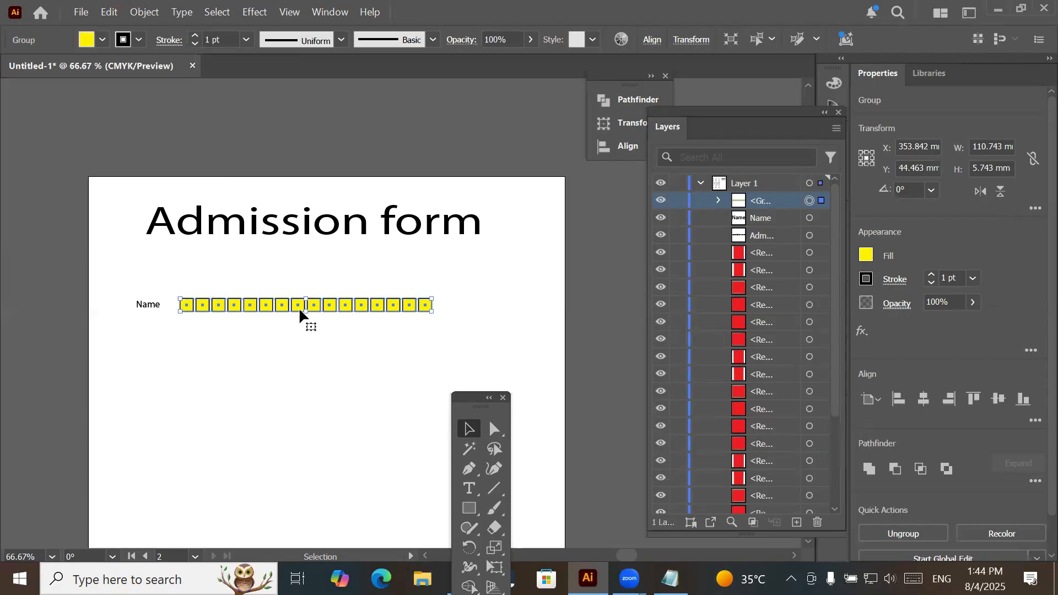
- Place two copies of the yellow row below the original and select all three rows together
{"action": "left_click_drag", "start_coordinate": [303, 307], "coordinate": [296, 348]}
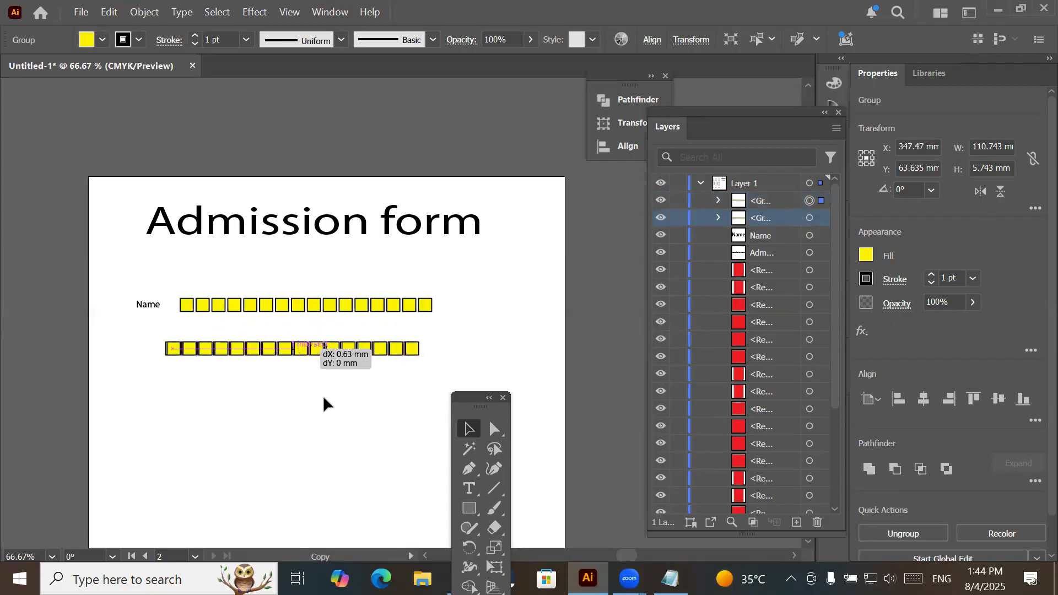
{"action": "left_click_drag", "start_coordinate": [331, 408], "coordinate": [330, 402]}
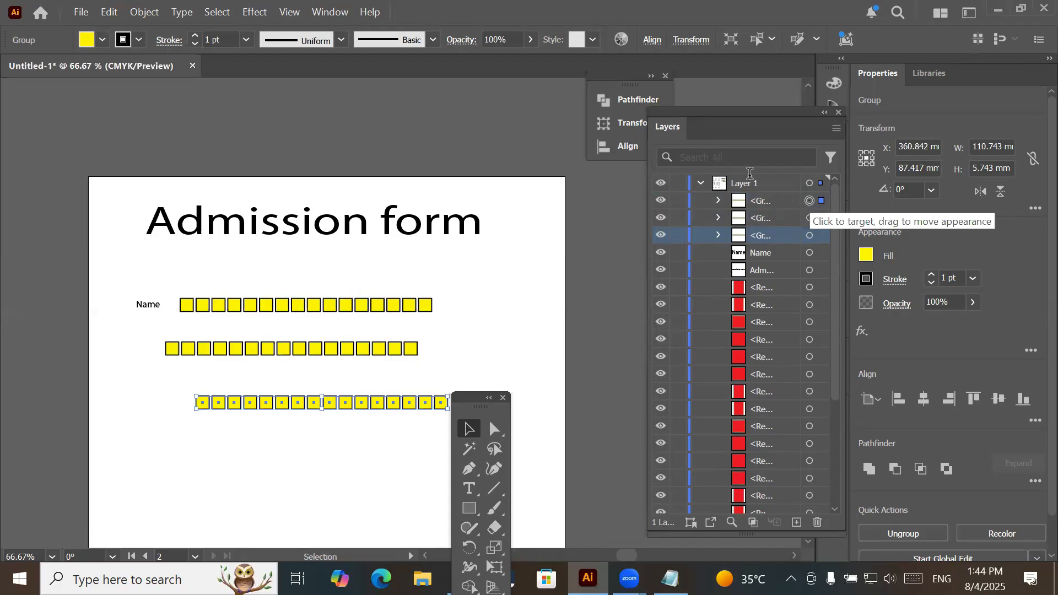
{"action": "left_click", "coordinate": [810, 236], "text": "shift"}
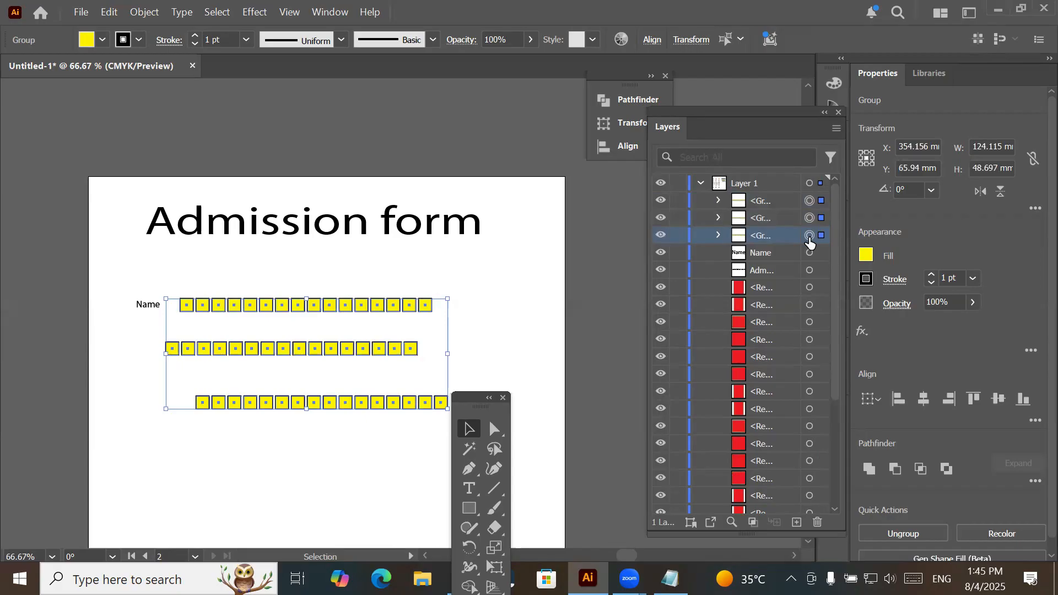
- With the top row as key object, left-align the three rows and distribute their top edges vertically with 7 mm spacing
{"action": "left_click", "coordinate": [620, 75]}
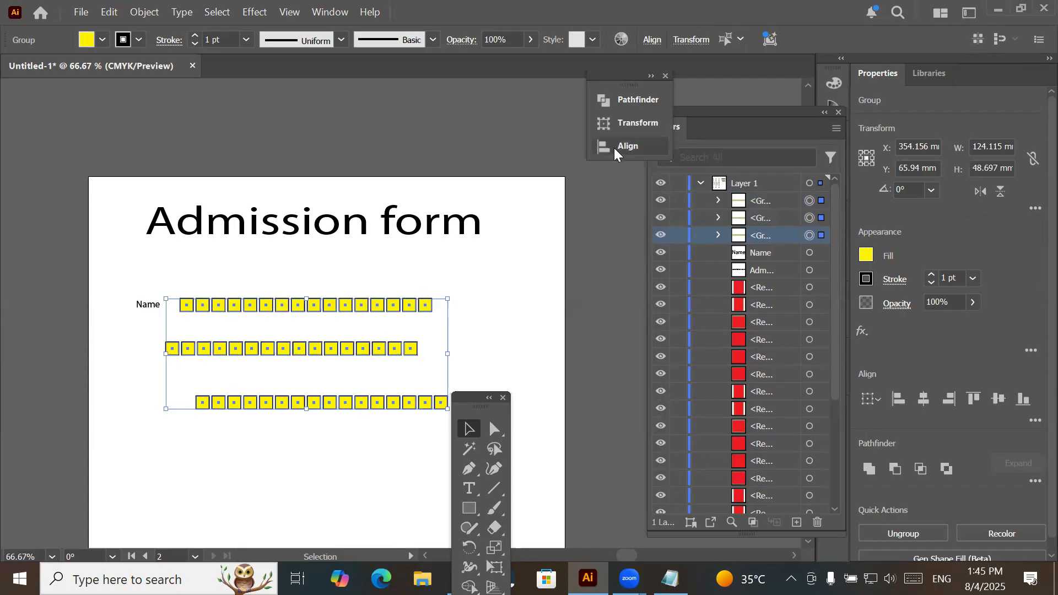
{"action": "left_click", "coordinate": [613, 145]}
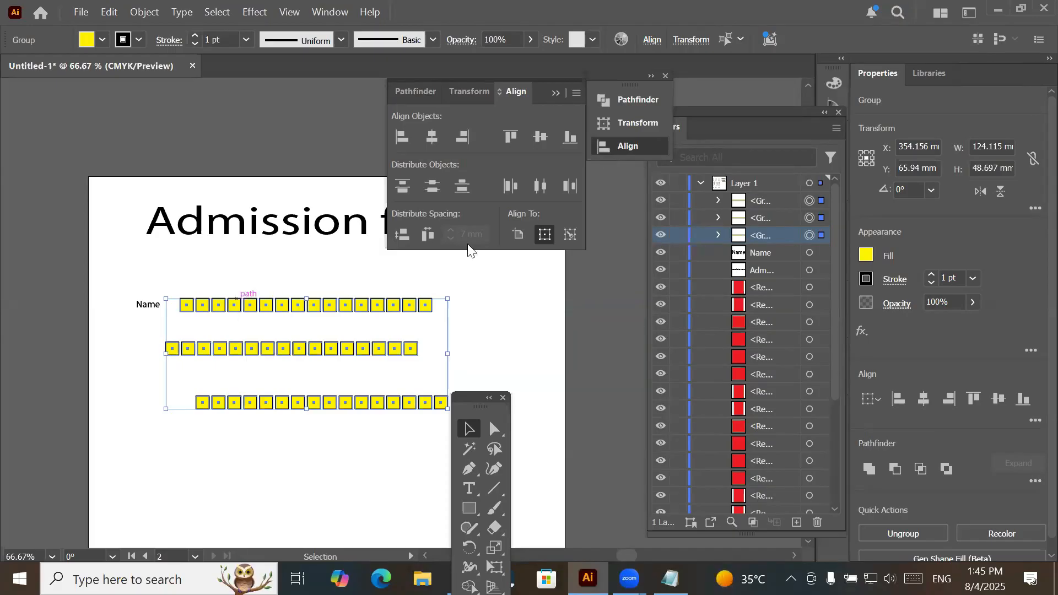
{"action": "left_click", "coordinate": [570, 235]}
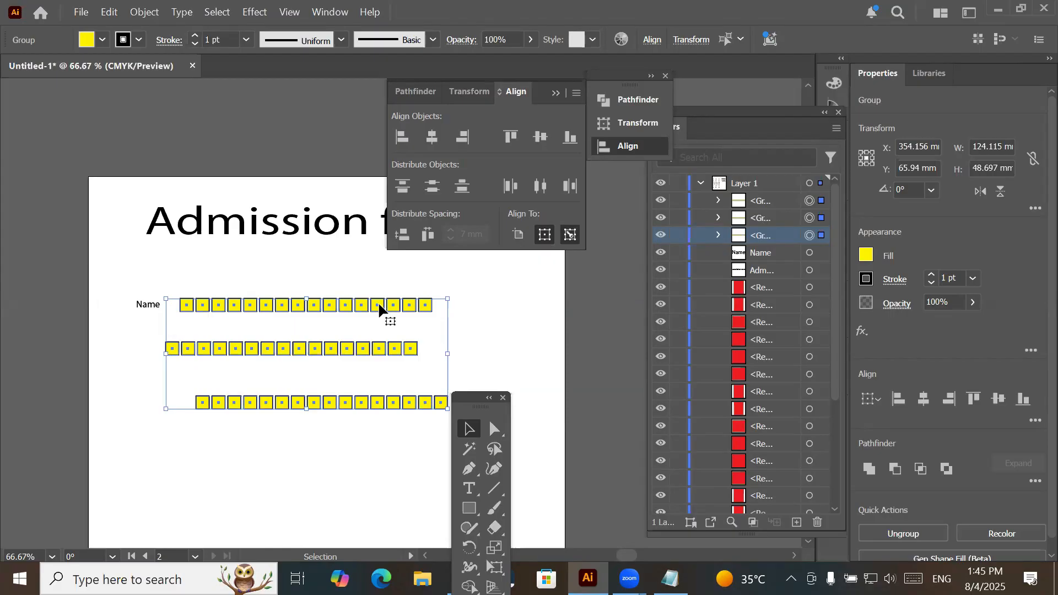
{"action": "left_click", "coordinate": [364, 313]}
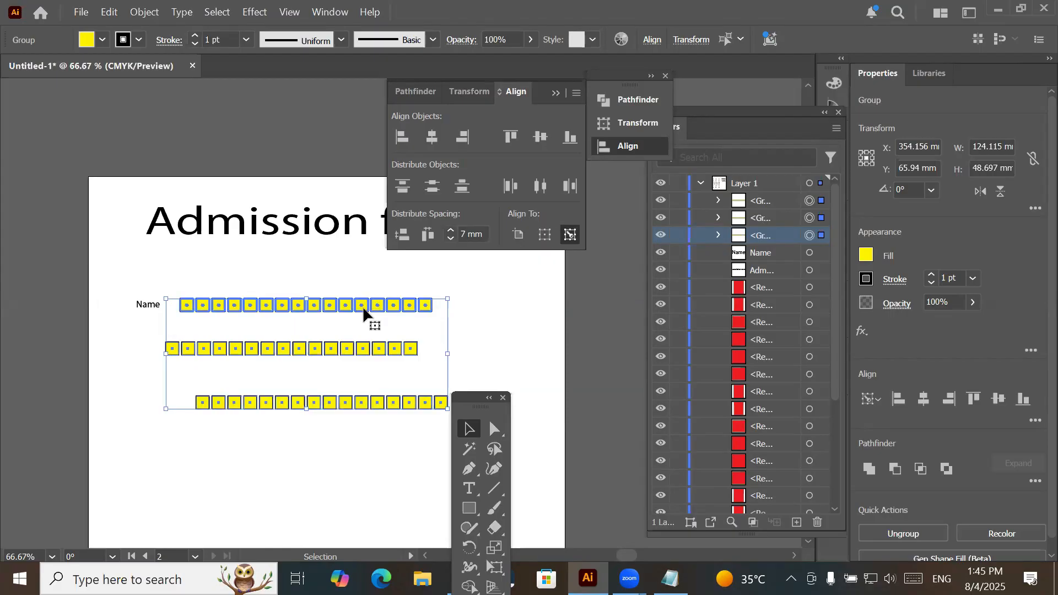
{"action": "left_click", "coordinate": [401, 138]}
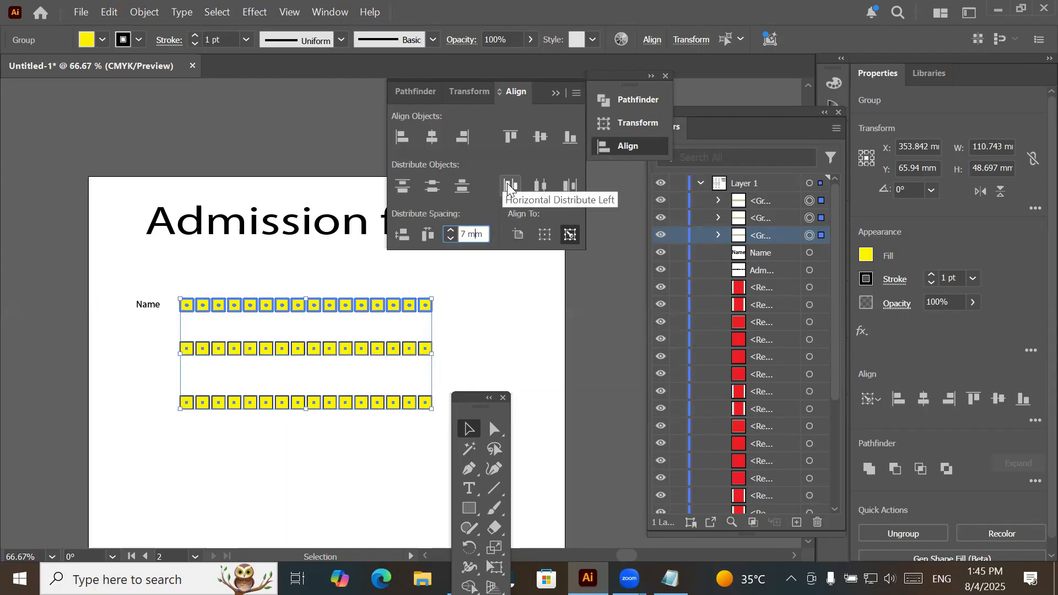
{"action": "left_click", "coordinate": [409, 189]}
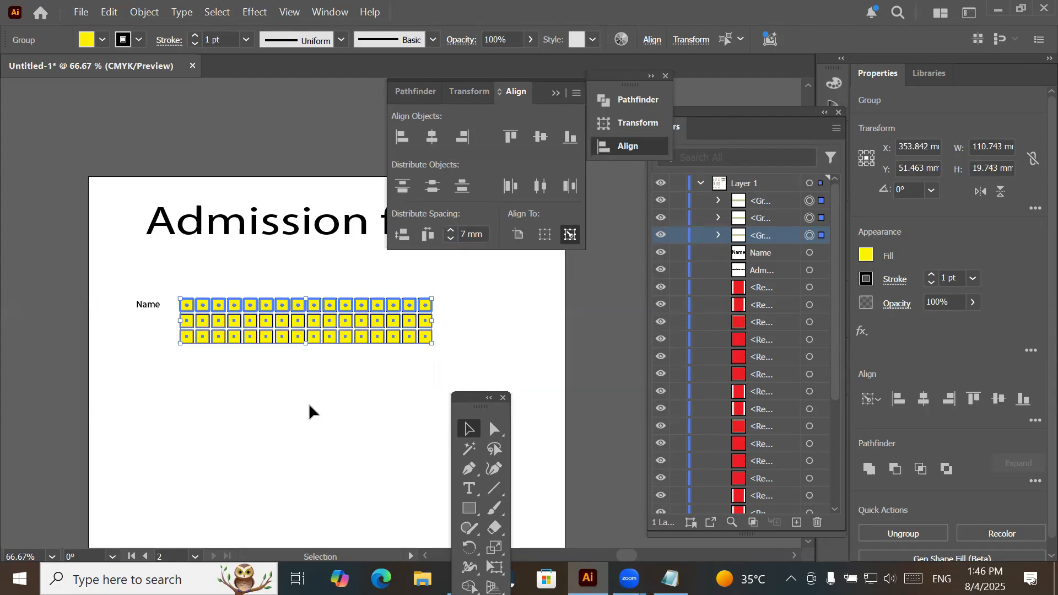
- Select the Name label with its three rows of boxes and place two copies of the block below it
{"action": "scroll", "coordinate": [342, 425], "scroll_direction": "down", "scroll_amount": 1}
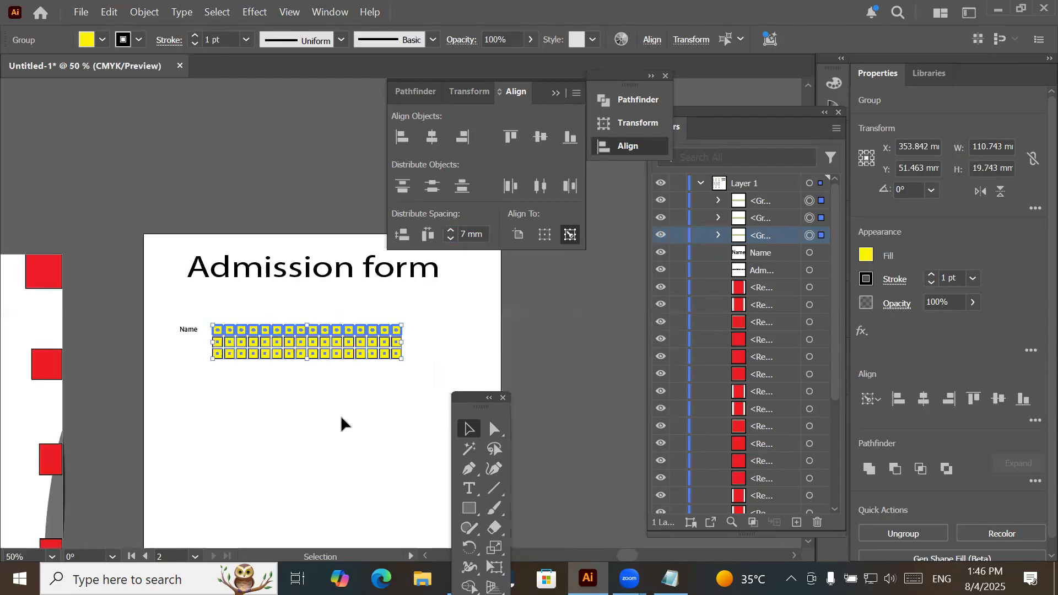
{"action": "scroll", "coordinate": [340, 416], "scroll_direction": "down", "scroll_amount": 1}
{"action": "left_click_drag", "start_coordinate": [343, 417], "coordinate": [275, 259]}
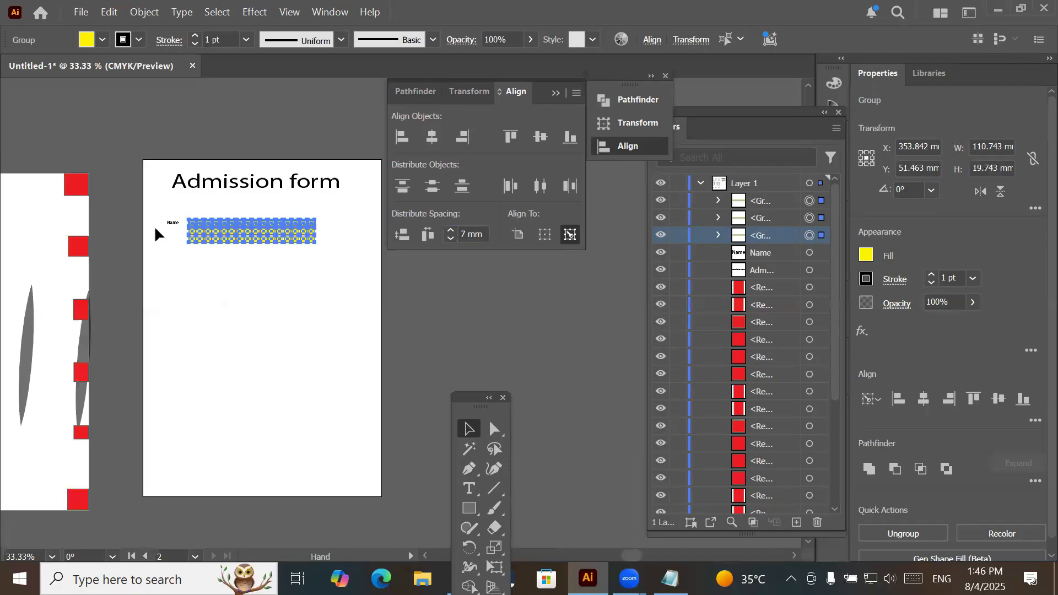
{"action": "left_click_drag", "start_coordinate": [158, 186], "coordinate": [292, 207]}
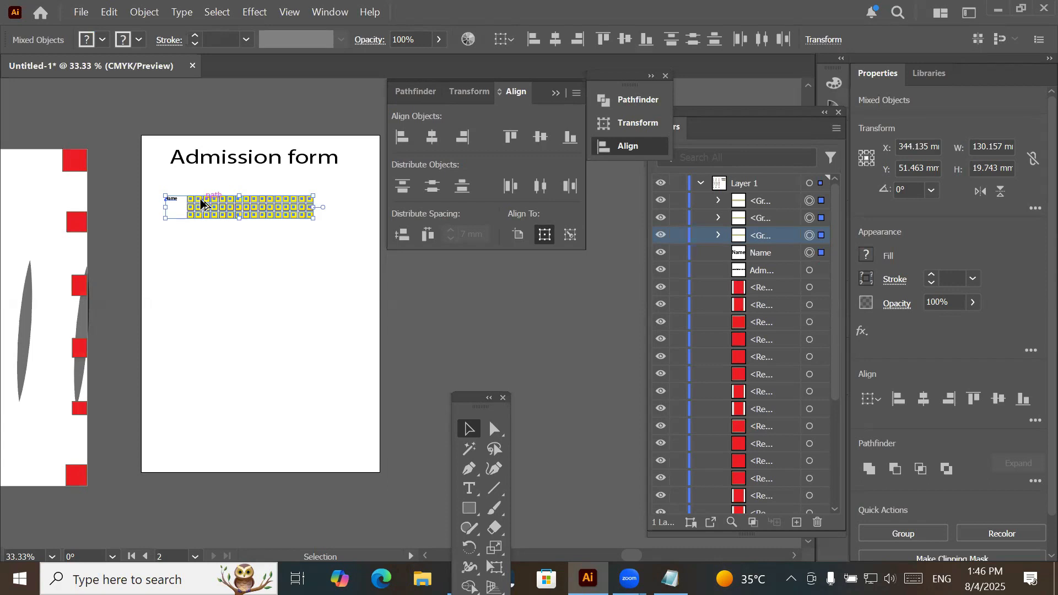
{"action": "scroll", "coordinate": [200, 206], "scroll_direction": "up", "scroll_amount": 1}
{"action": "left_click_drag", "start_coordinate": [209, 211], "coordinate": [211, 342]}
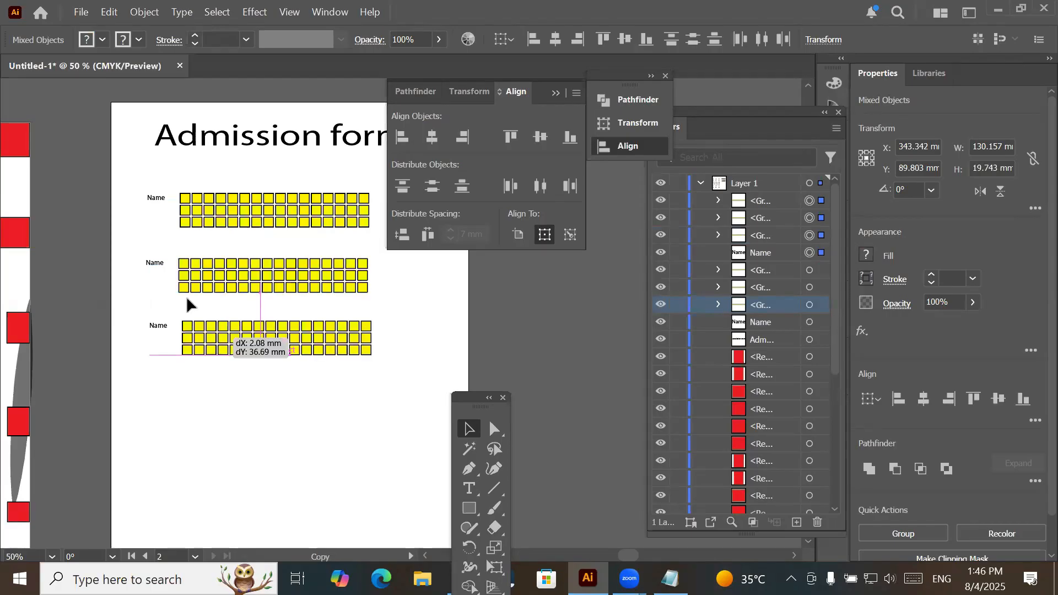
- Replace the middle block's label text with "Reg#"
{"action": "left_click", "coordinate": [156, 269]}
{"action": "left_click_drag", "start_coordinate": [156, 269], "coordinate": [150, 266]}
{"action": "key", "text": "t"}
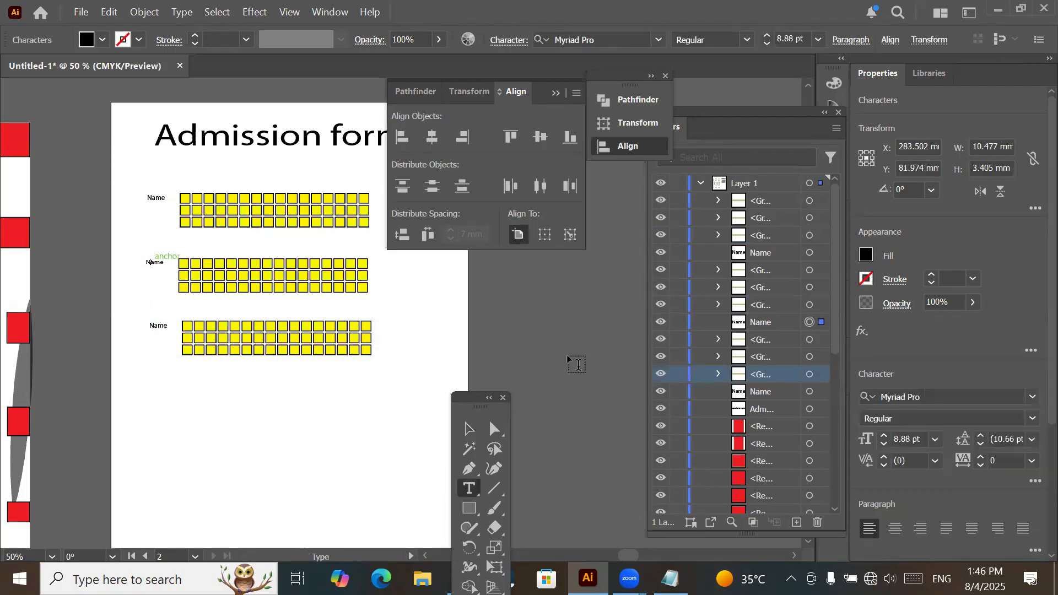
{"action": "scroll", "coordinate": [63, 330], "scroll_direction": "up", "scroll_amount": 2}
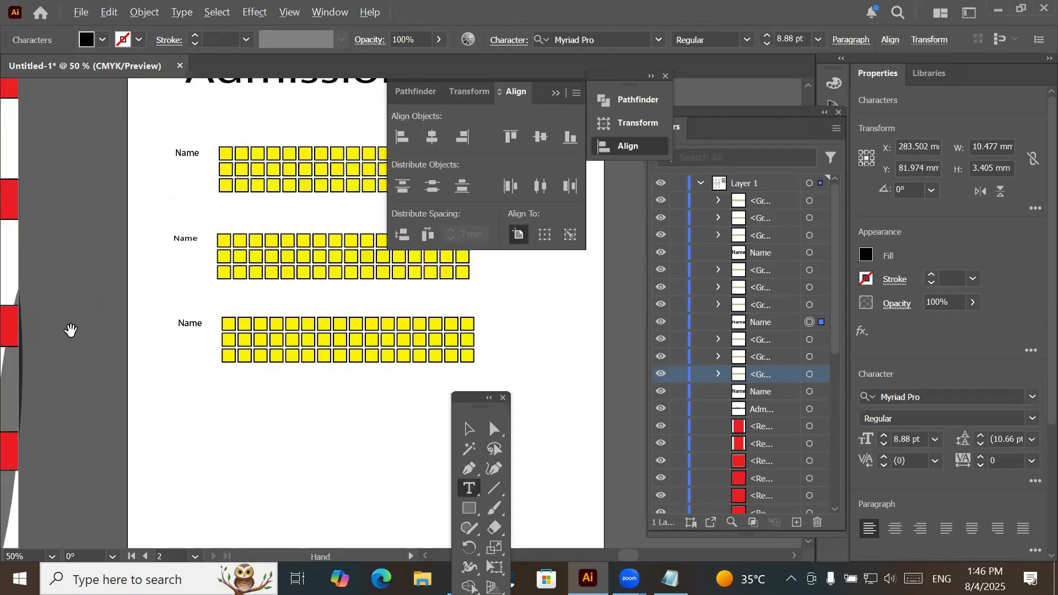
{"action": "left_click", "coordinate": [256, 190]}
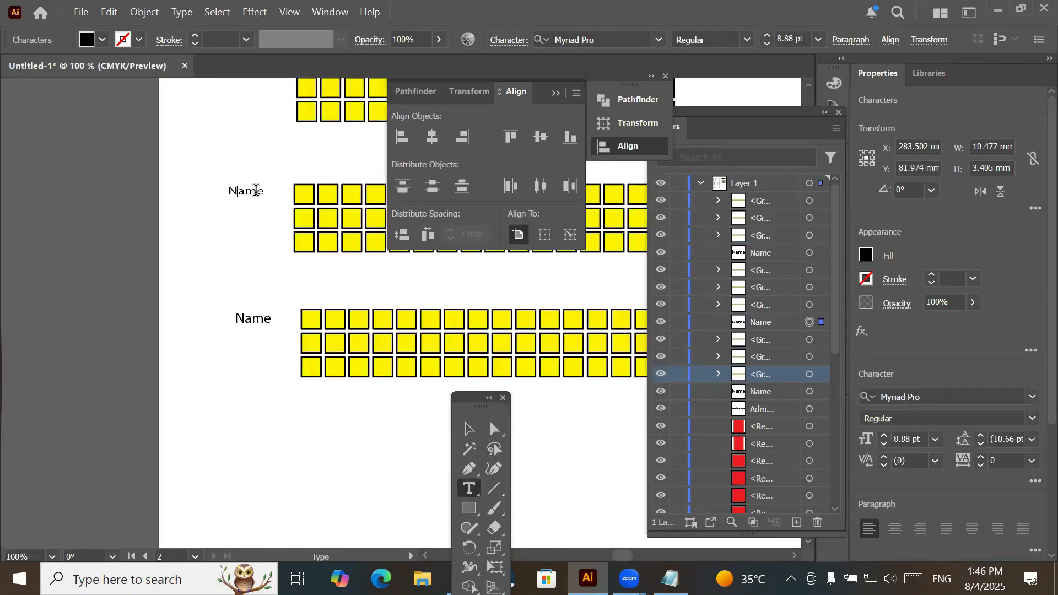
{"action": "key", "text": "ctrl+a"}
{"action": "type", "text": "Reg#"}
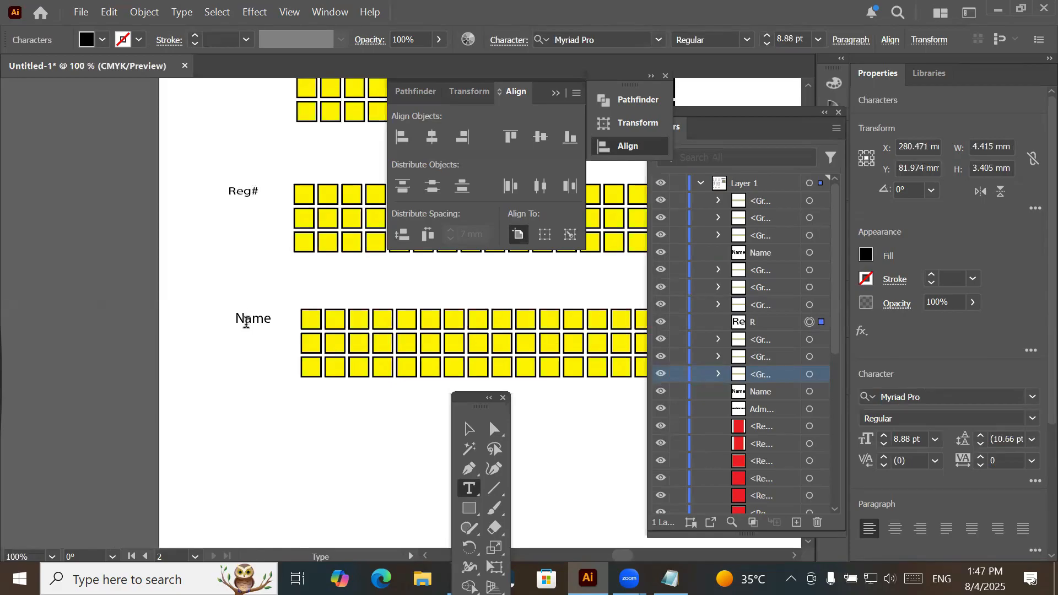
- Replace the lowest block's label text with "Address" and finish the text editing
{"action": "double_click", "coordinate": [246, 323]}
{"action": "type", "text": "Address"}
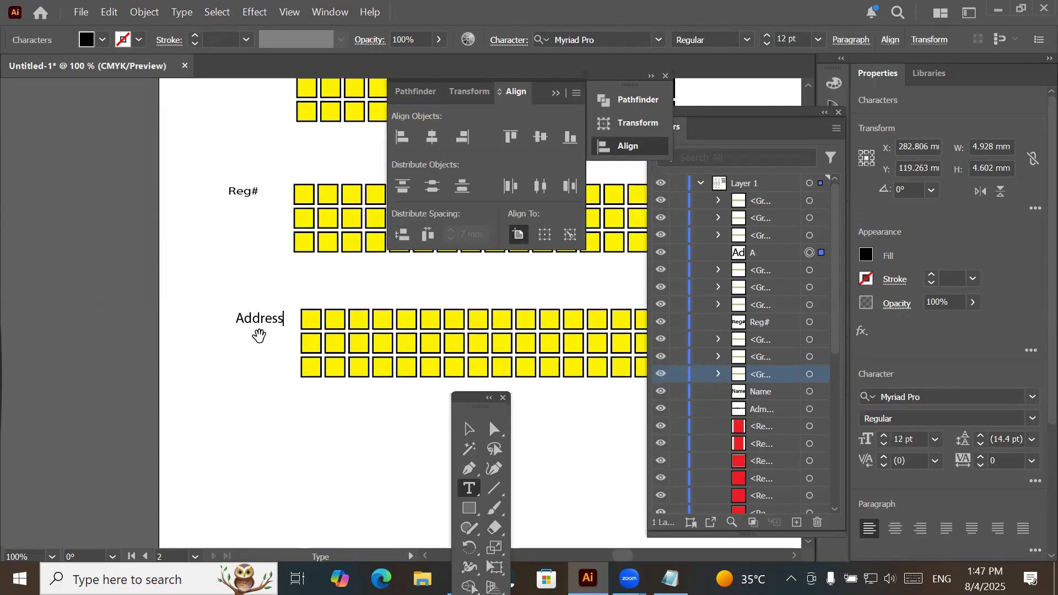
{"action": "scroll", "coordinate": [260, 335], "scroll_direction": "down", "scroll_amount": 2}
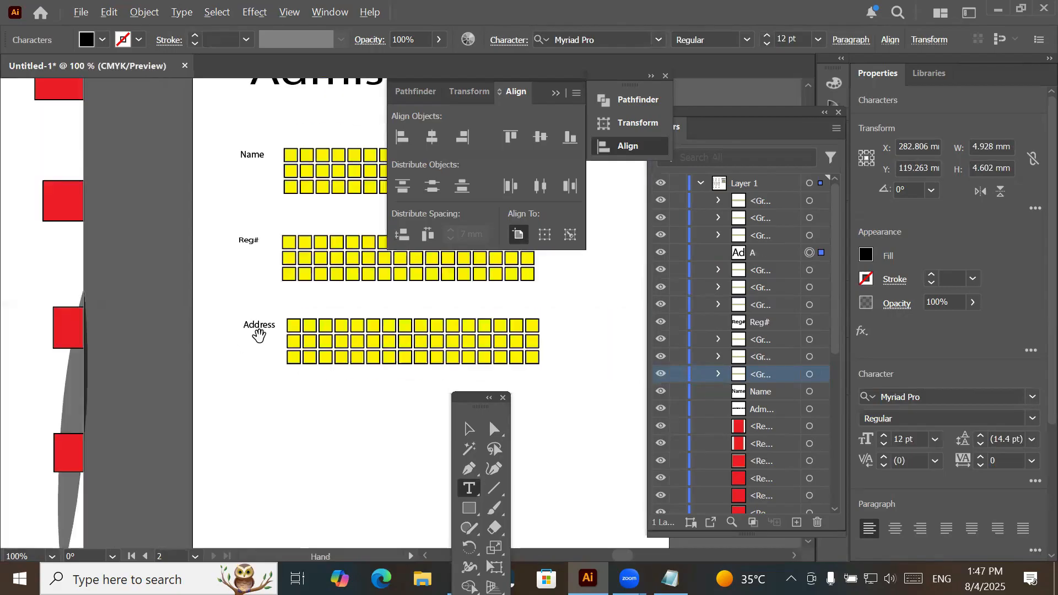
{"action": "scroll", "coordinate": [259, 335], "scroll_direction": "down", "scroll_amount": 1}
{"action": "scroll", "coordinate": [367, 365], "scroll_direction": "down", "scroll_amount": 2}
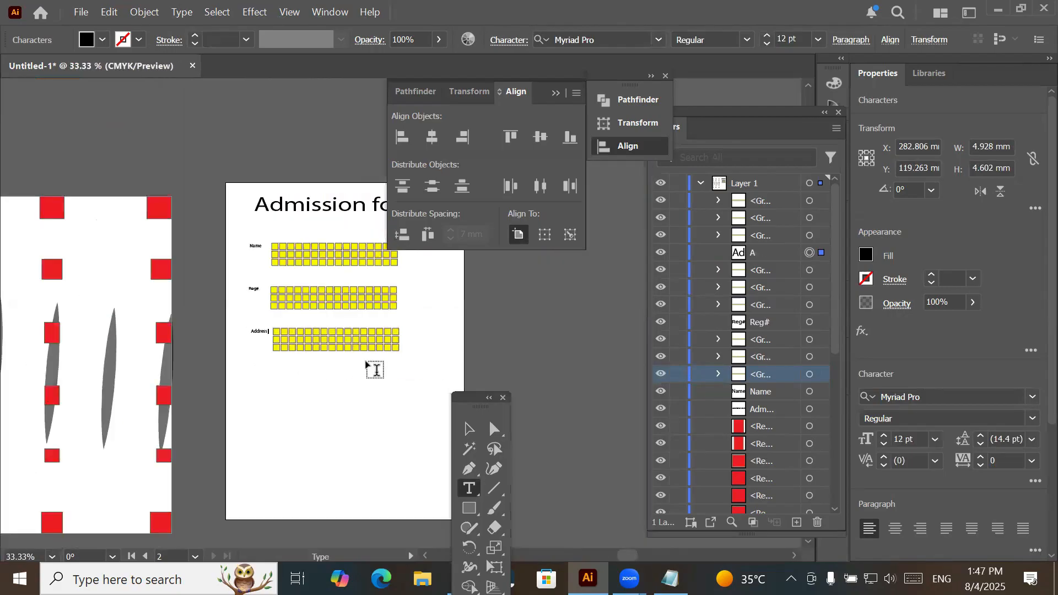
{"action": "left_click", "coordinate": [369, 332]}
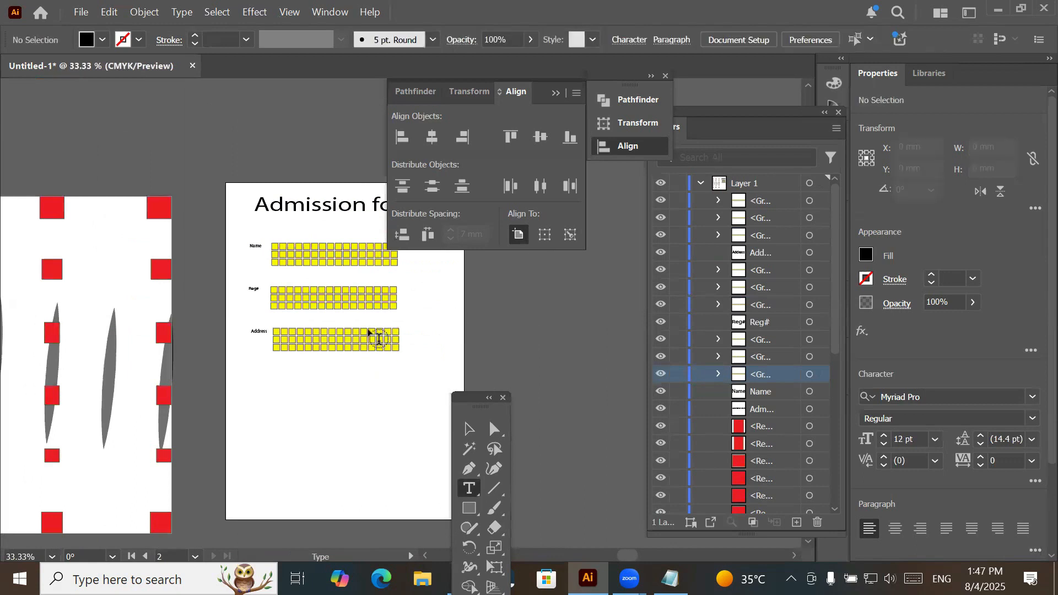
- Collapse the Align panel, select all three labelled blocks of boxes and move them toward the page's left edge
{"action": "left_click", "coordinate": [556, 93]}
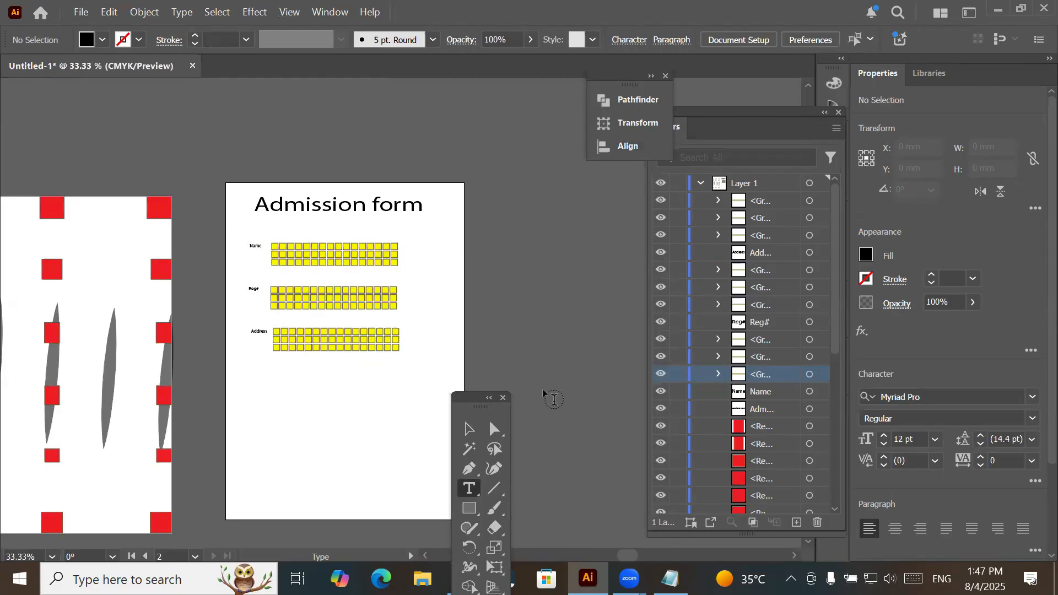
{"action": "left_click", "coordinate": [469, 430]}
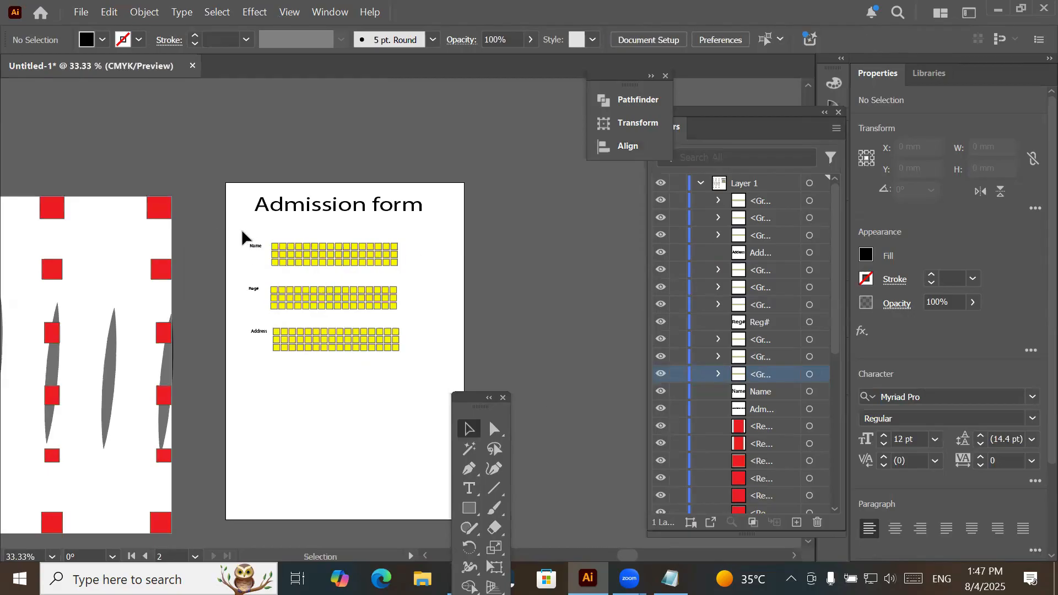
{"action": "left_click_drag", "start_coordinate": [345, 390], "coordinate": [440, 388]}
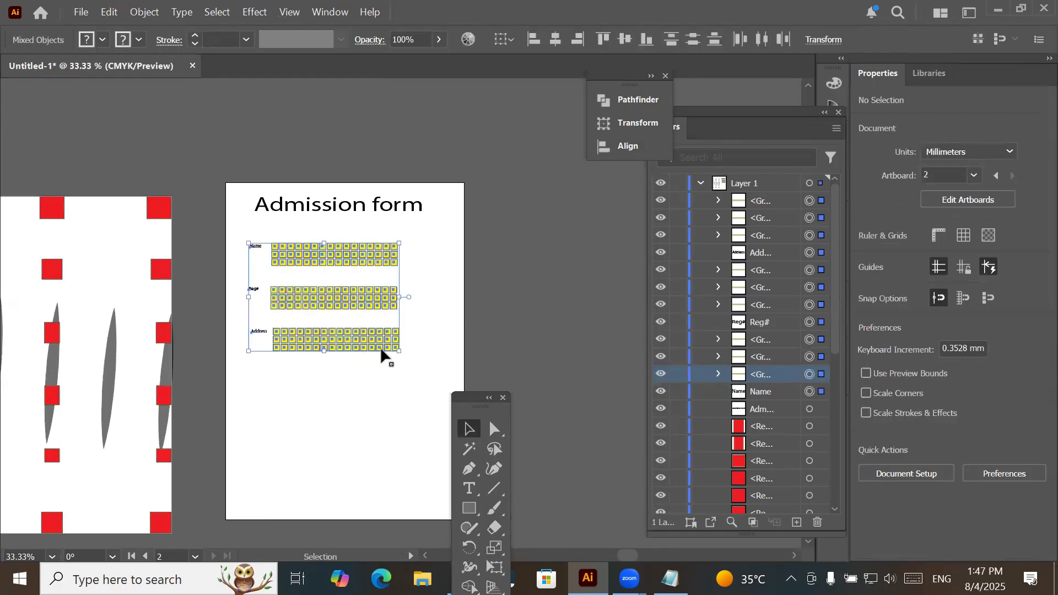
{"action": "left_click_drag", "start_coordinate": [362, 352], "coordinate": [410, 340]}
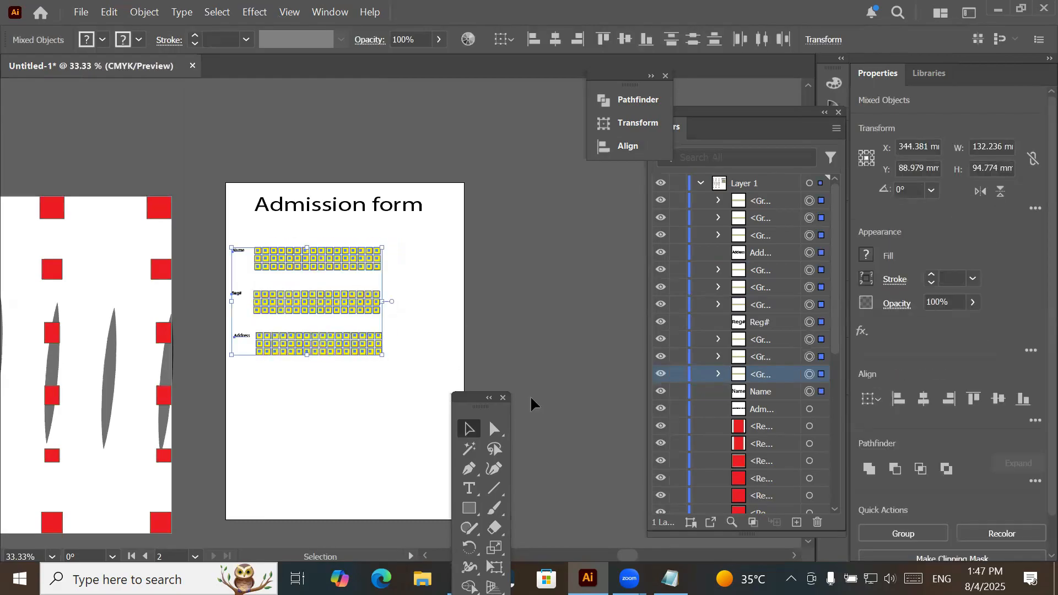
- Draw a black rectangle about 55 by 60 mm beside the Name and Reg# boxes and display the Align options
{"action": "left_click", "coordinate": [466, 509]}
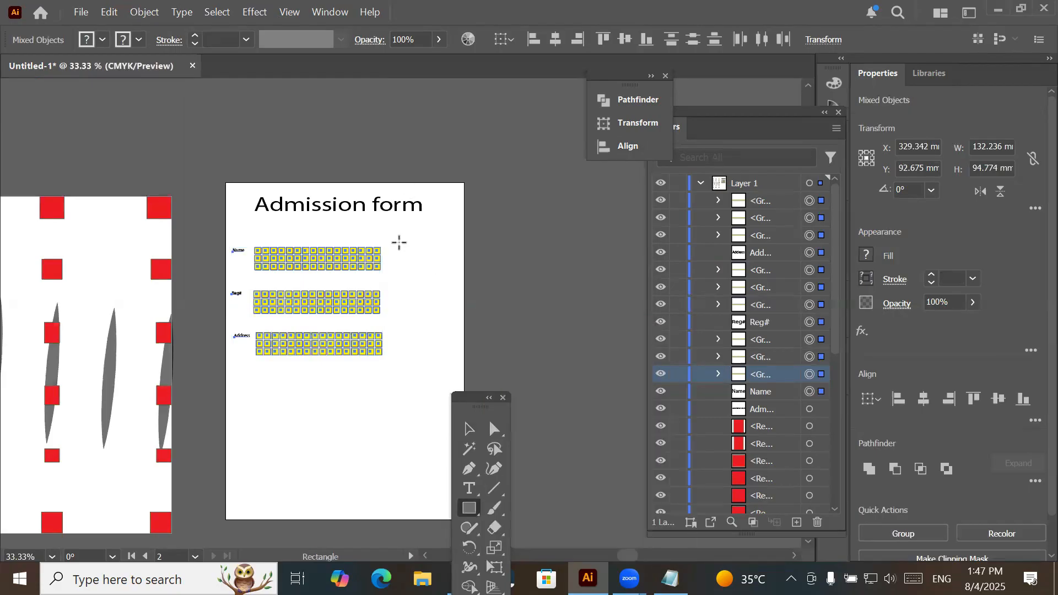
{"action": "left_click_drag", "start_coordinate": [394, 238], "coordinate": [457, 305]}
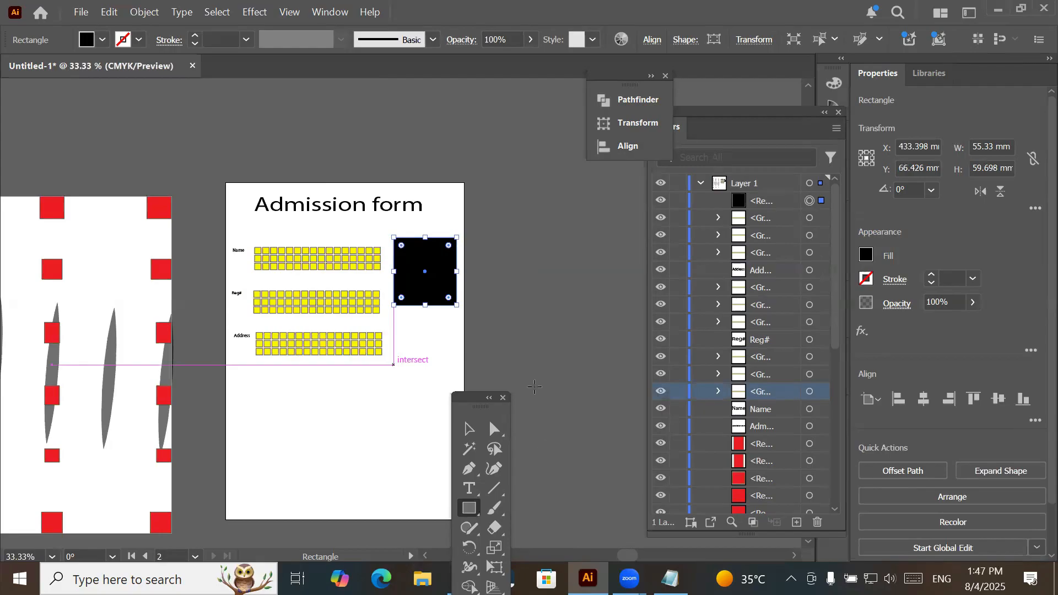
{"action": "left_click_drag", "start_coordinate": [470, 396], "coordinate": [541, 298]}
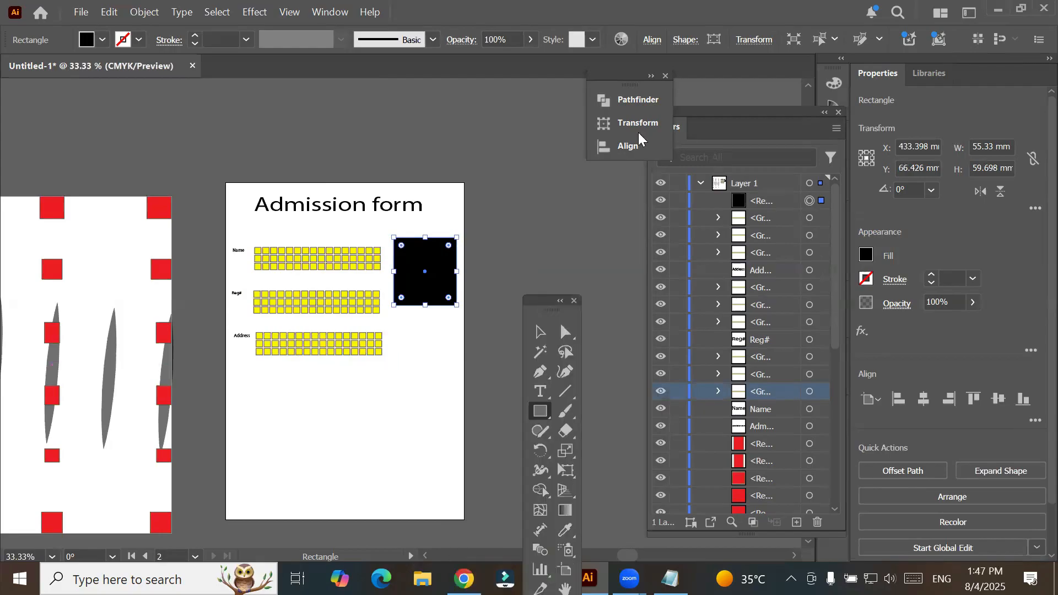
{"action": "left_click", "coordinate": [622, 152]}
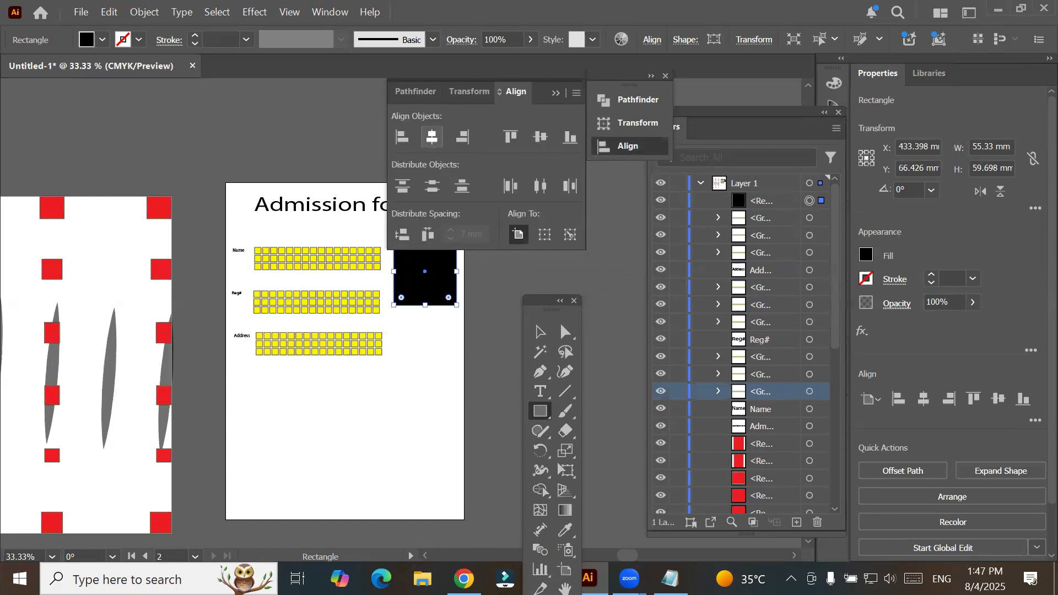
- Switch to the Notepad notes and add the heading "Transform:" with blank lines below the separator that ends the align notes
{"action": "key", "text": "alt+Tab"}
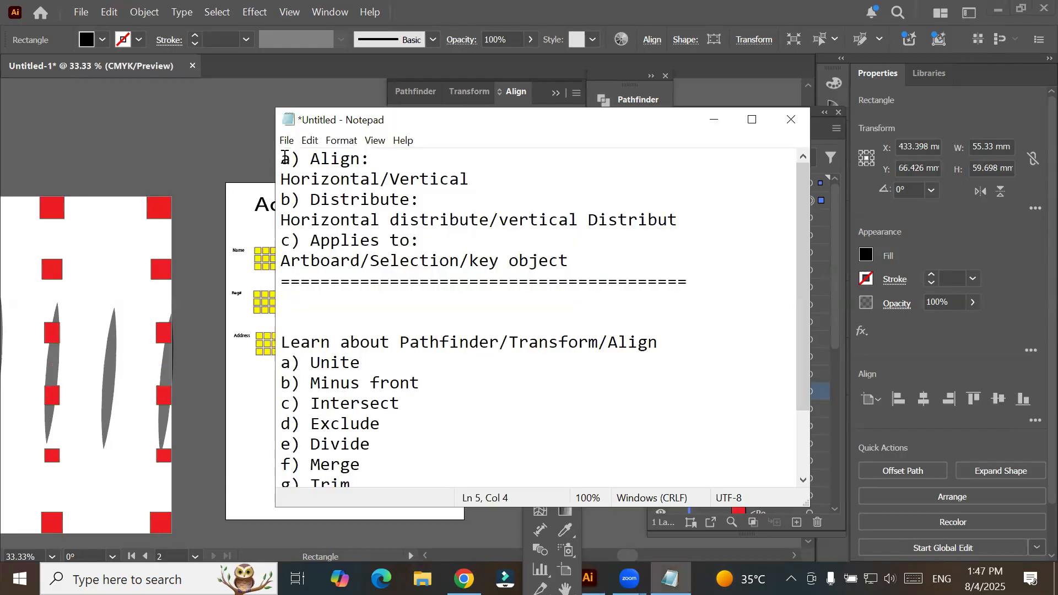
{"action": "left_click_drag", "start_coordinate": [366, 269], "coordinate": [579, 252]}
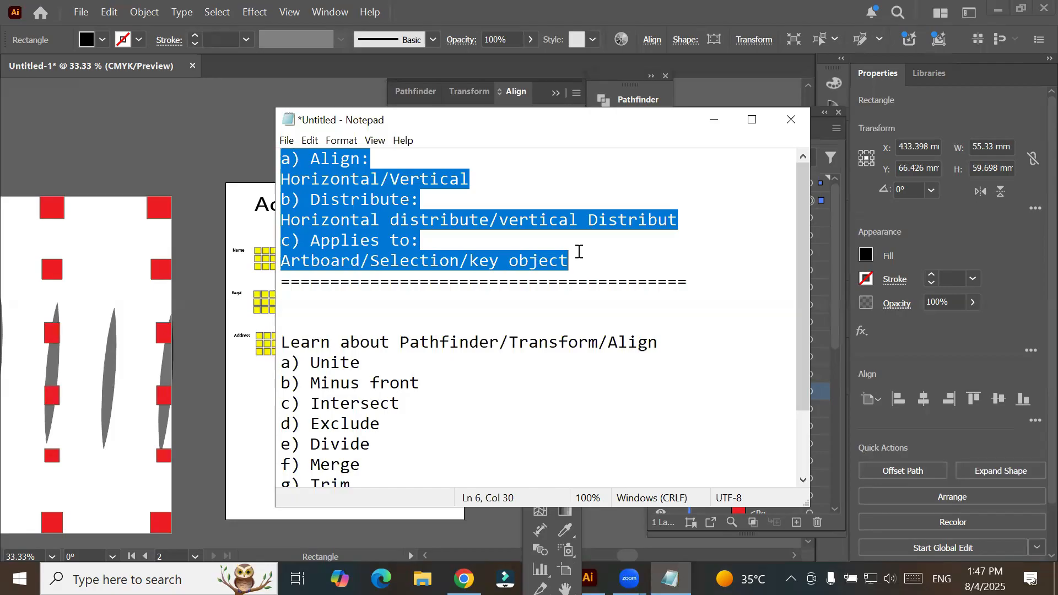
{"action": "double_click", "coordinate": [540, 343]}
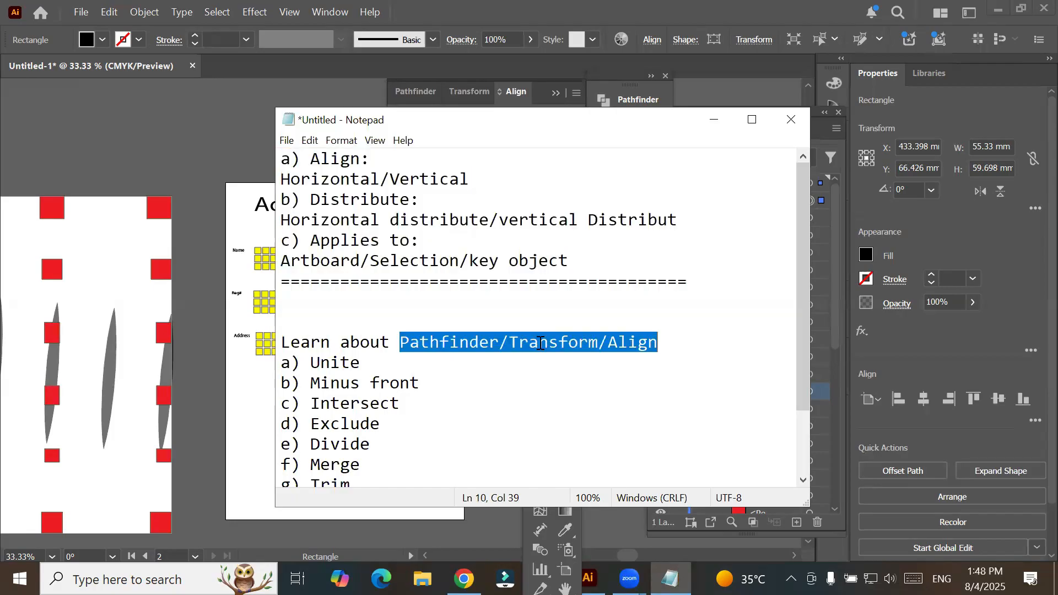
{"action": "left_click", "coordinate": [318, 302]}
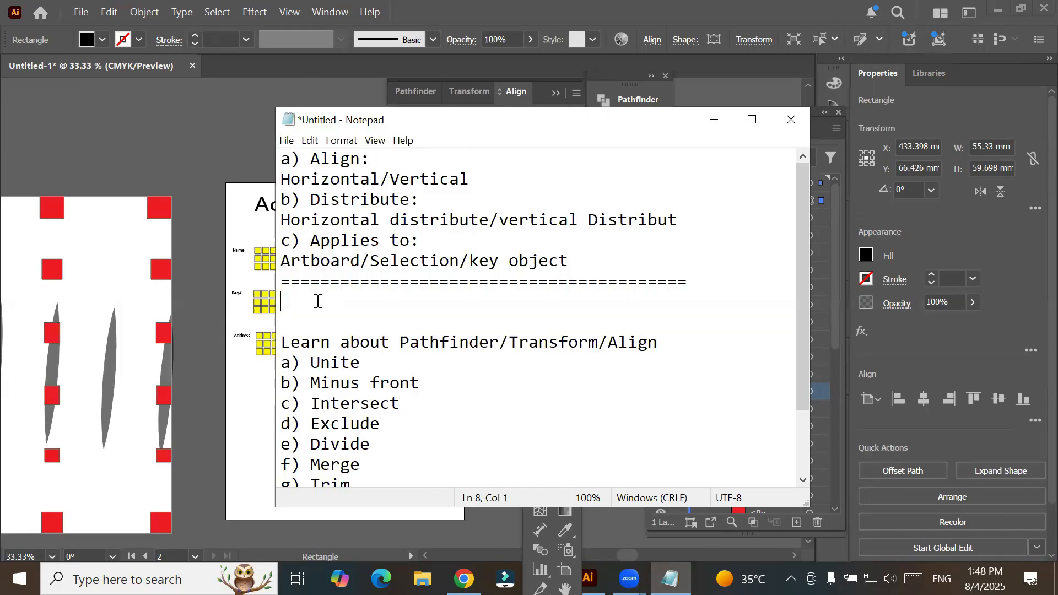
{"action": "type", "text": "Transform"}
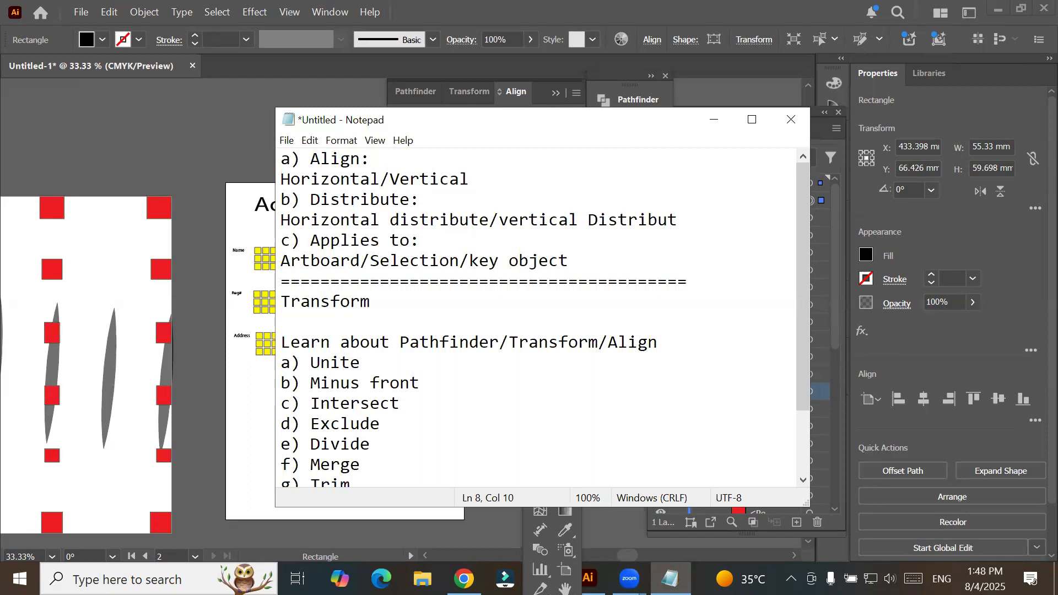
{"action": "type", "text": ":"}
{"action": "key", "text": "Return"}
- Add a "Pathfinder:" heading below the Transform section, with a full-width line of equals signs directly above it
{"action": "key", "text": "Return"}
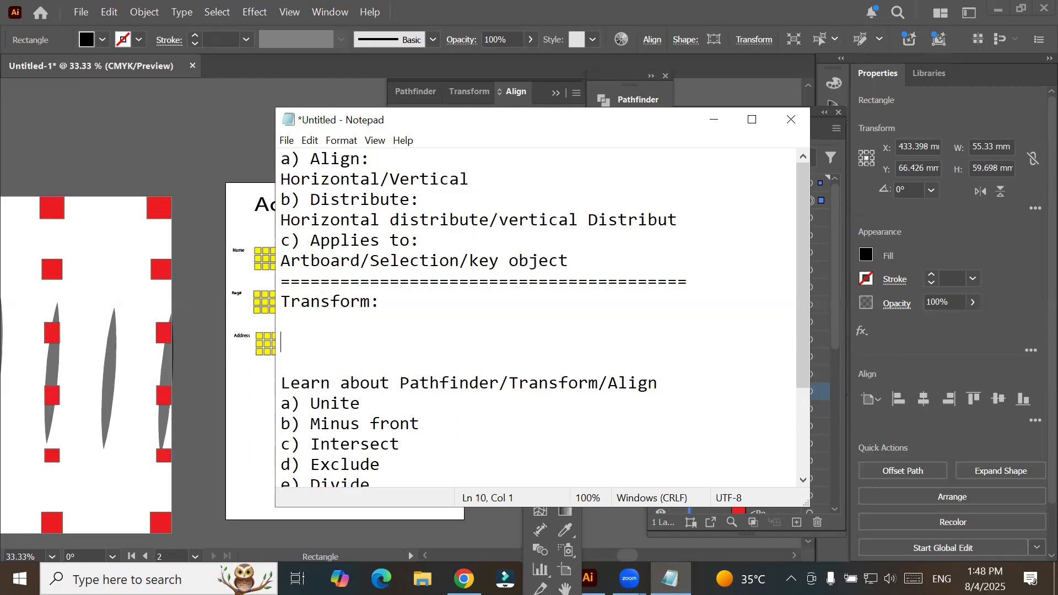
{"action": "key", "text": "Return"}
{"action": "key", "text": "Return"}
{"action": "type", "text": "Pa"}
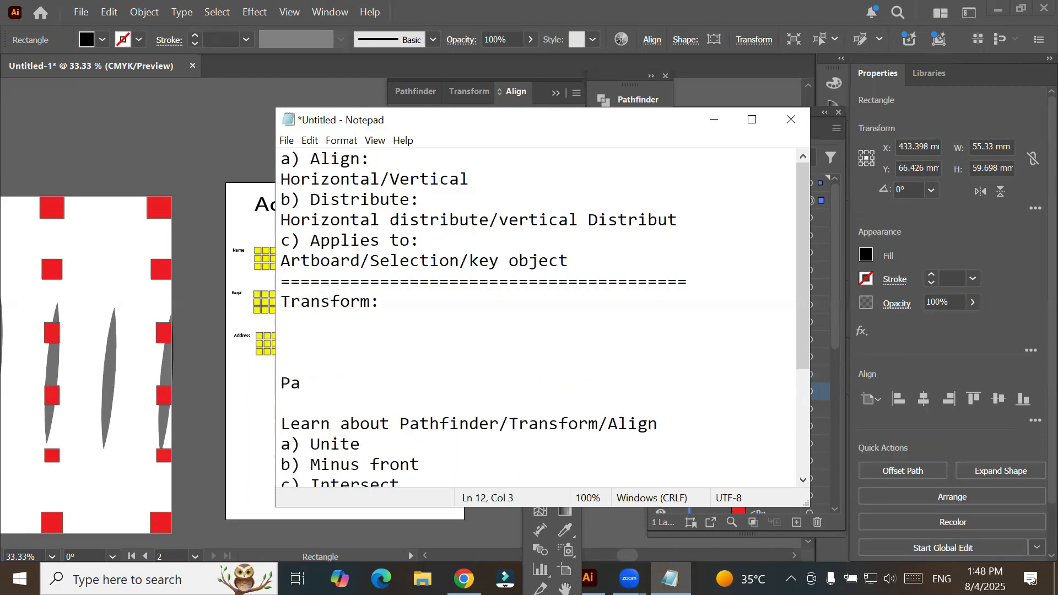
{"action": "type", "text": "thfinder:"}
{"action": "key", "text": "Up"}
{"action": "type", "text": "===="}
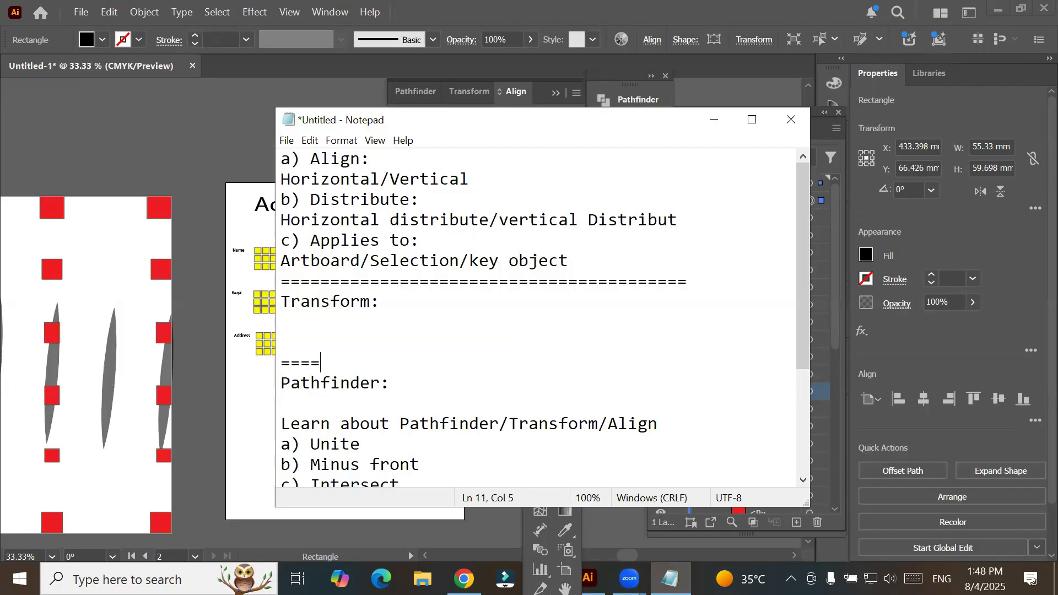
{"action": "type", "text": "====================================="}
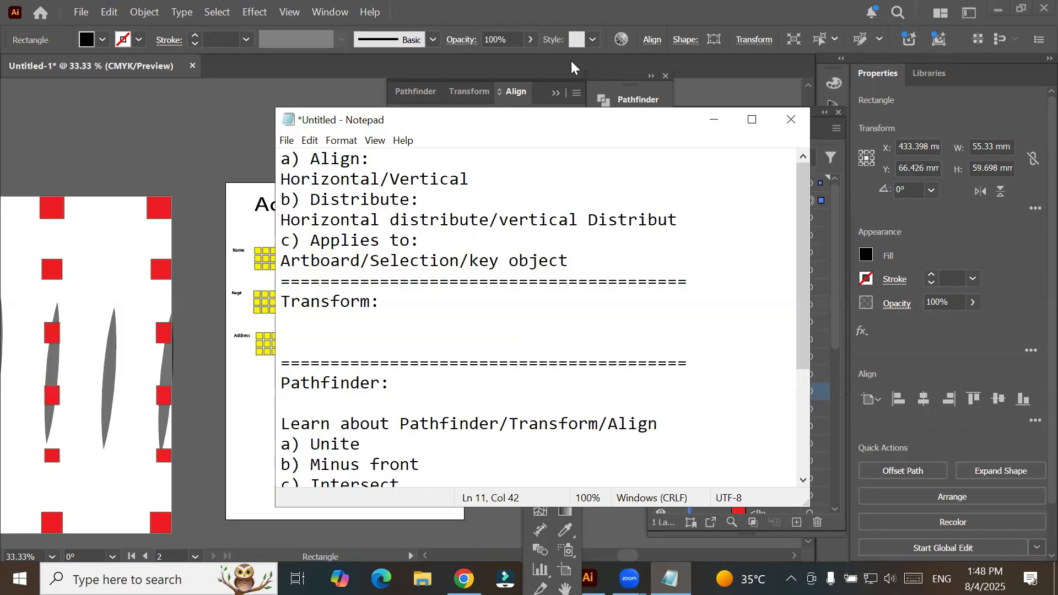
- Return to Illustrator, look over the Transform and Align options for the black rectangle, and collapse the panel
{"action": "left_click", "coordinate": [452, 88]}
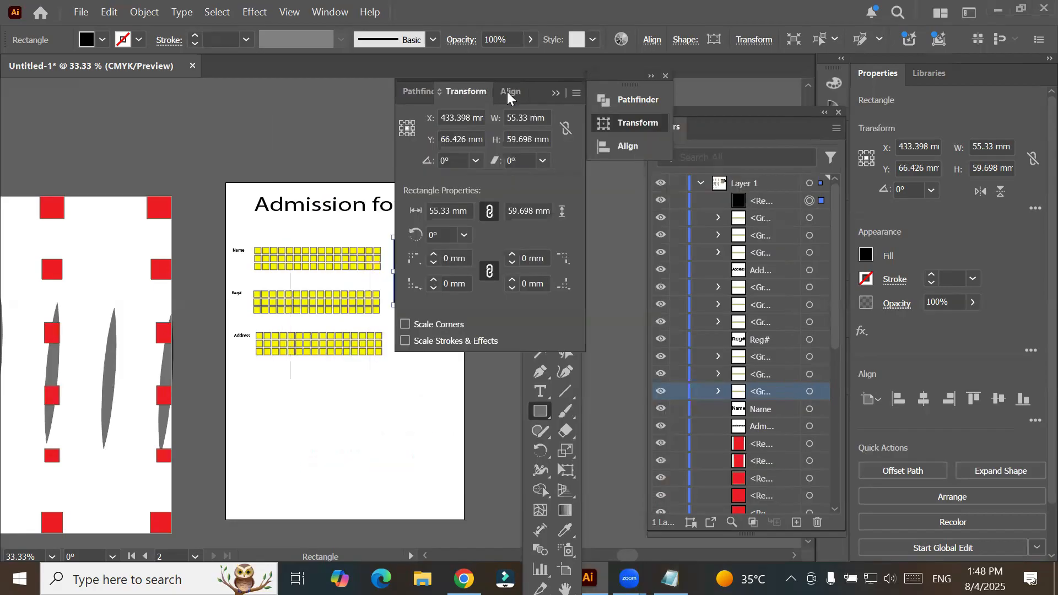
{"action": "left_click", "coordinate": [516, 92]}
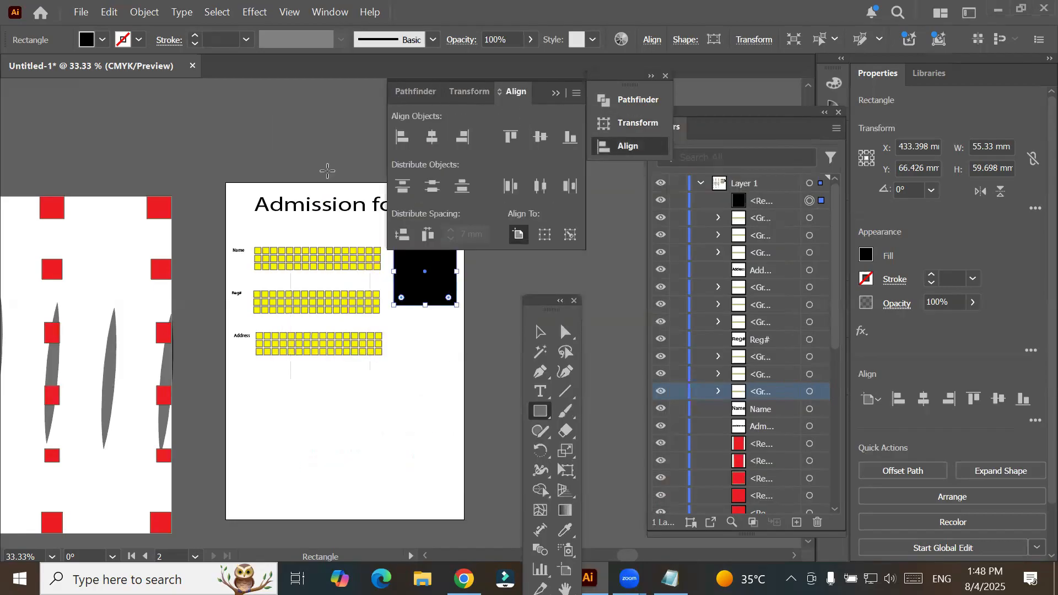
{"action": "left_click", "coordinate": [472, 93]}
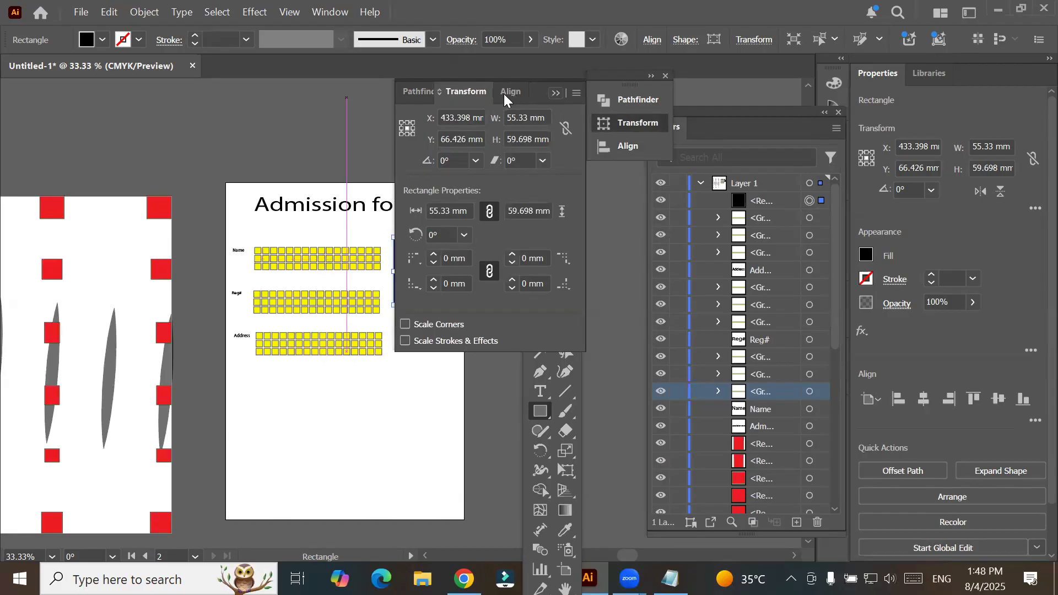
{"action": "left_click", "coordinate": [556, 92]}
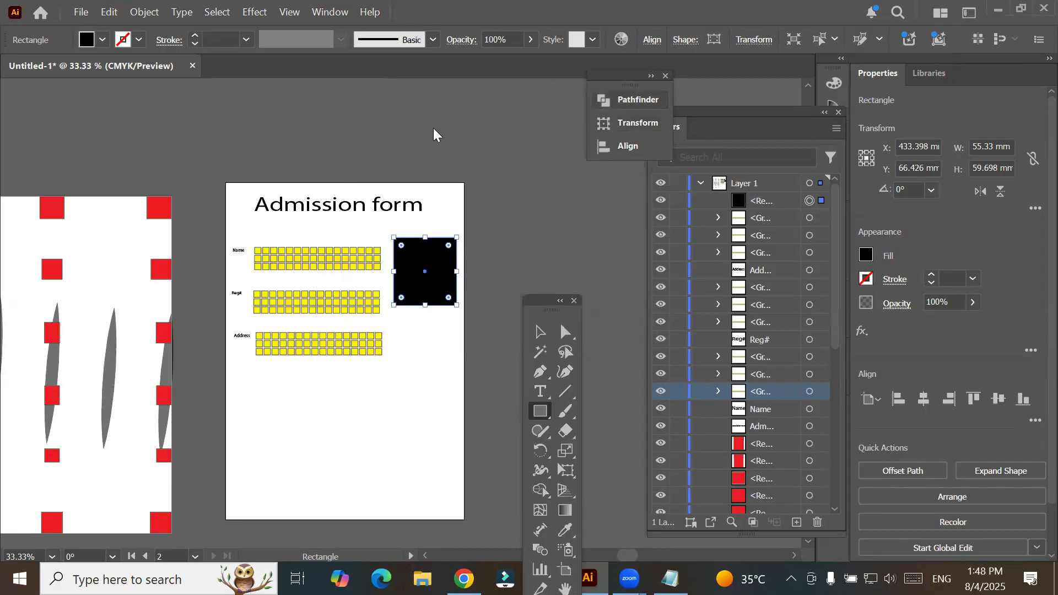
- Close the floating Pathfinder, Transform and Align panel group, restore it by reopening Align, and collapse it again
{"action": "left_click_drag", "start_coordinate": [604, 81], "coordinate": [279, 118]}
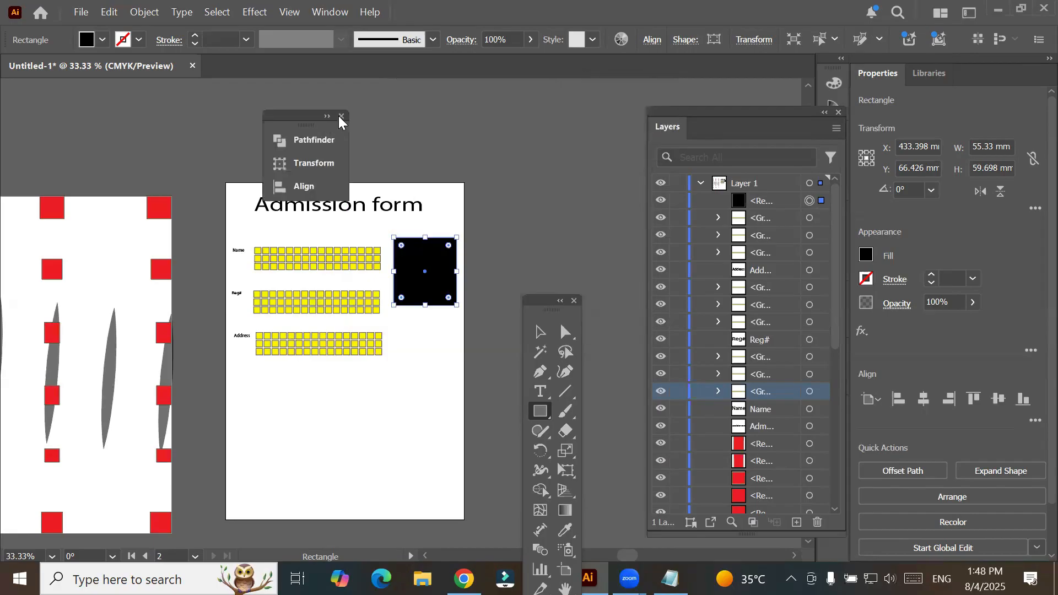
{"action": "left_click", "coordinate": [342, 117]}
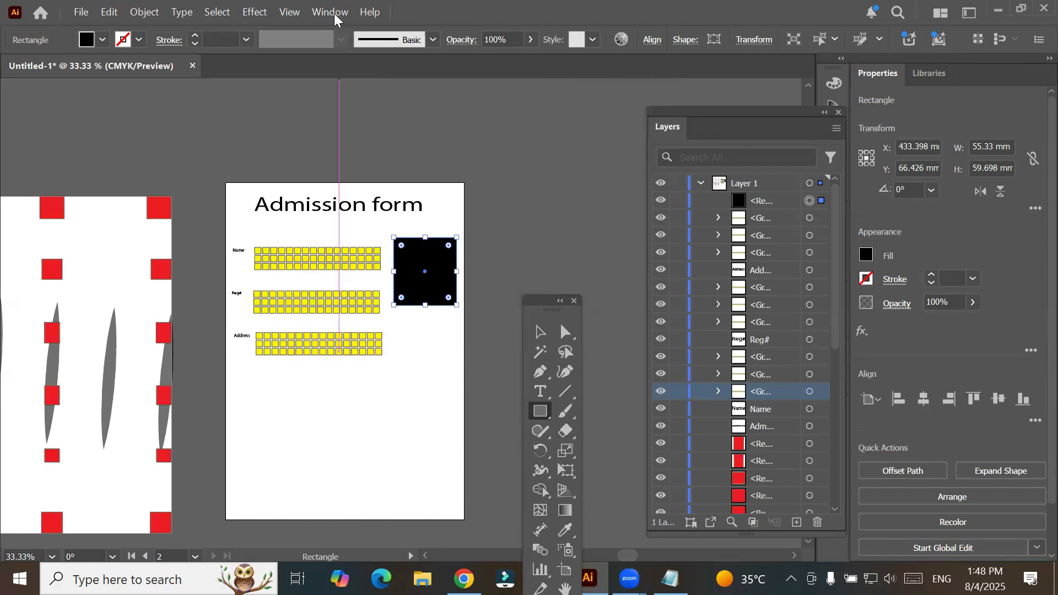
{"action": "left_click", "coordinate": [333, 12]}
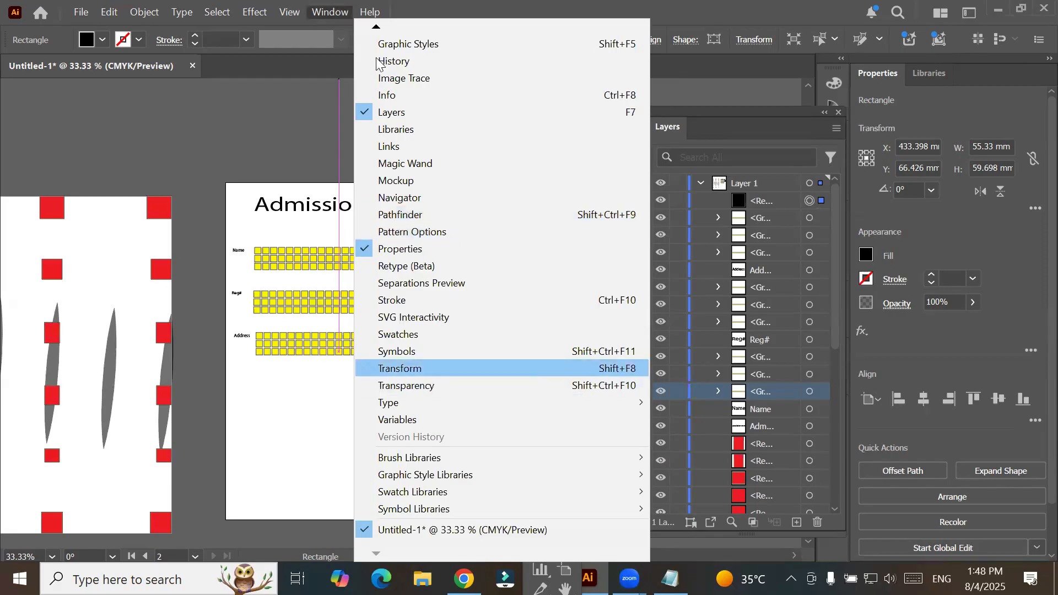
{"action": "mouse_move", "coordinate": [375, 33]}
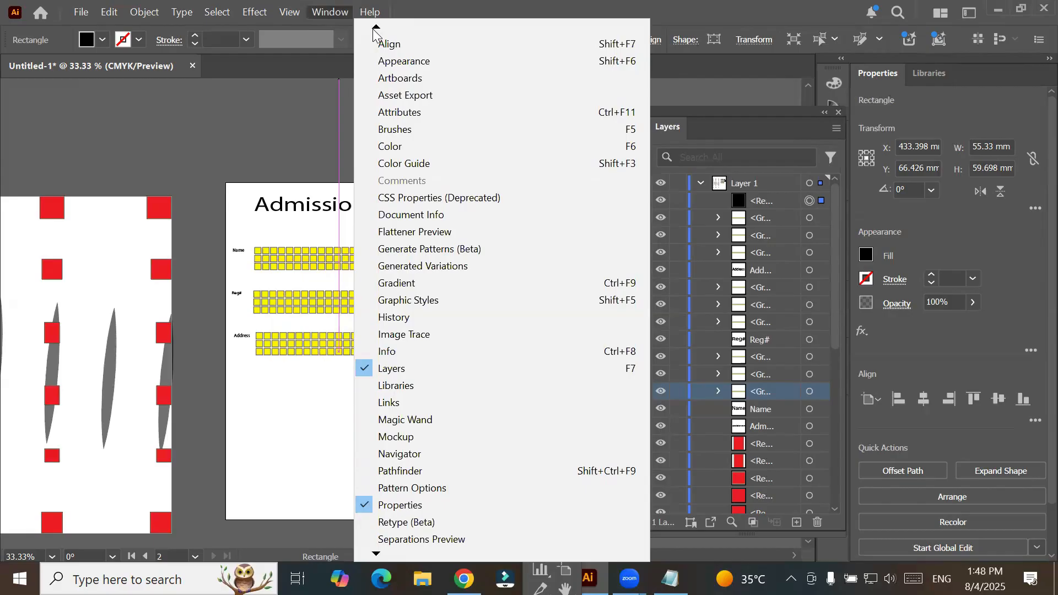
{"action": "left_click", "coordinate": [399, 45]}
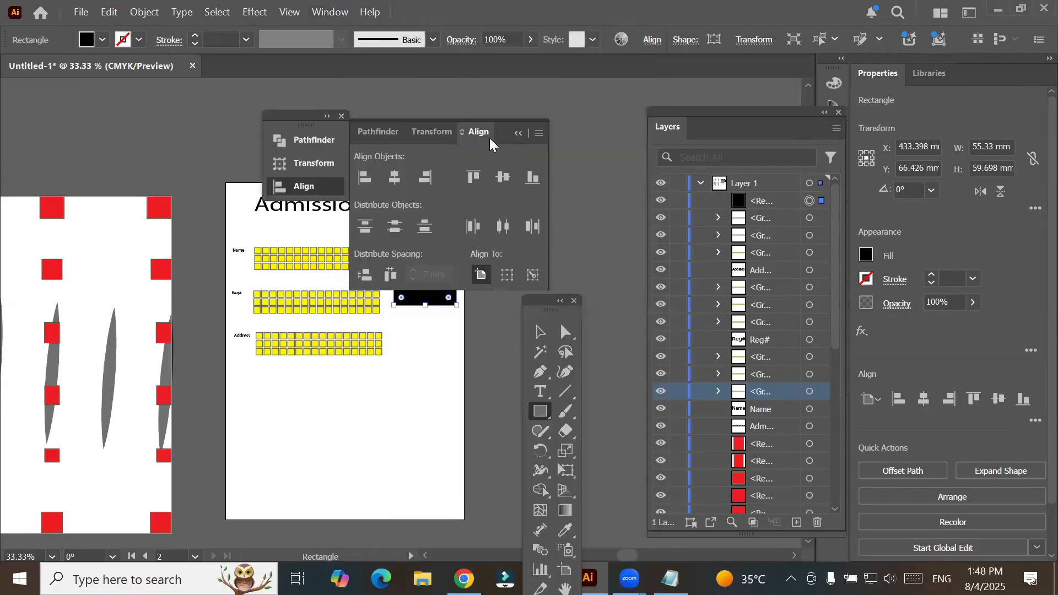
{"action": "left_click", "coordinate": [518, 135]}
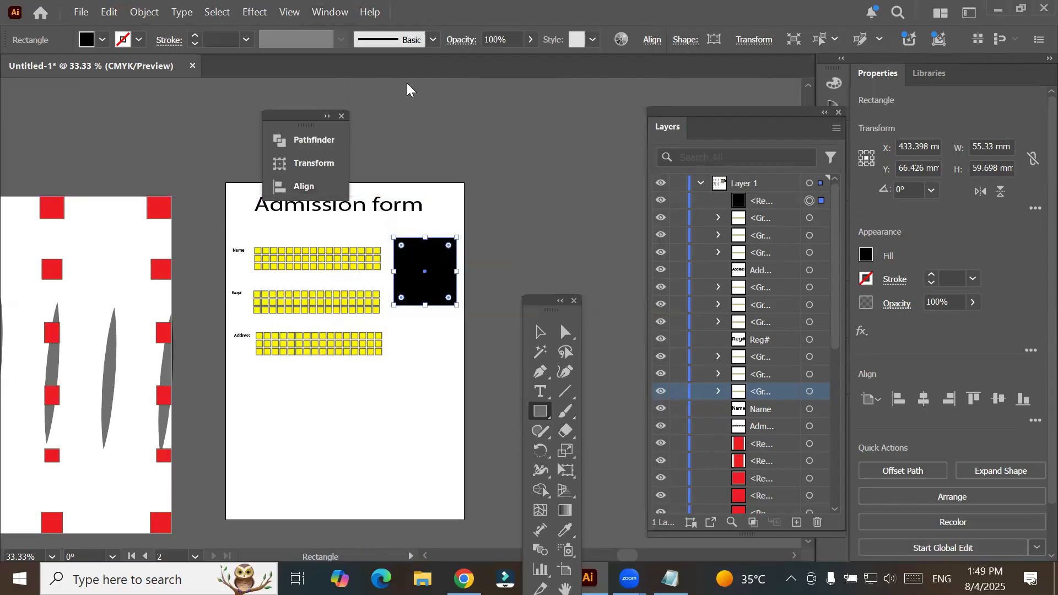
- Move the collapsed panel group away from the form title and view its Align and Pathfinder panels, ending on the rectangle's Transform options
{"action": "left_click_drag", "start_coordinate": [280, 120], "coordinate": [469, 98]}
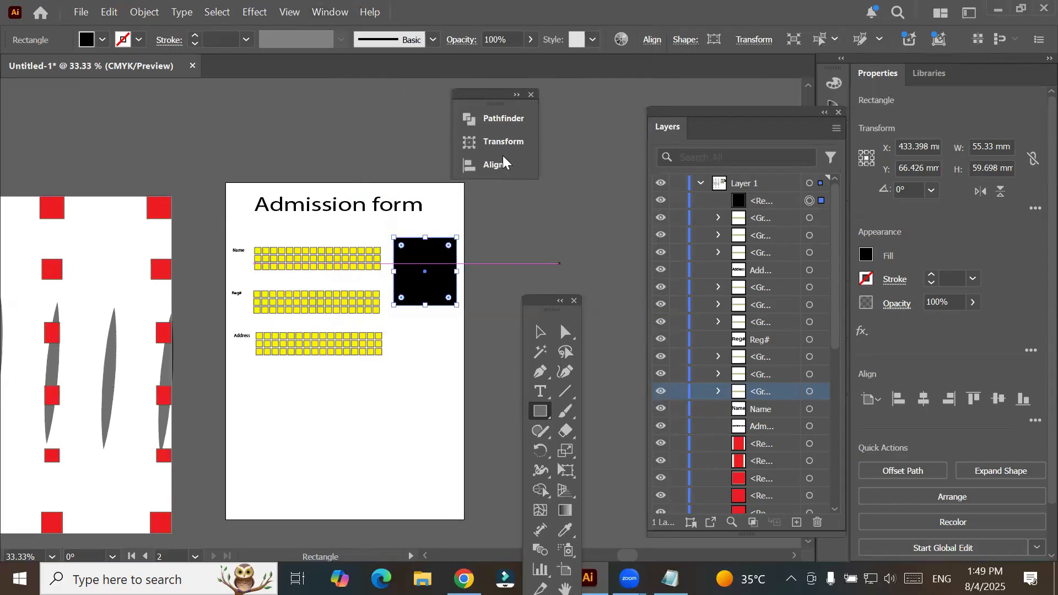
{"action": "left_click", "coordinate": [496, 168]}
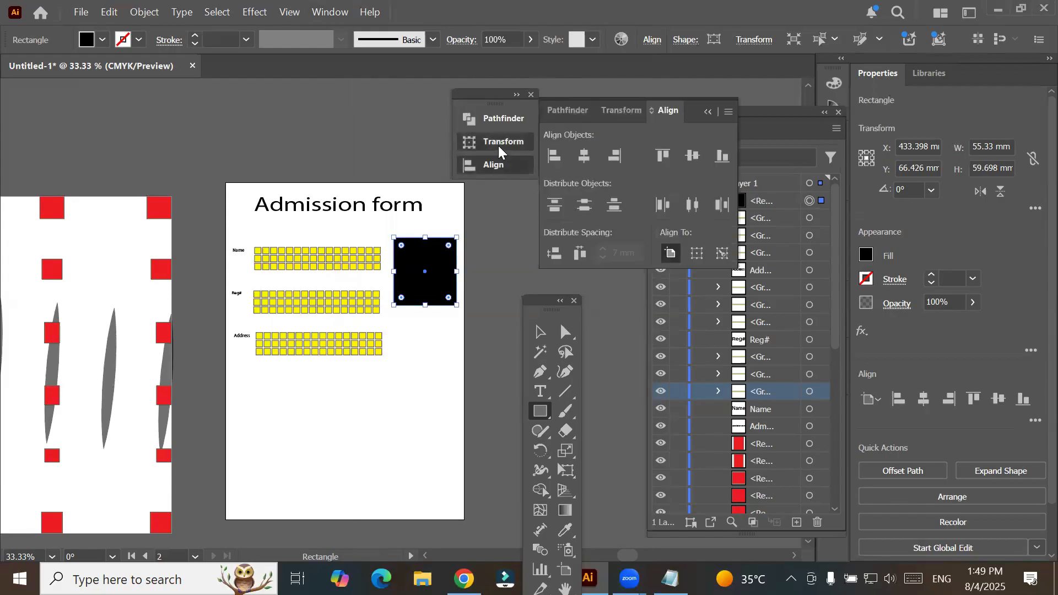
{"action": "left_click", "coordinate": [498, 145]}
{"action": "left_click", "coordinate": [504, 120]}
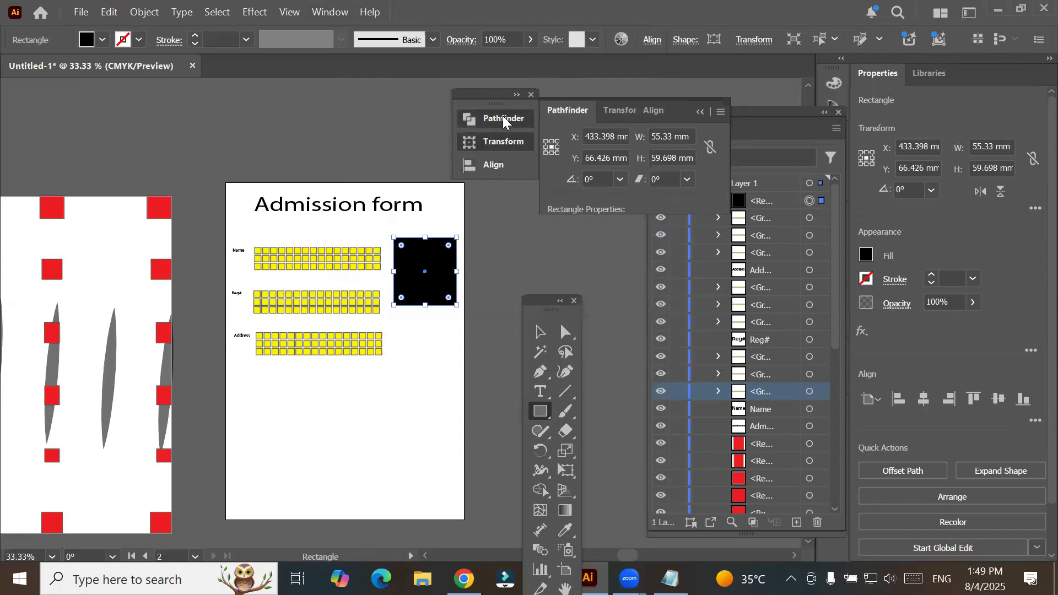
{"action": "left_click", "coordinate": [511, 143]}
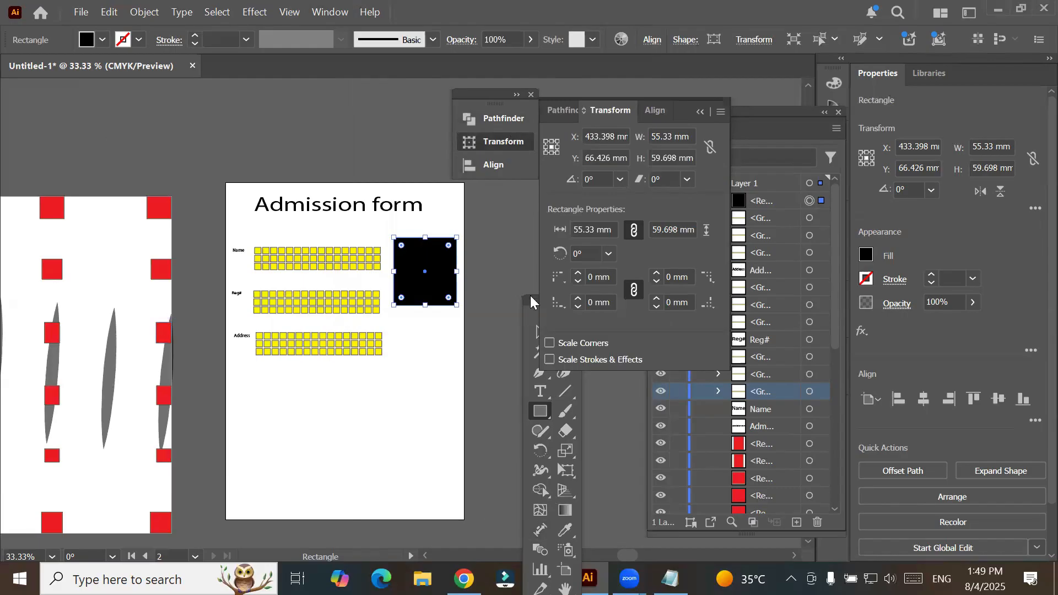
- Move the toolbox clear of the form and add a new blank A4 artboard beside the Admission form page
{"action": "left_click_drag", "start_coordinate": [170, 203], "coordinate": [90, 113]}
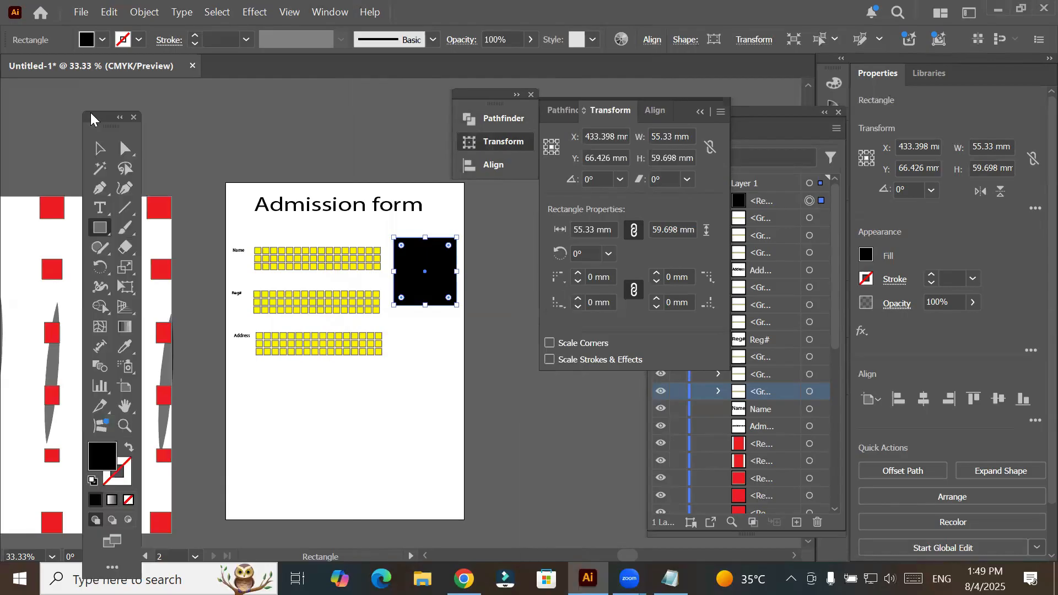
{"action": "left_click", "coordinate": [124, 388]}
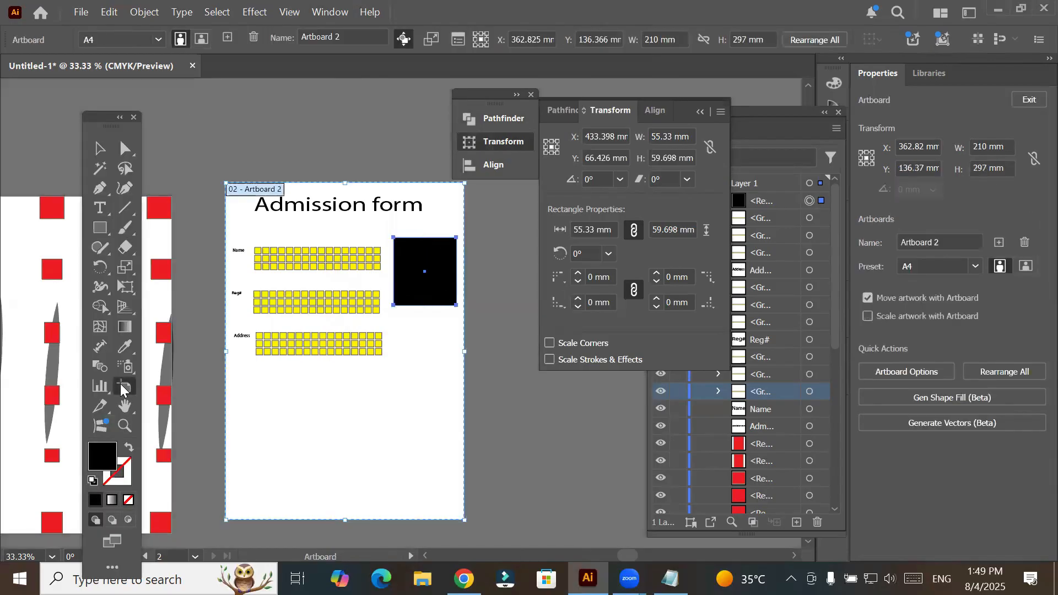
{"action": "left_click", "coordinate": [227, 37]}
{"action": "left_click_drag", "start_coordinate": [446, 281], "coordinate": [485, 341]}
{"action": "key", "text": "space"}
{"action": "left_click_drag", "start_coordinate": [472, 339], "coordinate": [416, 263]}
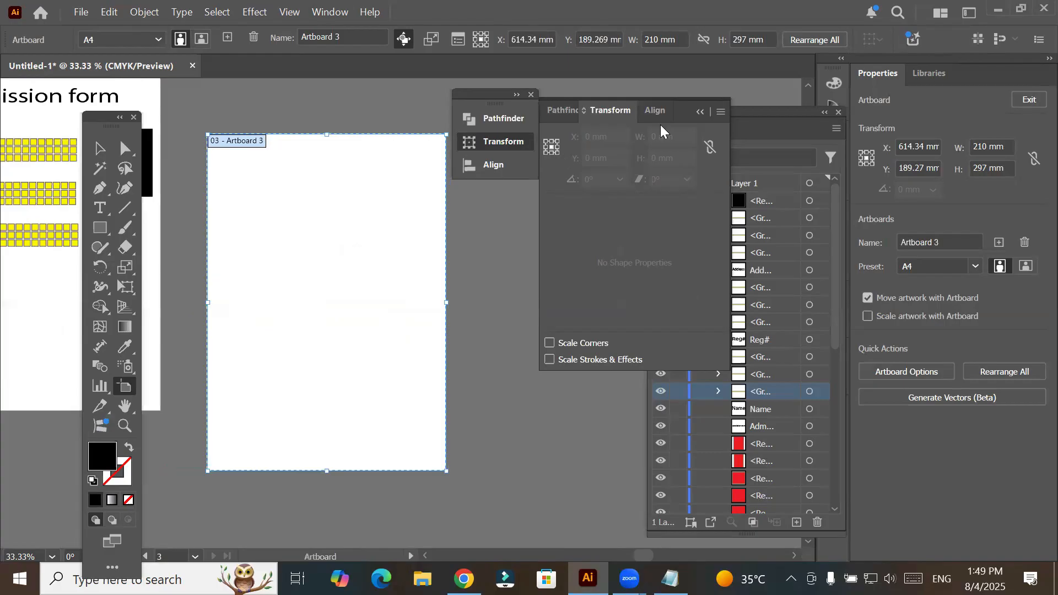
- Place the Pathfinder, Transform and Align group over the new artboard's upper corner and expand it with the Transform options shown
{"action": "left_click", "coordinate": [701, 112]}
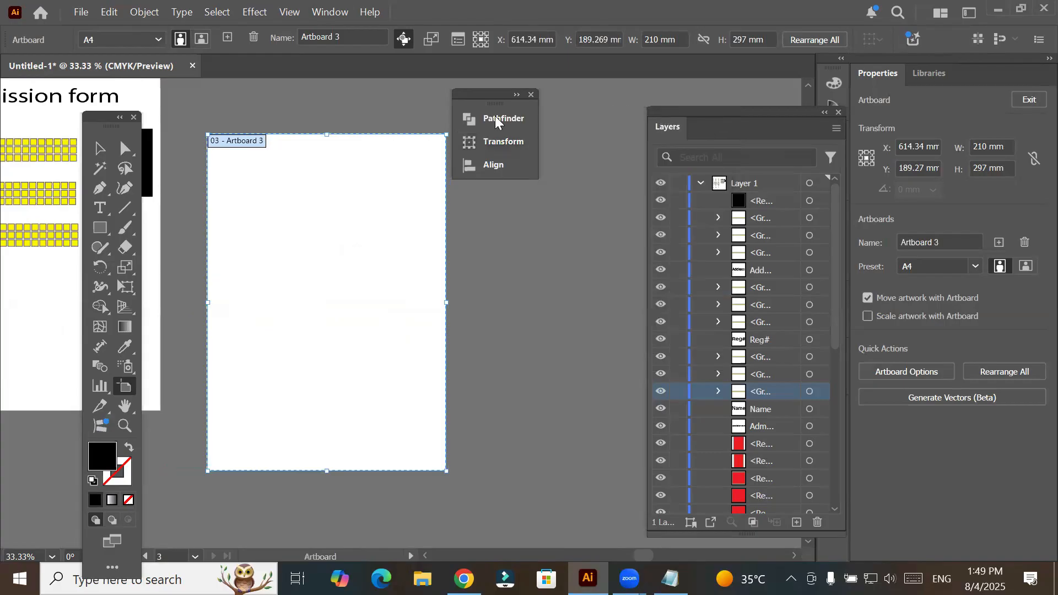
{"action": "left_click_drag", "start_coordinate": [522, 112], "coordinate": [455, 92]}
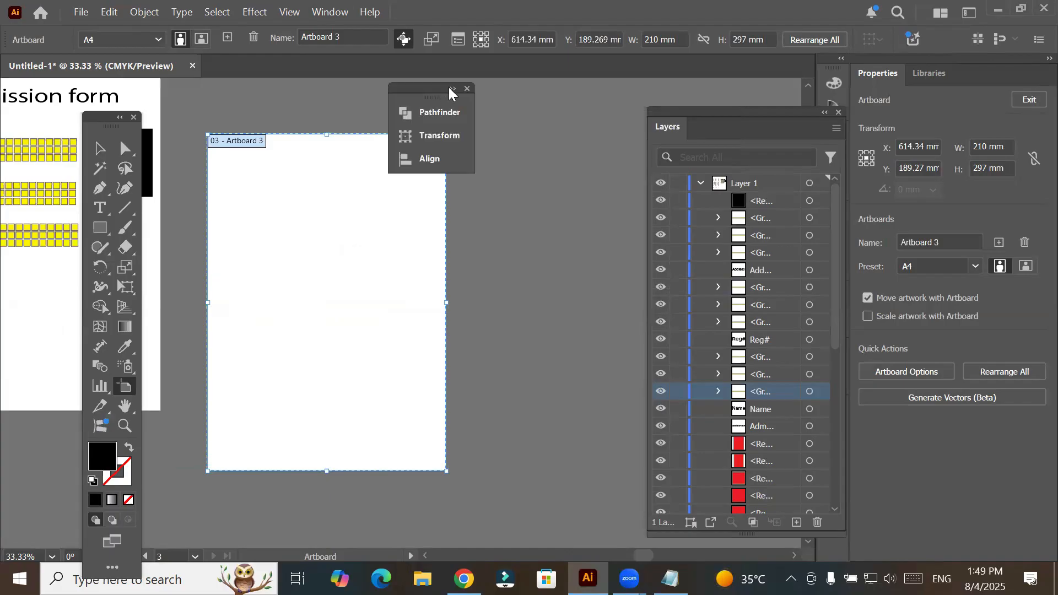
{"action": "left_click", "coordinate": [454, 90]}
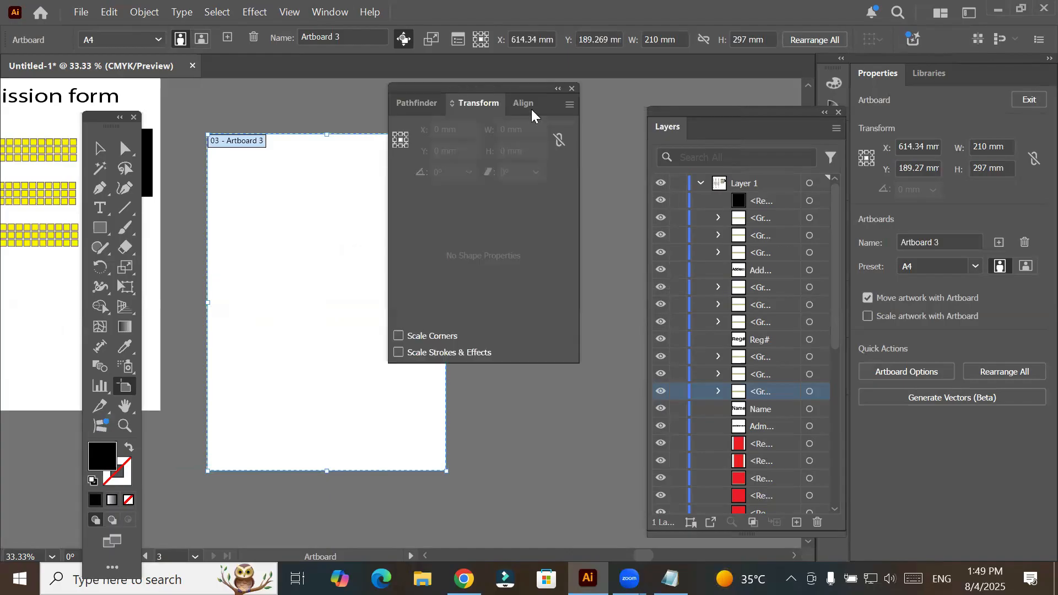
{"action": "left_click", "coordinate": [523, 103]}
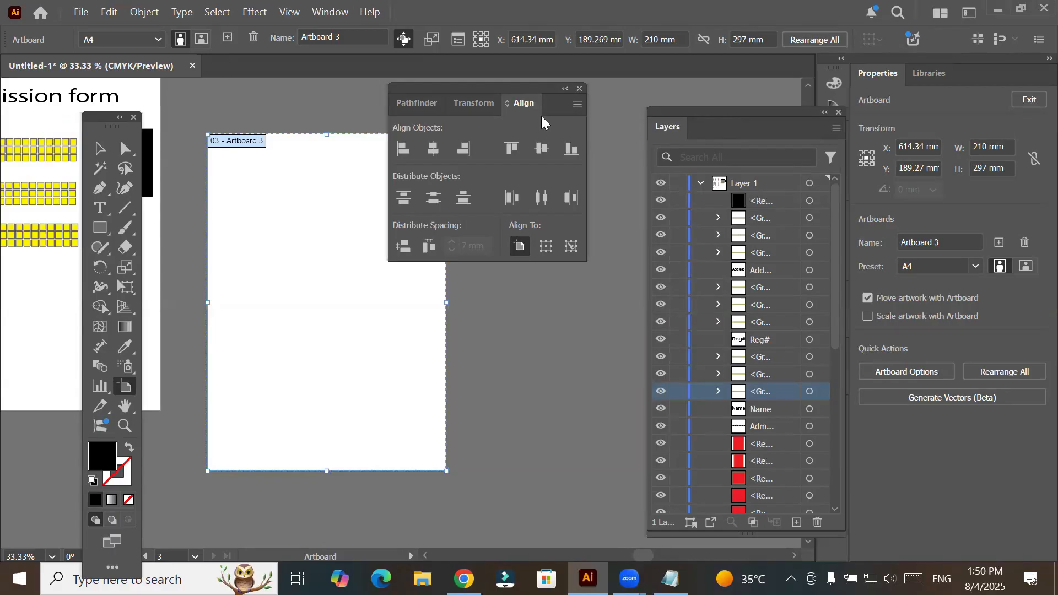
{"action": "left_click", "coordinate": [477, 104]}
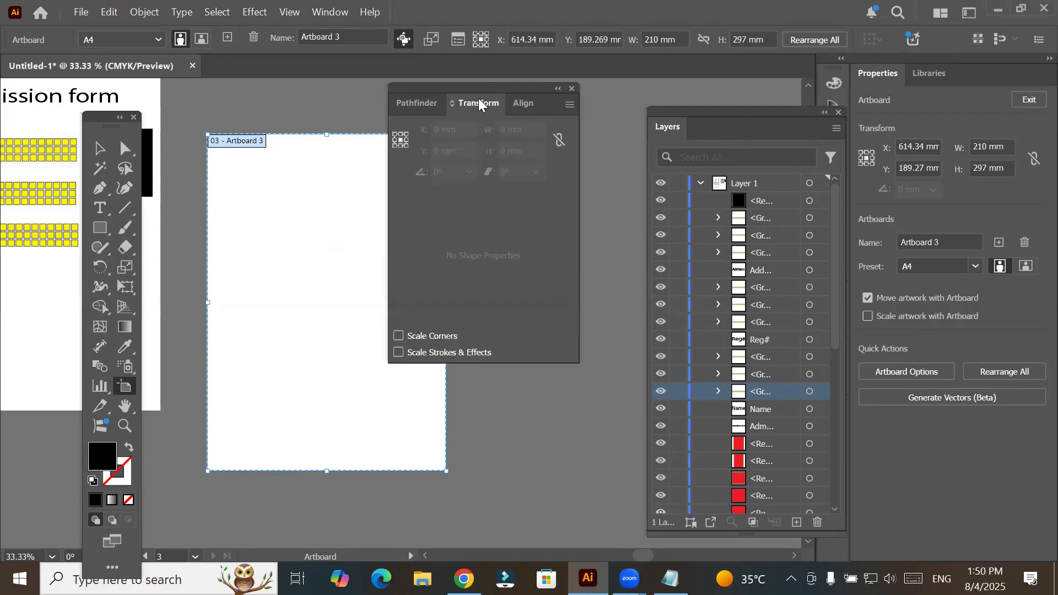
- Move the Transform panel group off the new artboard and draw a black rectangle about 84 by 70 mm on it
{"action": "left_click_drag", "start_coordinate": [543, 101], "coordinate": [610, 110]}
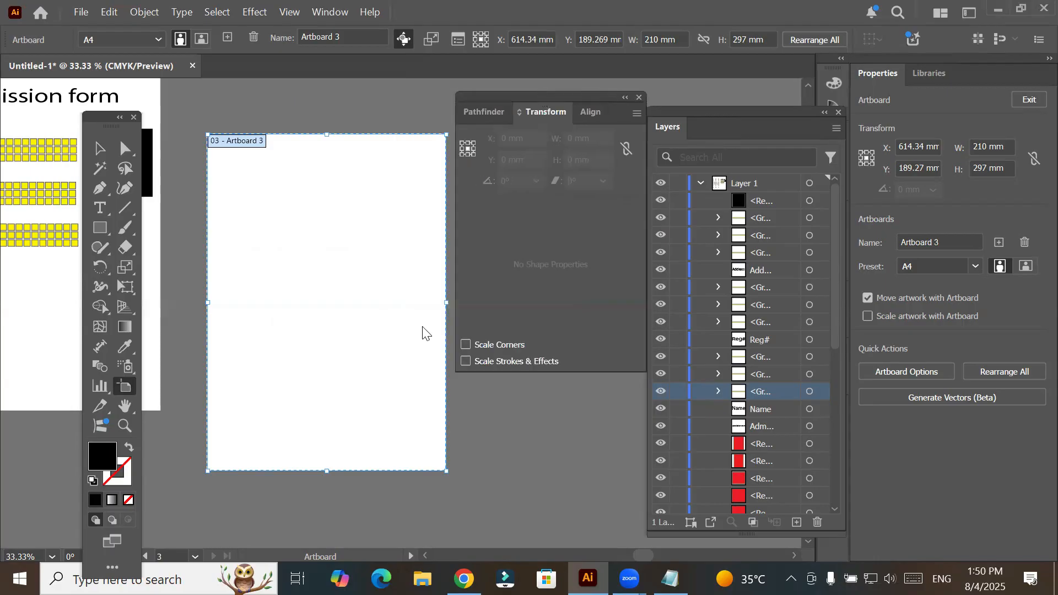
{"action": "left_click", "coordinate": [102, 232]}
{"action": "left_click_drag", "start_coordinate": [277, 247], "coordinate": [373, 326]}
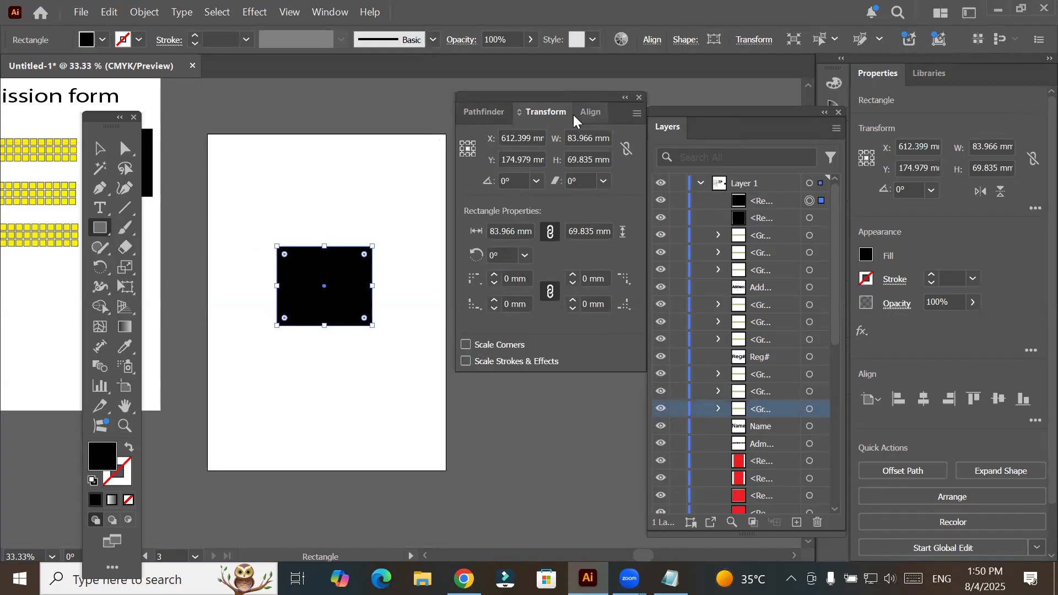
- Show the rulers around the document window
{"action": "left_click", "coordinate": [303, 20]}
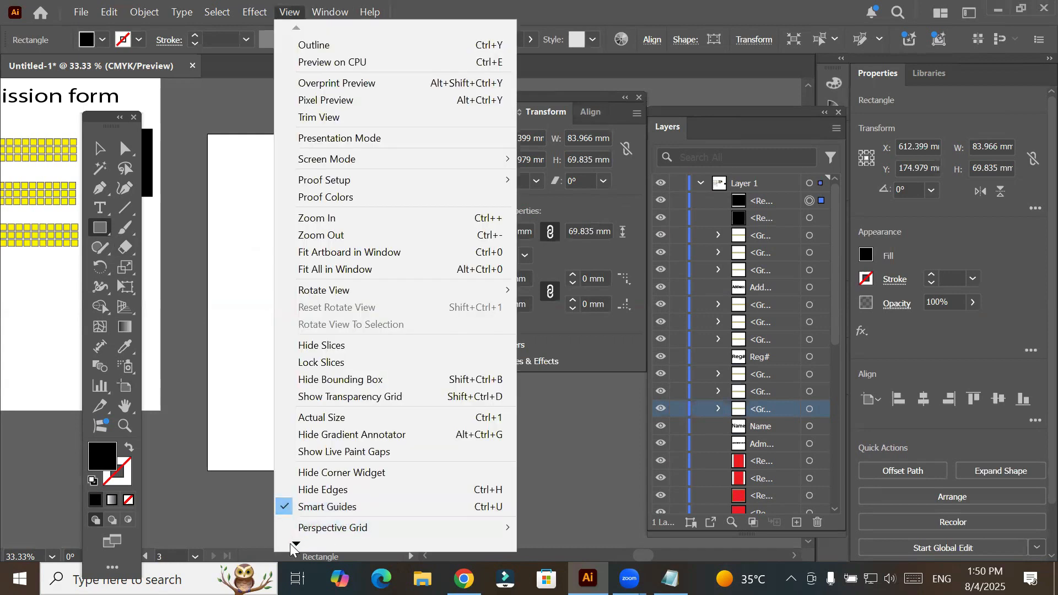
{"action": "scroll", "coordinate": [292, 547], "scroll_direction": "down", "scroll_amount": 2}
{"action": "scroll", "coordinate": [292, 547], "scroll_direction": "down", "scroll_amount": 3}
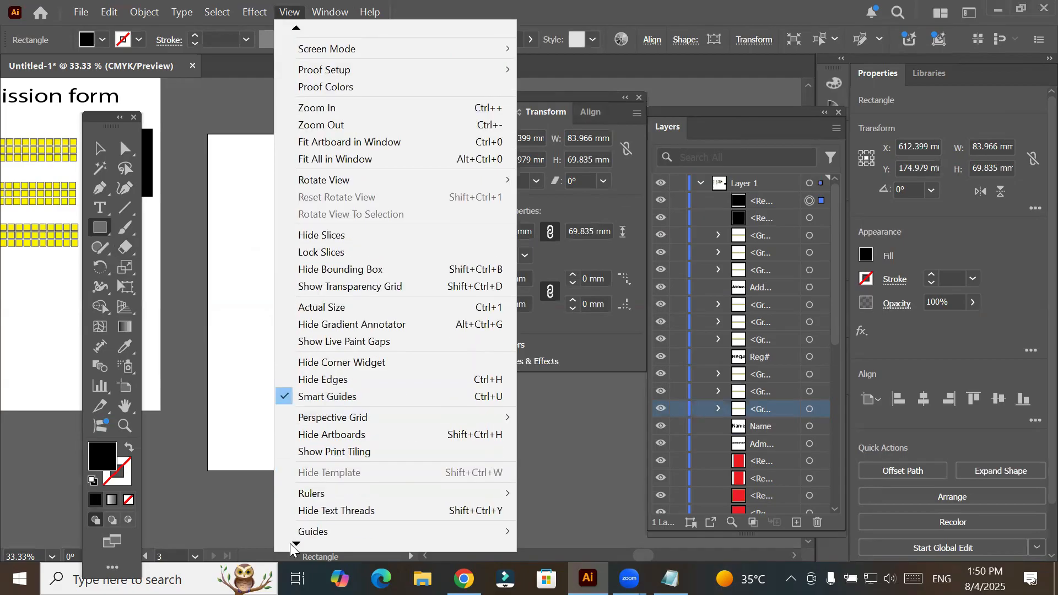
{"action": "scroll", "coordinate": [352, 475], "scroll_direction": "down", "scroll_amount": 1}
{"action": "mouse_move", "coordinate": [513, 470]}
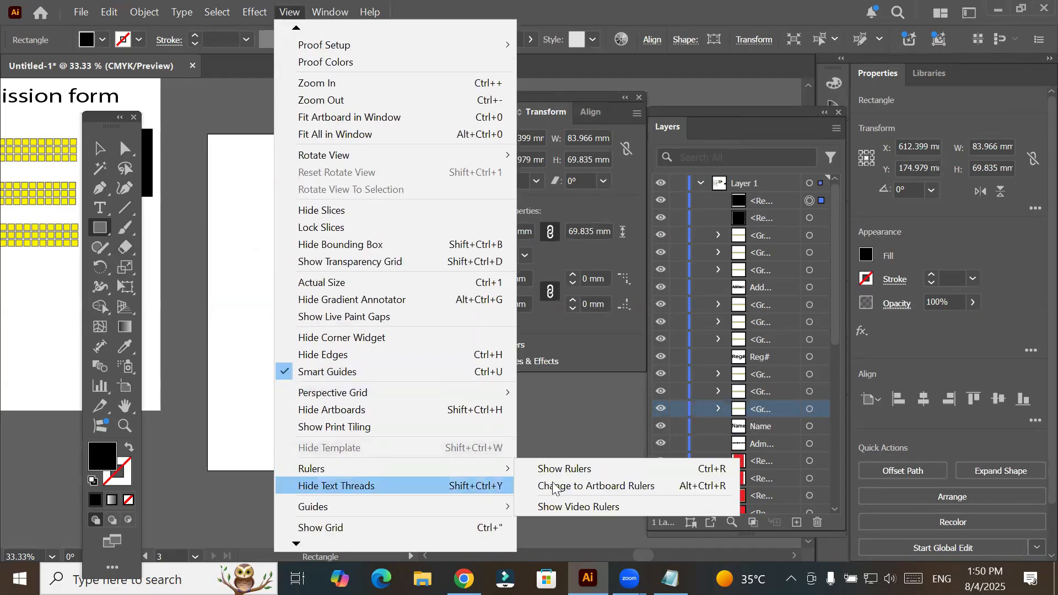
{"action": "left_click", "coordinate": [558, 468]}
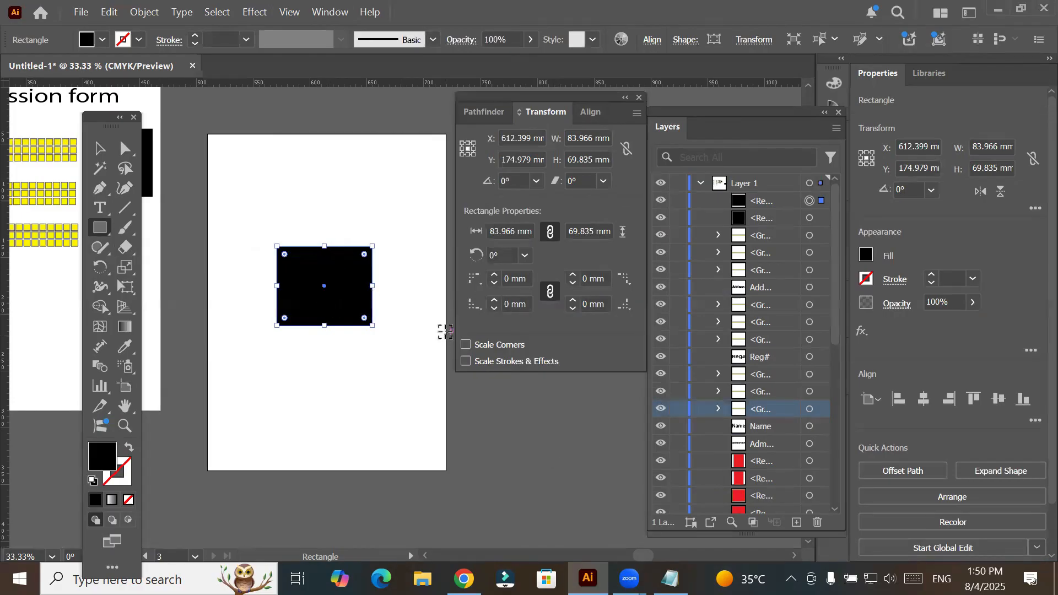
- Try to adjust the new rectangle's upper-right corner through its corner widget with Direct Selection, and return to the Selection tool
{"action": "key", "text": "ctrl+plus"}
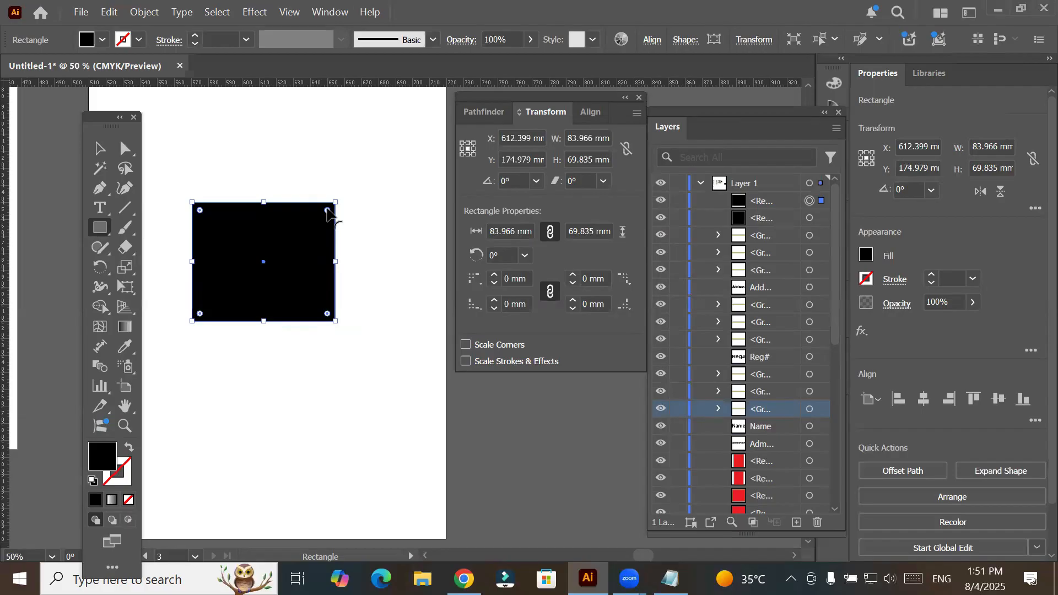
{"action": "left_click_drag", "start_coordinate": [315, 251], "coordinate": [330, 216]}
{"action": "left_click", "coordinate": [125, 148]}
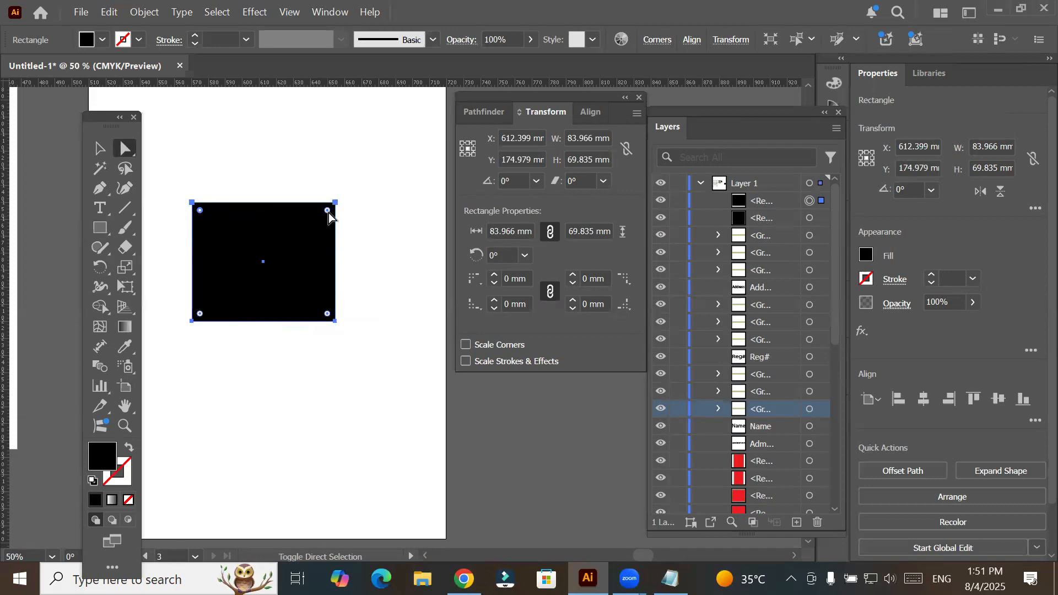
{"action": "left_click_drag", "start_coordinate": [328, 213], "coordinate": [356, 160]}
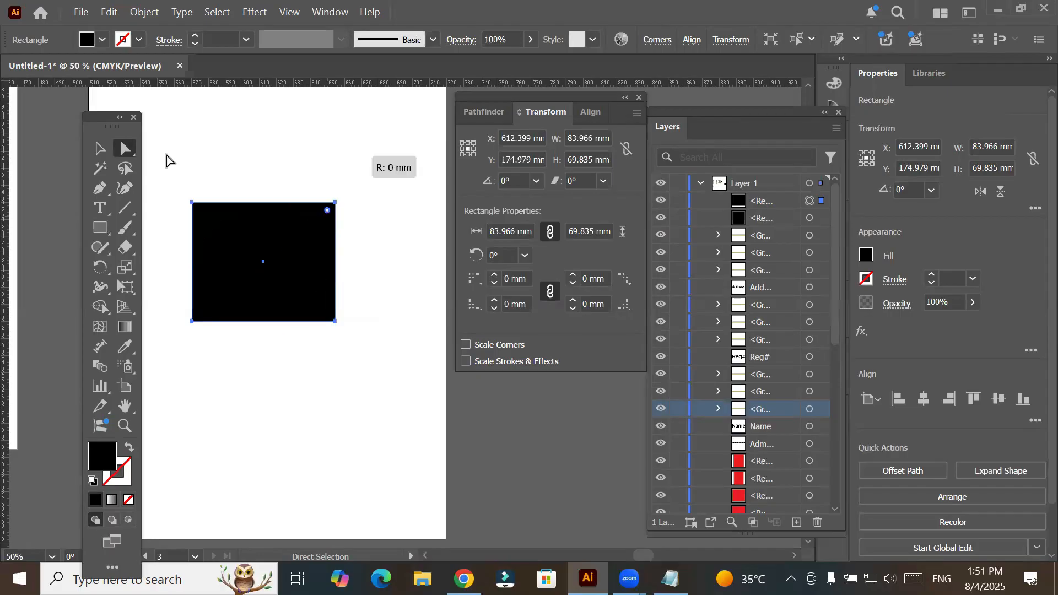
{"action": "left_click", "coordinate": [100, 153]}
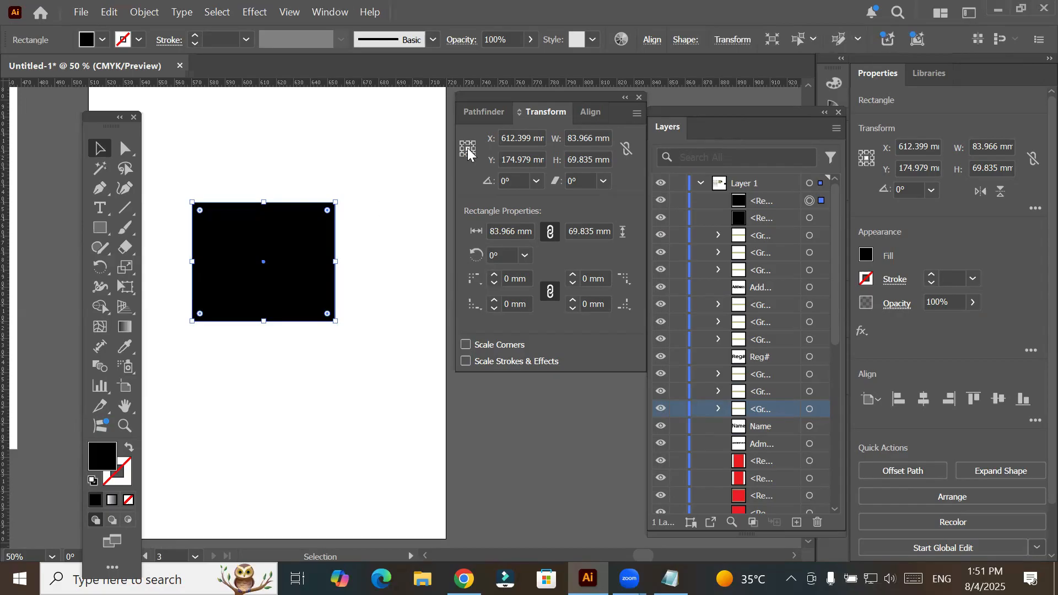
- Widen the new rectangle from its center to 124 mm using the Transform width value
{"action": "left_click", "coordinate": [591, 135]}
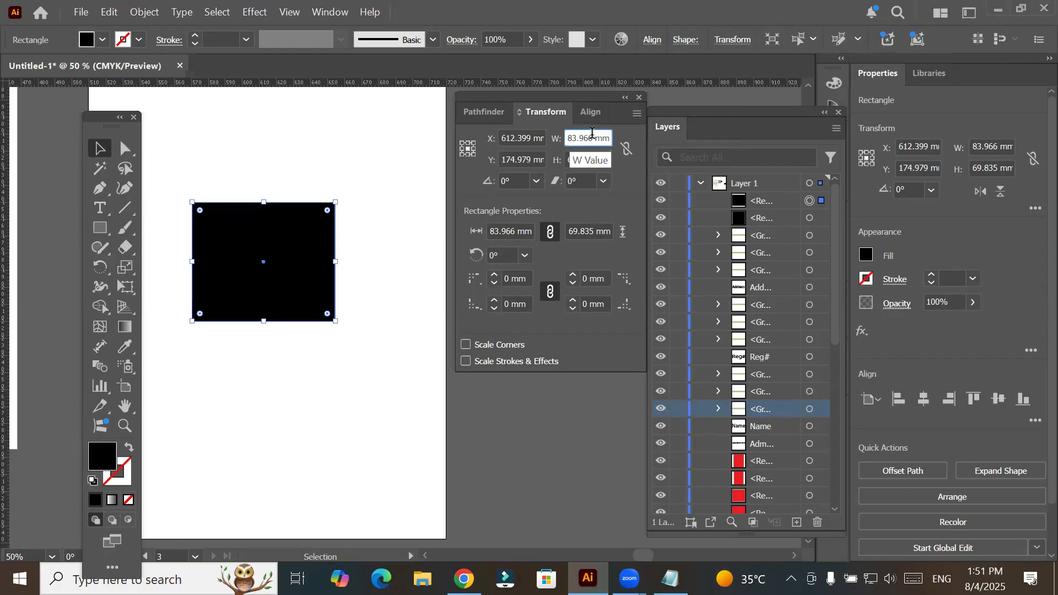
{"action": "scroll", "coordinate": [590, 135], "scroll_direction": "up", "scroll_amount": 2}
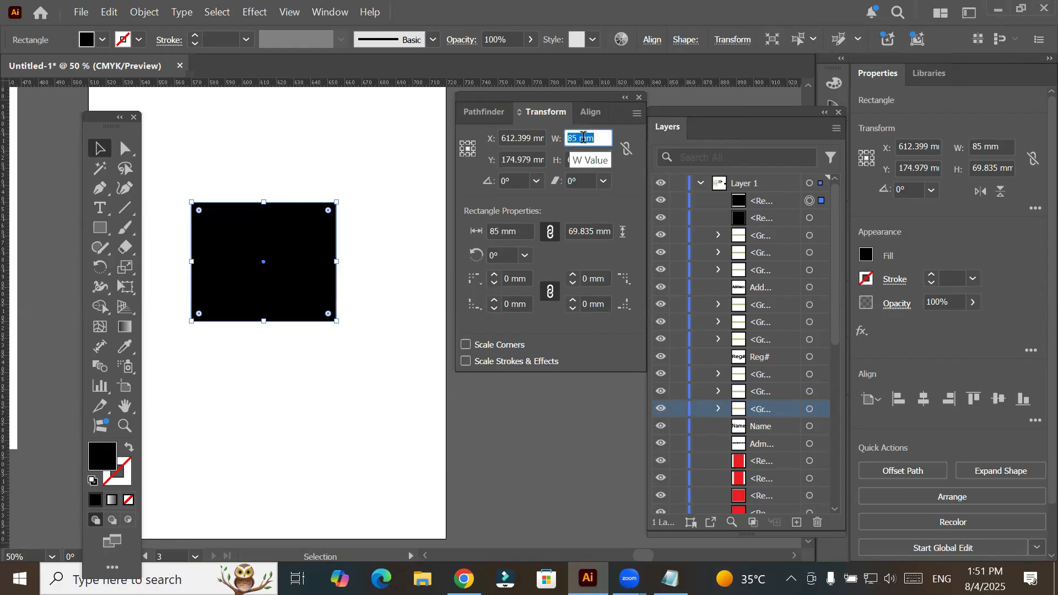
{"action": "scroll", "coordinate": [584, 137], "scroll_direction": "up", "scroll_amount": 3}
{"action": "scroll", "coordinate": [584, 137], "scroll_direction": "up", "scroll_amount": 5}
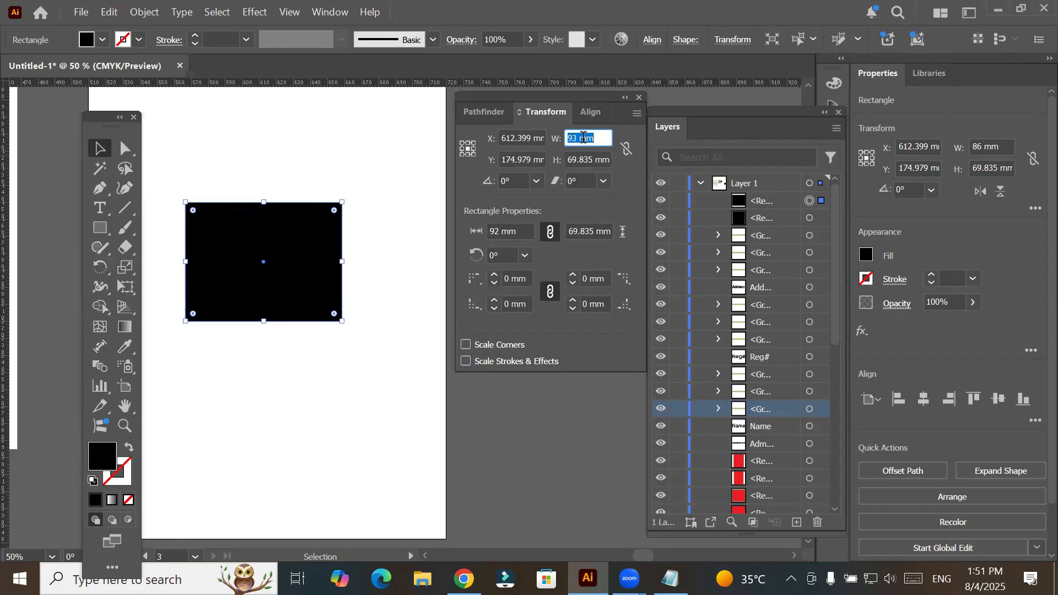
{"action": "scroll", "coordinate": [584, 137], "scroll_direction": "up", "scroll_amount": 2}
{"action": "scroll", "coordinate": [584, 137], "scroll_direction": "up", "scroll_amount": 4}
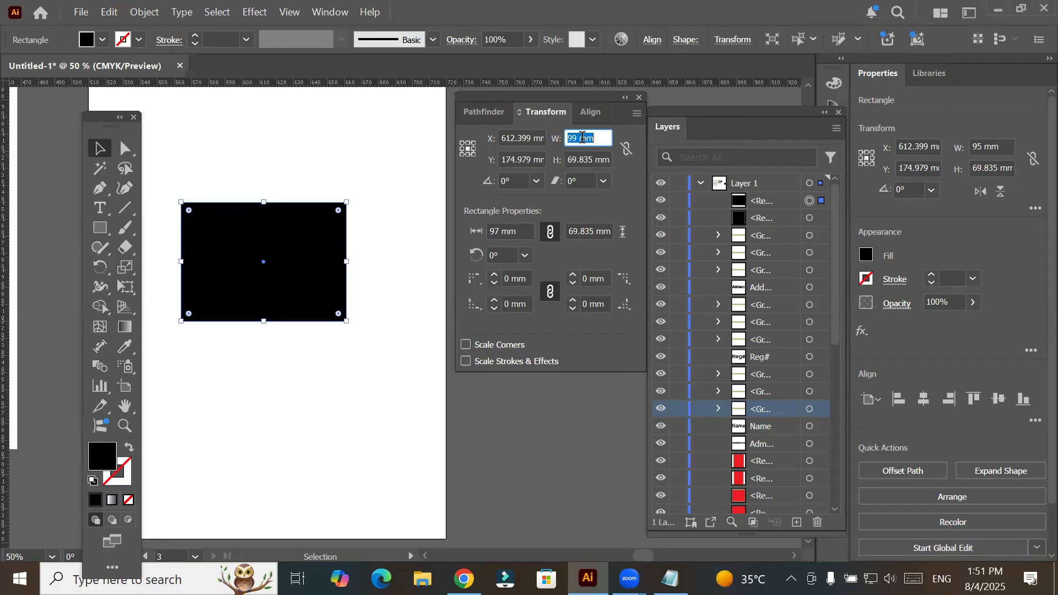
{"action": "scroll", "coordinate": [582, 137], "scroll_direction": "up", "scroll_amount": 7}
{"action": "scroll", "coordinate": [583, 137], "scroll_direction": "up", "scroll_amount": 9}
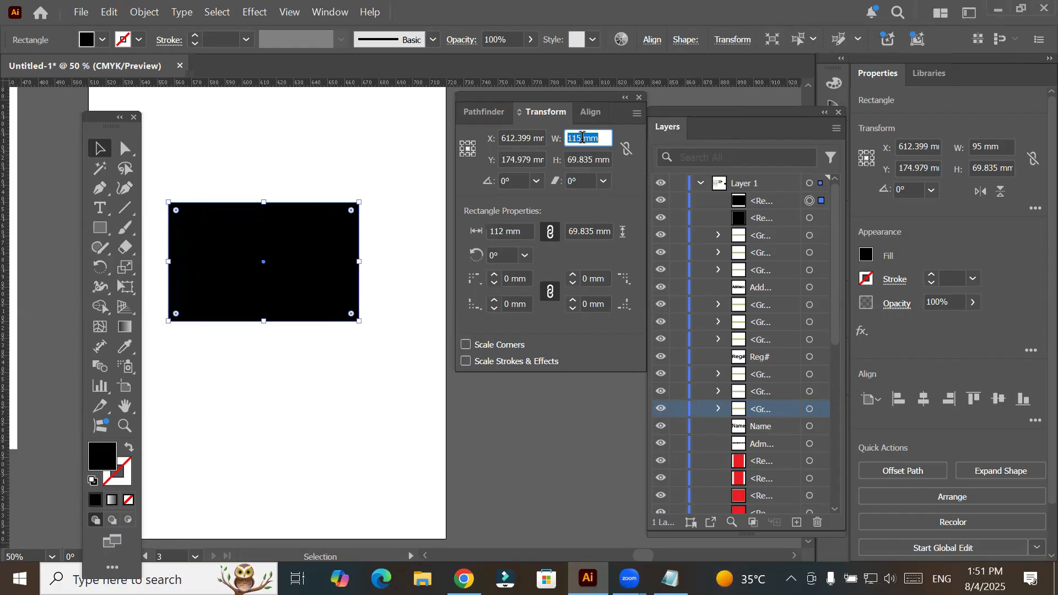
{"action": "scroll", "coordinate": [583, 137], "scroll_direction": "up", "scroll_amount": 8}
{"action": "scroll", "coordinate": [583, 137], "scroll_direction": "up", "scroll_amount": 4}
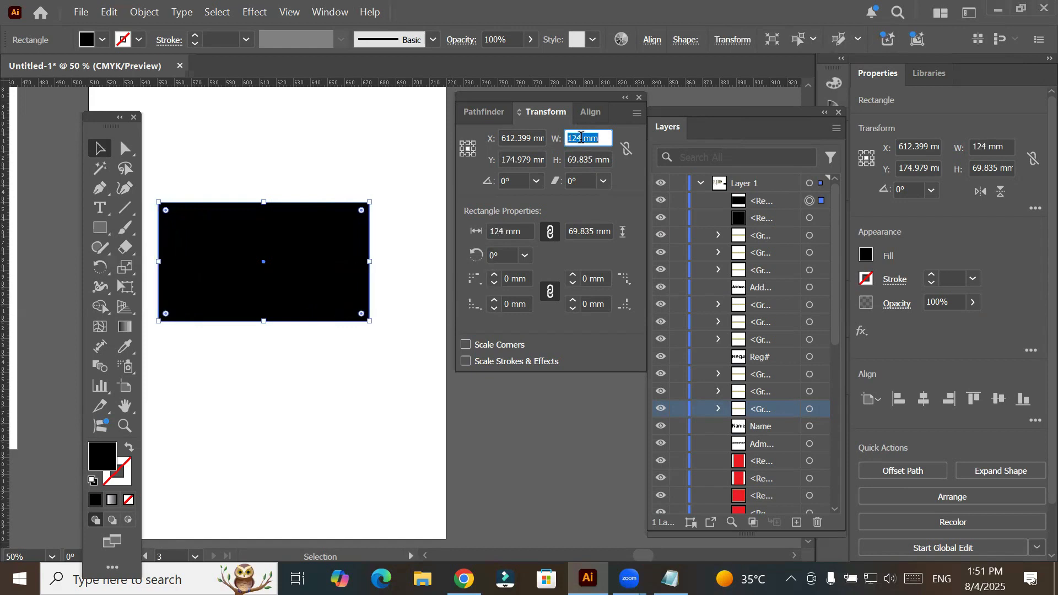
- Reduce the rectangle's width to 57 mm about its center
{"action": "scroll", "coordinate": [582, 138], "scroll_direction": "down", "scroll_amount": 1}
{"action": "scroll", "coordinate": [581, 137], "scroll_direction": "down", "scroll_amount": 13}
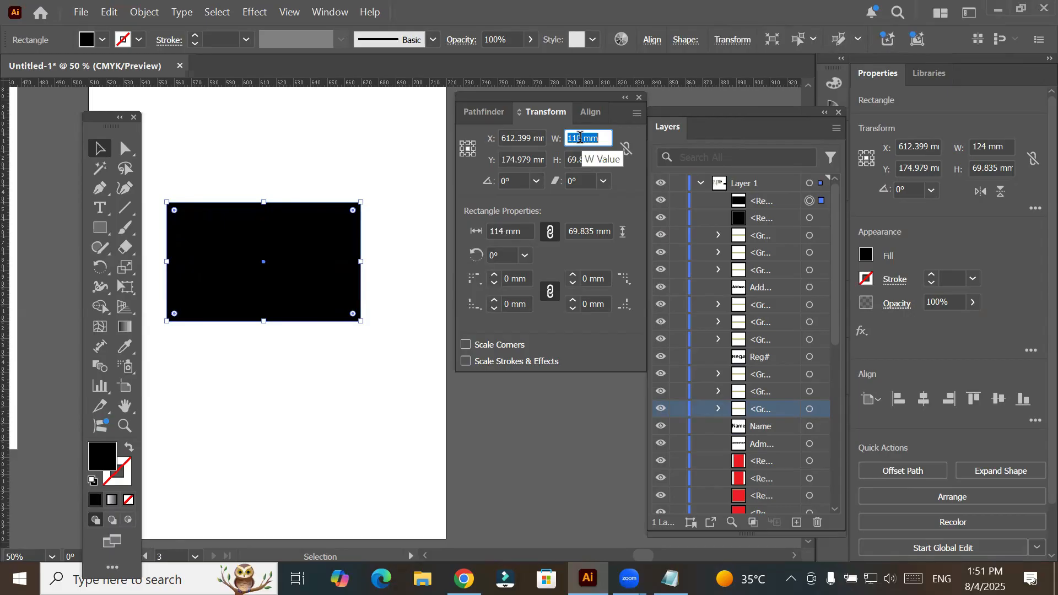
{"action": "scroll", "coordinate": [581, 137], "scroll_direction": "down", "scroll_amount": 8}
{"action": "scroll", "coordinate": [581, 137], "scroll_direction": "down", "scroll_amount": 12}
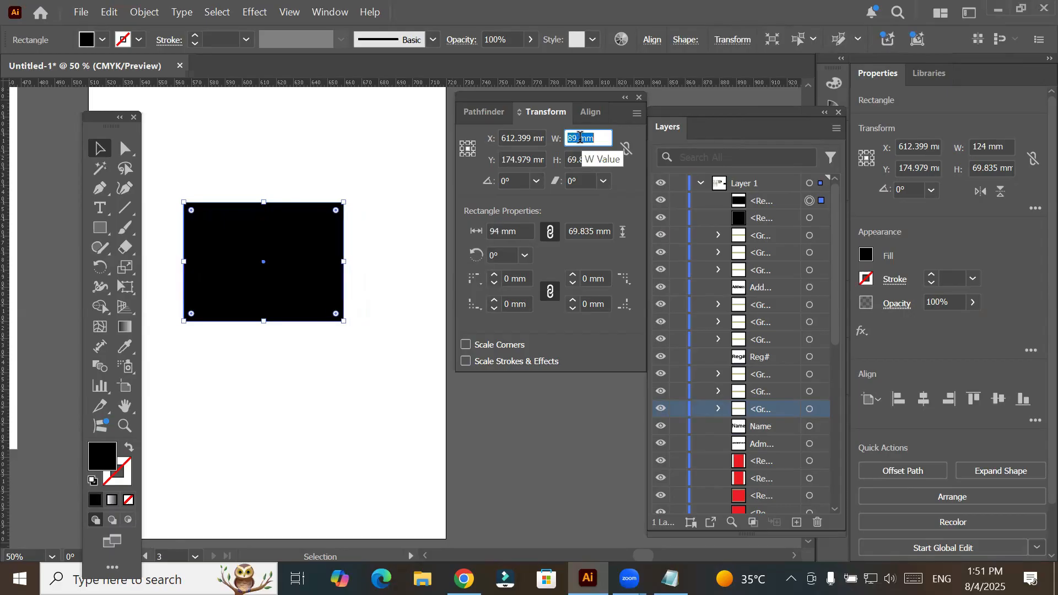
{"action": "scroll", "coordinate": [581, 138], "scroll_direction": "down", "scroll_amount": 8}
{"action": "scroll", "coordinate": [581, 137], "scroll_direction": "down", "scroll_amount": 14}
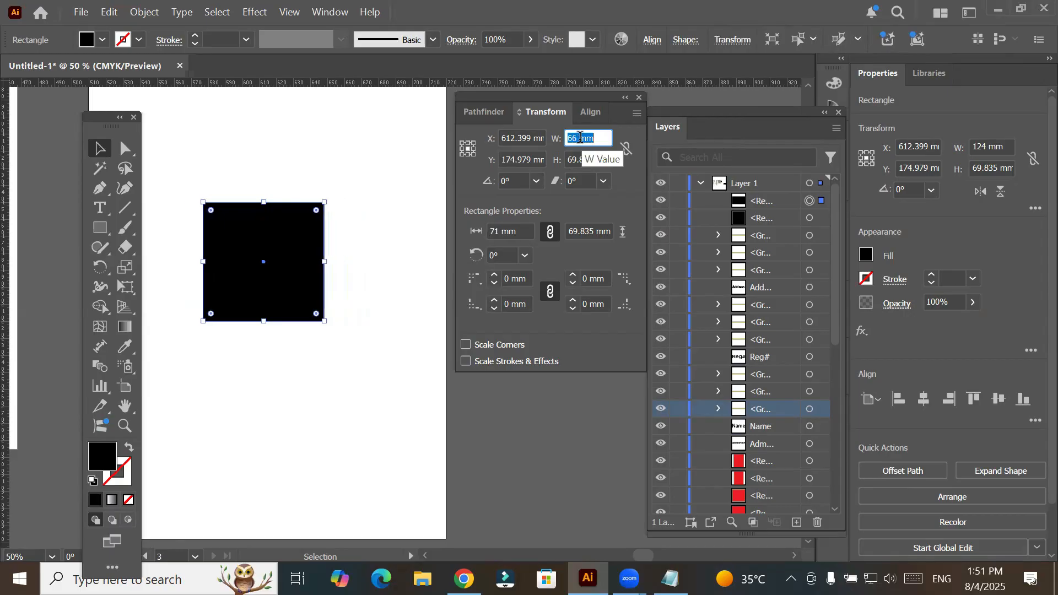
{"action": "scroll", "coordinate": [579, 138], "scroll_direction": "down", "scroll_amount": 10}
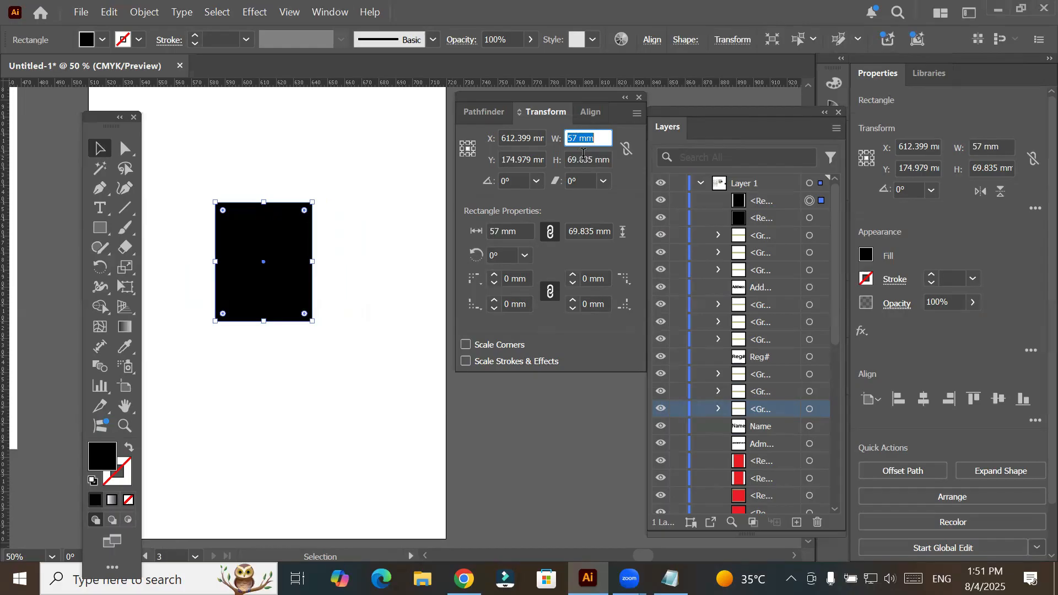
- Increase the rectangle's height to 106 mm about its center
{"action": "scroll", "coordinate": [594, 158], "scroll_direction": "up", "scroll_amount": 4}
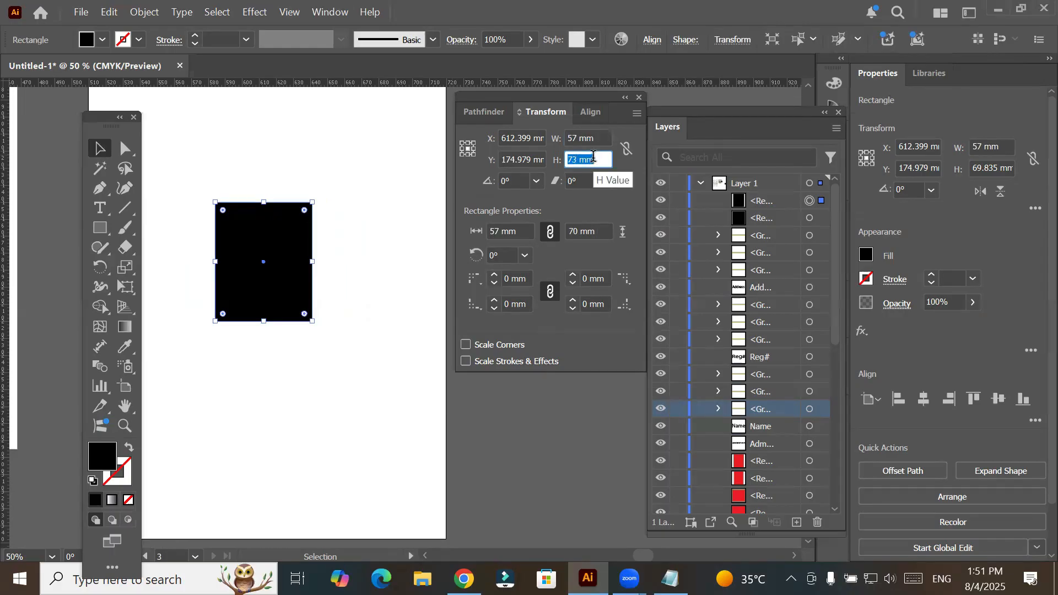
{"action": "scroll", "coordinate": [594, 157], "scroll_direction": "up", "scroll_amount": 13}
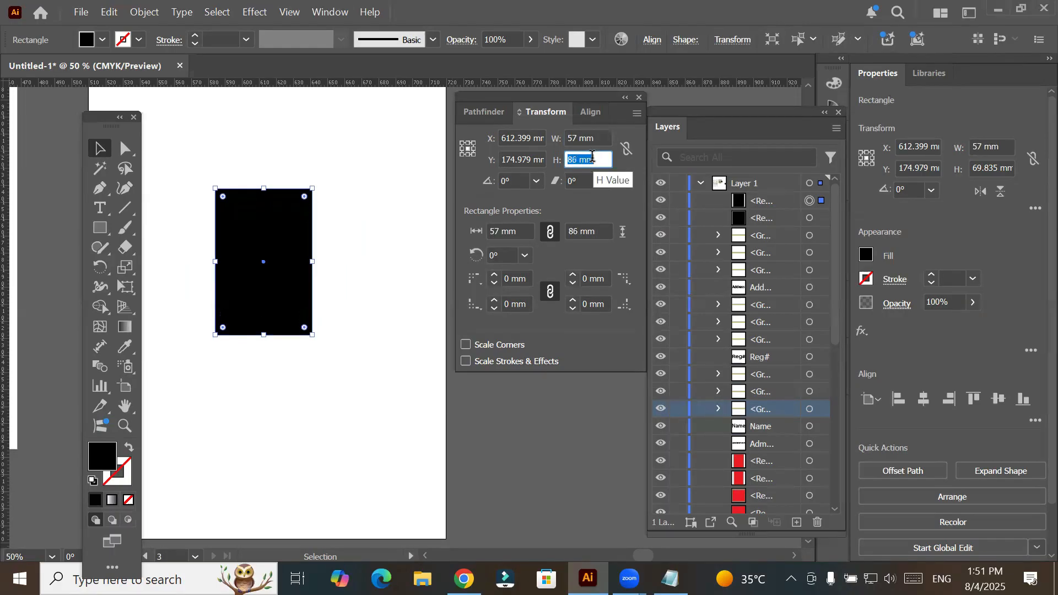
{"action": "scroll", "coordinate": [592, 156], "scroll_direction": "up", "scroll_amount": 13}
{"action": "scroll", "coordinate": [592, 155], "scroll_direction": "up", "scroll_amount": 7}
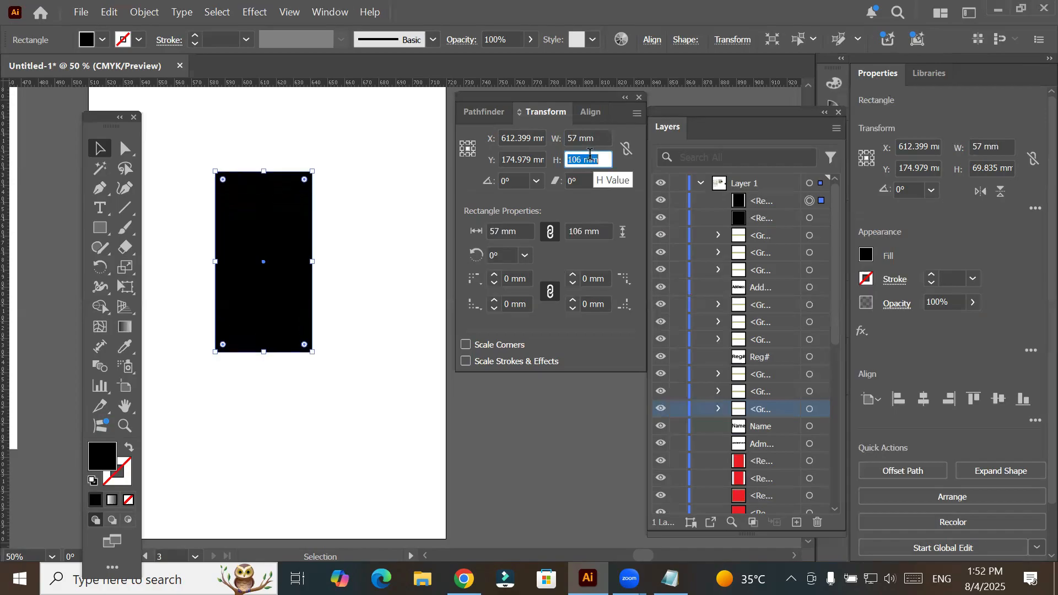
- Reduce the rectangle's height to 60 mm about its center
{"action": "scroll", "coordinate": [587, 154], "scroll_direction": "down", "scroll_amount": 14}
{"action": "scroll", "coordinate": [587, 154], "scroll_direction": "down", "scroll_amount": 9}
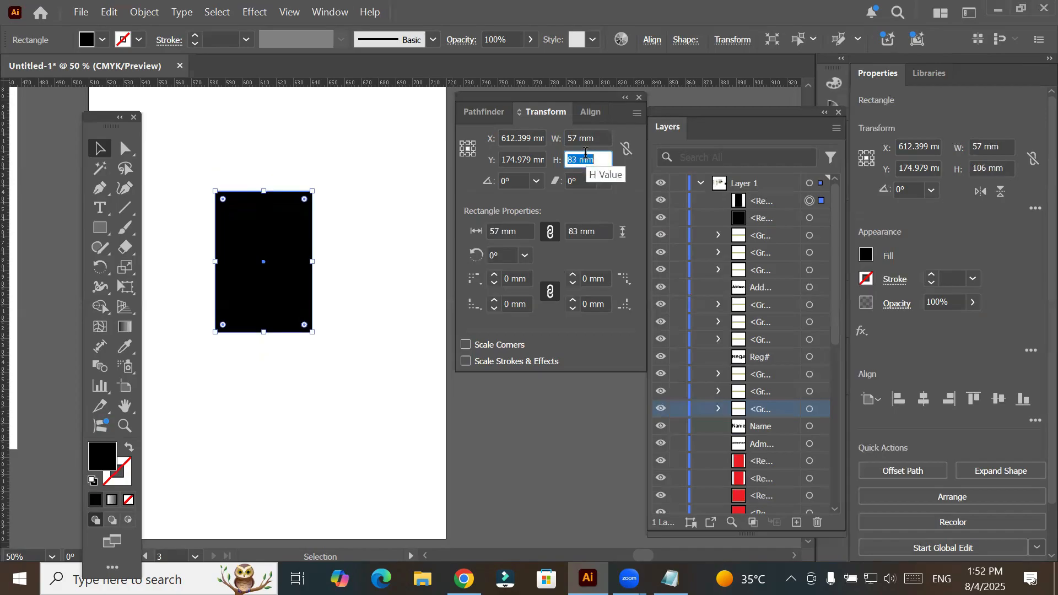
{"action": "scroll", "coordinate": [586, 154], "scroll_direction": "down", "scroll_amount": 9}
{"action": "scroll", "coordinate": [586, 154], "scroll_direction": "down", "scroll_amount": 8}
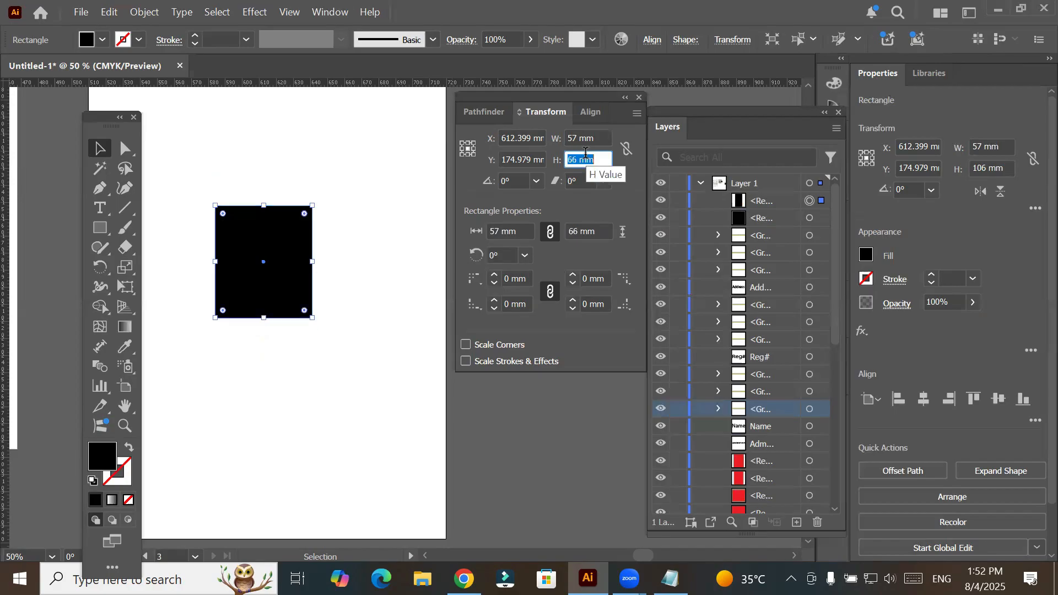
{"action": "scroll", "coordinate": [586, 153], "scroll_direction": "down", "scroll_amount": 5}
{"action": "scroll", "coordinate": [586, 152], "scroll_direction": "down", "scroll_amount": 1}
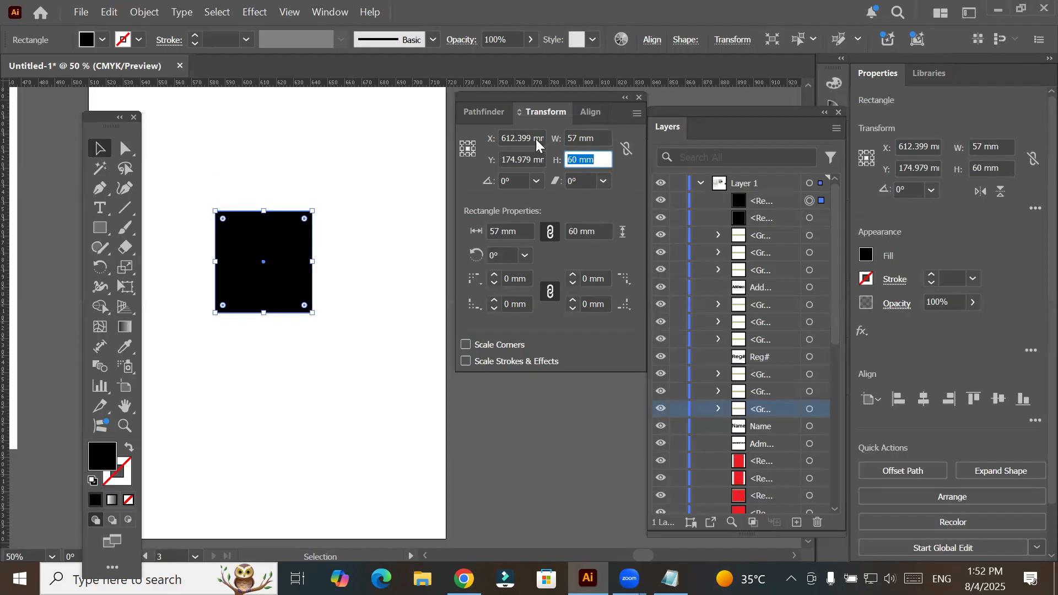
- Set the upper-left corner as the rectangle's reference point and enlarge it to 87 mm wide and 76 mm high
{"action": "left_click", "coordinate": [463, 143]}
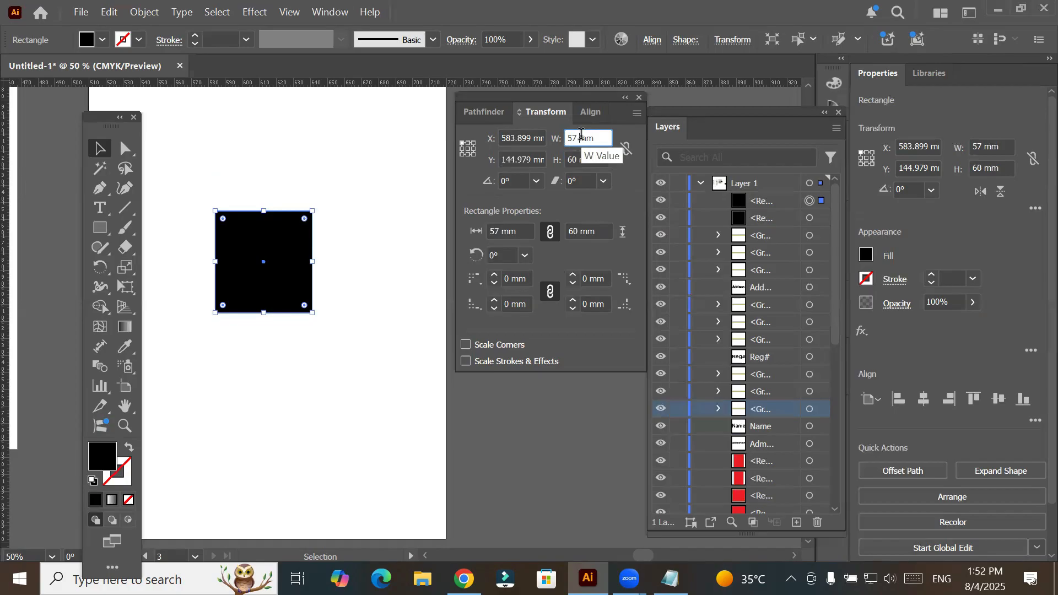
{"action": "scroll", "coordinate": [582, 135], "scroll_direction": "up", "scroll_amount": 6}
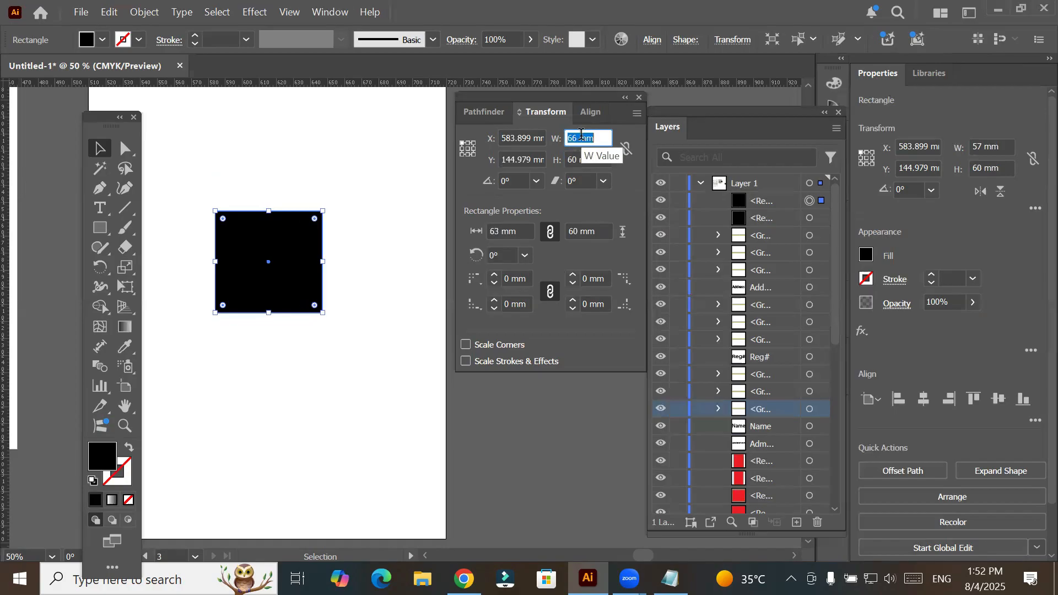
{"action": "scroll", "coordinate": [582, 134], "scroll_direction": "up", "scroll_amount": 6}
{"action": "scroll", "coordinate": [582, 135], "scroll_direction": "up", "scroll_amount": 15}
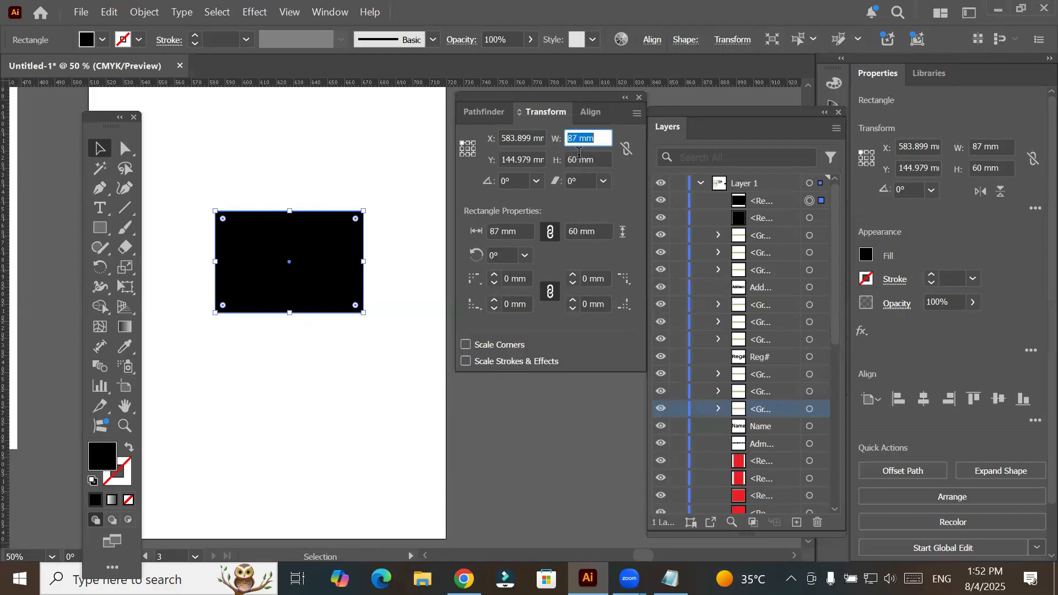
{"action": "scroll", "coordinate": [579, 153], "scroll_direction": "up", "scroll_amount": 2}
{"action": "scroll", "coordinate": [579, 152], "scroll_direction": "up", "scroll_amount": 9}
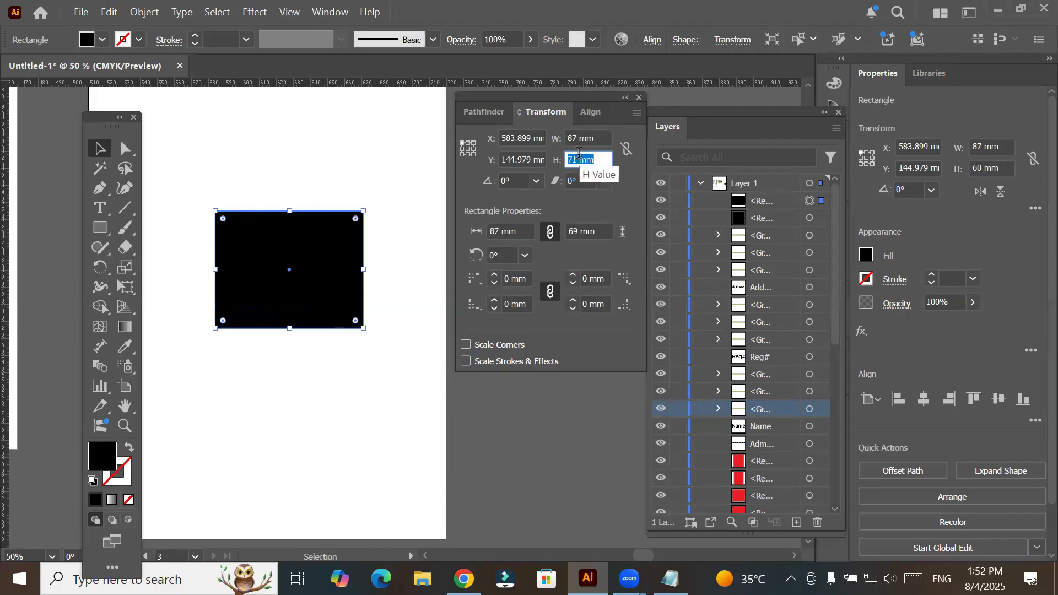
{"action": "scroll", "coordinate": [579, 152], "scroll_direction": "up", "scroll_amount": 5}
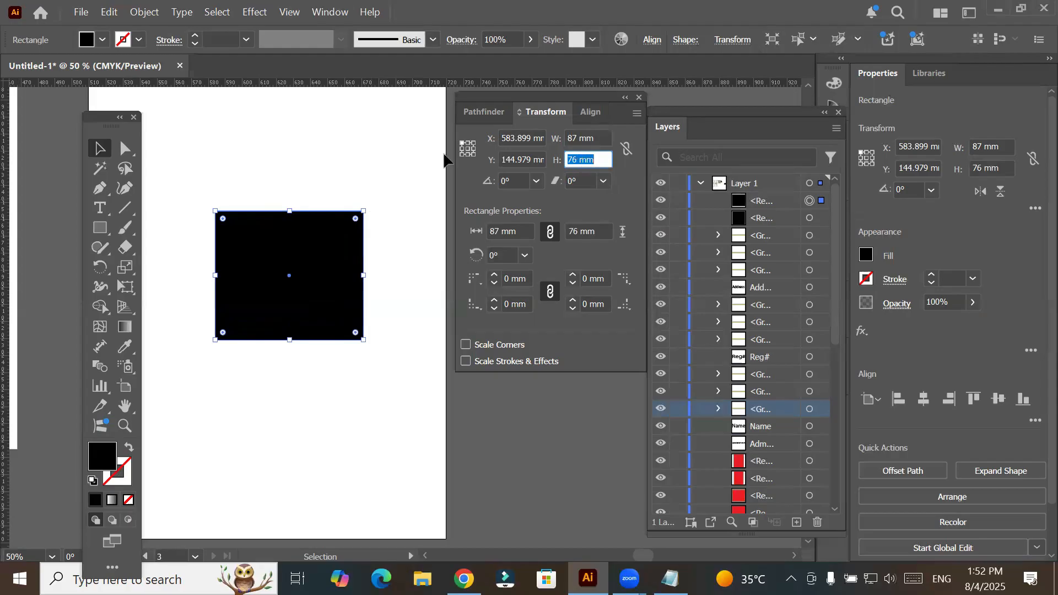
- Switch the rectangle's reference point to the upper-right corner and return it to the center
{"action": "left_click", "coordinate": [474, 142]}
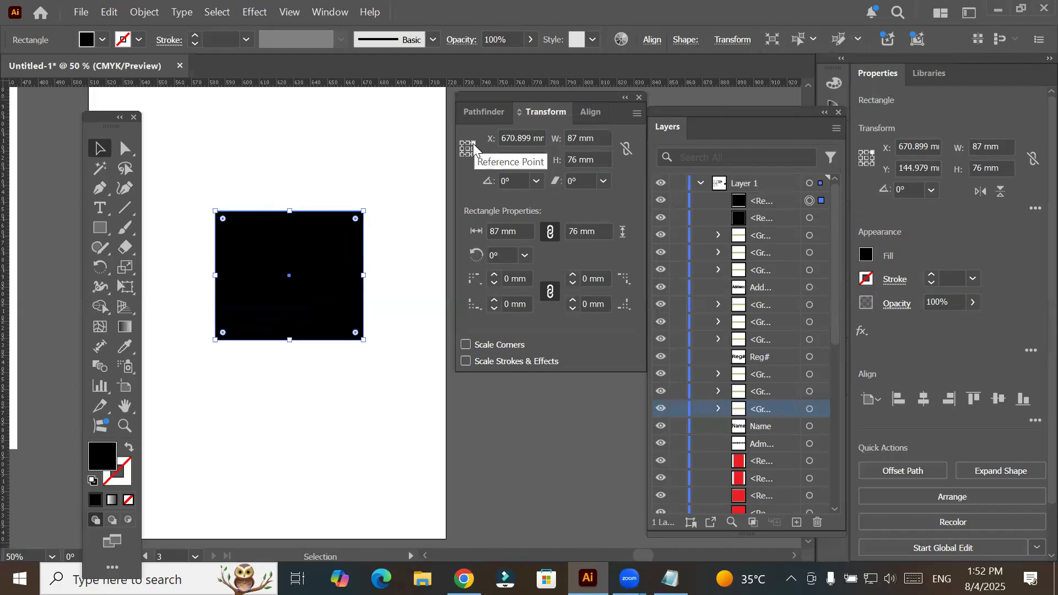
{"action": "left_click", "coordinate": [466, 148]}
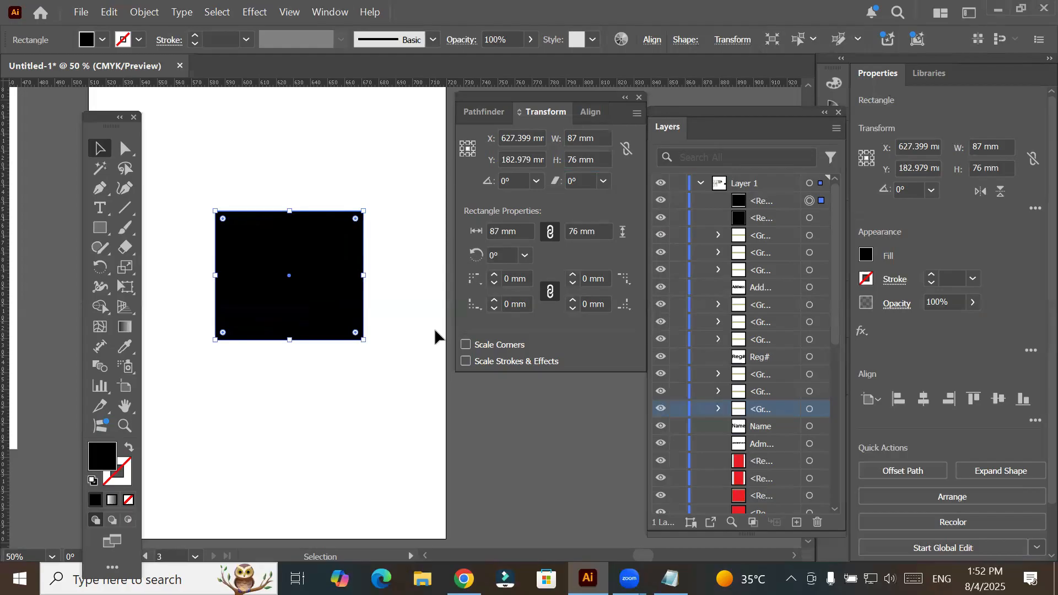
{"action": "key", "text": "a"}
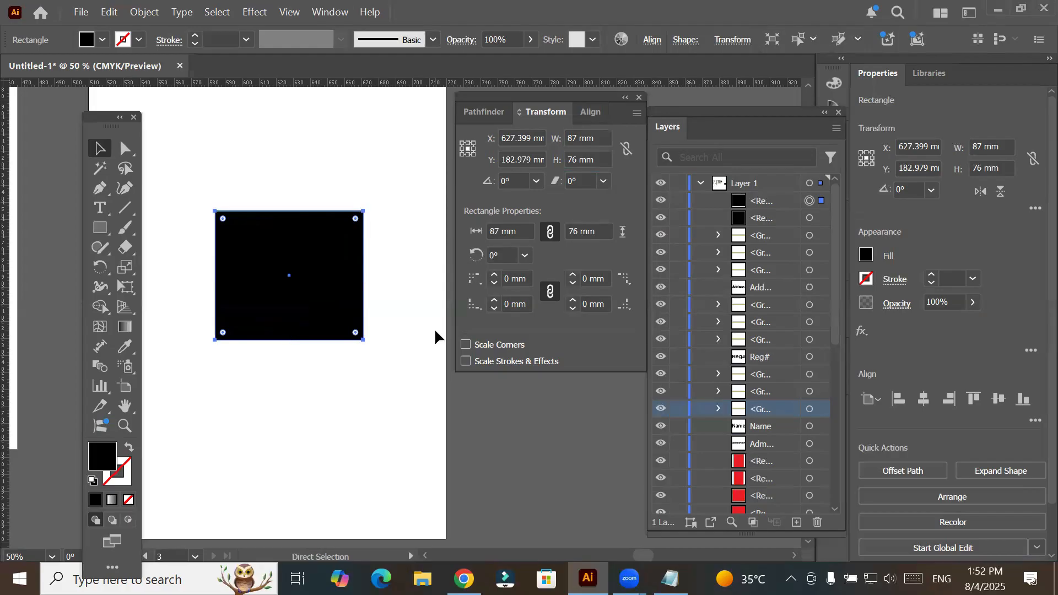
{"action": "key", "text": "v"}
{"action": "key", "text": "ctrl+minus"}
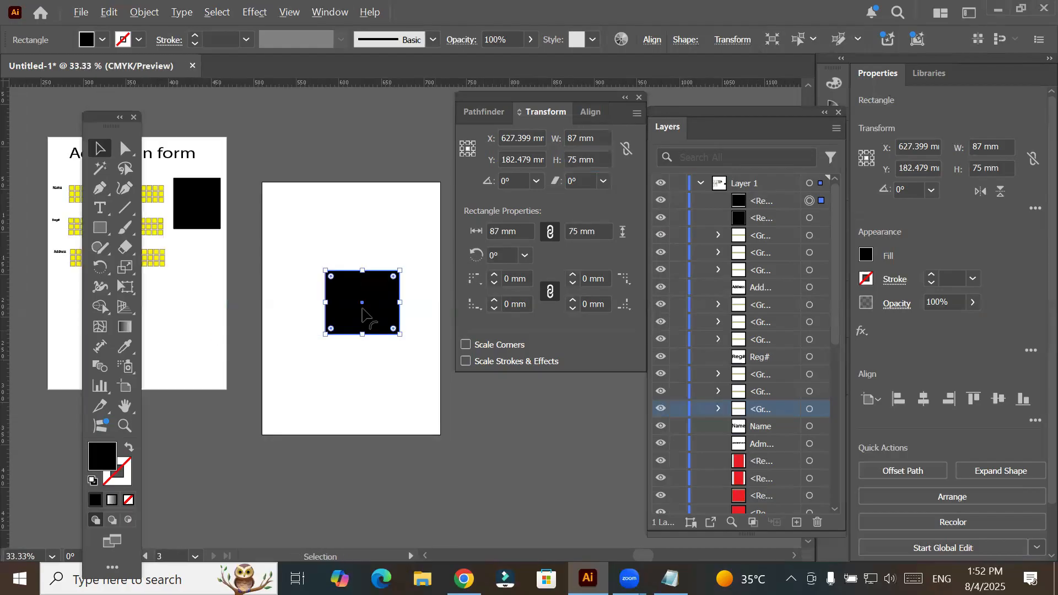
- Reshape the rectangle into a vertical strip about 27 mm wide and 299 mm high along the artboard's left edge
{"action": "left_click_drag", "start_coordinate": [367, 321], "coordinate": [278, 438]}
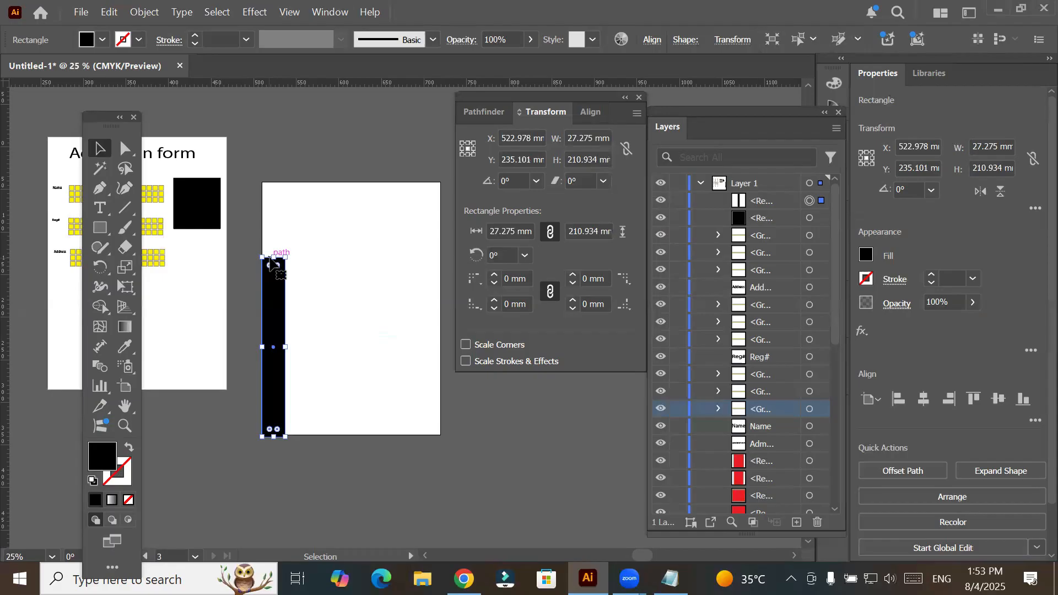
{"action": "left_click_drag", "start_coordinate": [276, 256], "coordinate": [290, 184]}
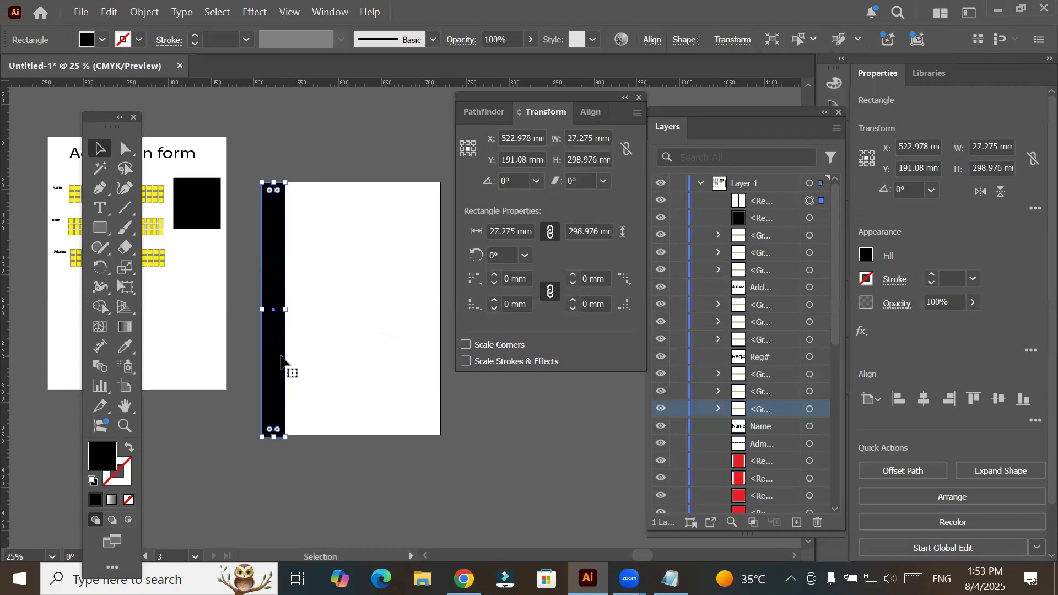
{"action": "left_click", "coordinate": [588, 138]}
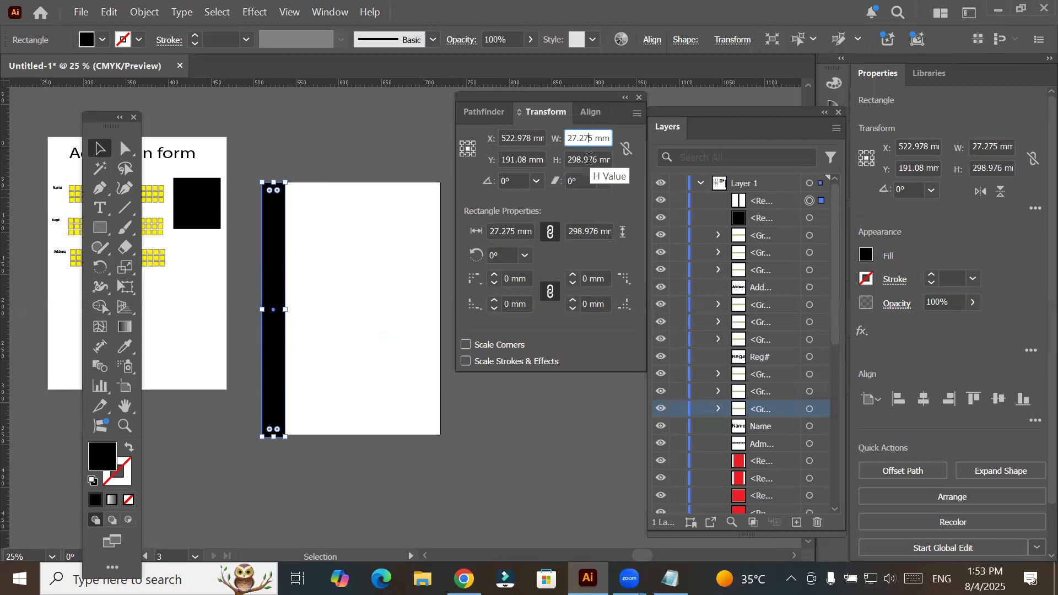
{"action": "left_click", "coordinate": [590, 158]}
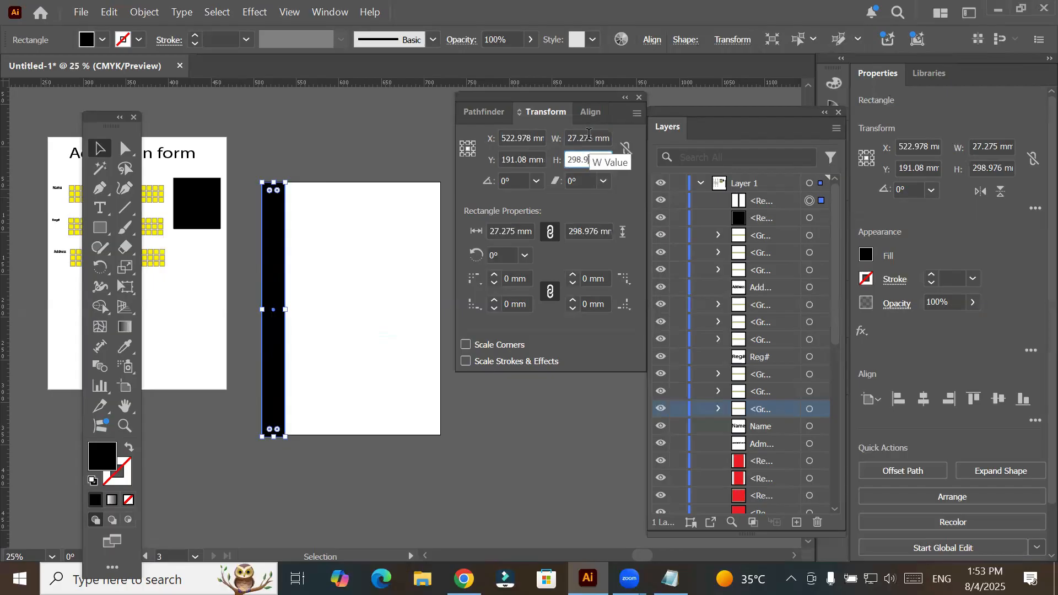
{"action": "left_click", "coordinate": [588, 137]}
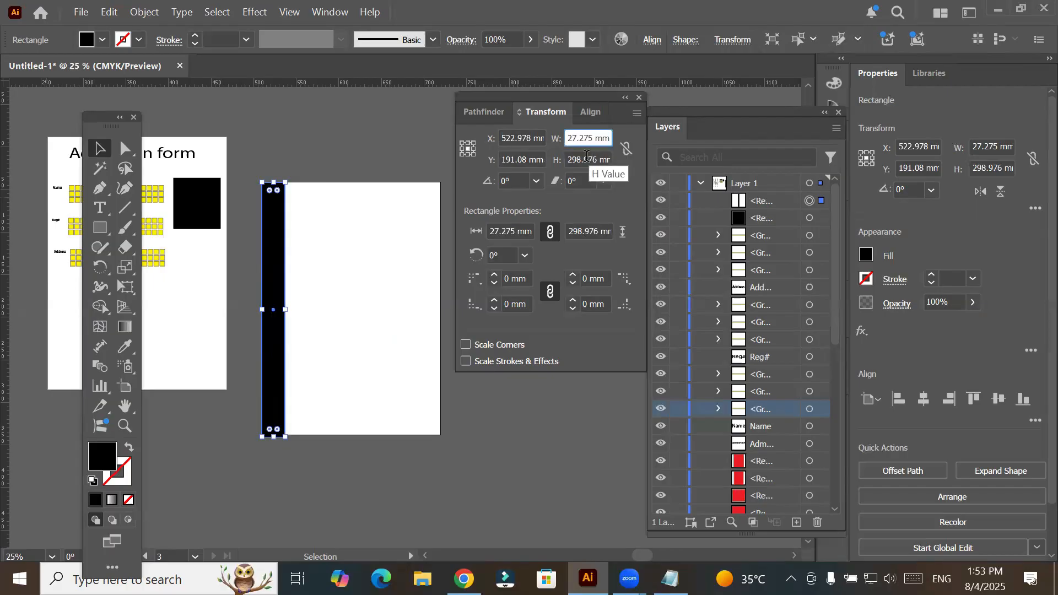
{"action": "key", "text": "Tab"}
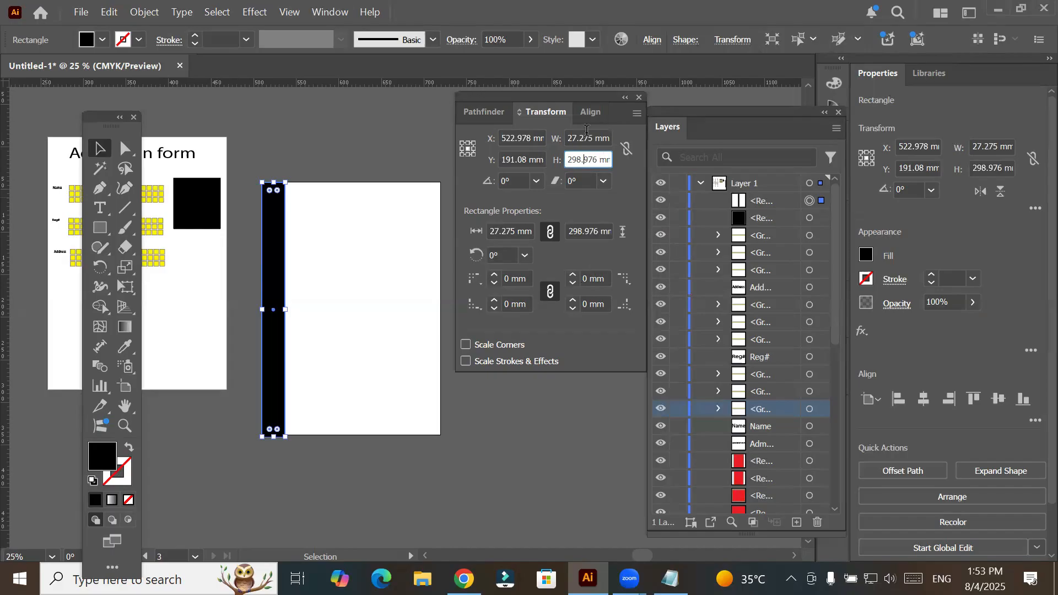
{"action": "left_click", "coordinate": [589, 136]}
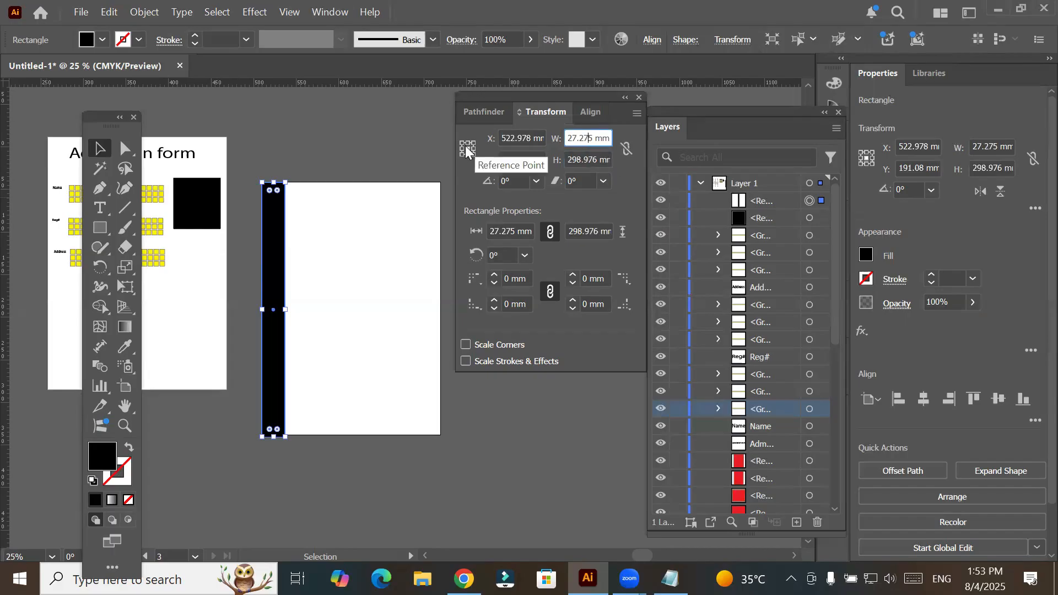
- Reduce the strip's height to 218 mm about its center
{"action": "left_click", "coordinate": [590, 160]}
{"action": "type", "text": "288"}
{"action": "key", "text": "Return"}
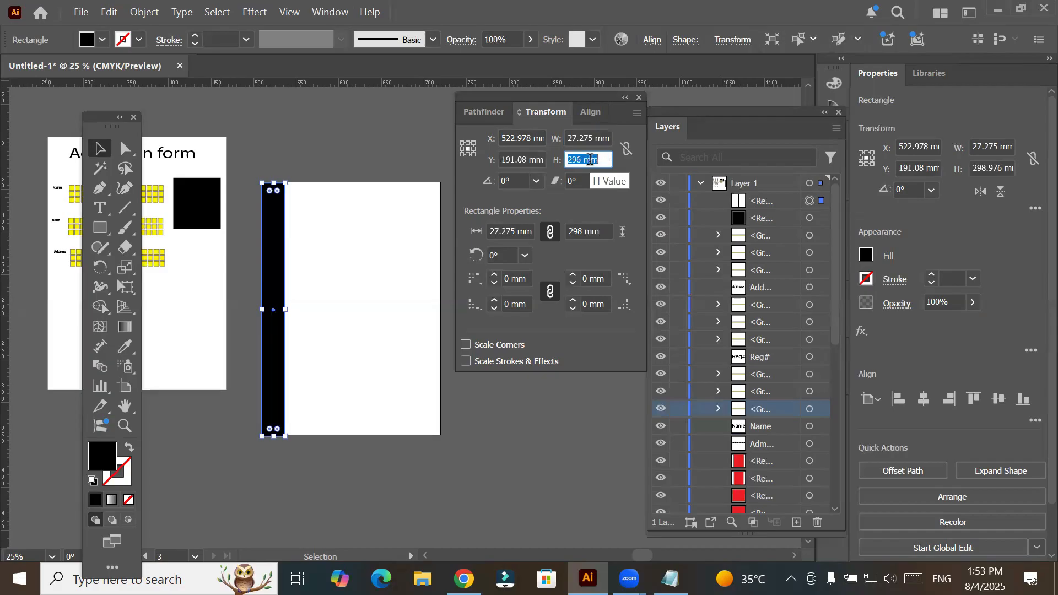
{"action": "key", "text": "Down"}
{"action": "key", "text": "Down"}
{"action": "key", "text": "Down"}
{"action": "key", "text": "Down"}
{"action": "key", "text": "Down"}
{"action": "key", "text": "Down"}
{"action": "key", "text": "Down"}
{"action": "key", "text": "Down"}
{"action": "key", "text": "Down"}
{"action": "key", "text": "Down"}
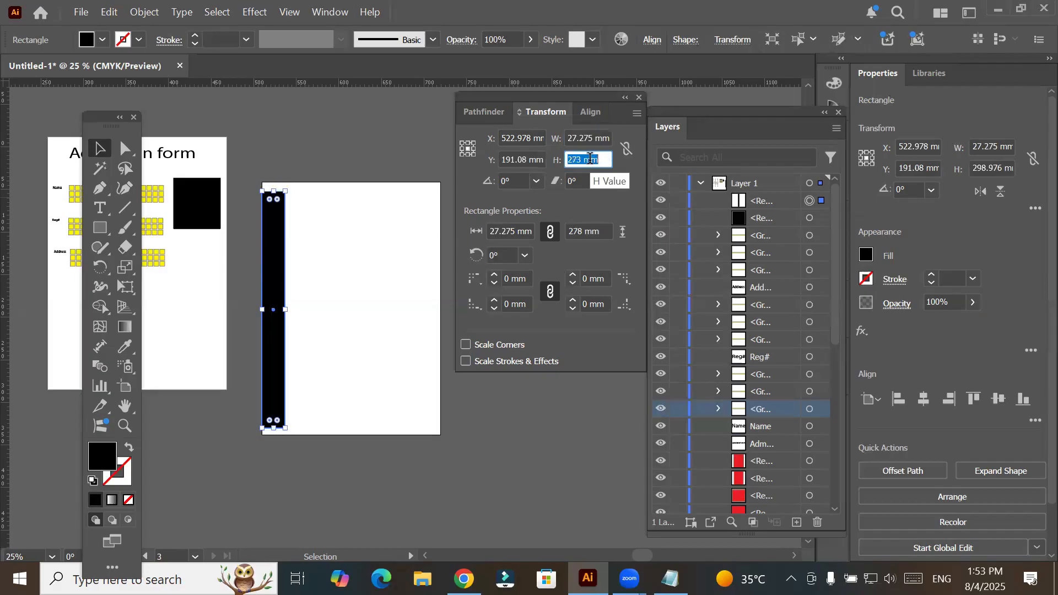
{"action": "key", "text": "Down"}
{"action": "key", "text": "Down"}
{"action": "key", "text": "Down"}
{"action": "key", "text": "Down"}
{"action": "key", "text": "Down"}
{"action": "key", "text": "Down"}
{"action": "key", "text": "Down"}
{"action": "key", "text": "Down"}
{"action": "key", "text": "Down"}
{"action": "key", "text": "Down"}
{"action": "key", "text": "Down"}
{"action": "key", "text": "Down"}
{"action": "key", "text": "Down"}
{"action": "key", "text": "Down"}
{"action": "key", "text": "Down"}
{"action": "key", "text": "Down"}
{"action": "key", "text": "Down"}
{"action": "key", "text": "Down"}
{"action": "key", "text": "Down"}
{"action": "key", "text": "Down"}
{"action": "key", "text": "Down"}
{"action": "key", "text": "Down"}
{"action": "key", "text": "Down"}
{"action": "key", "text": "Down"}
{"action": "key", "text": "Down"}
{"action": "key", "text": "Down"}
{"action": "key", "text": "Down"}
{"action": "key", "text": "Down"}
{"action": "key", "text": "Down"}
{"action": "key", "text": "Down"}
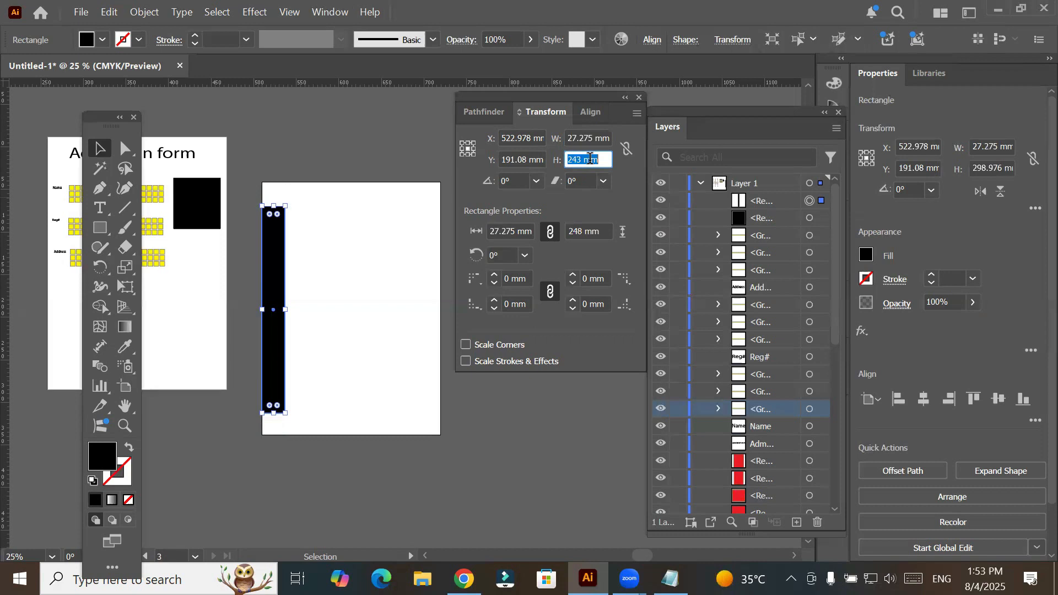
{"action": "key", "text": "Down"}
{"action": "key", "text": "Down"}
{"action": "key", "text": "Down"}
{"action": "key", "text": "Down"}
{"action": "key", "text": "Down"}
{"action": "key", "text": "Down"}
{"action": "key", "text": "Down"}
{"action": "key", "text": "Down"}
{"action": "key", "text": "Down"}
{"action": "key", "text": "Down"}
{"action": "key", "text": "Down"}
{"action": "key", "text": "Down"}
{"action": "key", "text": "Down"}
{"action": "key", "text": "Down"}
{"action": "key", "text": "Down"}
{"action": "key", "text": "Down"}
{"action": "key", "text": "Down"}
{"action": "key", "text": "Down"}
{"action": "key", "text": "Down"}
{"action": "key", "text": "Down"}
{"action": "key", "text": "Down"}
{"action": "key", "text": "Down"}
{"action": "key", "text": "Down"}
{"action": "key", "text": "Down"}
{"action": "key", "text": "Down"}
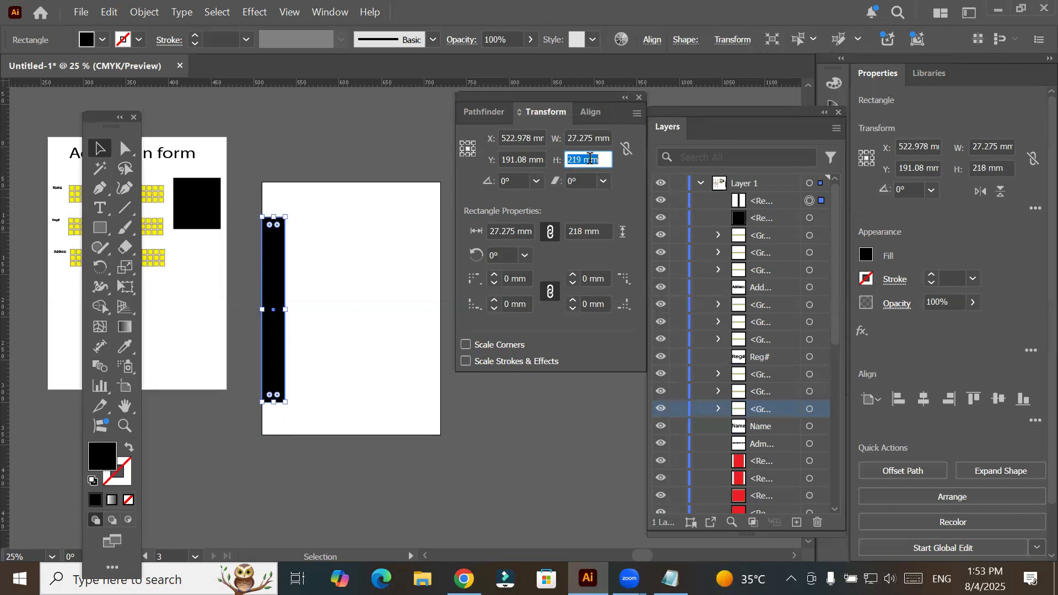
- Increase the strip's height to 295 mm about its center
{"action": "key", "text": "Up"}
{"action": "key", "text": "Up"}
{"action": "key", "text": "Up"}
{"action": "key", "text": "Up"}
{"action": "key", "text": "Up"}
{"action": "key", "text": "Up"}
{"action": "key", "text": "Up"}
{"action": "key", "text": "Up"}
{"action": "key", "text": "Up"}
{"action": "key", "text": "Up"}
{"action": "key", "text": "Up"}
{"action": "key", "text": "Up"}
{"action": "key", "text": "Up"}
{"action": "key", "text": "Up"}
{"action": "key", "text": "Up"}
{"action": "key", "text": "Up"}
{"action": "key", "text": "Up"}
{"action": "key", "text": "Up"}
{"action": "key", "text": "Up"}
{"action": "key", "text": "Up"}
{"action": "key", "text": "Up"}
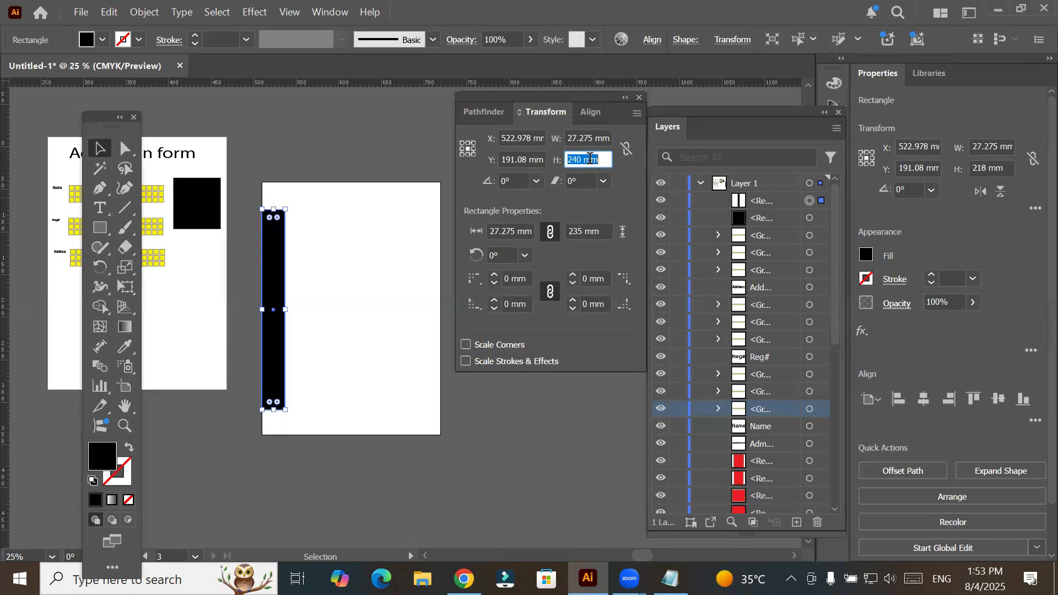
{"action": "key", "text": "Up"}
{"action": "key", "text": "Up"}
{"action": "key", "text": "Up"}
{"action": "key", "text": "Up"}
{"action": "key", "text": "Up"}
{"action": "key", "text": "Up"}
{"action": "key", "text": "Up"}
{"action": "key", "text": "Up"}
{"action": "key", "text": "Up"}
{"action": "key", "text": "Up"}
{"action": "key", "text": "Up"}
{"action": "key", "text": "Up"}
{"action": "key", "text": "Up"}
{"action": "key", "text": "Up"}
{"action": "key", "text": "Up"}
{"action": "key", "text": "Up"}
{"action": "key", "text": "Up"}
{"action": "key", "text": "Up"}
{"action": "key", "text": "Up"}
{"action": "key", "text": "Up"}
{"action": "key", "text": "Up"}
{"action": "key", "text": "Up"}
{"action": "key", "text": "Up"}
{"action": "key", "text": "Up"}
{"action": "key", "text": "Up"}
{"action": "key", "text": "Up"}
{"action": "key", "text": "Up"}
{"action": "key", "text": "Up"}
{"action": "key", "text": "Up"}
{"action": "key", "text": "Up"}
{"action": "key", "text": "Up"}
{"action": "key", "text": "Up"}
{"action": "key", "text": "Up"}
{"action": "key", "text": "Up"}
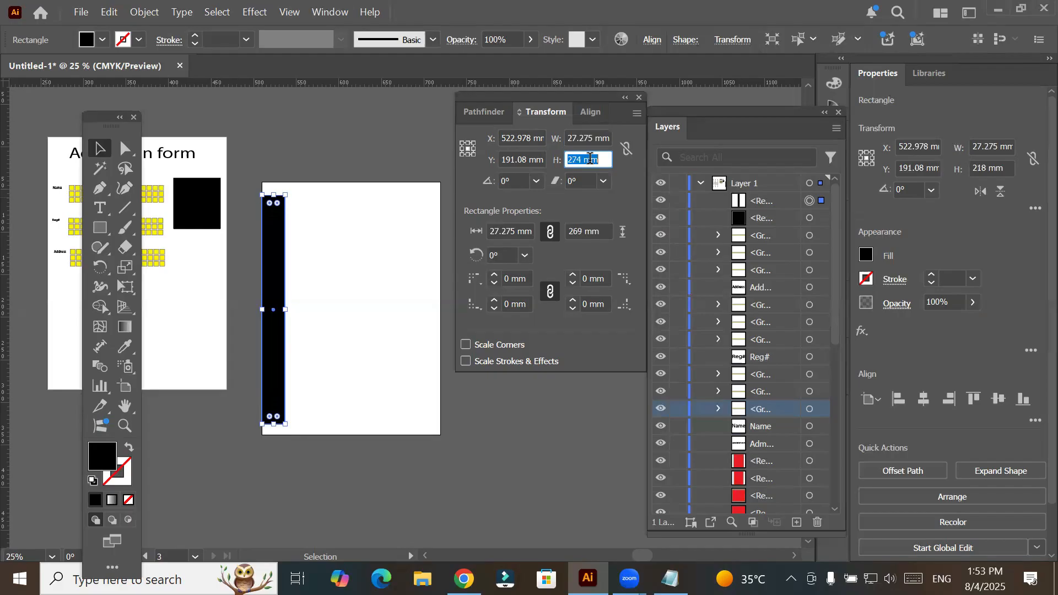
{"action": "key", "text": "Up"}
{"action": "key", "text": "Up"}
{"action": "key", "text": "Up"}
{"action": "key", "text": "Up"}
{"action": "key", "text": "Up"}
{"action": "key", "text": "Up"}
{"action": "key", "text": "Up"}
{"action": "key", "text": "Up"}
{"action": "key", "text": "Up"}
{"action": "key", "text": "Up"}
{"action": "key", "text": "Up"}
{"action": "key", "text": "Up"}
{"action": "key", "text": "Up"}
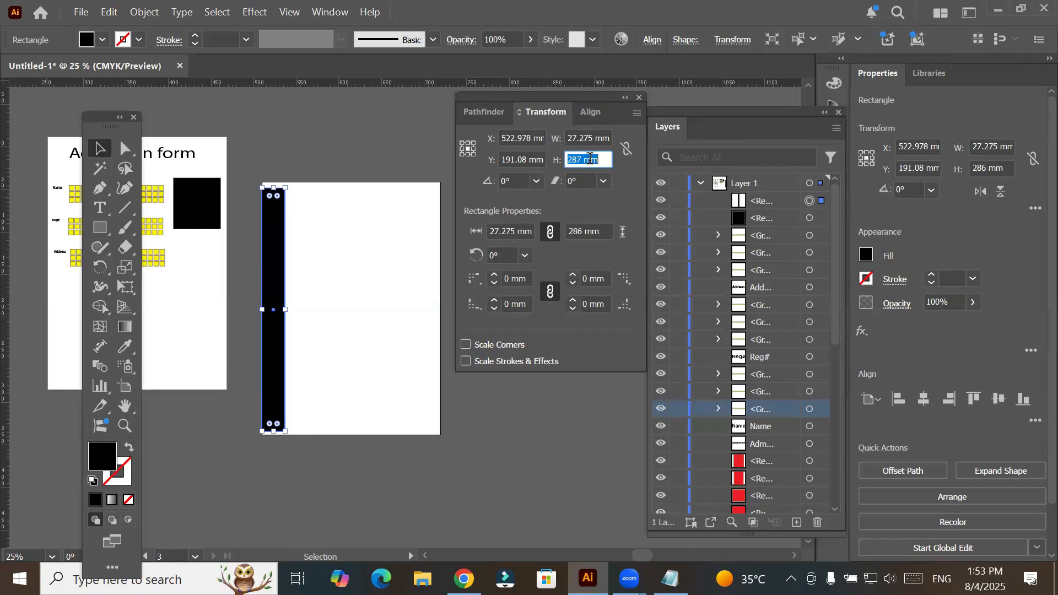
{"action": "key", "text": "Up"}
{"action": "key", "text": "Up"}
{"action": "key", "text": "Up"}
{"action": "key", "text": "Up"}
{"action": "key", "text": "Up"}
- Increase the strip's width to 48 mm about its center
{"action": "key", "text": "Up"}
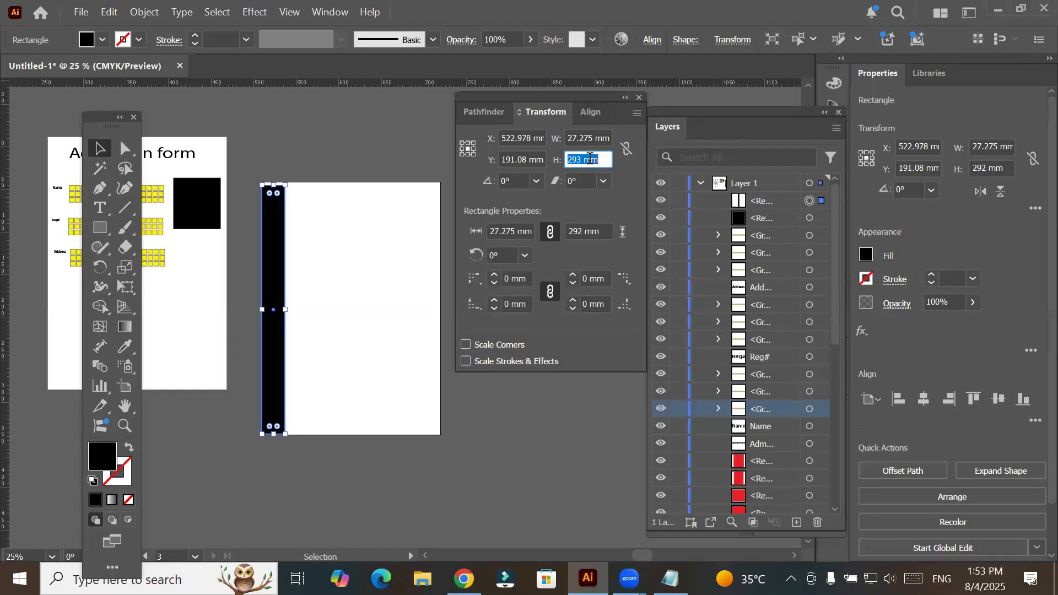
{"action": "key", "text": "Up"}
{"action": "key", "text": "Up"}
{"action": "left_click", "coordinate": [595, 131]}
{"action": "key", "text": "Up"}
{"action": "key", "text": "Up"}
{"action": "key", "text": "Up"}
{"action": "key", "text": "Up"}
{"action": "key", "text": "Up"}
{"action": "key", "text": "Up"}
{"action": "key", "text": "Up"}
{"action": "key", "text": "Up"}
{"action": "key", "text": "Up"}
{"action": "key", "text": "Up"}
{"action": "key", "text": "Up"}
{"action": "key", "text": "Up"}
{"action": "key", "text": "Up"}
{"action": "key", "text": "Up"}
{"action": "key", "text": "Up"}
{"action": "key", "text": "Up"}
{"action": "key", "text": "Up"}
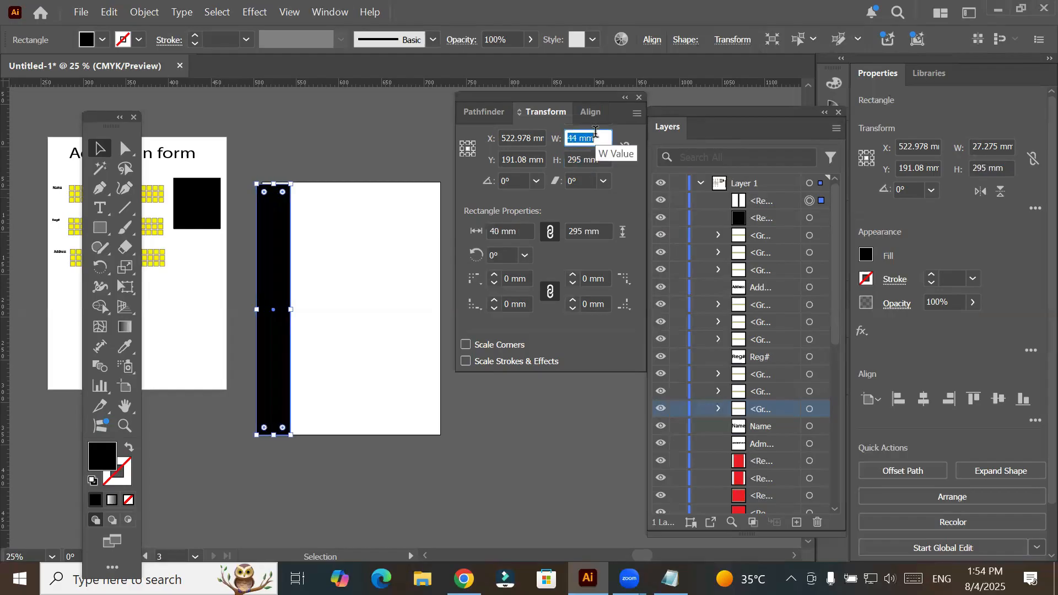
{"action": "key", "text": "Up"}
{"action": "key", "text": "Up"}
{"action": "key", "text": "Up"}
{"action": "key", "text": "Up"}
- Reduce the strip's width to 28 mm about its center
{"action": "key", "text": "Down"}
{"action": "key", "text": "Down"}
{"action": "key", "text": "Down"}
{"action": "key", "text": "Down"}
{"action": "key", "text": "Down"}
{"action": "key", "text": "Down"}
{"action": "key", "text": "Down"}
{"action": "key", "text": "Down"}
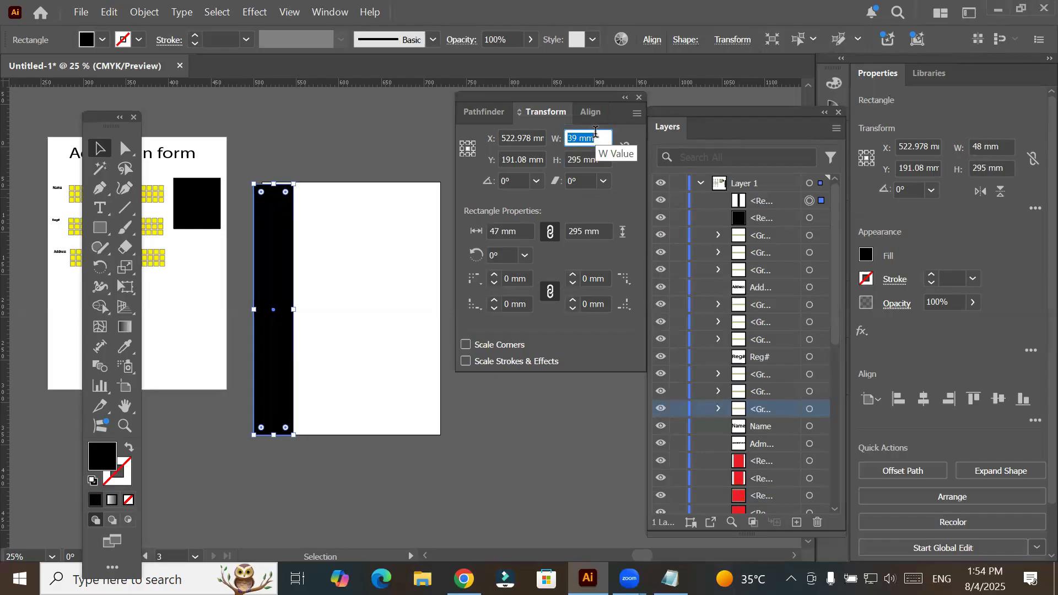
{"action": "key", "text": "Down"}
{"action": "key", "text": "Down"}
{"action": "key", "text": "Down"}
{"action": "key", "text": "Down"}
{"action": "key", "text": "Down"}
{"action": "key", "text": "Down"}
{"action": "key", "text": "Down"}
{"action": "key", "text": "Down"}
{"action": "key", "text": "Down"}
{"action": "key", "text": "Down"}
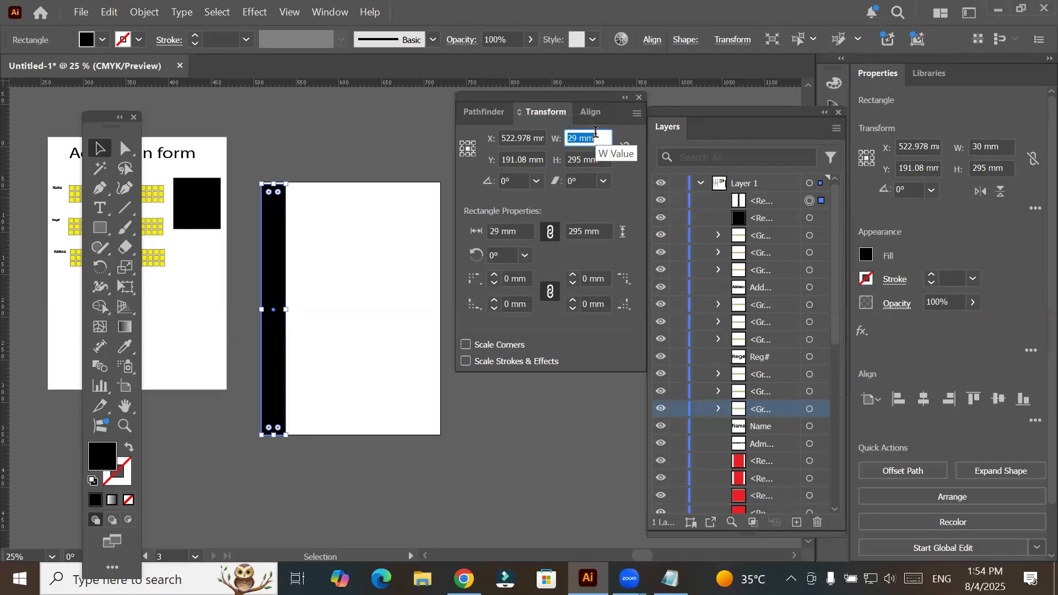
- Reduce the strip's height to 245 mm about its center
{"action": "key", "text": "Down"}
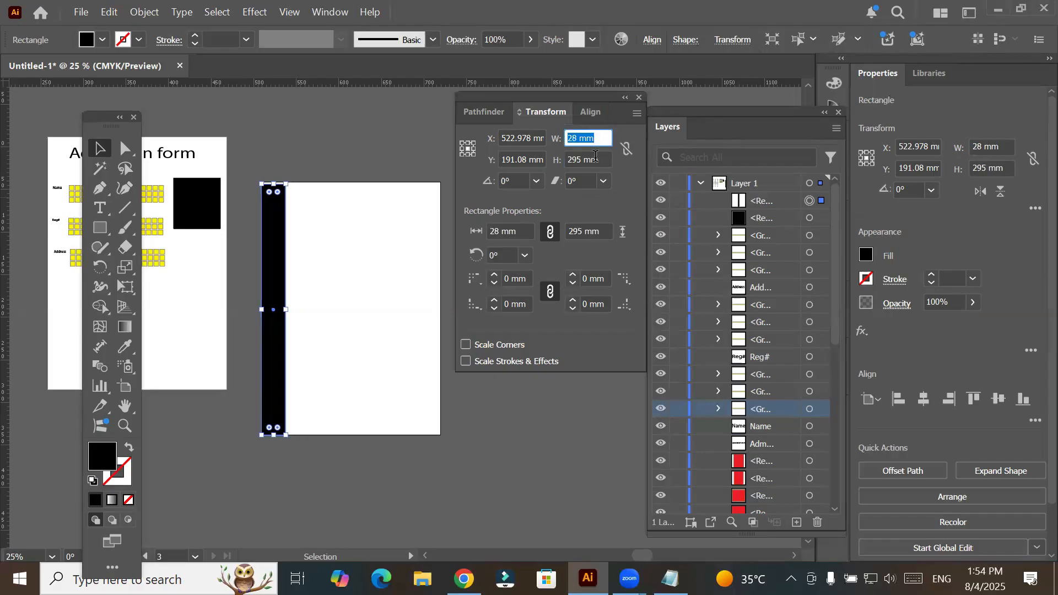
{"action": "key", "text": "Tab"}
{"action": "key", "text": "Down"}
{"action": "key", "text": "Down"}
{"action": "key", "text": "Down"}
{"action": "key", "text": "Down"}
{"action": "key", "text": "Down"}
{"action": "key", "text": "Down"}
{"action": "key", "text": "Down"}
{"action": "key", "text": "Down"}
{"action": "key", "text": "Down"}
{"action": "key", "text": "Down"}
{"action": "key", "text": "Down"}
{"action": "key", "text": "Down"}
{"action": "key", "text": "Down"}
{"action": "key", "text": "Down"}
{"action": "key", "text": "Down"}
{"action": "key", "text": "Down"}
{"action": "key", "text": "Down"}
{"action": "key", "text": "Down"}
{"action": "key", "text": "Down"}
{"action": "key", "text": "Down"}
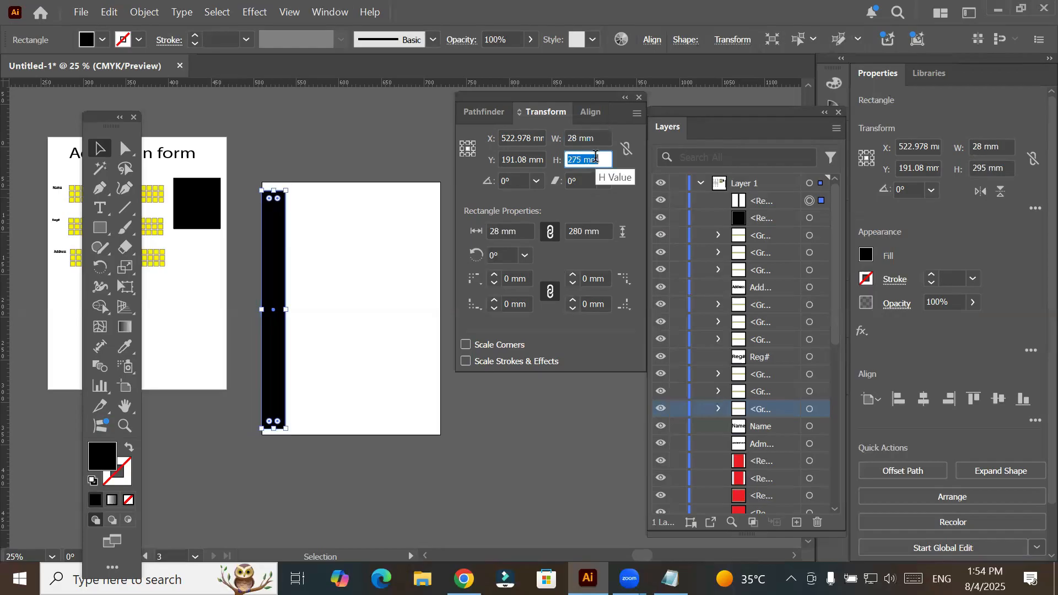
{"action": "key", "text": "Down"}
{"action": "key", "text": "Down"}
{"action": "key", "text": "Down"}
{"action": "key", "text": "Down"}
{"action": "key", "text": "Down"}
{"action": "key", "text": "Down"}
{"action": "key", "text": "Down"}
{"action": "key", "text": "Down"}
{"action": "key", "text": "Down"}
{"action": "key", "text": "Down"}
{"action": "key", "text": "Down"}
{"action": "key", "text": "Down"}
{"action": "key", "text": "Down"}
{"action": "key", "text": "Down"}
{"action": "key", "text": "Down"}
{"action": "key", "text": "Down"}
{"action": "key", "text": "Down"}
{"action": "key", "text": "Down"}
{"action": "key", "text": "Down"}
{"action": "key", "text": "Down"}
{"action": "key", "text": "Down"}
{"action": "key", "text": "Down"}
{"action": "key", "text": "Down"}
{"action": "key", "text": "Down"}
{"action": "key", "text": "Down"}
{"action": "key", "text": "Down"}
{"action": "key", "text": "Down"}
{"action": "key", "text": "Down"}
{"action": "key", "text": "Down"}
{"action": "key", "text": "Down"}
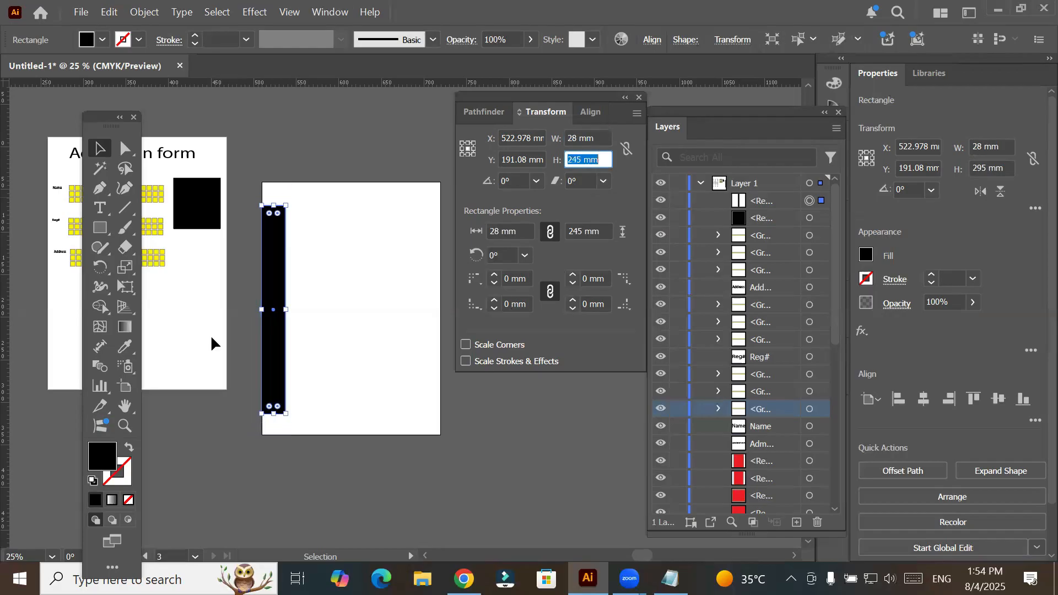
- Set the middle-left point as the strip's reference point and widen it to 59 mm
{"action": "left_click", "coordinate": [461, 148]}
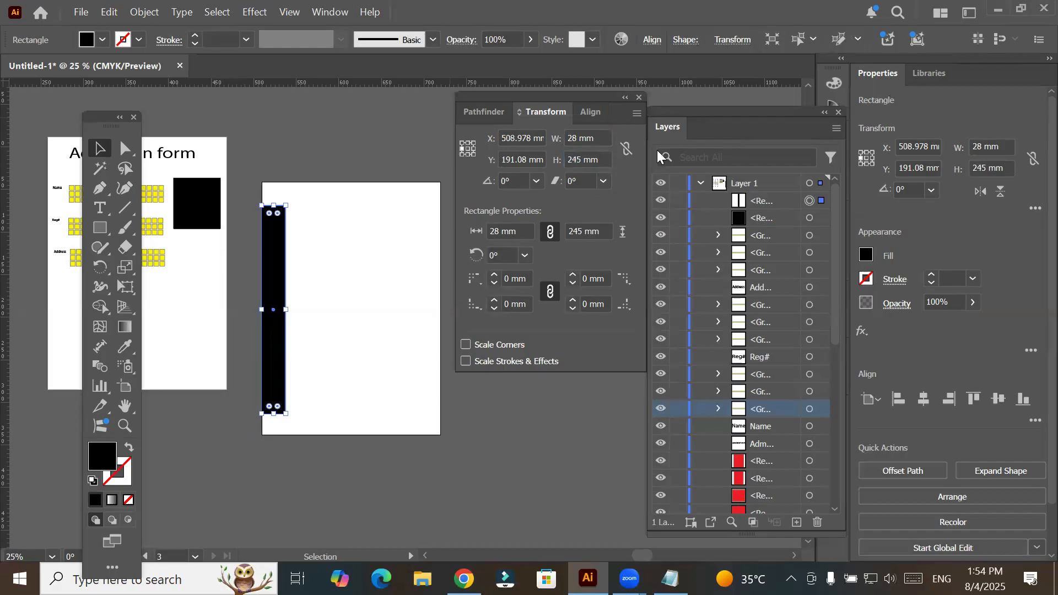
{"action": "left_click", "coordinate": [609, 134]}
{"action": "key", "text": "Up"}
{"action": "key", "text": "Up"}
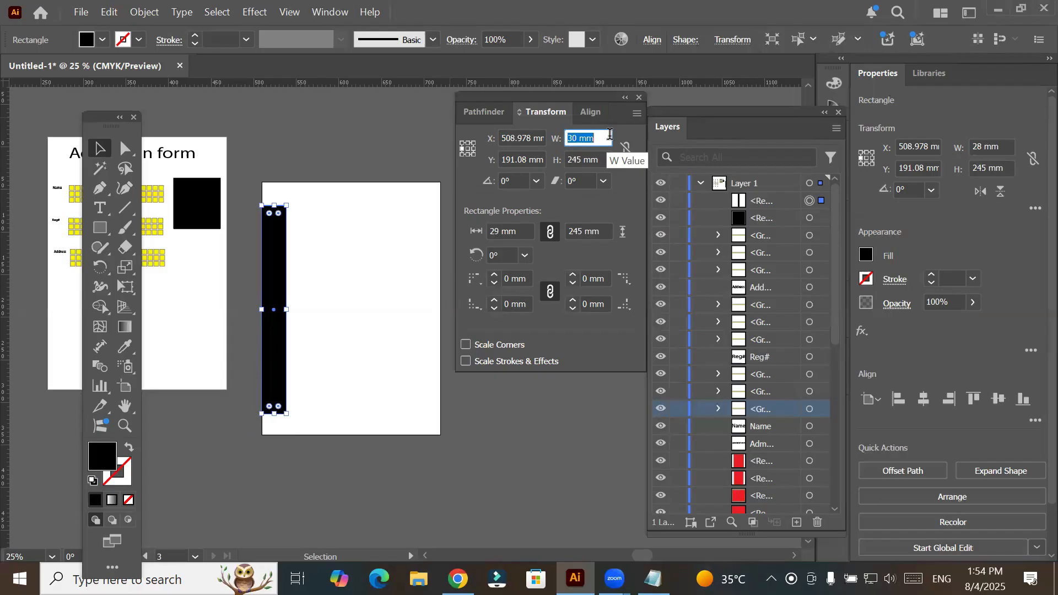
{"action": "key", "text": "Up"}
{"action": "key", "text": "Up"}
{"action": "key", "text": "Up"}
{"action": "key", "text": "Up"}
{"action": "key", "text": "Up"}
{"action": "key", "text": "Up"}
{"action": "key", "text": "Up"}
{"action": "key", "text": "Up"}
{"action": "key", "text": "Up"}
{"action": "key", "text": "Up"}
{"action": "key", "text": "Up"}
{"action": "key", "text": "Up"}
{"action": "key", "text": "Up"}
{"action": "key", "text": "Up"}
{"action": "key", "text": "Up"}
{"action": "key", "text": "Up"}
{"action": "key", "text": "Up"}
{"action": "key", "text": "Up"}
{"action": "key", "text": "Up"}
{"action": "key", "text": "Up"}
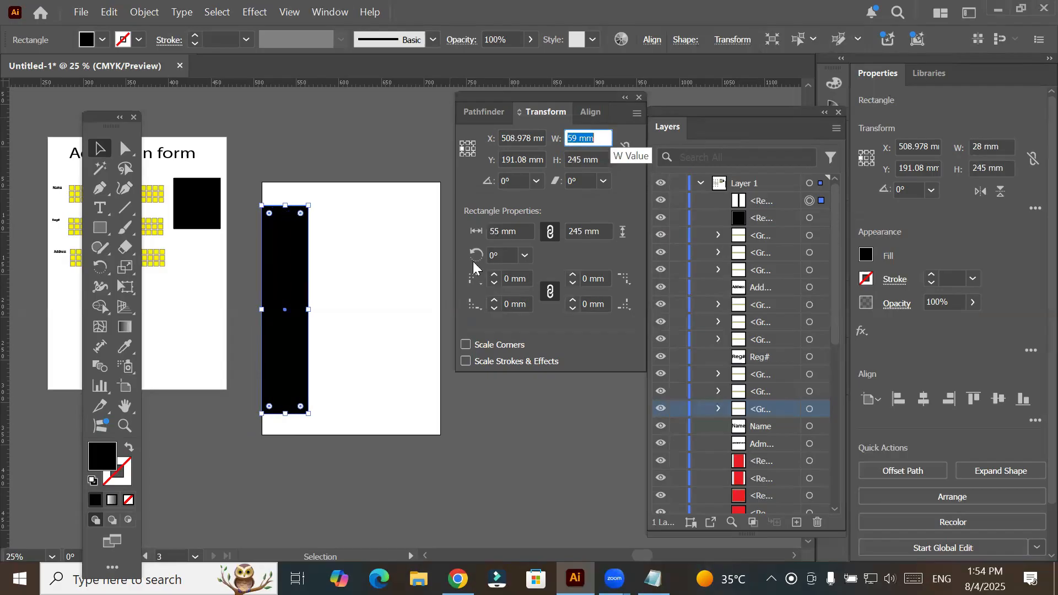
- Move the rectangle against the artboard's right edge and set its middle-right point as the reference point
{"action": "left_click", "coordinate": [259, 307]}
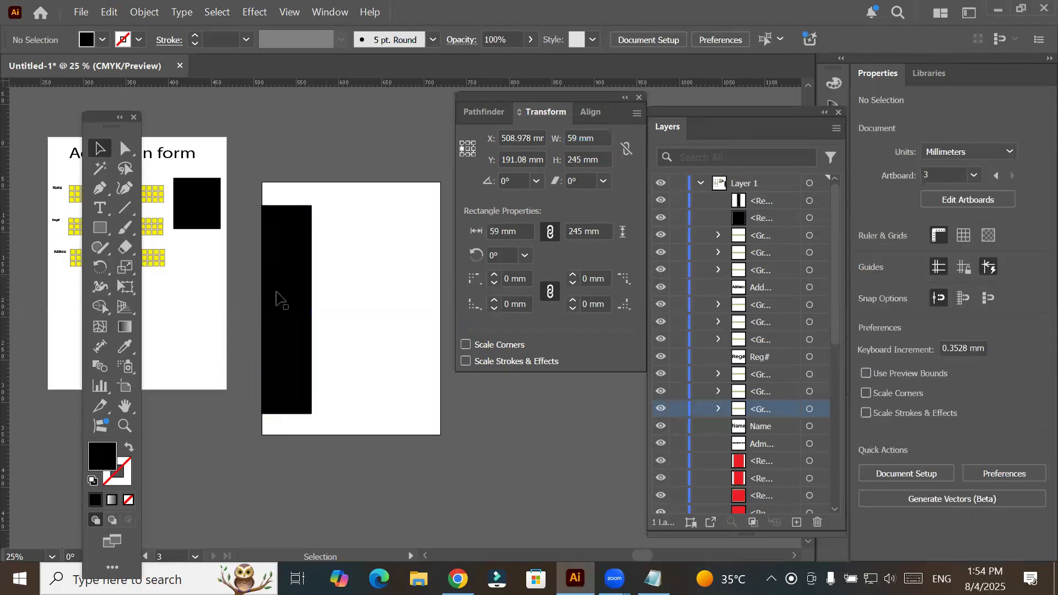
{"action": "left_click_drag", "start_coordinate": [316, 279], "coordinate": [413, 282]}
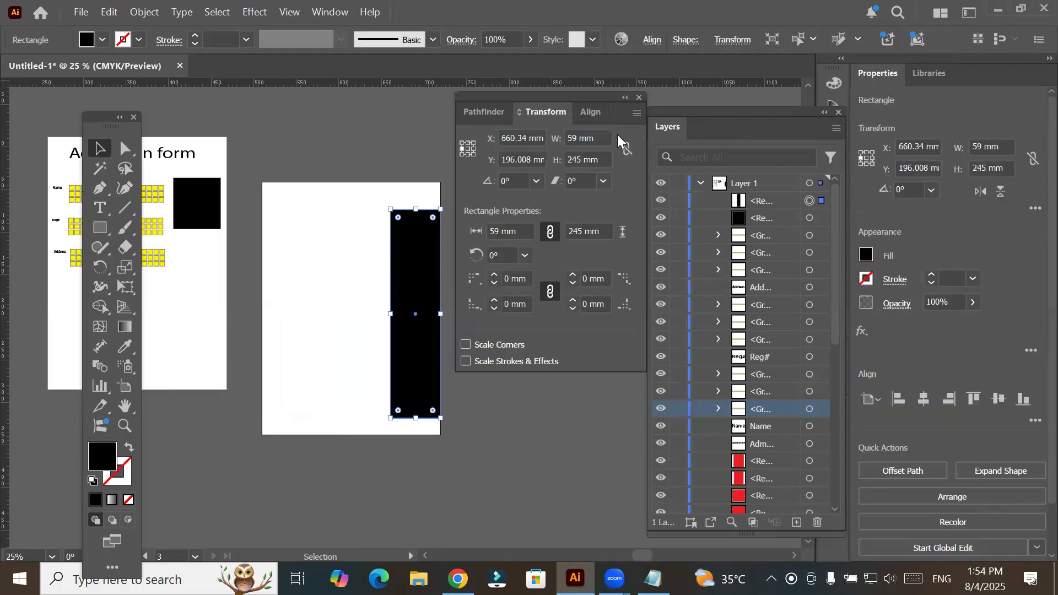
{"action": "left_click", "coordinate": [474, 149]}
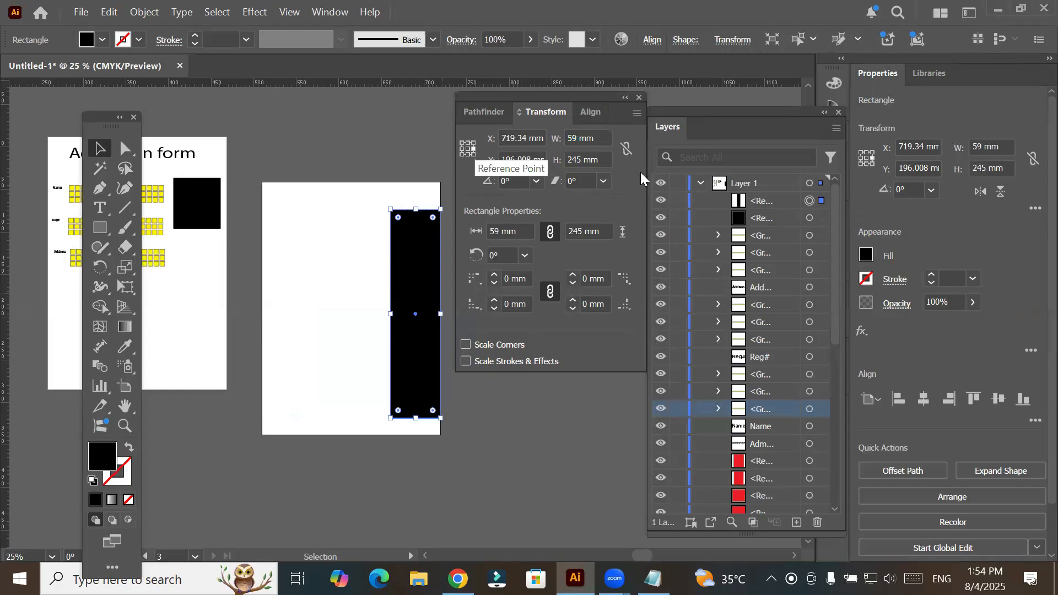
- Widen the rectangle to 211 mm from its right edge so it spans the artboard's width
{"action": "left_click", "coordinate": [590, 137]}
{"action": "key", "text": "Up"}
{"action": "key", "text": "Up"}
{"action": "key", "text": "Up"}
{"action": "key", "text": "Up"}
{"action": "key", "text": "Up"}
{"action": "key", "text": "Up"}
{"action": "key", "text": "Up"}
{"action": "key", "text": "Up"}
{"action": "key", "text": "Up"}
{"action": "key", "text": "Up"}
{"action": "key", "text": "Up"}
{"action": "key", "text": "Up"}
{"action": "key", "text": "Up"}
{"action": "key", "text": "Up"}
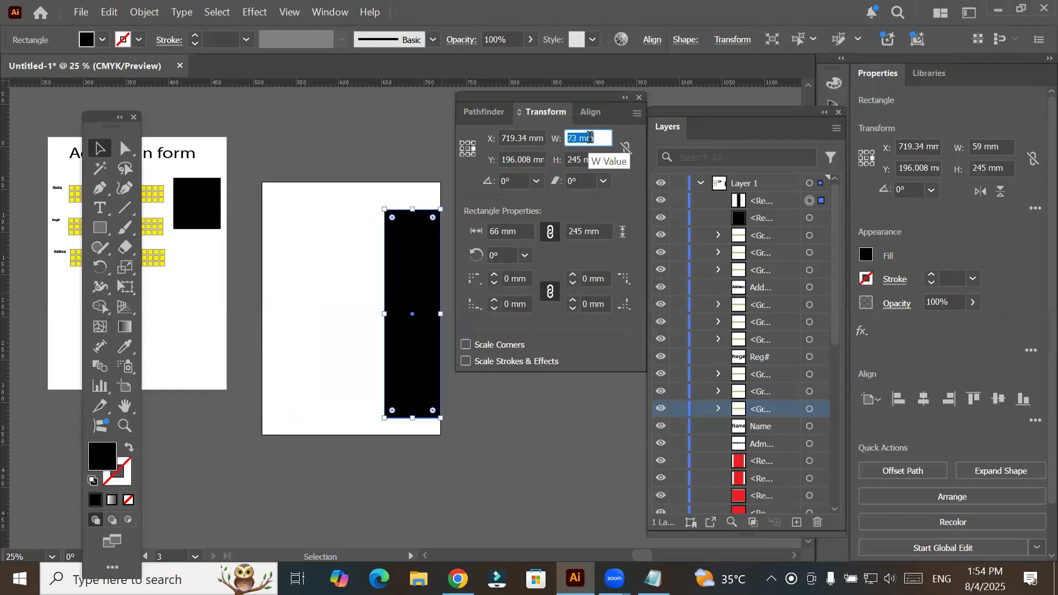
{"action": "key", "text": "Up"}
{"action": "key", "text": "Up"}
{"action": "key", "text": "Up"}
{"action": "key", "text": "Up"}
{"action": "key", "text": "Up"}
{"action": "key", "text": "Up"}
{"action": "key", "text": "Up"}
{"action": "key", "text": "Up"}
{"action": "key", "text": "Up"}
{"action": "key", "text": "Up"}
{"action": "key", "text": "Up"}
{"action": "key", "text": "Up"}
{"action": "key", "text": "Up"}
{"action": "key", "text": "Up"}
{"action": "key", "text": "Up"}
{"action": "key", "text": "Up"}
{"action": "key", "text": "Up"}
{"action": "key", "text": "Up"}
{"action": "key", "text": "Up"}
{"action": "key", "text": "Up"}
{"action": "key", "text": "Up"}
{"action": "key", "text": "Up"}
{"action": "key", "text": "Up"}
{"action": "key", "text": "Up"}
{"action": "key", "text": "Up"}
{"action": "key", "text": "Up"}
{"action": "key", "text": "Up"}
{"action": "key", "text": "Up"}
{"action": "key", "text": "Up"}
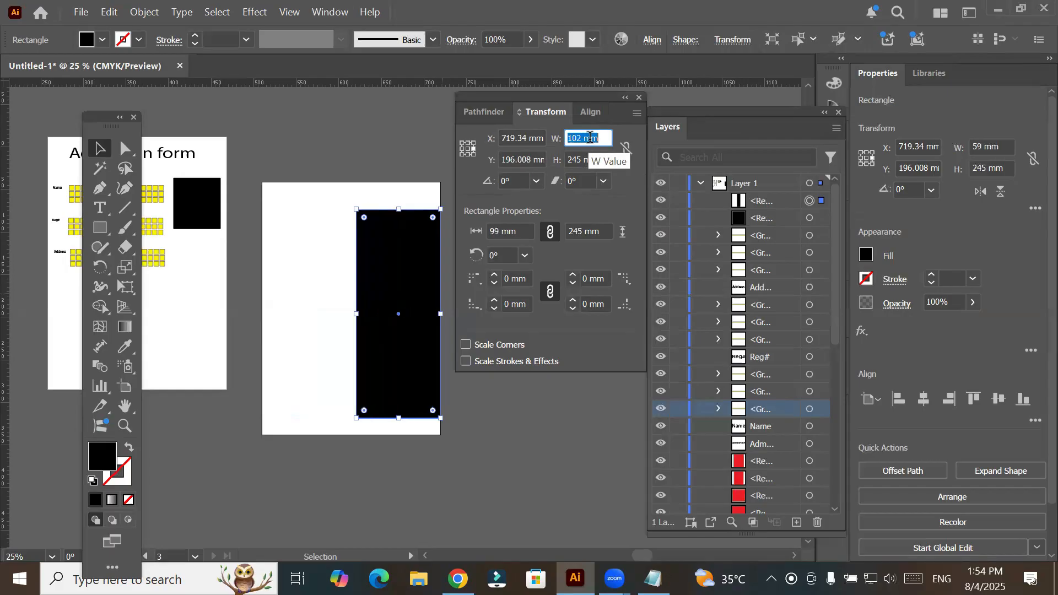
{"action": "key", "text": "Up"}
{"action": "key", "text": "Up"}
{"action": "key", "text": "Up"}
{"action": "key", "text": "Up"}
{"action": "key", "text": "Up"}
{"action": "key", "text": "Up"}
{"action": "key", "text": "Up"}
{"action": "key", "text": "Up"}
{"action": "key", "text": "Up"}
{"action": "key", "text": "Up"}
{"action": "key", "text": "Up"}
{"action": "key", "text": "Up"}
{"action": "key", "text": "Up"}
{"action": "key", "text": "Up"}
{"action": "key", "text": "Up"}
{"action": "key", "text": "Up"}
{"action": "key", "text": "Up"}
{"action": "key", "text": "Up"}
{"action": "key", "text": "Up"}
{"action": "key", "text": "Up"}
{"action": "key", "text": "Up"}
{"action": "key", "text": "Up"}
{"action": "key", "text": "Up"}
{"action": "key", "text": "Up"}
{"action": "key", "text": "Up"}
{"action": "key", "text": "Up"}
{"action": "key", "text": "Up"}
{"action": "key", "text": "Up"}
{"action": "key", "text": "Up"}
{"action": "key", "text": "Up"}
{"action": "key", "text": "Up"}
{"action": "key", "text": "Up"}
{"action": "key", "text": "Up"}
{"action": "key", "text": "Up"}
{"action": "key", "text": "Up"}
{"action": "key", "text": "Up"}
{"action": "key", "text": "Up"}
{"action": "key", "text": "Up"}
{"action": "key", "text": "Up"}
{"action": "key", "text": "Up"}
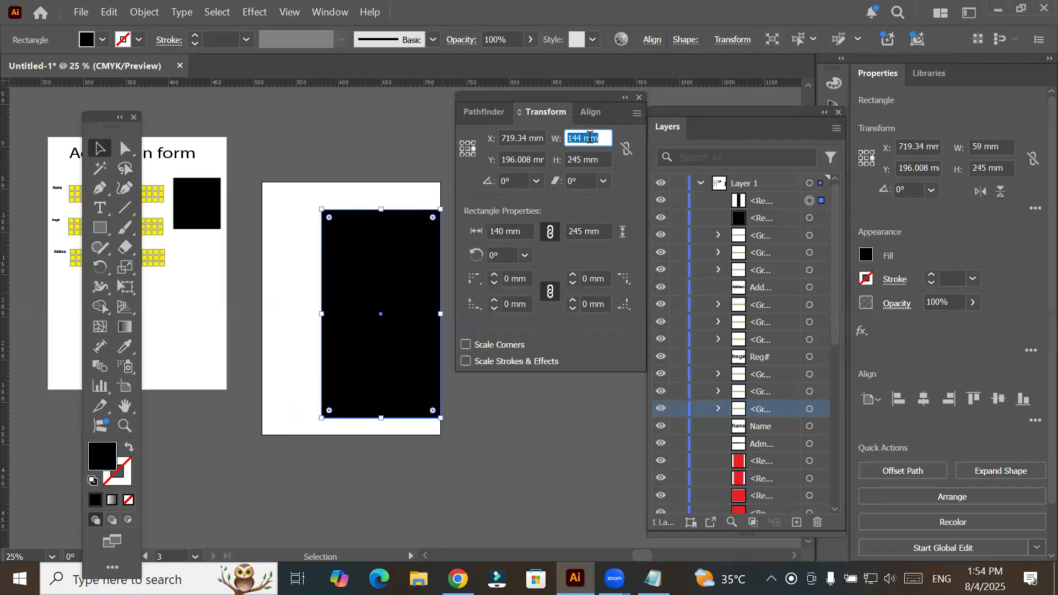
{"action": "key", "text": "Up"}
{"action": "key", "text": "Up"}
{"action": "key", "text": "Up"}
{"action": "key", "text": "Up"}
{"action": "key", "text": "Up"}
{"action": "key", "text": "Up"}
{"action": "key", "text": "Up"}
{"action": "key", "text": "Up"}
{"action": "key", "text": "Up"}
{"action": "key", "text": "Up"}
{"action": "key", "text": "Up"}
{"action": "key", "text": "Up"}
{"action": "key", "text": "Up"}
{"action": "key", "text": "Up"}
{"action": "key", "text": "Up"}
{"action": "key", "text": "Up"}
{"action": "key", "text": "Up"}
{"action": "key", "text": "Up"}
{"action": "key", "text": "Up"}
{"action": "key", "text": "Up"}
{"action": "key", "text": "Up"}
{"action": "key", "text": "Up"}
{"action": "key", "text": "Up"}
{"action": "key", "text": "Up"}
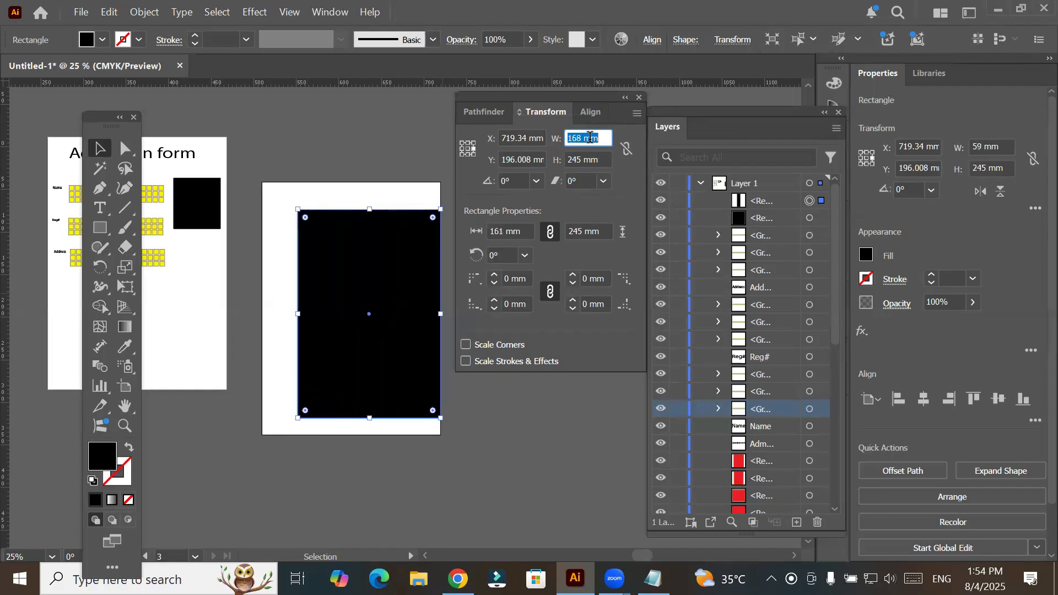
{"action": "key", "text": "Up"}
{"action": "key", "text": "Up"}
{"action": "key", "text": "Up"}
{"action": "key", "text": "Up"}
{"action": "key", "text": "Up"}
{"action": "key", "text": "Up"}
{"action": "key", "text": "Up"}
{"action": "key", "text": "Up"}
{"action": "key", "text": "Up"}
{"action": "key", "text": "Up"}
{"action": "key", "text": "Up"}
{"action": "key", "text": "Up"}
{"action": "key", "text": "Up"}
{"action": "key", "text": "Up"}
{"action": "key", "text": "Up"}
{"action": "key", "text": "Up"}
{"action": "key", "text": "Up"}
{"action": "key", "text": "Up"}
{"action": "key", "text": "Up"}
{"action": "key", "text": "Up"}
{"action": "key", "text": "Up"}
{"action": "key", "text": "Up"}
{"action": "key", "text": "Up"}
{"action": "key", "text": "Up"}
{"action": "key", "text": "Up"}
{"action": "key", "text": "Up"}
{"action": "key", "text": "Up"}
{"action": "key", "text": "Up"}
{"action": "key", "text": "Up"}
{"action": "key", "text": "Up"}
{"action": "key", "text": "Up"}
{"action": "key", "text": "Up"}
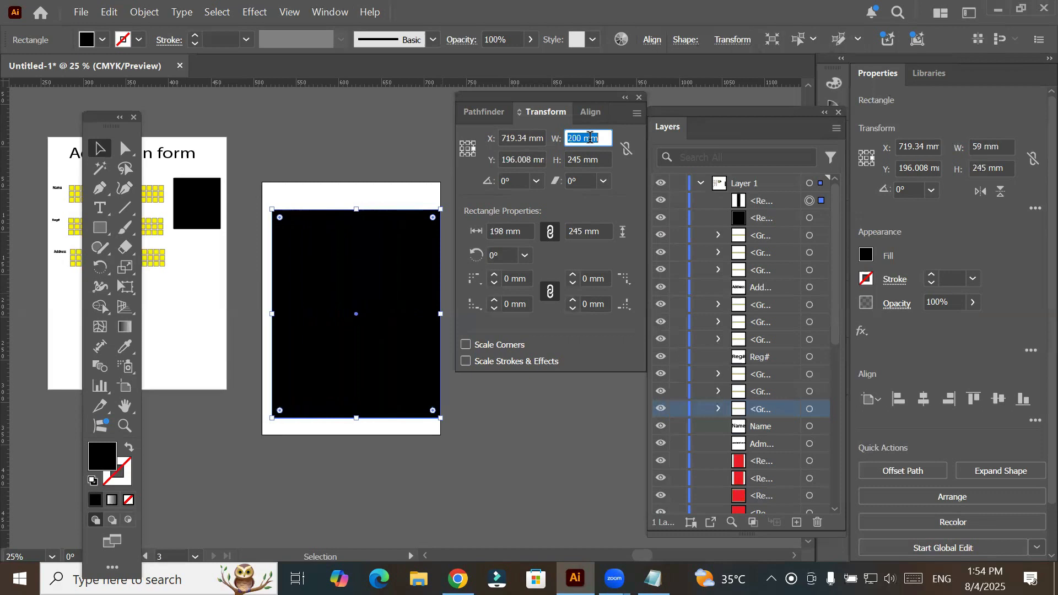
{"action": "key", "text": "Up"}
{"action": "key", "text": "Up"}
{"action": "key", "text": "Up"}
{"action": "key", "text": "Up"}
{"action": "key", "text": "Up"}
{"action": "key", "text": "Up"}
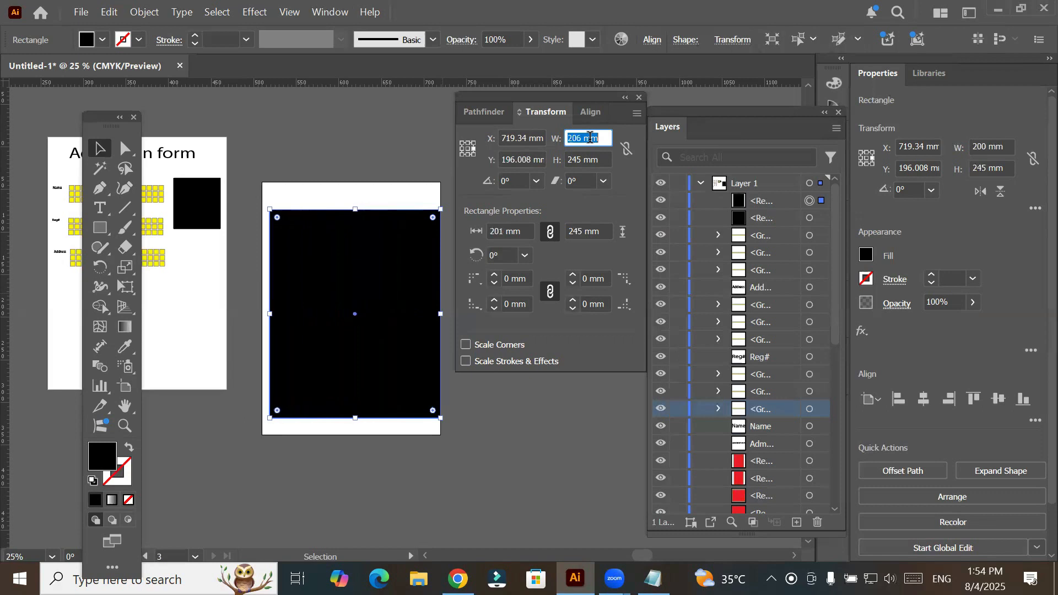
{"action": "key", "text": "Up"}
{"action": "key", "text": "Up"}
{"action": "key", "text": "Up"}
{"action": "key", "text": "Up"}
{"action": "key", "text": "Up"}
{"action": "key", "text": "Up"}
{"action": "key", "text": "Up"}
{"action": "key", "text": "Up"}
{"action": "key", "text": "Down"}
{"action": "key", "text": "Down"}
{"action": "key", "text": "Down"}
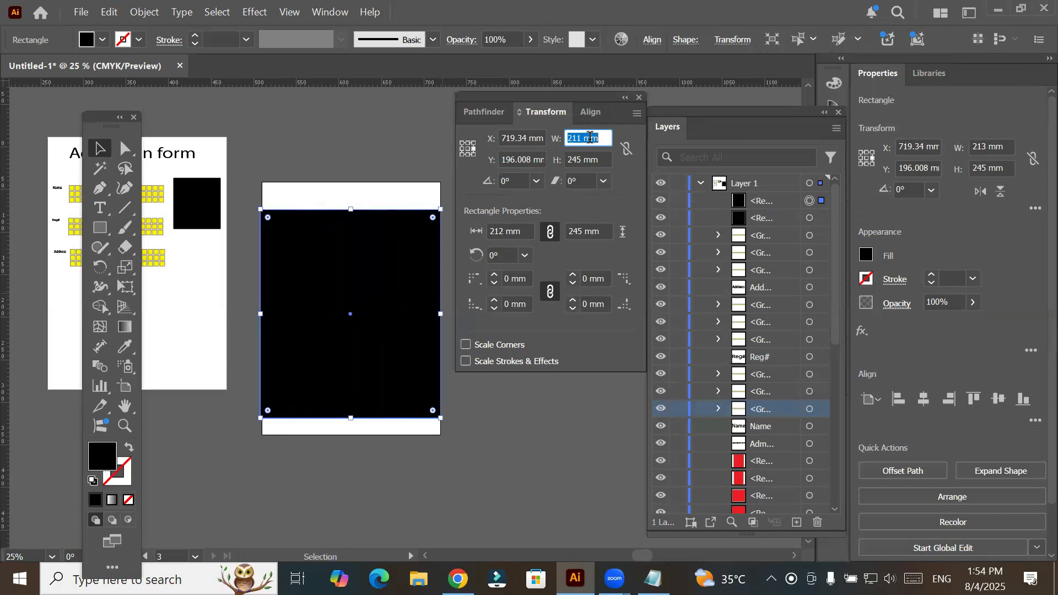
{"action": "key", "text": "Down"}
{"action": "key", "text": "Down"}
{"action": "key", "text": "Down"}
{"action": "key", "text": "Down"}
{"action": "key", "text": "Up"}
{"action": "key", "text": "Up"}
{"action": "key", "text": "Up"}
{"action": "key", "text": "Up"}
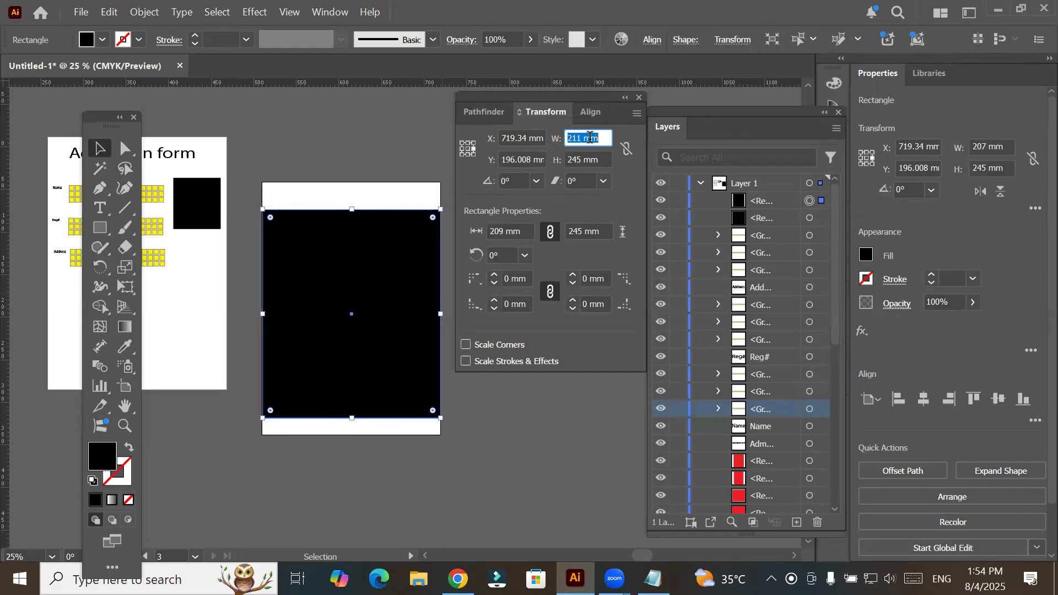
- Set the rectangle's width to 210 mm and remove its fill
{"action": "key", "text": "Down"}
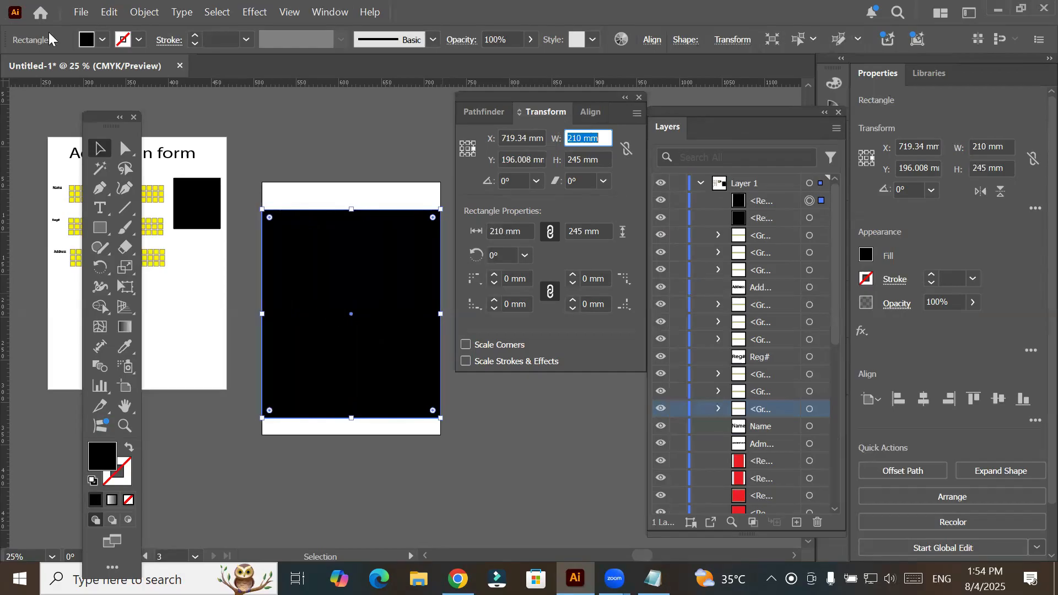
{"action": "left_click", "coordinate": [103, 40]}
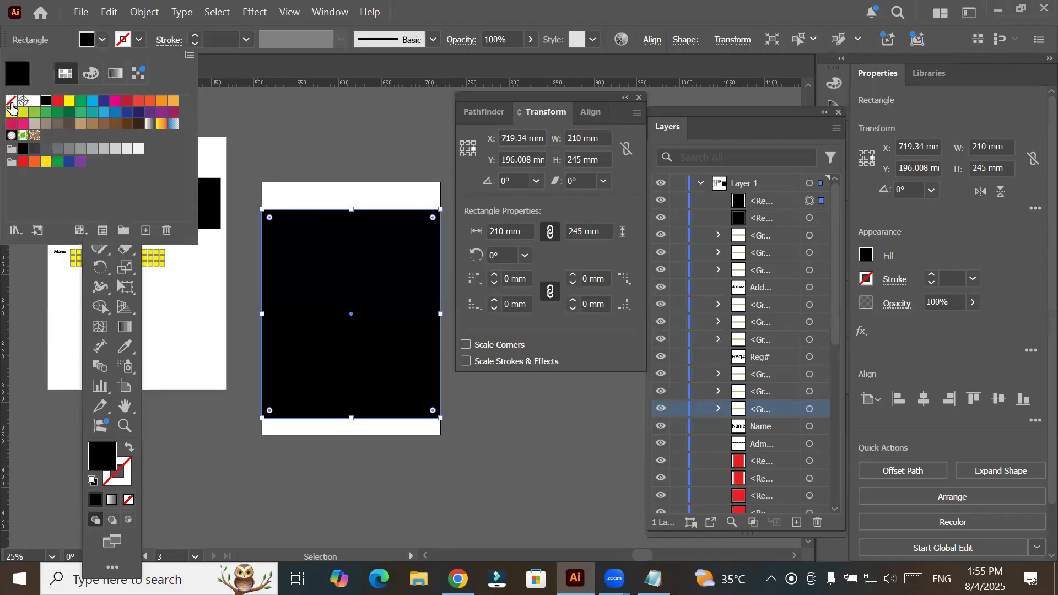
{"action": "left_click", "coordinate": [11, 102]}
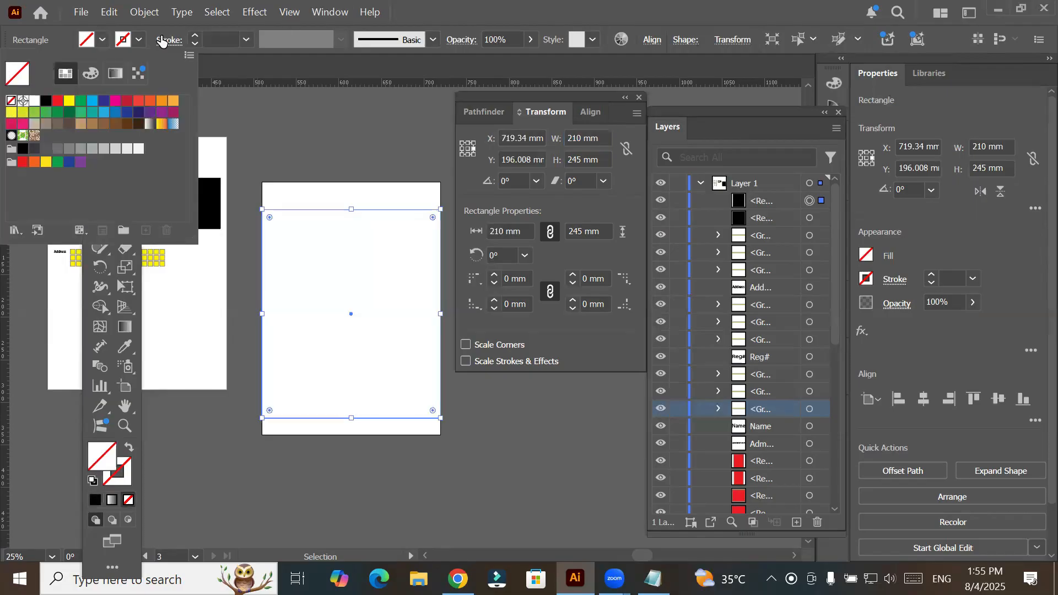
- Give the rectangle a 19 pt black stroke and align the stroke to the inside
{"action": "left_click", "coordinate": [194, 37]}
{"action": "left_click", "coordinate": [195, 37]}
{"action": "left_click", "coordinate": [195, 37]}
{"action": "left_click", "coordinate": [195, 37]}
{"action": "left_click", "coordinate": [195, 37]}
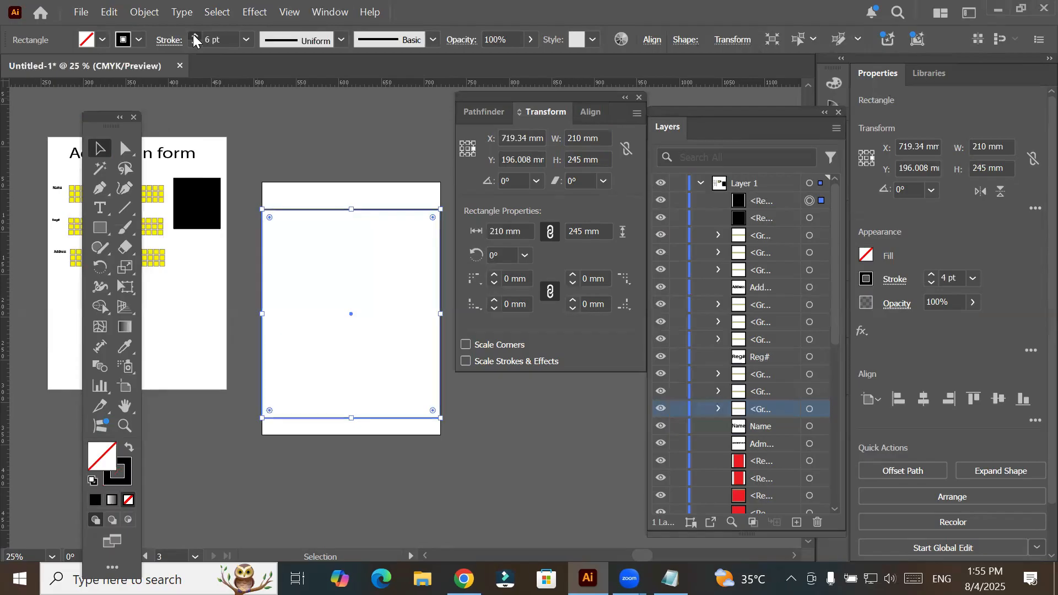
{"action": "left_click", "coordinate": [194, 37]}
{"action": "left_click", "coordinate": [194, 36]}
{"action": "left_click", "coordinate": [195, 37]}
{"action": "left_click", "coordinate": [194, 37]}
{"action": "left_click", "coordinate": [194, 37]}
{"action": "left_click", "coordinate": [194, 37]}
{"action": "left_click", "coordinate": [195, 36]}
{"action": "left_click", "coordinate": [194, 37]}
{"action": "left_click", "coordinate": [194, 37]}
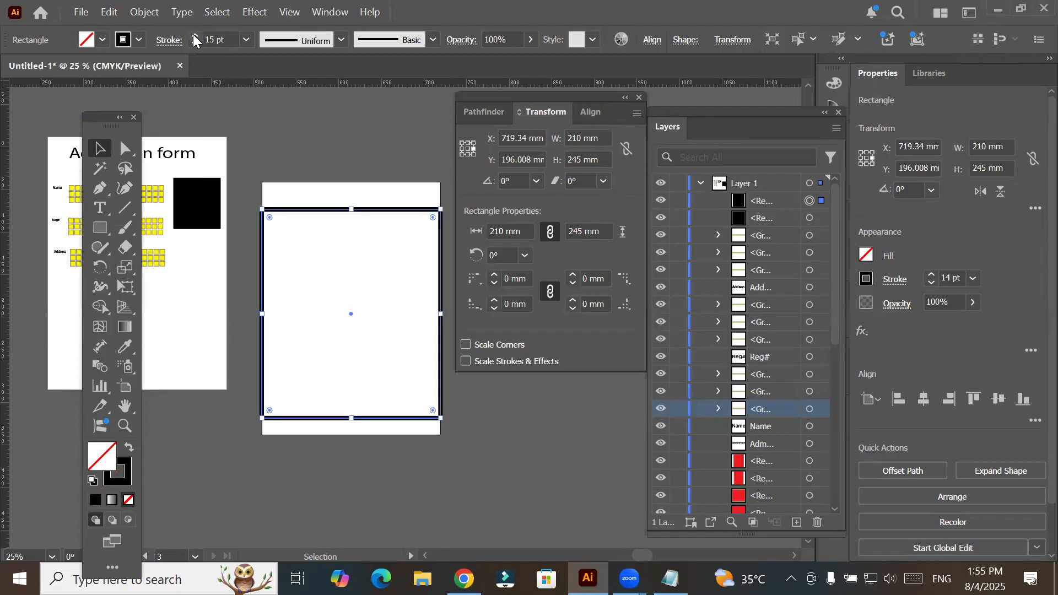
{"action": "left_click", "coordinate": [195, 37]}
{"action": "left_click", "coordinate": [195, 37]}
{"action": "left_click", "coordinate": [195, 37]}
{"action": "left_click", "coordinate": [194, 37]}
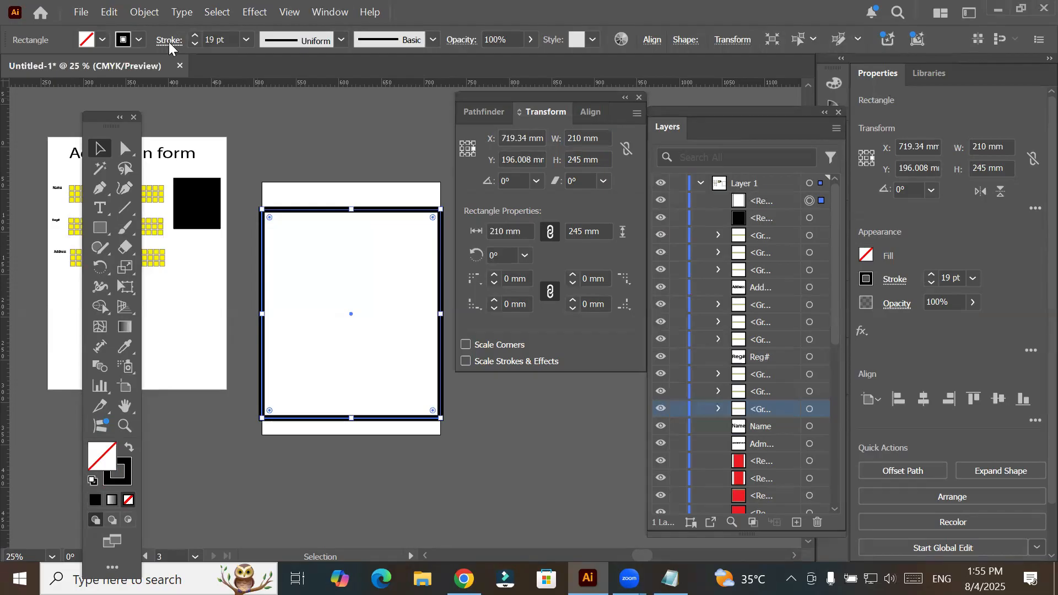
{"action": "left_click", "coordinate": [170, 43]}
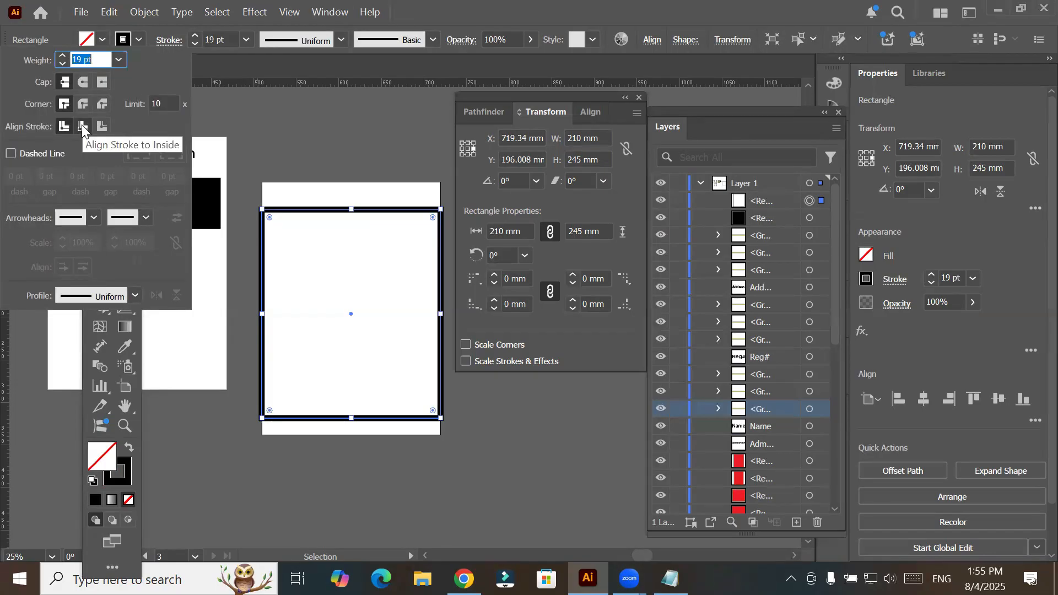
{"action": "left_click", "coordinate": [82, 126]}
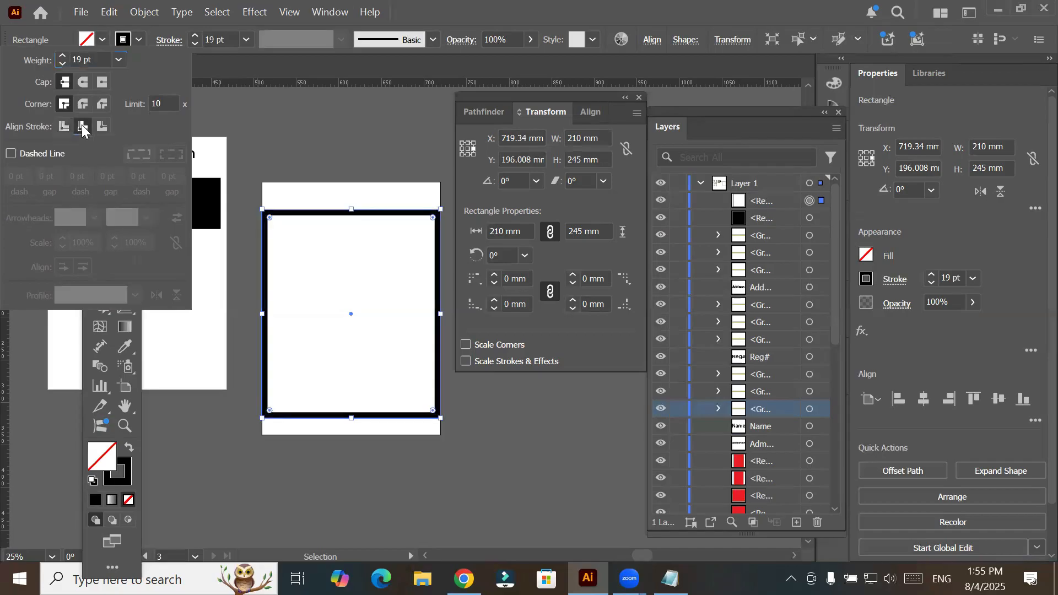
- Increase the rectangle's stroke weight to 60 pt and make it a dashed line with 12 pt dashes
{"action": "left_click", "coordinate": [63, 56]}
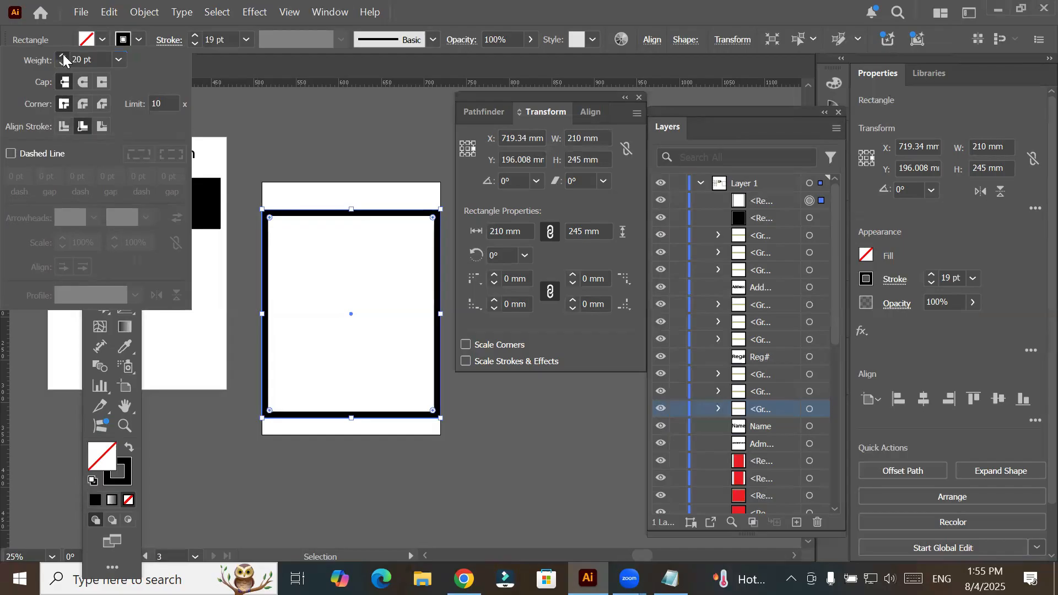
{"action": "left_click", "coordinate": [63, 57]}
{"action": "left_click", "coordinate": [63, 57]}
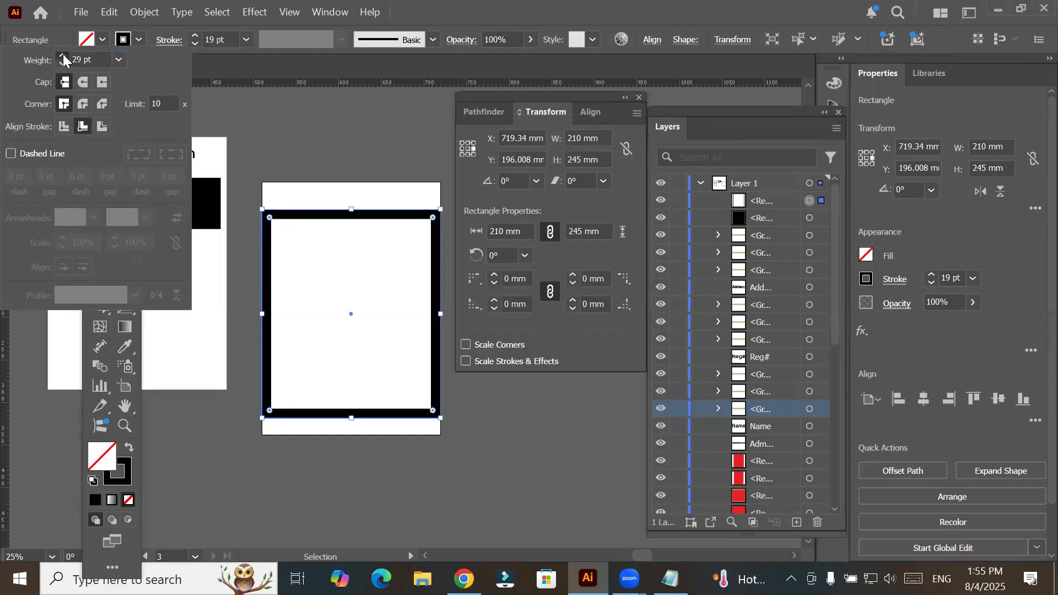
{"action": "left_click", "coordinate": [63, 57]}
{"action": "left_click", "coordinate": [63, 57]}
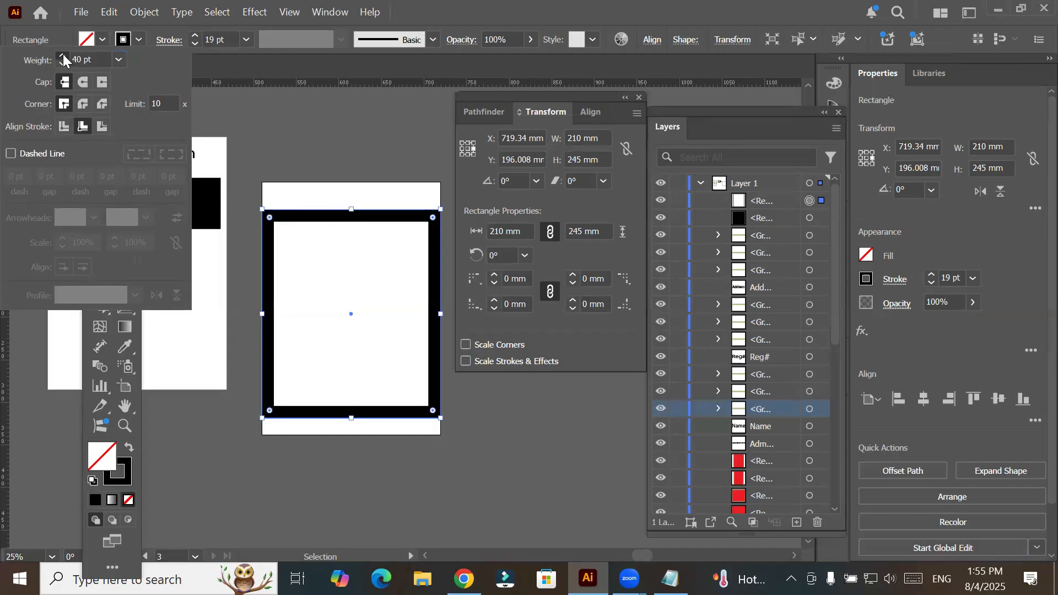
{"action": "left_click", "coordinate": [63, 57]}
{"action": "left_click", "coordinate": [63, 57]}
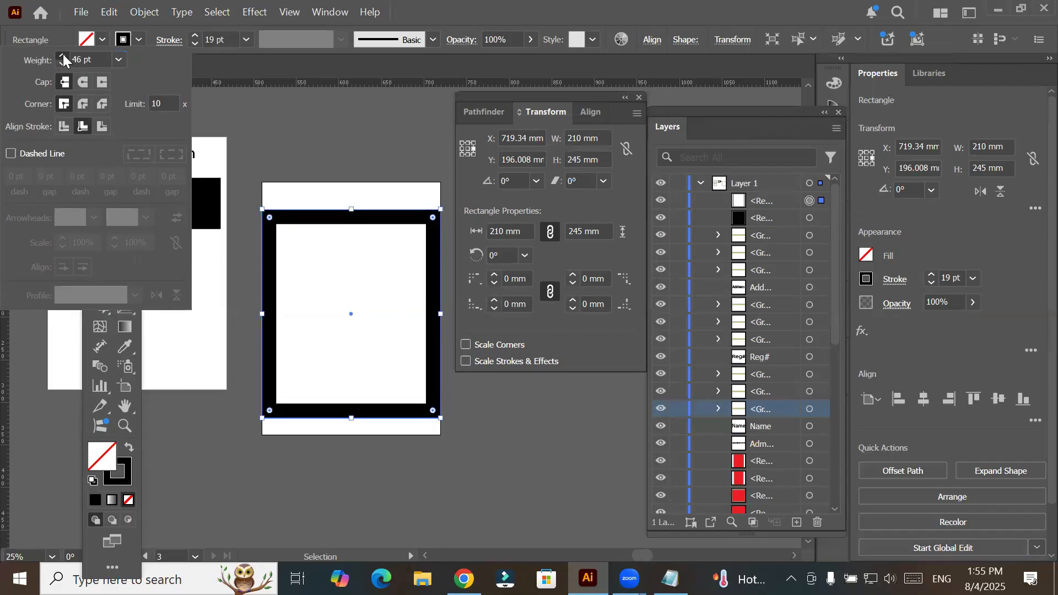
{"action": "left_click", "coordinate": [63, 57]}
{"action": "left_click", "coordinate": [63, 57]}
{"action": "left_click", "coordinate": [63, 56]}
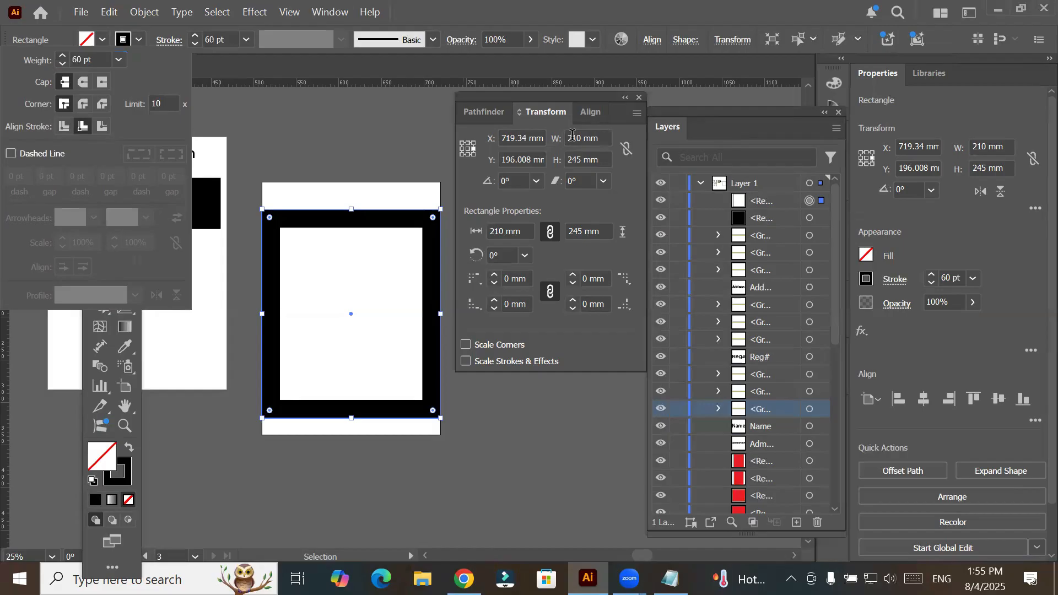
{"action": "left_click", "coordinate": [10, 155]}
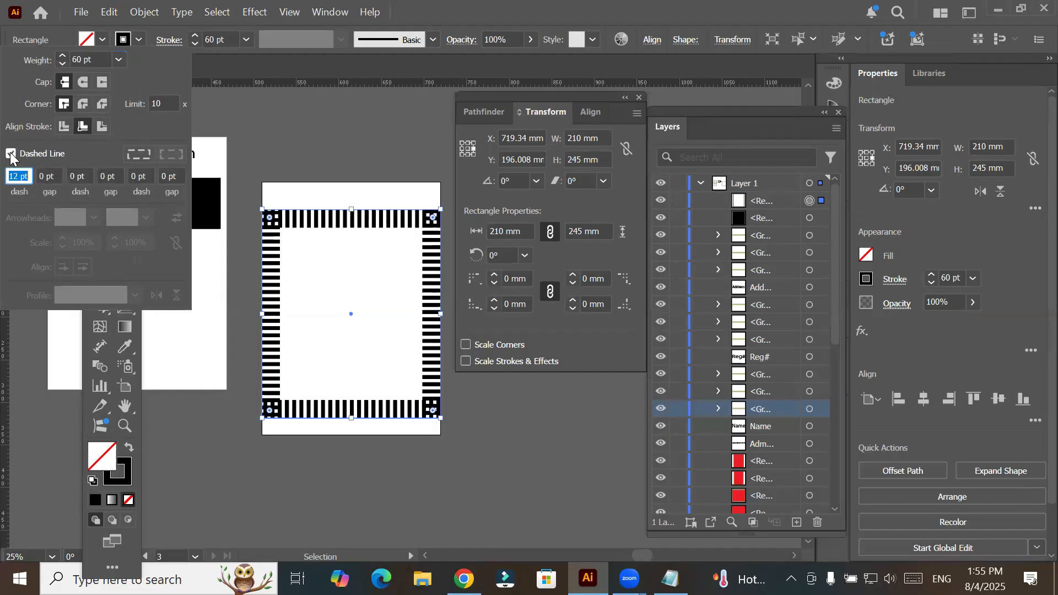
- Thicken the dashed stroke to 99 pt
{"action": "left_click", "coordinate": [194, 38]}
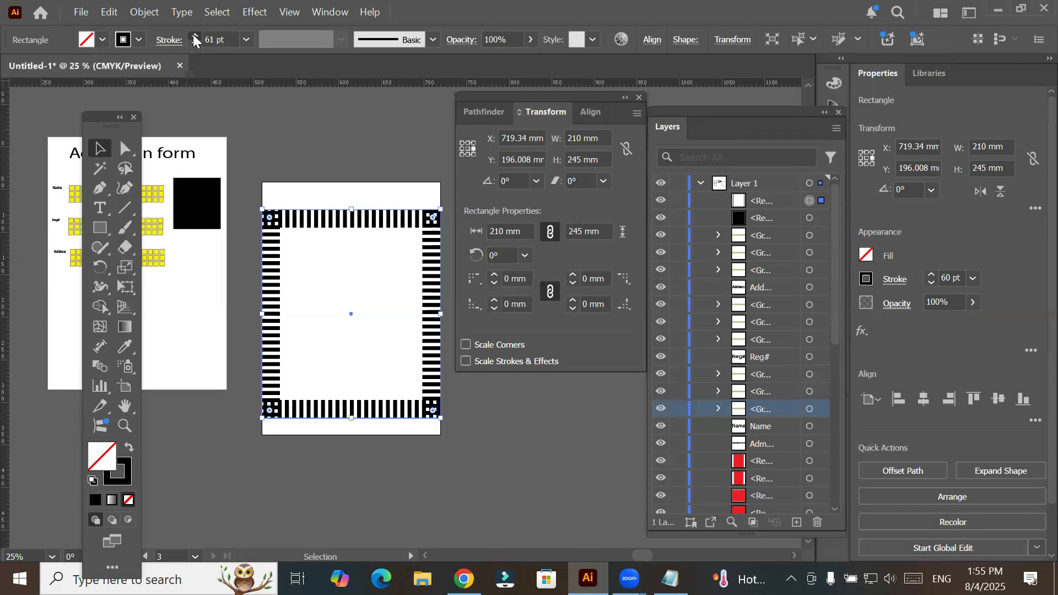
{"action": "left_click", "coordinate": [195, 38]}
{"action": "left_click", "coordinate": [195, 37]}
{"action": "left_click", "coordinate": [195, 37]}
{"action": "left_click", "coordinate": [195, 38]}
{"action": "left_click", "coordinate": [194, 37]}
{"action": "left_click", "coordinate": [195, 38]}
{"action": "left_click", "coordinate": [195, 38]}
{"action": "left_click", "coordinate": [195, 37]}
{"action": "left_click", "coordinate": [195, 37]}
{"action": "left_click", "coordinate": [194, 38]}
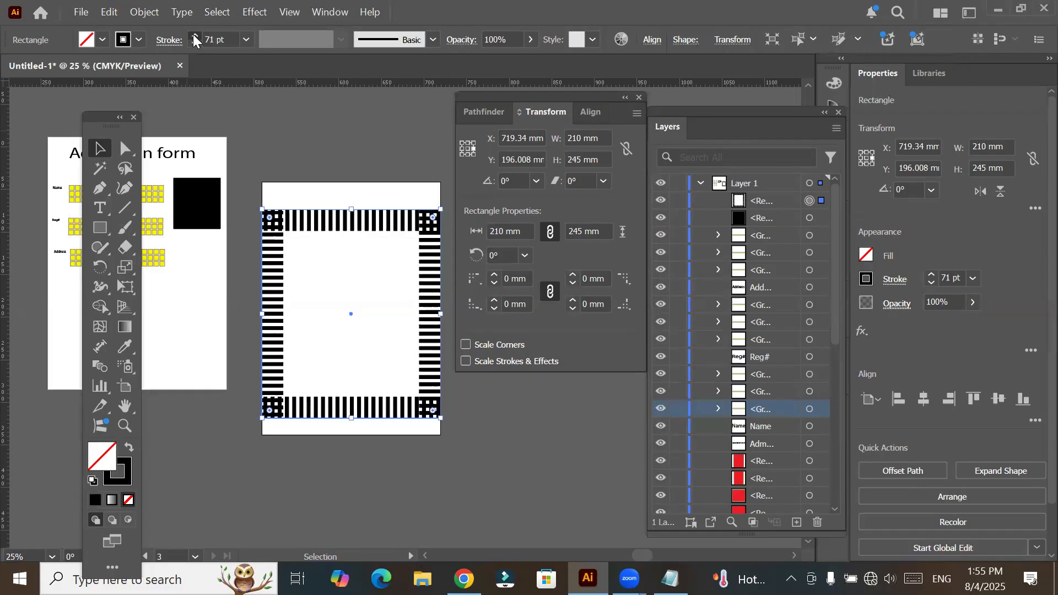
{"action": "left_click", "coordinate": [194, 37]}
{"action": "left_click", "coordinate": [195, 37]}
{"action": "left_click", "coordinate": [194, 37]}
{"action": "left_click", "coordinate": [195, 37]}
{"action": "left_click", "coordinate": [195, 37]}
{"action": "left_click", "coordinate": [194, 37]}
{"action": "left_click", "coordinate": [194, 37]}
{"action": "left_click", "coordinate": [194, 37]}
{"action": "left_click", "coordinate": [195, 37]}
{"action": "left_click", "coordinate": [195, 37]}
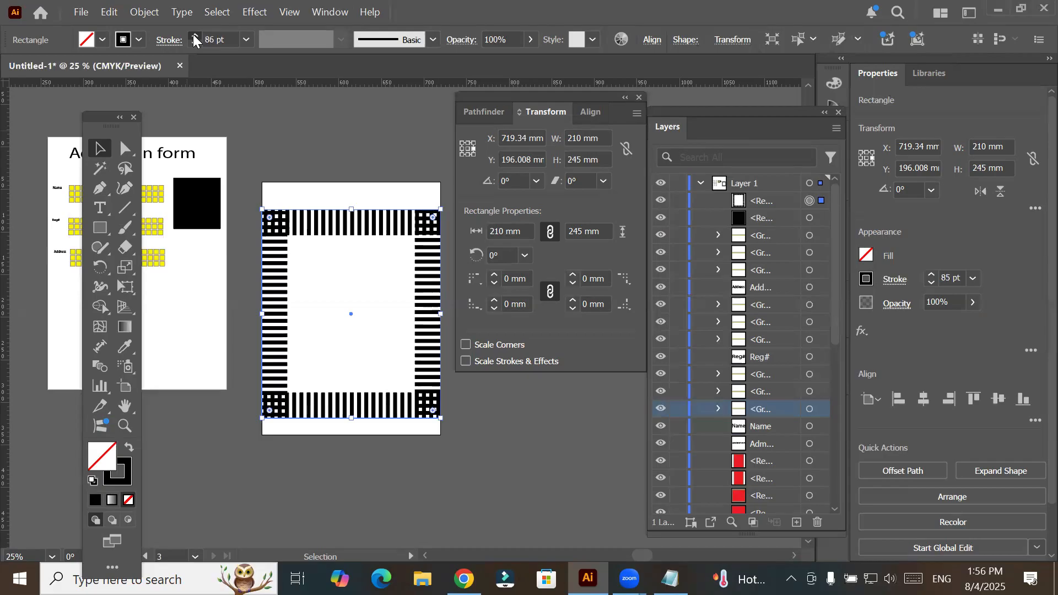
{"action": "left_click", "coordinate": [195, 37]}
{"action": "left_click", "coordinate": [195, 37]}
{"action": "left_click", "coordinate": [195, 37]}
{"action": "left_click", "coordinate": [194, 37]}
{"action": "left_click", "coordinate": [194, 37]}
{"action": "left_click", "coordinate": [194, 37]}
{"action": "left_click", "coordinate": [195, 37]}
{"action": "left_click", "coordinate": [195, 37]}
{"action": "left_click", "coordinate": [195, 37]}
{"action": "left_click", "coordinate": [194, 37]}
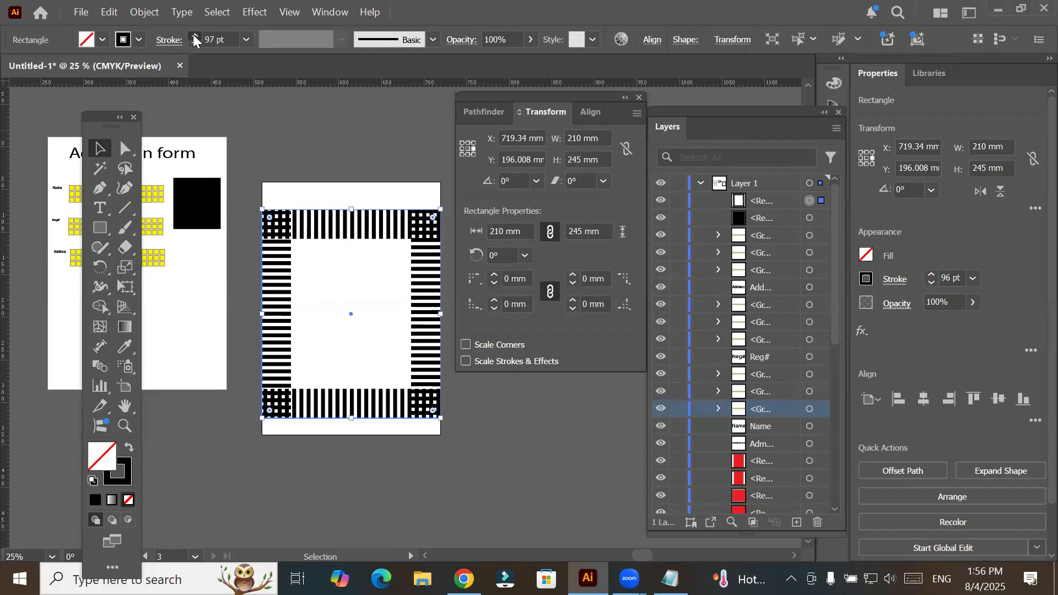
{"action": "left_click", "coordinate": [194, 35]}
{"action": "left_click", "coordinate": [195, 35]}
- Set the center as the dashed frame's reference point and increase its height to 281 mm
{"action": "left_click", "coordinate": [468, 149]}
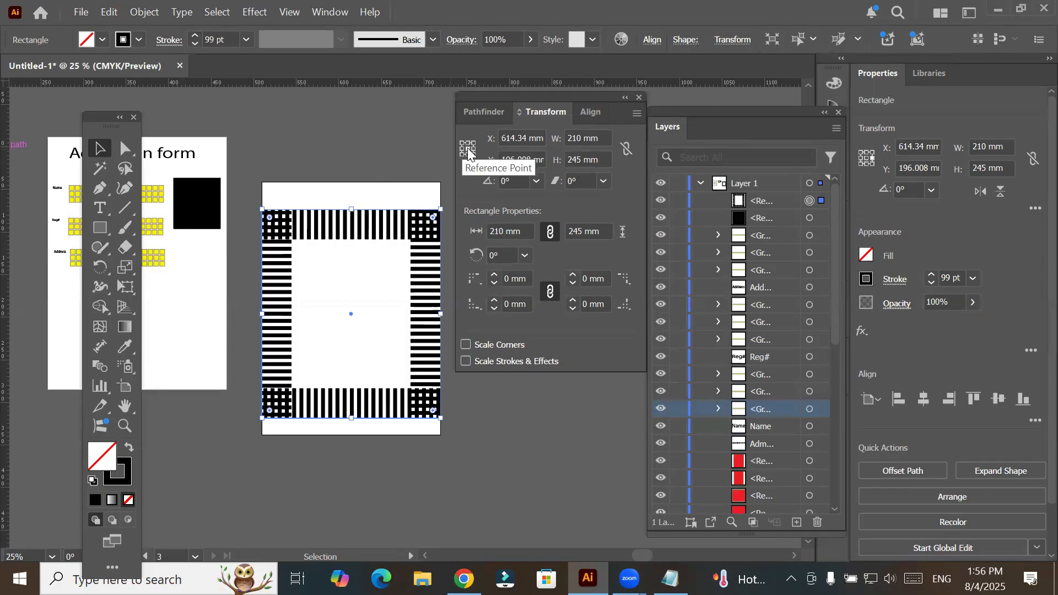
{"action": "left_click", "coordinate": [589, 160]}
{"action": "scroll", "coordinate": [589, 160], "scroll_direction": "up", "scroll_amount": 7}
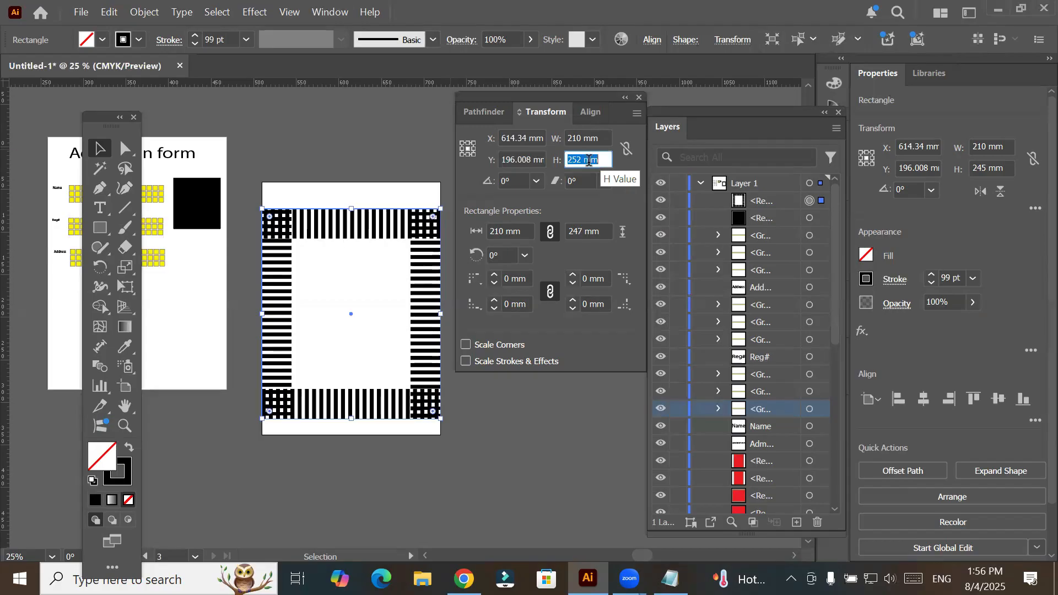
{"action": "scroll", "coordinate": [590, 160], "scroll_direction": "up", "scroll_amount": 3}
{"action": "scroll", "coordinate": [589, 160], "scroll_direction": "up", "scroll_amount": 10}
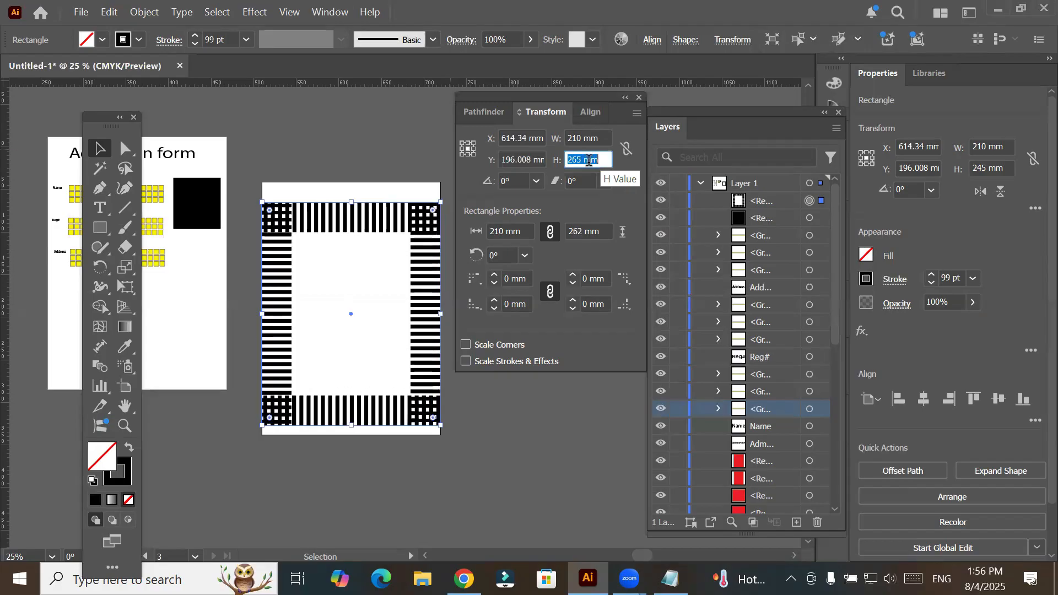
{"action": "scroll", "coordinate": [589, 159], "scroll_direction": "up", "scroll_amount": 6}
{"action": "scroll", "coordinate": [589, 160], "scroll_direction": "up", "scroll_amount": 6}
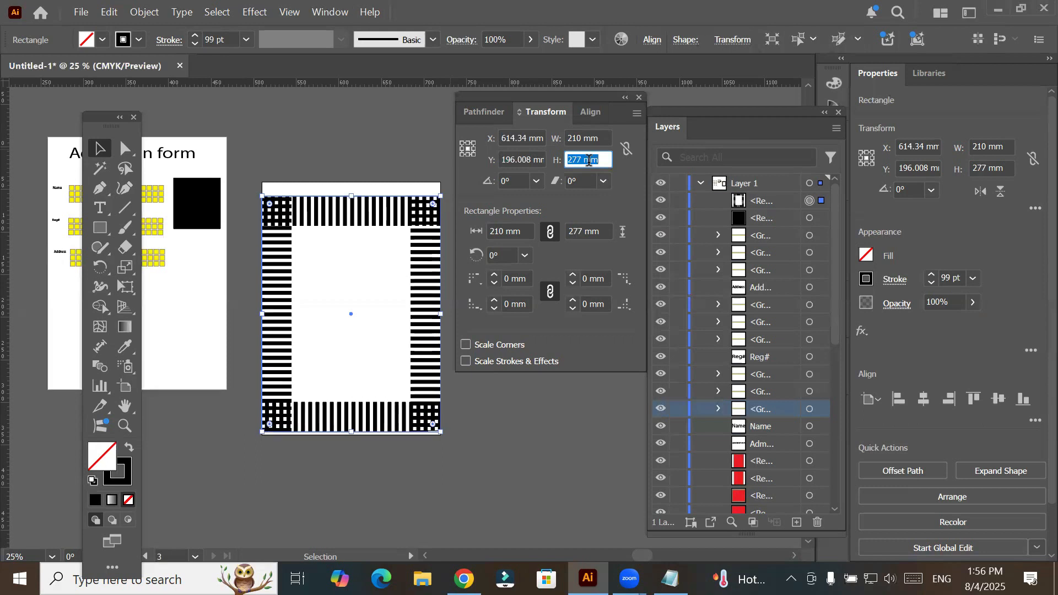
{"action": "scroll", "coordinate": [590, 160], "scroll_direction": "up", "scroll_amount": 4}
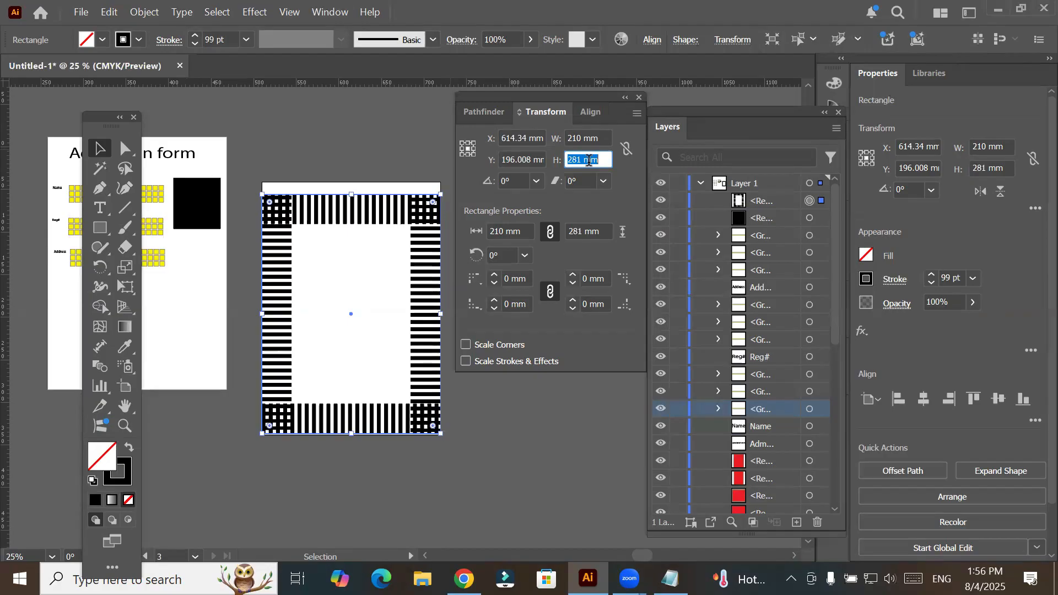
- Center the dashed frame vertically on the artboard and increase its height to 295 mm
{"action": "left_click", "coordinate": [588, 114]}
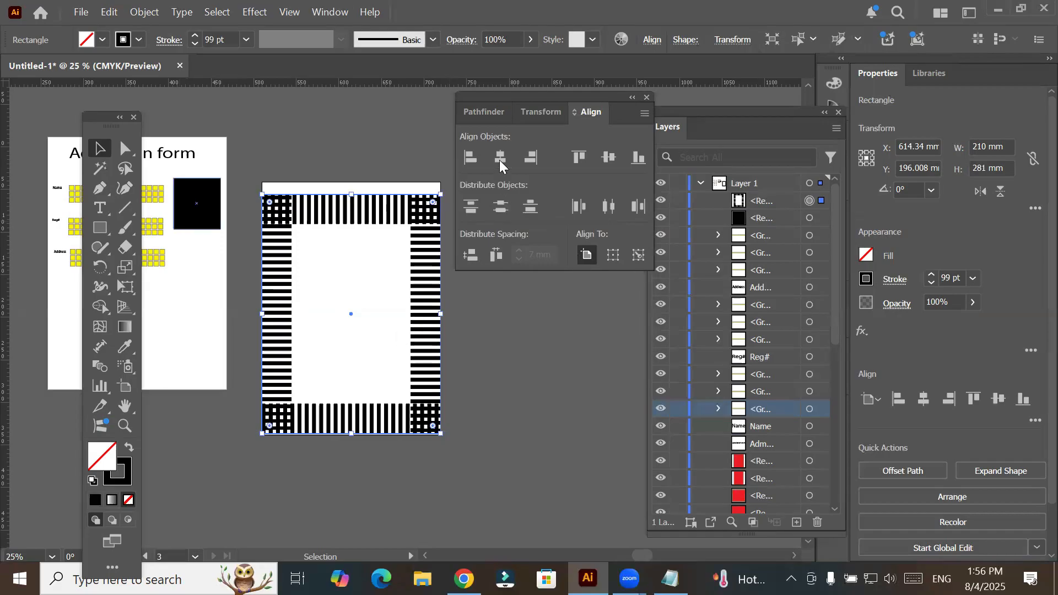
{"action": "left_click", "coordinate": [613, 159]}
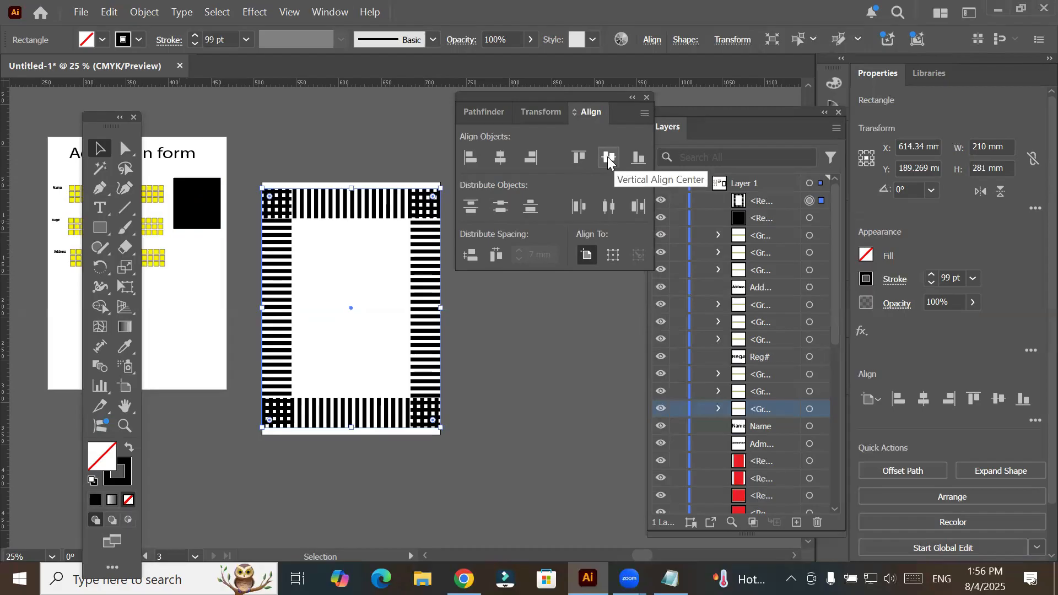
{"action": "left_click", "coordinate": [542, 111]}
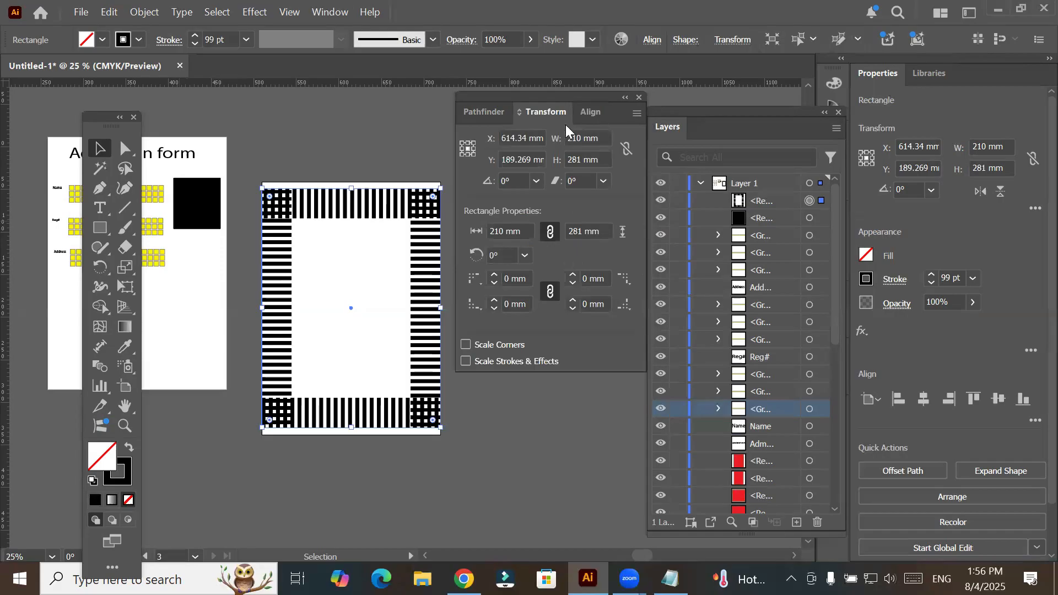
{"action": "left_click", "coordinate": [585, 159]}
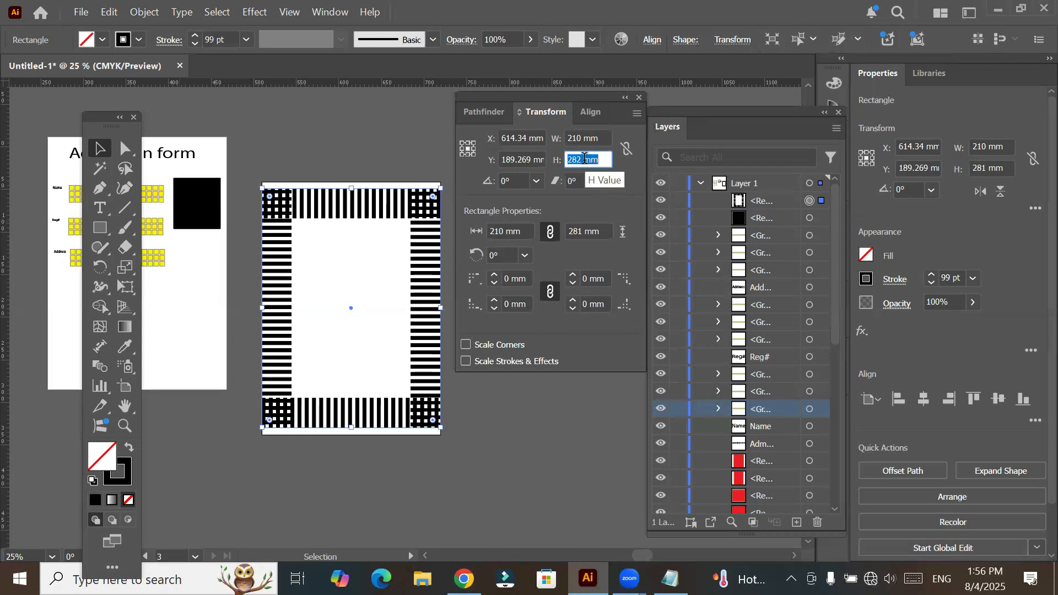
{"action": "key", "text": "Up"}
{"action": "key", "text": "Up"}
{"action": "key", "text": "Up"}
{"action": "key", "text": "Up"}
{"action": "key", "text": "Up"}
{"action": "key", "text": "Up"}
{"action": "key", "text": "Up"}
{"action": "key", "text": "Up"}
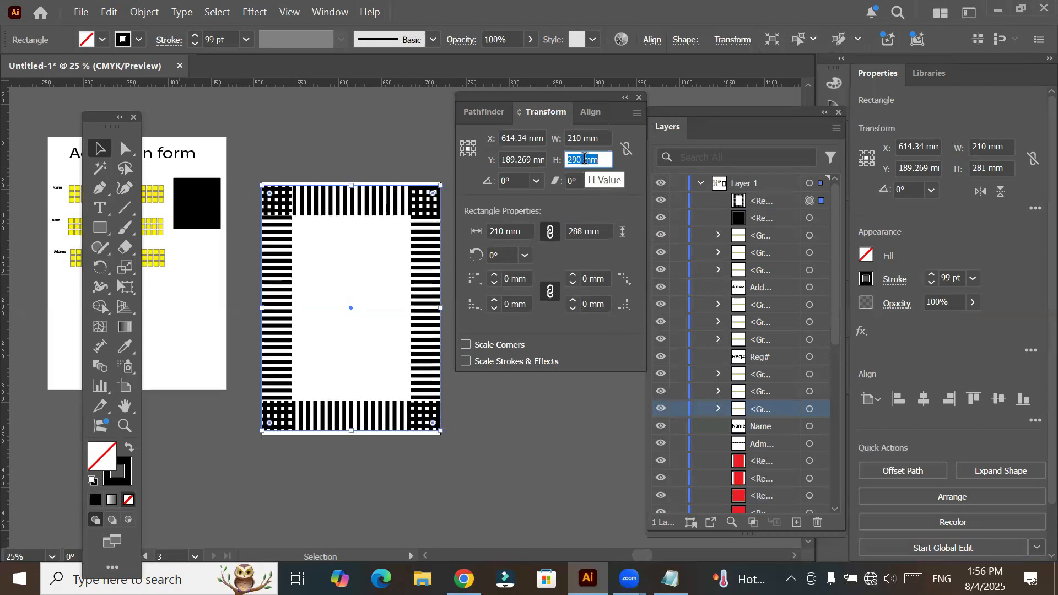
{"action": "key", "text": "Up"}
{"action": "key", "text": "Up"}
{"action": "key", "text": "Up"}
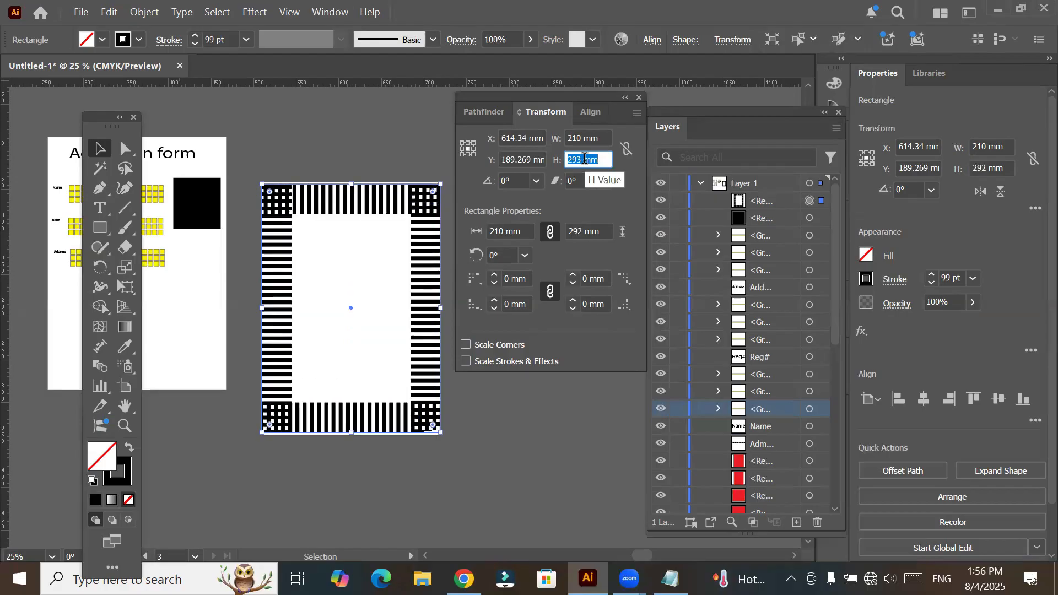
{"action": "key", "text": "Up"}
{"action": "key", "text": "Up"}
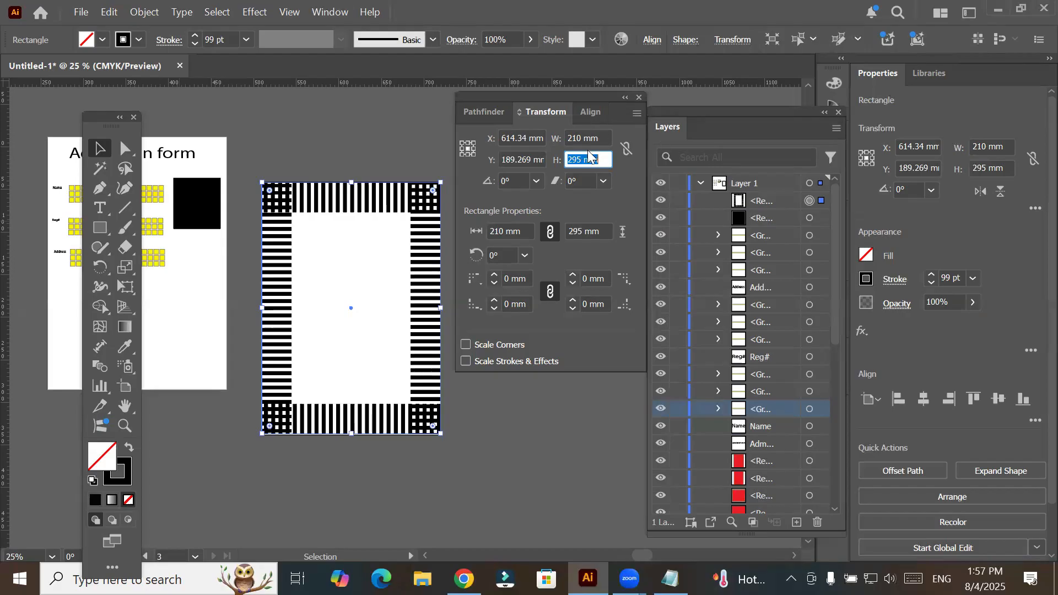
- Shear the dashed frame about its center in repeated small increments so that its sides lean to the right
{"action": "left_click", "coordinate": [590, 180]}
{"action": "key", "text": "Up"}
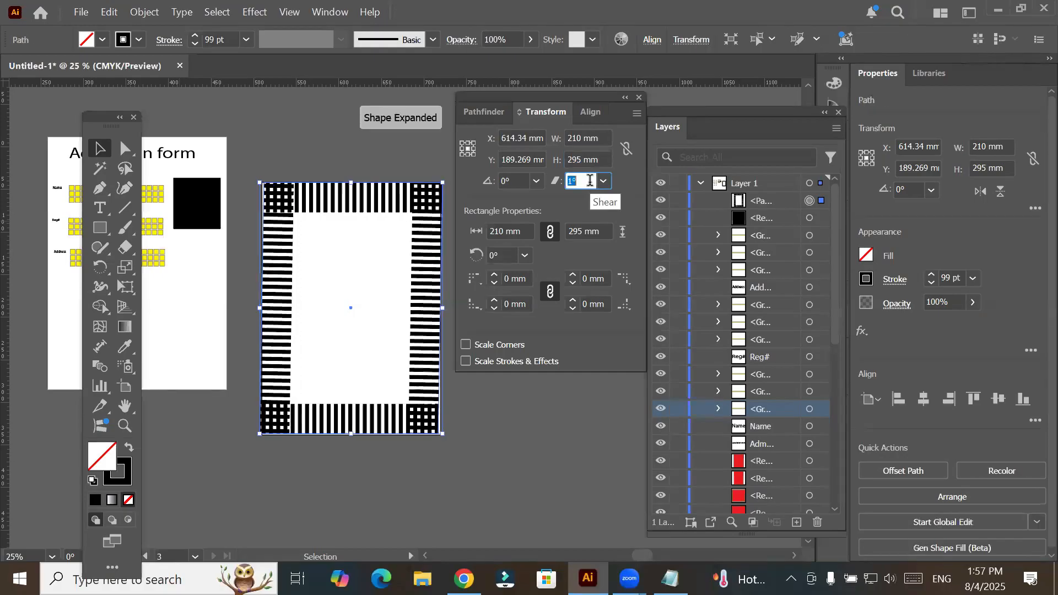
{"action": "key", "text": "Up"}
{"action": "key", "text": "Up"}
{"action": "key", "text": "Up"}
{"action": "key", "text": "Up"}
{"action": "key", "text": "Up"}
{"action": "key", "text": "Up"}
{"action": "key", "text": "Up"}
{"action": "key", "text": "Up"}
{"action": "key", "text": "Up"}
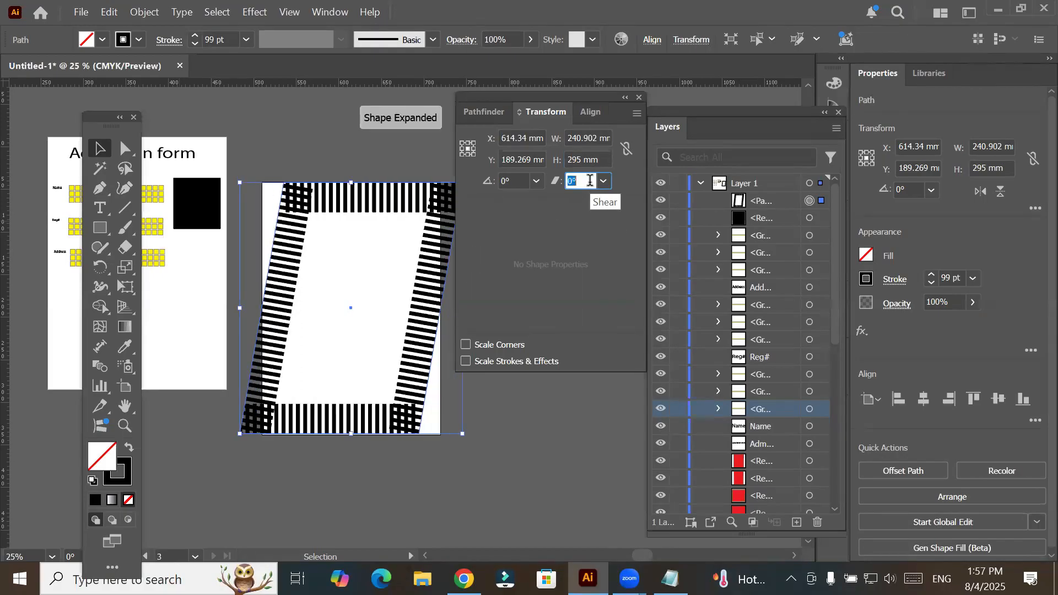
{"action": "key", "text": "Up"}
{"action": "key", "text": "Up"}
{"action": "key", "text": "Up"}
{"action": "key", "text": "Up"}
{"action": "key", "text": "Up"}
{"action": "key", "text": "Up"}
{"action": "key", "text": "Up"}
{"action": "key", "text": "Up"}
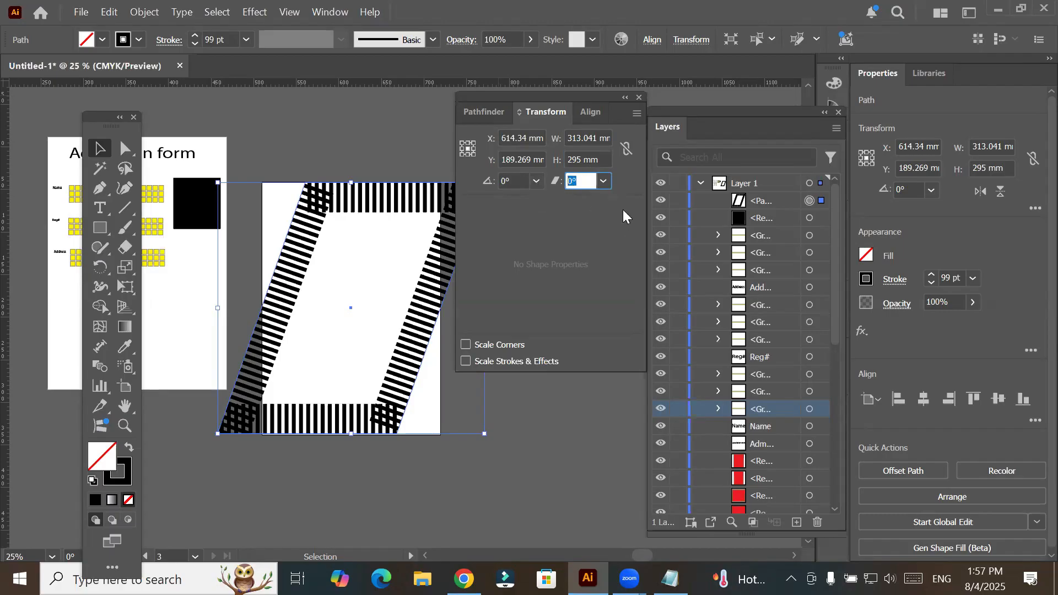
- Enter a shear of 0° for the dashed frame, and shear it about its center by 45°
{"action": "type", "text": "0"}
{"action": "key", "text": "Return"}
{"action": "left_click", "coordinate": [604, 178]}
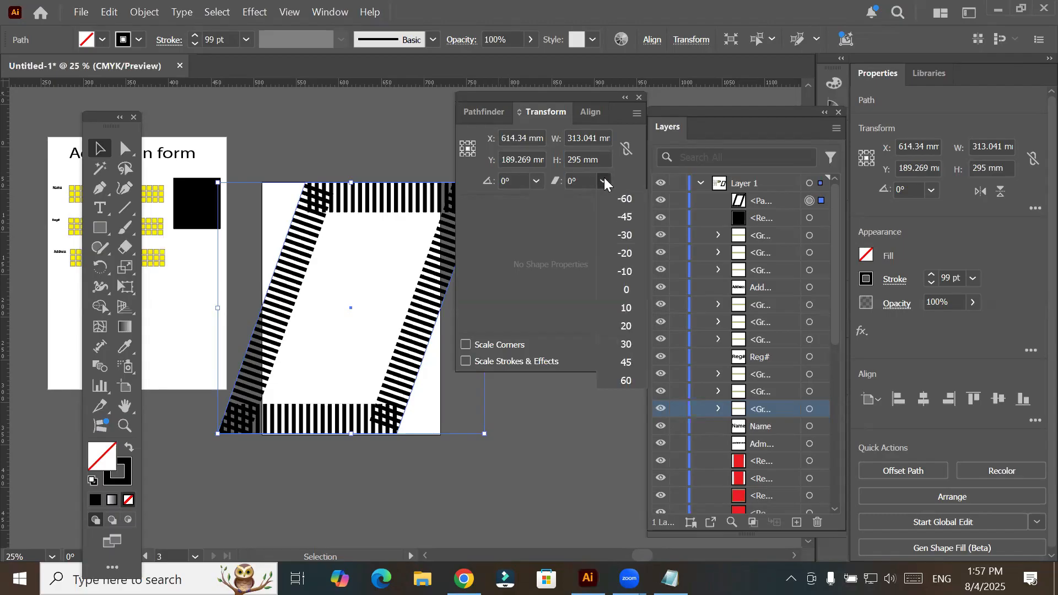
{"action": "left_click", "coordinate": [612, 182]}
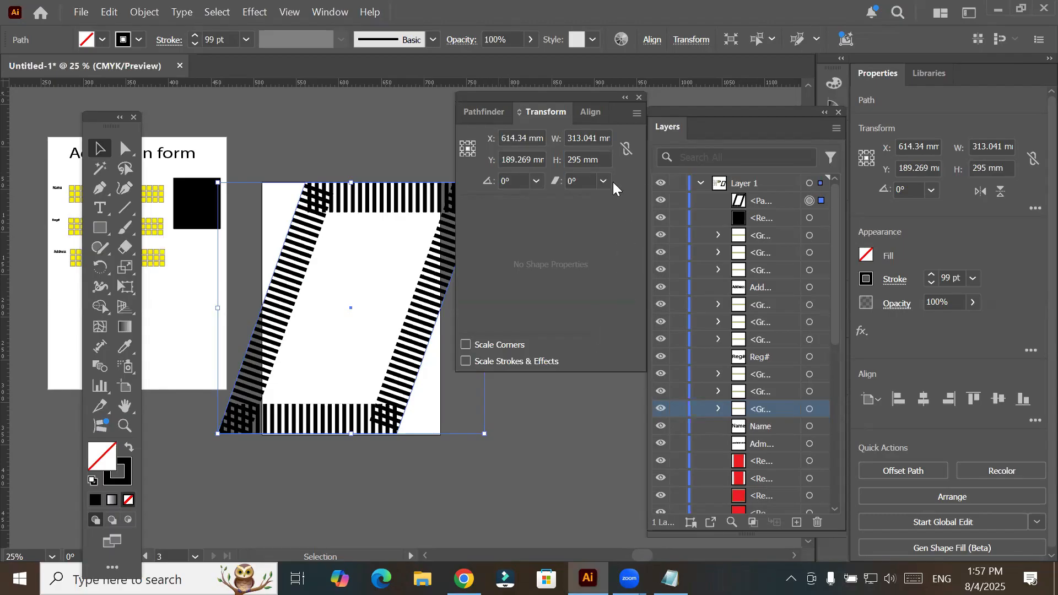
{"action": "left_click", "coordinate": [603, 181]}
{"action": "left_click", "coordinate": [627, 363]}
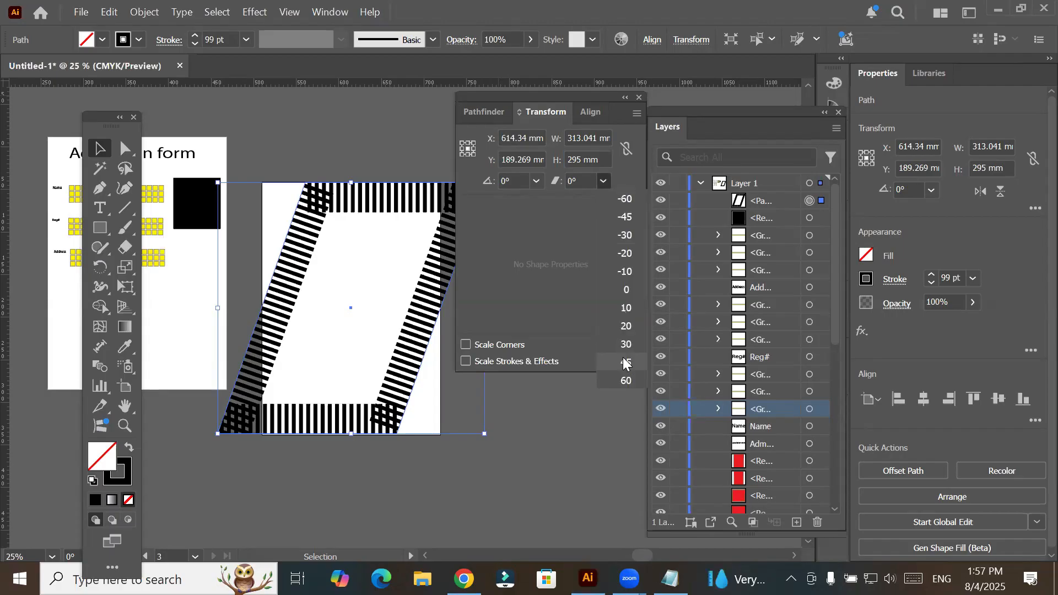
- Shear the dashed frame about its center by -60°
{"action": "left_click", "coordinate": [605, 182]}
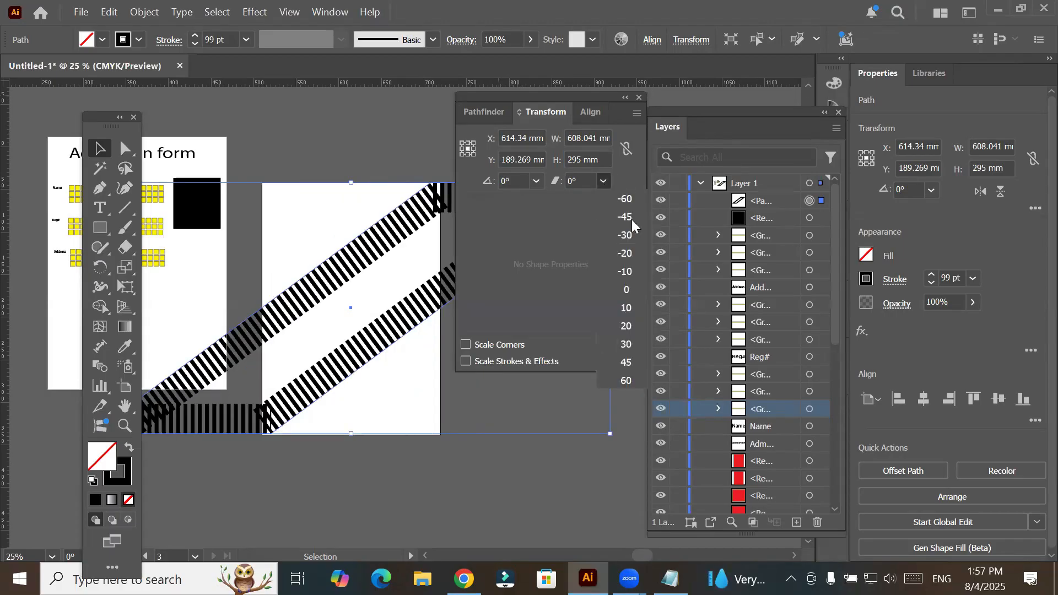
{"action": "left_click", "coordinate": [626, 200]}
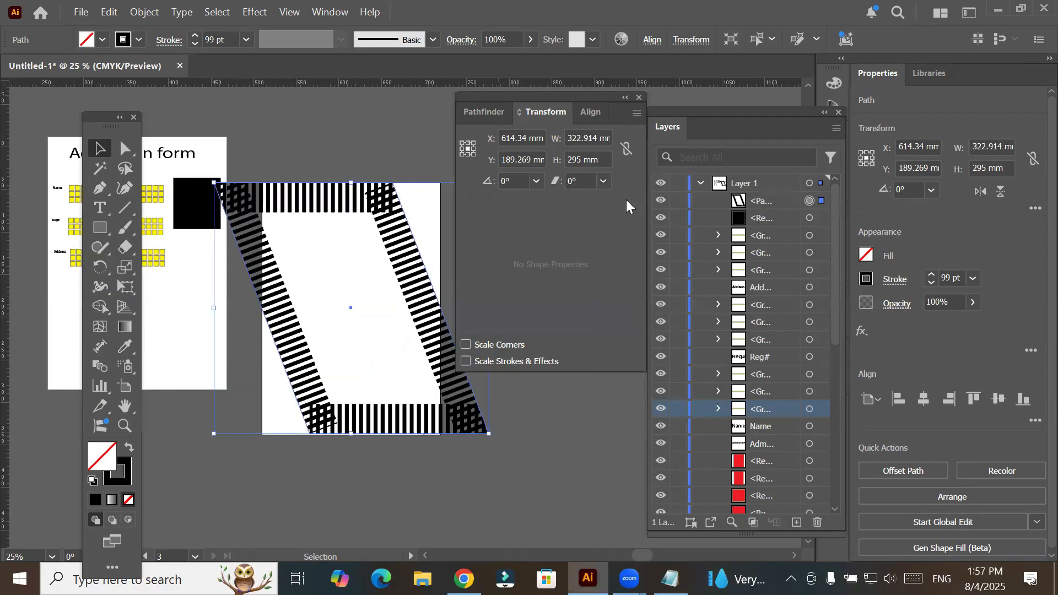
{"action": "left_click", "coordinate": [605, 182]}
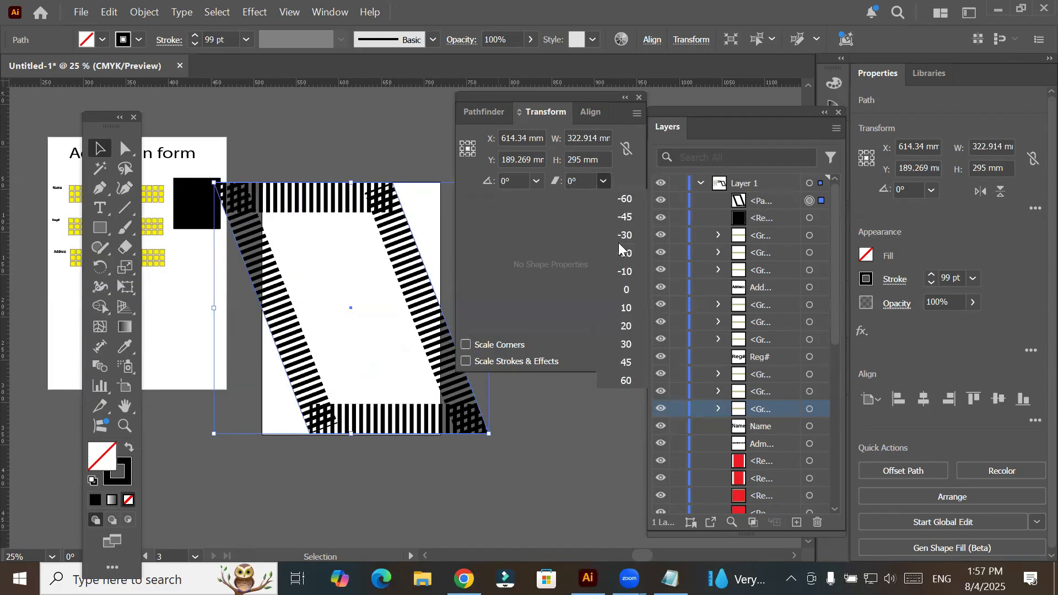
{"action": "left_click", "coordinate": [429, 269]}
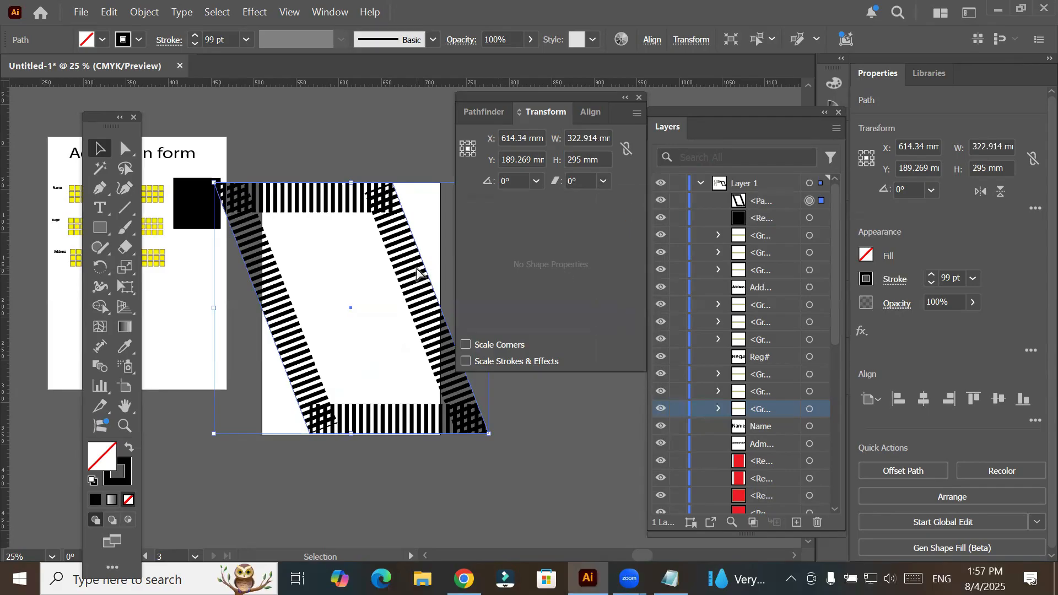
- Undo all the shears applied to the dashed frame, back to the upright rectangle
{"action": "key", "text": "ctrl+z"}
{"action": "key", "text": "ctrl+z"}
{"action": "key", "text": "ctrl+z"}
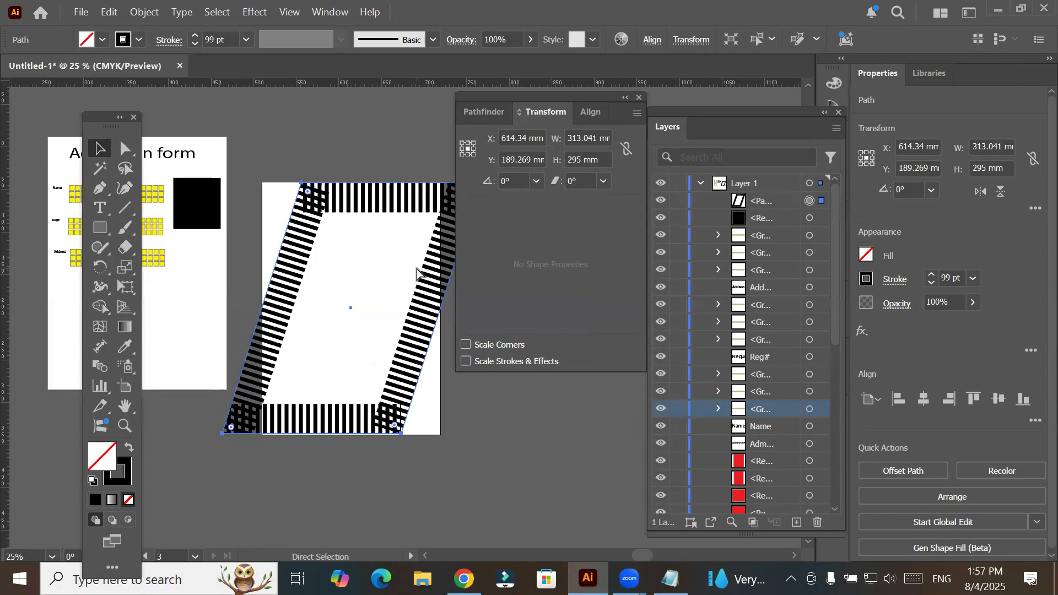
{"action": "key", "text": "ctrl+z"}
{"action": "key", "text": "ctrl+z"}
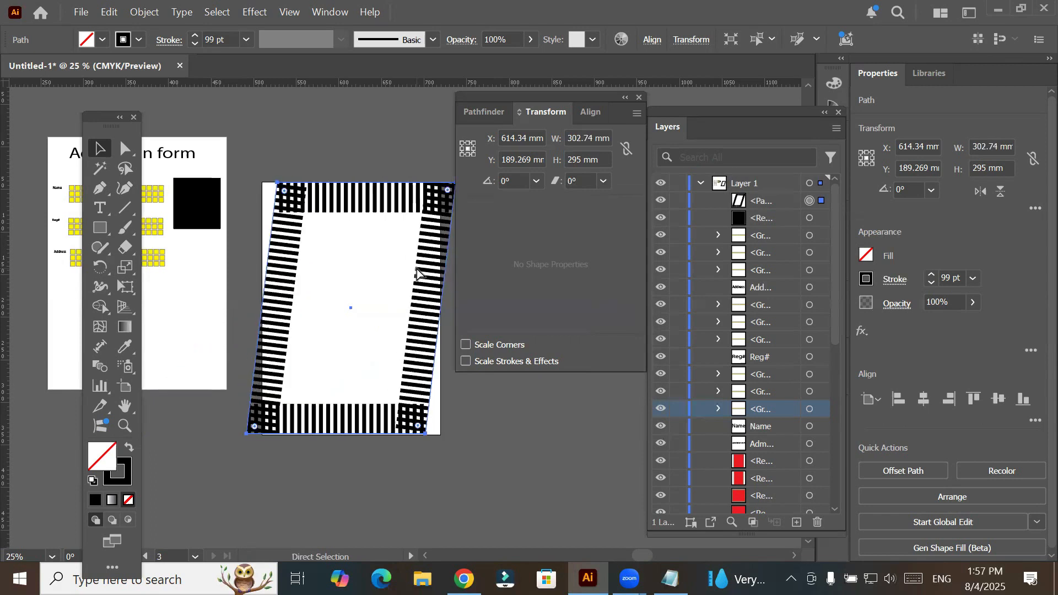
{"action": "key", "text": "ctrl+z"}
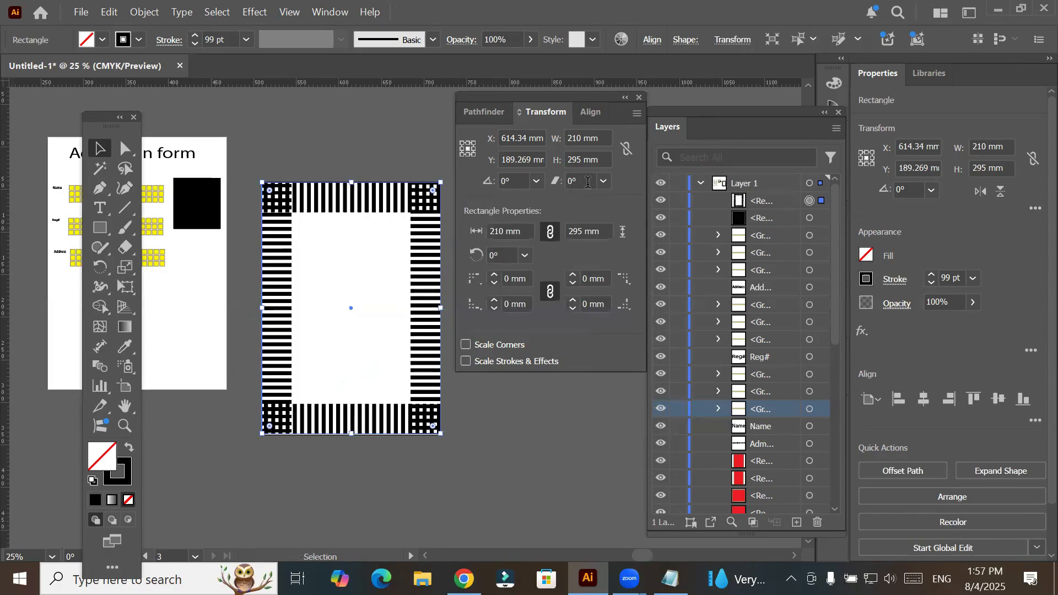
- Add the text "Sports" inside the dashed frame and enlarge it to about 108 by 25 mm, centered near the frame's upper edge
{"action": "left_click", "coordinate": [588, 183]}
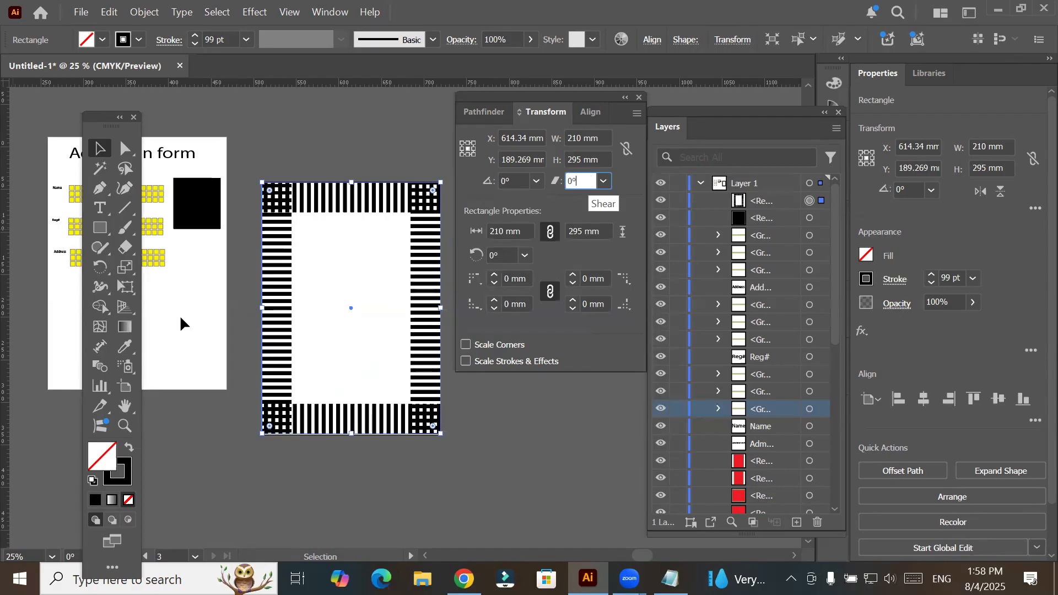
{"action": "key", "text": "t"}
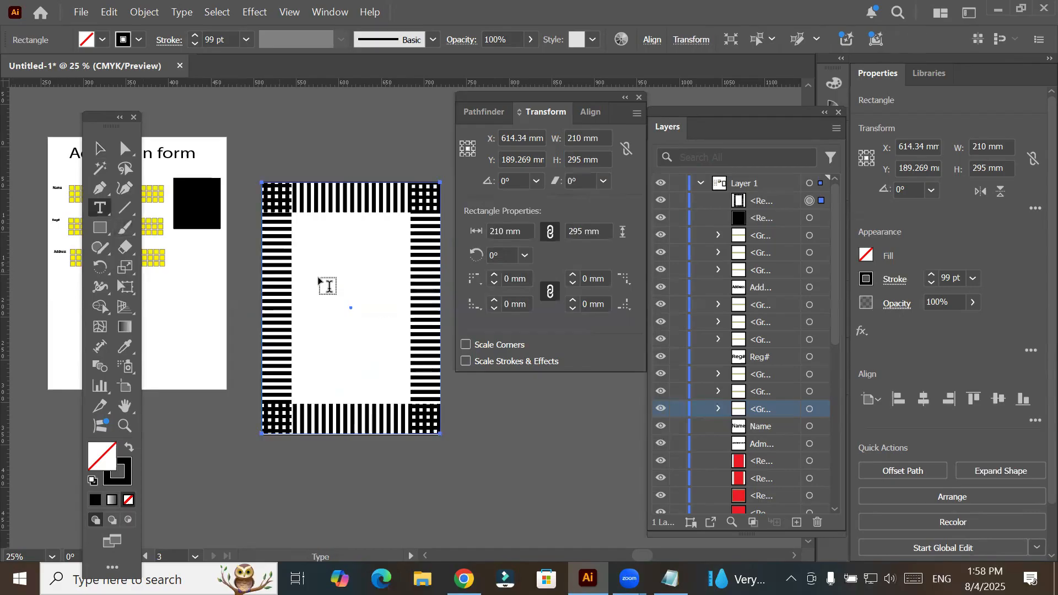
{"action": "left_click", "coordinate": [316, 261]}
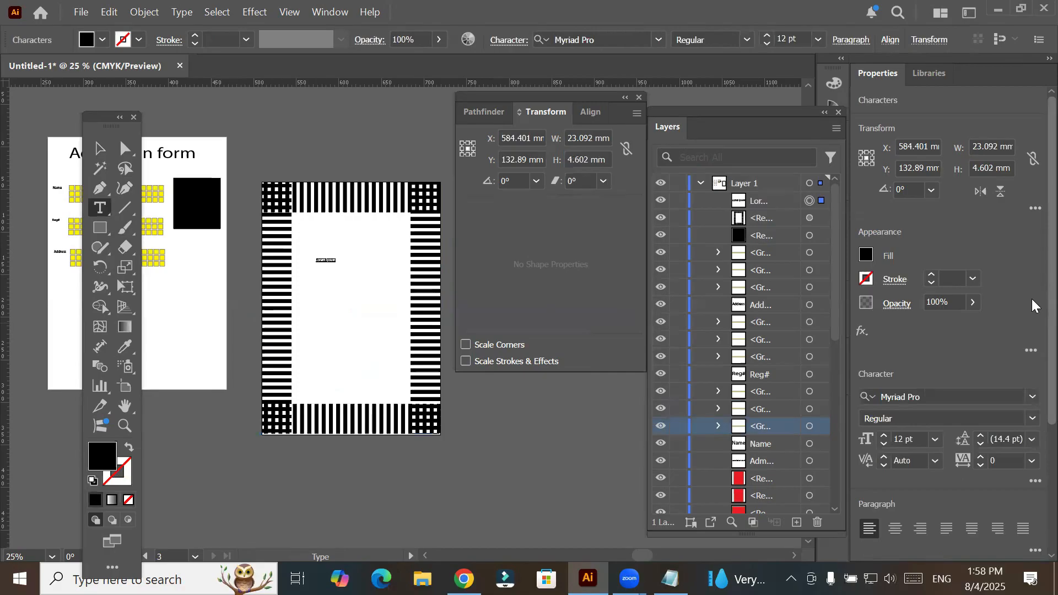
{"action": "type", "text": "Sports"}
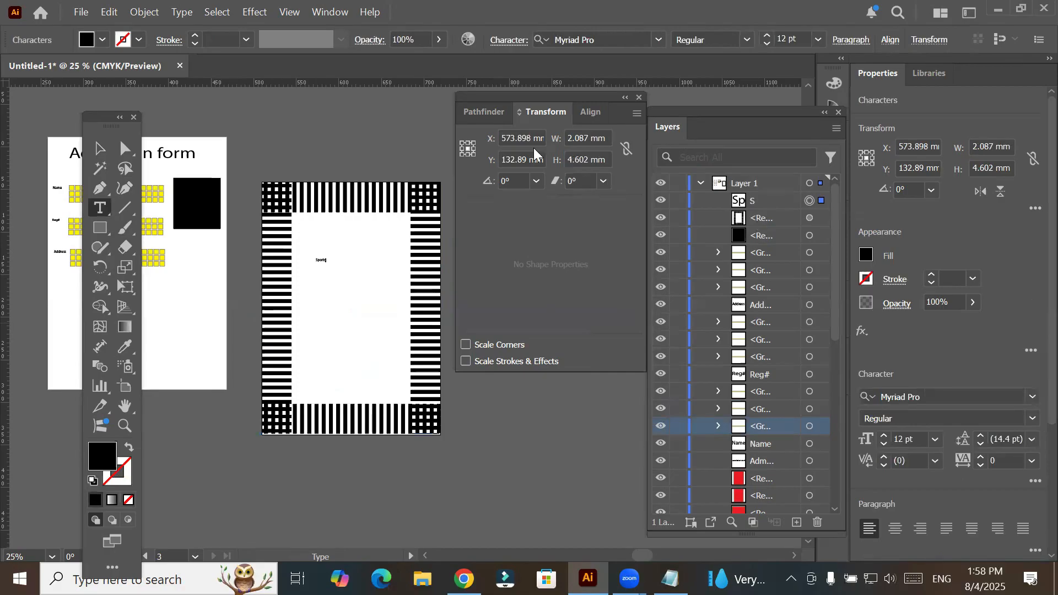
{"action": "key", "text": "Escape"}
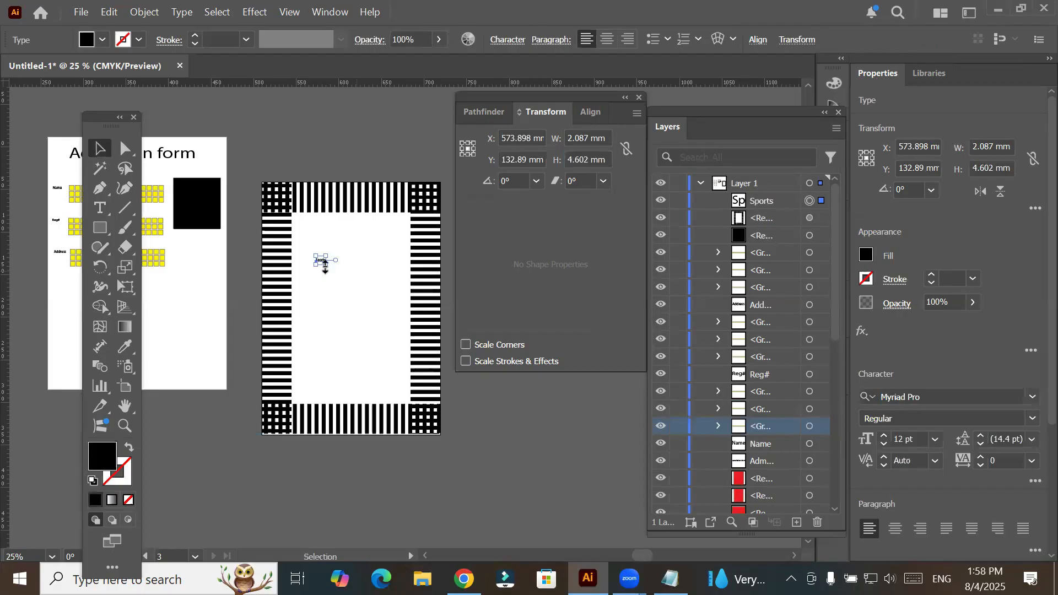
{"action": "left_click_drag", "start_coordinate": [408, 306], "coordinate": [439, 309]}
{"action": "left_click_drag", "start_coordinate": [385, 270], "coordinate": [381, 236]}
- Shear the "Sports" text about its center by 10° and again by 20°
{"action": "key", "text": "ctrl+plus"}
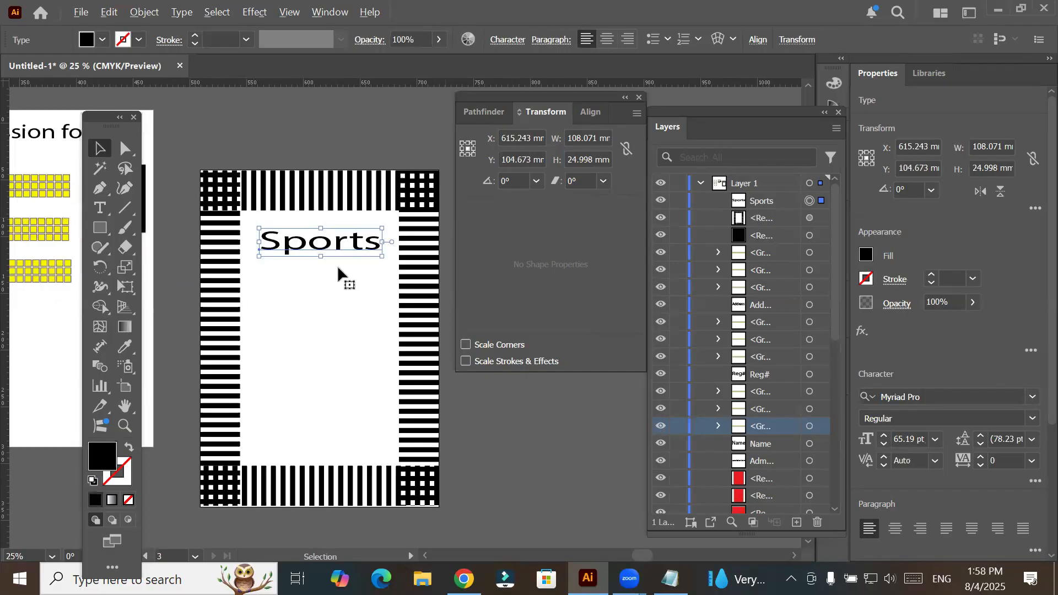
{"action": "key", "text": "ctrl+plus"}
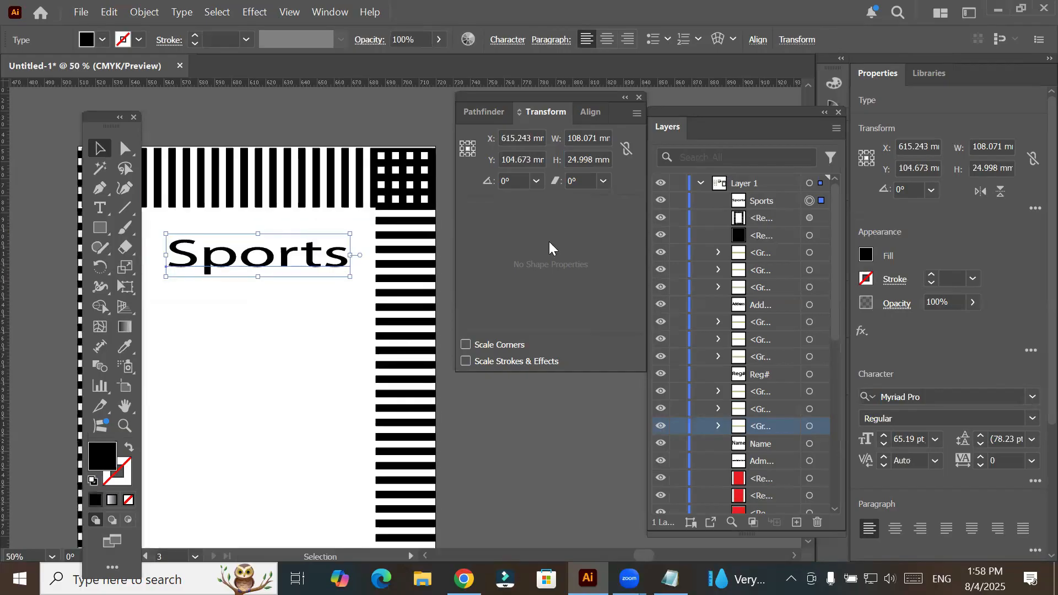
{"action": "left_click", "coordinate": [603, 182]}
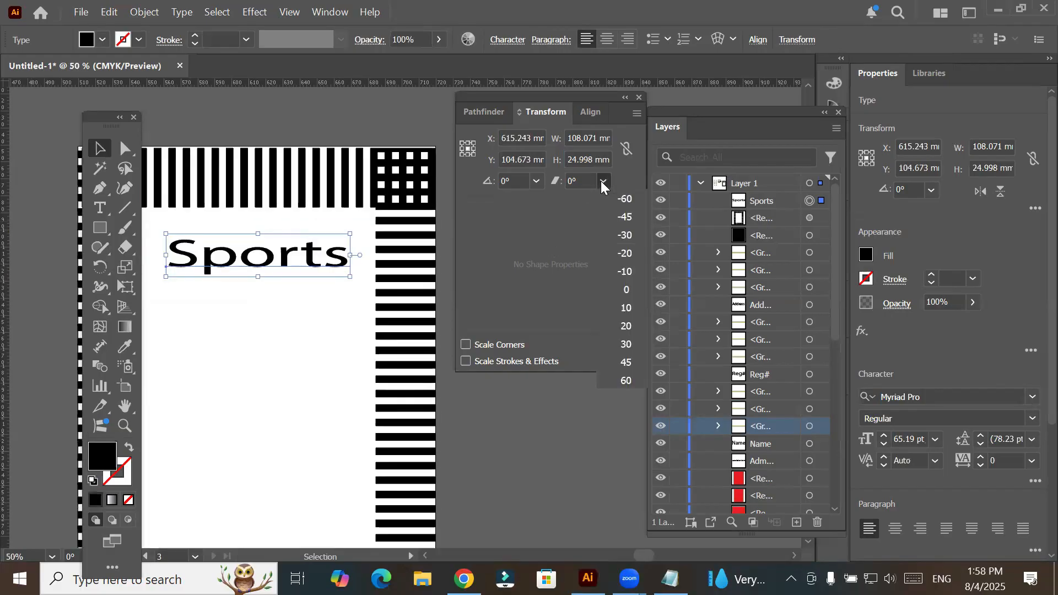
{"action": "left_click", "coordinate": [625, 309]}
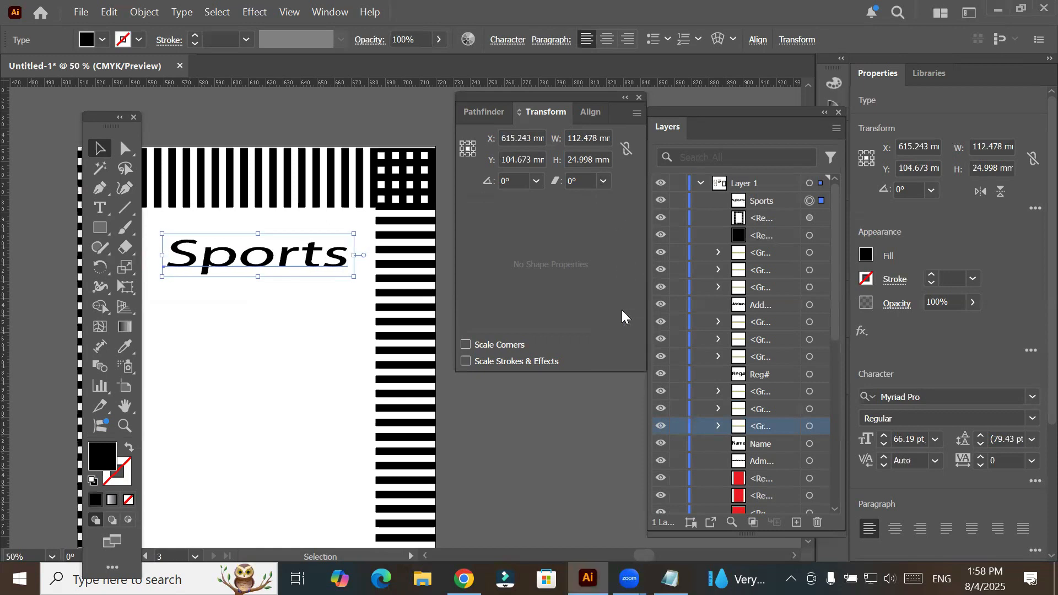
{"action": "left_click", "coordinate": [606, 184]}
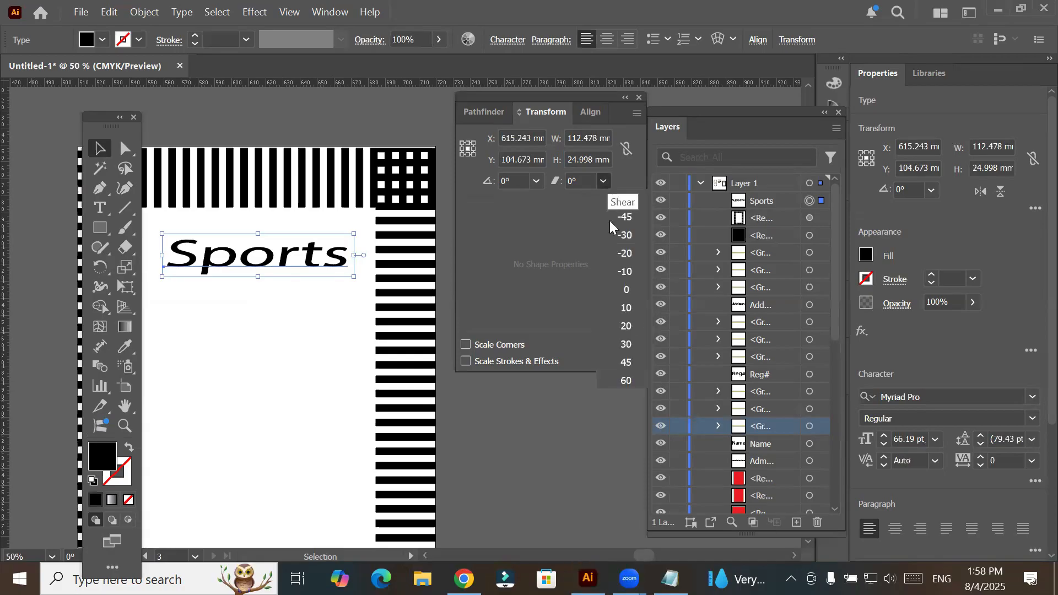
{"action": "left_click", "coordinate": [634, 327]}
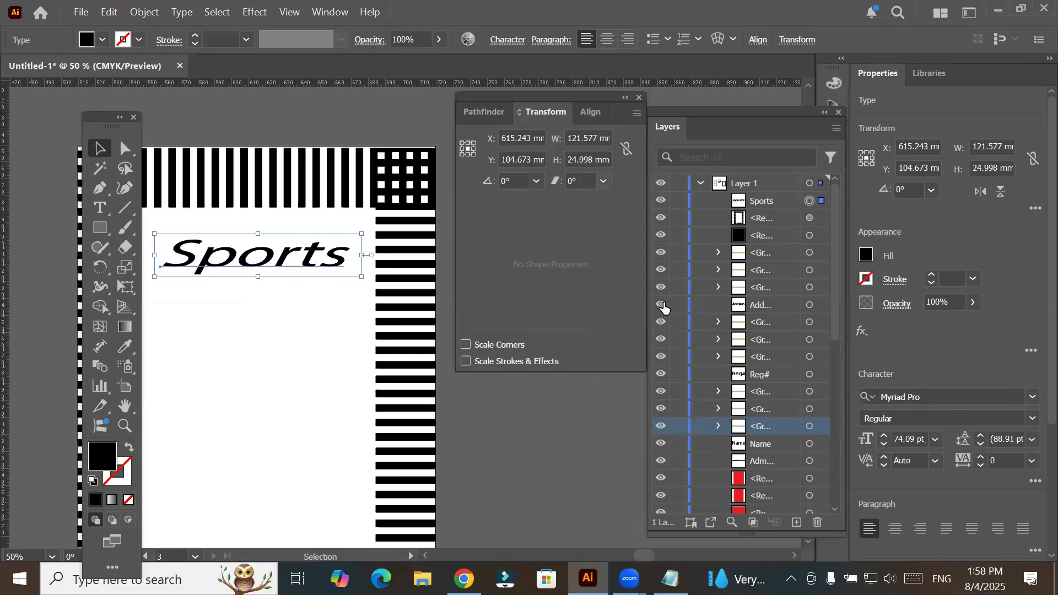
{"action": "left_click", "coordinate": [604, 181]}
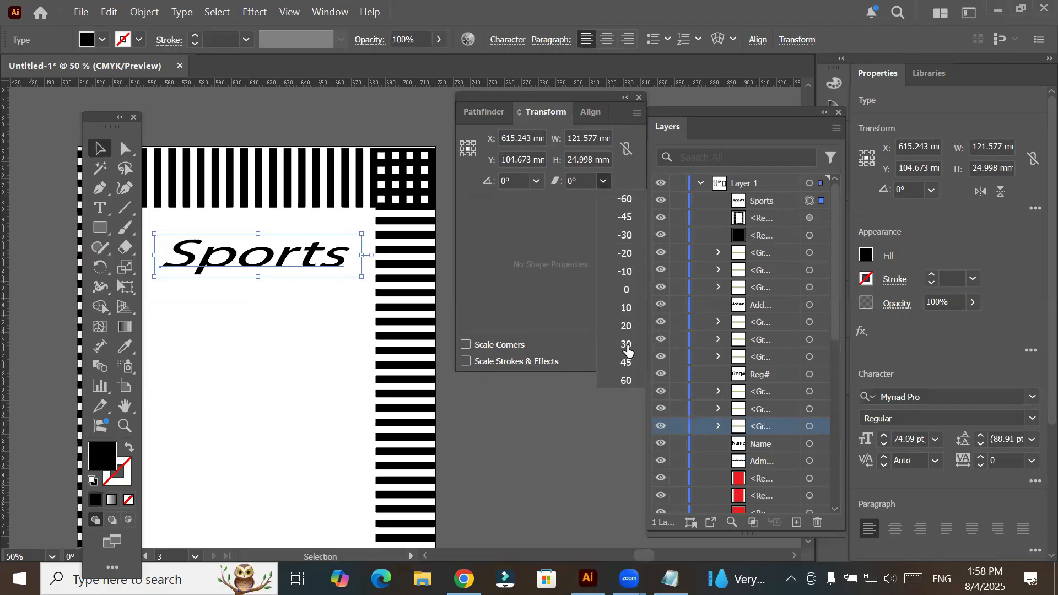
- Switch to the Notepad window with the notes on Align, Transform and Pathfinder
{"action": "key", "text": "alt+Tab"}
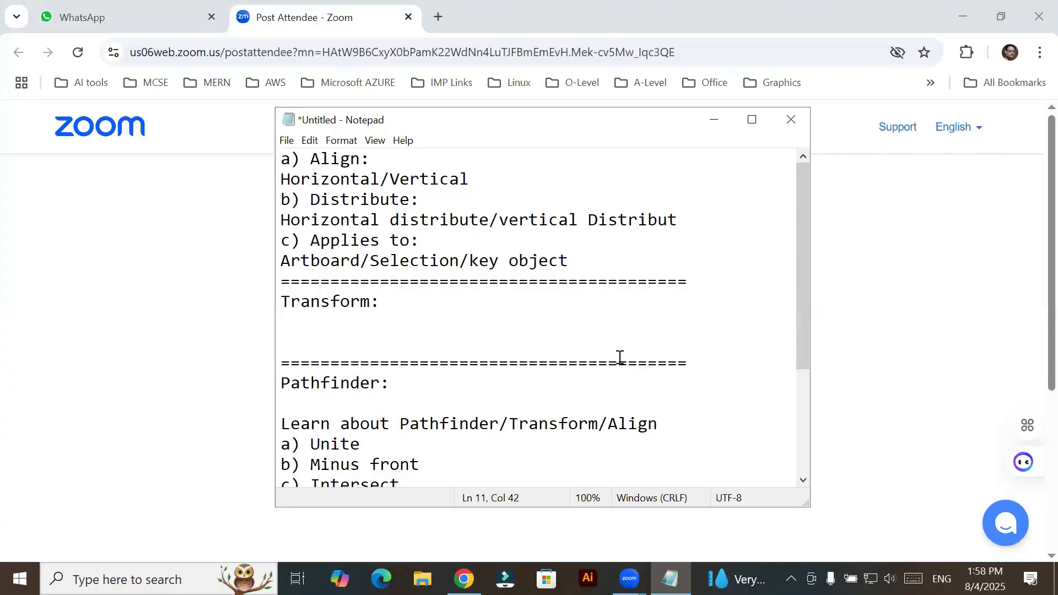
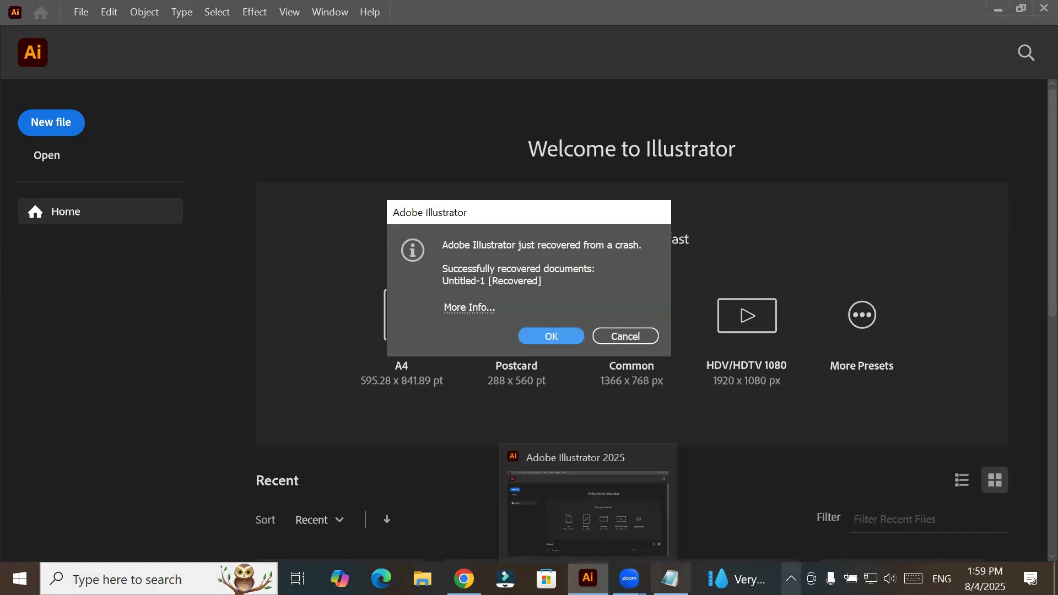
- Accept the recovered Untitled-1 document and bring up the Transform settings for the dashed frame on the third artboard
{"action": "left_click", "coordinate": [564, 335]}
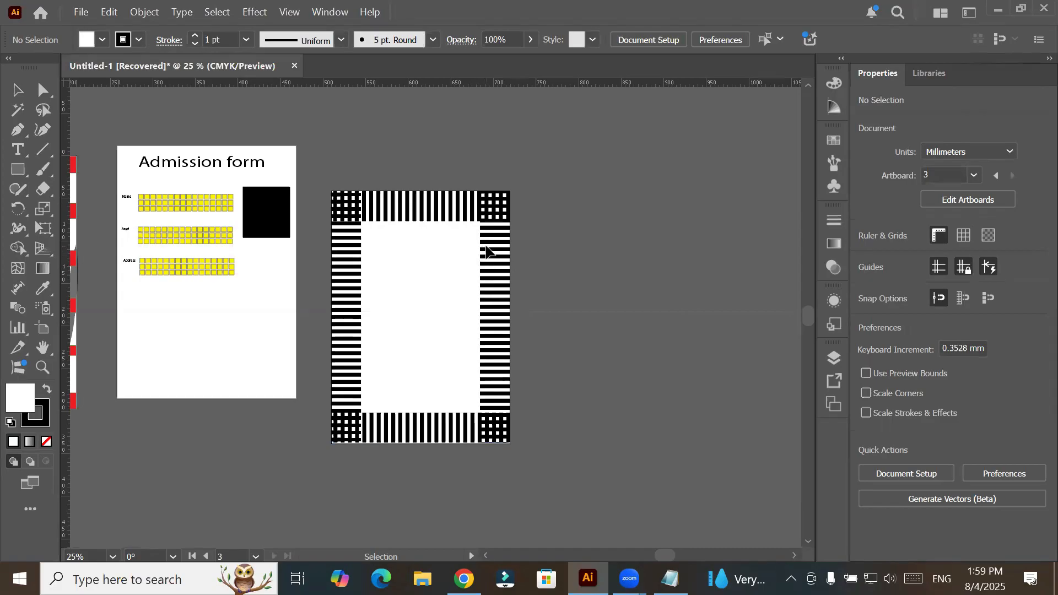
{"action": "left_click", "coordinate": [357, 215]}
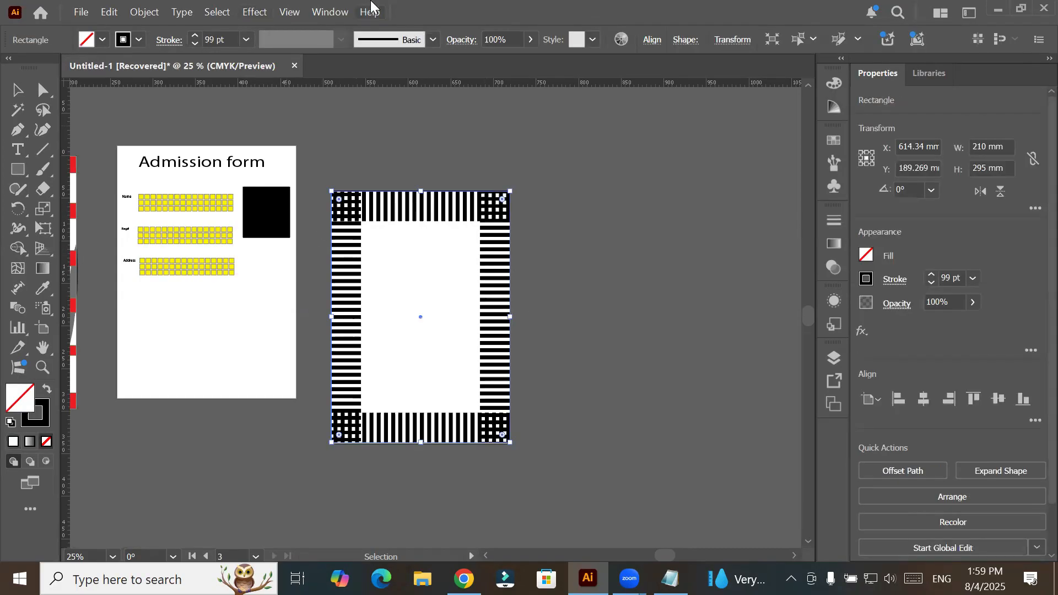
{"action": "left_click", "coordinate": [314, 14]}
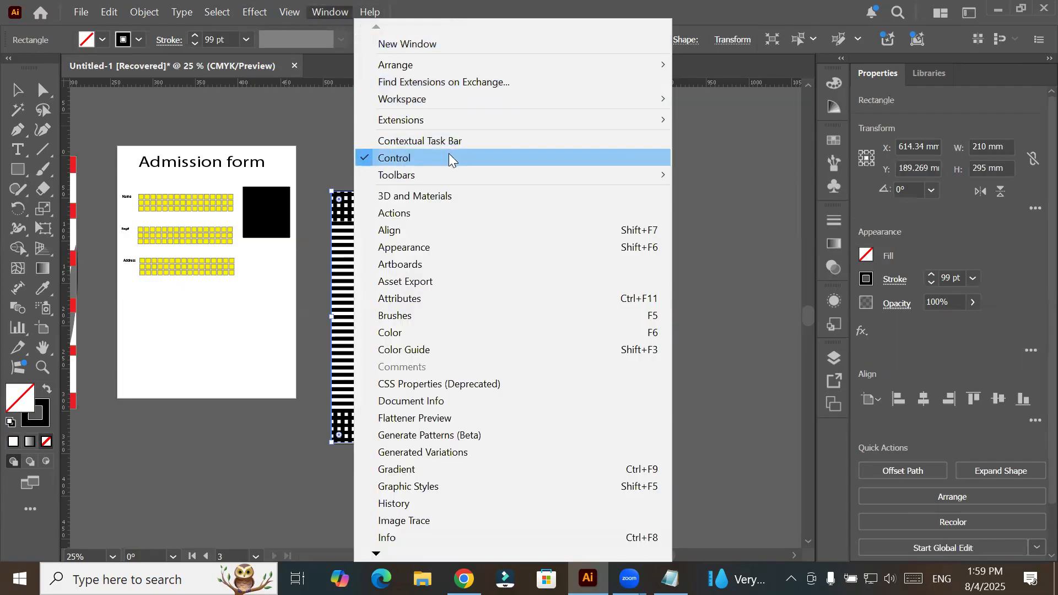
{"action": "left_click", "coordinate": [471, 232]}
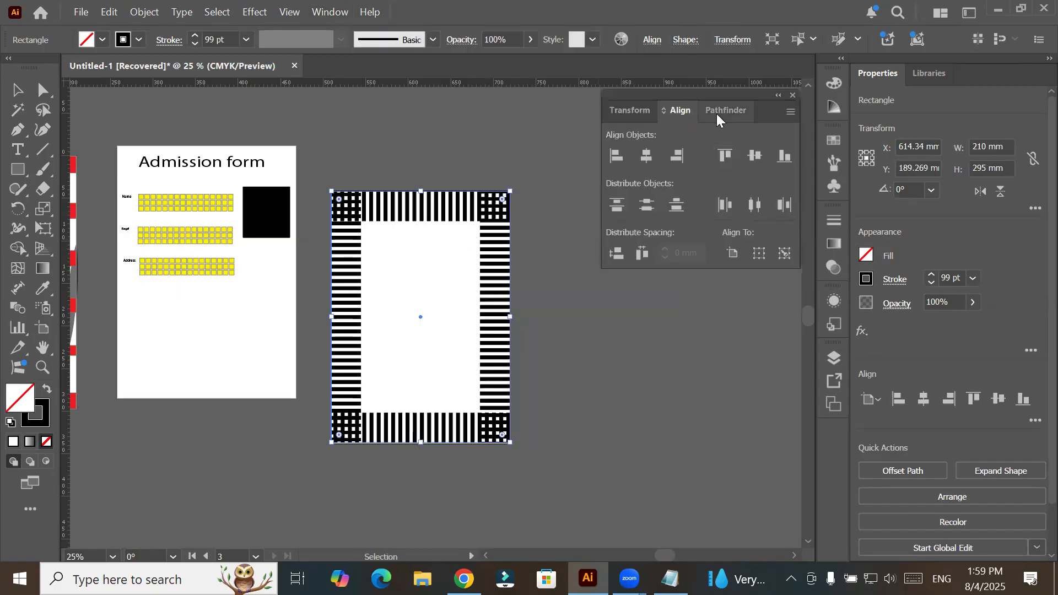
{"action": "left_click", "coordinate": [632, 116]}
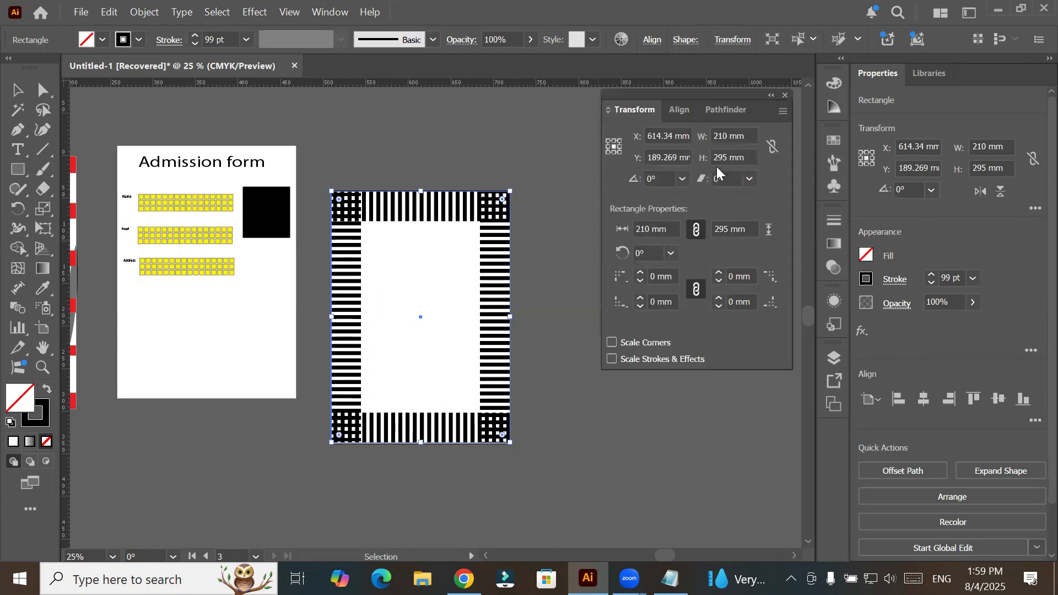
- Try the top-right, top-left and top-center reference points for the dashed frame, then restore the center reference point
{"action": "left_click", "coordinate": [736, 136]}
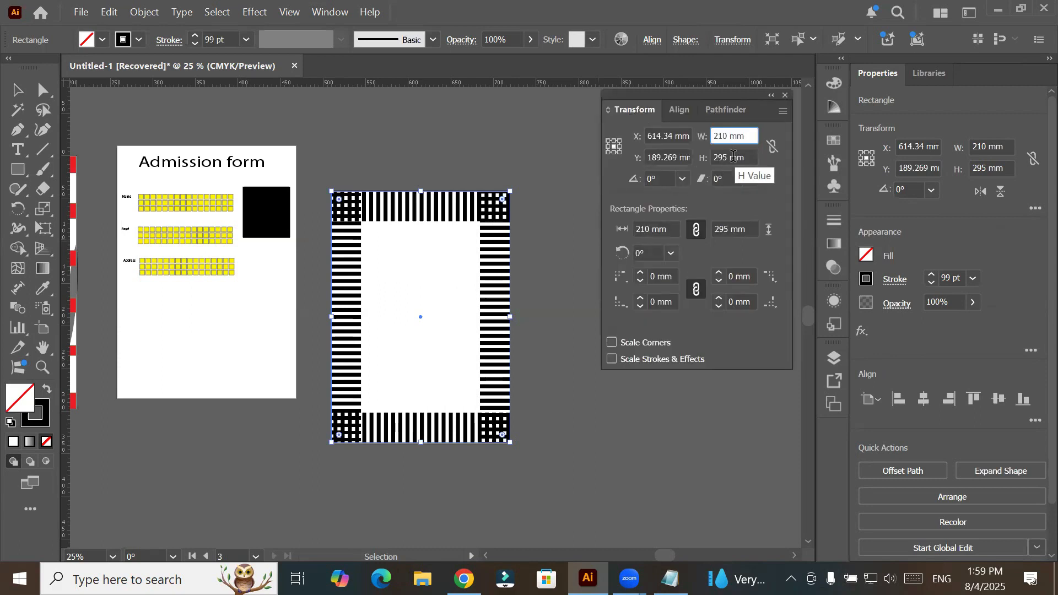
{"action": "left_click", "coordinate": [734, 158]}
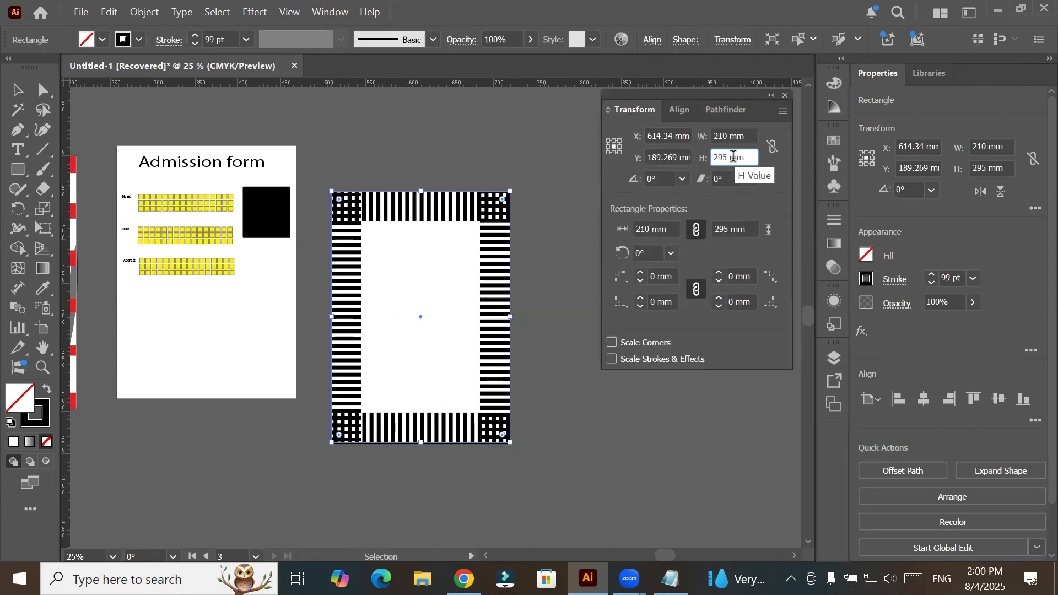
{"action": "left_click", "coordinate": [620, 153]}
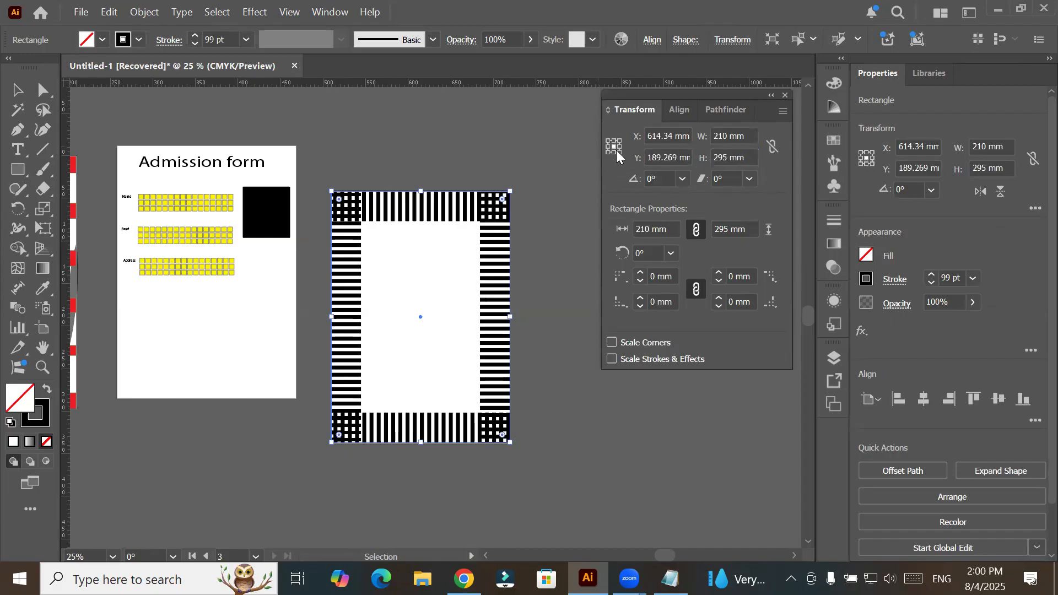
{"action": "left_click", "coordinate": [618, 142]}
{"action": "left_click", "coordinate": [608, 142]}
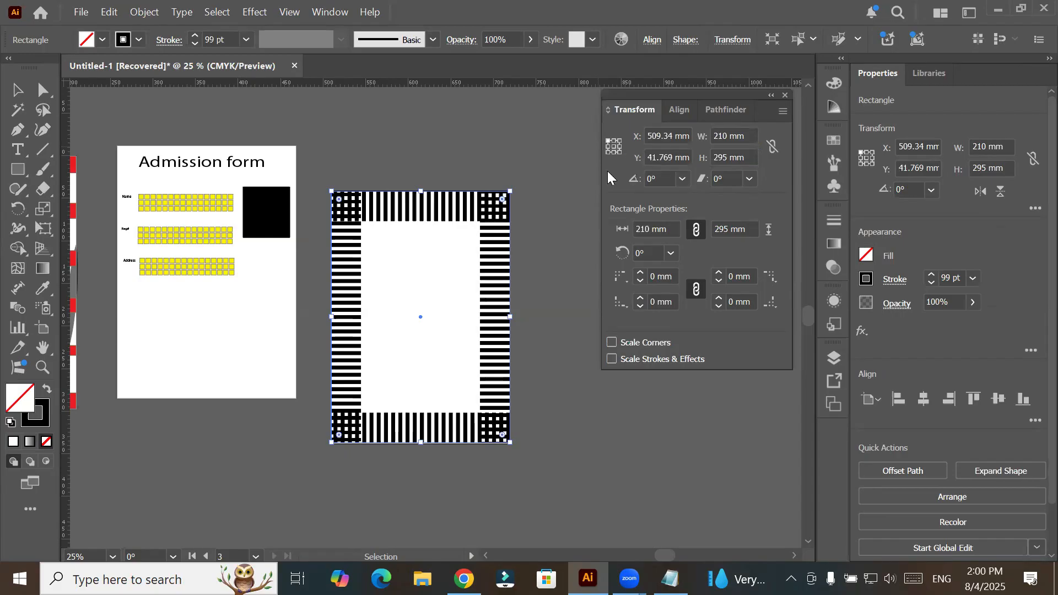
{"action": "left_click", "coordinate": [614, 142]}
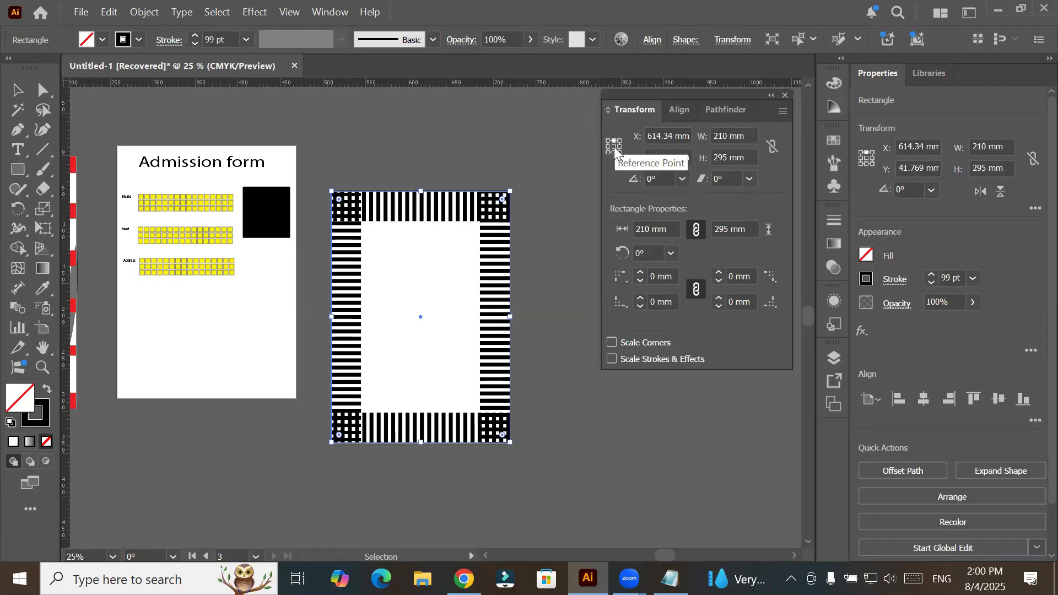
{"action": "left_click", "coordinate": [616, 148]}
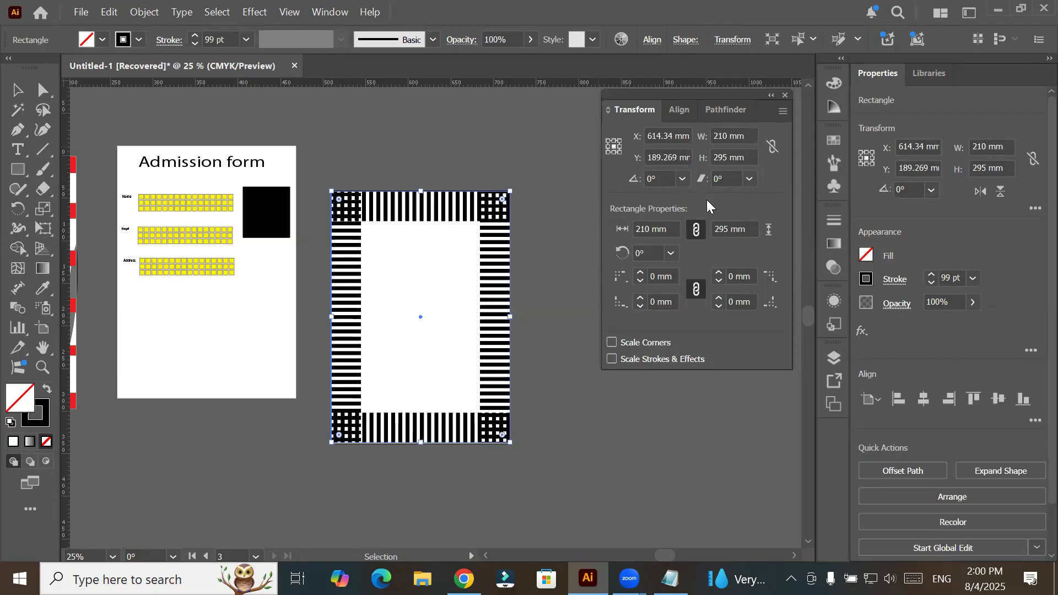
- Try rotation angles of 30°, 120° and 240° on the dashed frame, then reset the angle to 0°
{"action": "left_click", "coordinate": [684, 180]}
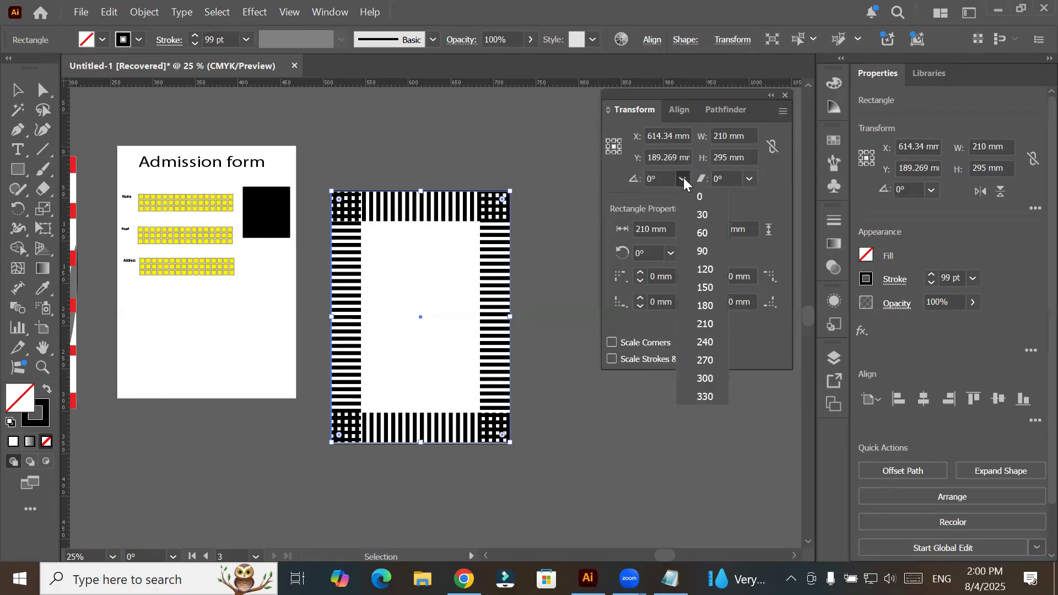
{"action": "left_click", "coordinate": [696, 215]}
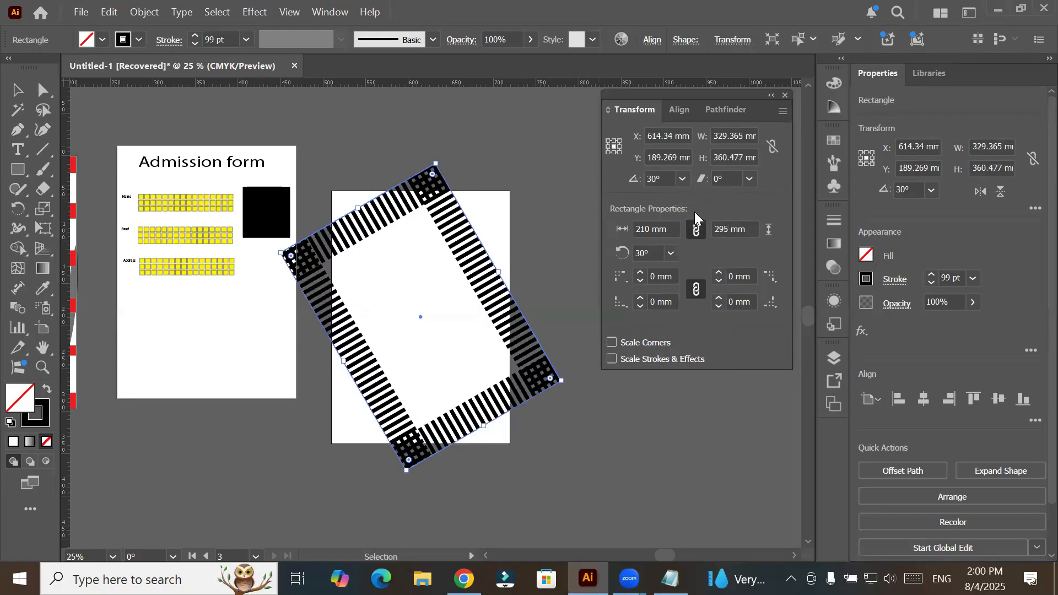
{"action": "left_click", "coordinate": [684, 180]}
{"action": "left_click", "coordinate": [713, 274]}
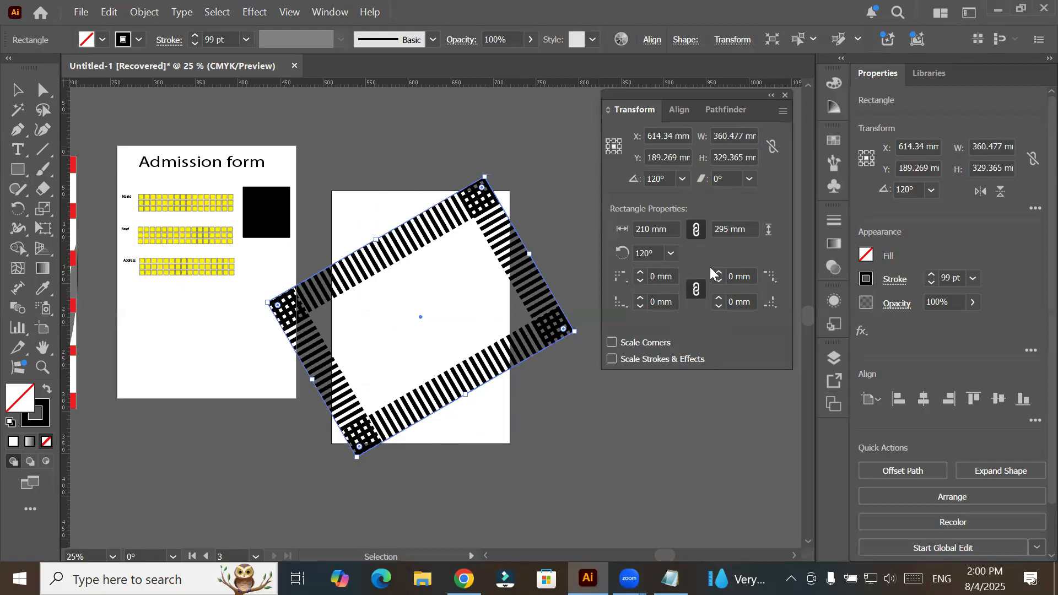
{"action": "left_click", "coordinate": [684, 180]}
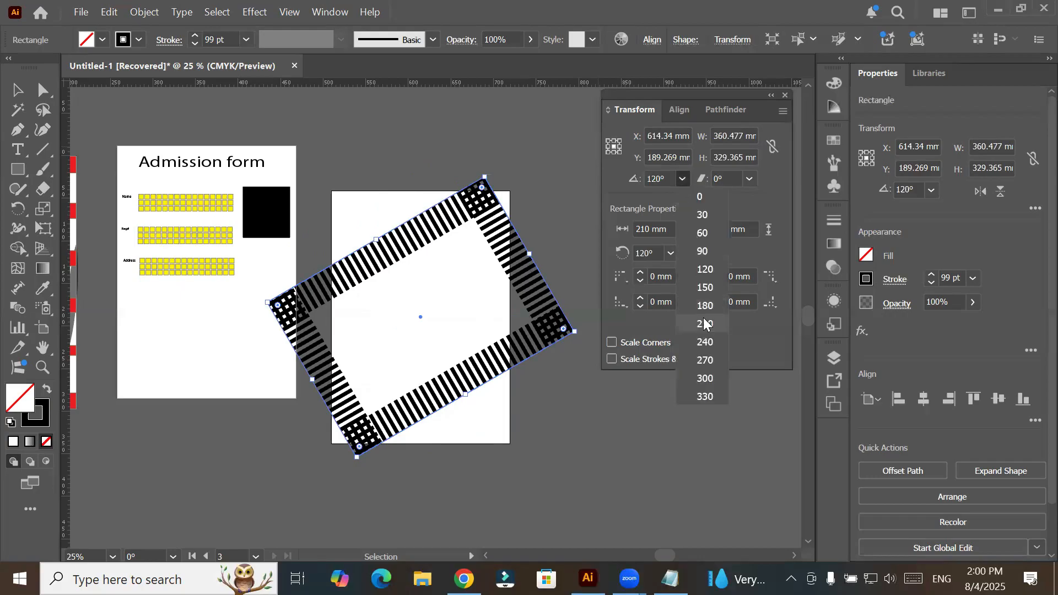
{"action": "left_click", "coordinate": [705, 343]}
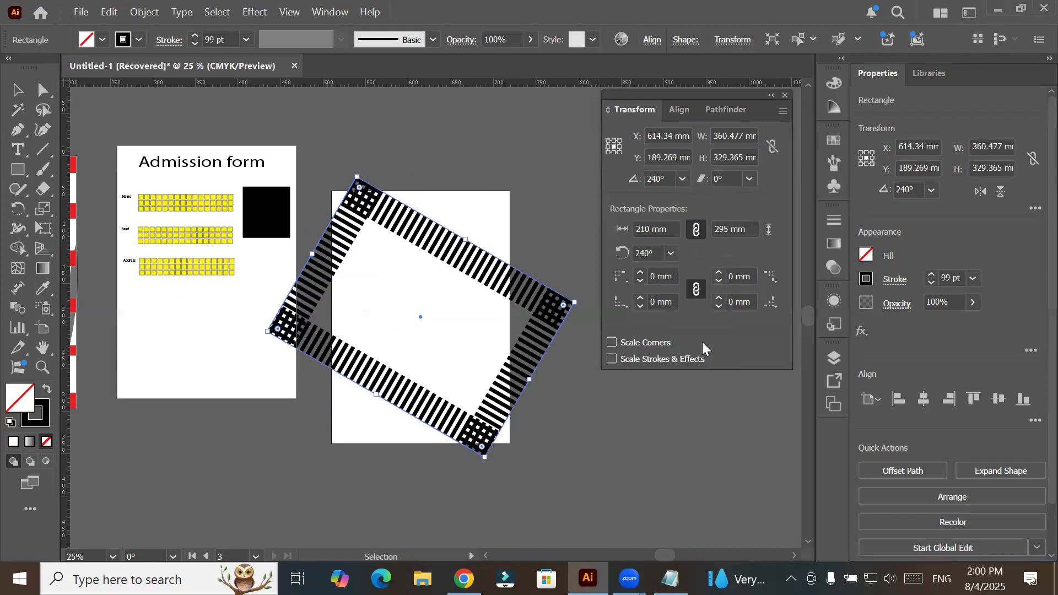
{"action": "left_click", "coordinate": [684, 180]}
{"action": "left_click", "coordinate": [696, 205]}
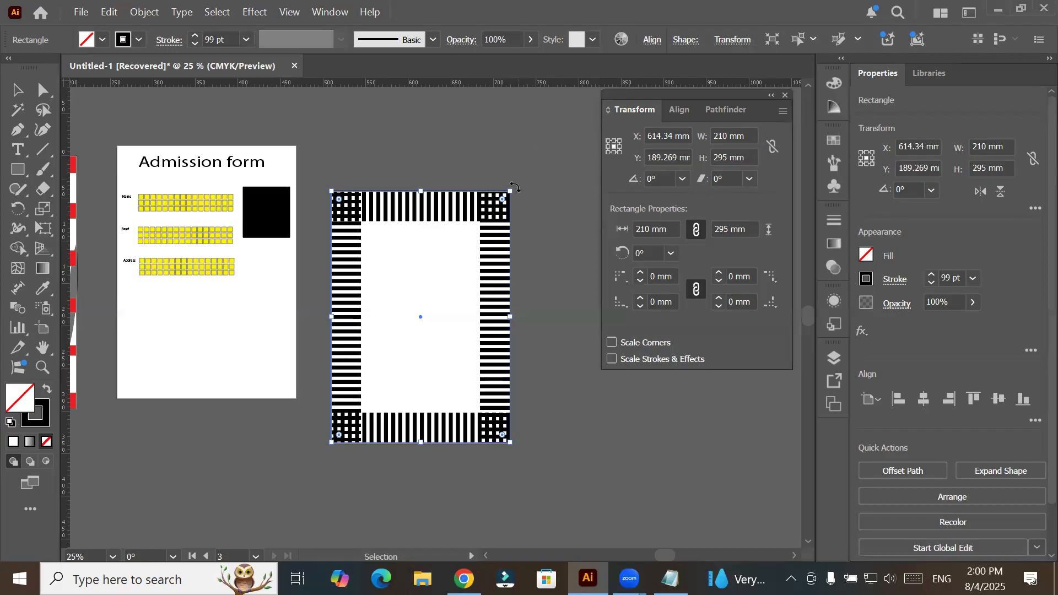
- Rotate the dashed frame freehand to about 337°, then reset its rotation angle to 0°
{"action": "left_click_drag", "start_coordinate": [514, 188], "coordinate": [576, 278]}
{"action": "left_click_drag", "start_coordinate": [582, 191], "coordinate": [640, 183]}
{"action": "left_click", "coordinate": [683, 178]}
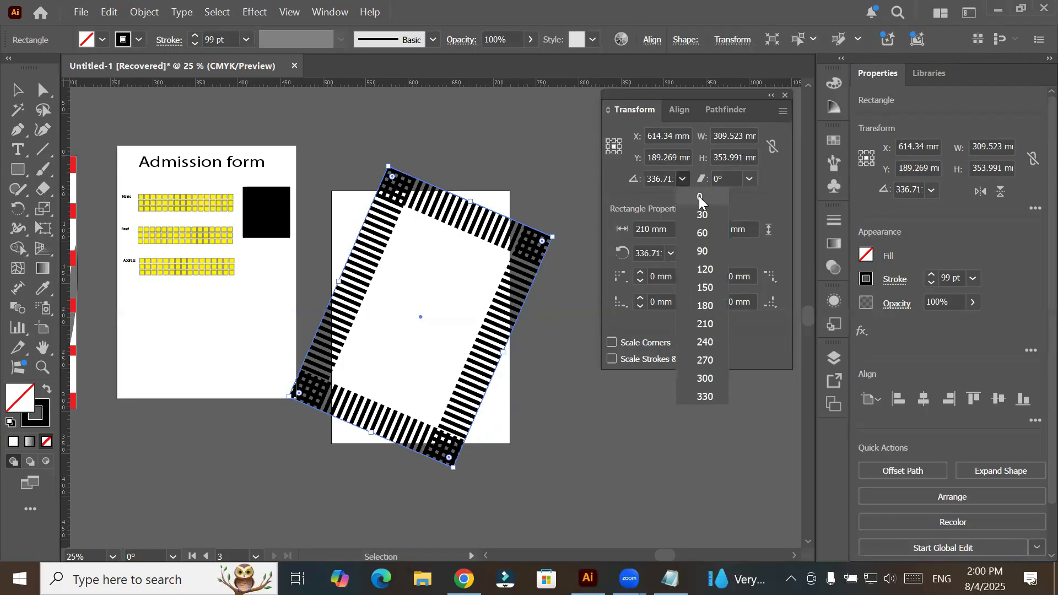
{"action": "left_click", "coordinate": [700, 198]}
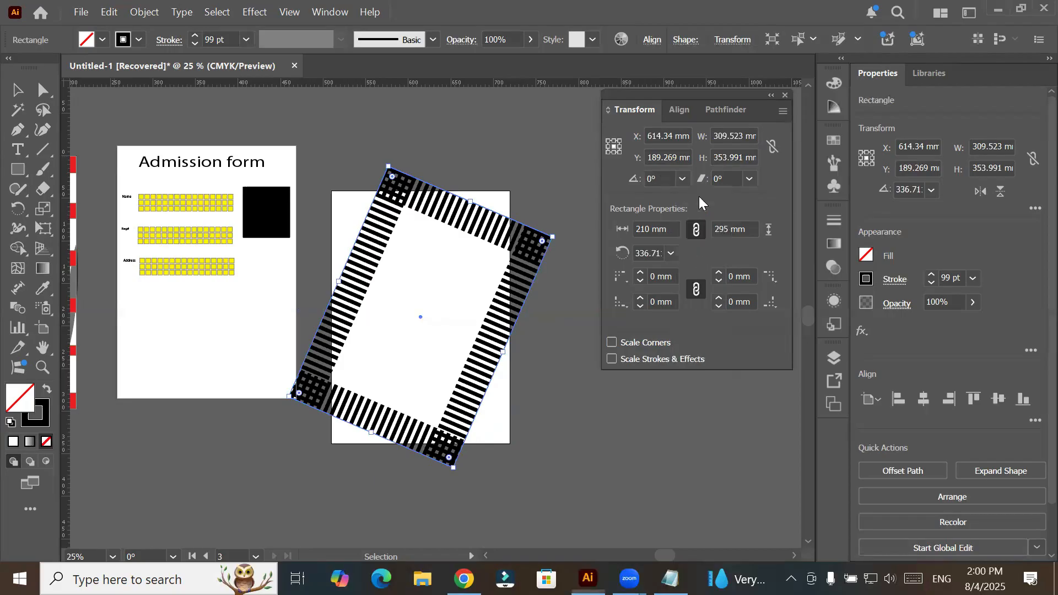
- Shear the dashed frame by 10° and narrow it from both sides to about 209 mm wide, fitting the artboard
{"action": "left_click", "coordinate": [750, 180]}
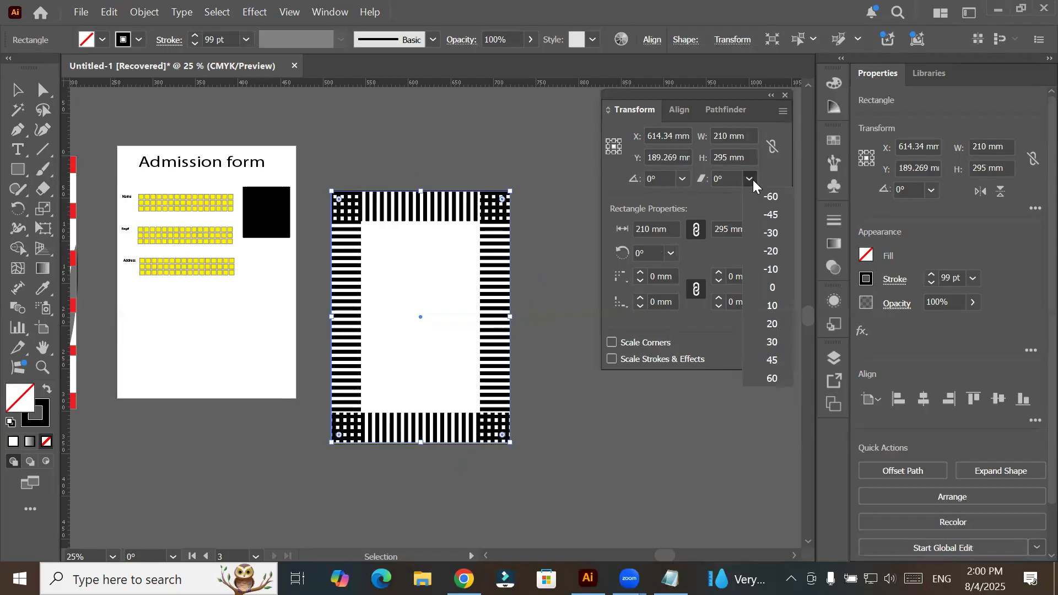
{"action": "left_click", "coordinate": [773, 307]}
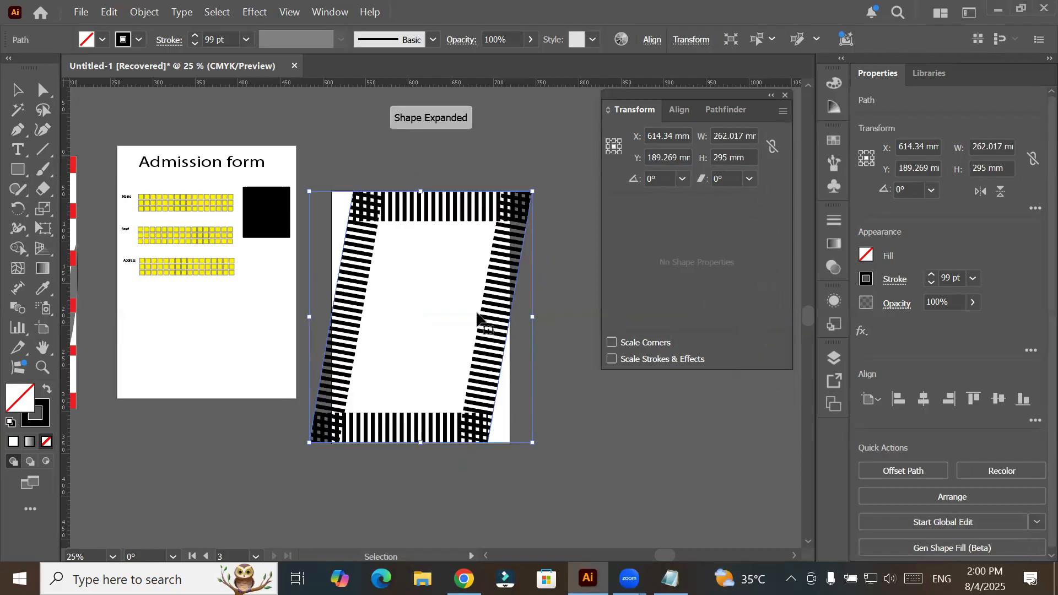
{"action": "left_click_drag", "start_coordinate": [309, 317], "coordinate": [336, 321]}
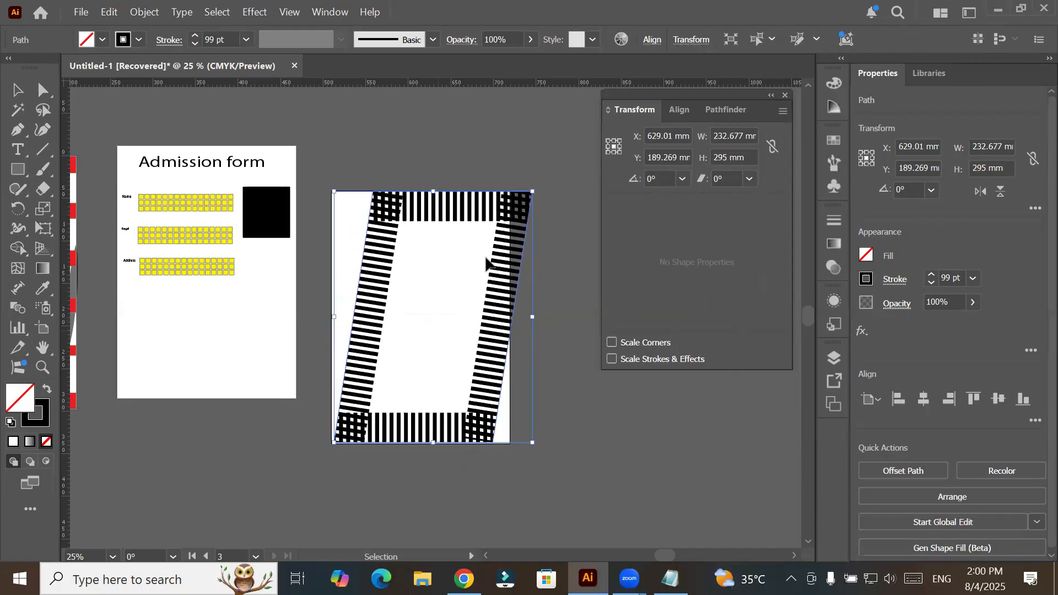
{"action": "left_click_drag", "start_coordinate": [534, 322], "coordinate": [517, 323]}
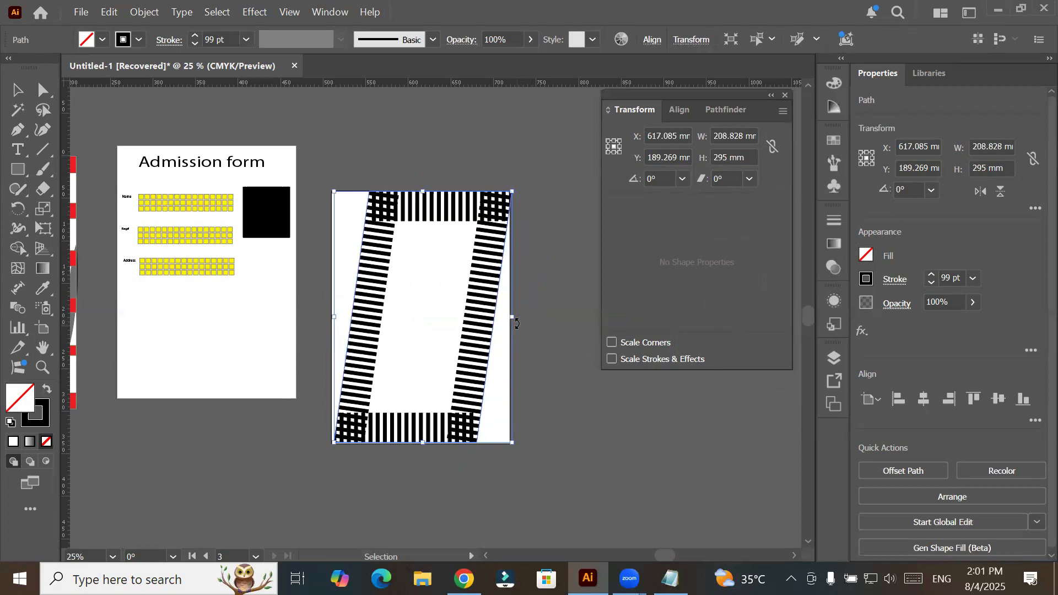
- Lower the sheared frame's opacity to 32% and place a copy about 130 mm to its right
{"action": "left_click", "coordinate": [531, 39]}
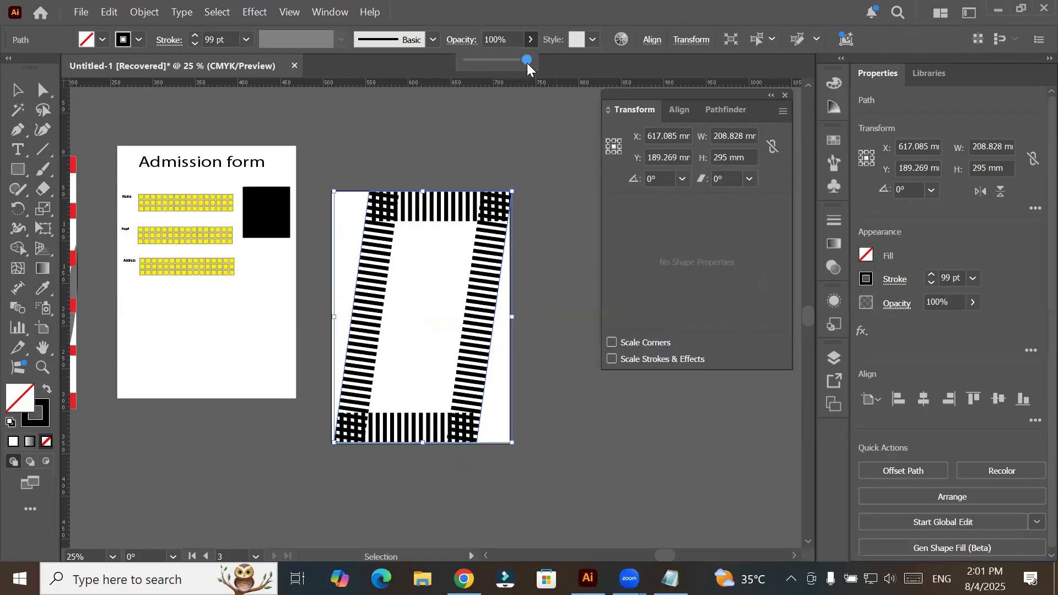
{"action": "left_click_drag", "start_coordinate": [525, 64], "coordinate": [488, 62]}
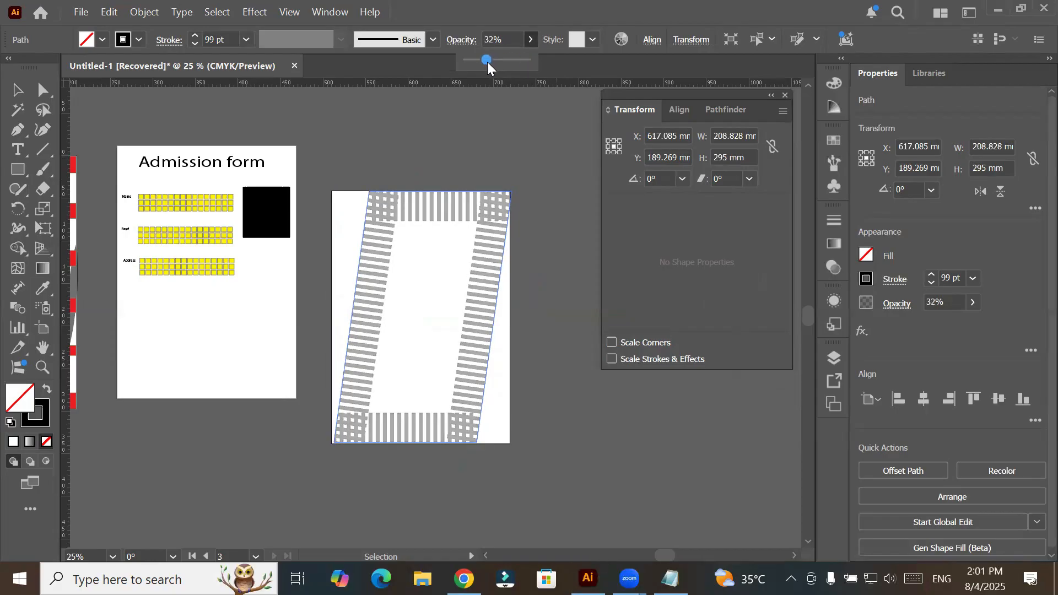
{"action": "left_click", "coordinate": [9, 91]}
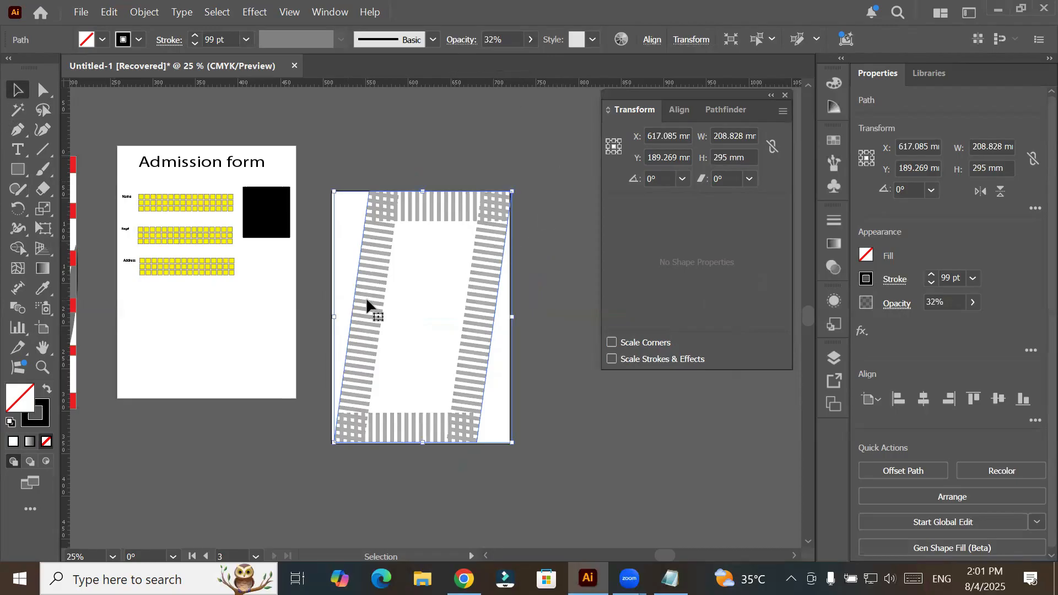
{"action": "left_click_drag", "start_coordinate": [368, 303], "coordinate": [478, 307]}
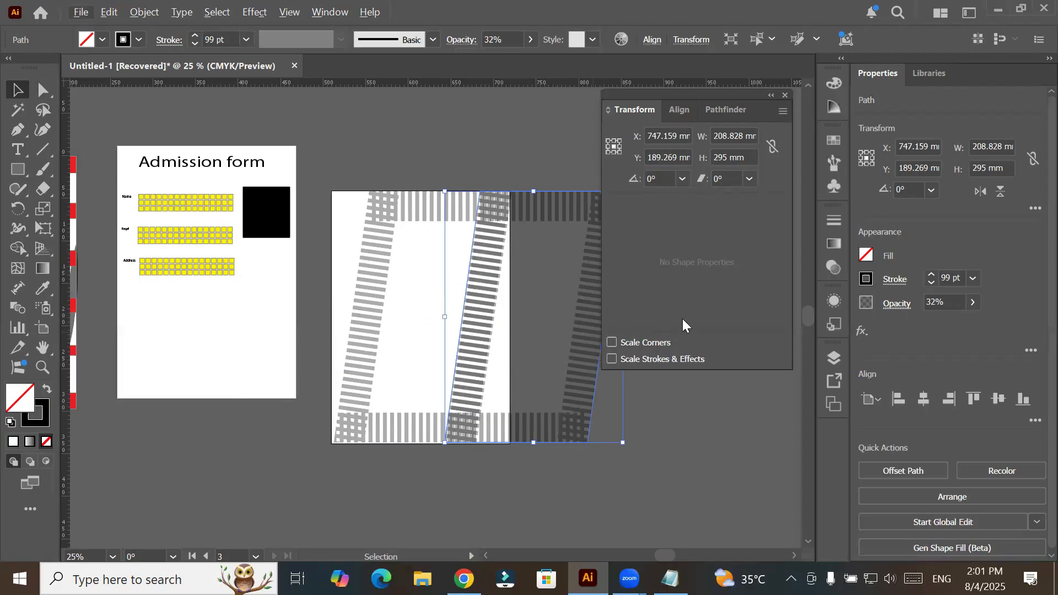
- Flip the copied frame horizontally over the original by stretching it past its left edge, and widen it to about 212 mm
{"action": "left_click", "coordinate": [772, 96]}
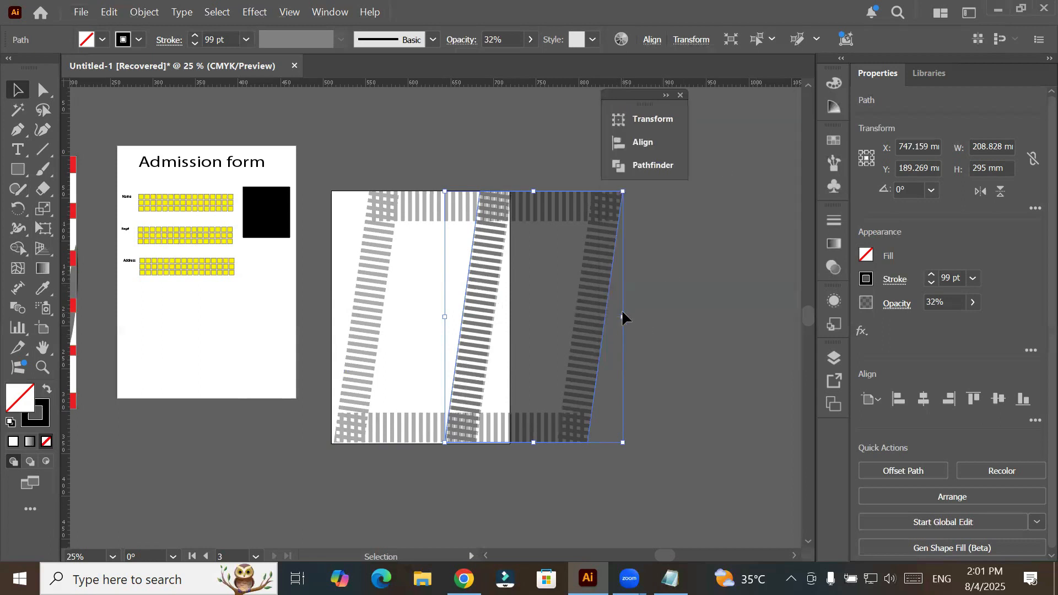
{"action": "left_click_drag", "start_coordinate": [624, 321], "coordinate": [330, 325]}
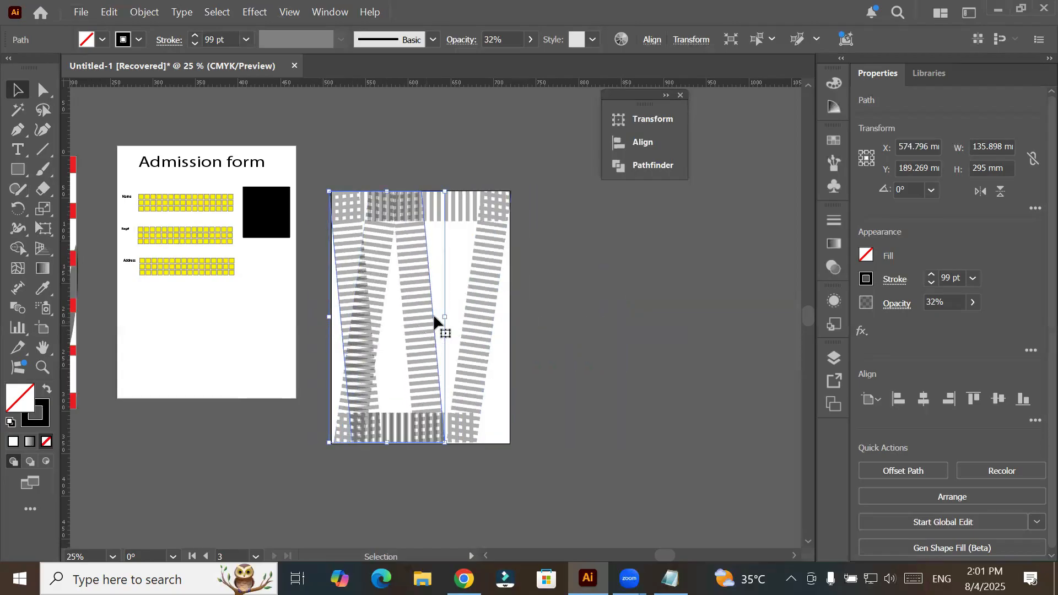
{"action": "left_click_drag", "start_coordinate": [445, 319], "coordinate": [511, 320]}
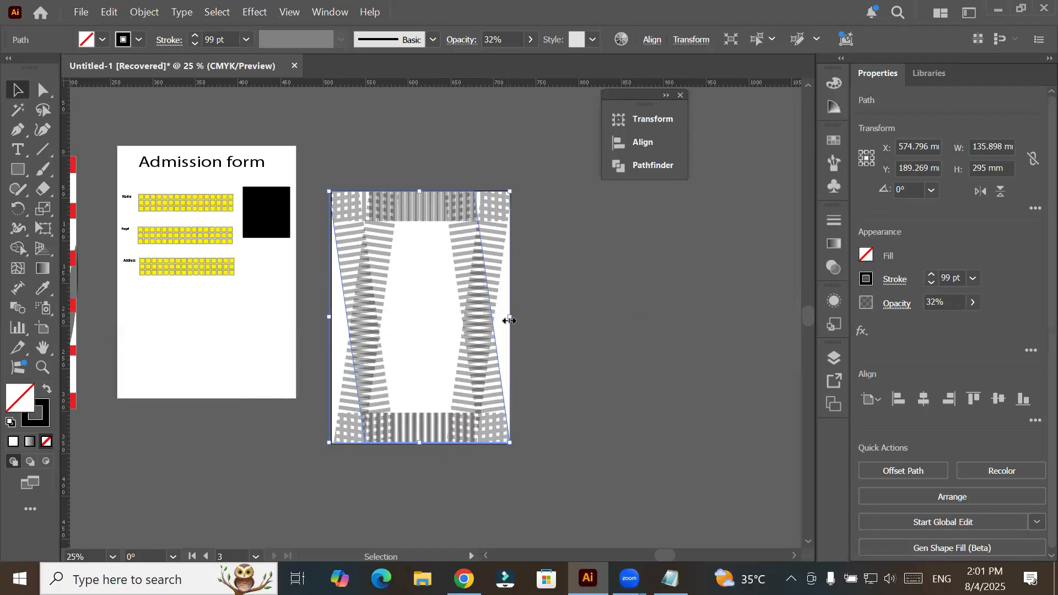
{"action": "left_click", "coordinate": [588, 347]}
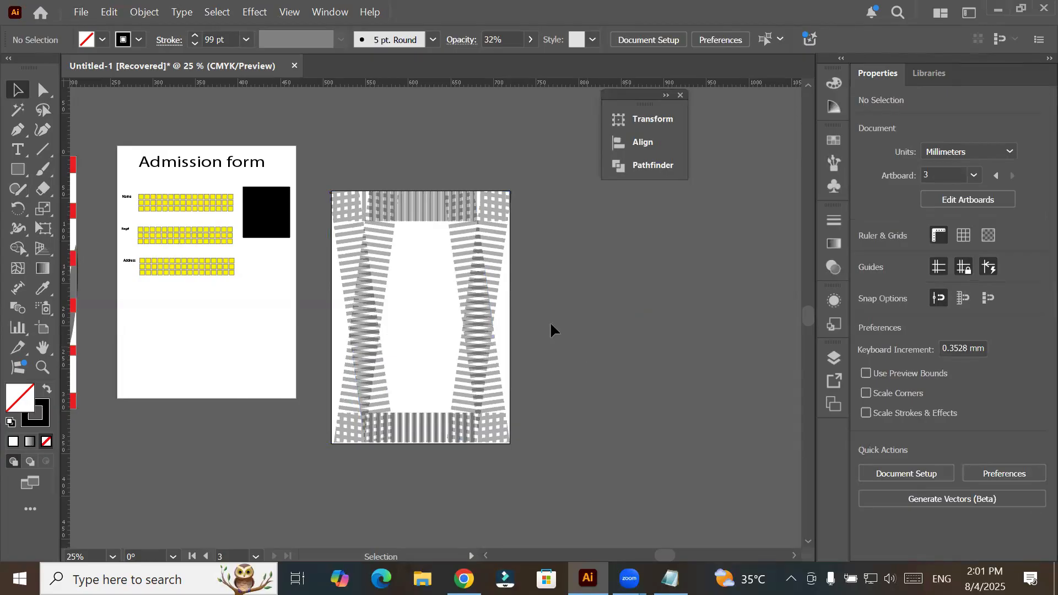
- Try to start a vertical text object with the Vertical Type tool in the empty centre of the dashed frame
{"action": "left_click", "coordinate": [17, 150]}
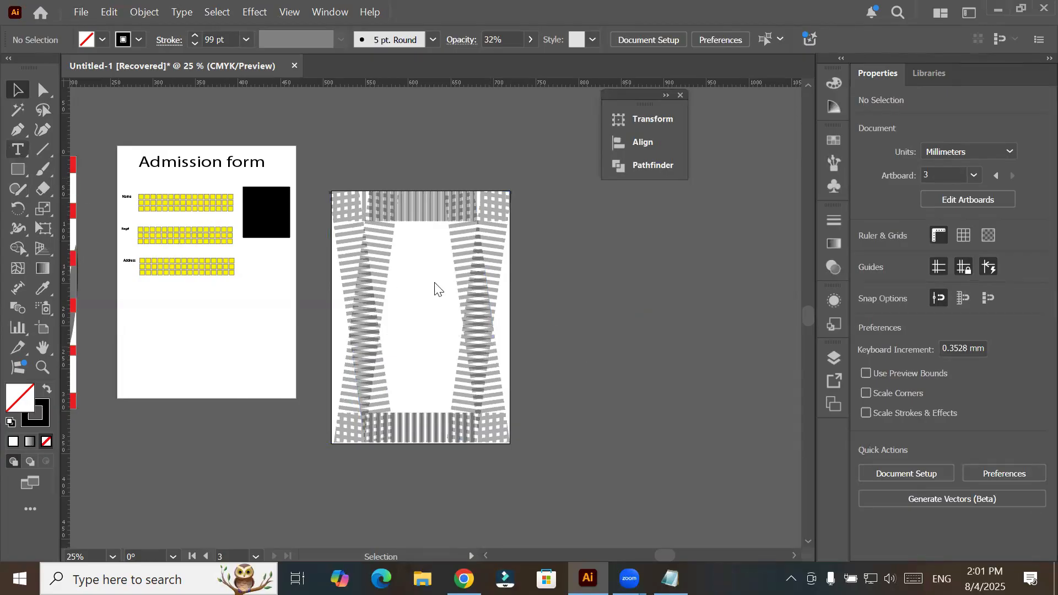
{"action": "left_click", "coordinate": [15, 150]}
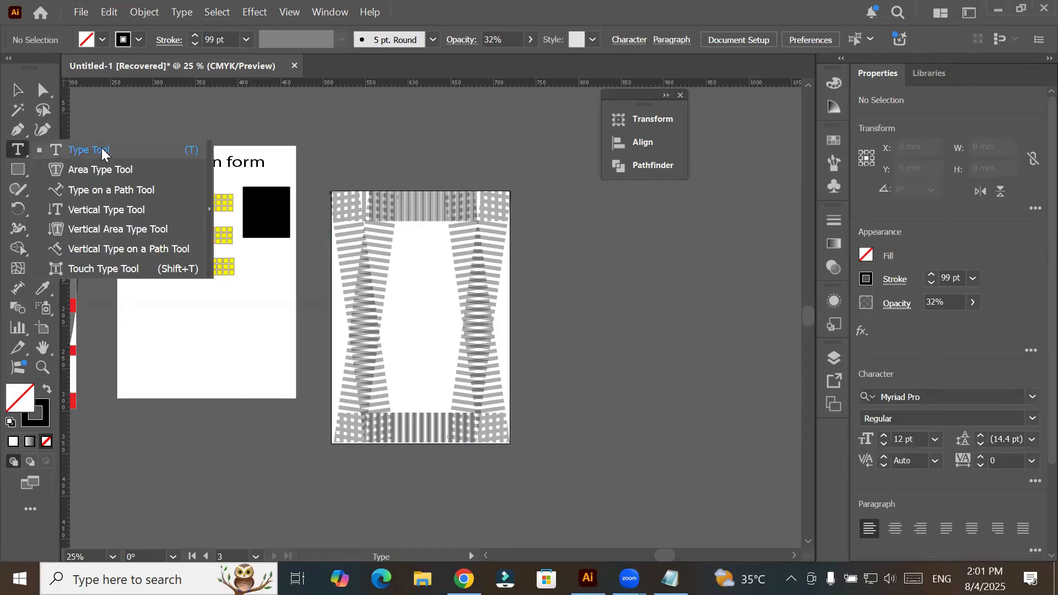
{"action": "left_click", "coordinate": [106, 214]}
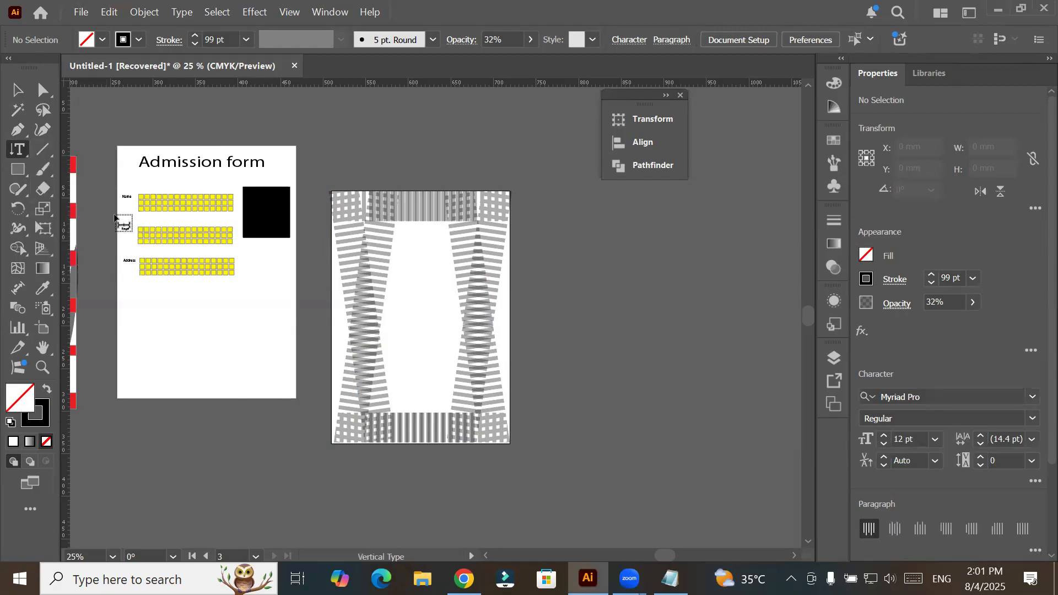
{"action": "left_click", "coordinate": [420, 311]}
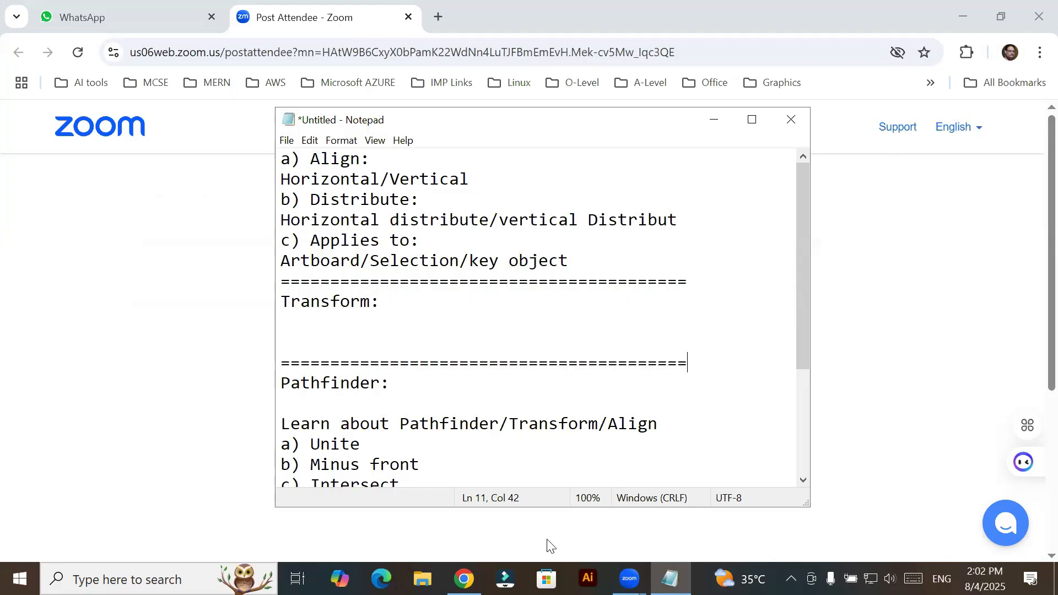
- Switch to Illustrator and accept the crash-recovery notice for Untitled-1
{"action": "left_click", "coordinate": [589, 579]}
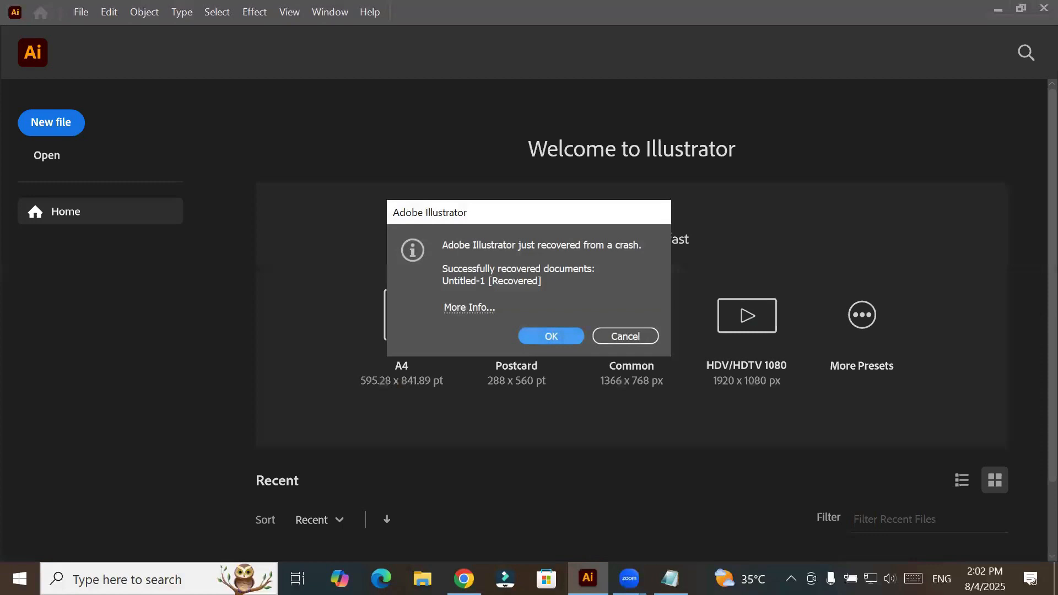
{"action": "left_click", "coordinate": [571, 330]}
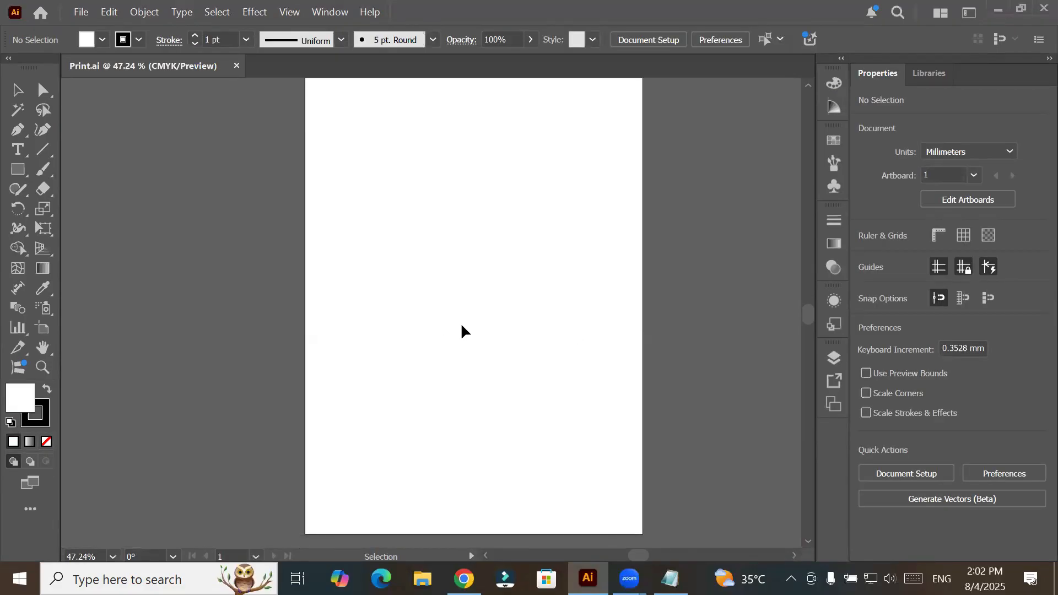
- Draw a rectangle about 204 mm wide and 292 mm high, nearly filling the blank artboard
{"action": "scroll", "coordinate": [462, 325], "scroll_direction": "down", "scroll_amount": 1}
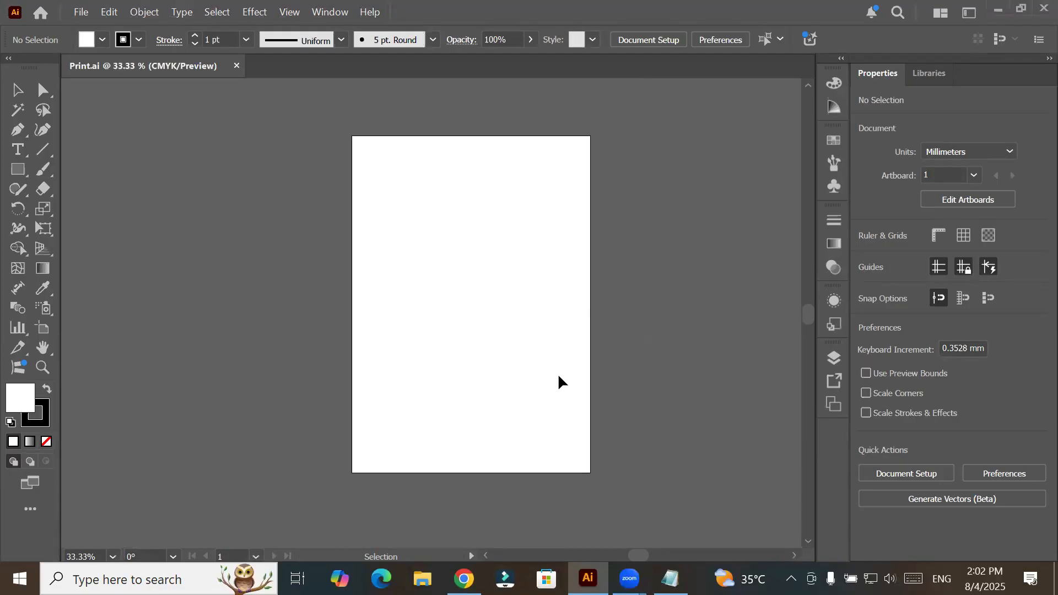
{"action": "left_click", "coordinate": [17, 169]}
{"action": "left_click_drag", "start_coordinate": [355, 140], "coordinate": [589, 472]}
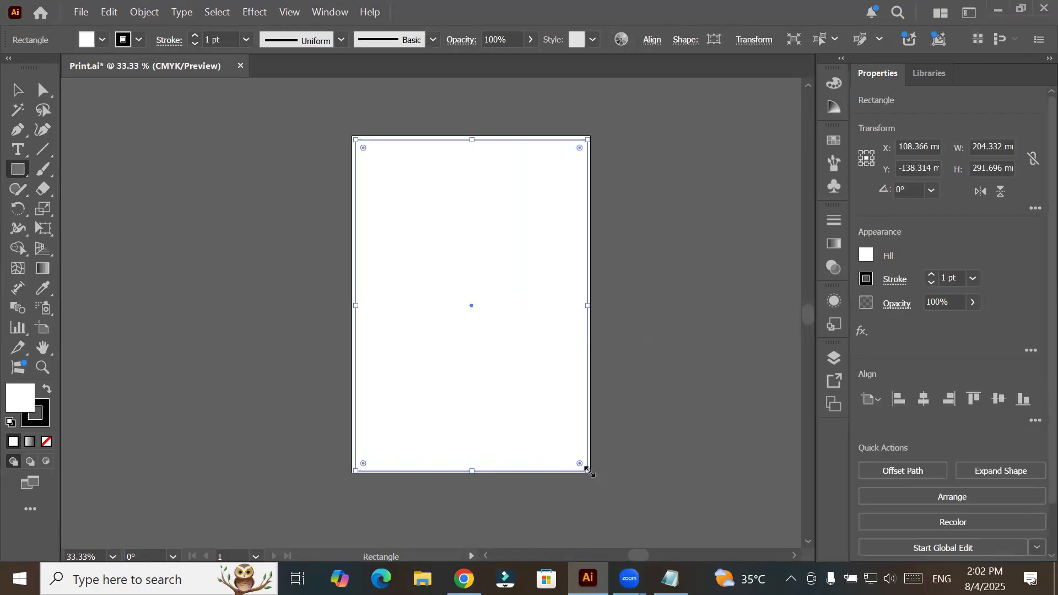
- Display the Align options, followed by the Transform properties of the rectangle
{"action": "left_click", "coordinate": [325, 12]}
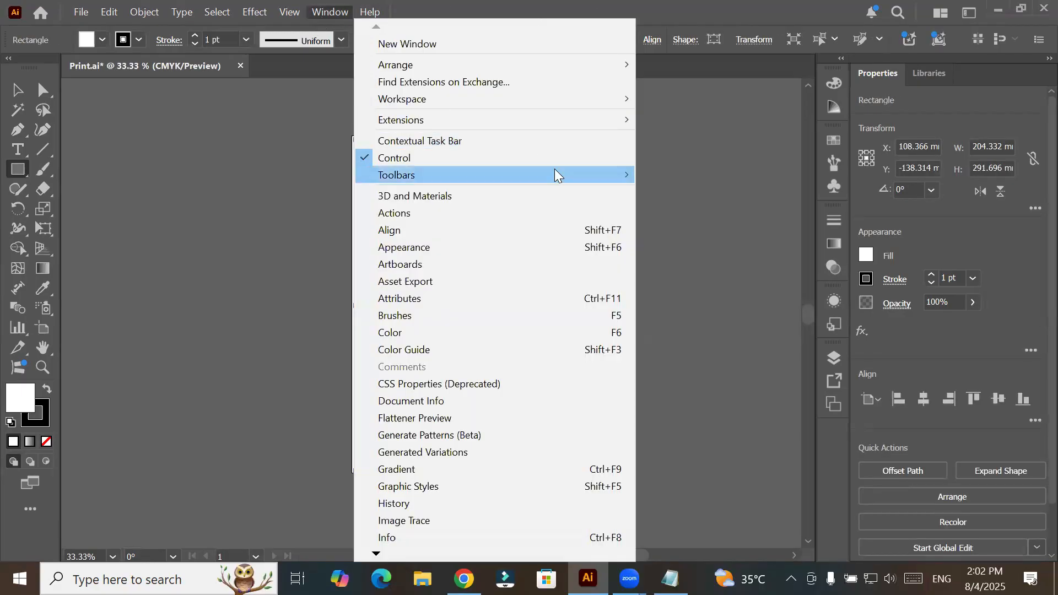
{"action": "left_click", "coordinate": [543, 230]}
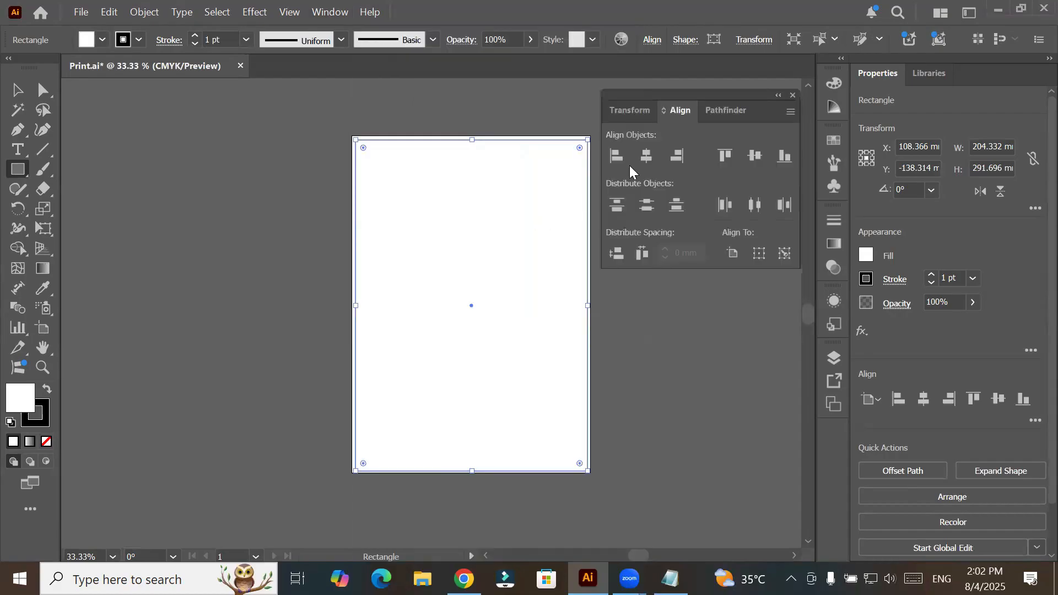
{"action": "left_click", "coordinate": [631, 111]}
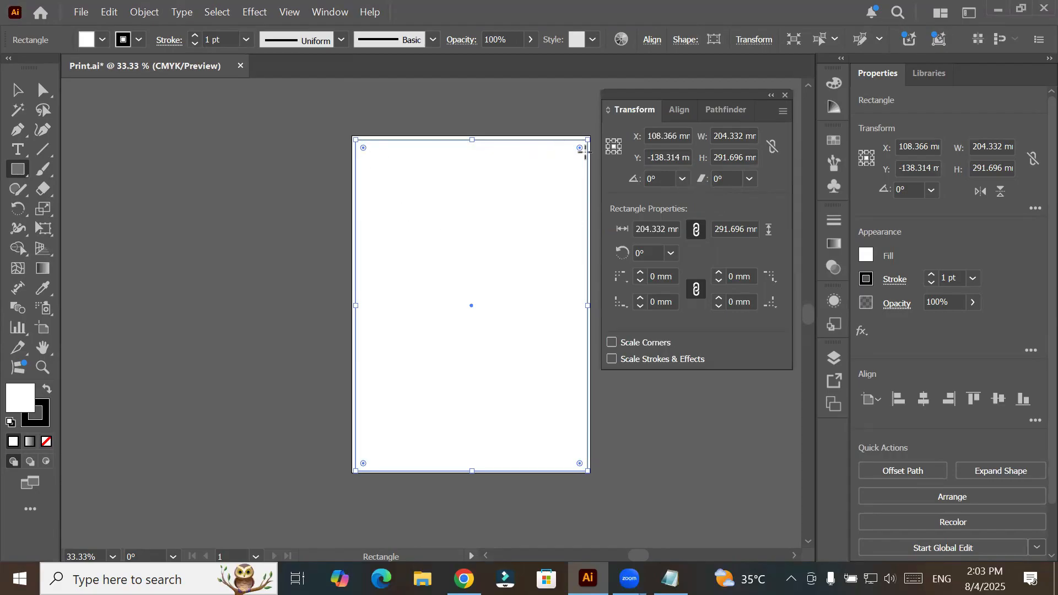
- Increase the rectangle's stroke weight to 10 pt
{"action": "left_click", "coordinate": [194, 36]}
{"action": "left_click", "coordinate": [194, 36]}
{"action": "left_click", "coordinate": [194, 36]}
{"action": "left_click", "coordinate": [195, 36]}
{"action": "left_click", "coordinate": [194, 36]}
{"action": "left_click", "coordinate": [194, 37]}
{"action": "left_click", "coordinate": [194, 36]}
{"action": "left_click", "coordinate": [194, 36]}
{"action": "left_click", "coordinate": [194, 36]}
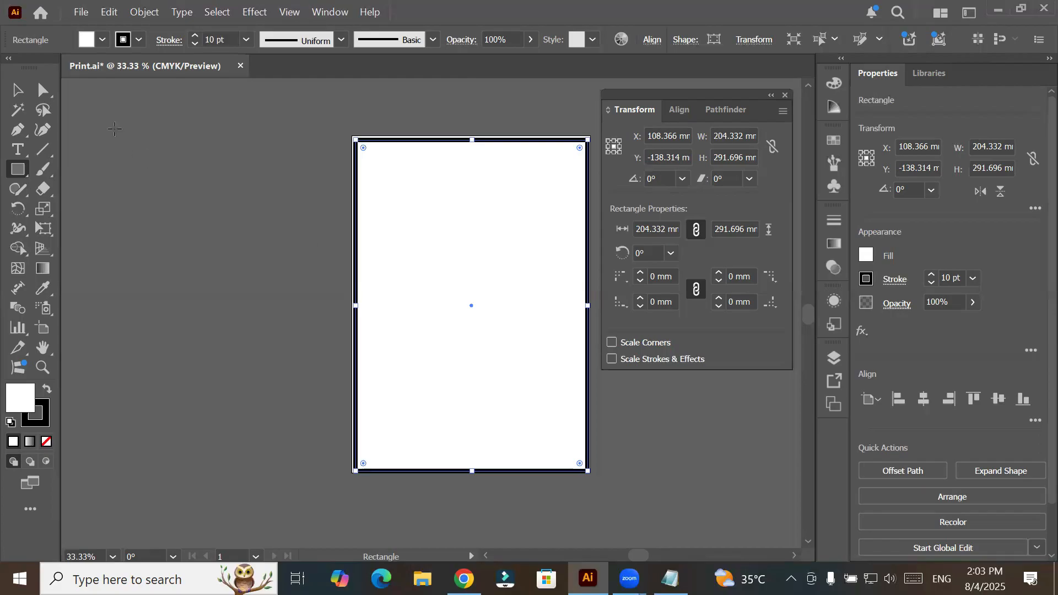
- With the rectangle under Direct Selection, try enlarging its linked corner radii in steps and return them to 0 mm
{"action": "left_click", "coordinate": [17, 91]}
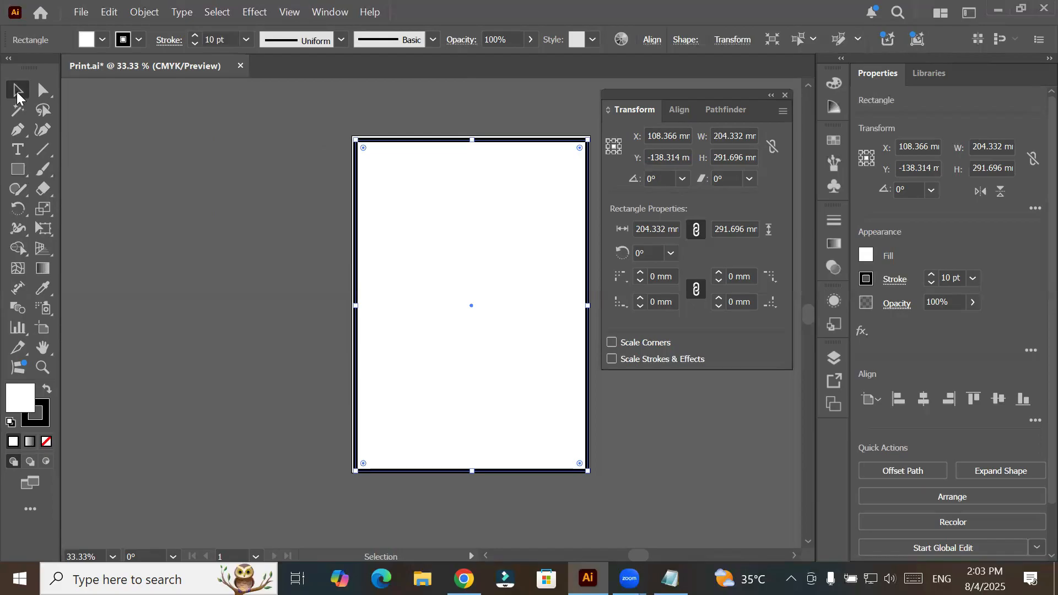
{"action": "left_click", "coordinate": [43, 89]}
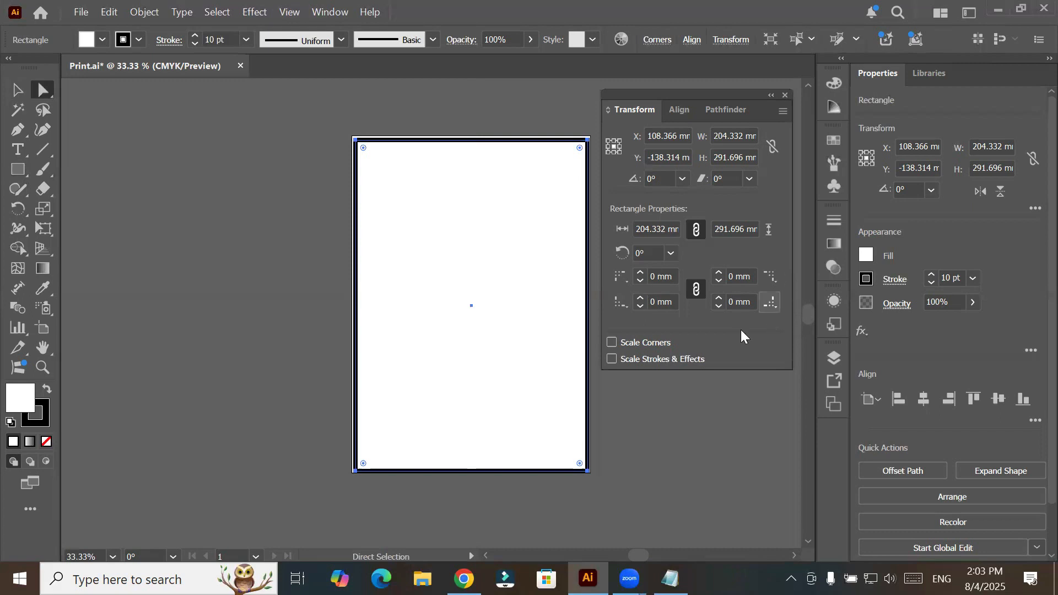
{"action": "left_click", "coordinate": [641, 273]}
{"action": "left_click", "coordinate": [640, 274]}
{"action": "left_click", "coordinate": [641, 273]}
{"action": "left_click", "coordinate": [641, 273]}
{"action": "left_click", "coordinate": [640, 273]}
{"action": "left_click", "coordinate": [641, 273]}
{"action": "left_click", "coordinate": [641, 274]}
{"action": "left_click", "coordinate": [641, 273]}
{"action": "left_click", "coordinate": [641, 273]}
{"action": "left_click", "coordinate": [641, 273]}
{"action": "left_click", "coordinate": [640, 274]}
{"action": "left_click", "coordinate": [641, 274]}
{"action": "left_click", "coordinate": [641, 274]}
{"action": "left_click", "coordinate": [641, 273]}
{"action": "left_click", "coordinate": [640, 273]}
{"action": "left_click", "coordinate": [641, 273]}
{"action": "left_click", "coordinate": [641, 273]}
{"action": "left_click", "coordinate": [641, 273]}
{"action": "left_click", "coordinate": [640, 273]}
{"action": "left_click", "coordinate": [640, 274]}
{"action": "left_click", "coordinate": [641, 274]}
{"action": "left_click", "coordinate": [640, 273]}
{"action": "left_click", "coordinate": [640, 274]}
{"action": "left_click", "coordinate": [641, 273]}
{"action": "left_click", "coordinate": [640, 274]}
{"action": "left_click", "coordinate": [641, 273]}
{"action": "left_click", "coordinate": [641, 274]}
{"action": "left_click", "coordinate": [640, 273]}
{"action": "left_click", "coordinate": [640, 273]}
{"action": "left_click", "coordinate": [640, 273]}
{"action": "left_click", "coordinate": [641, 274]}
{"action": "left_click", "coordinate": [641, 273]}
{"action": "left_click", "coordinate": [640, 273]}
{"action": "left_click", "coordinate": [640, 281]}
{"action": "left_click", "coordinate": [640, 281]}
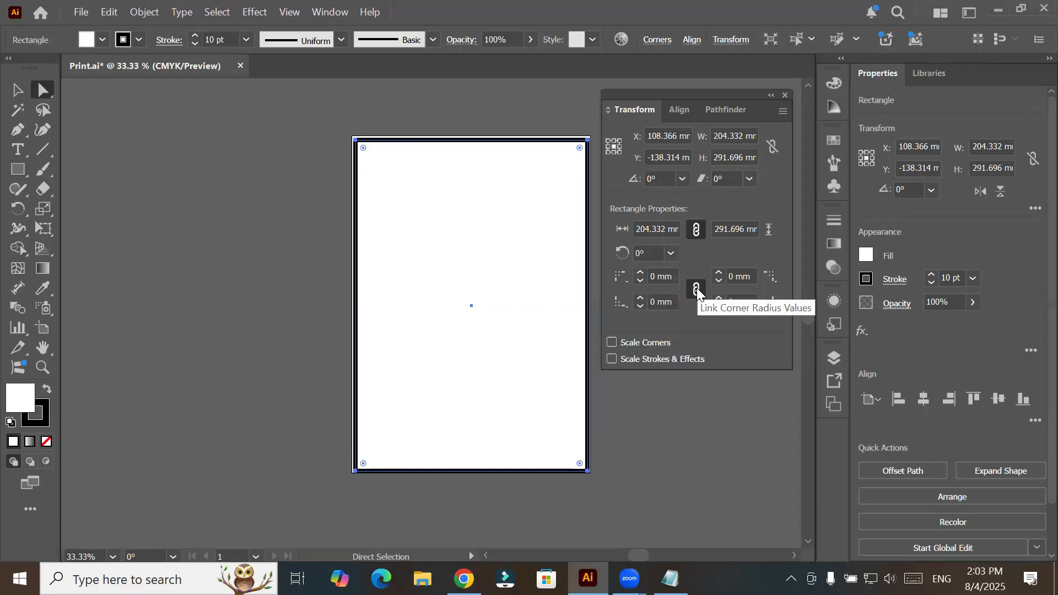
- Unlink the corner radii and set them to 72 mm upper-left, 30 mm upper-right, 26 mm lower-right and 39 mm lower-left
{"action": "left_click", "coordinate": [697, 291]}
{"action": "left_click", "coordinate": [641, 274]}
{"action": "left_click_drag", "start_coordinate": [640, 273], "coordinate": [640, 273]}
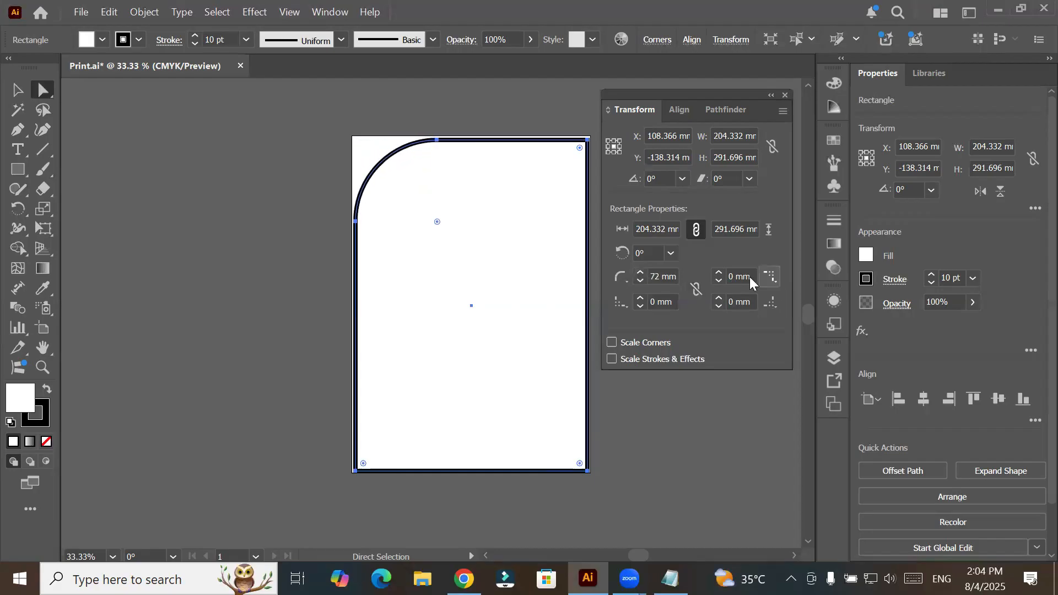
{"action": "left_click_drag", "start_coordinate": [719, 274], "coordinate": [719, 299]}
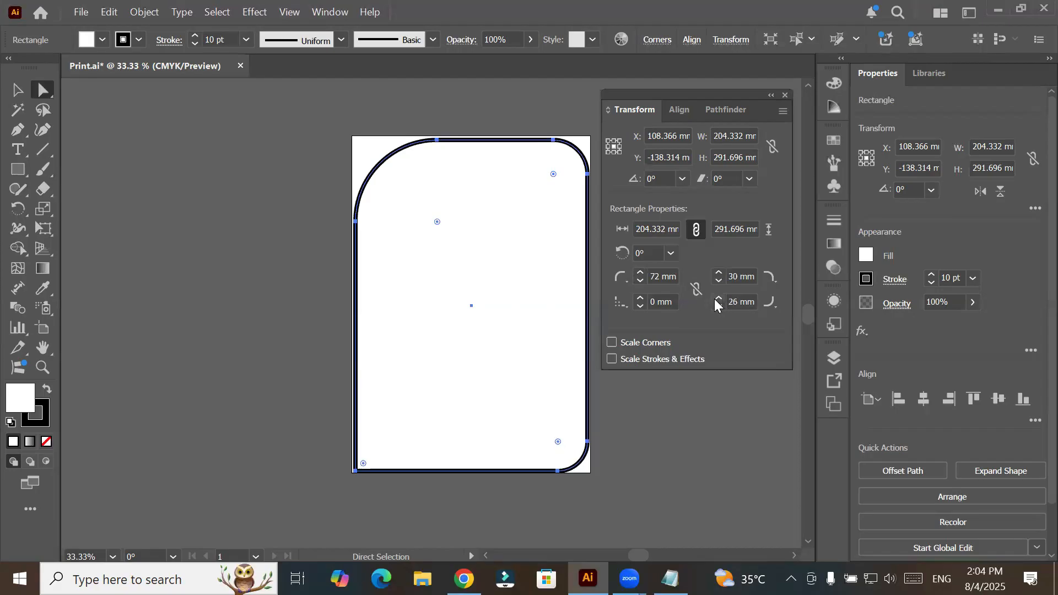
{"action": "left_click_drag", "start_coordinate": [640, 296], "coordinate": [641, 295]}
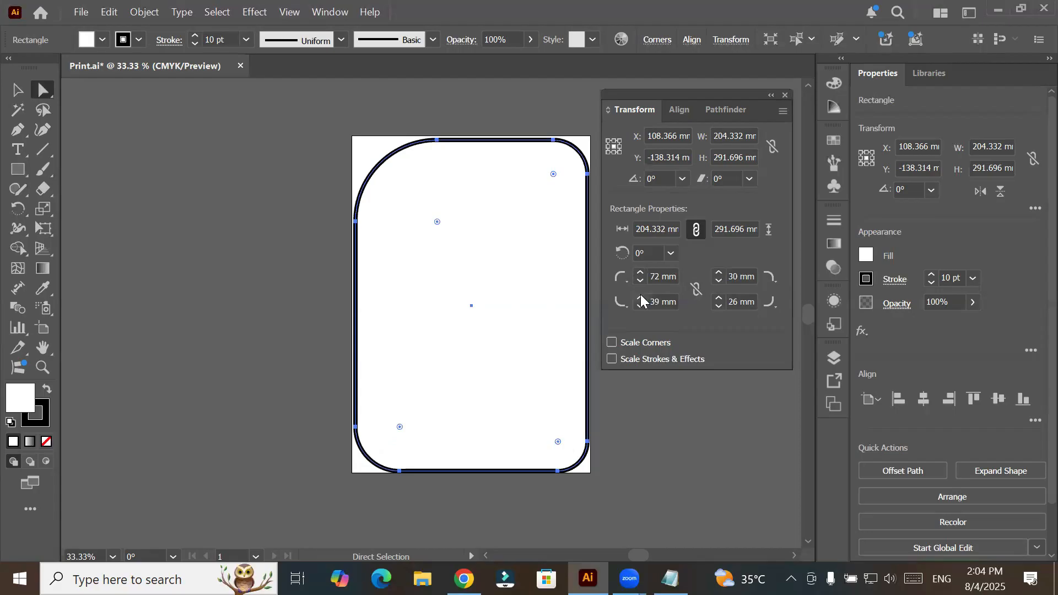
- Reset all four corner radii of the rectangle individually to 0 mm
{"action": "left_click", "coordinate": [663, 277]}
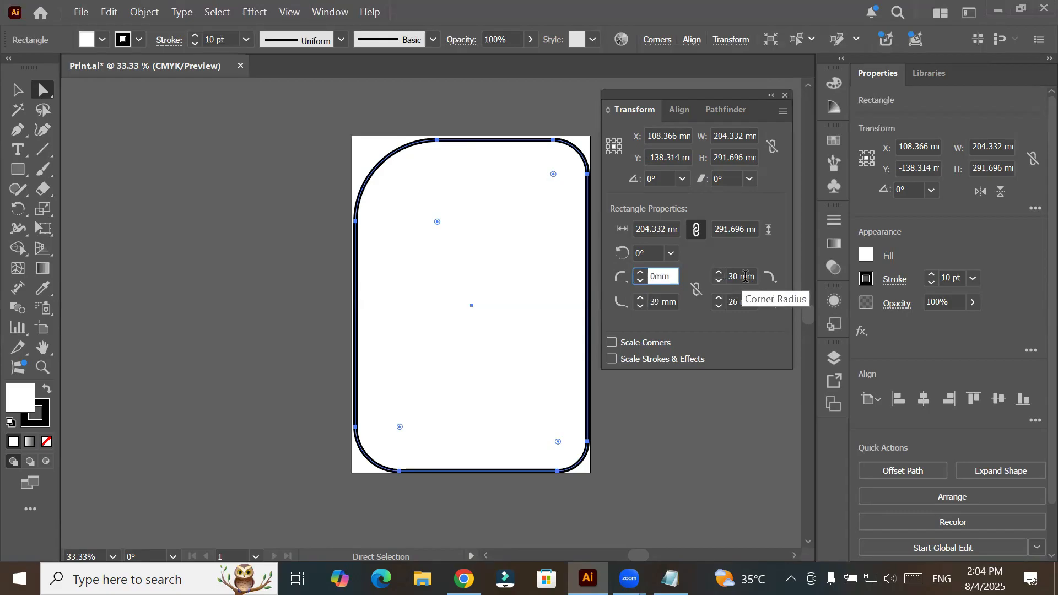
{"action": "key", "text": "Tab"}
{"action": "type", "text": "0"}
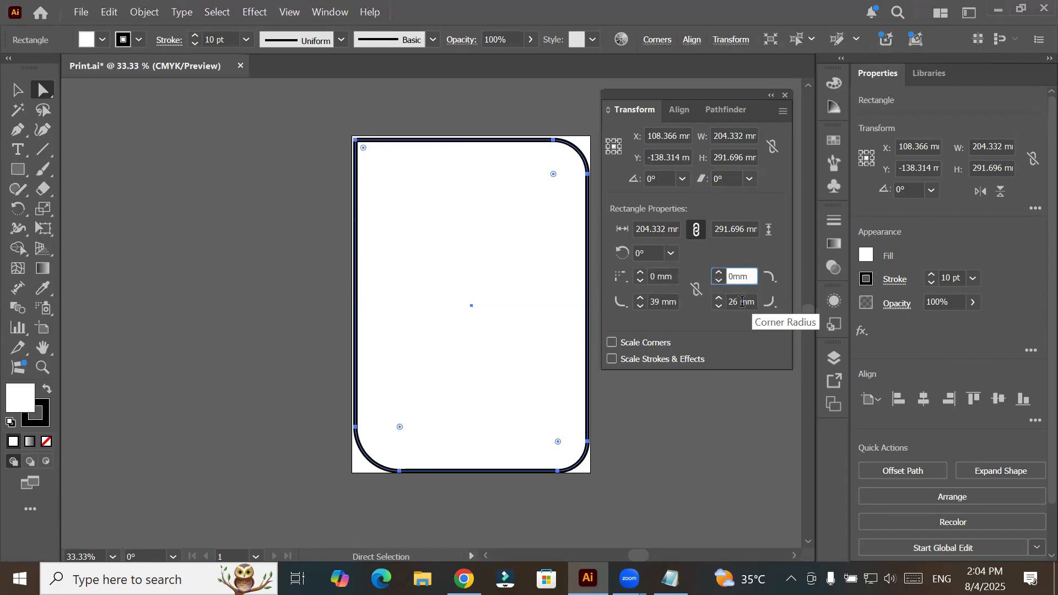
{"action": "key", "text": "Tab"}
{"action": "type", "text": "0"}
{"action": "key", "text": "Tab"}
{"action": "type", "text": "0"}
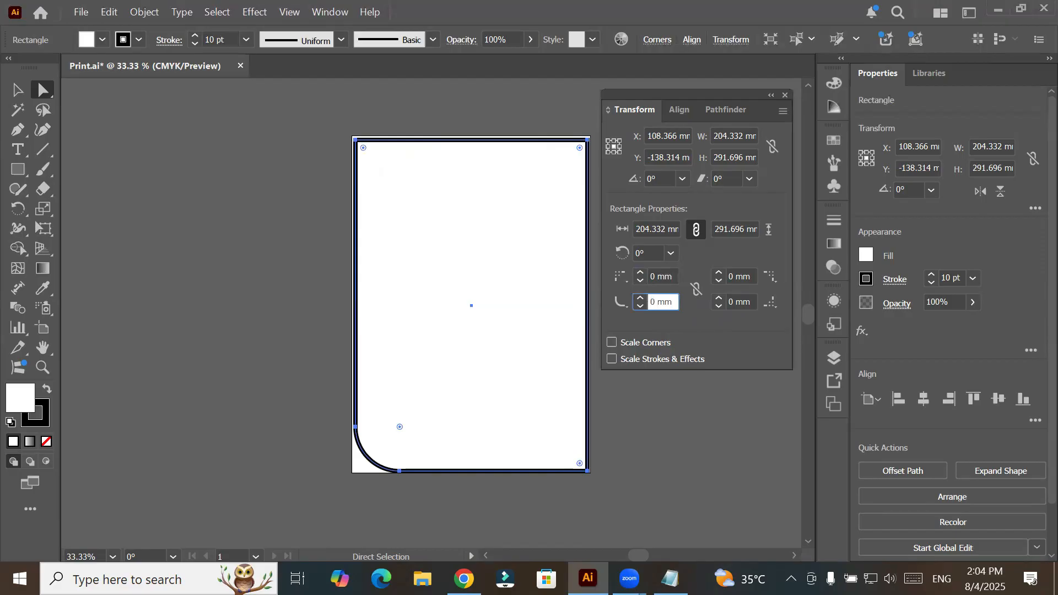
{"action": "left_click", "coordinate": [661, 277]}
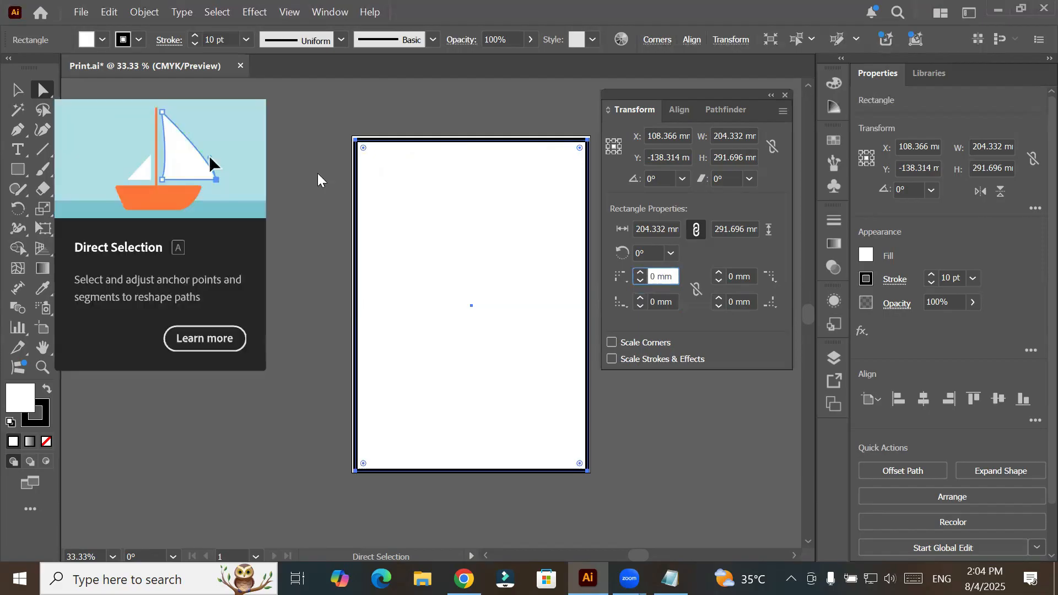
- Round the rectangle's two upper corners together on the canvas to about 102 mm, forming an arch
{"action": "left_click", "coordinate": [365, 151]}
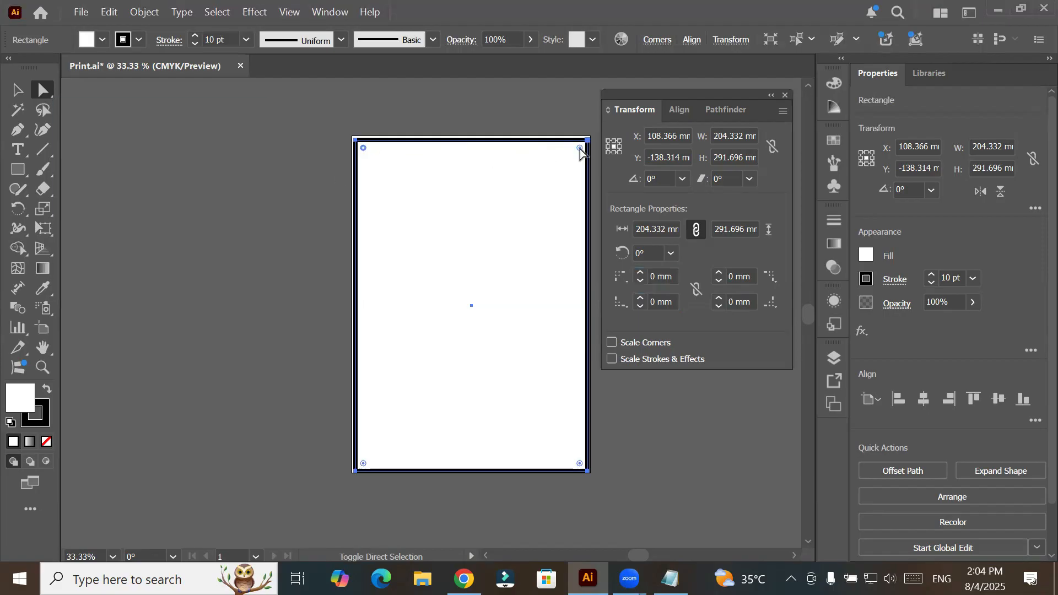
{"action": "left_click_drag", "start_coordinate": [579, 148], "coordinate": [593, 439]}
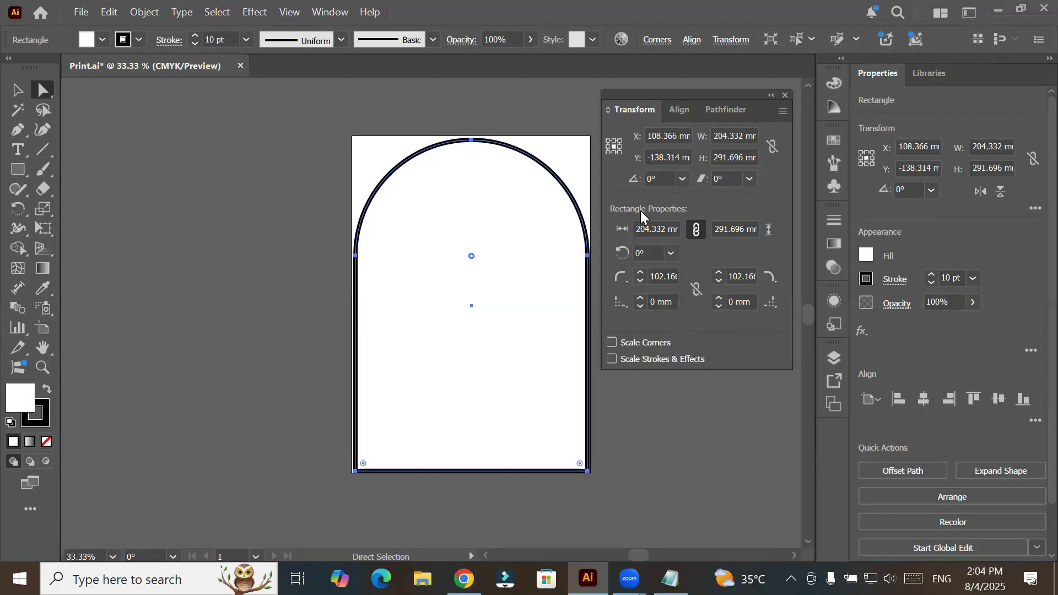
- Rotate the arched shape by 30° and return its rectangle angle to 0°
{"action": "left_click", "coordinate": [670, 253]}
{"action": "left_click", "coordinate": [679, 288]}
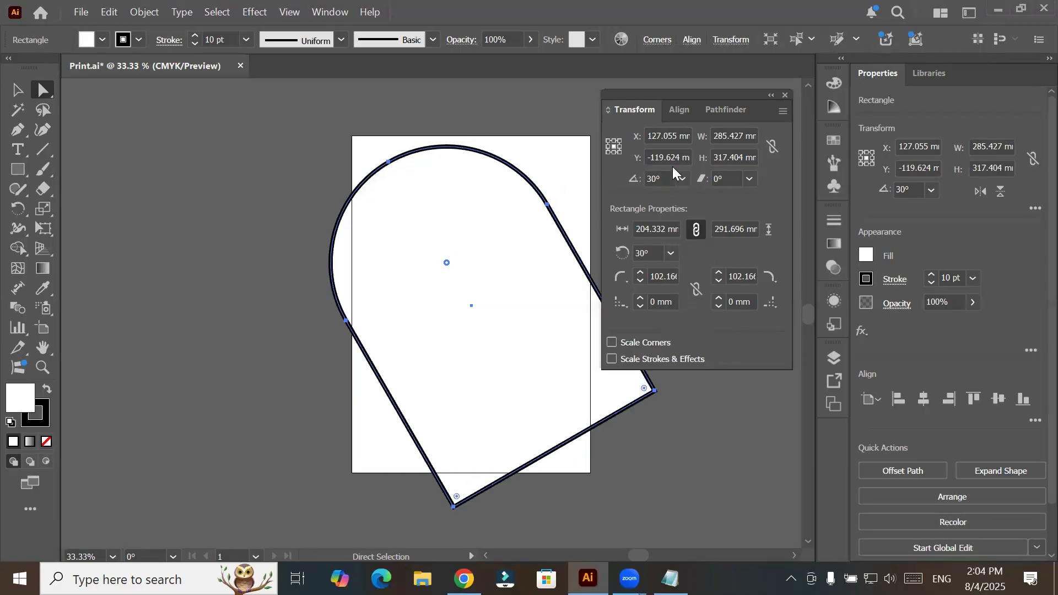
{"action": "left_click", "coordinate": [672, 253]}
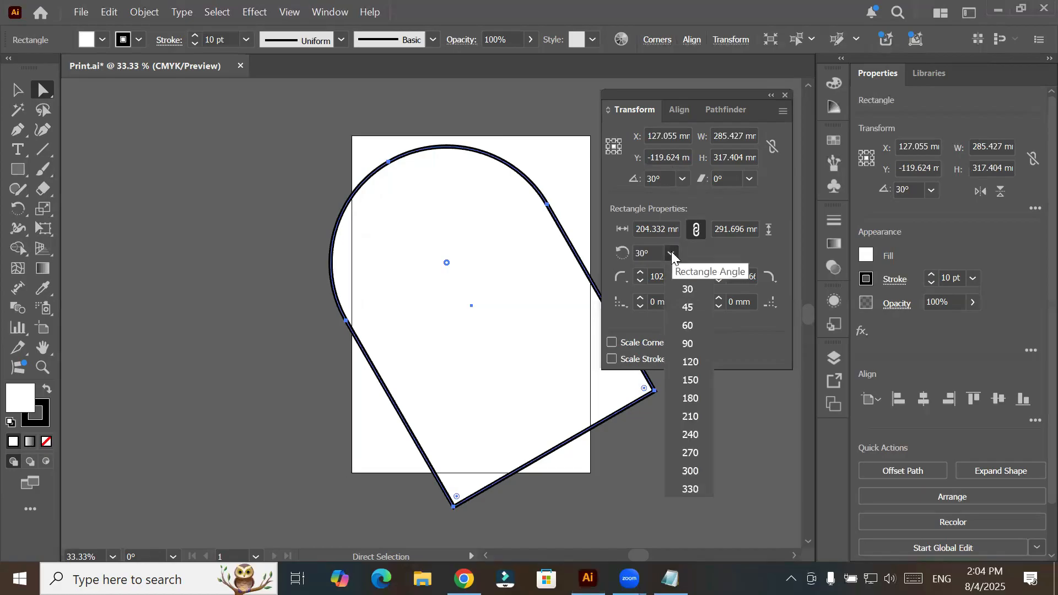
{"action": "left_click", "coordinate": [684, 272]}
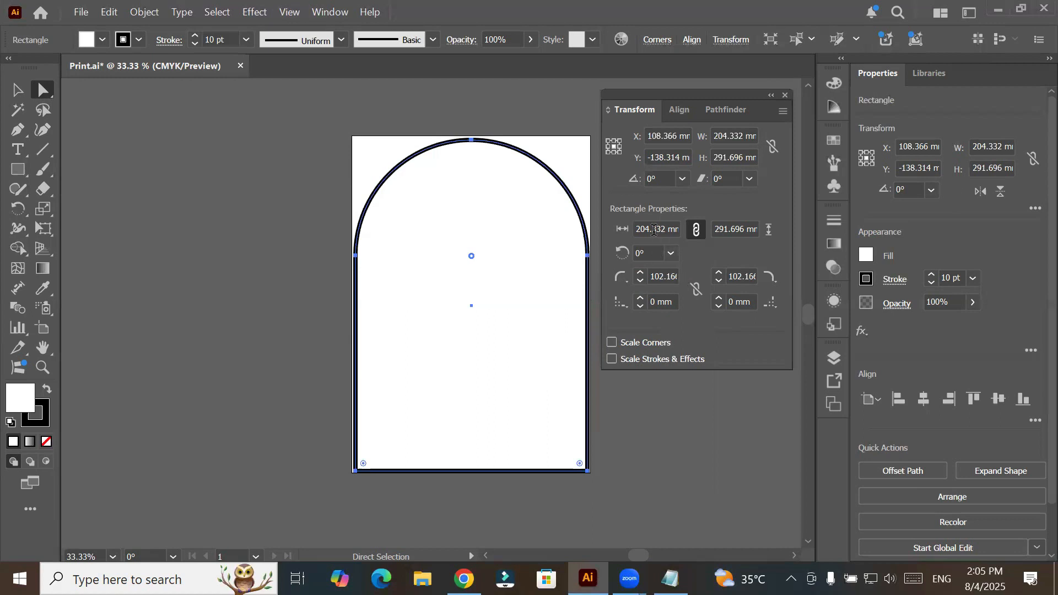
- Keep width and height linked and step the arched shape's size to 214 mm wide and about 235 mm high
{"action": "left_click", "coordinate": [698, 228]}
{"action": "left_click", "coordinate": [698, 230]}
{"action": "left_click", "coordinate": [665, 227]}
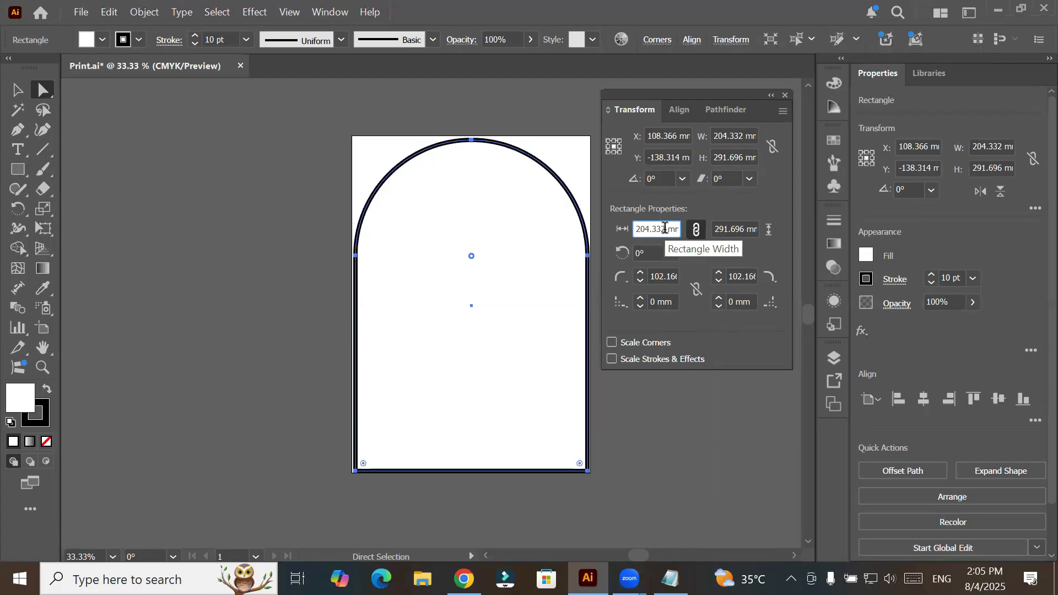
{"action": "key", "text": "Down"}
{"action": "key", "text": "Down"}
{"action": "key", "text": "Down"}
{"action": "key", "text": "Down"}
{"action": "key", "text": "Down"}
{"action": "key", "text": "Down"}
{"action": "key", "text": "Down"}
{"action": "key", "text": "Down"}
{"action": "key", "text": "Down"}
{"action": "key", "text": "Down"}
{"action": "key", "text": "Down"}
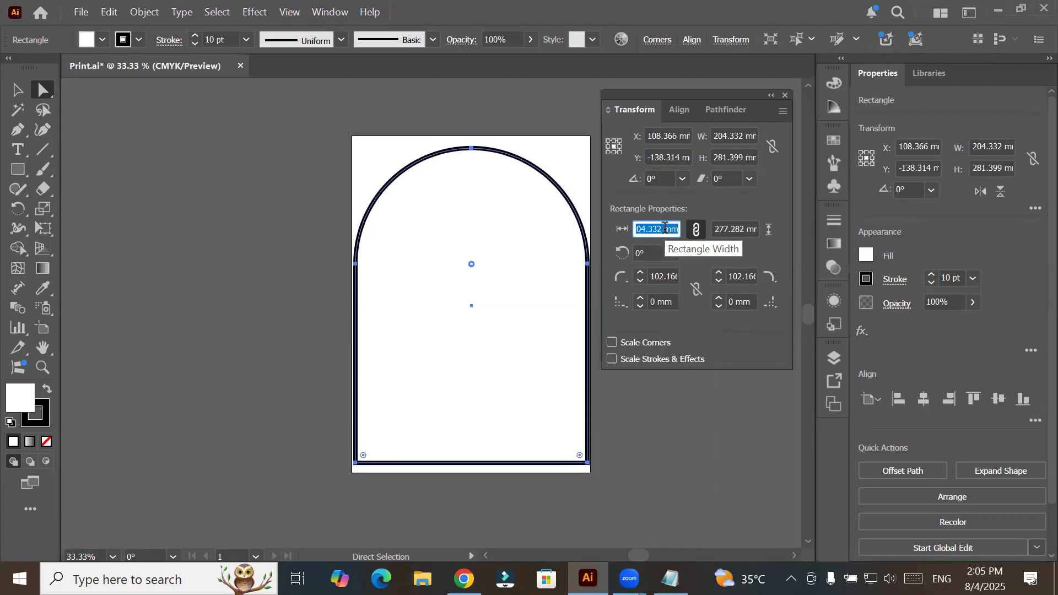
{"action": "key", "text": "Down"}
{"action": "key", "text": "Down"}
{"action": "key", "text": "Down"}
{"action": "key", "text": "Down"}
{"action": "key", "text": "Down"}
{"action": "key", "text": "Down"}
{"action": "key", "text": "Down"}
{"action": "key", "text": "Down"}
{"action": "key", "text": "Down"}
{"action": "key", "text": "Down"}
{"action": "key", "text": "Down"}
{"action": "key", "text": "Down"}
{"action": "key", "text": "Down"}
{"action": "key", "text": "Down"}
{"action": "key", "text": "Down"}
{"action": "key", "text": "Down"}
{"action": "key", "text": "Down"}
{"action": "key", "text": "Down"}
{"action": "key", "text": "Down"}
{"action": "key", "text": "Down"}
{"action": "key", "text": "Down"}
{"action": "key", "text": "Down"}
{"action": "key", "text": "Down"}
{"action": "key", "text": "Down"}
{"action": "key", "text": "Down"}
{"action": "key", "text": "Down"}
{"action": "key", "text": "Down"}
{"action": "key", "text": "Down"}
{"action": "key", "text": "Down"}
{"action": "key", "text": "Down"}
{"action": "key", "text": "Down"}
{"action": "key", "text": "Down"}
{"action": "key", "text": "Down"}
{"action": "key", "text": "Down"}
{"action": "key", "text": "Down"}
{"action": "key", "text": "Down"}
{"action": "key", "text": "Down"}
{"action": "key", "text": "Down"}
{"action": "key", "text": "Down"}
{"action": "key", "text": "Down"}
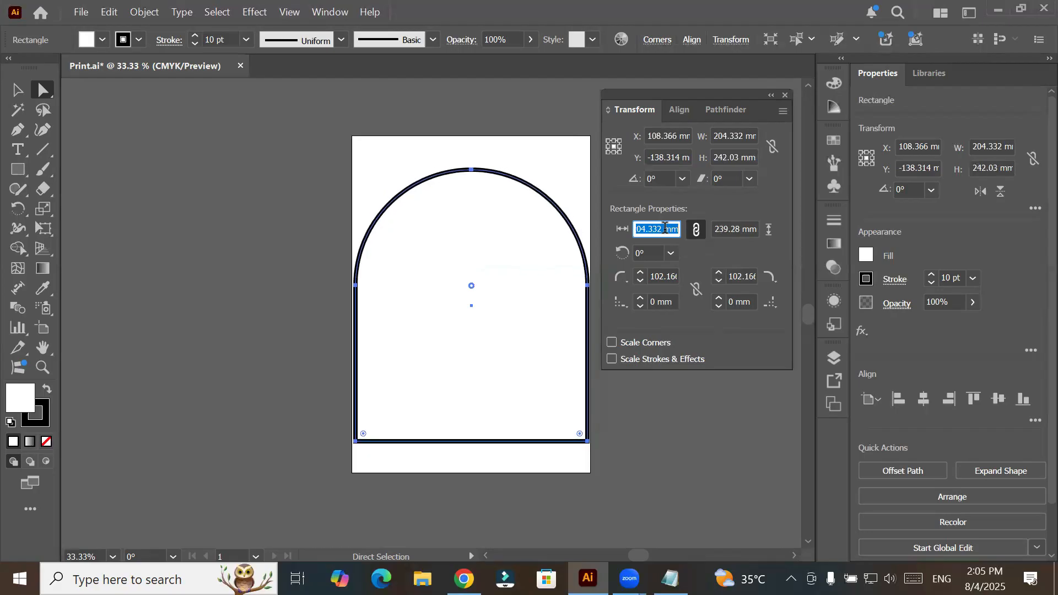
{"action": "key", "text": "Up"}
{"action": "key", "text": "Up"}
{"action": "key", "text": "Up"}
{"action": "key", "text": "Up"}
{"action": "key", "text": "Up"}
{"action": "key", "text": "Up"}
{"action": "key", "text": "Up"}
{"action": "key", "text": "Up"}
{"action": "key", "text": "Up"}
{"action": "key", "text": "Up"}
{"action": "key", "text": "Up"}
{"action": "key", "text": "Up"}
{"action": "key", "text": "Up"}
{"action": "key", "text": "Up"}
{"action": "key", "text": "Up"}
{"action": "key", "text": "Up"}
{"action": "key", "text": "Up"}
{"action": "key", "text": "Up"}
{"action": "key", "text": "Up"}
{"action": "key", "text": "Up"}
{"action": "key", "text": "Down"}
{"action": "key", "text": "Down"}
{"action": "key", "text": "Down"}
{"action": "key", "text": "Down"}
{"action": "key", "text": "Down"}
{"action": "key", "text": "Down"}
{"action": "key", "text": "Down"}
{"action": "key", "text": "Down"}
{"action": "key", "text": "Down"}
{"action": "key", "text": "Down"}
{"action": "key", "text": "Down"}
{"action": "key", "text": "Down"}
{"action": "key", "text": "Down"}
{"action": "key", "text": "Down"}
{"action": "key", "text": "Down"}
{"action": "key", "text": "Down"}
{"action": "key", "text": "Down"}
{"action": "key", "text": "Down"}
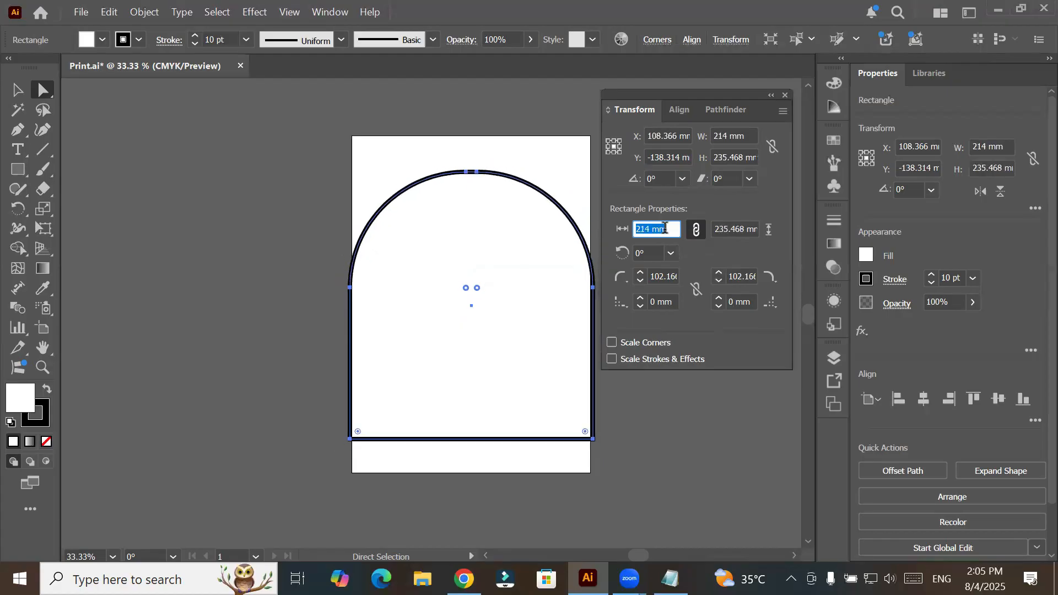
- Set the reference point to the upper-left corner and step the arched shape's linked size up to about 268 mm wide
{"action": "left_click", "coordinate": [608, 141]}
{"action": "left_click", "coordinate": [666, 228]}
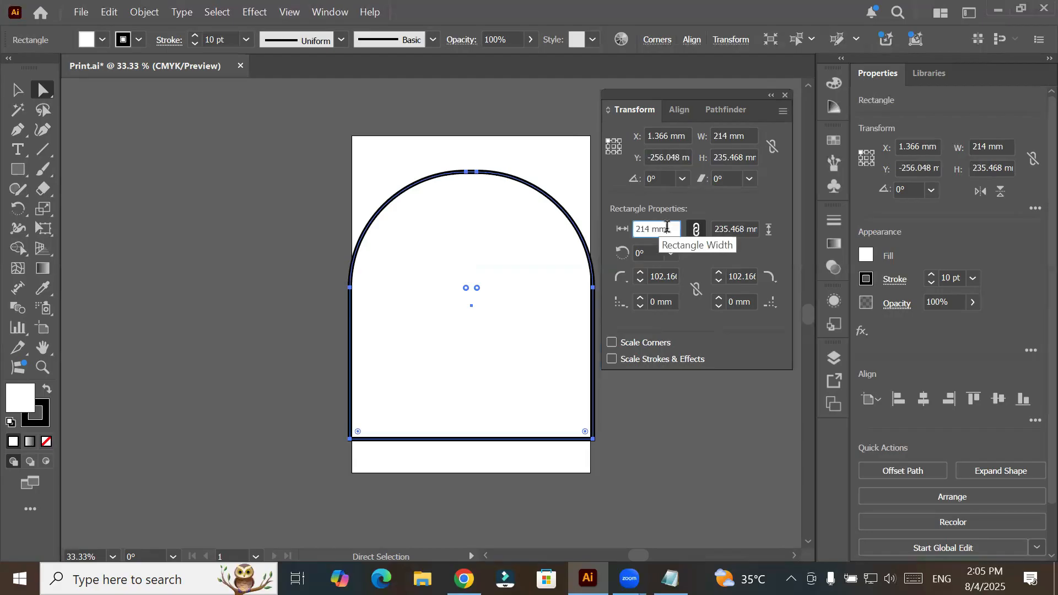
{"action": "key", "text": "Up"}
{"action": "key", "text": "Up"}
{"action": "key", "text": "Up"}
{"action": "key", "text": "Up"}
{"action": "key", "text": "Up"}
{"action": "key", "text": "Up"}
{"action": "key", "text": "Up"}
{"action": "key", "text": "Up"}
{"action": "key", "text": "Up"}
{"action": "key", "text": "Up"}
{"action": "key", "text": "Up"}
{"action": "key", "text": "Up"}
{"action": "key", "text": "Up"}
{"action": "key", "text": "Up"}
{"action": "key", "text": "Up"}
{"action": "key", "text": "Up"}
{"action": "key", "text": "Up"}
{"action": "key", "text": "Up"}
{"action": "key", "text": "Up"}
{"action": "key", "text": "Up"}
{"action": "key", "text": "Up"}
{"action": "key", "text": "Up"}
{"action": "key", "text": "Up"}
{"action": "key", "text": "Up"}
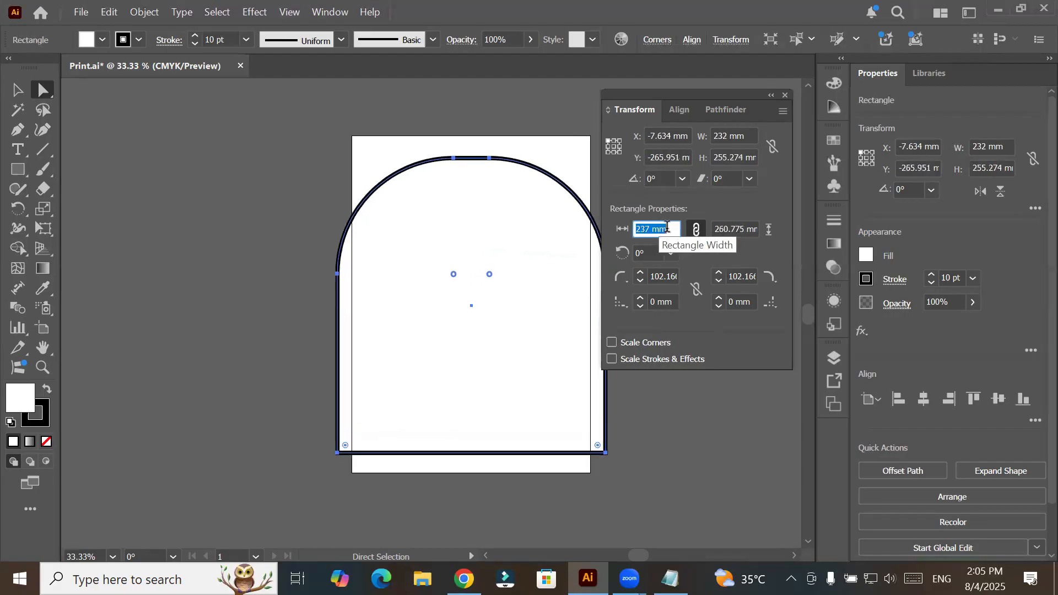
{"action": "key", "text": "Down"}
{"action": "key", "text": "Down"}
{"action": "key", "text": "Down"}
{"action": "key", "text": "Down"}
{"action": "key", "text": "Down"}
{"action": "key", "text": "Down"}
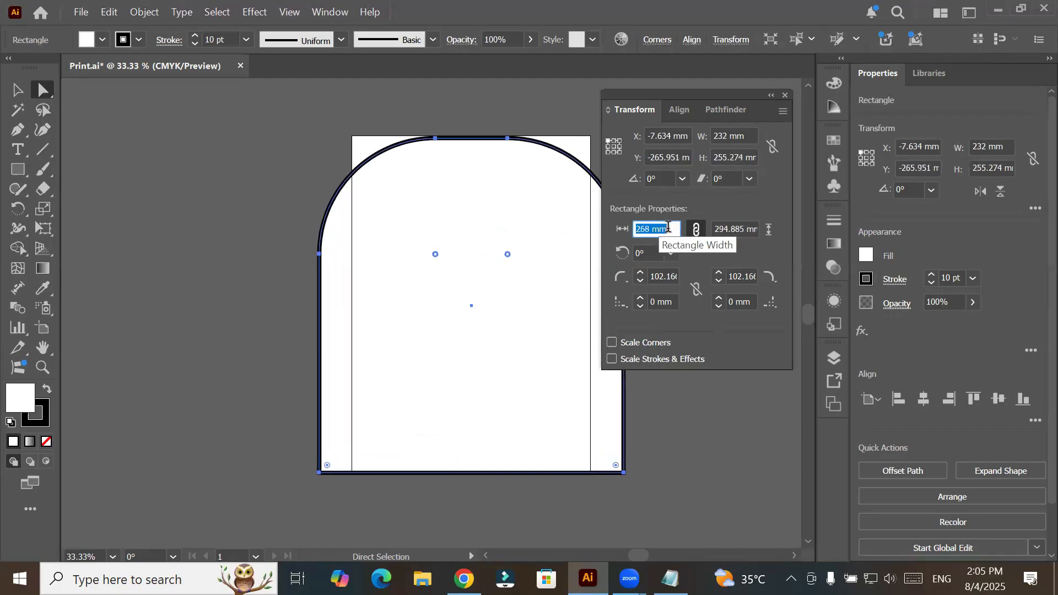
- Step the arched shape's linked width and height down to about 204 mm wide and 150 mm high
{"action": "key", "text": "Down"}
{"action": "key", "text": "Down"}
{"action": "key", "text": "Down"}
{"action": "key", "text": "Down"}
{"action": "key", "text": "Down"}
{"action": "key", "text": "Down"}
{"action": "key", "text": "Down"}
{"action": "key", "text": "Down"}
{"action": "key", "text": "Down"}
{"action": "key", "text": "Down"}
{"action": "key", "text": "Down"}
{"action": "key", "text": "Down"}
{"action": "key", "text": "Down"}
{"action": "key", "text": "Down"}
{"action": "key", "text": "Down"}
{"action": "key", "text": "Down"}
{"action": "key", "text": "Down"}
{"action": "key", "text": "Down"}
{"action": "key", "text": "Down"}
{"action": "key", "text": "Down"}
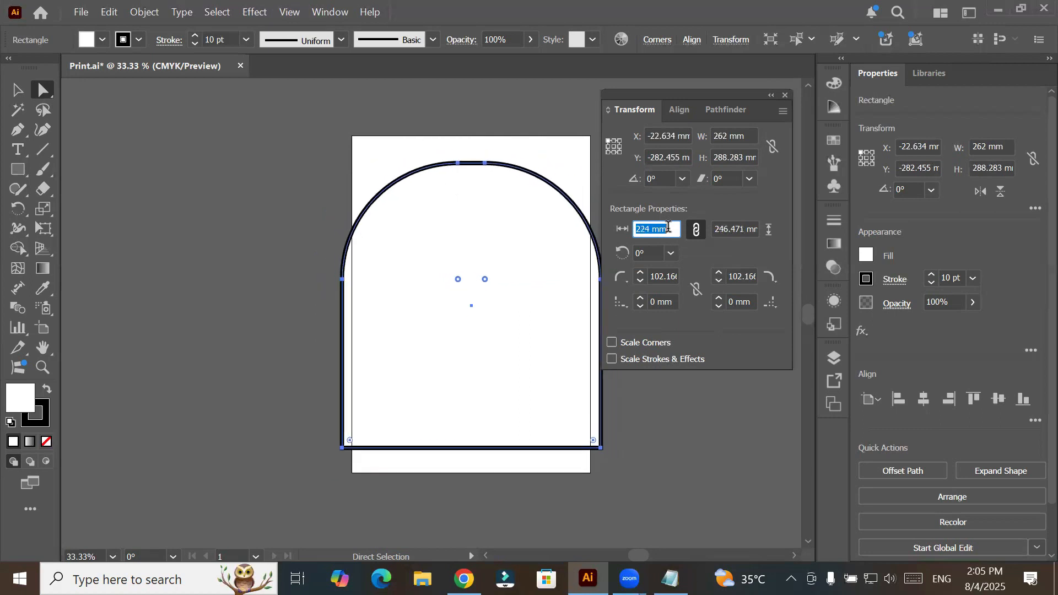
{"action": "key", "text": "Down"}
{"action": "key", "text": "Down"}
{"action": "key", "text": "Down"}
{"action": "key", "text": "Down"}
{"action": "key", "text": "Down"}
{"action": "key", "text": "Down"}
{"action": "key", "text": "Down"}
{"action": "key", "text": "Down"}
{"action": "key", "text": "Down"}
{"action": "key", "text": "Down"}
{"action": "key", "text": "Down"}
{"action": "key", "text": "Down"}
{"action": "key", "text": "Down"}
{"action": "key", "text": "Down"}
{"action": "key", "text": "Down"}
{"action": "key", "text": "Down"}
{"action": "key", "text": "Down"}
{"action": "key", "text": "Down"}
{"action": "key", "text": "Down"}
{"action": "key", "text": "Down"}
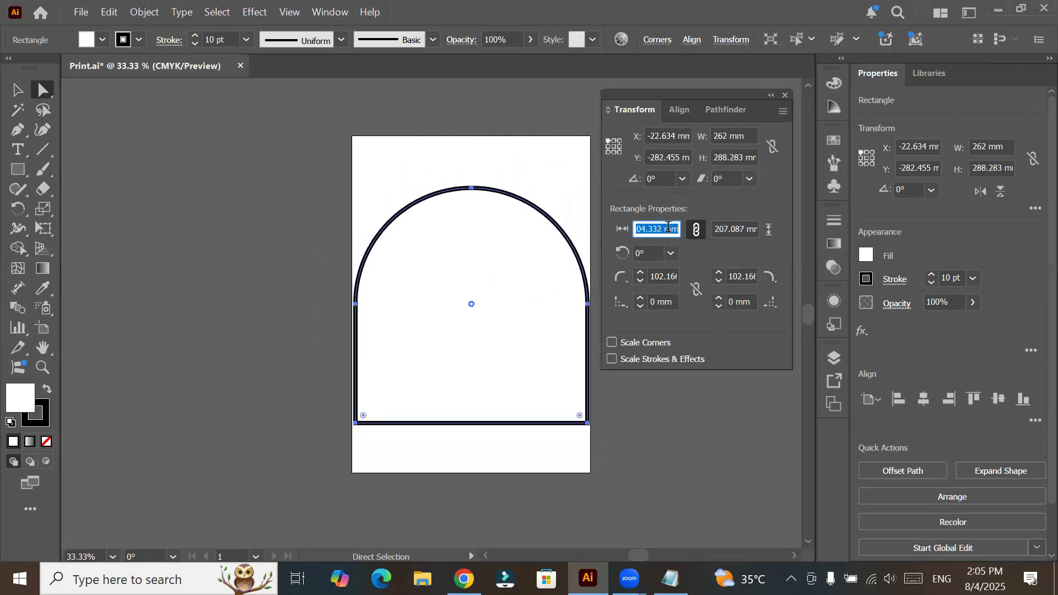
{"action": "key", "text": "Down"}
{"action": "key", "text": "Down"}
{"action": "key", "text": "Down"}
{"action": "key", "text": "Down"}
{"action": "key", "text": "Down"}
{"action": "key", "text": "Down"}
{"action": "key", "text": "Down"}
{"action": "key", "text": "Down"}
{"action": "key", "text": "Down"}
{"action": "key", "text": "Down"}
{"action": "key", "text": "Down"}
{"action": "key", "text": "Down"}
{"action": "key", "text": "Down"}
{"action": "key", "text": "Down"}
{"action": "key", "text": "Down"}
{"action": "key", "text": "Down"}
{"action": "key", "text": "Down"}
{"action": "key", "text": "Down"}
{"action": "key", "text": "Down"}
{"action": "key", "text": "Down"}
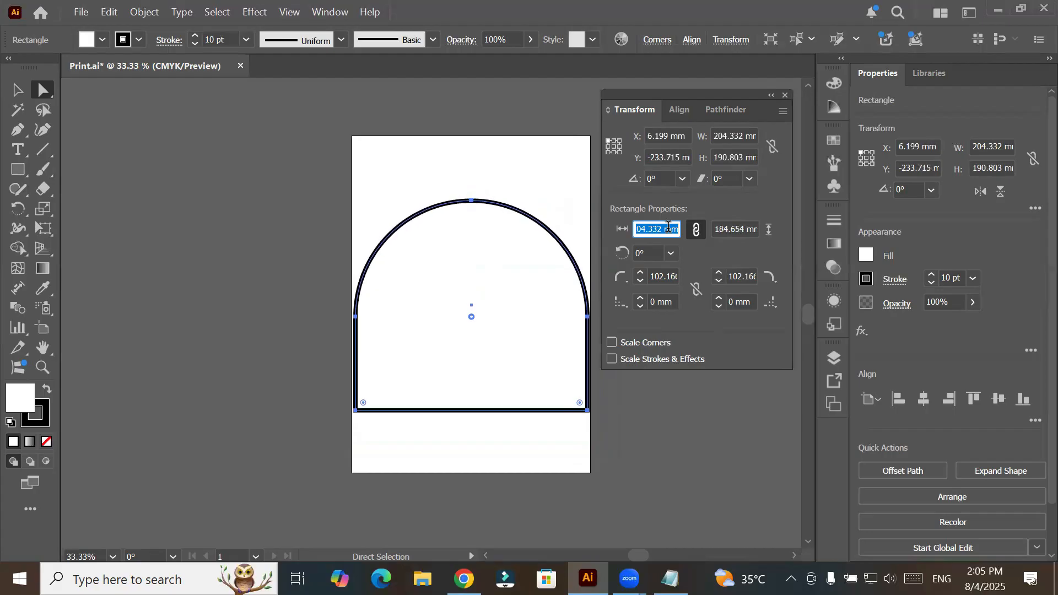
{"action": "key", "text": "Down"}
{"action": "key", "text": "Down"}
{"action": "key", "text": "Down"}
{"action": "key", "text": "Down"}
{"action": "key", "text": "Down"}
{"action": "key", "text": "Down"}
{"action": "key", "text": "Down"}
{"action": "key", "text": "Down"}
{"action": "key", "text": "Down"}
{"action": "key", "text": "Down"}
{"action": "key", "text": "Down"}
{"action": "key", "text": "Down"}
{"action": "key", "text": "Down"}
{"action": "key", "text": "Down"}
{"action": "key", "text": "Down"}
{"action": "key", "text": "Down"}
{"action": "key", "text": "Down"}
{"action": "key", "text": "Down"}
{"action": "key", "text": "Down"}
{"action": "key", "text": "Down"}
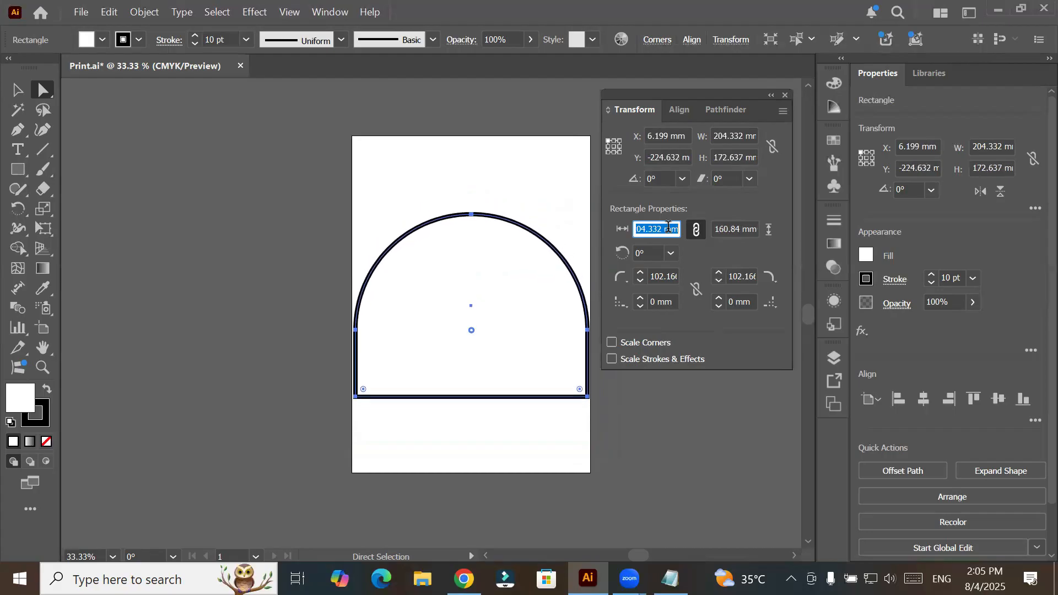
- Step the arched shape's linked width and height up to 296 mm wide and about 217 mm high
{"action": "key", "text": "Up"}
{"action": "key", "text": "Up"}
{"action": "key", "text": "Up"}
{"action": "key", "text": "Up"}
{"action": "key", "text": "Up"}
{"action": "key", "text": "Up"}
{"action": "key", "text": "Up"}
{"action": "key", "text": "Up"}
{"action": "key", "text": "Up"}
{"action": "key", "text": "Up"}
{"action": "key", "text": "Up"}
{"action": "key", "text": "Up"}
{"action": "key", "text": "Up"}
{"action": "key", "text": "Up"}
{"action": "key", "text": "Up"}
{"action": "key", "text": "Up"}
{"action": "key", "text": "Up"}
{"action": "key", "text": "Up"}
{"action": "key", "text": "Up"}
{"action": "key", "text": "Up"}
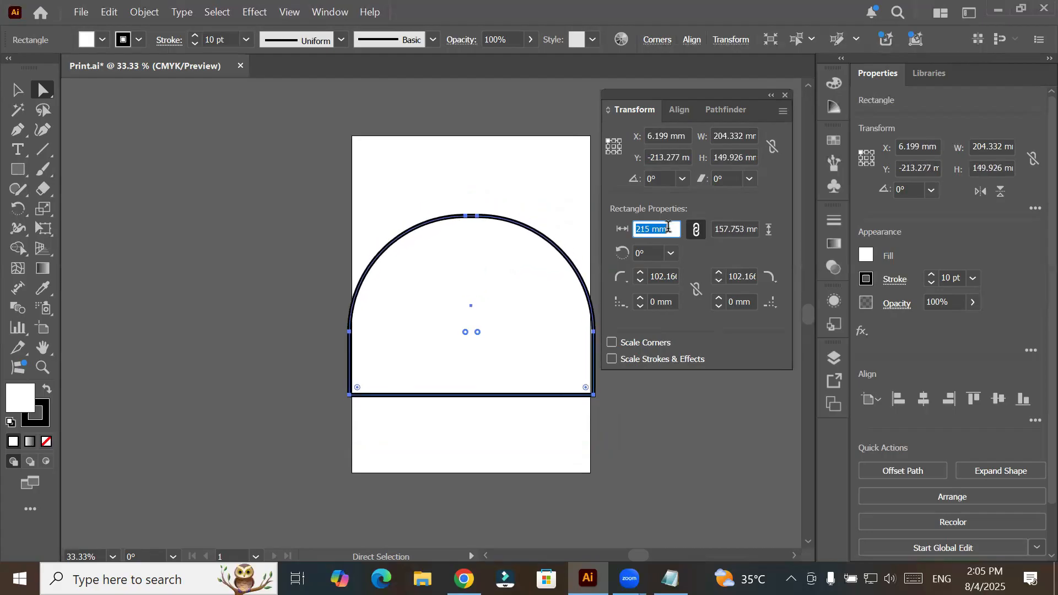
{"action": "key", "text": "Up"}
{"action": "key", "text": "Up"}
{"action": "key", "text": "Up"}
{"action": "key", "text": "Up"}
{"action": "key", "text": "Up"}
{"action": "key", "text": "Up"}
{"action": "key", "text": "Up"}
{"action": "key", "text": "Up"}
{"action": "key", "text": "Up"}
{"action": "key", "text": "Up"}
{"action": "key", "text": "Up"}
{"action": "key", "text": "Up"}
{"action": "key", "text": "Up"}
{"action": "key", "text": "Up"}
{"action": "key", "text": "Up"}
{"action": "key", "text": "Up"}
{"action": "key", "text": "Up"}
{"action": "key", "text": "Up"}
{"action": "key", "text": "Up"}
{"action": "key", "text": "Up"}
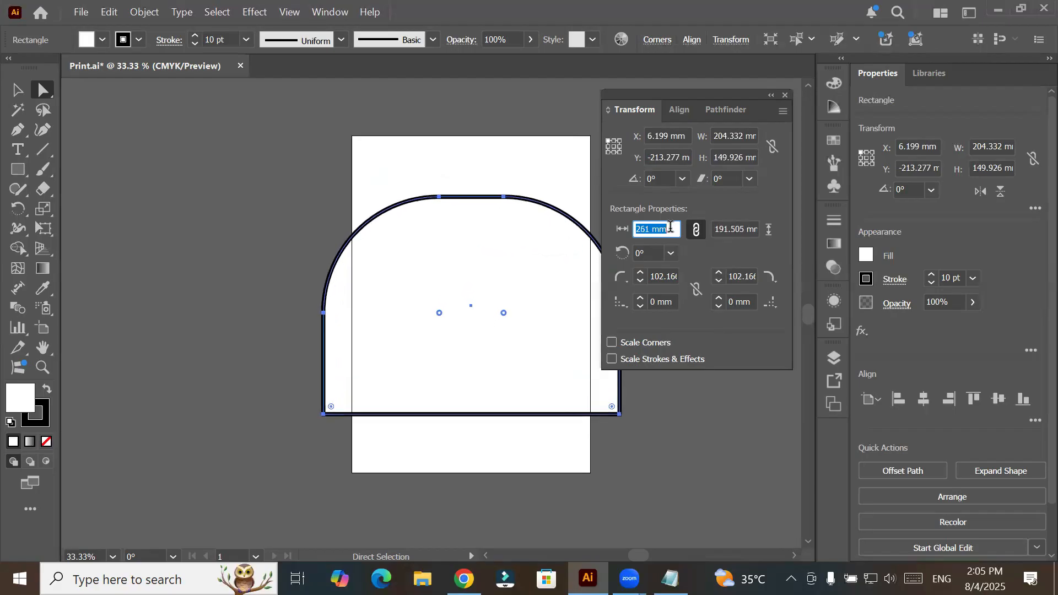
{"action": "key", "text": "Up"}
{"action": "key", "text": "Up"}
{"action": "key", "text": "Up"}
{"action": "key", "text": "Up"}
{"action": "key", "text": "Up"}
{"action": "key", "text": "Up"}
{"action": "key", "text": "Up"}
{"action": "key", "text": "Up"}
{"action": "key", "text": "Up"}
{"action": "key", "text": "Up"}
{"action": "key", "text": "Up"}
{"action": "key", "text": "Up"}
{"action": "key", "text": "Up"}
{"action": "key", "text": "Up"}
{"action": "key", "text": "Up"}
{"action": "key", "text": "Up"}
{"action": "key", "text": "Up"}
{"action": "key", "text": "Up"}
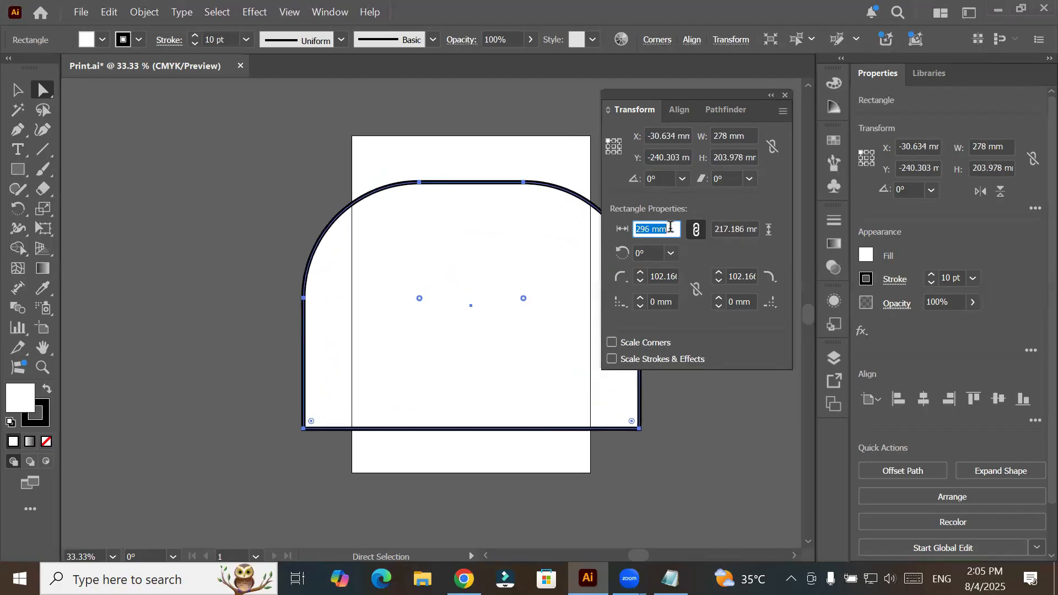
- Set the arched shape's linked rectangle width to 214 mm and switch to the Selection tool
{"action": "type", "text": "214"}
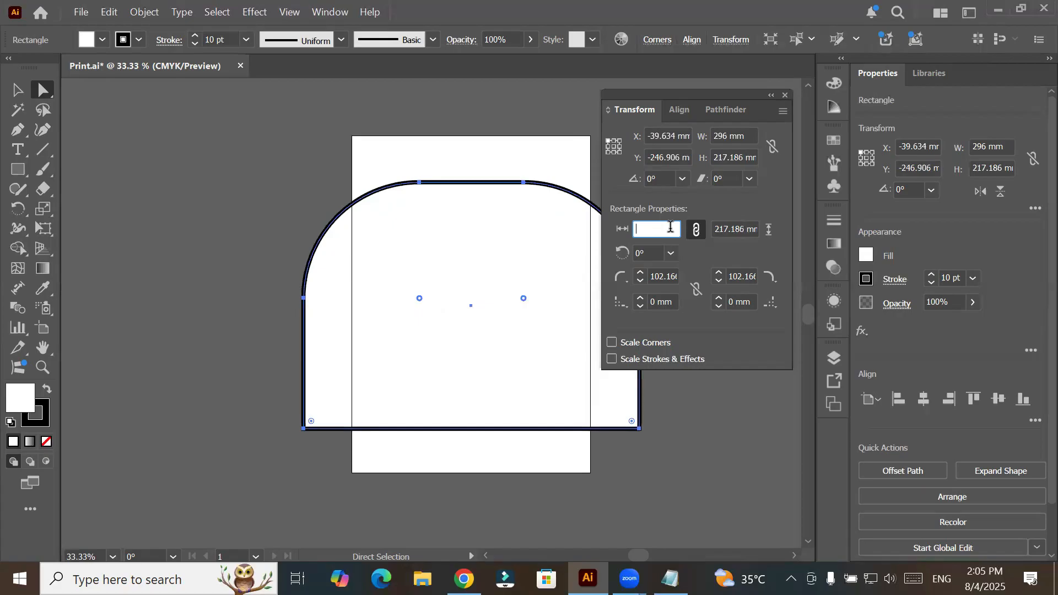
{"action": "left_click", "coordinate": [17, 89]}
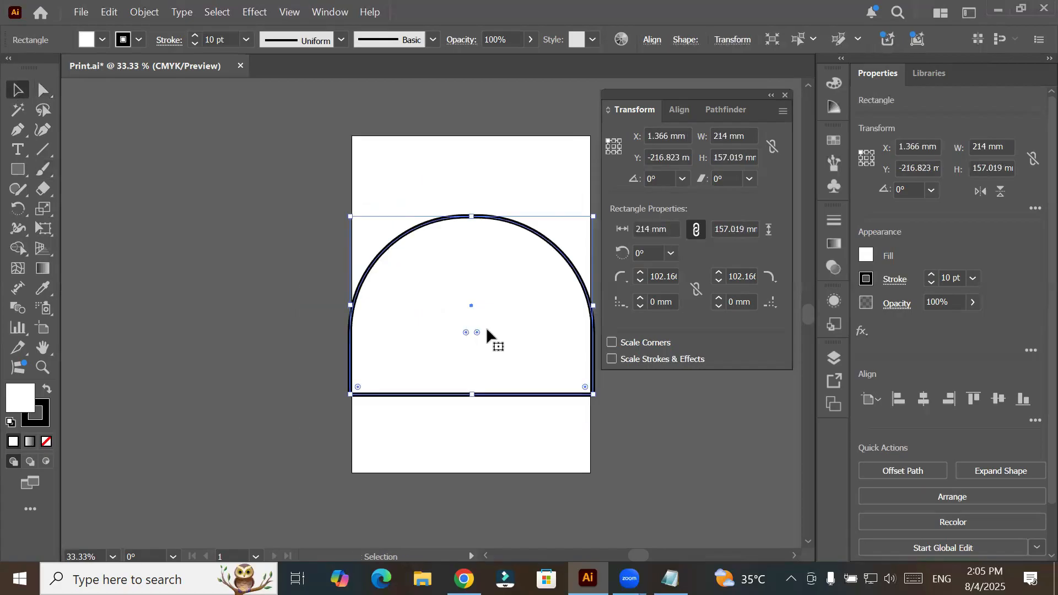
- Delete the arched shape and draw a square about 98.5 mm wide on the artboard in its place
{"action": "key", "text": "Delete"}
{"action": "left_click", "coordinate": [18, 170]}
{"action": "left_click_drag", "start_coordinate": [409, 232], "coordinate": [493, 345]}
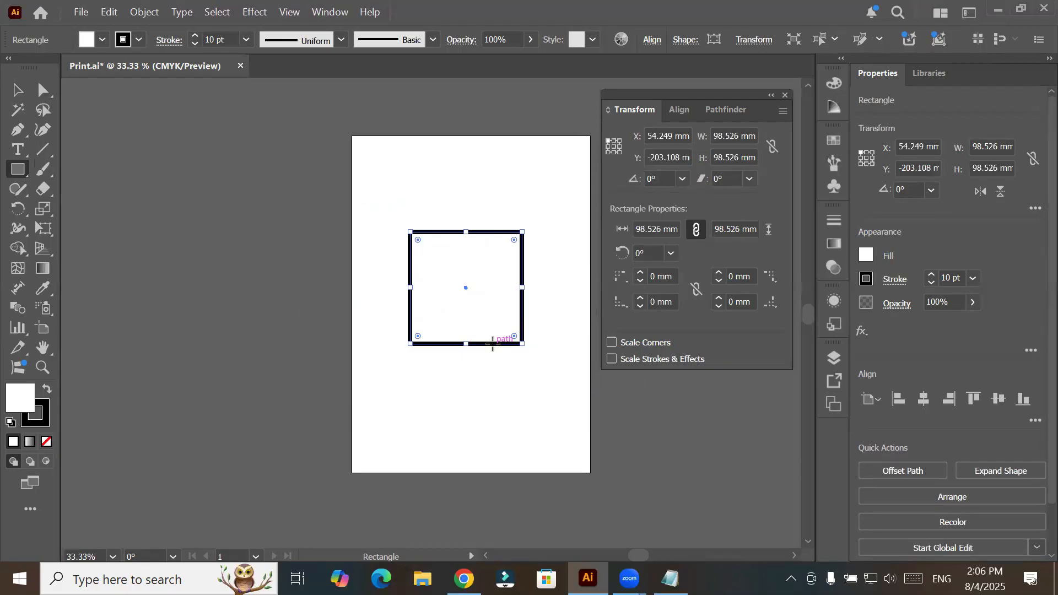
- Round only the square's upper-right corner on the canvas to a radius of about 39 mm
{"action": "scroll", "coordinate": [571, 269], "scroll_direction": "up", "scroll_amount": 1}
{"action": "scroll", "coordinate": [571, 270], "scroll_direction": "up", "scroll_amount": 1}
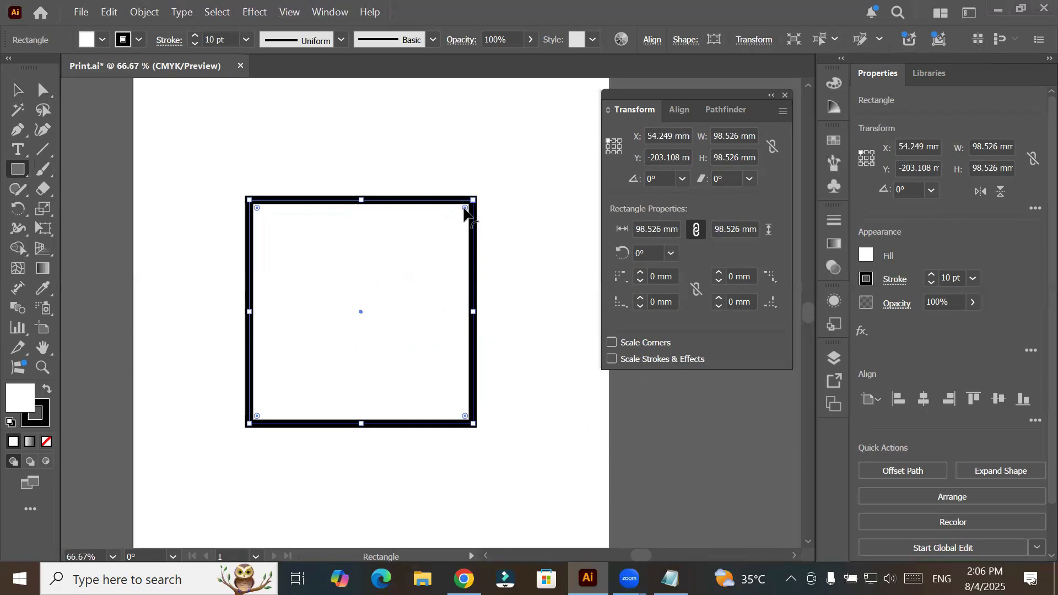
{"action": "left_click_drag", "start_coordinate": [465, 209], "coordinate": [407, 312]}
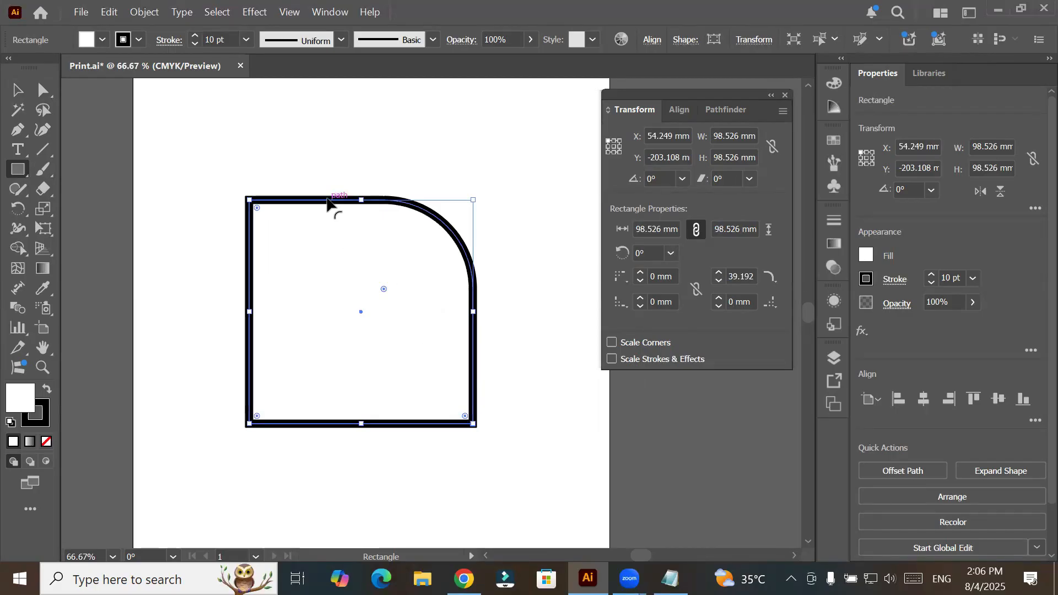
- Move the square with the rounded corner to the artboard's upper-left area with the Selection tool
{"action": "left_click", "coordinate": [17, 89]}
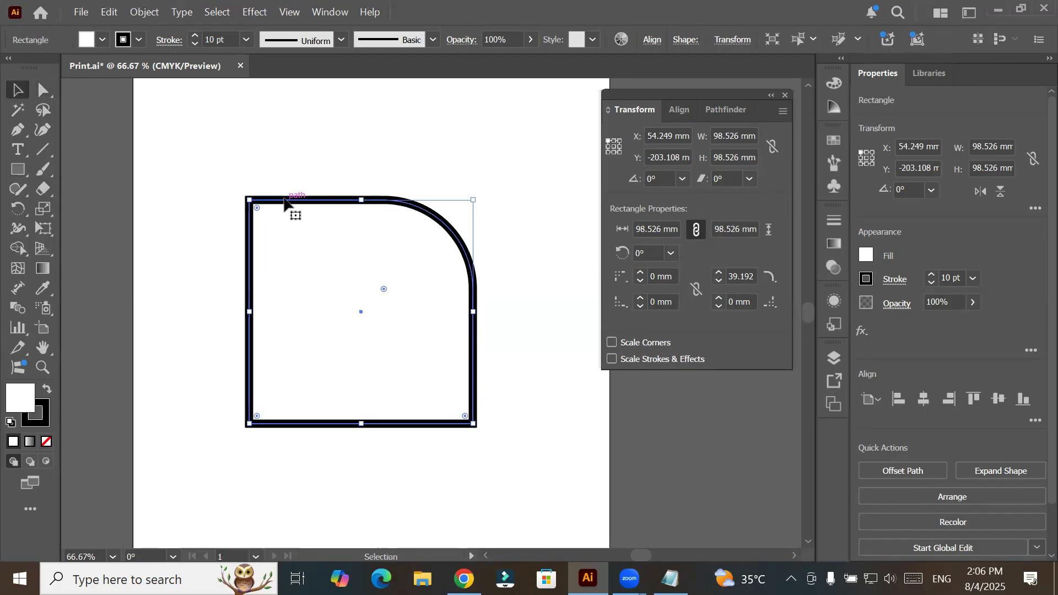
{"action": "left_click_drag", "start_coordinate": [286, 203], "coordinate": [180, 89]}
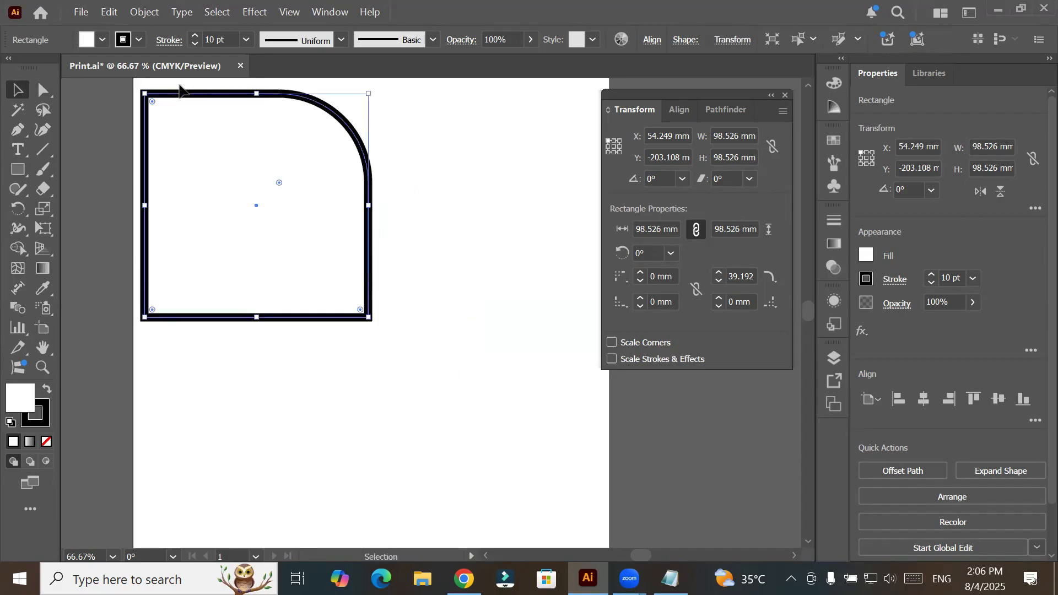
{"action": "scroll", "coordinate": [283, 230], "scroll_direction": "down", "scroll_amount": 4}
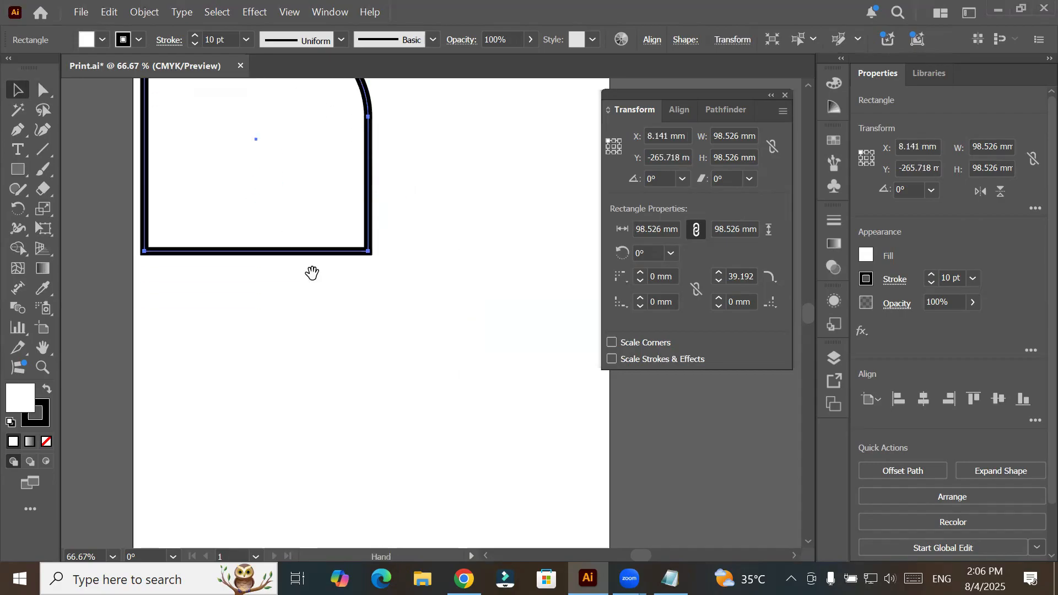
{"action": "scroll", "coordinate": [311, 271], "scroll_direction": "down", "scroll_amount": 3}
- Duplicate the square with the rounded corner and place the copy beside the original, level with it
{"action": "left_click_drag", "start_coordinate": [307, 269], "coordinate": [315, 369]}
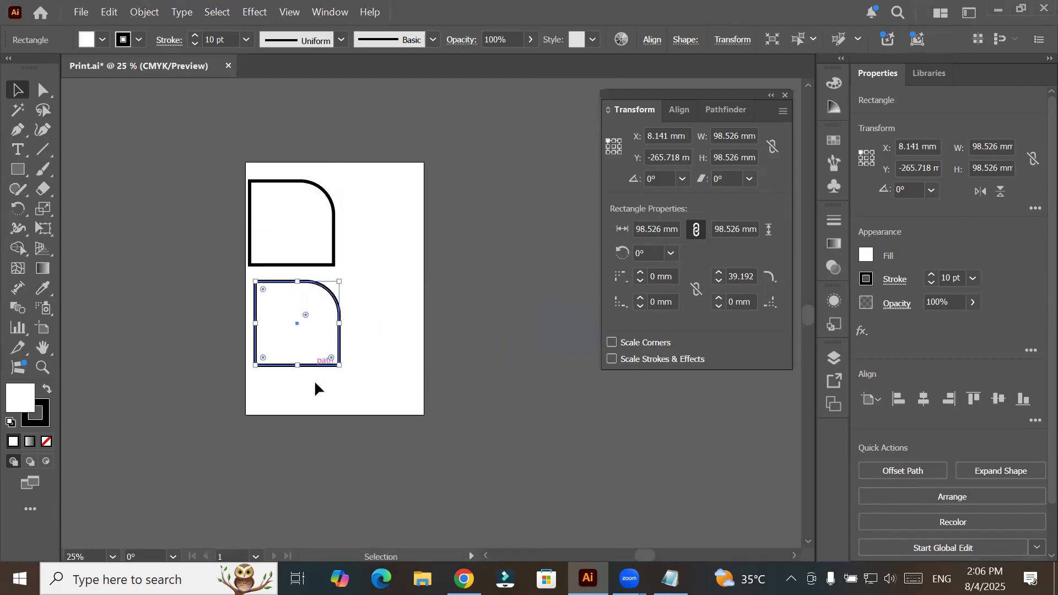
{"action": "scroll", "coordinate": [259, 336], "scroll_direction": "up", "scroll_amount": 1}
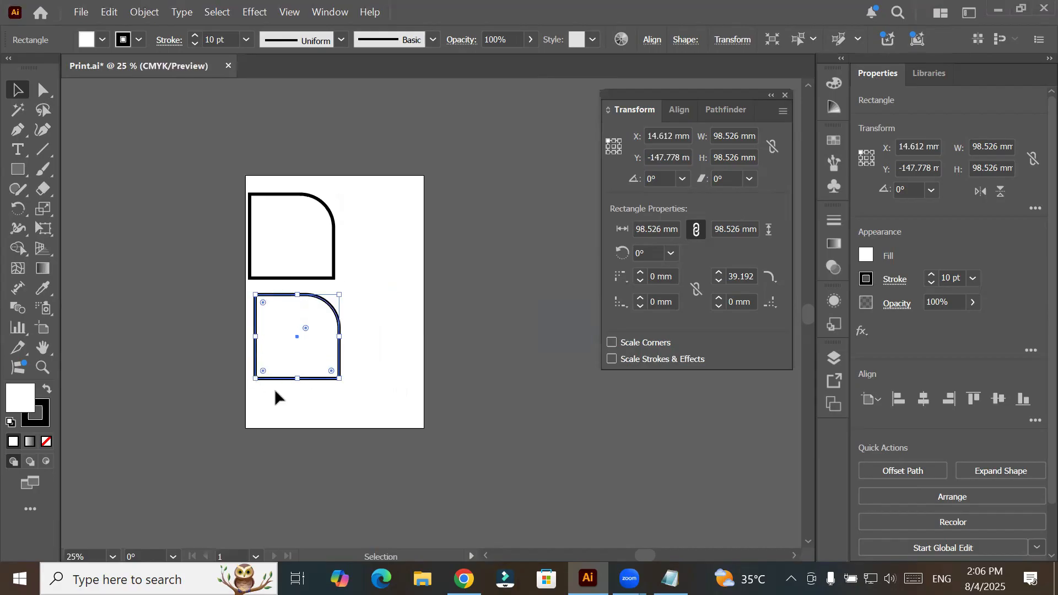
{"action": "scroll", "coordinate": [275, 389], "scroll_direction": "up", "scroll_amount": 1}
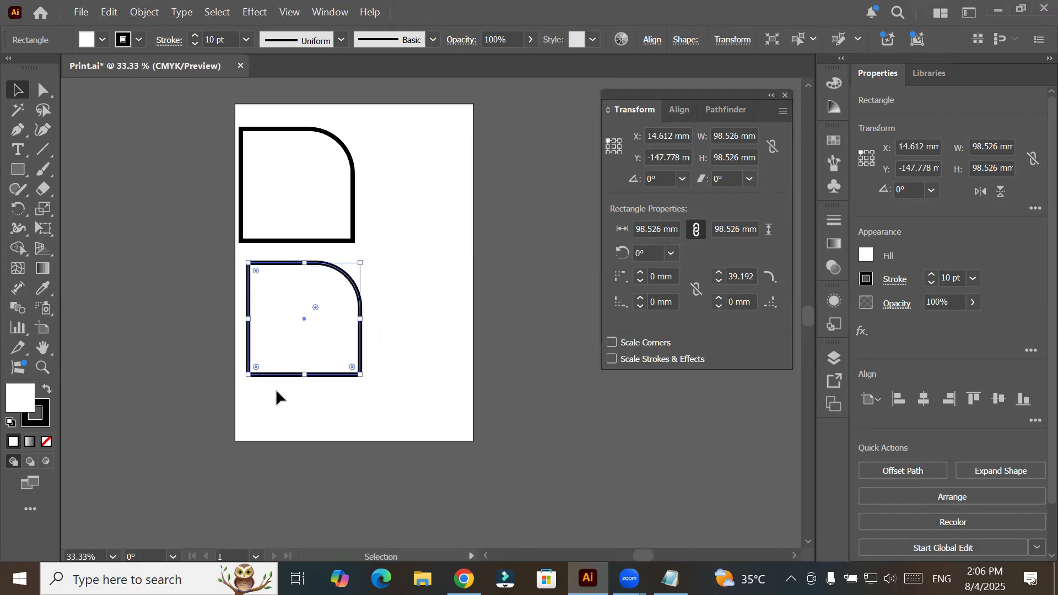
{"action": "left_click_drag", "start_coordinate": [291, 268], "coordinate": [406, 135]}
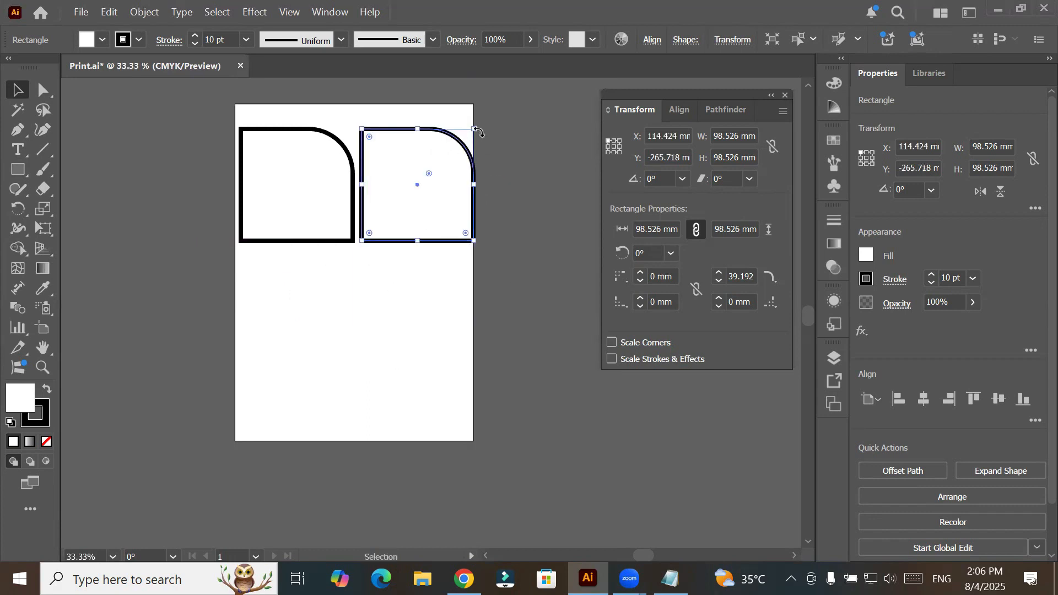
- Undo a trial scaling of the copy to about 39 mm made without corner scaling, and turn on Scale Corners
{"action": "left_click_drag", "start_coordinate": [478, 132], "coordinate": [396, 220]}
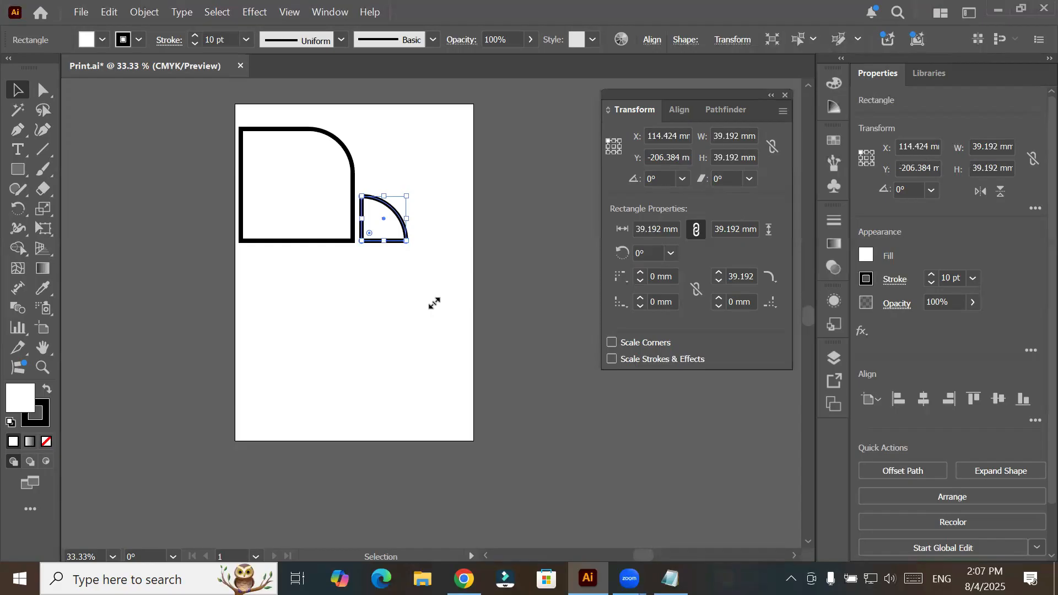
{"action": "key", "text": "ctrl+z"}
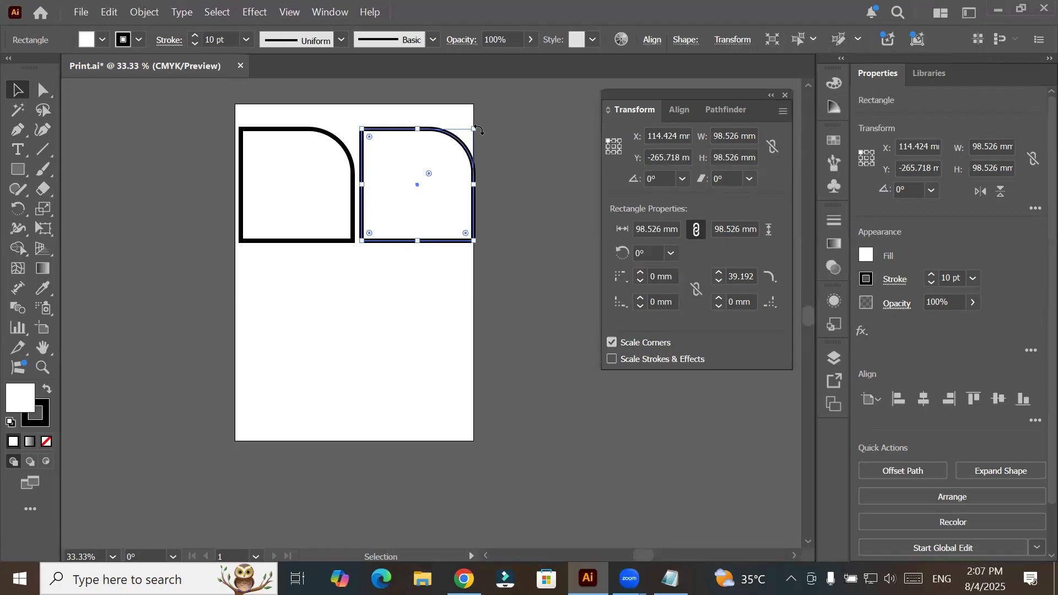
- Scale the copy down to about 22 mm with Scale Corners on, and undo the scaling
{"action": "left_click_drag", "start_coordinate": [474, 129], "coordinate": [388, 214]}
{"action": "scroll", "coordinate": [397, 232], "scroll_direction": "up", "scroll_amount": 2}
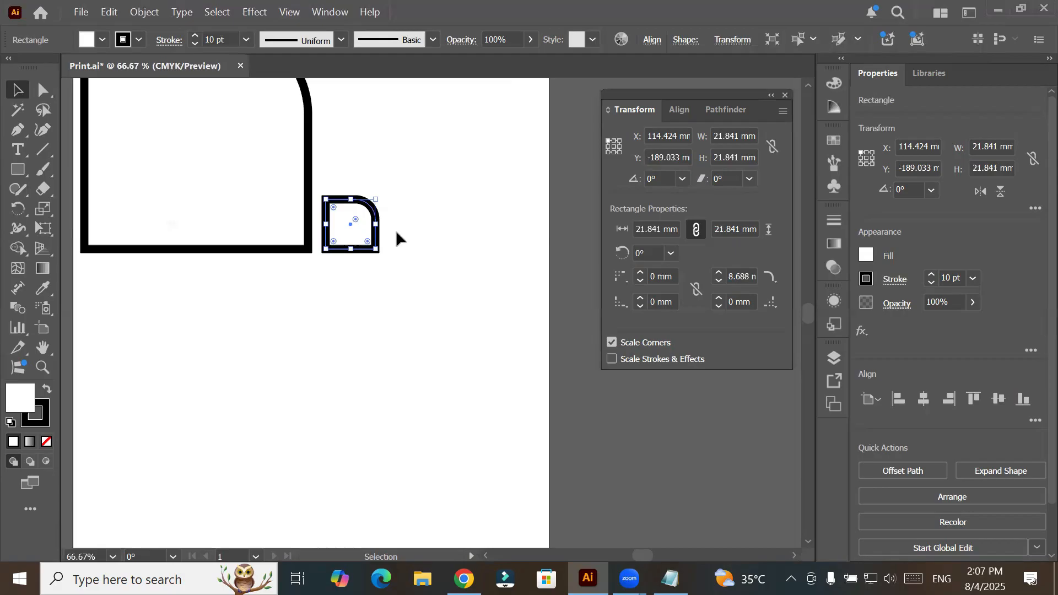
{"action": "key", "text": "ctrl+z"}
{"action": "scroll", "coordinate": [397, 237], "scroll_direction": "down", "scroll_amount": 1}
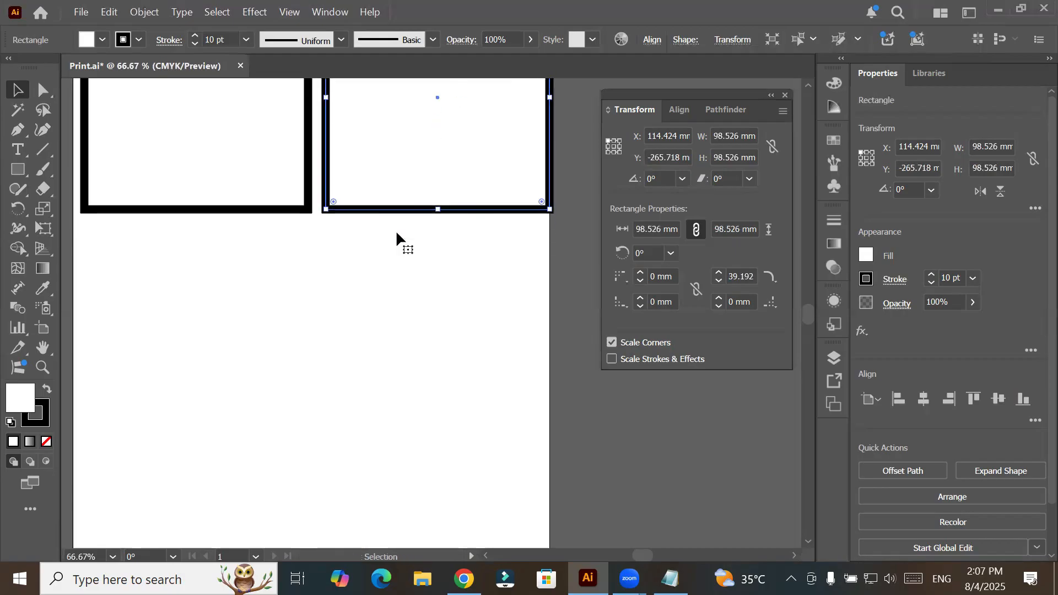
{"action": "scroll", "coordinate": [396, 234], "scroll_direction": "down", "scroll_amount": 1}
{"action": "scroll", "coordinate": [396, 234], "scroll_direction": "down", "scroll_amount": 1}
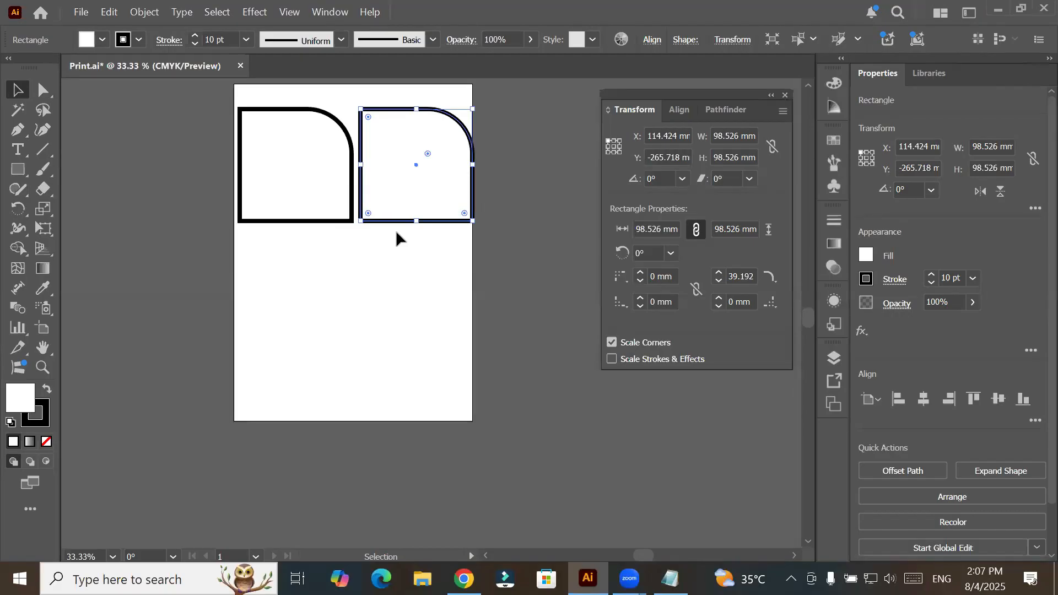
- Turn on Scale Strokes & Effects and check the original square's stroke weight
{"action": "left_click", "coordinate": [612, 359]}
{"action": "mouse_move", "coordinate": [588, 578]}
{"action": "left_click", "coordinate": [265, 109]}
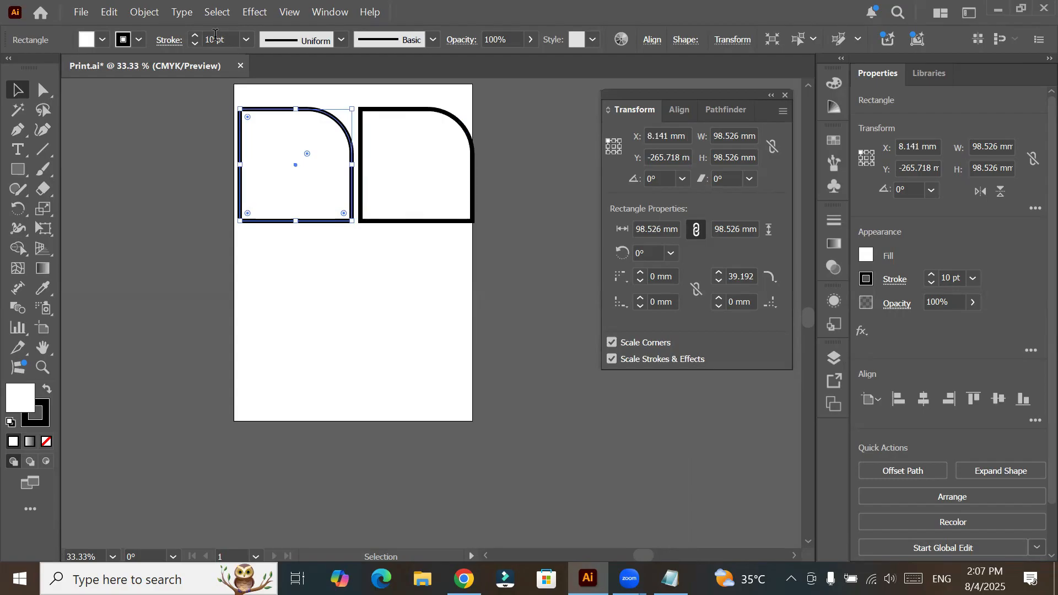
{"action": "left_click", "coordinate": [251, 40]}
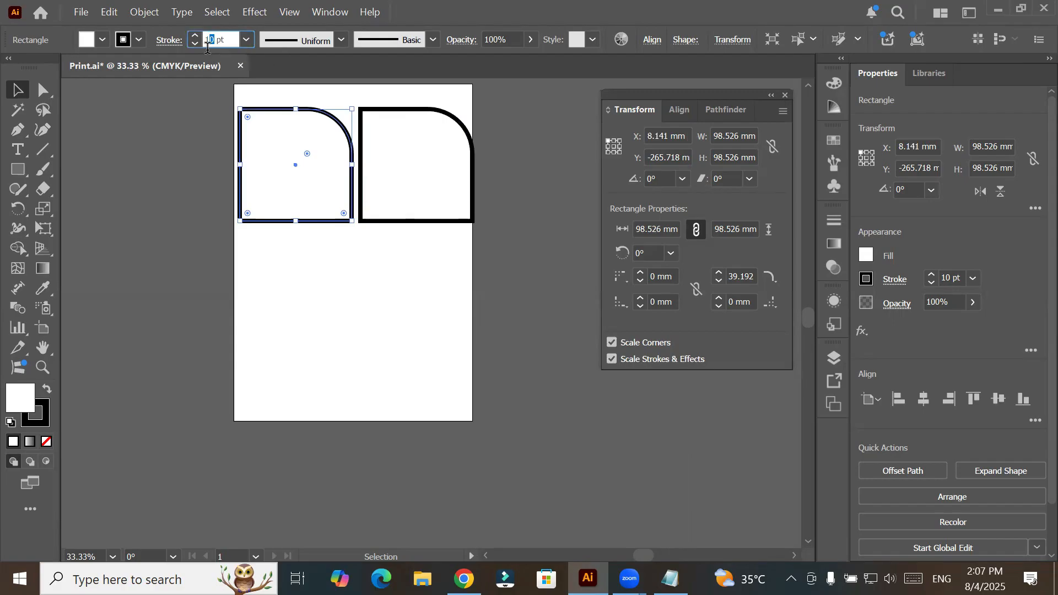
{"action": "left_click", "coordinate": [393, 106]}
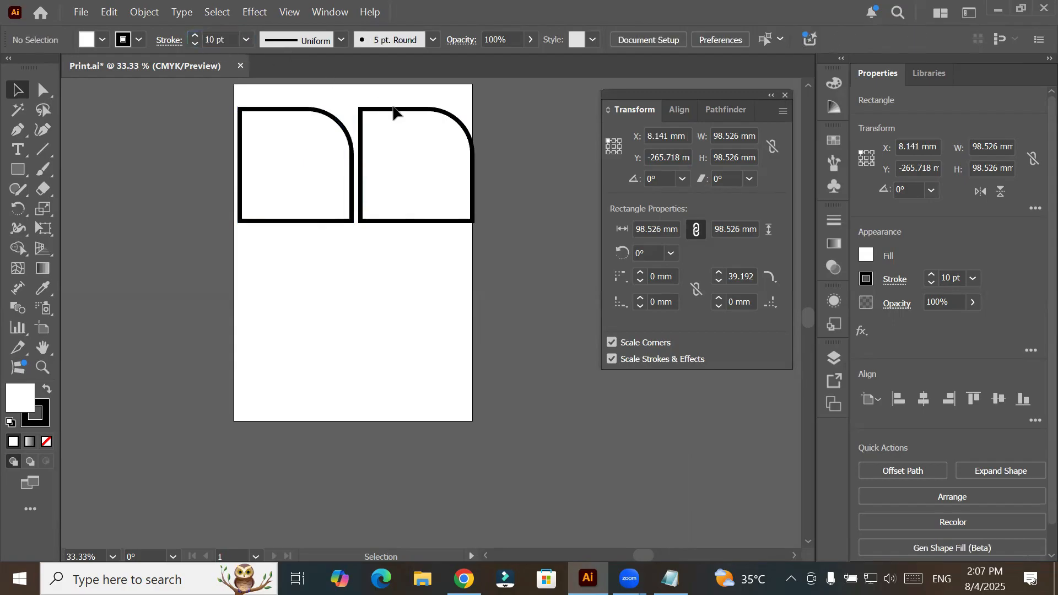
- Scale the copy down to about 23 mm with its corners and stroke, and check its stroke weight
{"action": "left_click", "coordinate": [393, 109]}
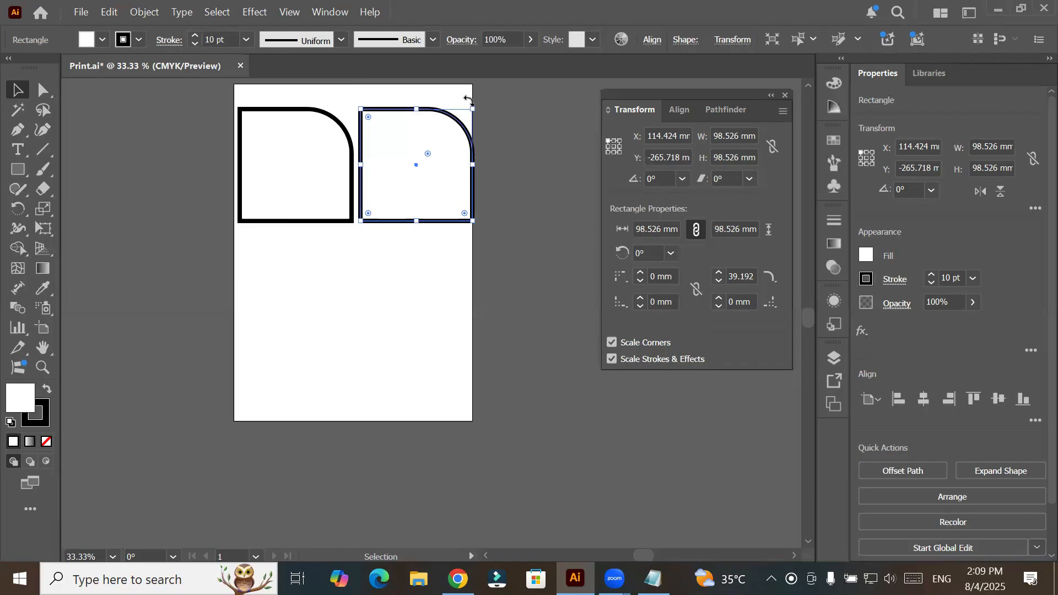
{"action": "left_click_drag", "start_coordinate": [474, 110], "coordinate": [405, 197]}
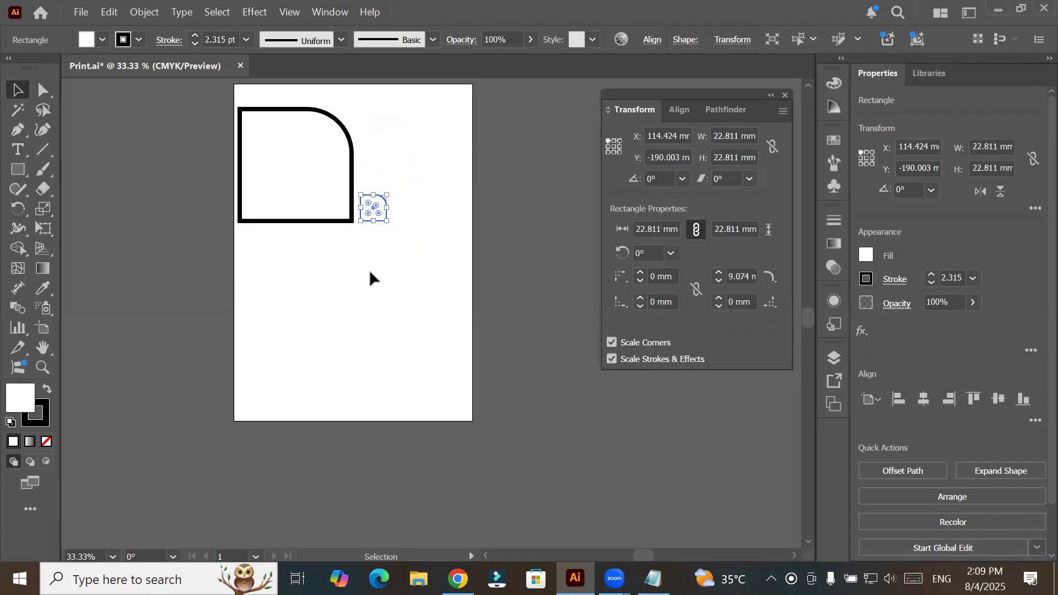
{"action": "left_click", "coordinate": [369, 269]}
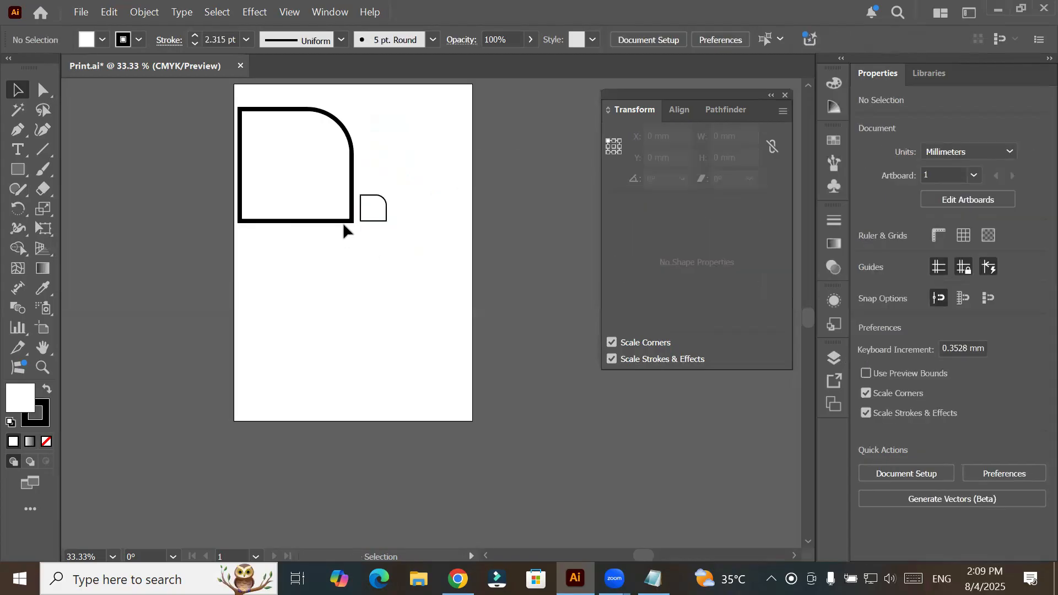
{"action": "left_click", "coordinate": [373, 216]}
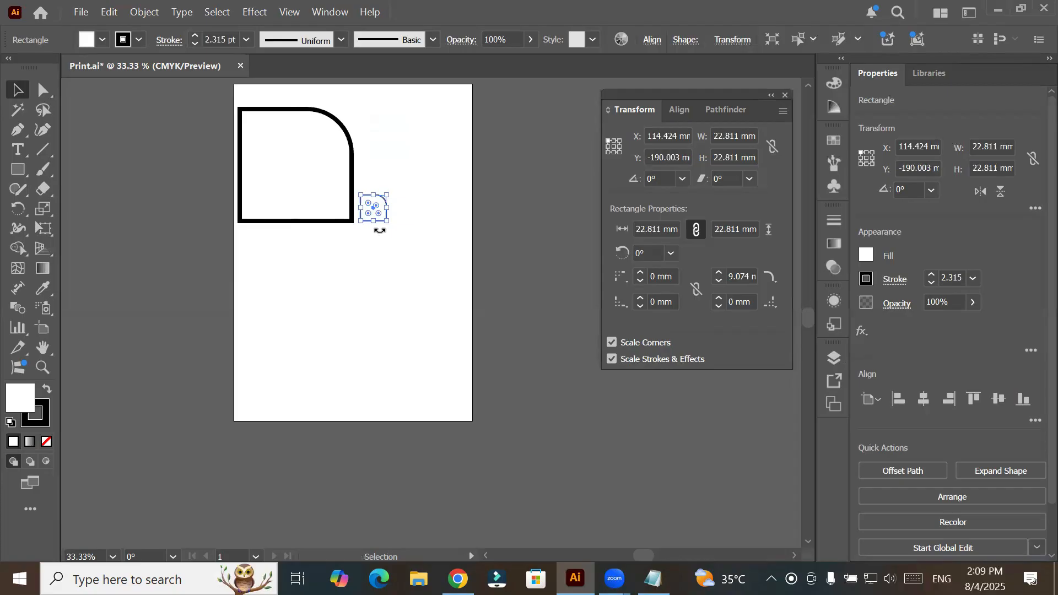
{"action": "left_click", "coordinate": [226, 40]}
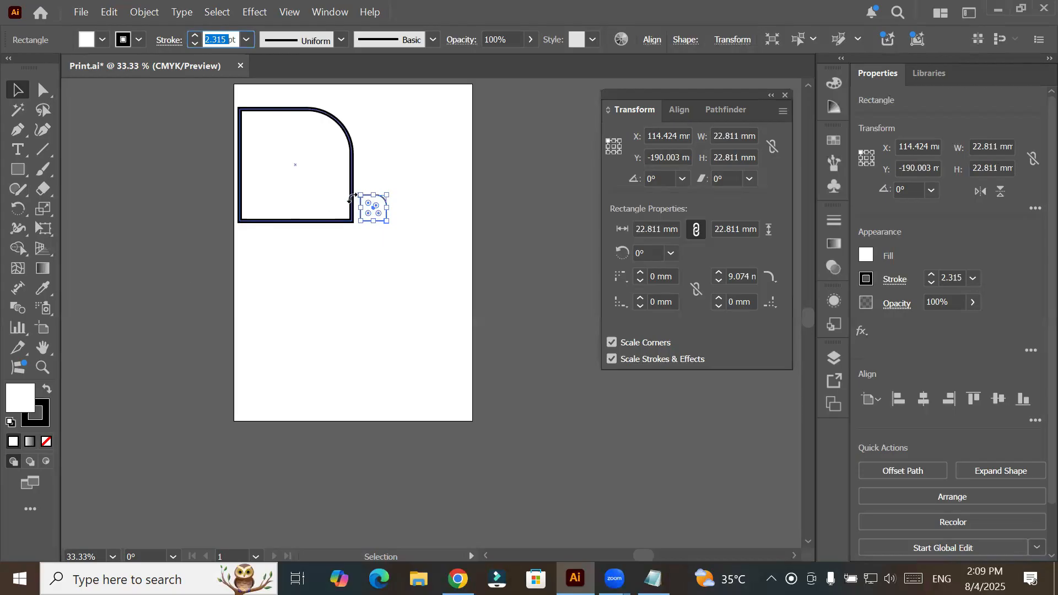
- Undo the copy's scaling with its stroke, and turn off Scale Strokes & Effects
{"action": "scroll", "coordinate": [355, 196], "scroll_direction": "up", "scroll_amount": 1}
{"action": "scroll", "coordinate": [355, 196], "scroll_direction": "up", "scroll_amount": 2}
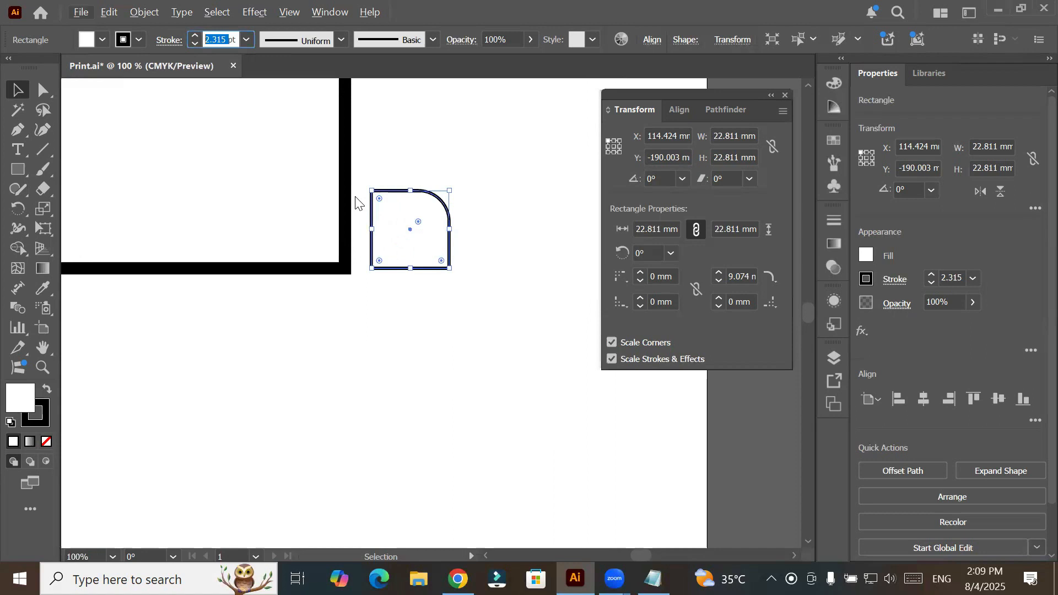
{"action": "type", "text": "a"}
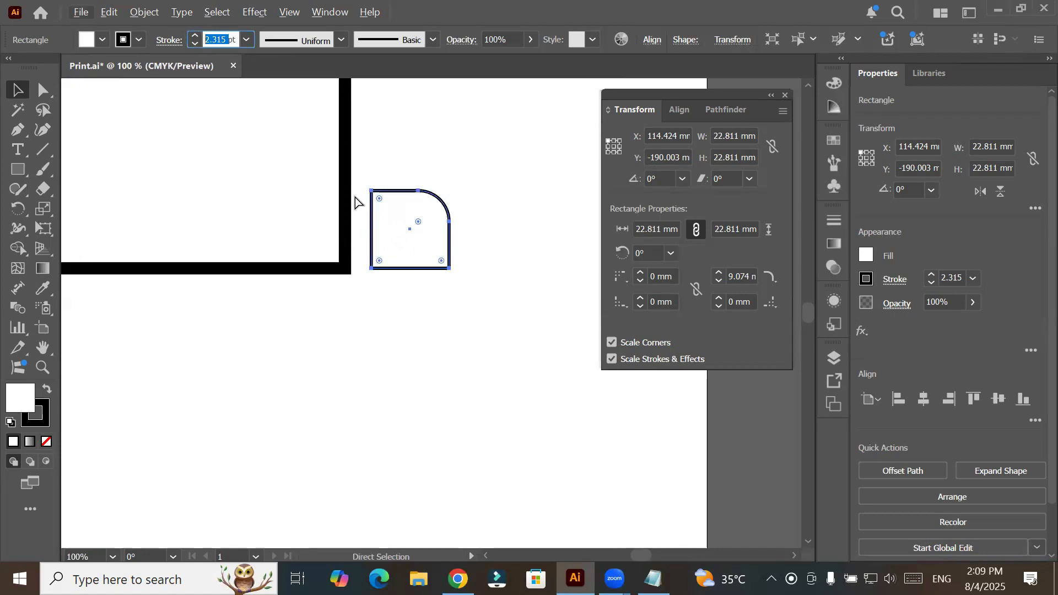
{"action": "type", "text": "10"}
{"action": "key", "text": "Return"}
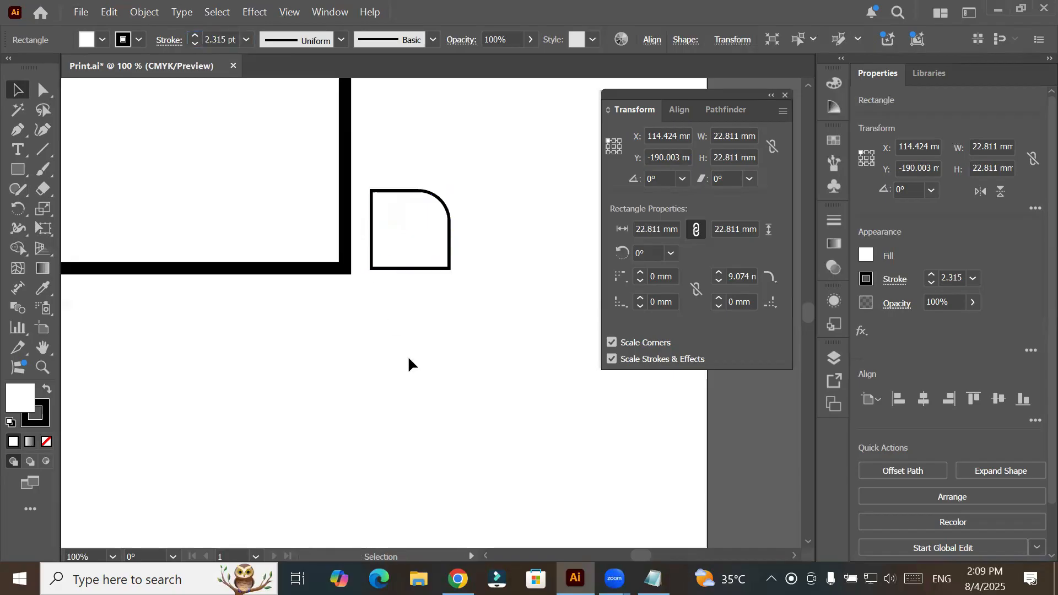
{"action": "key", "text": "v"}
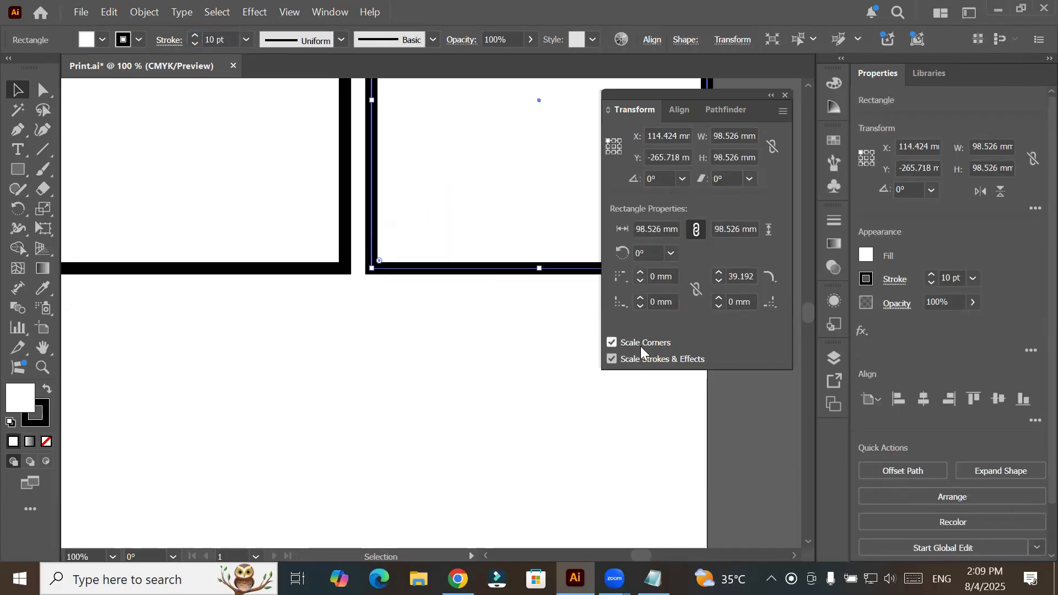
{"action": "left_click", "coordinate": [613, 364]}
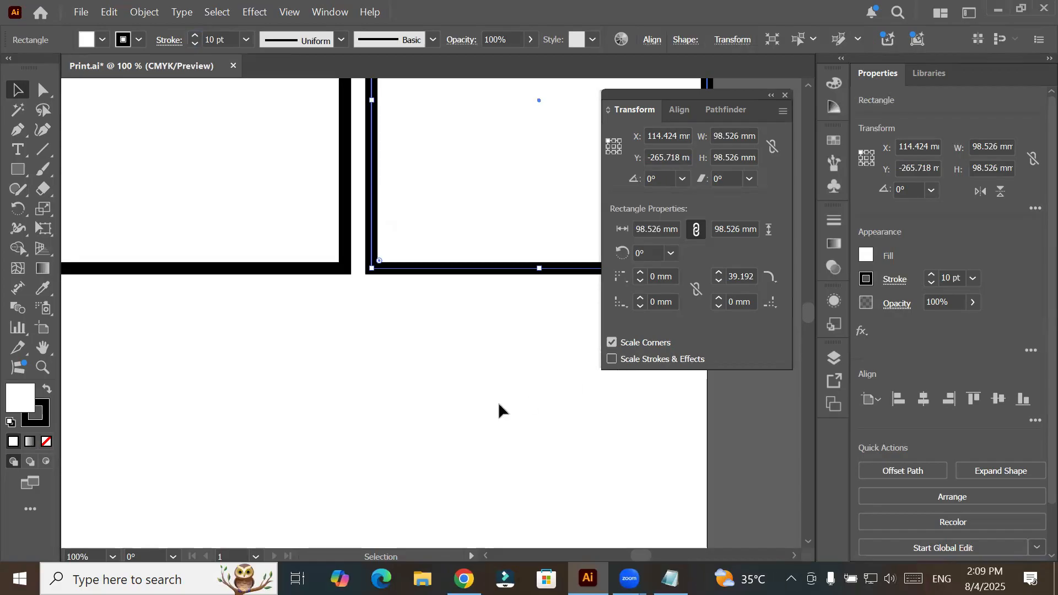
- Scale the copy about its centre down to about 28 mm with Scale Strokes & Effects off, and check its stroke weight
{"action": "scroll", "coordinate": [498, 401], "scroll_direction": "down", "scroll_amount": 3}
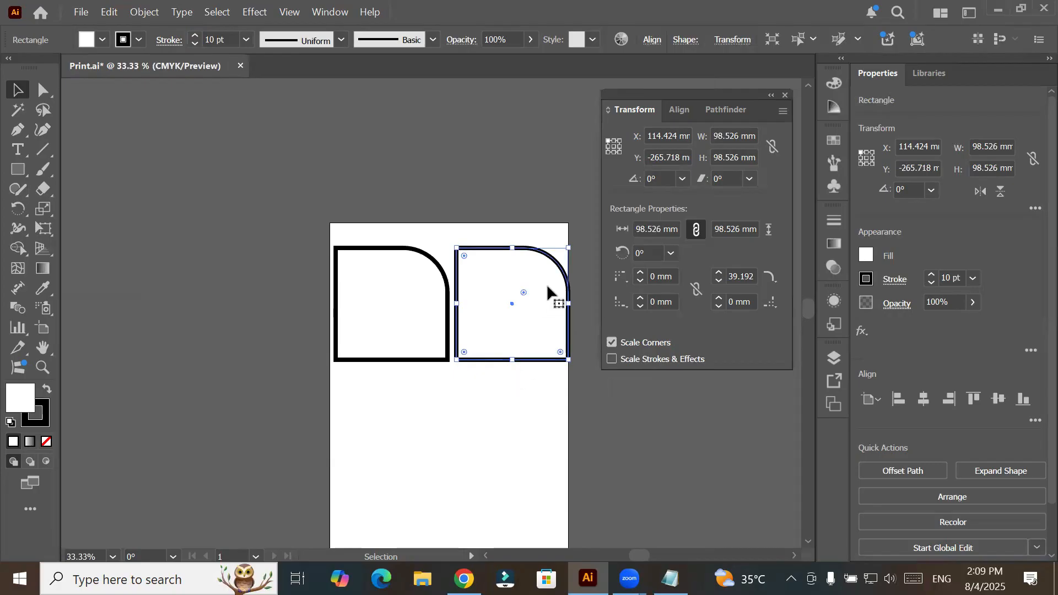
{"action": "left_click_drag", "start_coordinate": [568, 247], "coordinate": [540, 291]}
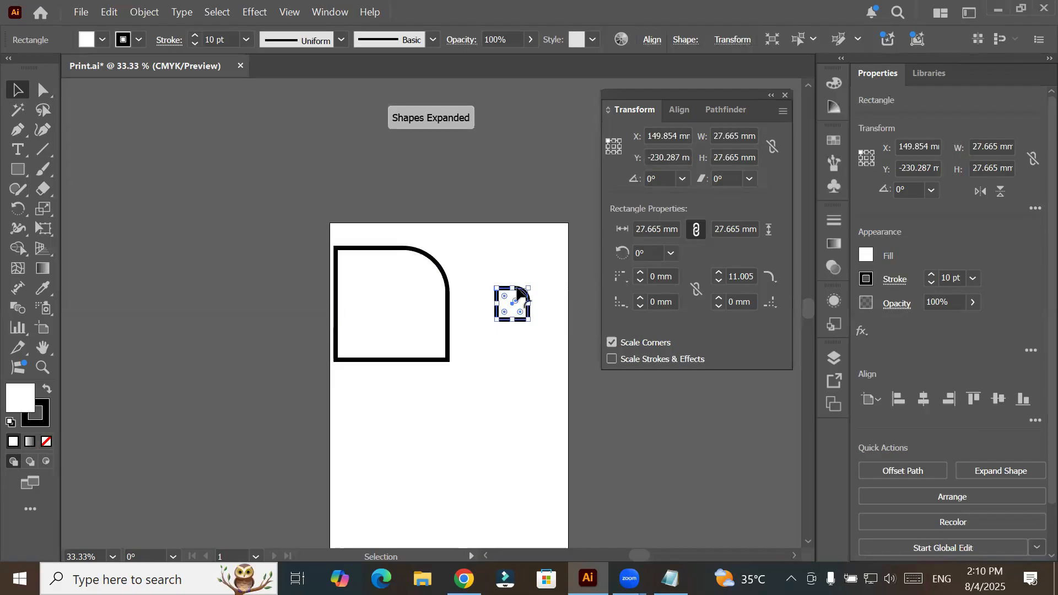
{"action": "left_click", "coordinate": [209, 39]}
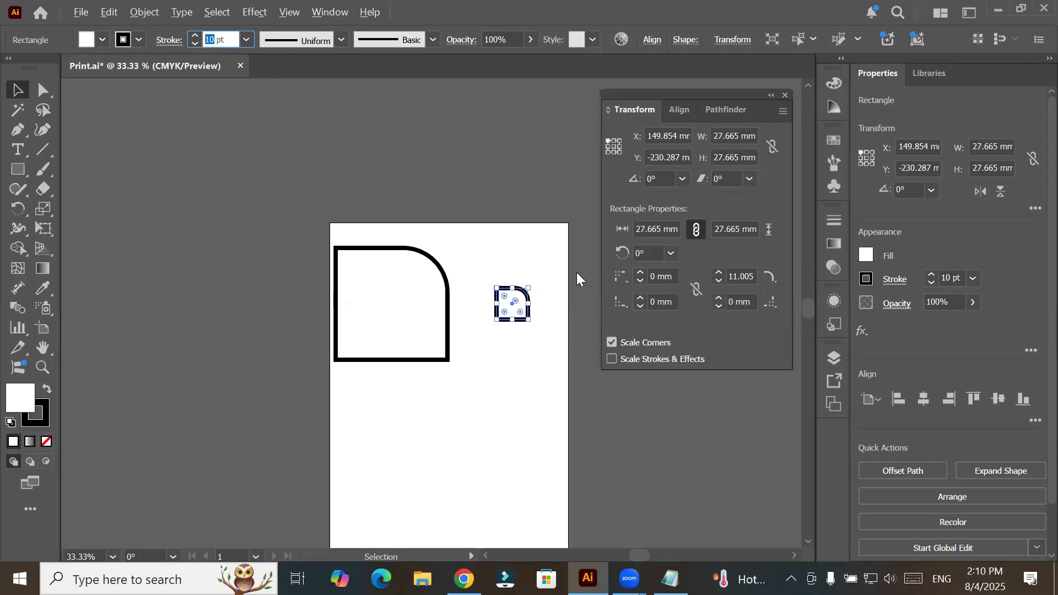
{"action": "scroll", "coordinate": [577, 272], "scroll_direction": "up", "scroll_amount": 1}
{"action": "scroll", "coordinate": [557, 279], "scroll_direction": "up", "scroll_amount": 1}
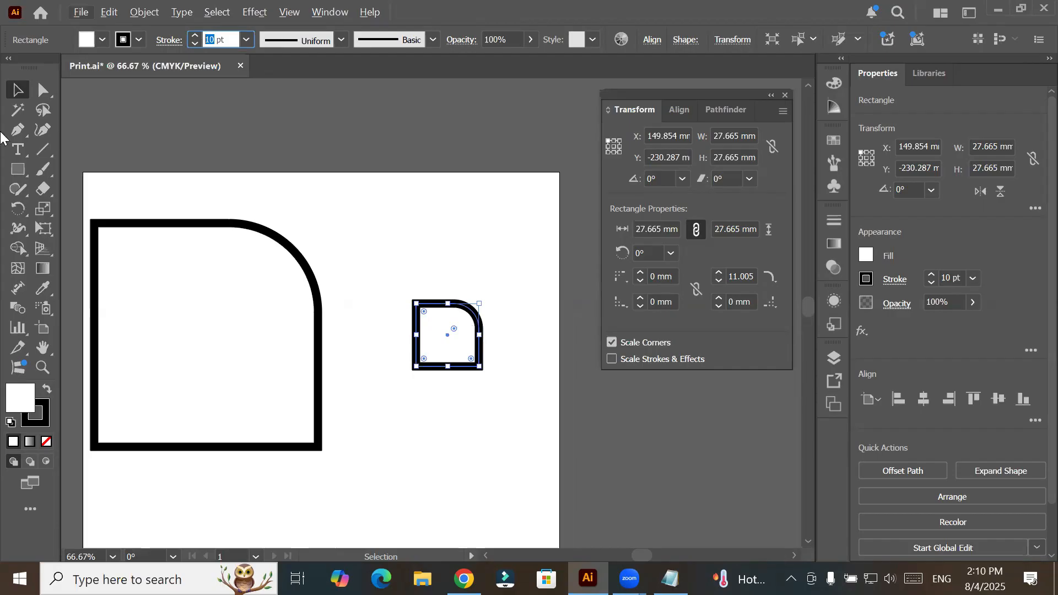
- Delete the small copy and move the remaining square toward the middle of the artboard, to X about 66 mm
{"action": "key", "text": "Escape"}
{"action": "key", "text": "Delete"}
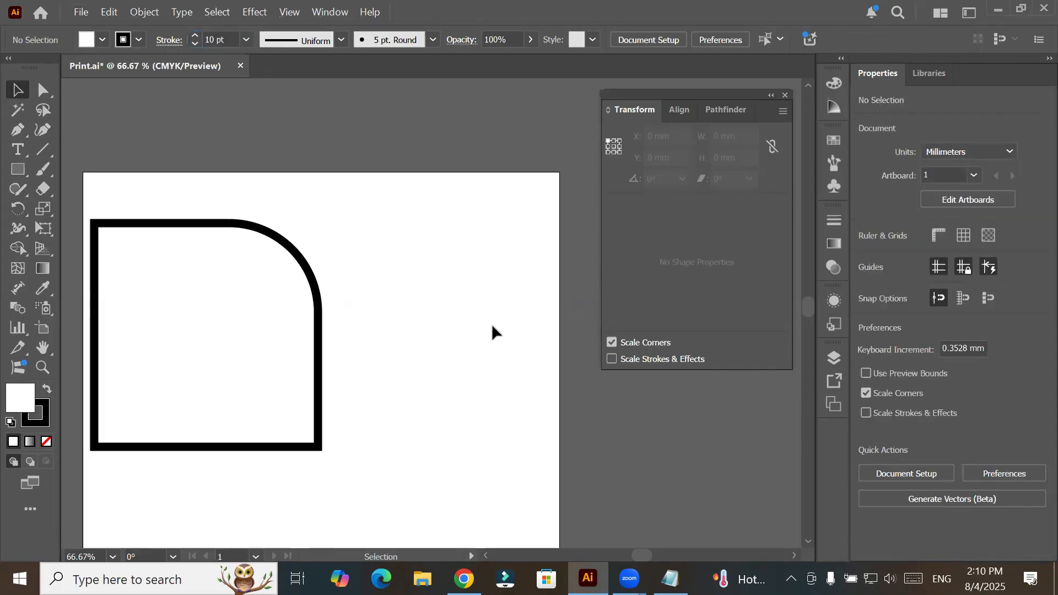
{"action": "left_click_drag", "start_coordinate": [321, 265], "coordinate": [433, 266]}
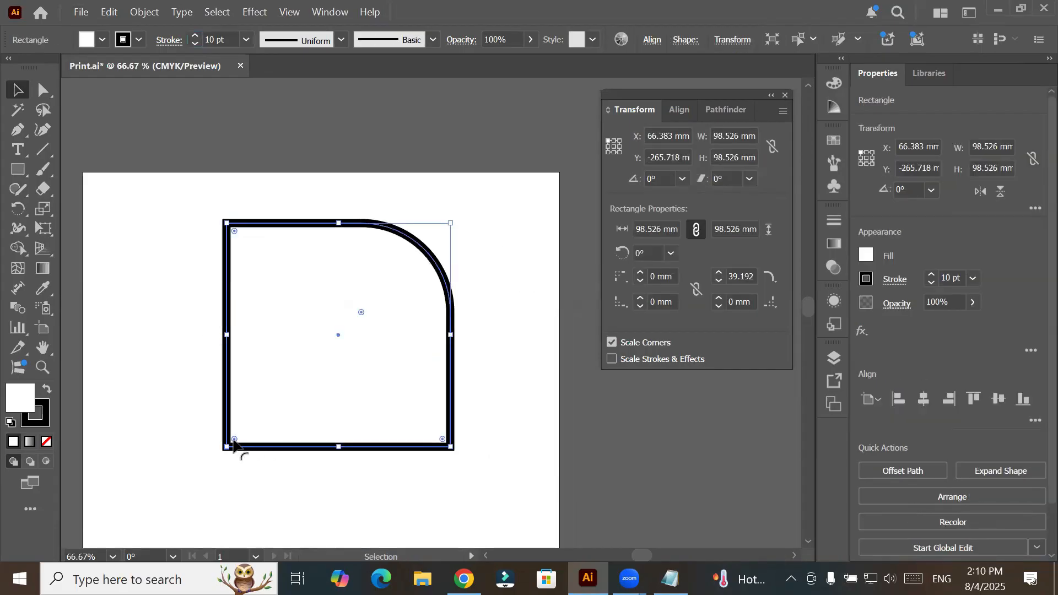
- Round the square's lower-left corner to a radius of about 44 mm
{"action": "left_click_drag", "start_coordinate": [234, 441], "coordinate": [329, 349]}
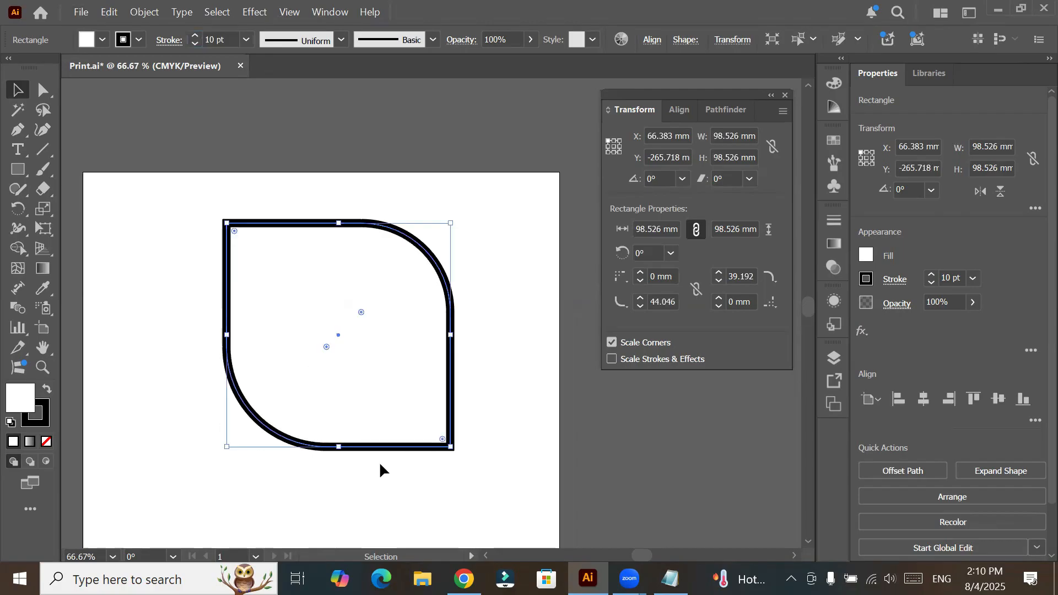
{"action": "key", "text": "space"}
{"action": "left_click_drag", "start_coordinate": [411, 449], "coordinate": [400, 355]}
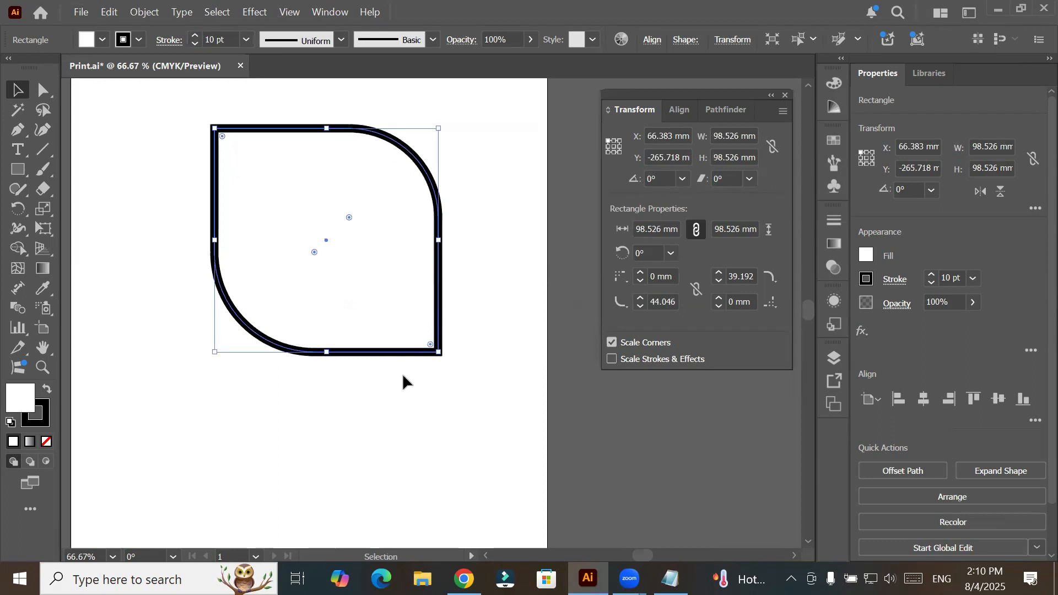
{"action": "scroll", "coordinate": [403, 375], "scroll_direction": "down", "scroll_amount": 2}
{"action": "scroll", "coordinate": [403, 376], "scroll_direction": "down", "scroll_amount": 1}
{"action": "scroll", "coordinate": [403, 375], "scroll_direction": "down", "scroll_amount": 2}
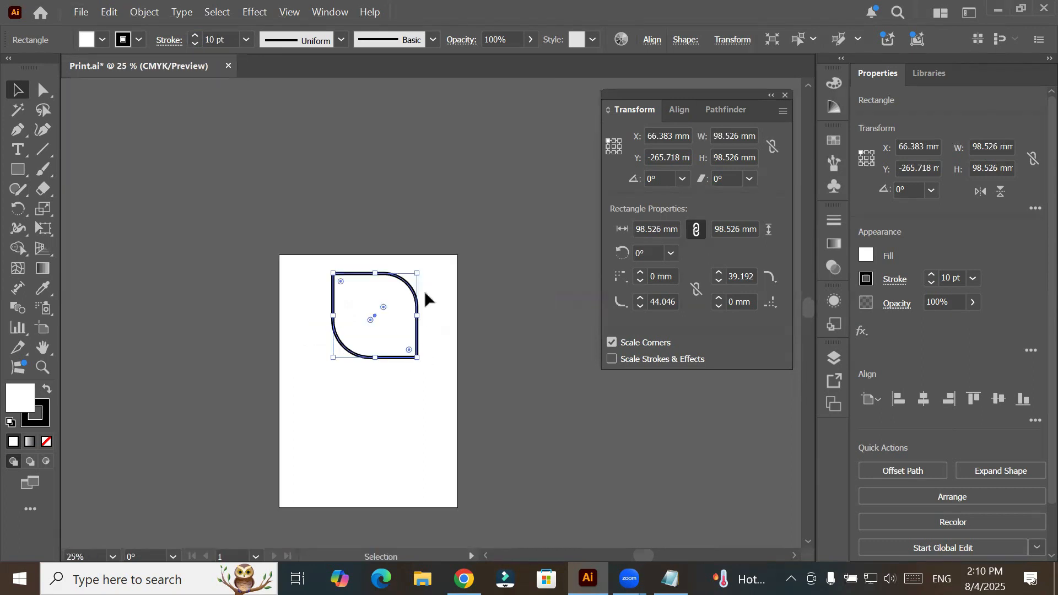
- Move the shape to X about 53.5 mm, and undo a trial scaling to about 86 mm with Scale Strokes & Effects on
{"action": "mouse_move", "coordinate": [417, 302]}
{"action": "left_mouse_down"}
{"action": "mouse_move", "coordinate": [420, 401]}
{"action": "mouse_move", "coordinate": [391, 333]}
{"action": "mouse_move", "coordinate": [407, 300]}
{"action": "mouse_move", "coordinate": [420, 350]}
{"action": "mouse_move", "coordinate": [414, 367]}
{"action": "mouse_move", "coordinate": [407, 303]}
{"action": "left_mouse_up"}
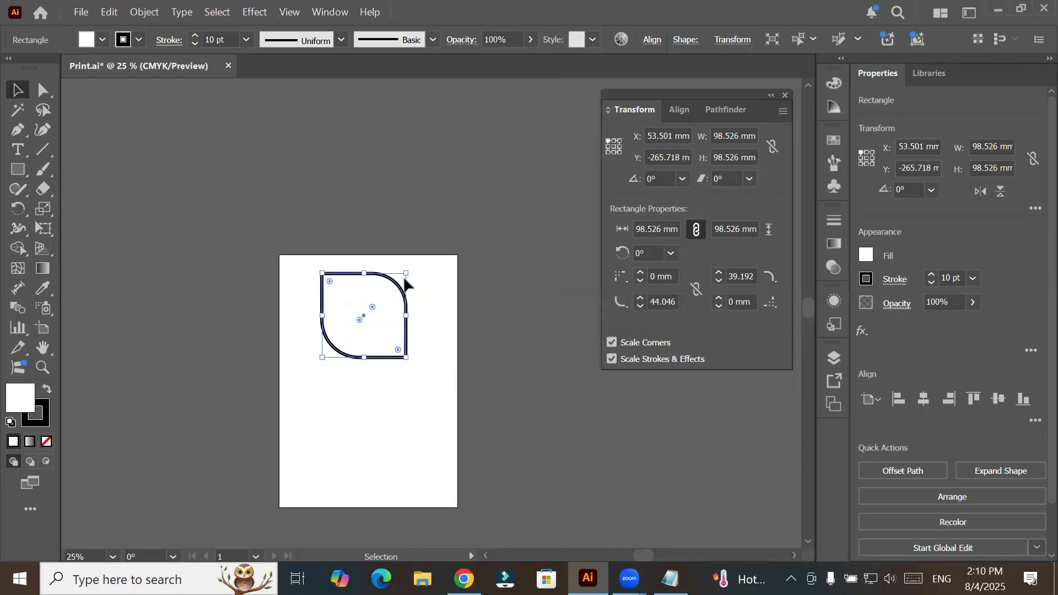
{"action": "left_click_drag", "start_coordinate": [407, 272], "coordinate": [402, 280]}
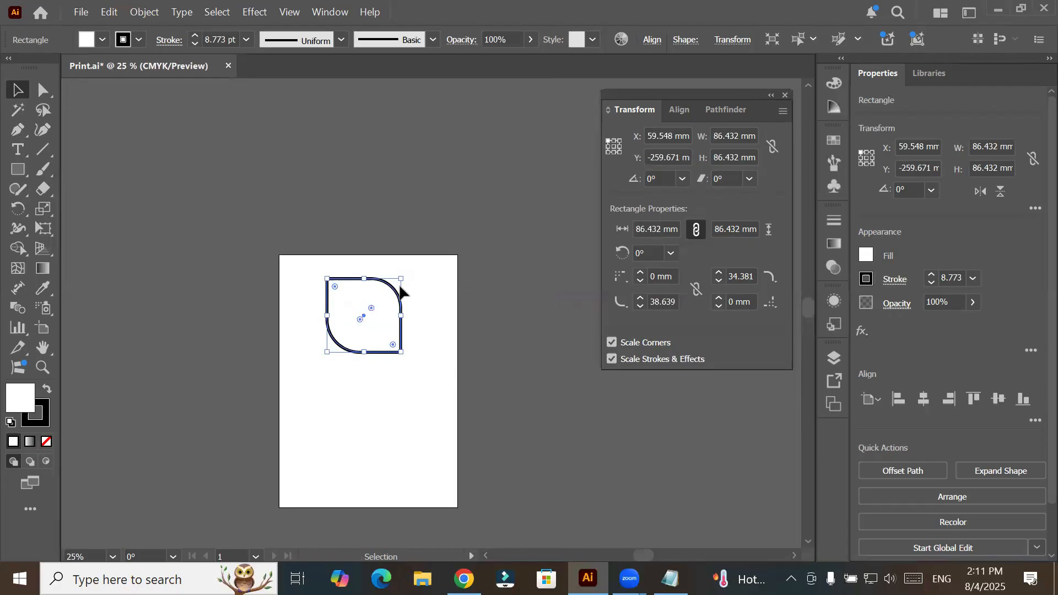
{"action": "key", "text": "ctrl+z"}
- Paste a copy of the leaf-like shape in front of the original and target the upper copy in Layer 1
{"action": "left_click", "coordinate": [111, 14]}
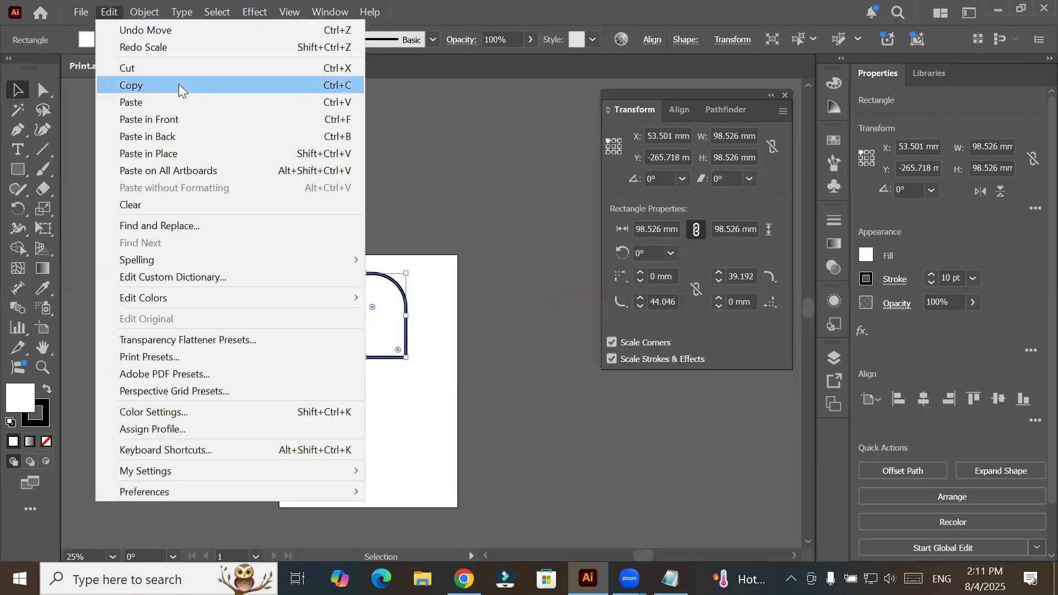
{"action": "left_click", "coordinate": [179, 83]}
{"action": "left_click", "coordinate": [110, 12]}
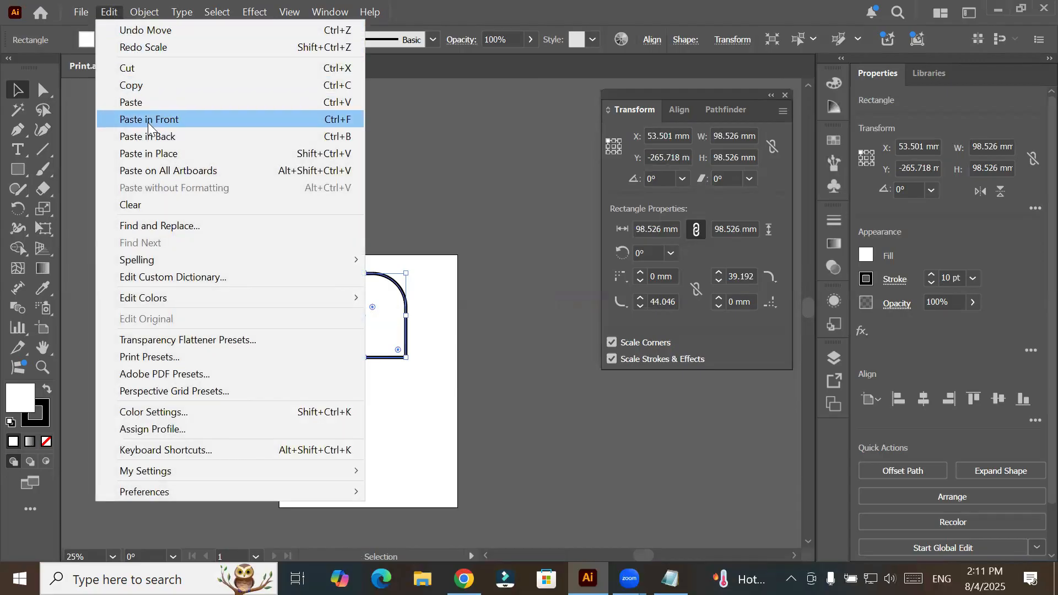
{"action": "left_click", "coordinate": [161, 119]}
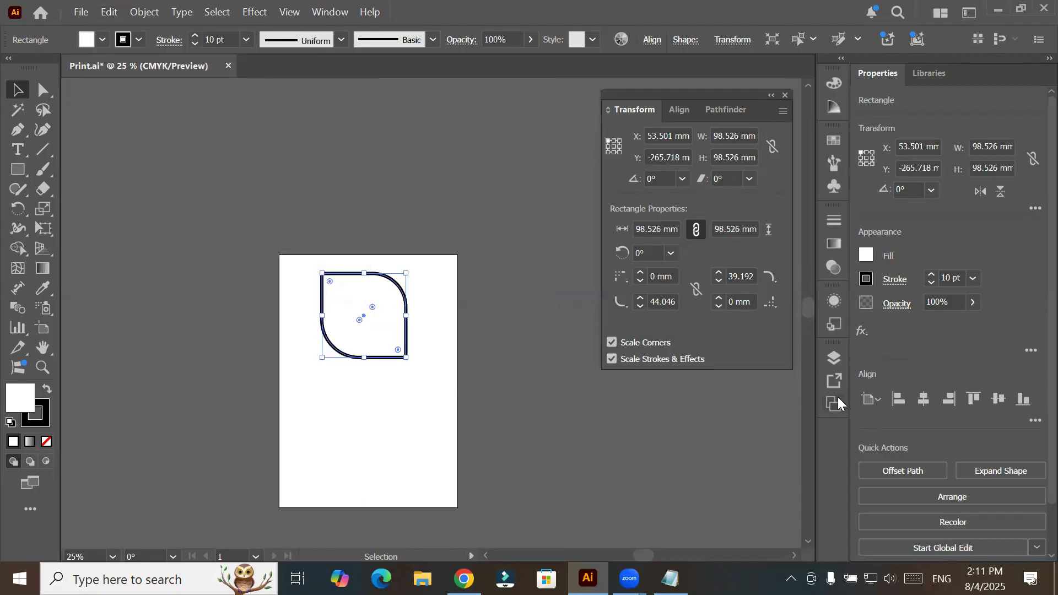
{"action": "left_click", "coordinate": [835, 361]}
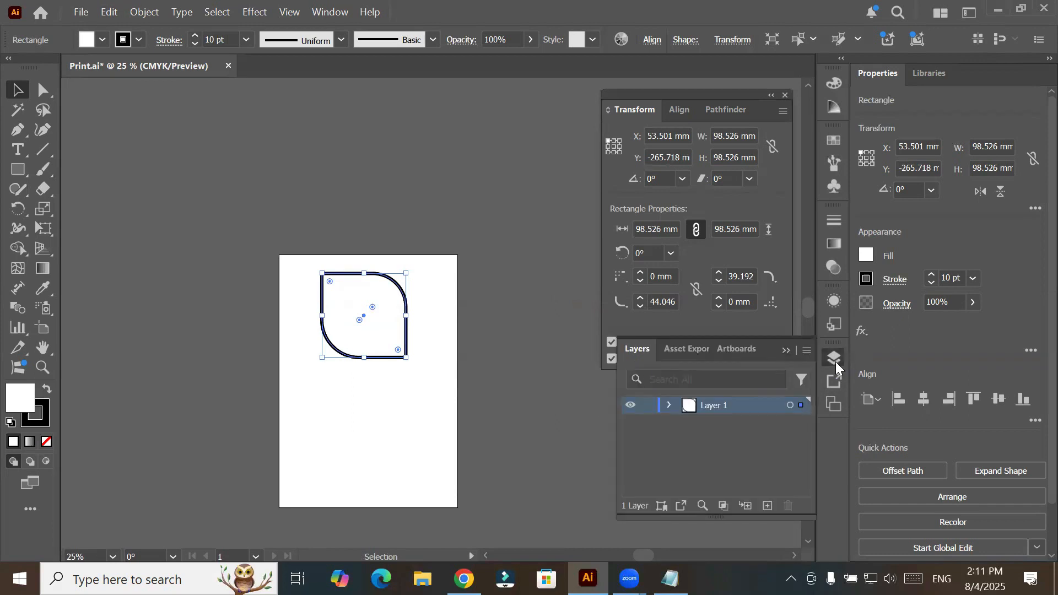
{"action": "left_click", "coordinate": [670, 408]}
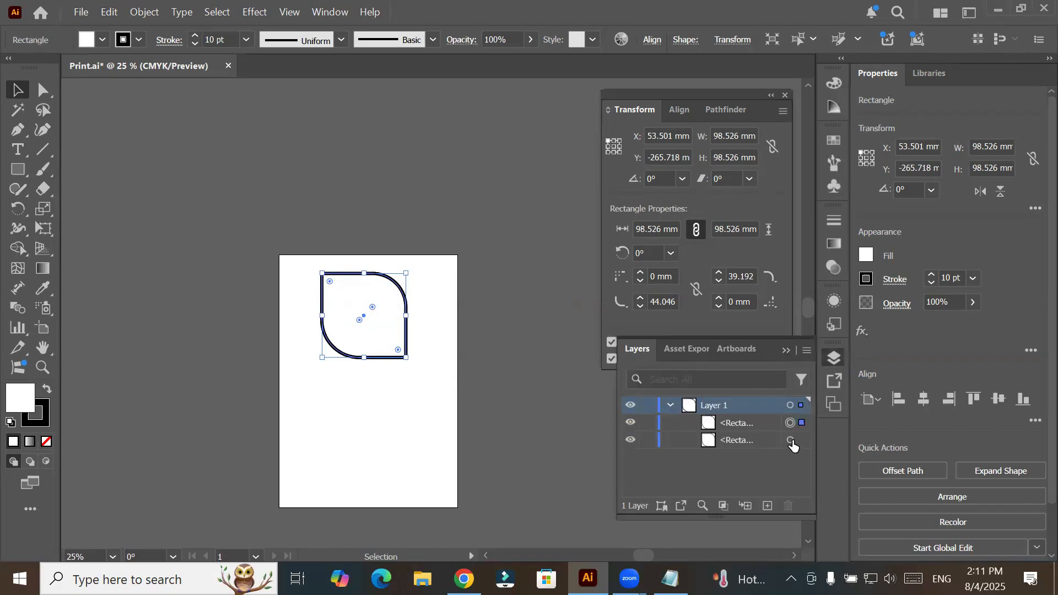
{"action": "left_click", "coordinate": [790, 423]}
- Scale the front copy about its centre down to about 34 mm, with its corners and stroke scaling proportionally
{"action": "left_click_drag", "start_coordinate": [407, 274], "coordinate": [404, 281]}
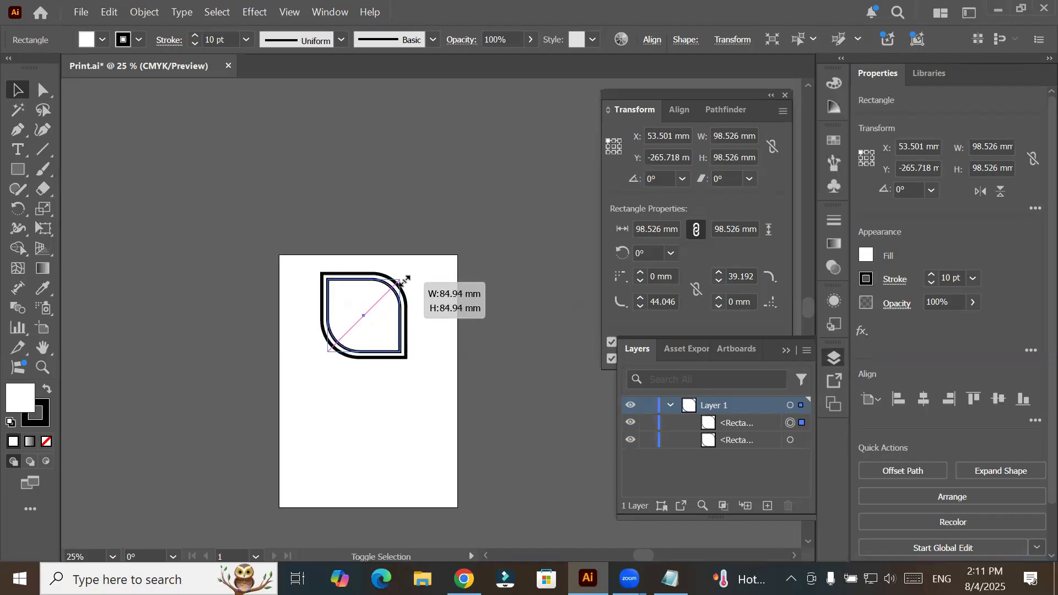
{"action": "left_click_drag", "start_coordinate": [404, 281], "coordinate": [399, 284]}
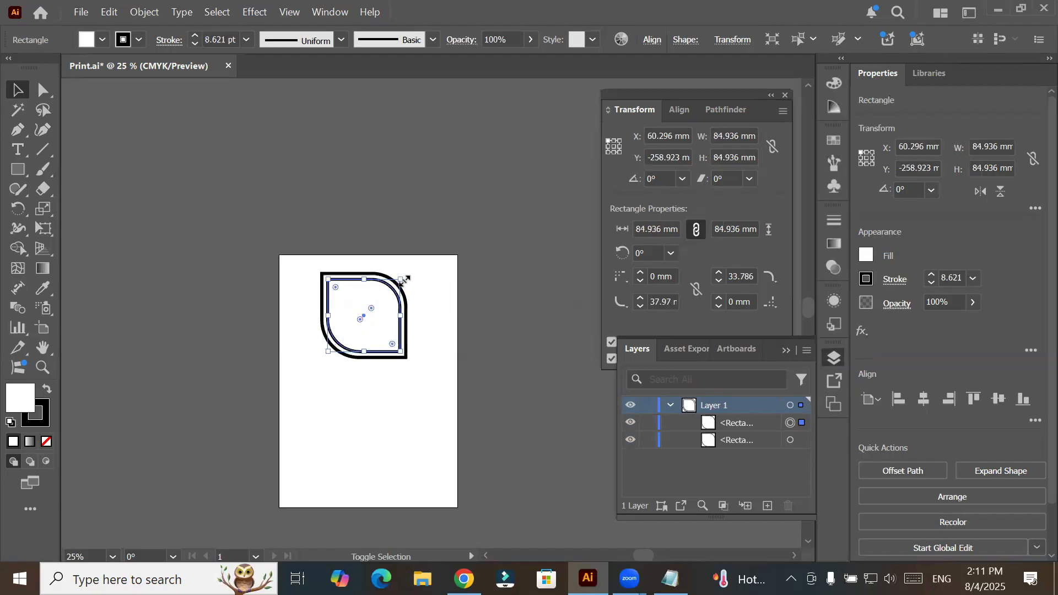
{"action": "key", "text": "ctrl+c"}
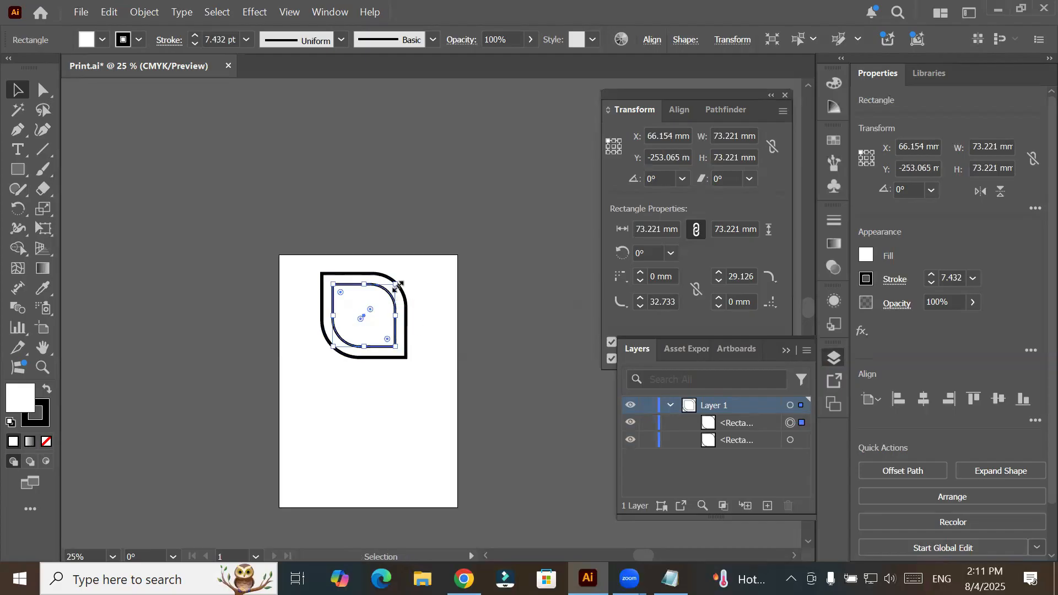
{"action": "left_click_drag", "start_coordinate": [396, 286], "coordinate": [383, 303]}
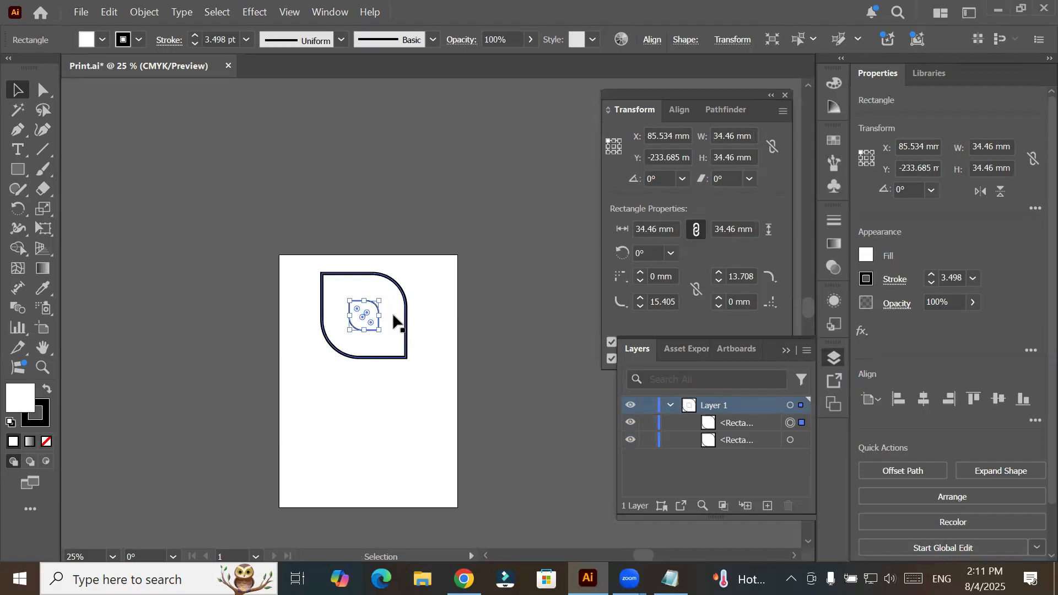
{"action": "scroll", "coordinate": [392, 315], "scroll_direction": "up", "scroll_amount": 3}
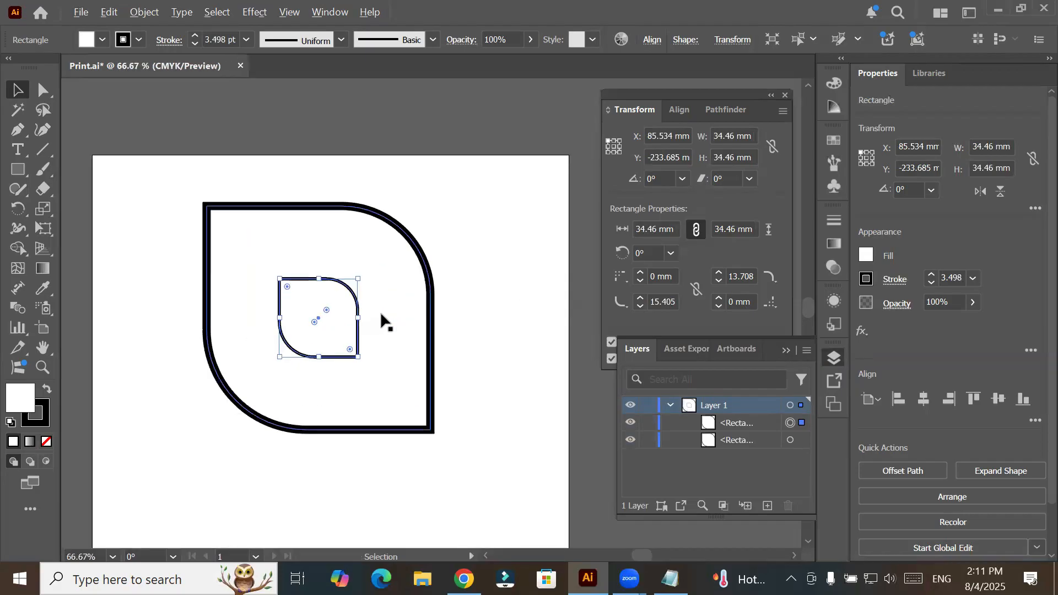
{"action": "scroll", "coordinate": [385, 321], "scroll_direction": "up", "scroll_amount": 1}
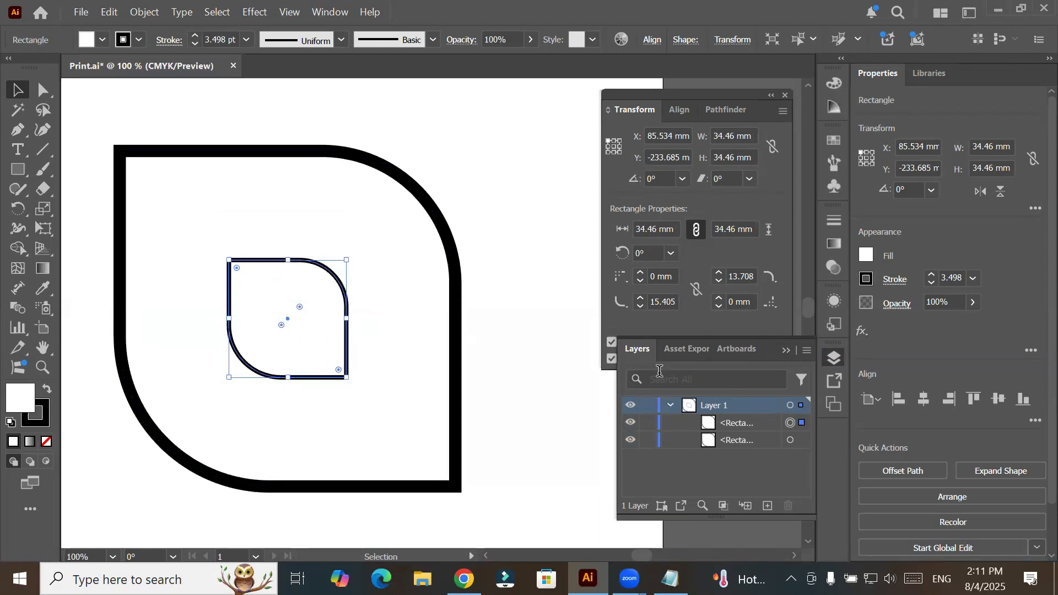
- Review the scaling options, and copy the large outer shape to the clipboard
{"action": "left_click", "coordinate": [633, 322]}
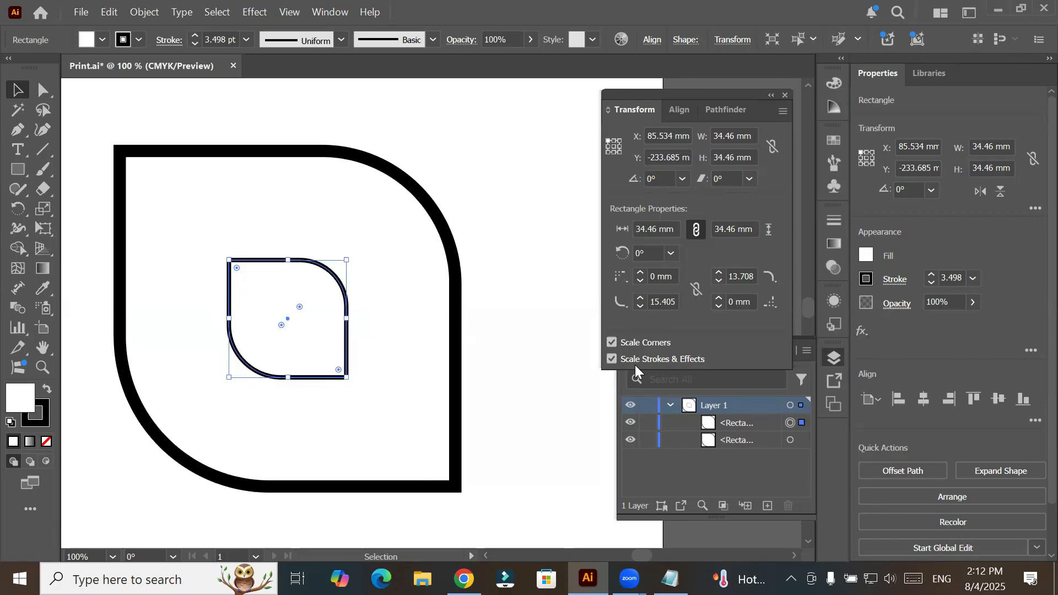
{"action": "left_click", "coordinate": [456, 298]}
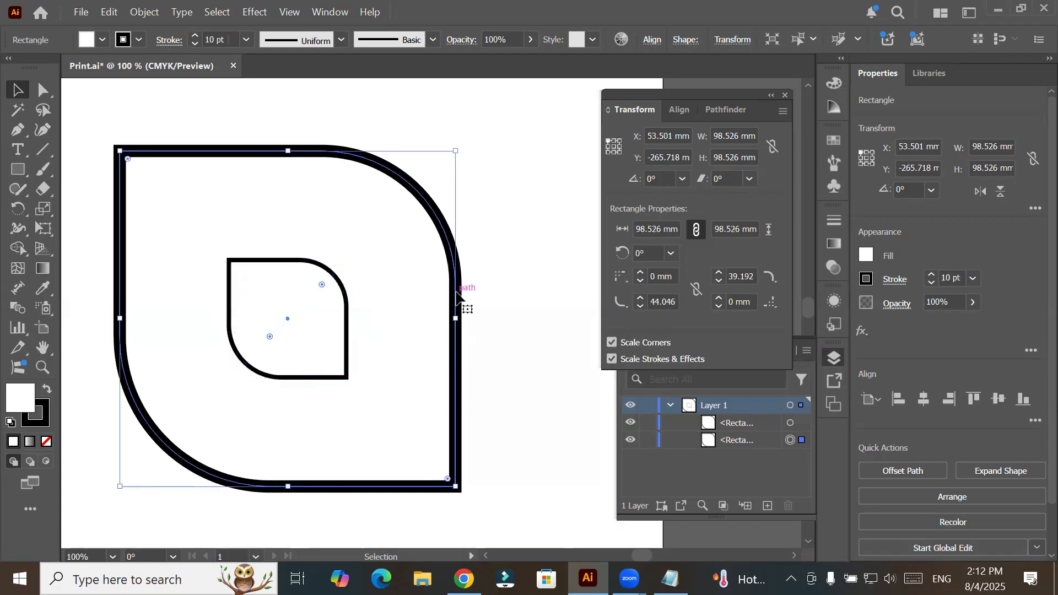
{"action": "scroll", "coordinate": [455, 297], "scroll_direction": "down", "scroll_amount": 1}
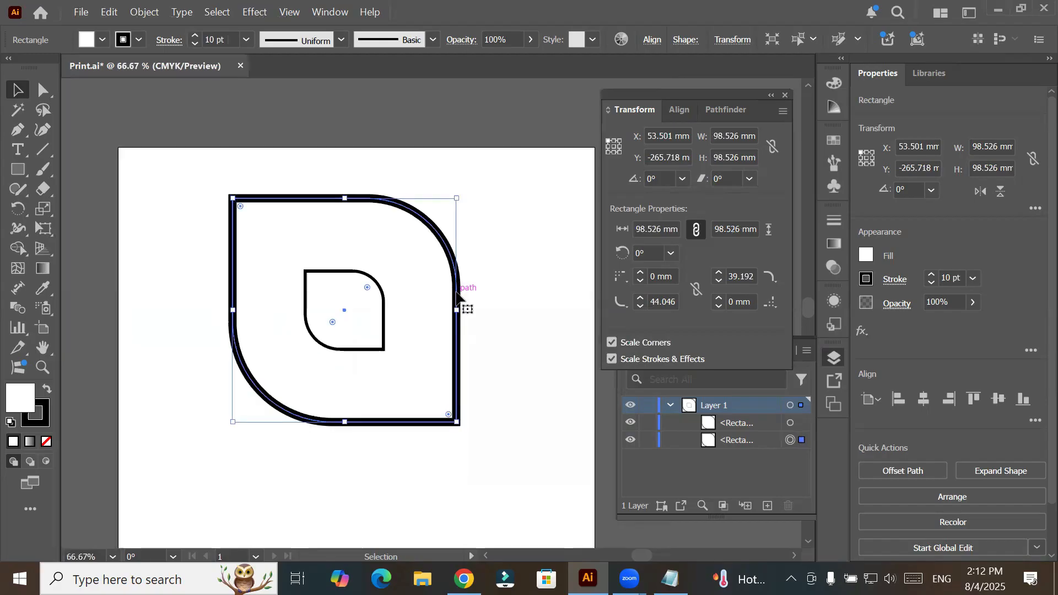
{"action": "left_click", "coordinate": [108, 12]}
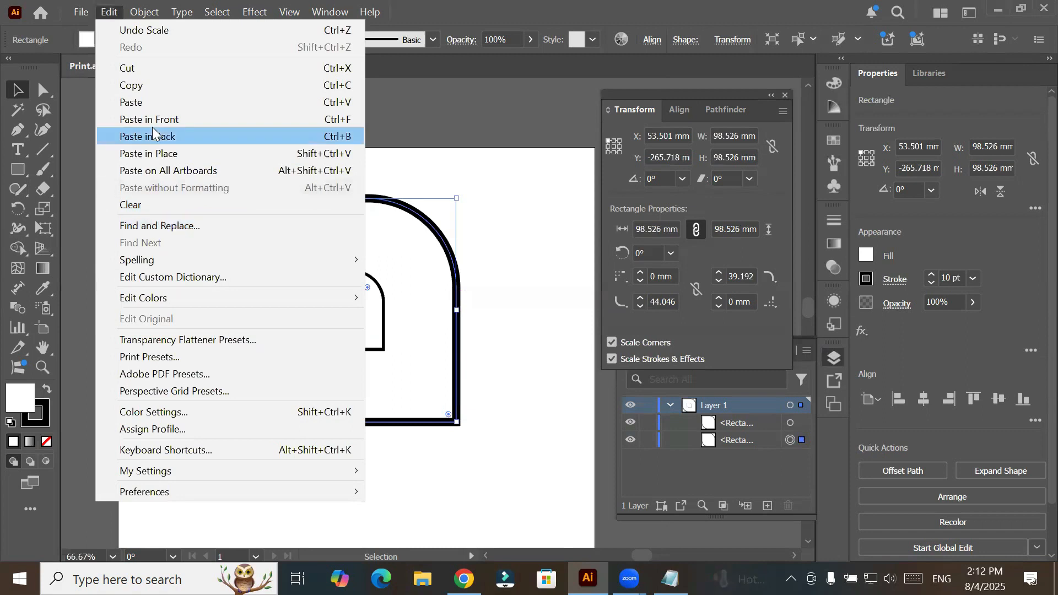
{"action": "left_click", "coordinate": [163, 86]}
{"action": "left_click", "coordinate": [110, 12]}
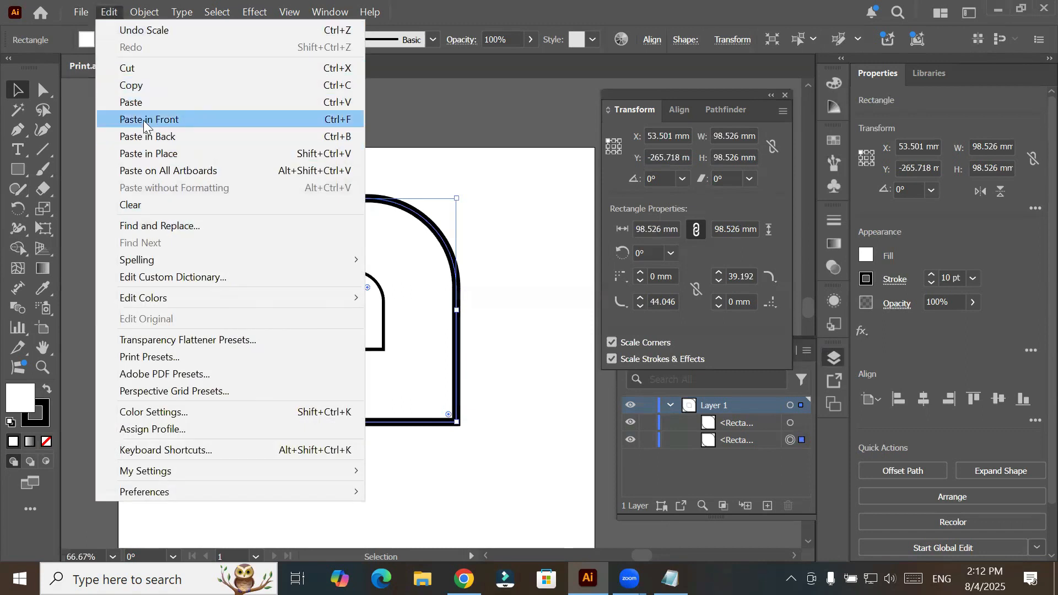
- Target the large outer shape in Layer 1, copy it and paste the copy in front
{"action": "left_click", "coordinate": [793, 422]}
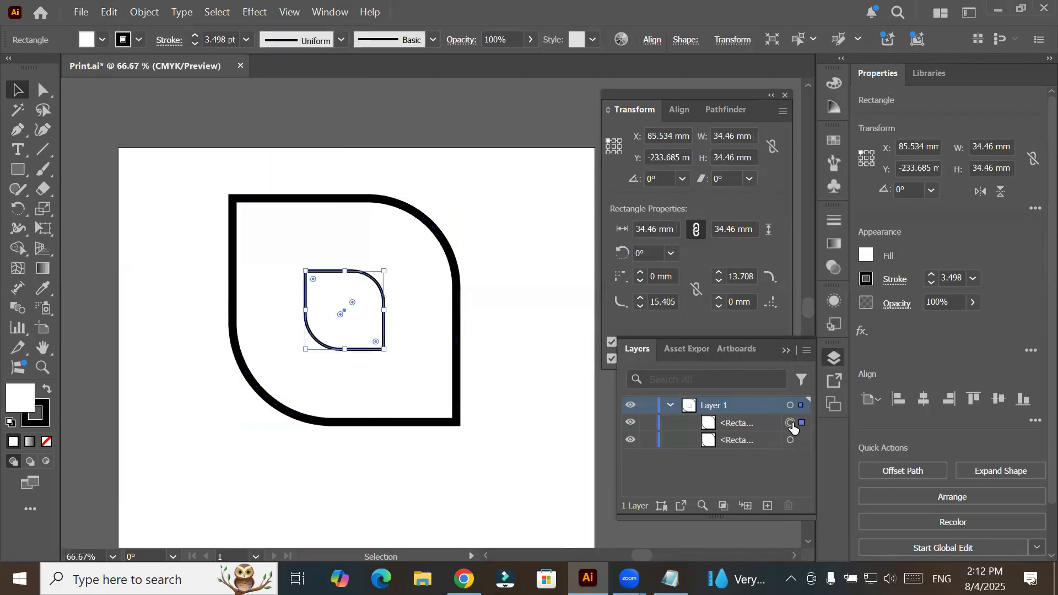
{"action": "left_click", "coordinate": [792, 441]}
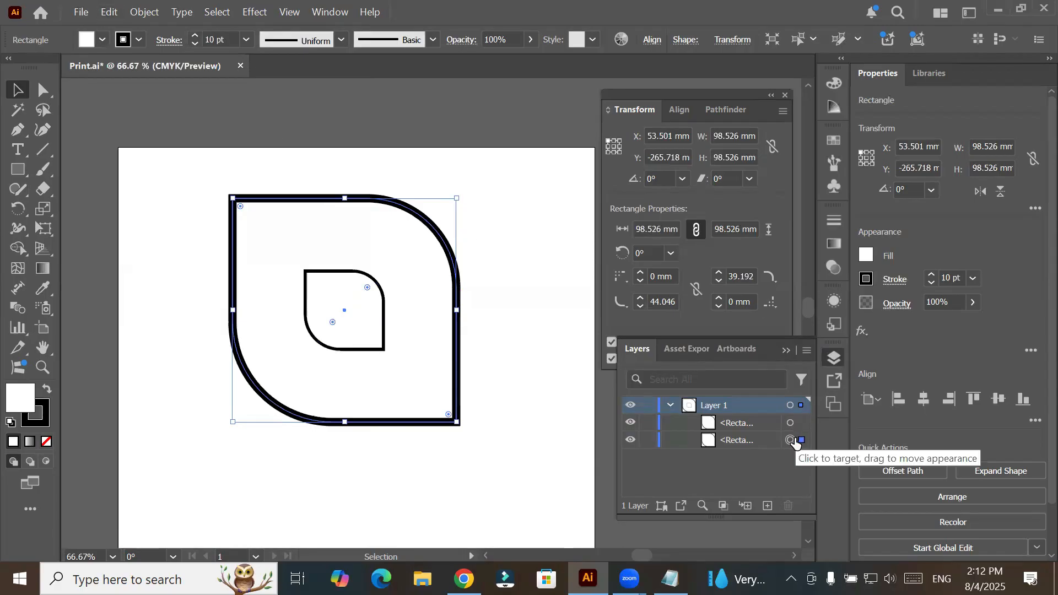
{"action": "left_click", "coordinate": [103, 16]}
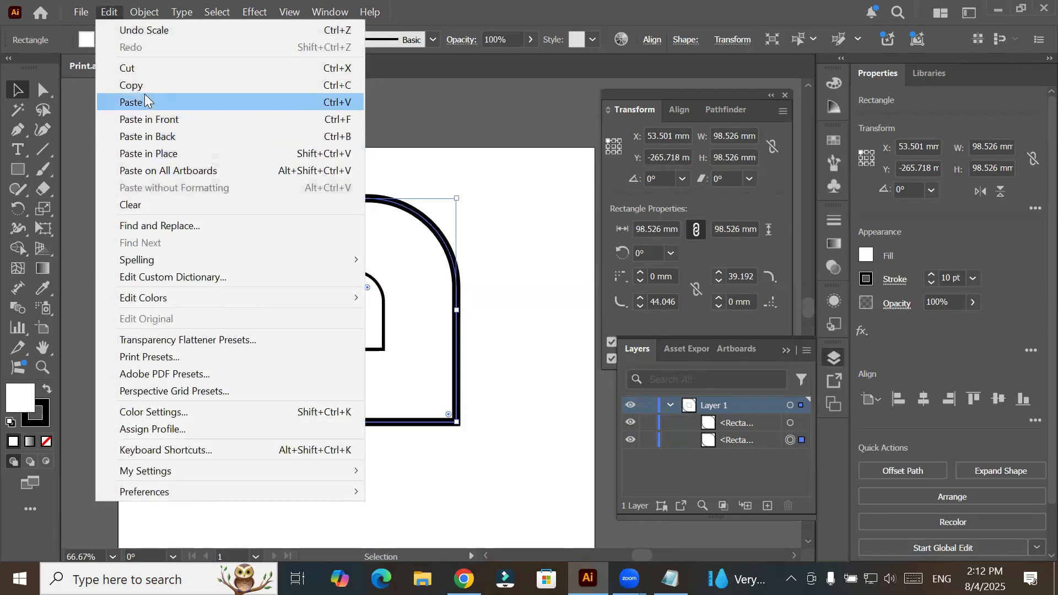
{"action": "left_click", "coordinate": [147, 85]}
{"action": "left_click", "coordinate": [116, 10]}
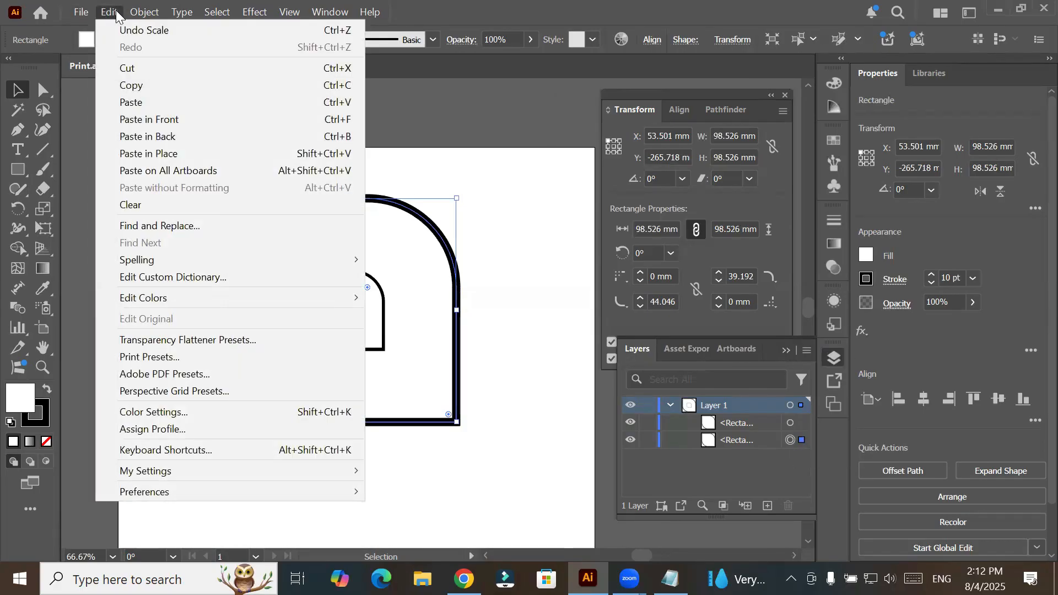
{"action": "left_click", "coordinate": [196, 119]}
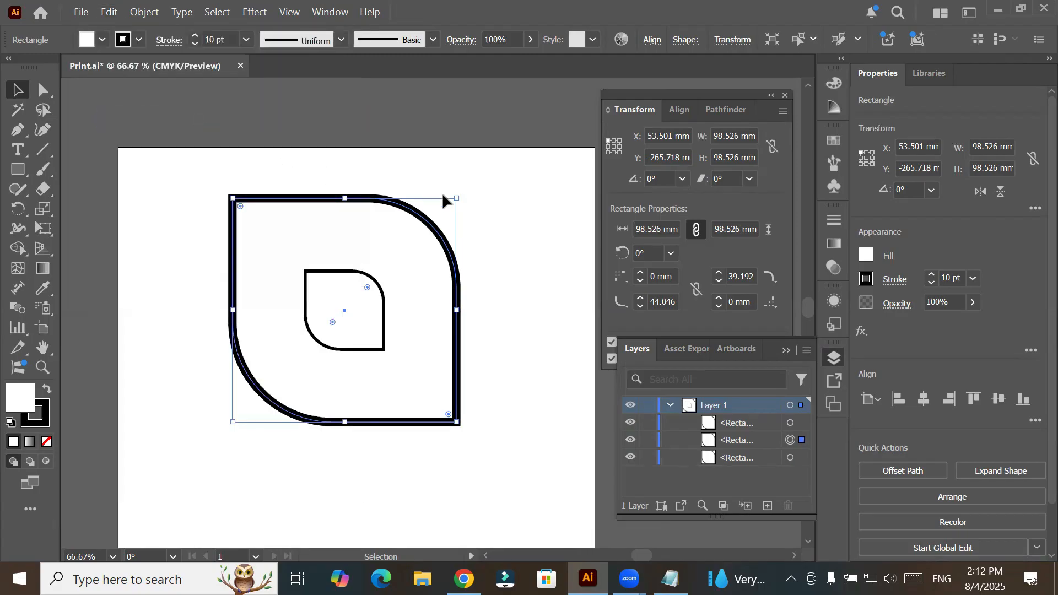
- Scale the pasted copy about its centre up to about 127 mm with corners and stroke scaling, and set its fill to None
{"action": "left_click", "coordinate": [633, 322]}
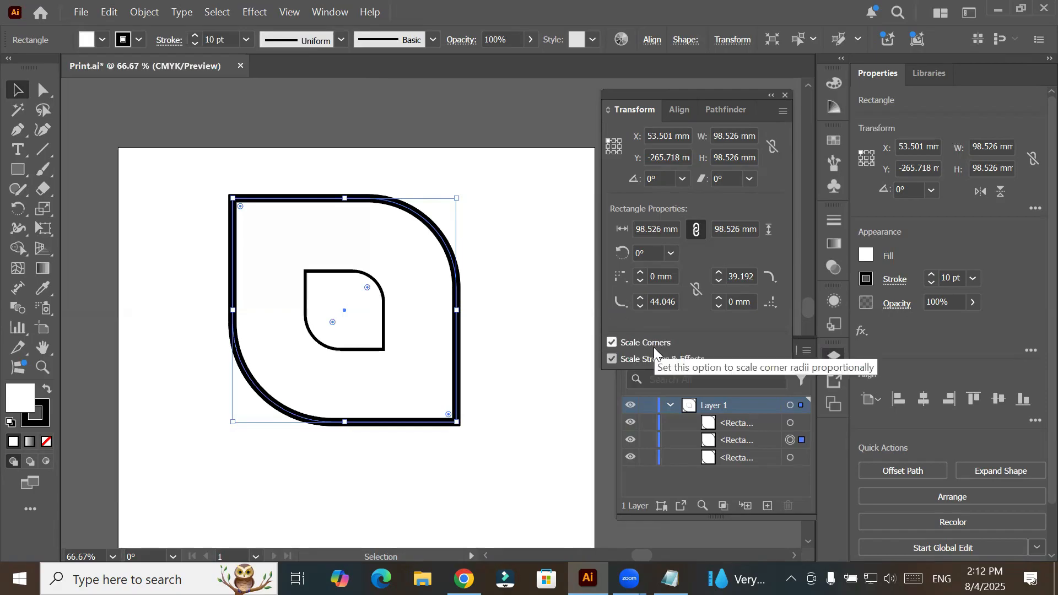
{"action": "left_click_drag", "start_coordinate": [456, 198], "coordinate": [494, 166]}
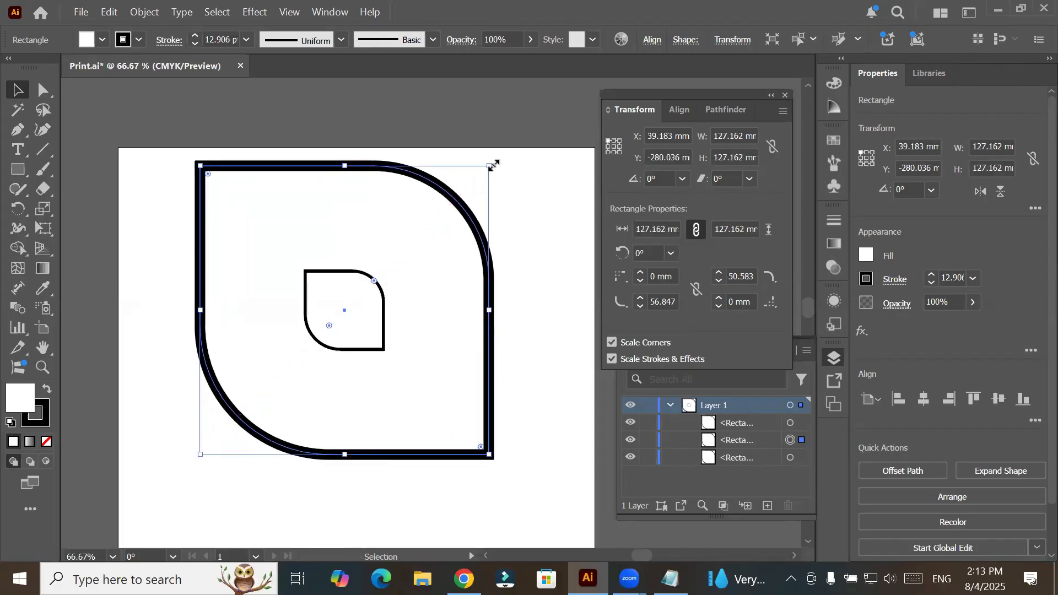
{"action": "left_click", "coordinate": [101, 40]}
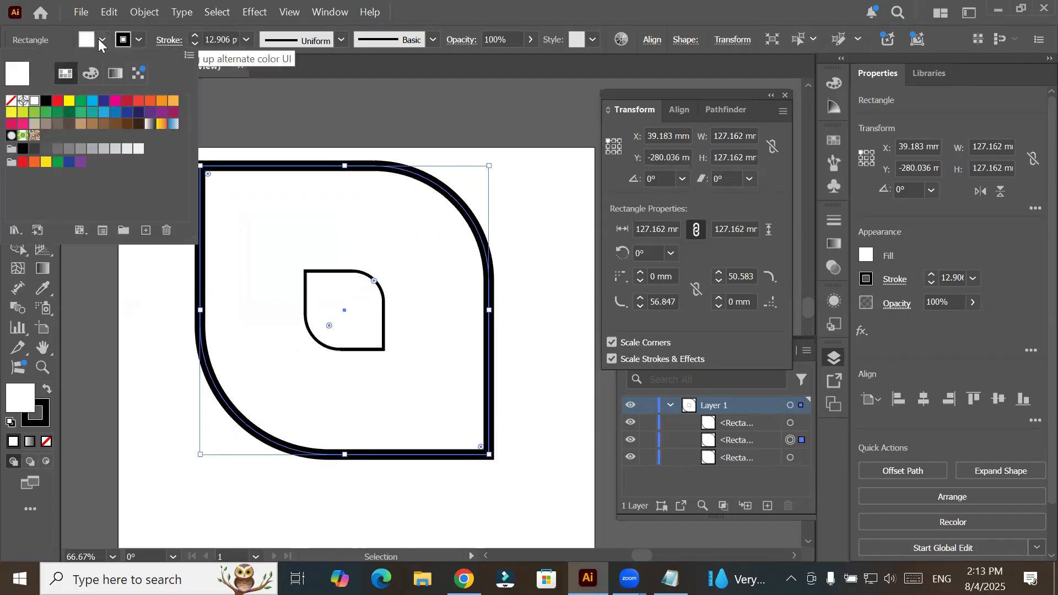
{"action": "left_click", "coordinate": [11, 102]}
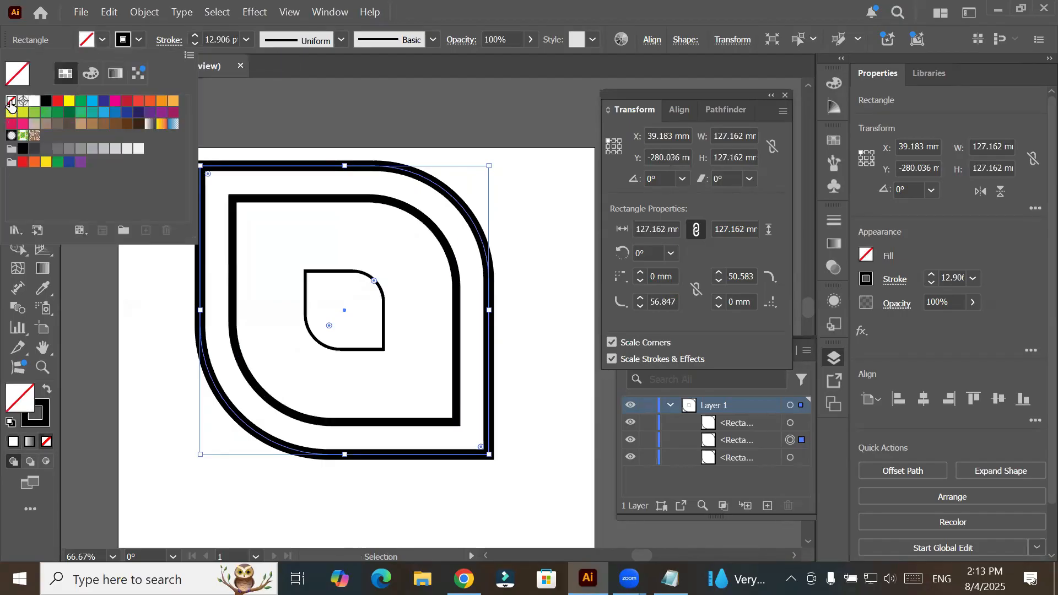
{"action": "left_click", "coordinate": [231, 481]}
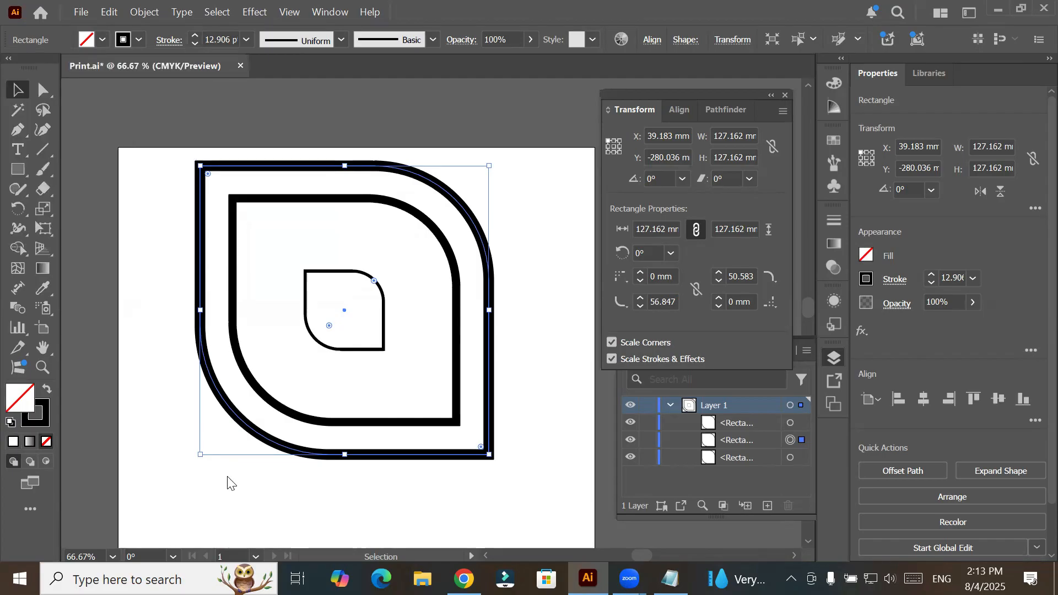
- Check the middle and outer shapes by selecting each, and delete all artwork from the artboard
{"action": "left_click", "coordinate": [338, 195]}
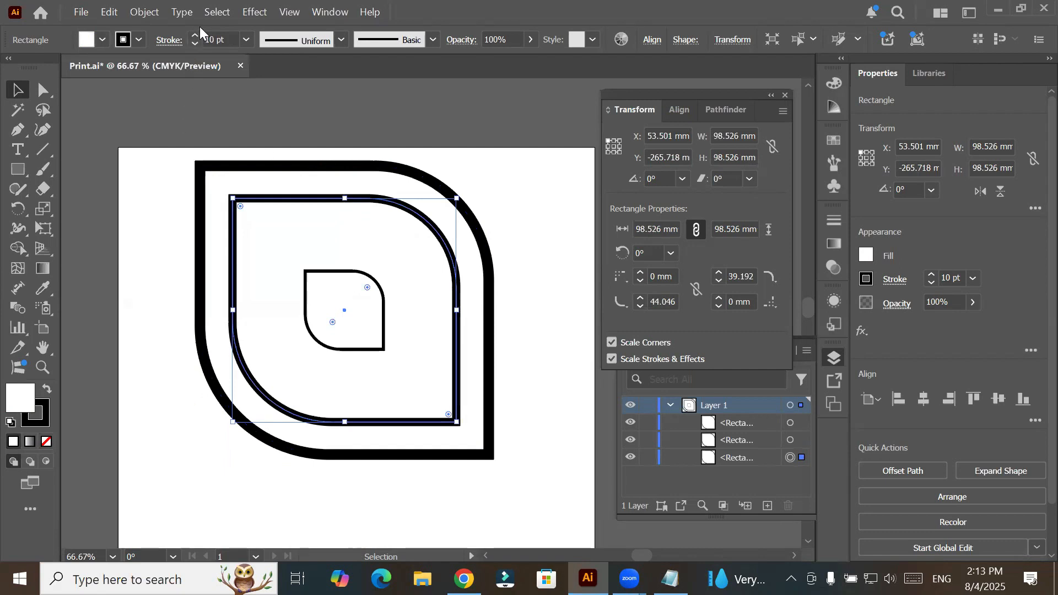
{"action": "left_click", "coordinate": [408, 177]}
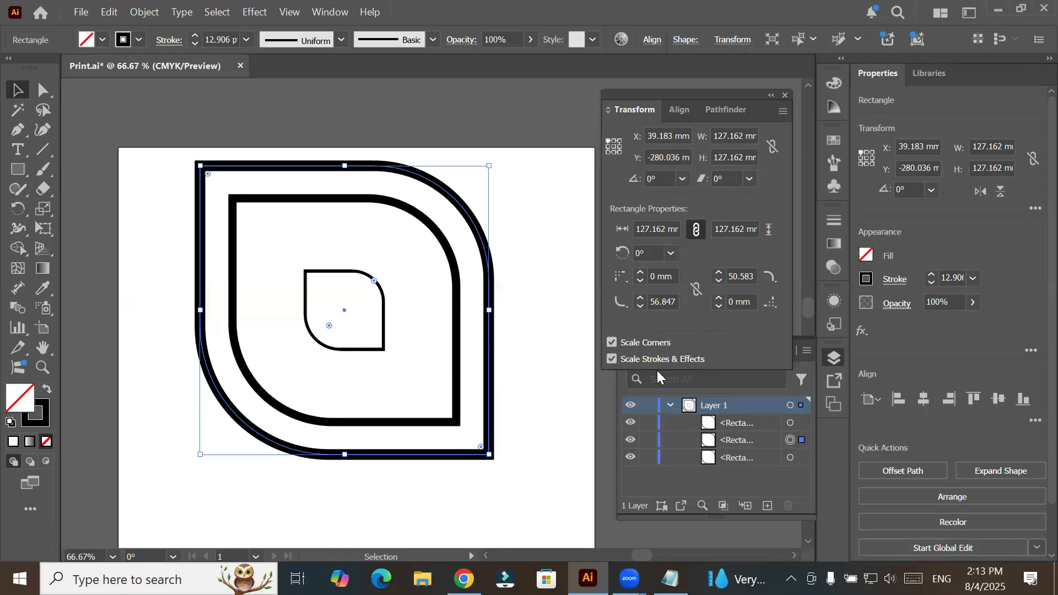
{"action": "key", "text": "alt"}
{"action": "key", "text": "ctrl"}
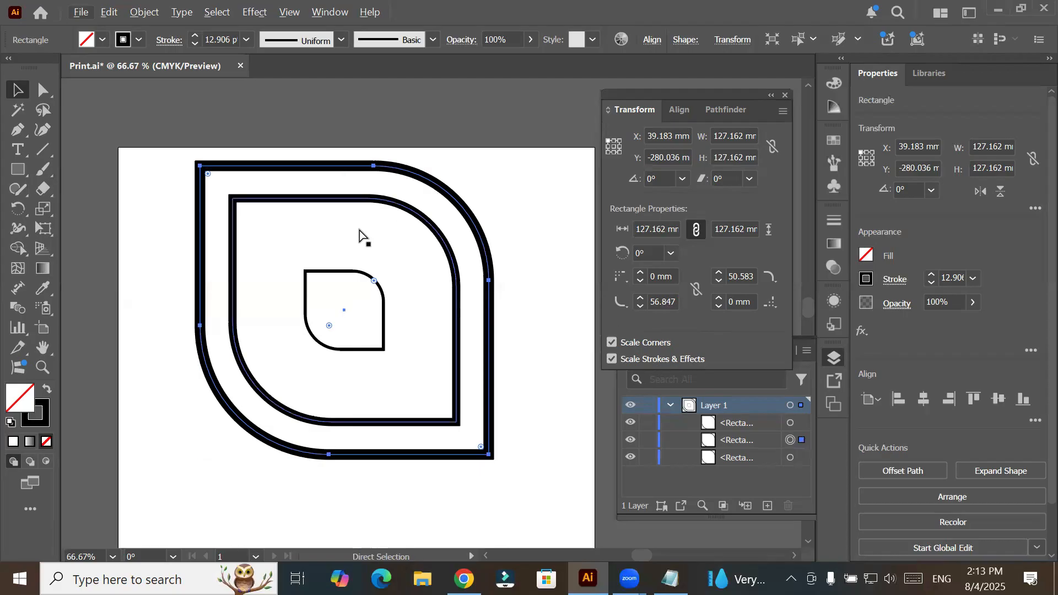
{"action": "key", "text": "ctrl+a"}
{"action": "key", "text": "Delete"}
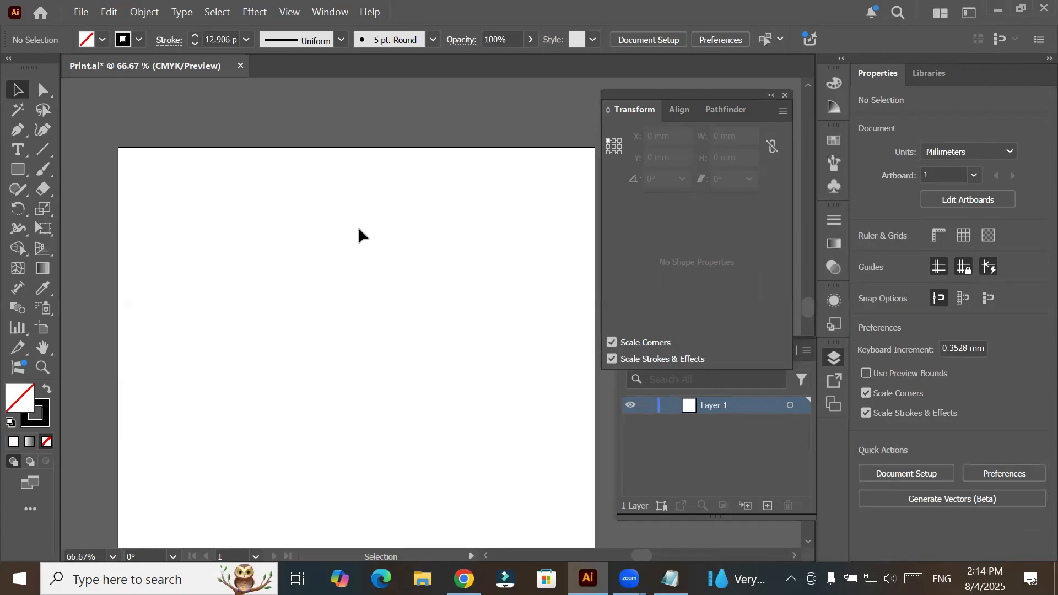
- Draw a five-pointed star about 48 mm wide in the upper part of the artboard and set its stroke to 4 pt
{"action": "left_click", "coordinate": [17, 171]}
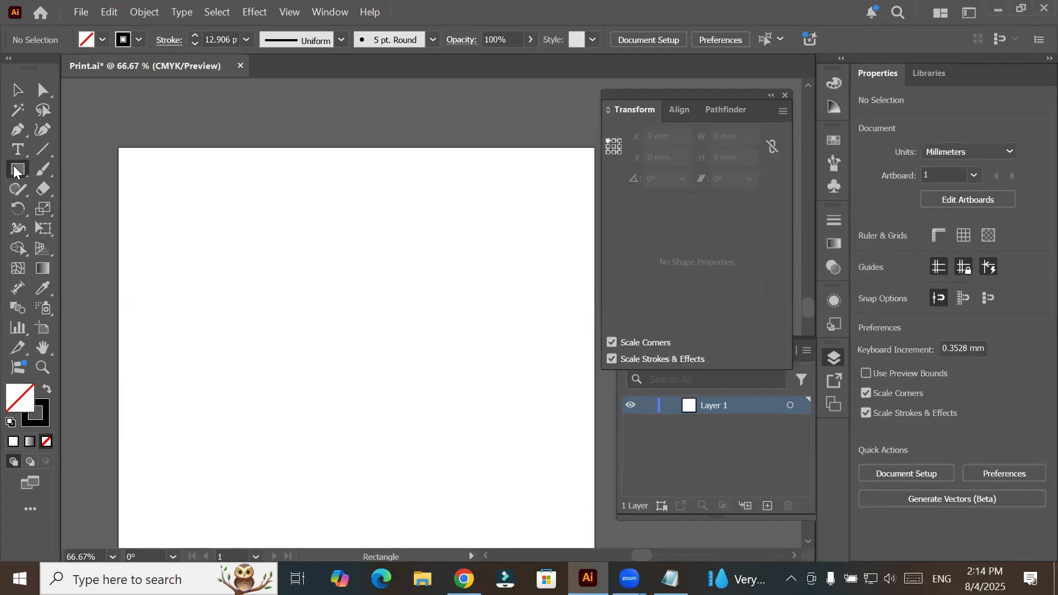
{"action": "left_click", "coordinate": [77, 249]}
{"action": "left_click_drag", "start_coordinate": [208, 255], "coordinate": [242, 302]}
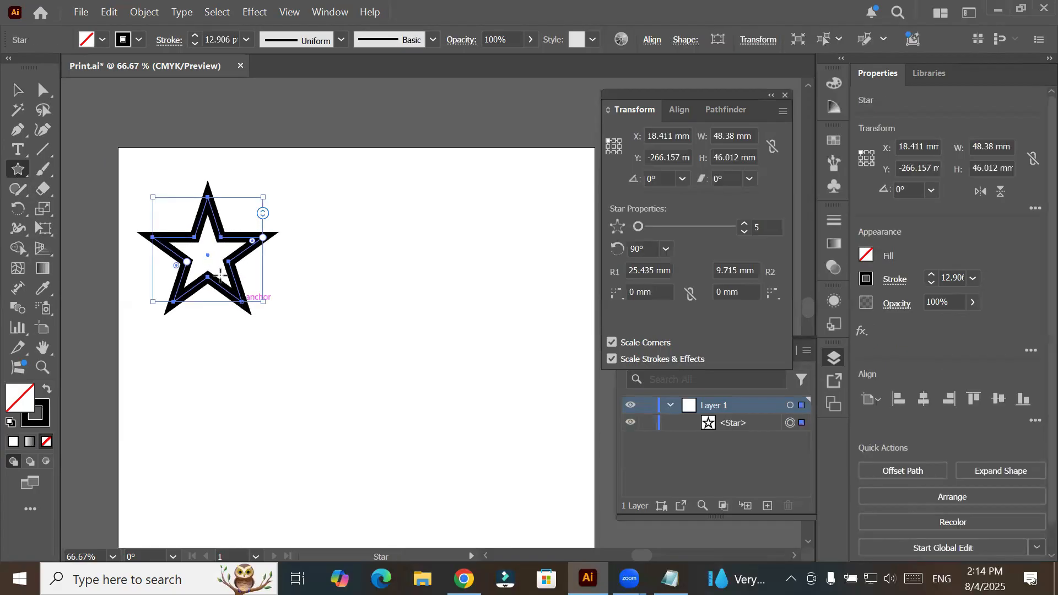
{"action": "left_click", "coordinate": [191, 43]}
{"action": "left_click", "coordinate": [191, 43]}
{"action": "left_click", "coordinate": [191, 44]}
{"action": "left_click", "coordinate": [191, 44]}
{"action": "left_click", "coordinate": [192, 43]}
{"action": "left_click", "coordinate": [191, 43]}
{"action": "left_click", "coordinate": [191, 44]}
{"action": "left_click", "coordinate": [190, 44]}
{"action": "left_click", "coordinate": [191, 44]}
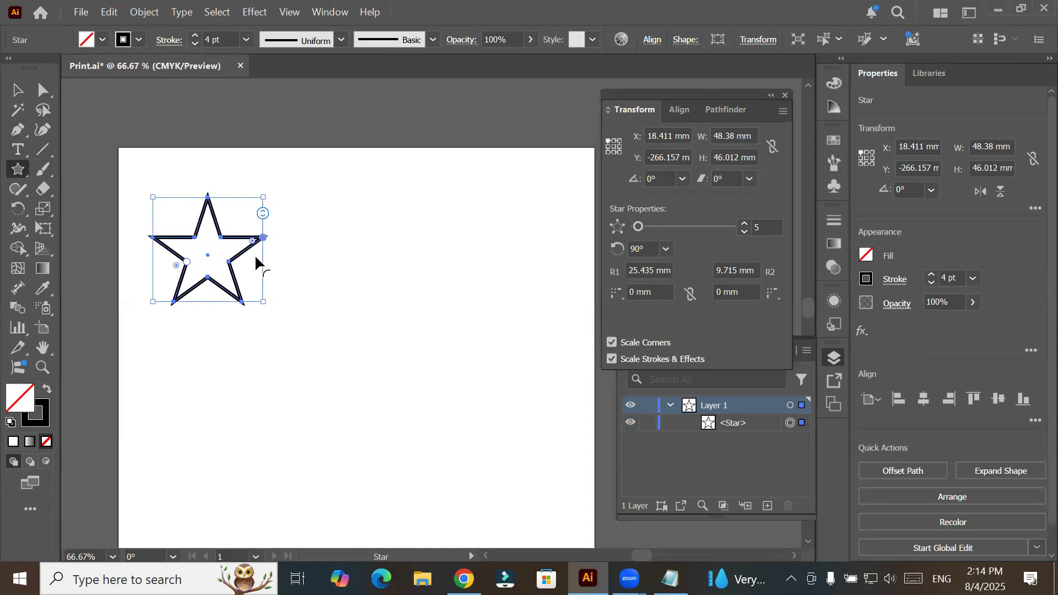
- Round the star's top point heavily and its remaining corners slightly using its live corners
{"action": "left_click", "coordinate": [43, 90]}
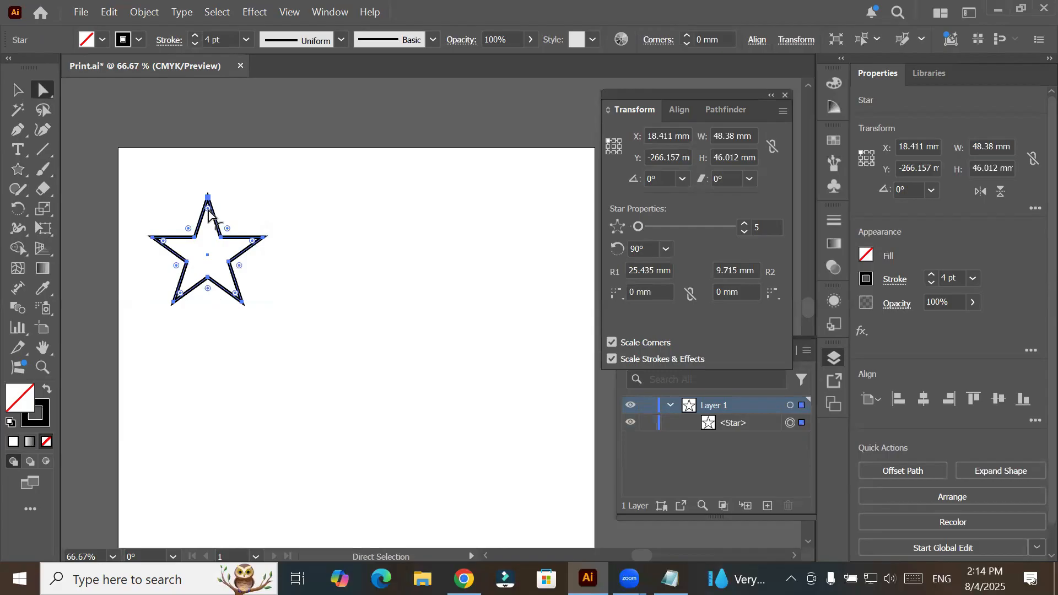
{"action": "left_click_drag", "start_coordinate": [208, 208], "coordinate": [210, 236]}
{"action": "left_click_drag", "start_coordinate": [209, 289], "coordinate": [212, 303]}
{"action": "left_click", "coordinate": [249, 387]}
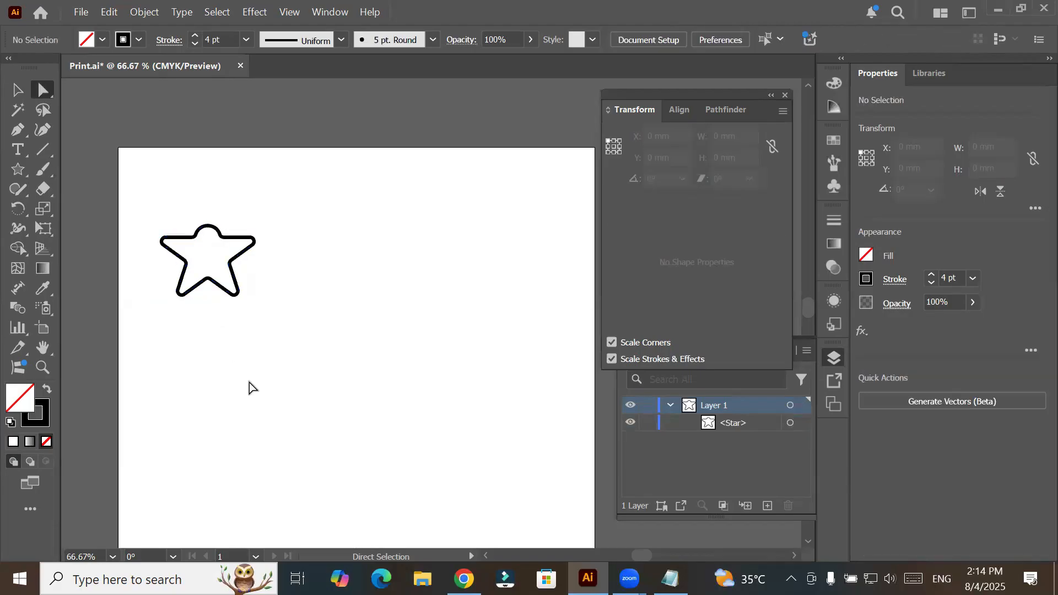
- Move the rounded star to X about 93.6 mm, near the artboard's upper centre
{"action": "left_click", "coordinate": [17, 90]}
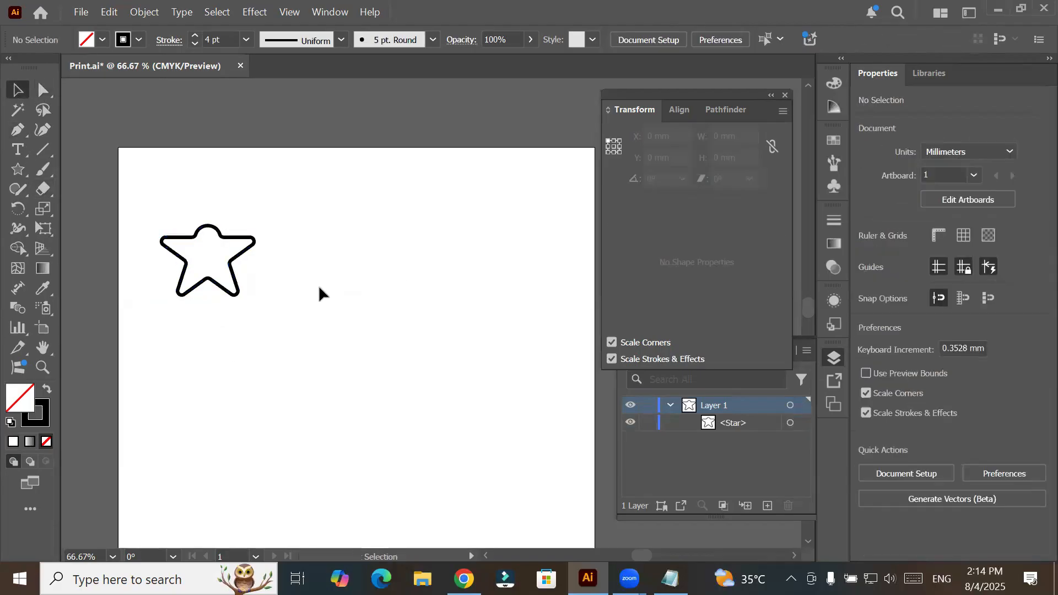
{"action": "left_click_drag", "start_coordinate": [243, 279], "coordinate": [398, 260]}
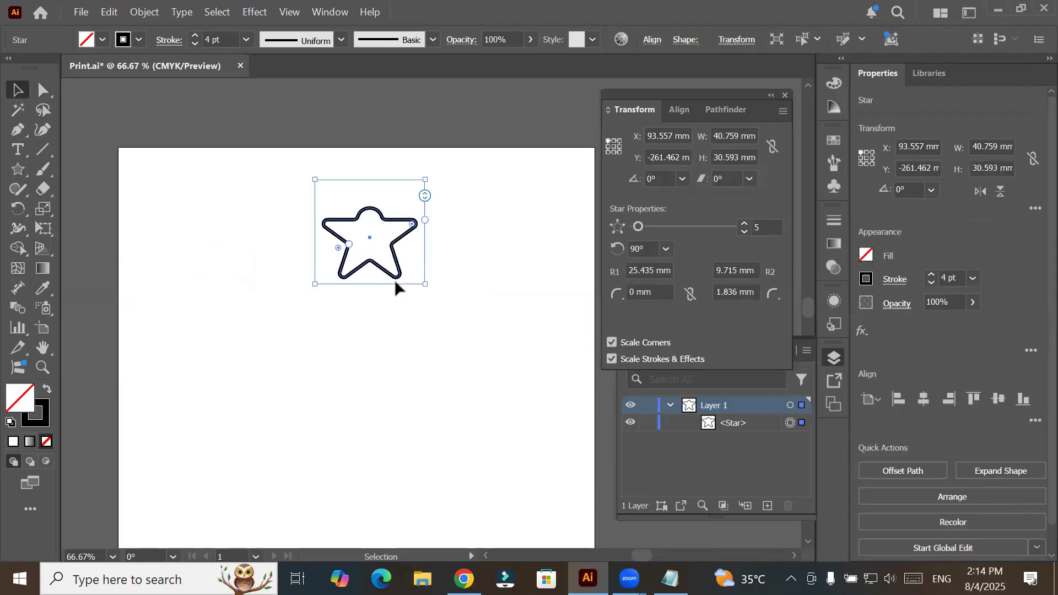
{"action": "scroll", "coordinate": [395, 279], "scroll_direction": "down", "scroll_amount": 1}
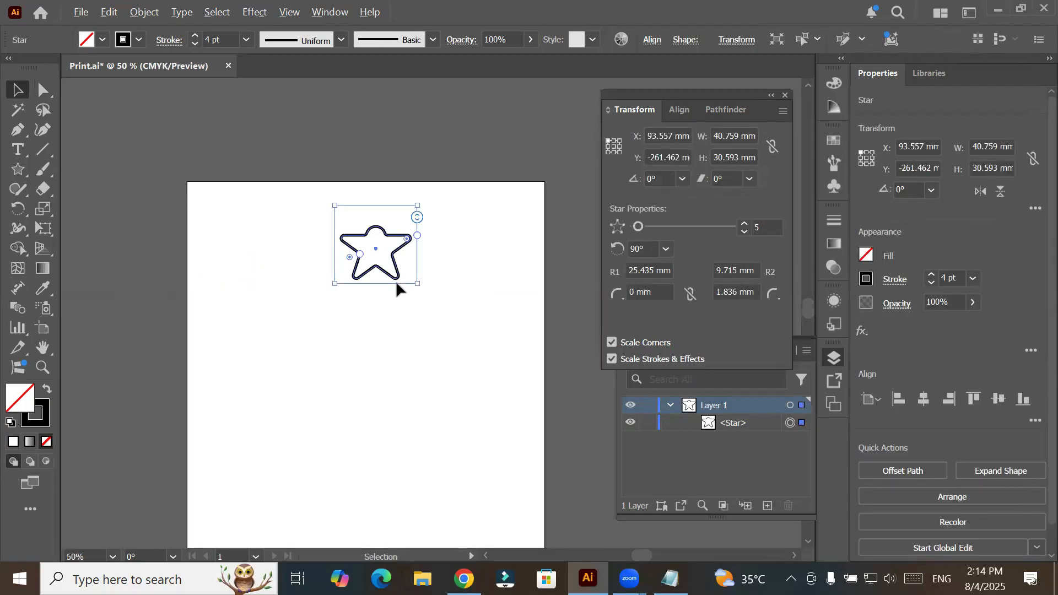
{"action": "left_click", "coordinate": [441, 343]}
{"action": "left_click_drag", "start_coordinate": [430, 355], "coordinate": [395, 264]}
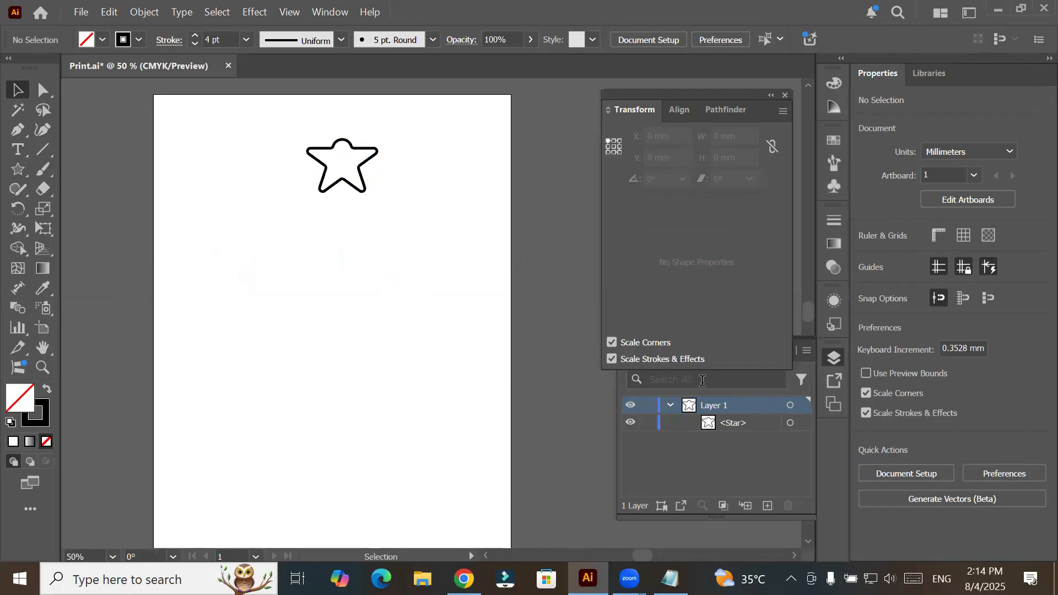
- Copy the rounded star and paste the copy in front of the original
{"action": "left_click", "coordinate": [366, 185]}
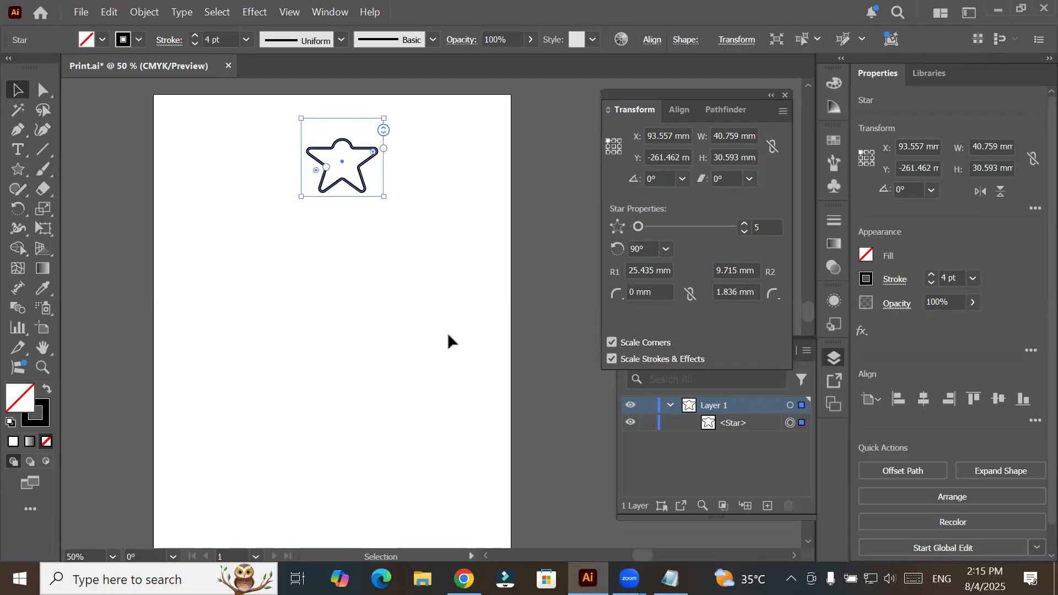
{"action": "left_click", "coordinate": [117, 13]}
{"action": "left_click", "coordinate": [142, 87]}
{"action": "left_click", "coordinate": [112, 14]}
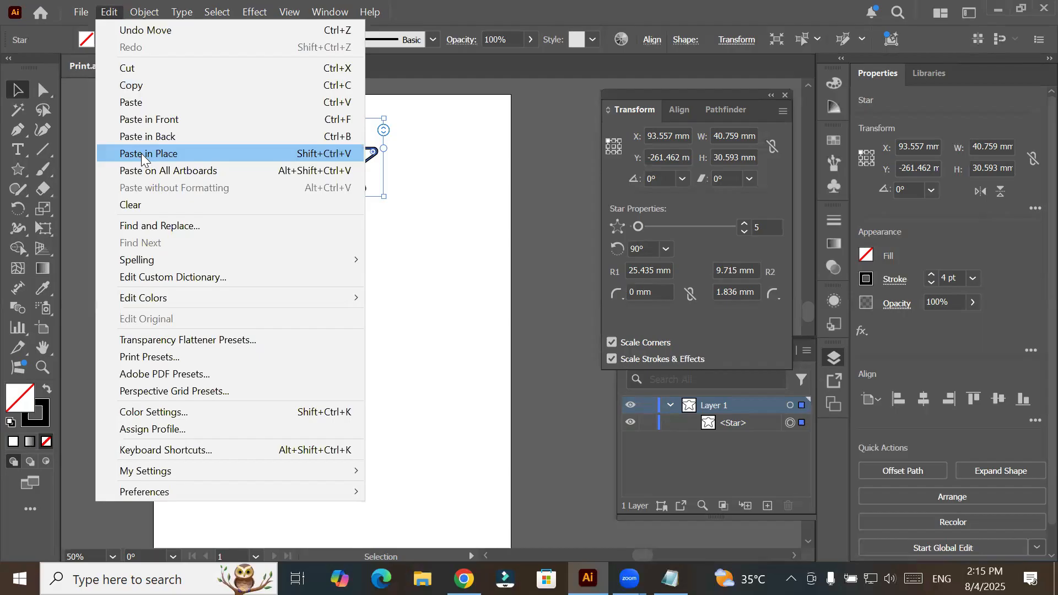
{"action": "left_click", "coordinate": [211, 119]}
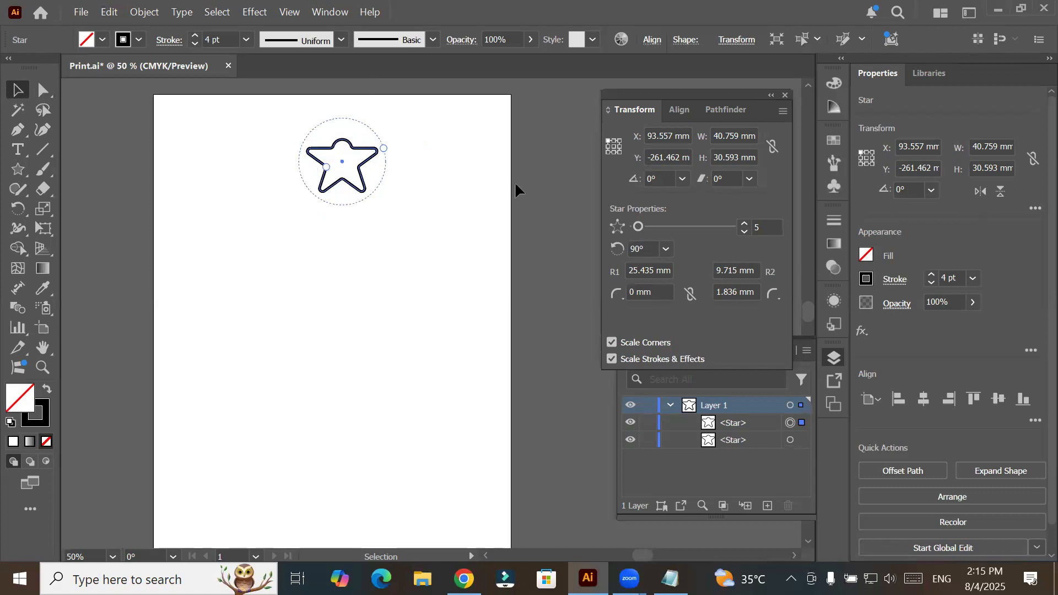
- Try scaling the front star about its centre to about 25 mm wide with corners and stroke scaling, and undo it
{"action": "left_click", "coordinate": [352, 150]}
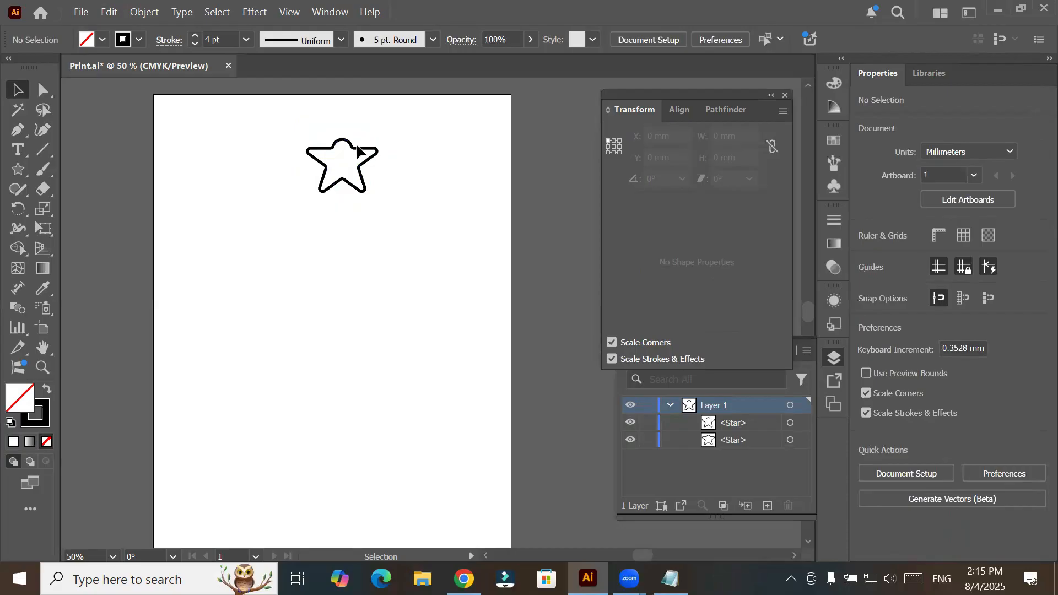
{"action": "left_click", "coordinate": [359, 193]}
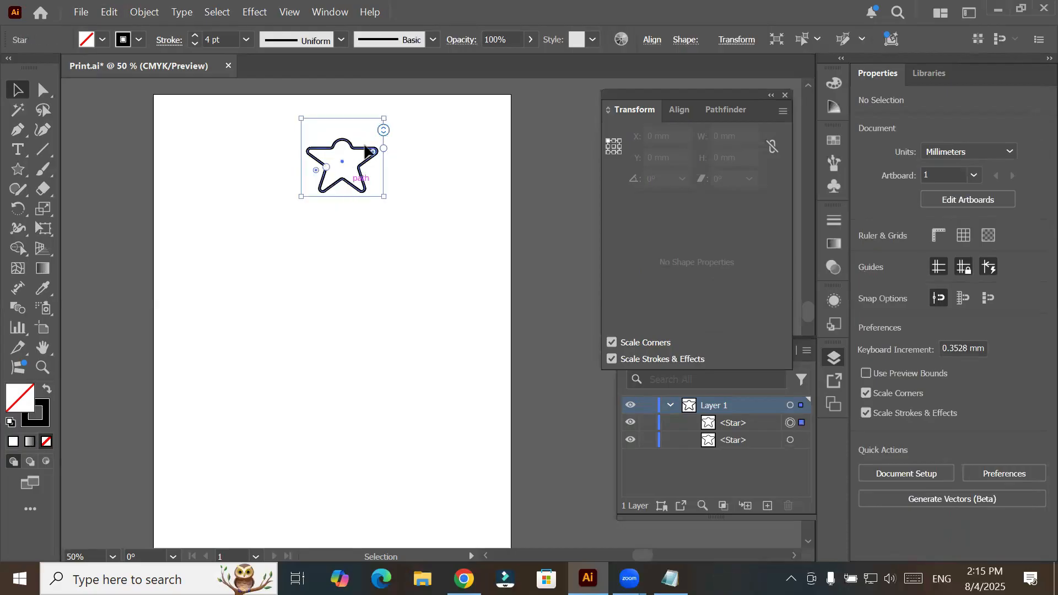
{"action": "left_click_drag", "start_coordinate": [387, 117], "coordinate": [369, 135]}
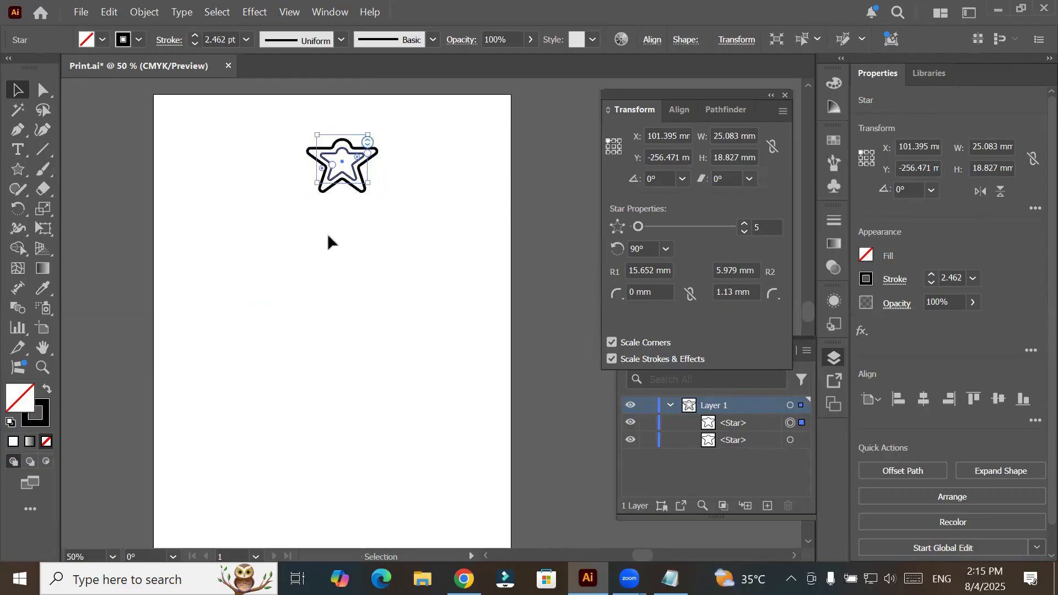
{"action": "scroll", "coordinate": [355, 132], "scroll_direction": "up", "scroll_amount": 3}
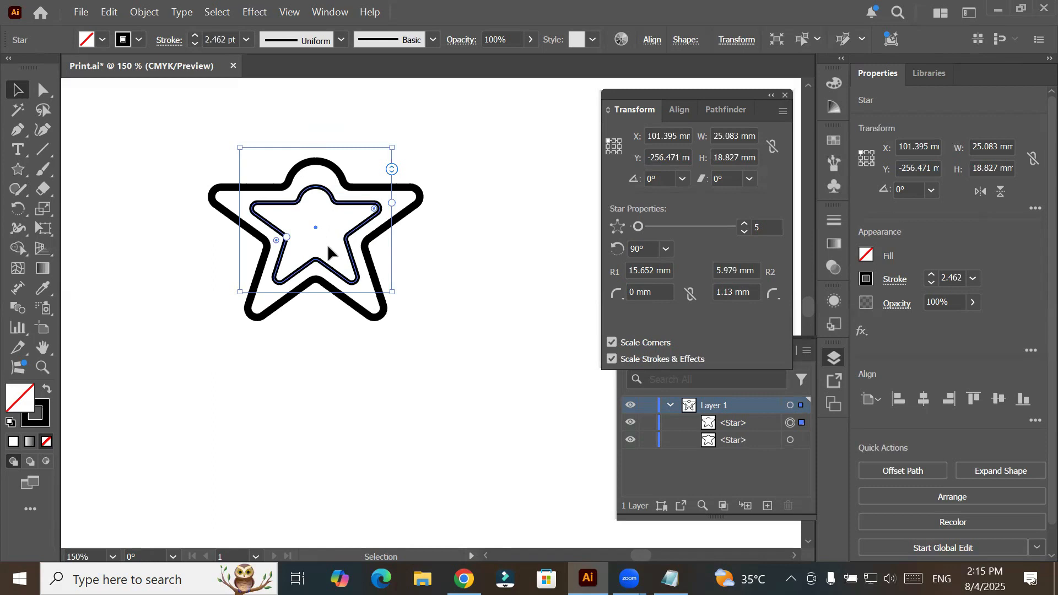
{"action": "key", "text": "ctrl+z"}
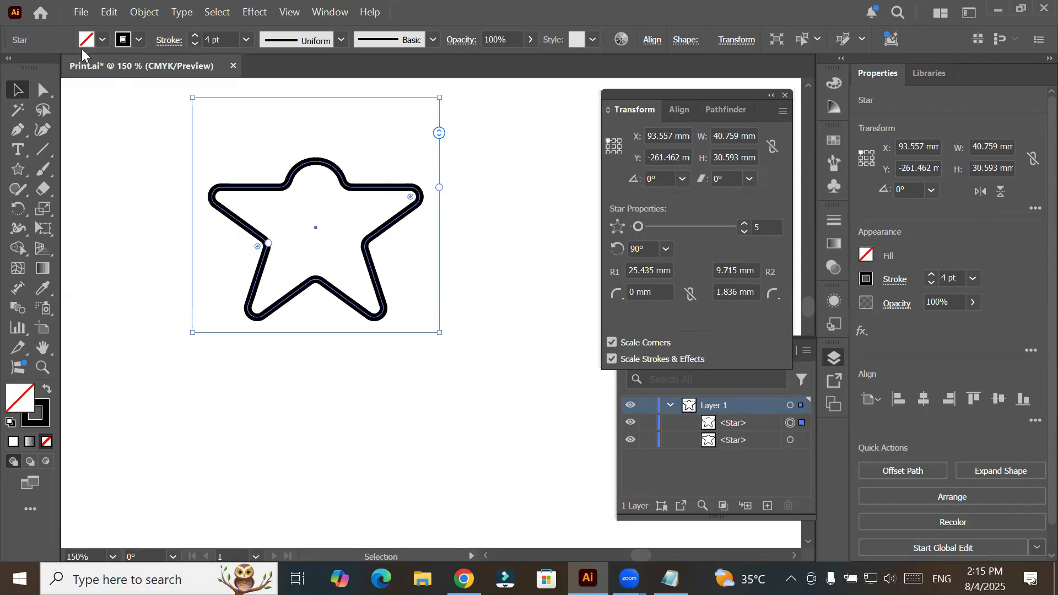
- Copy the selected front star and paste another duplicate in front of it
{"action": "left_click", "coordinate": [105, 12]}
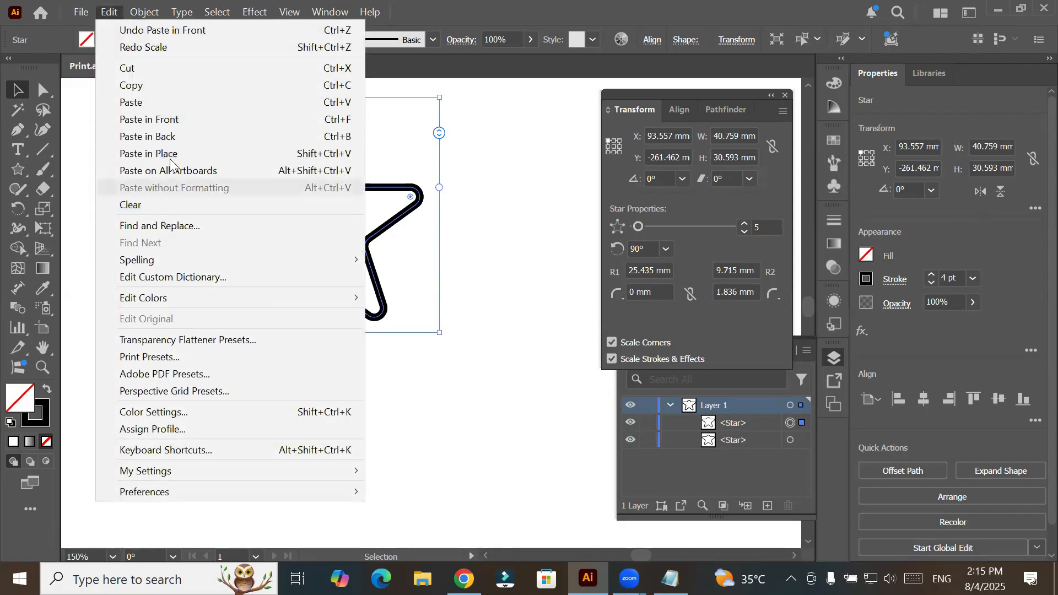
{"action": "left_click", "coordinate": [193, 85]}
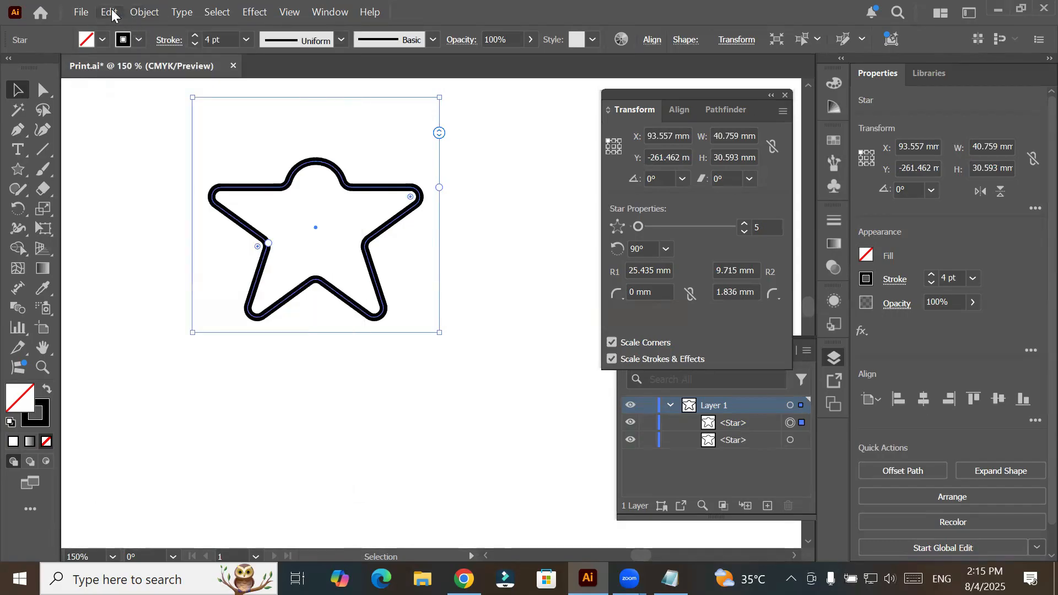
{"action": "left_click", "coordinate": [110, 12]}
{"action": "left_click", "coordinate": [155, 118]}
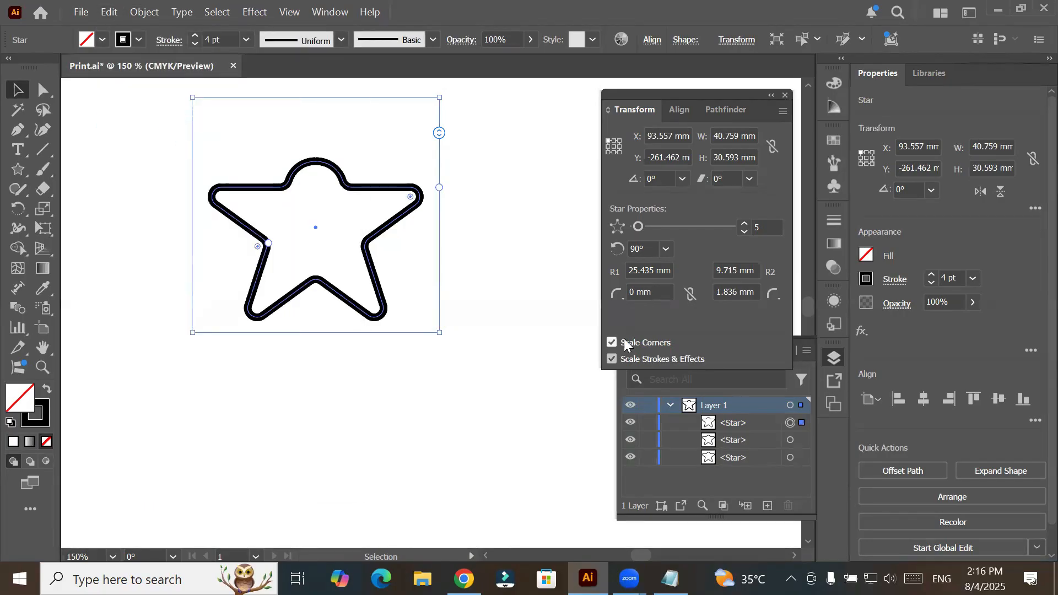
- Turn off Scale Corners and Scale Strokes & Effects, and scale the newest star about its centre to about 23 mm wide
{"action": "left_click", "coordinate": [613, 361]}
{"action": "left_click_drag", "start_coordinate": [437, 100], "coordinate": [386, 172]}
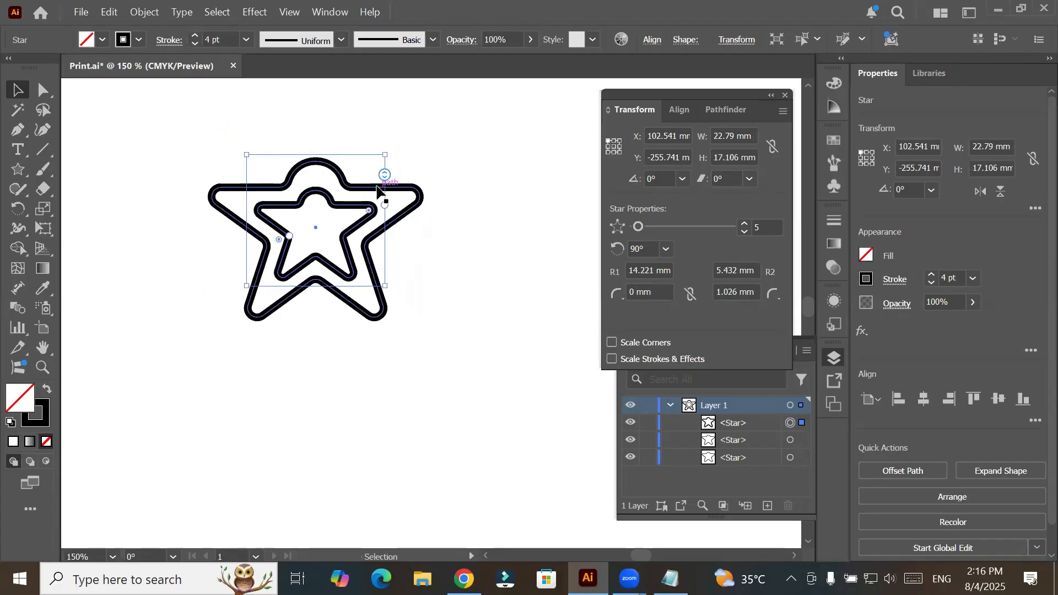
- Scale the front star about its centre to about 5.8 mm wide with corner and stroke scaling off, and deselect it
{"action": "key", "text": "ctrl+equal"}
{"action": "key", "text": "ctrl+equal"}
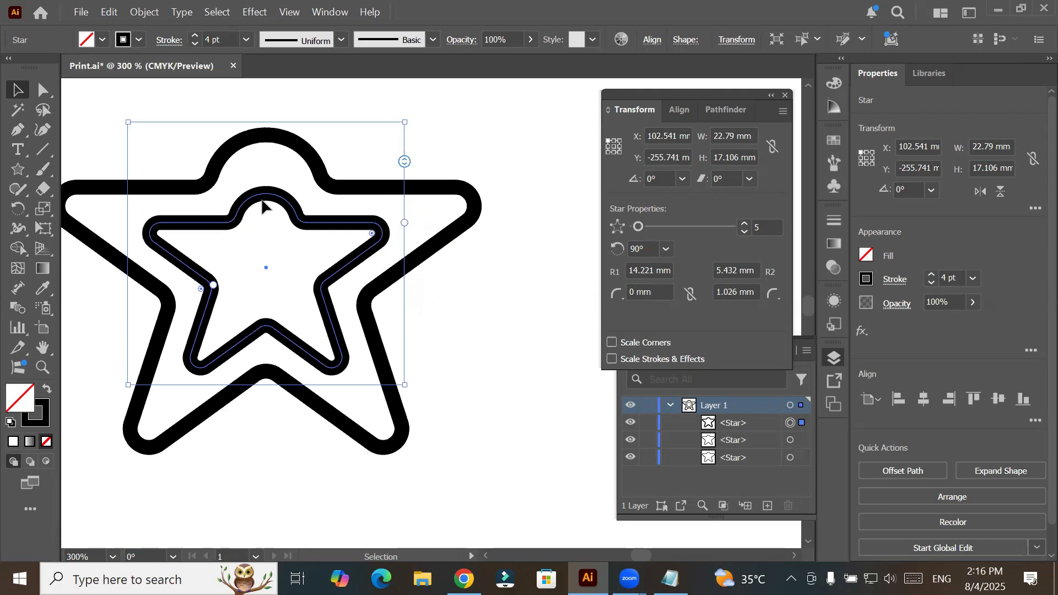
{"action": "left_click_drag", "start_coordinate": [410, 122], "coordinate": [302, 230]}
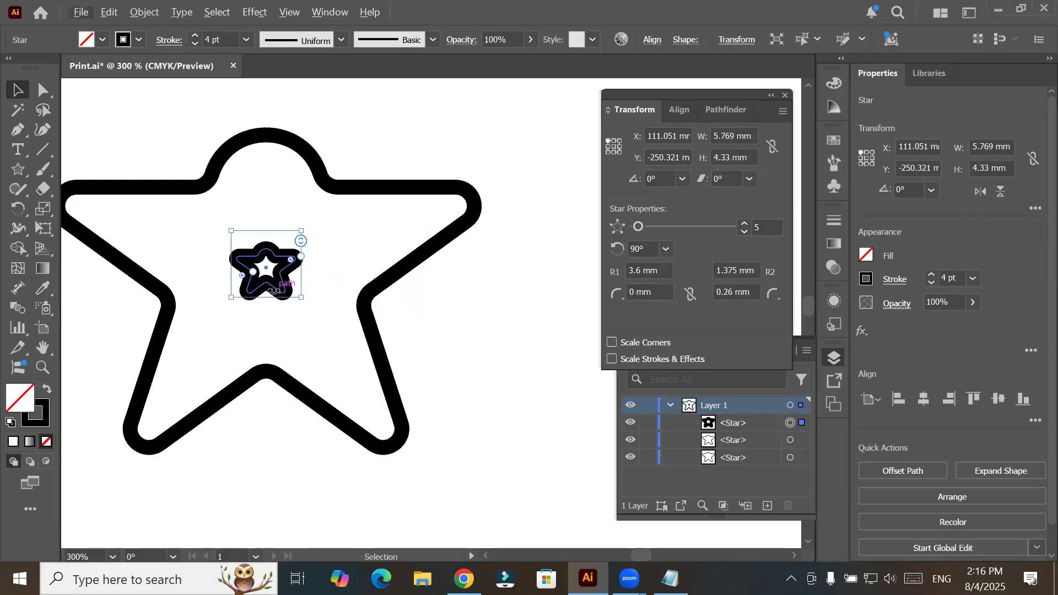
{"action": "scroll", "coordinate": [274, 295], "scroll_direction": "up", "scroll_amount": 1}
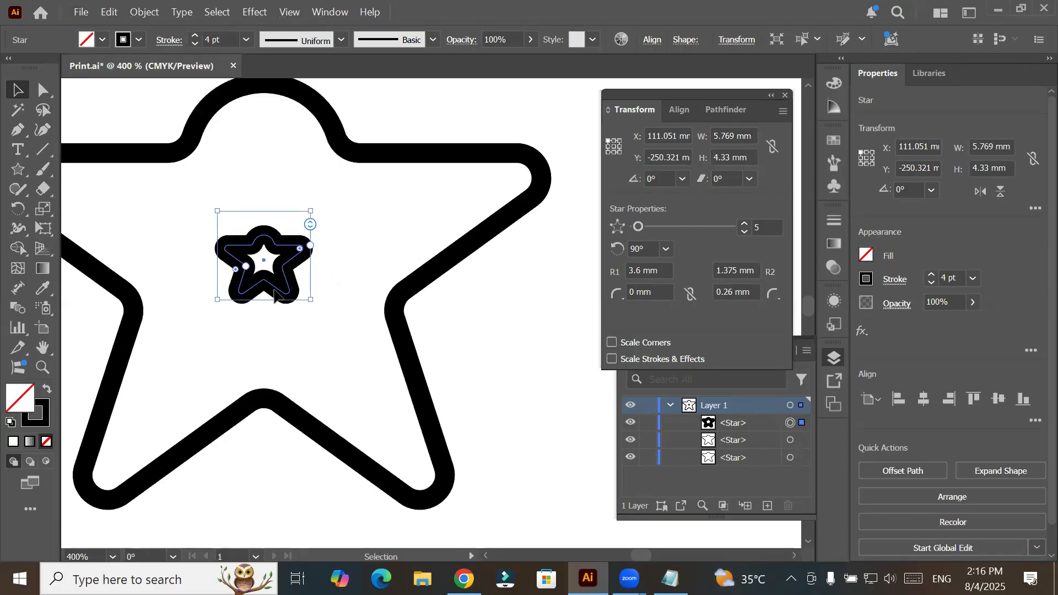
{"action": "left_click", "coordinate": [288, 301]}
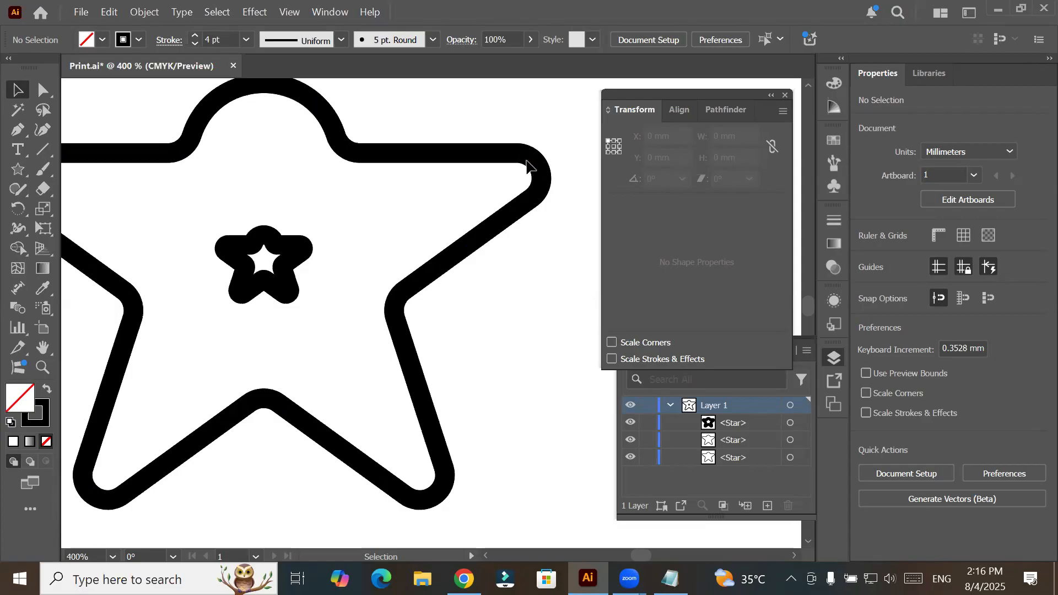
- Undo the newest star's scaling and pasting, and delete the remaining stars from the artboard
{"action": "key", "text": "ctrl+z"}
{"action": "key", "text": "ctrl+z"}
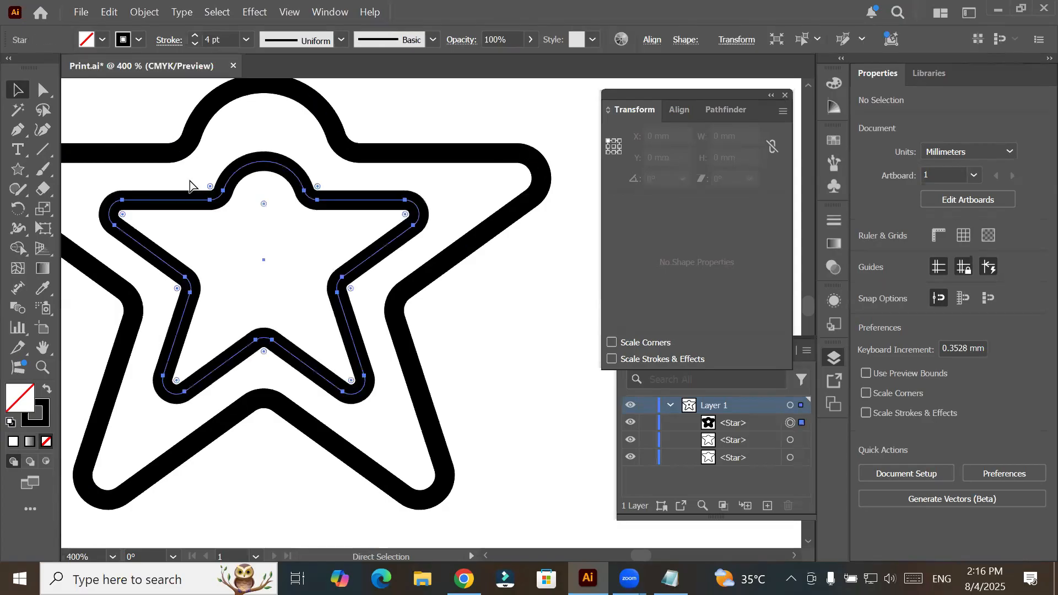
{"action": "key", "text": "ctrl+z"}
{"action": "key", "text": "ctrl+shift+a"}
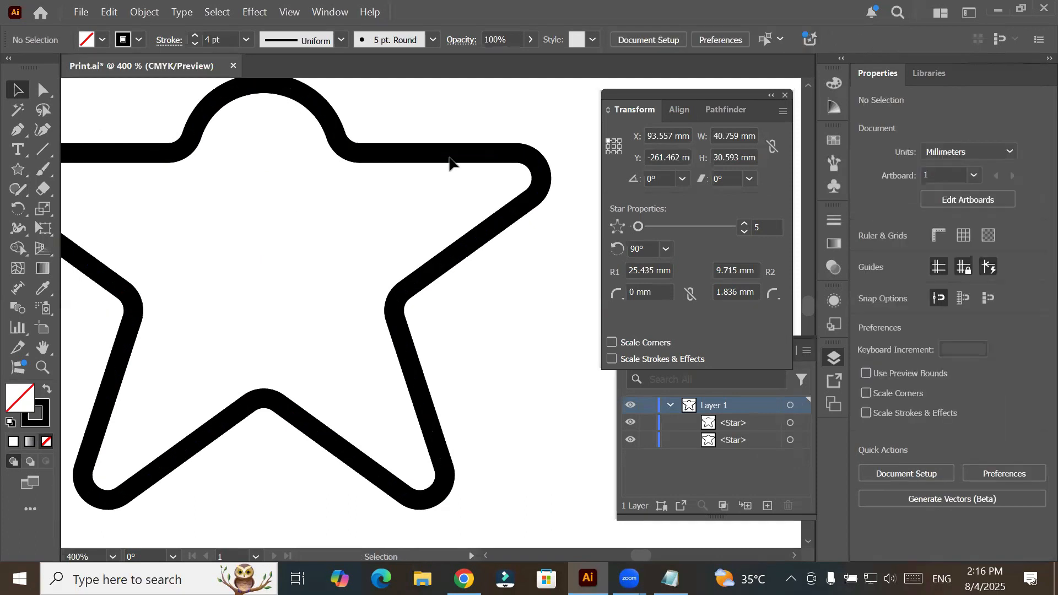
{"action": "left_click_drag", "start_coordinate": [456, 142], "coordinate": [538, 293]}
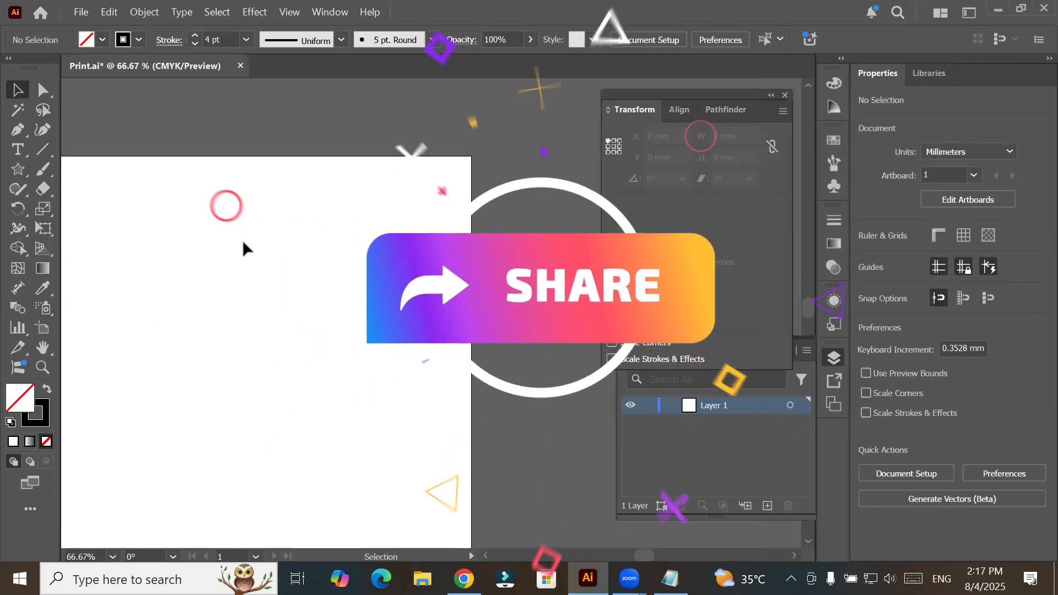
{"action": "left_click_drag", "start_coordinate": [230, 279], "coordinate": [316, 214]}
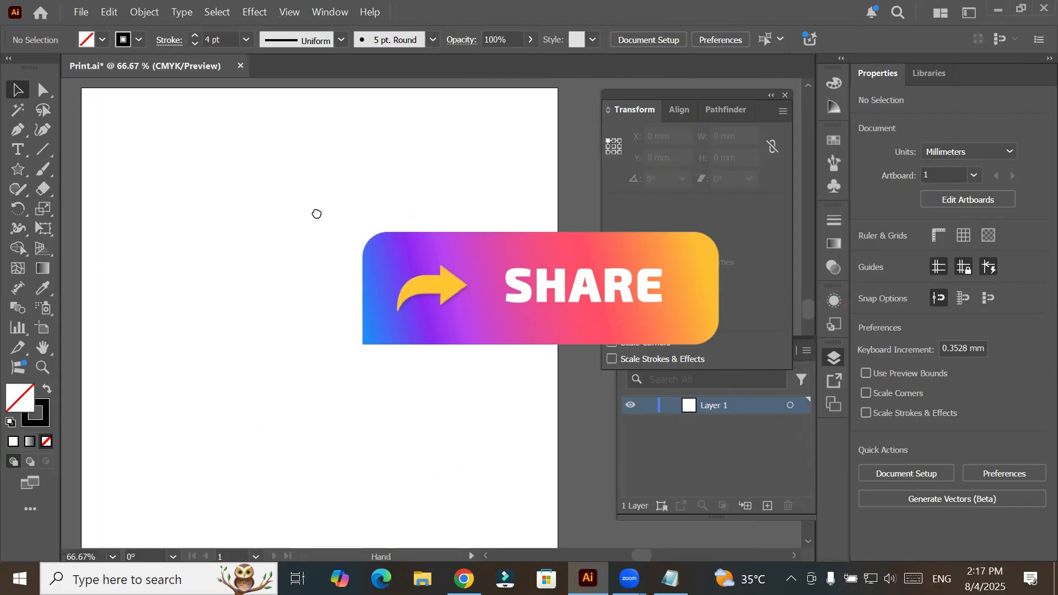
{"action": "scroll", "coordinate": [317, 212], "scroll_direction": "down", "scroll_amount": 1}
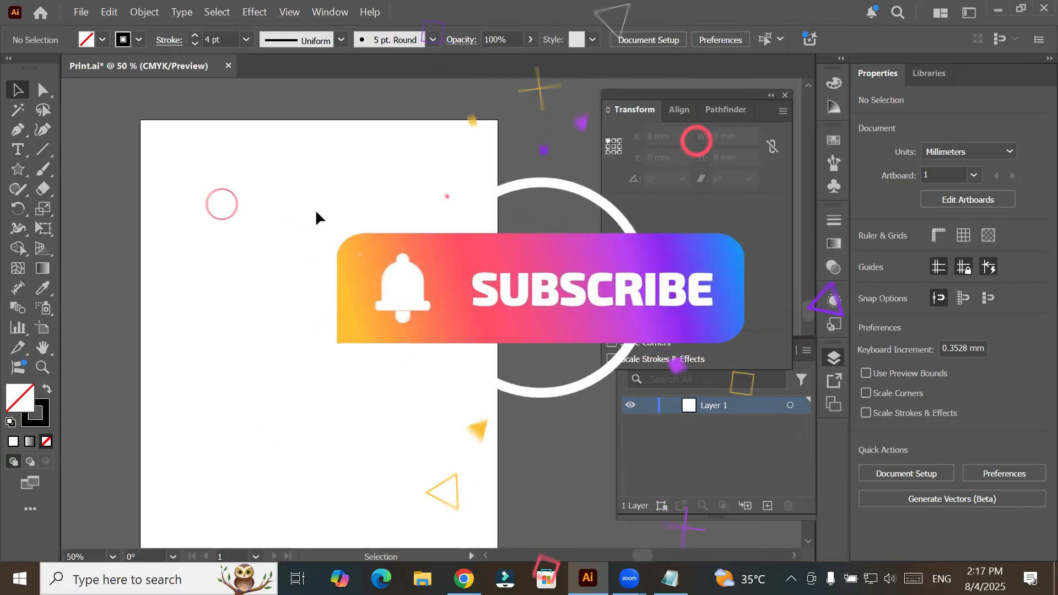